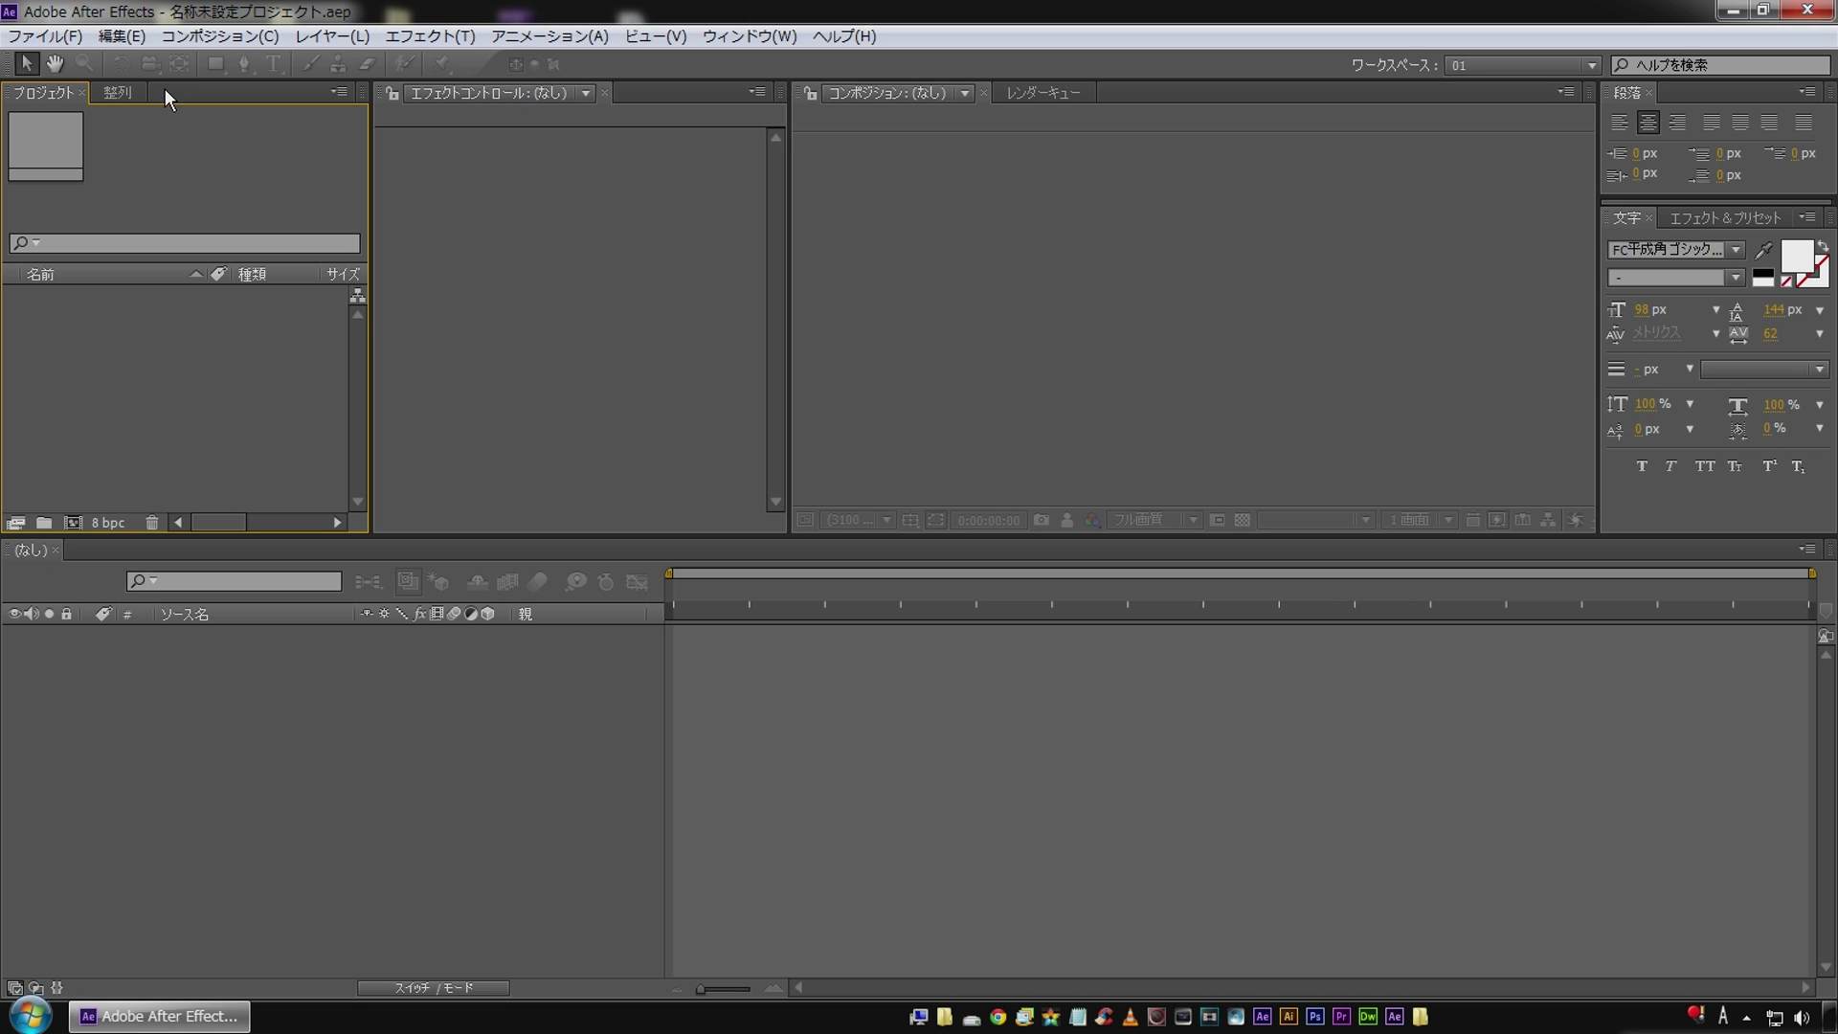
Create a new composition cut_01: HDV/HDTV 720 29.97 preset, 1280×720, 15 seconds long.
left_click(206, 37)
left_click(203, 65)
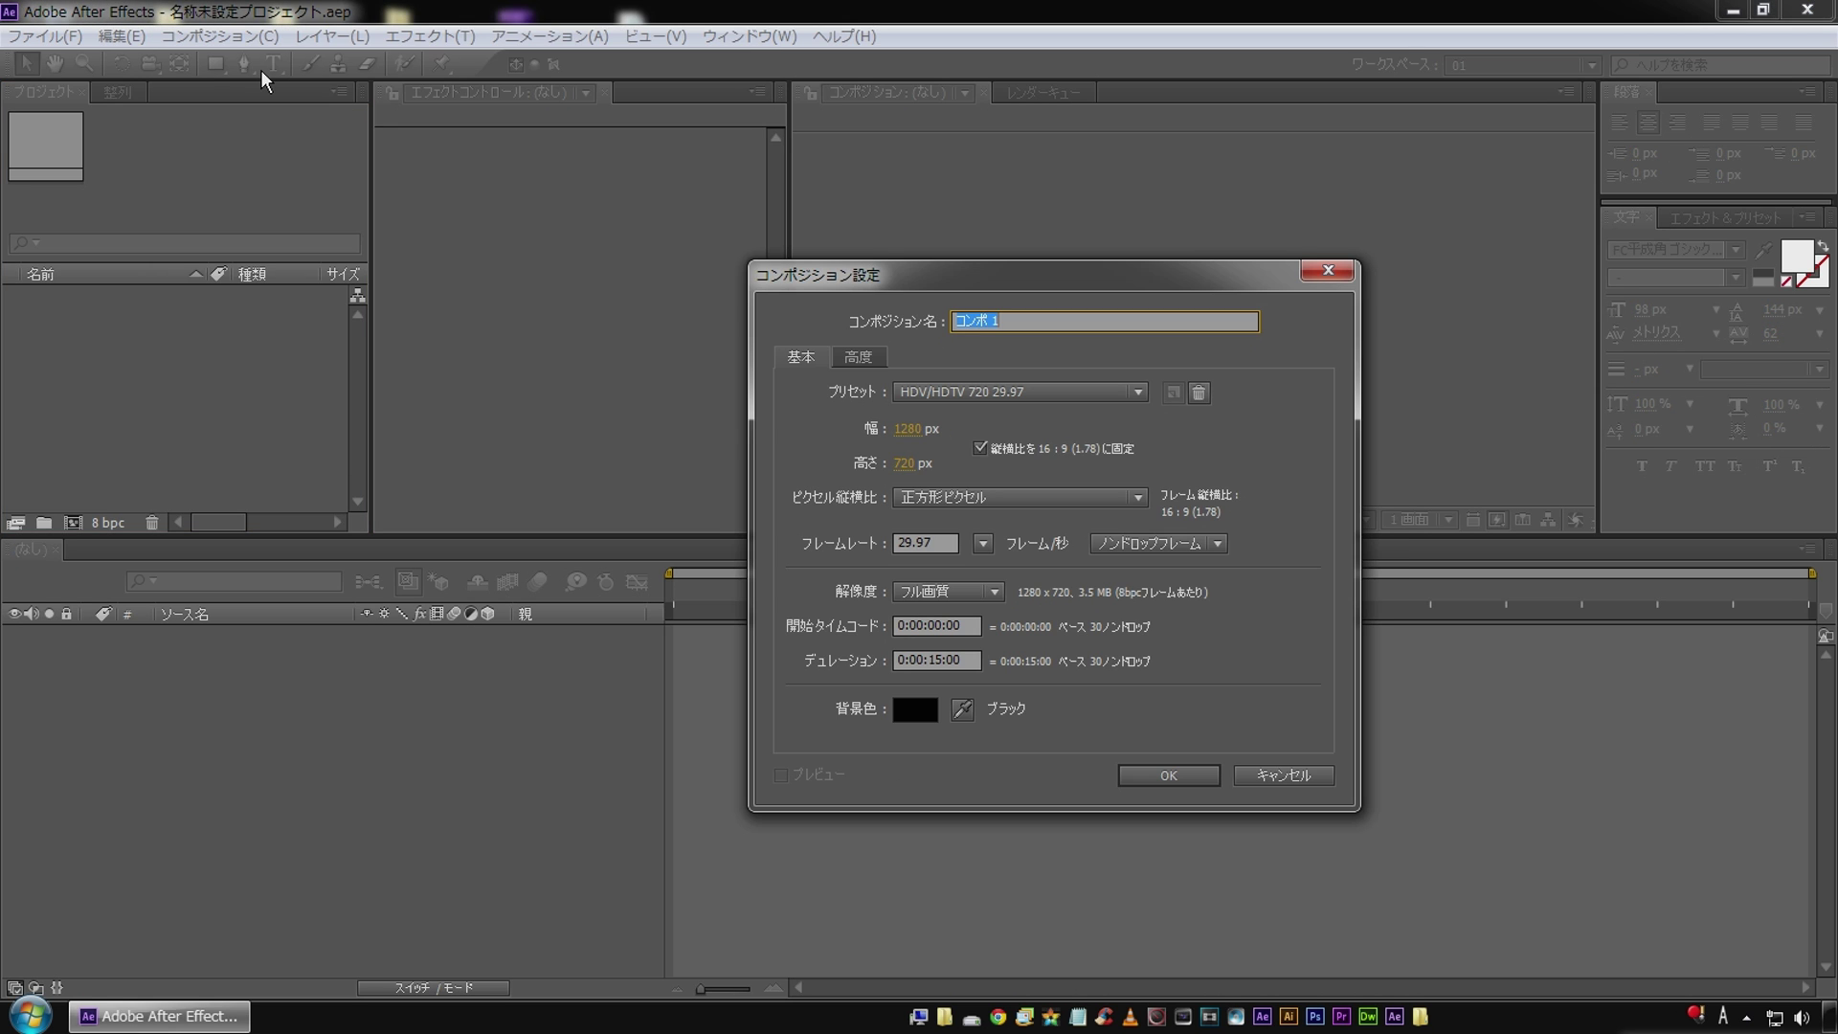
type("c")
left_click(1149, 775)
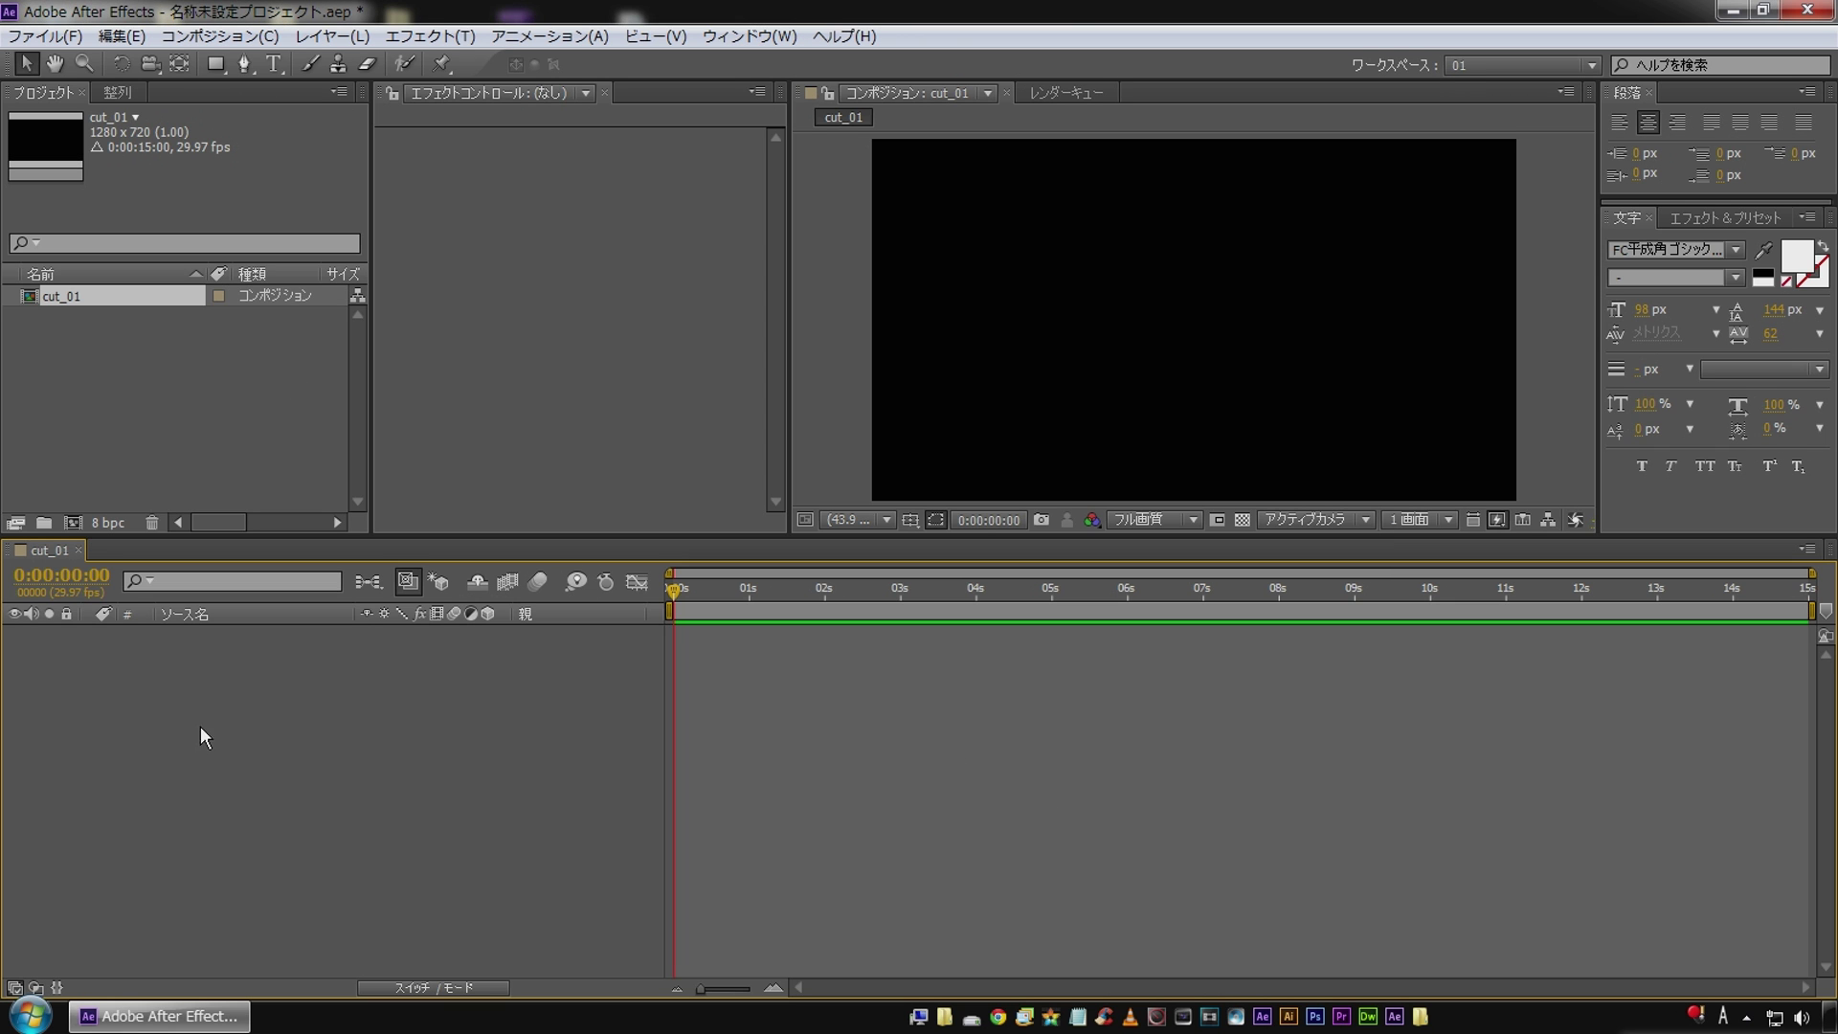
Add a full-frame teal solid layer to cut_01.
right_click(295, 693)
mouse_move(757, 705)
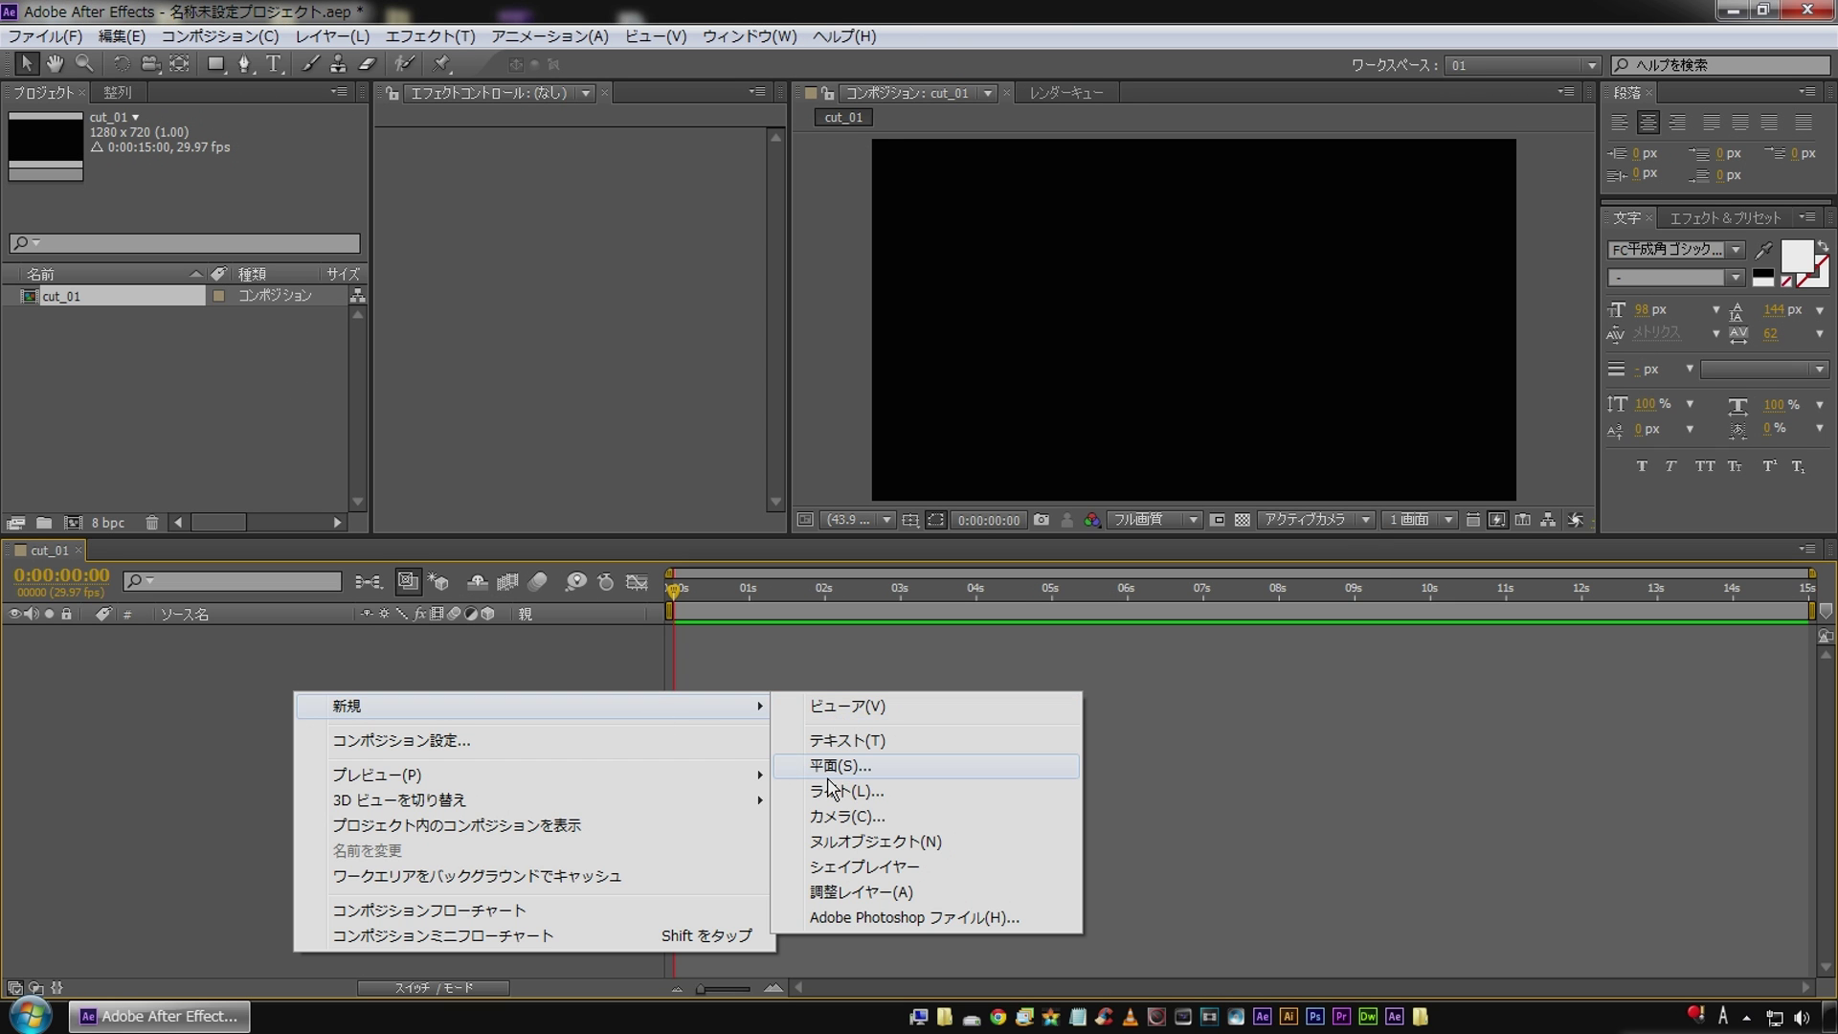
left_click(829, 770)
left_click(1162, 783)
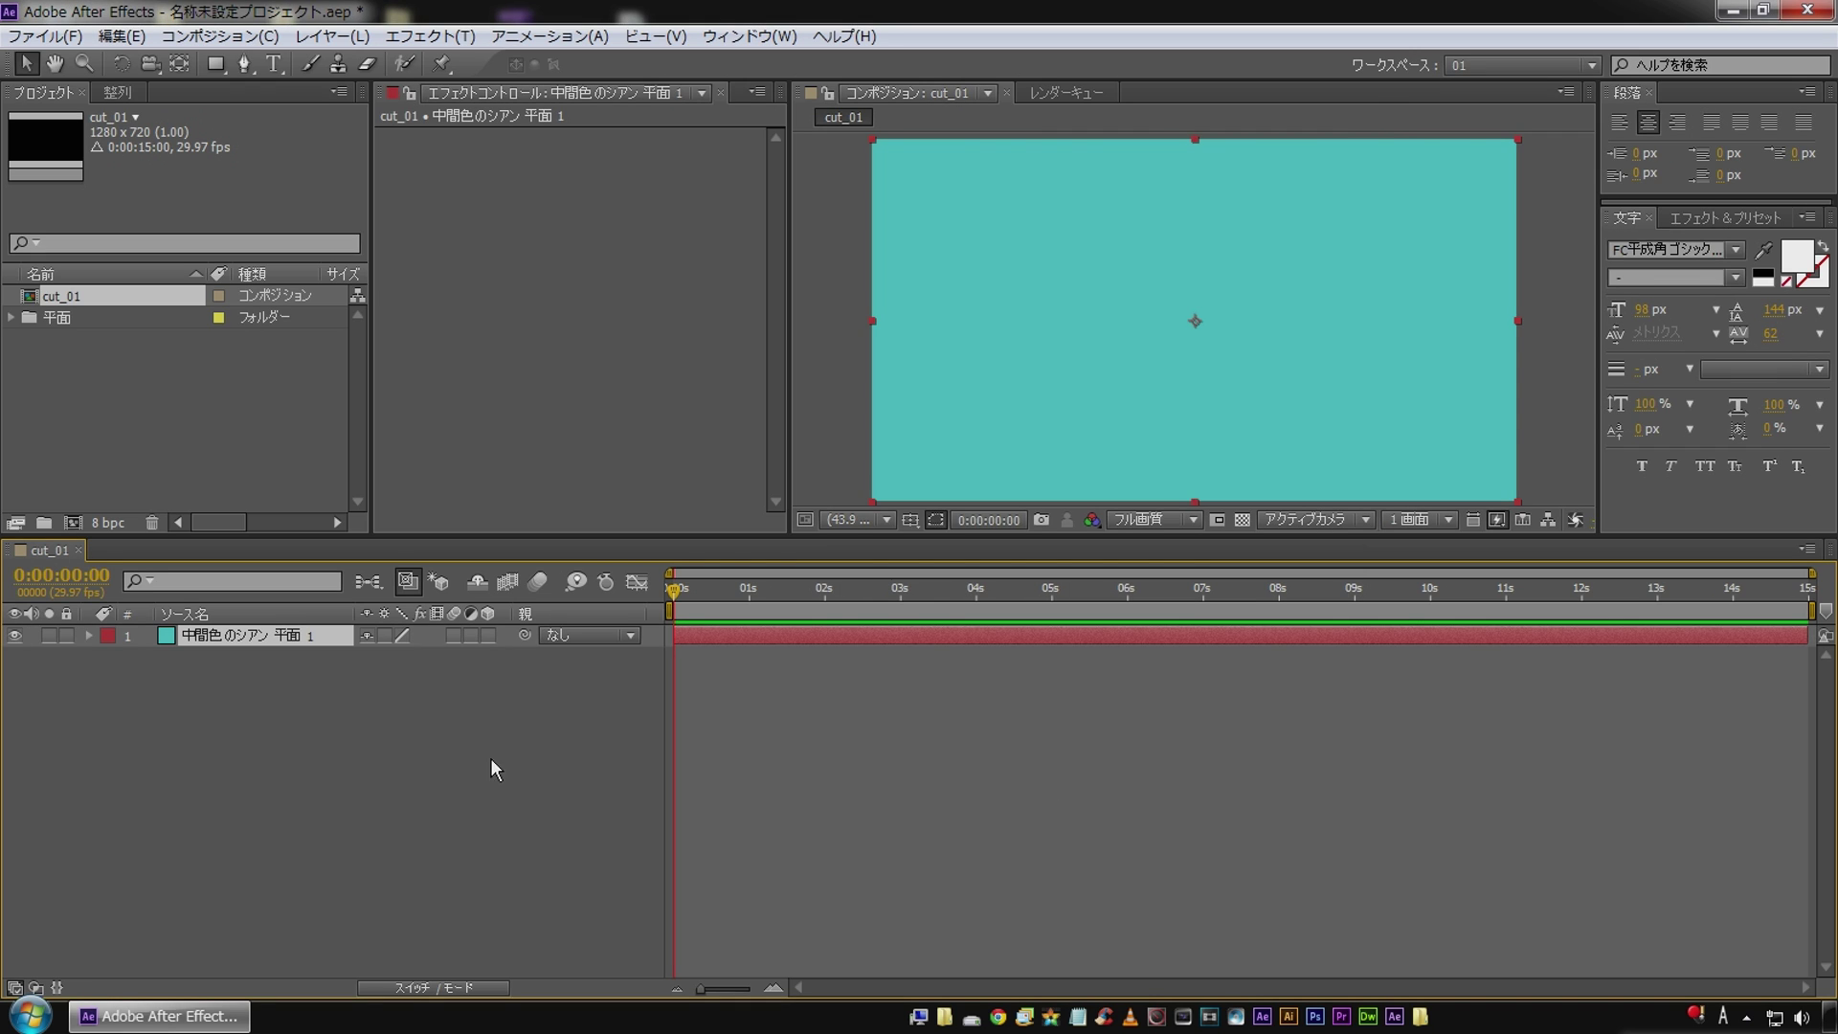
Add the white text 画面をスライドして and shrink it from 98 to 48 px.
left_click(272, 65)
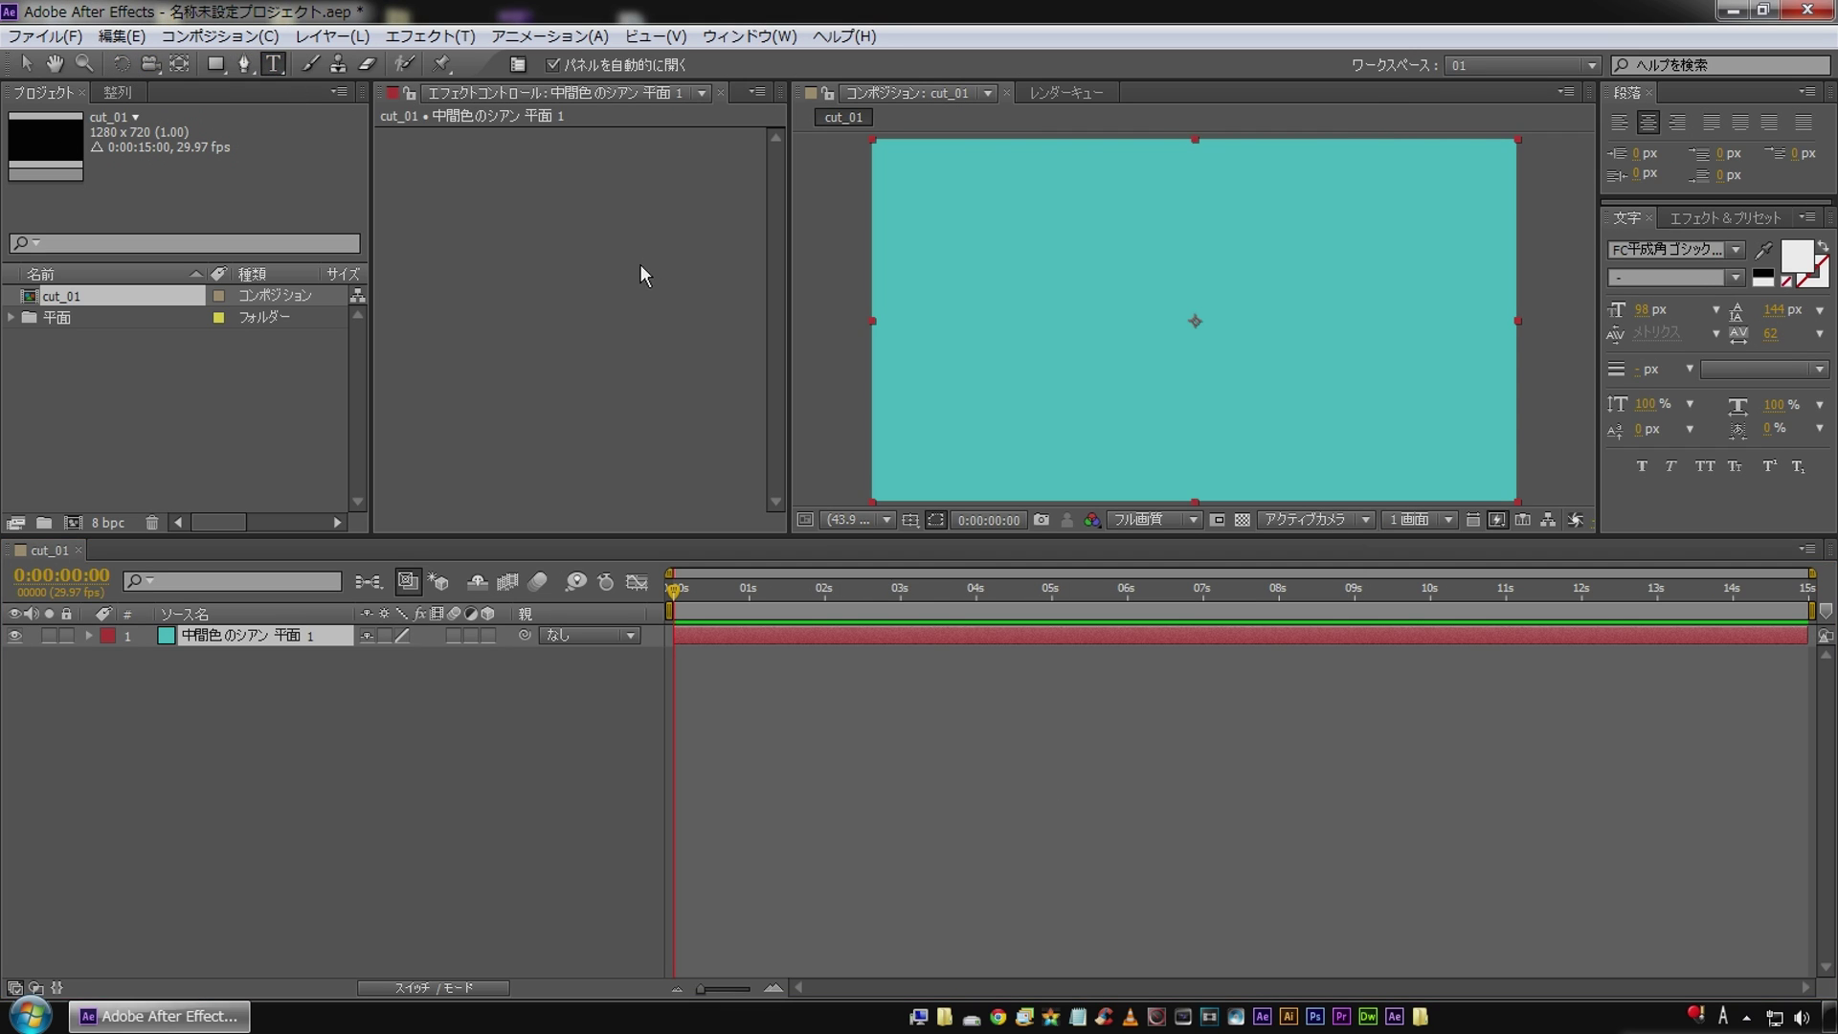
left_click(984, 318)
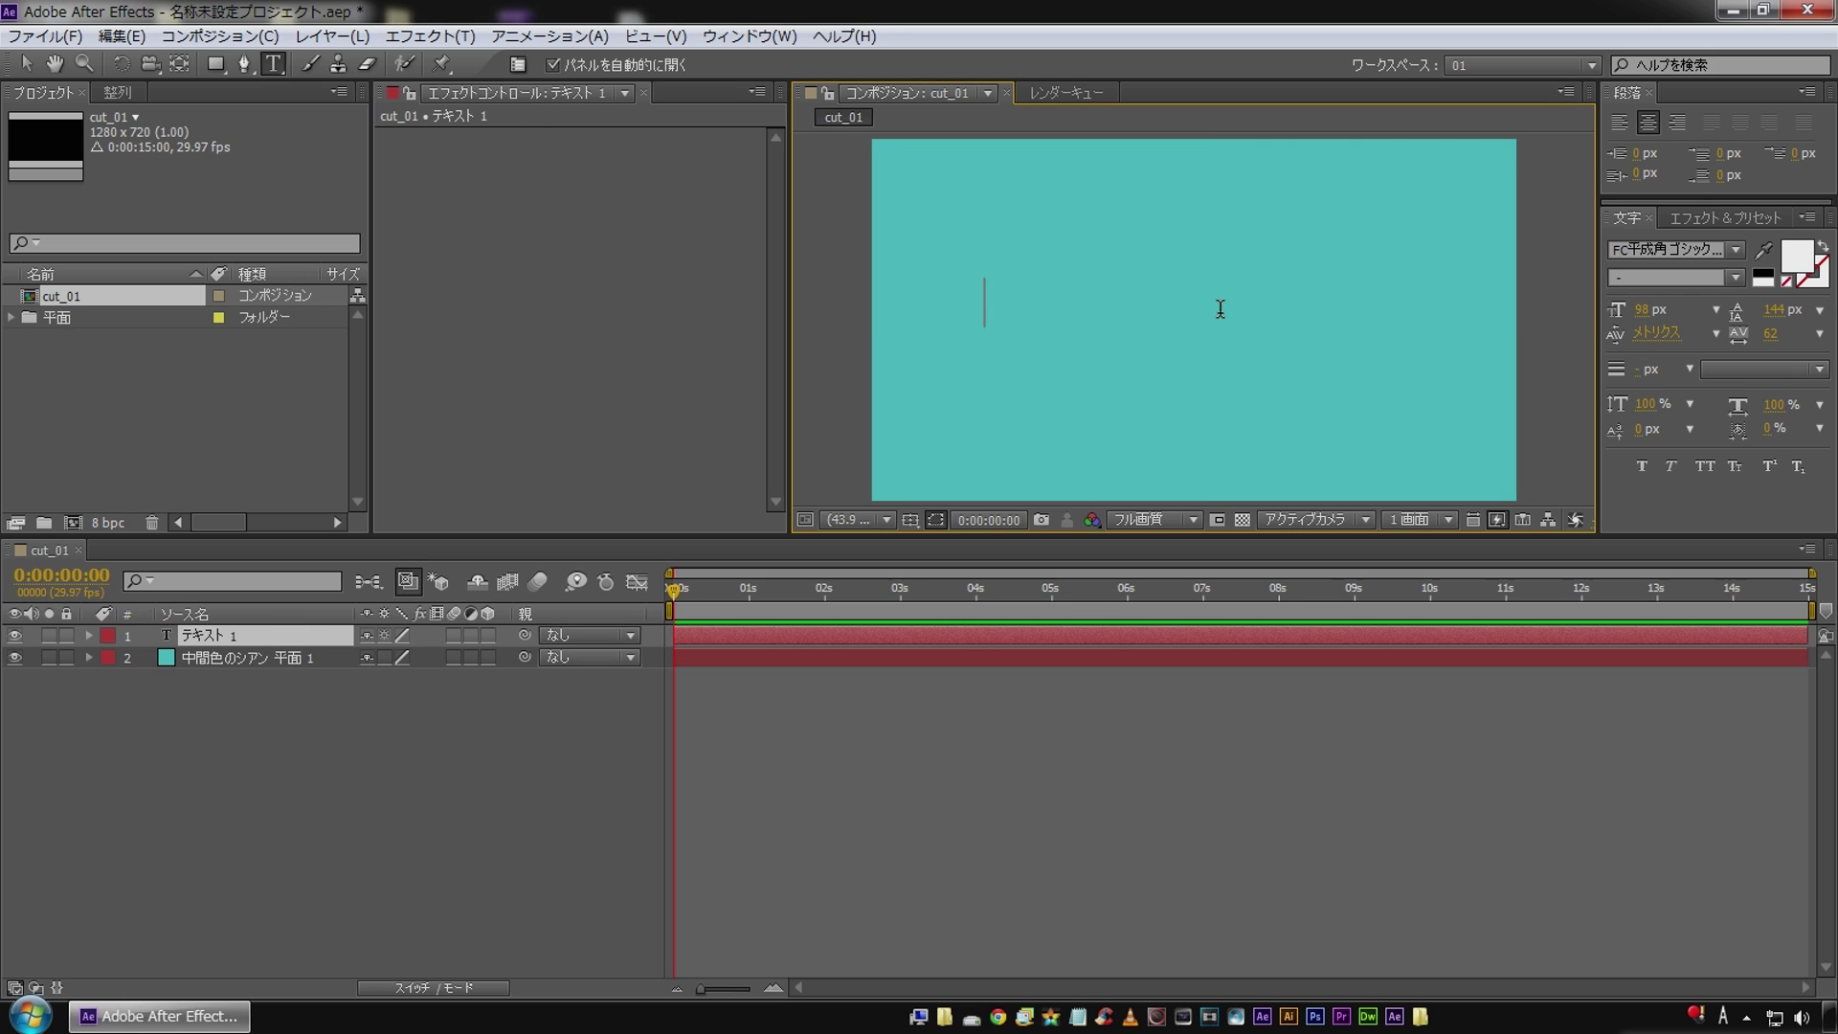
type("画面")
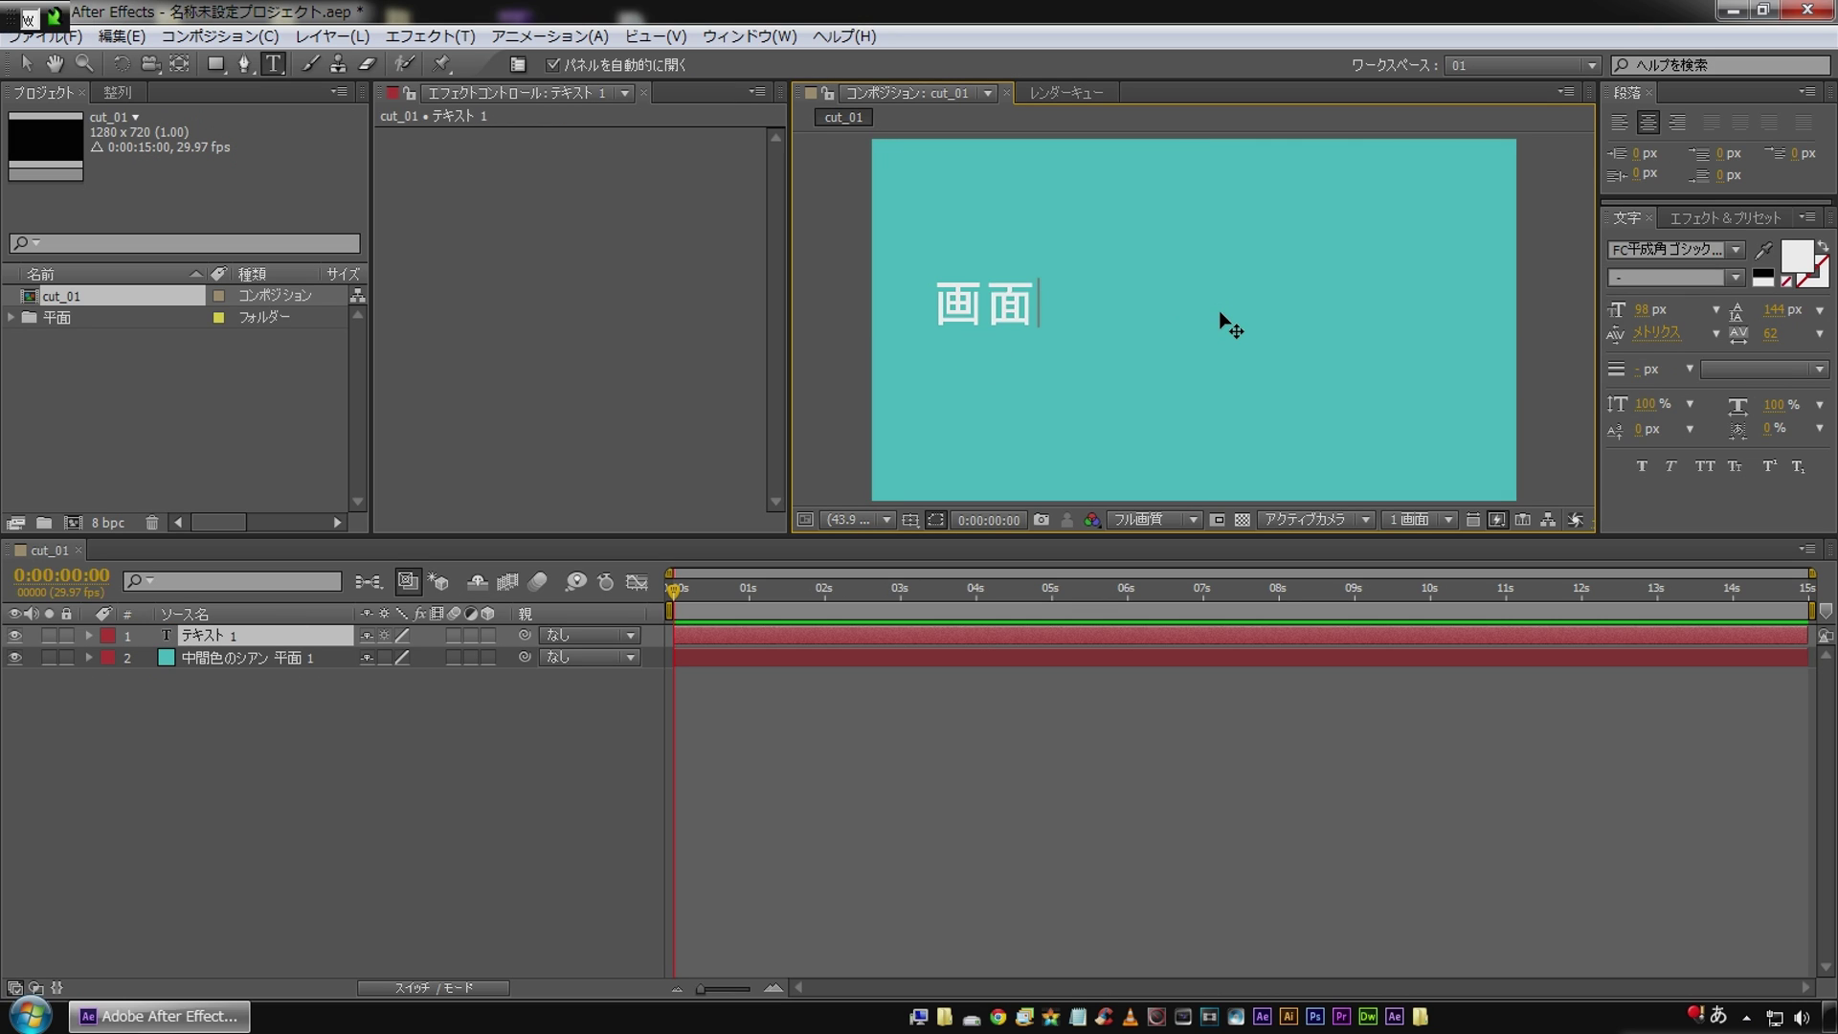
type("をまらい")
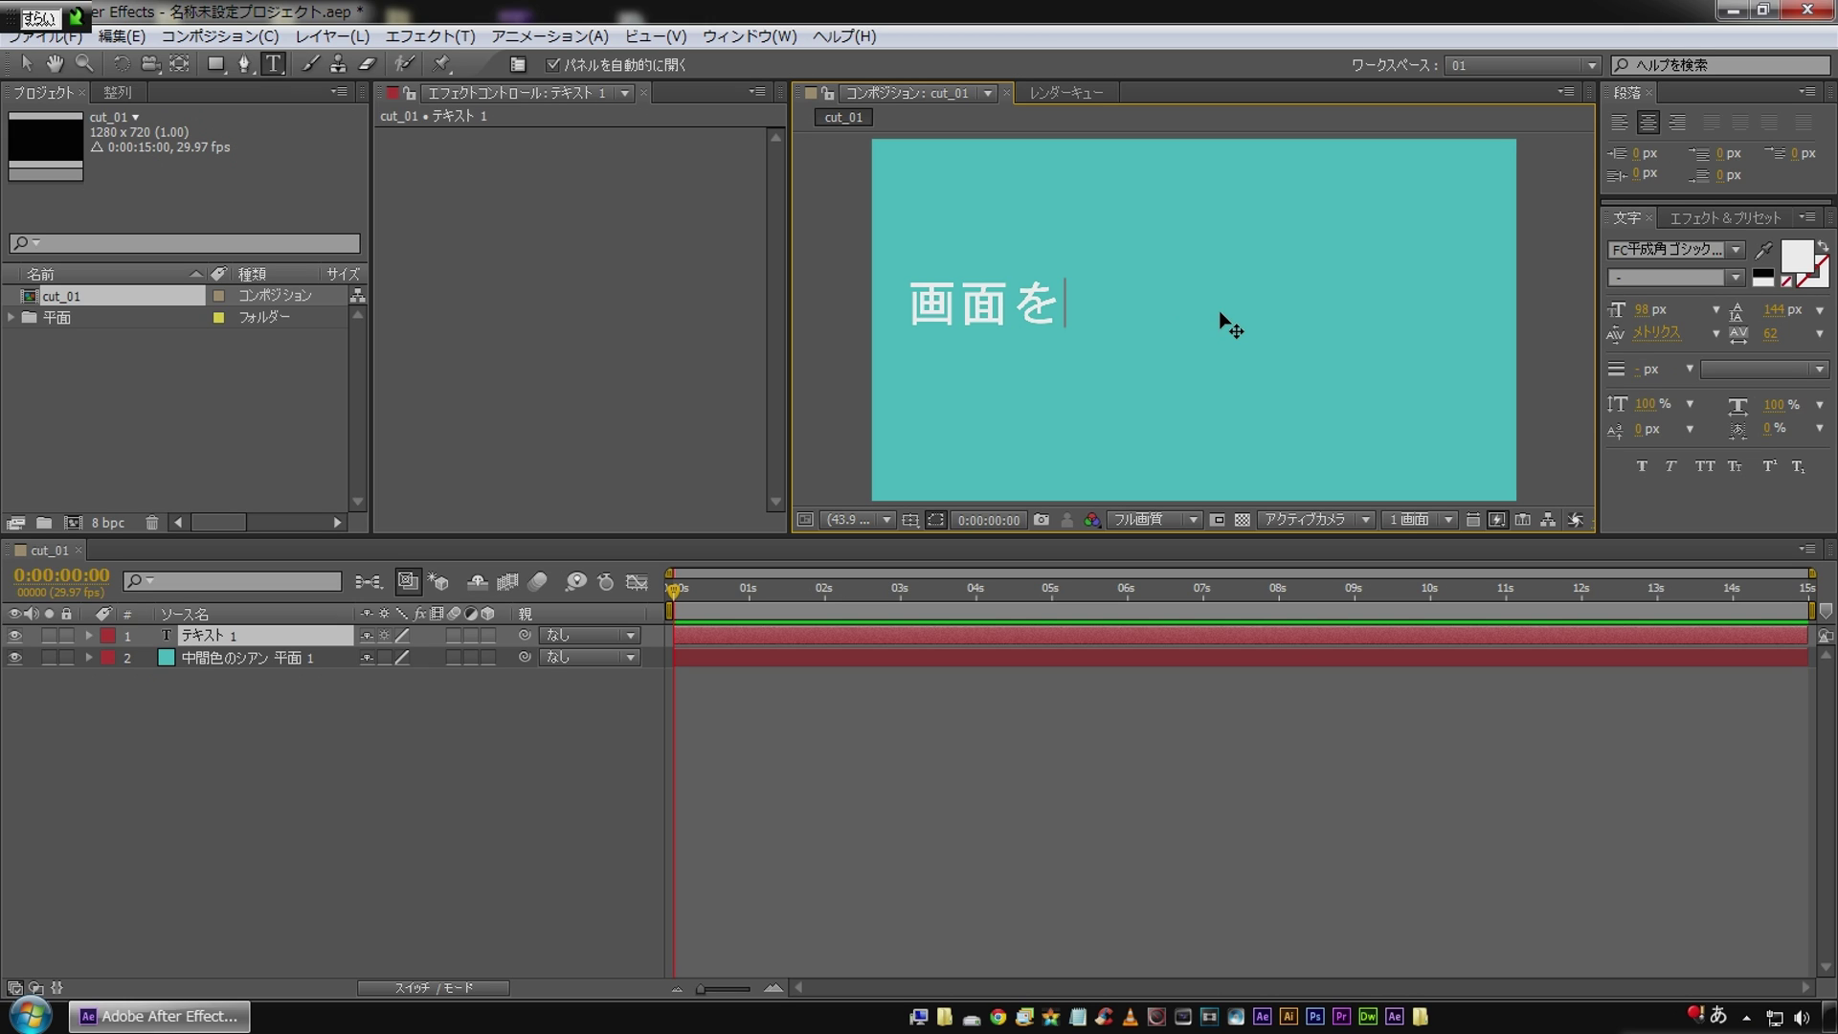
type("スライド")
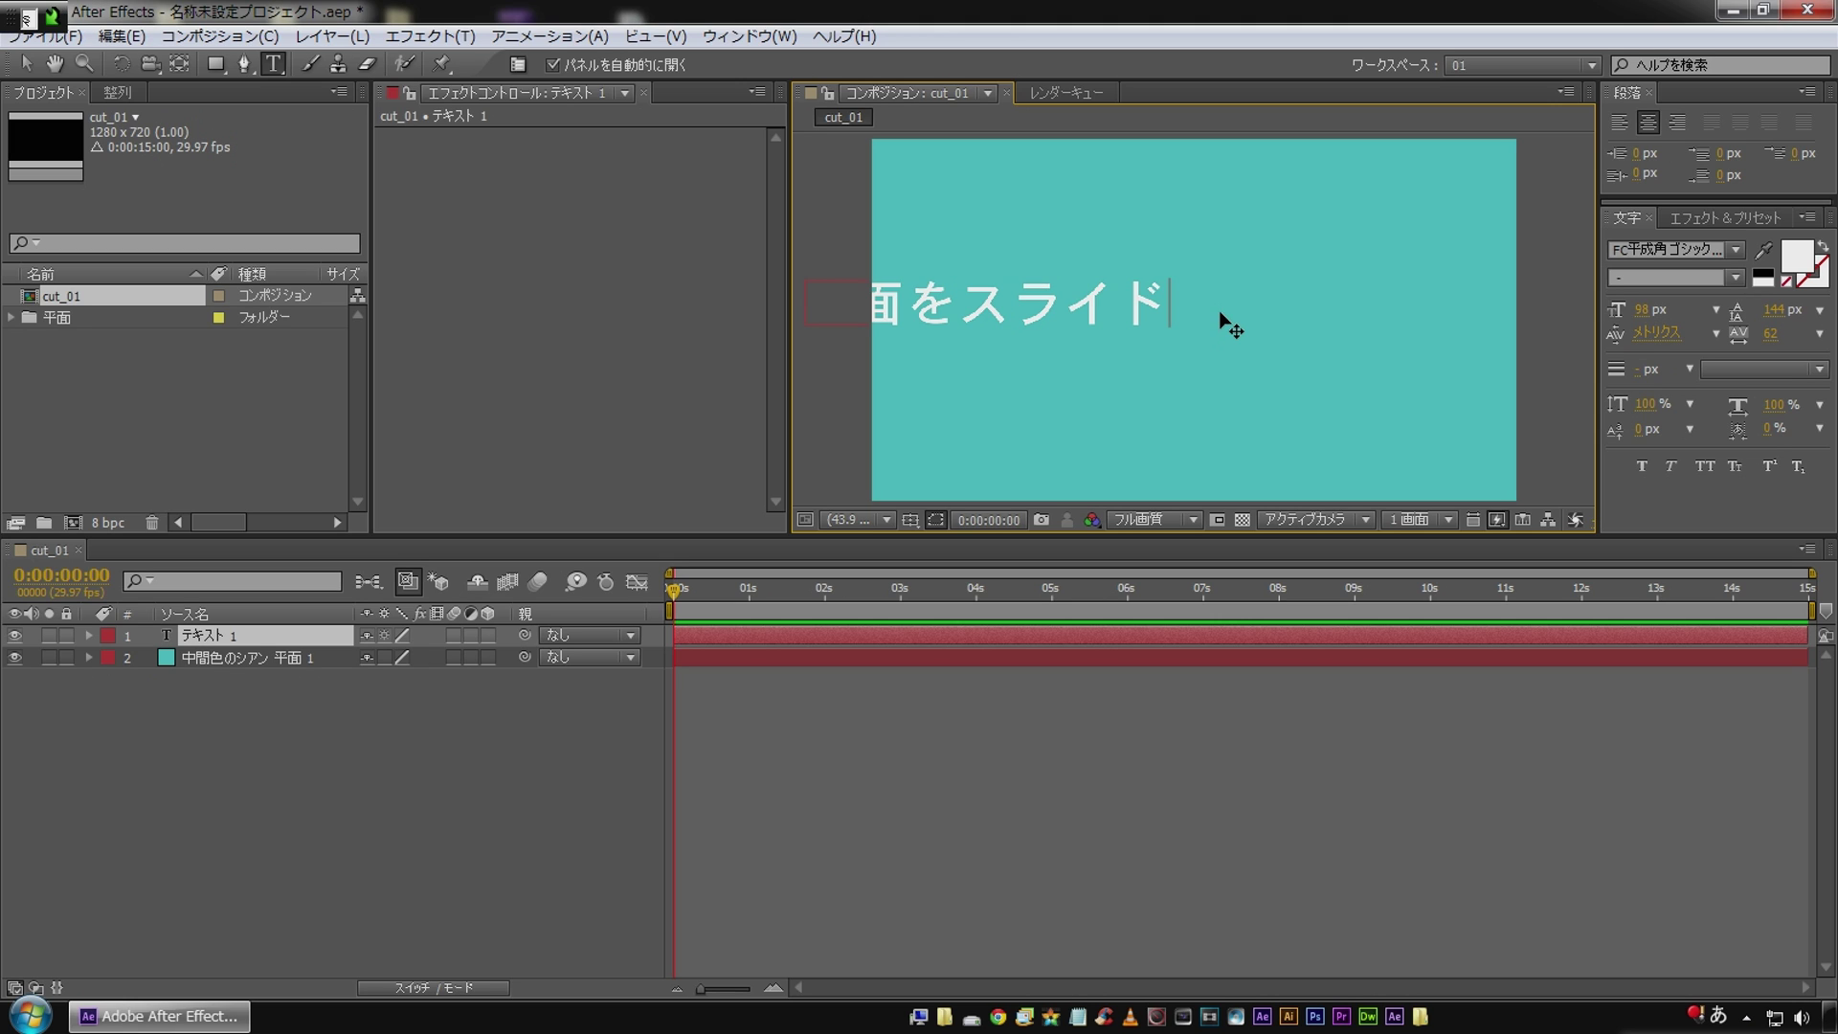
type("して")
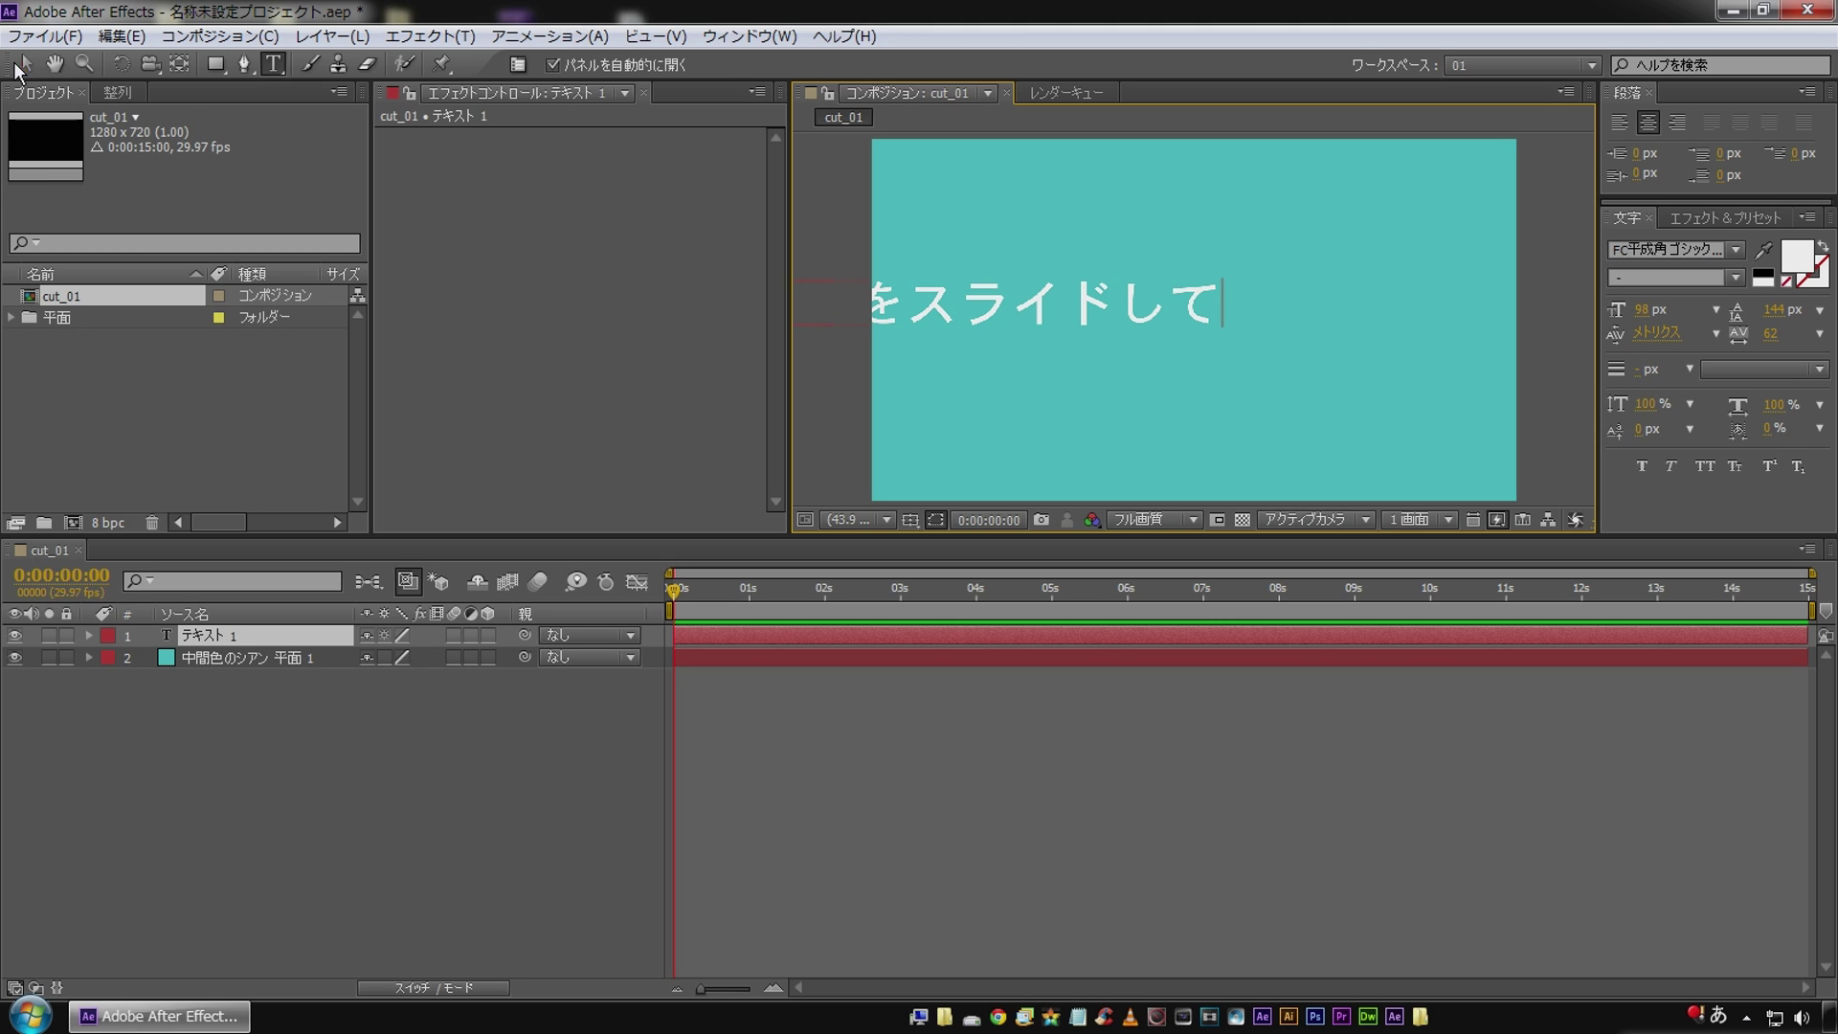
left_click(24, 64)
left_click_drag(1666, 316, 1558, 291)
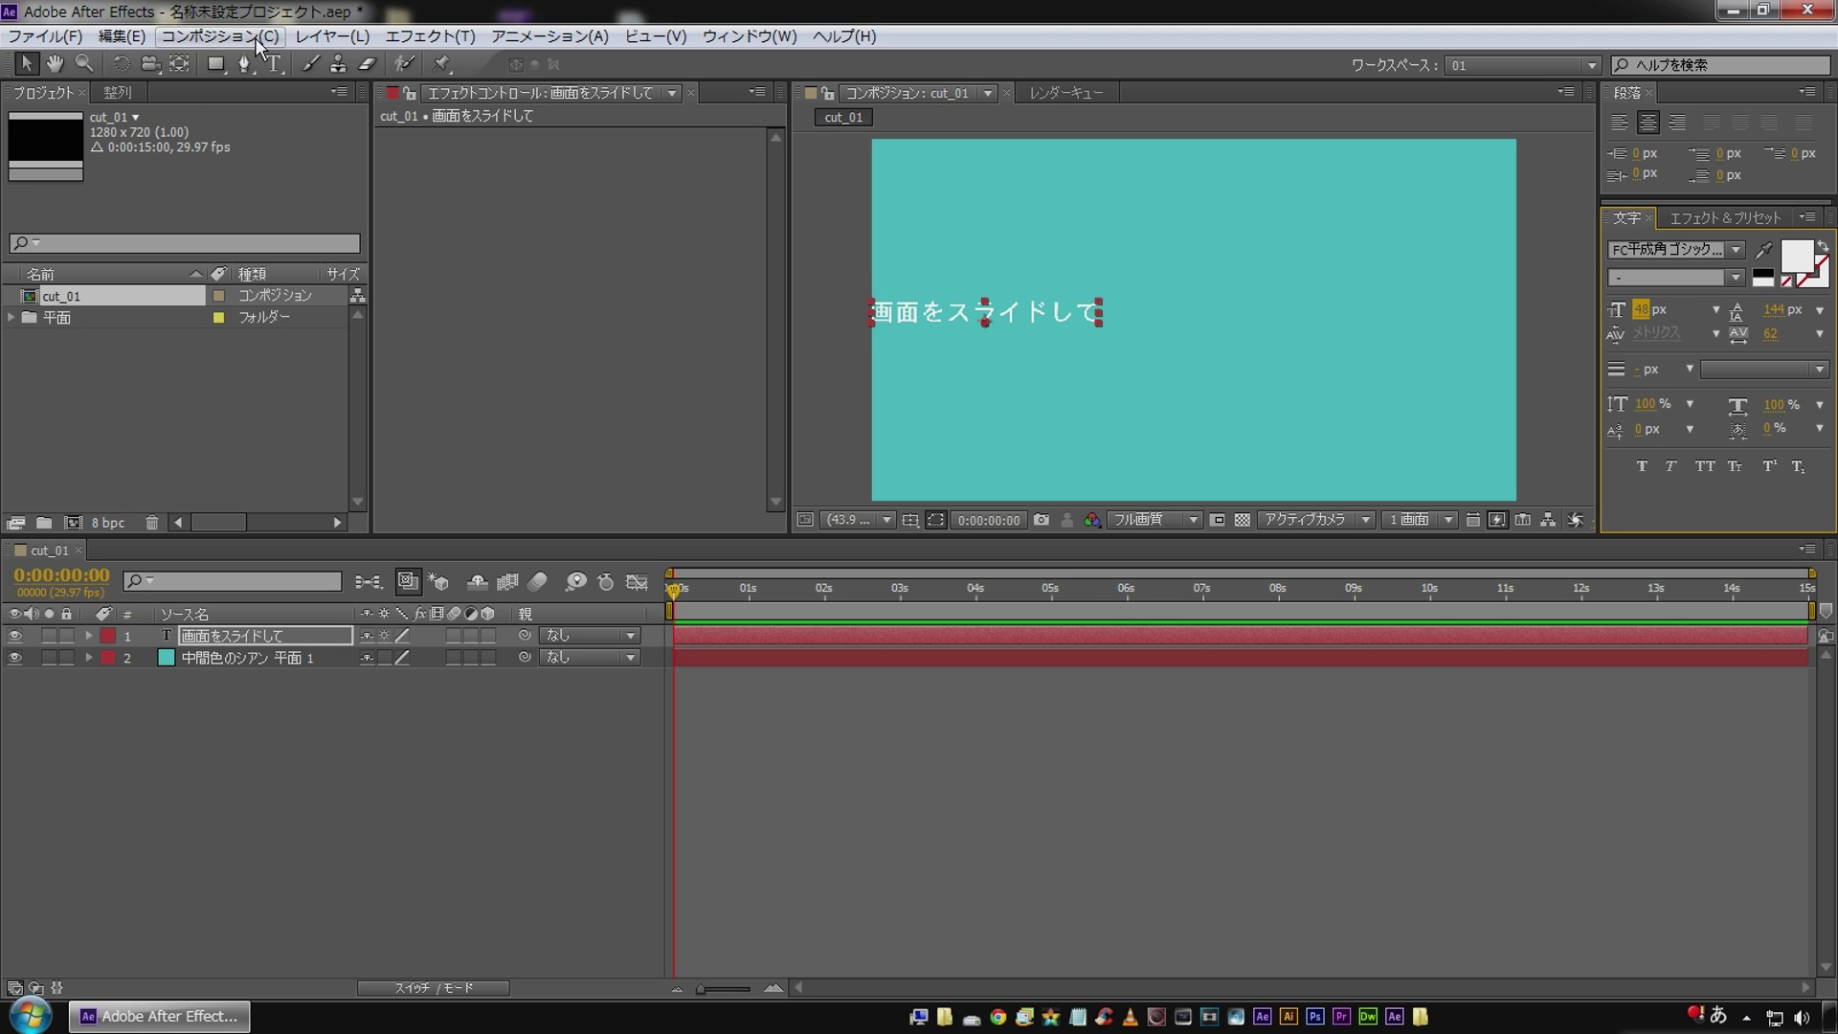
Centre the text horizontally and vertically in the frame with the Align panel.
left_click(113, 92)
left_click(63, 145)
left_click(174, 144)
left_click(274, 789)
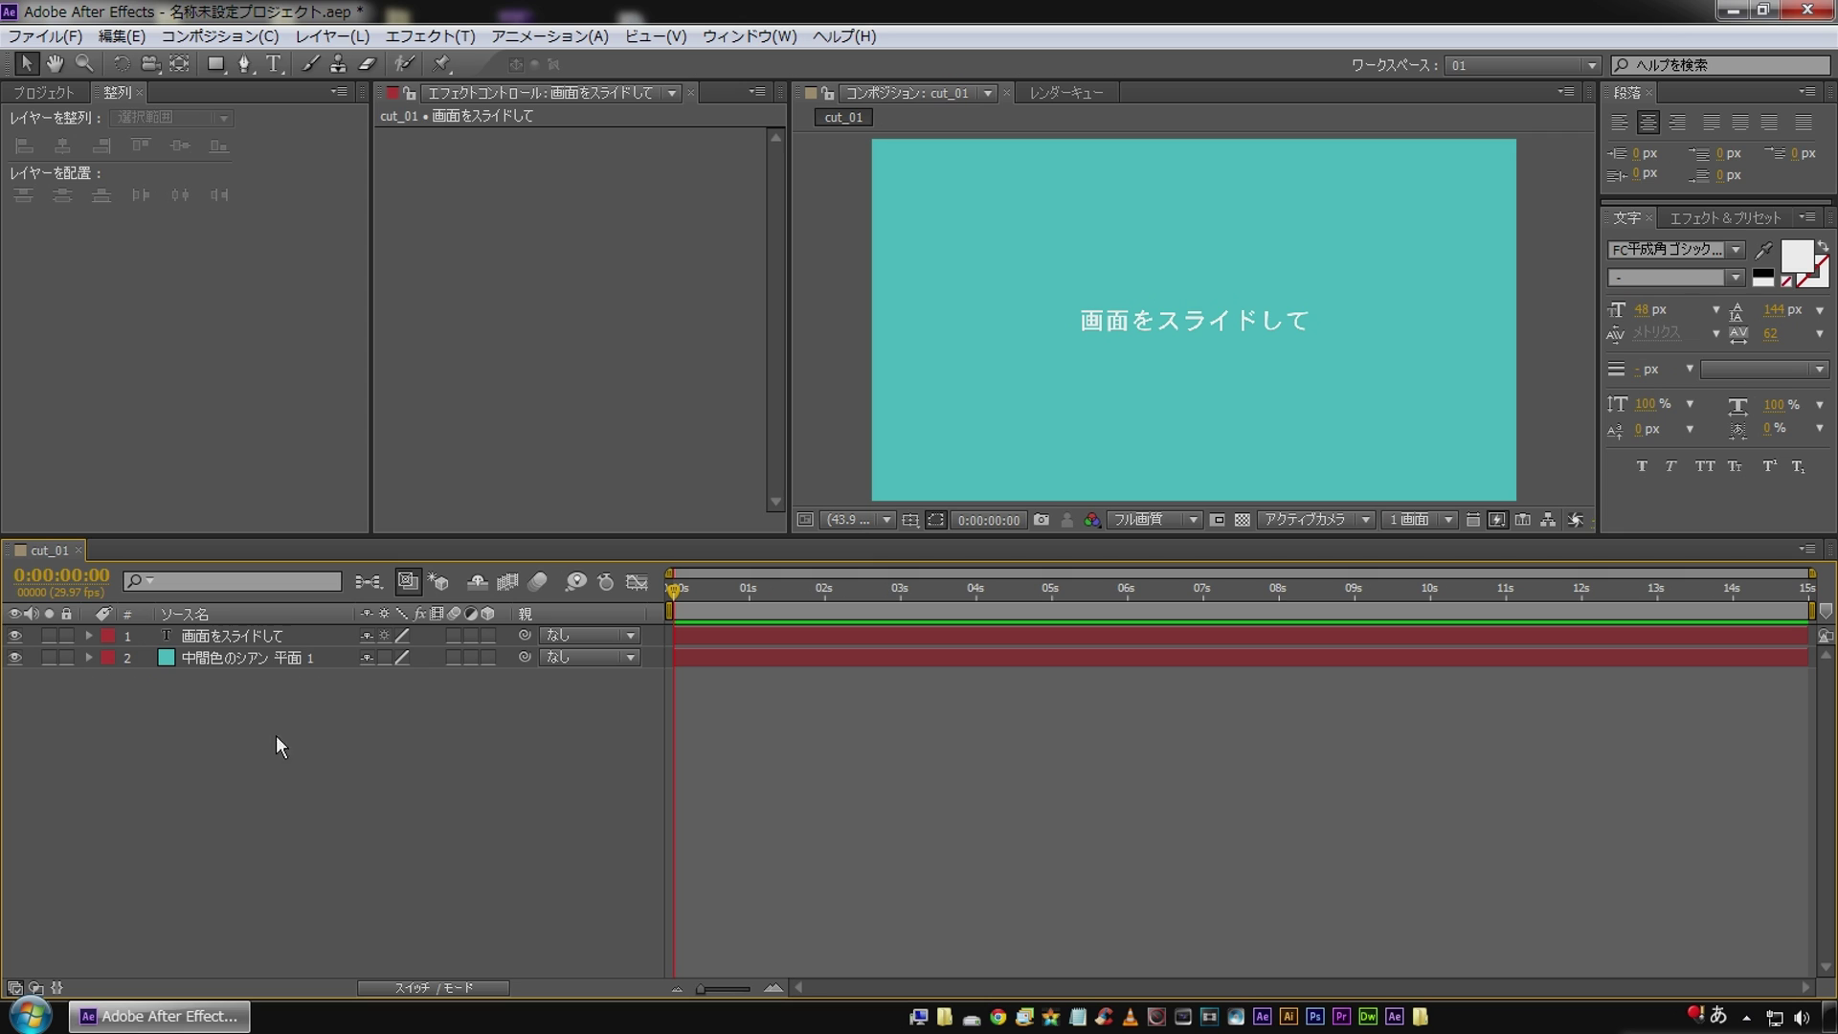
left_click(190, 37)
left_click(213, 61)
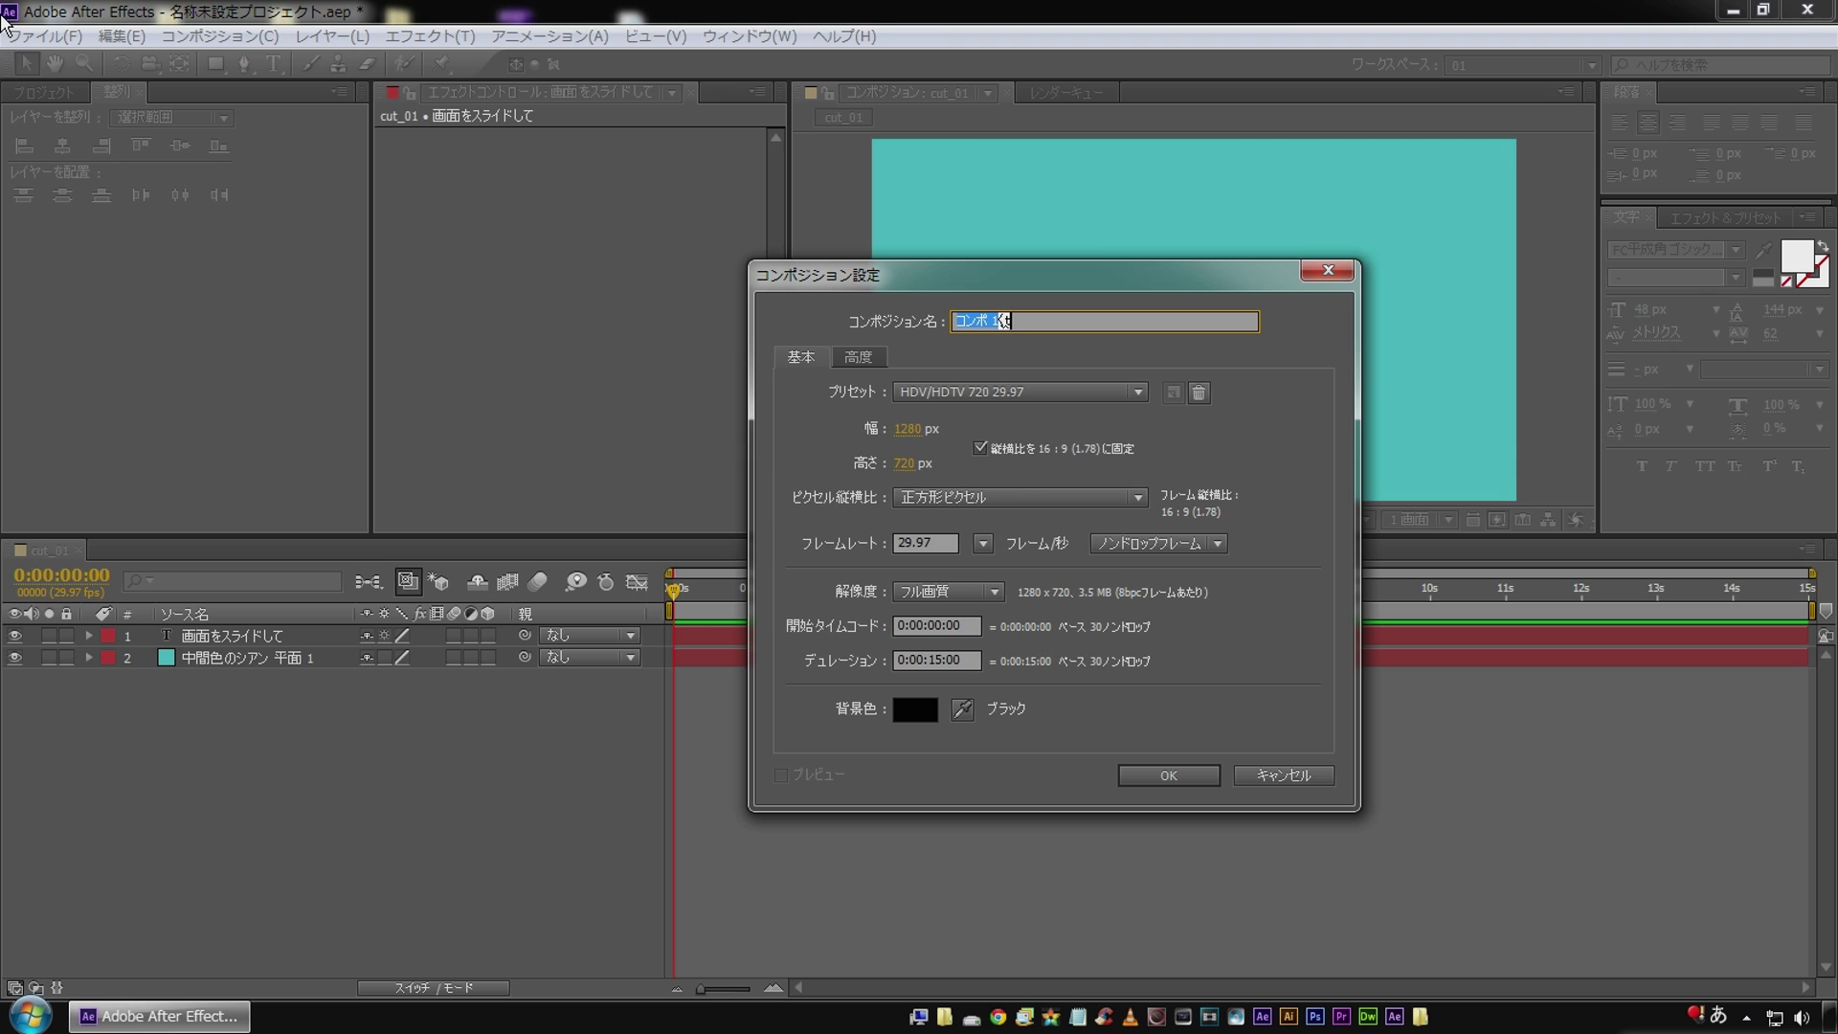
Name the second composition cut_02 and confirm it.
key("Zenkaku_Hankaku")
key("BackSpace")
type("cut_")
type("02")
key("Return")
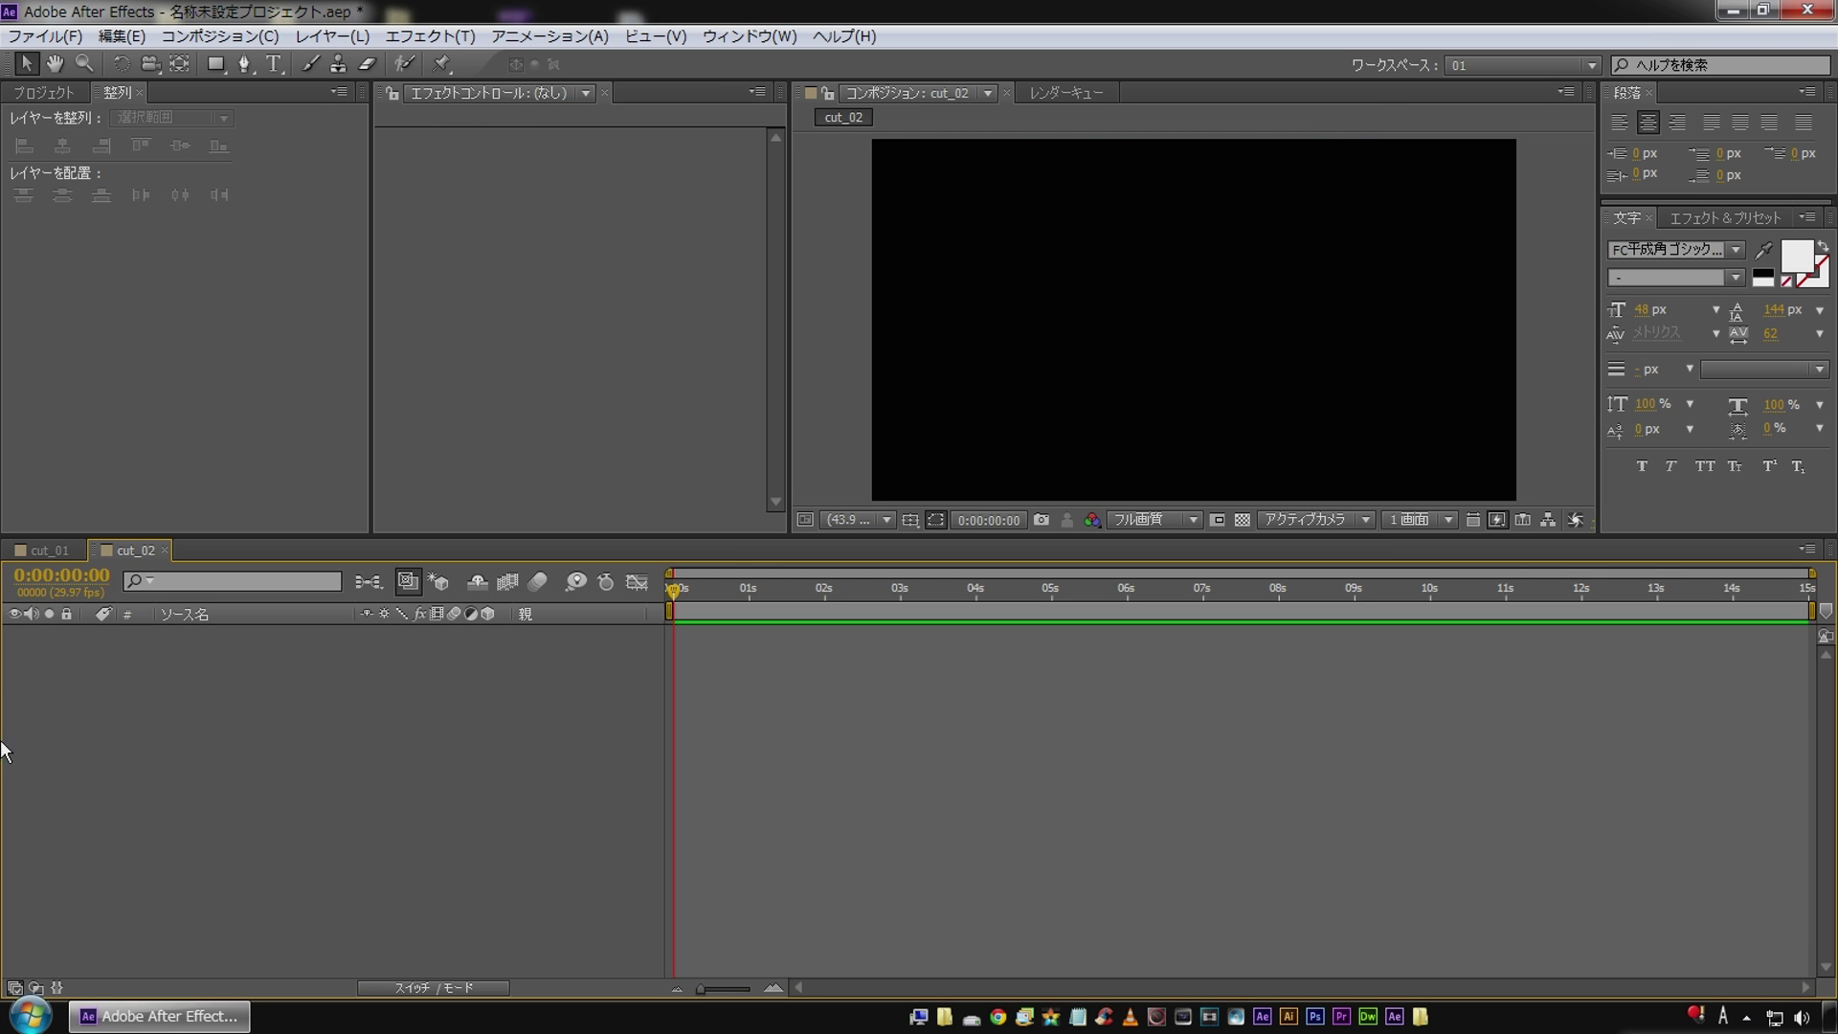
Add a full-frame solid coloured blue-teal #55A7BF to cut_02.
right_click(239, 732)
mouse_move(287, 752)
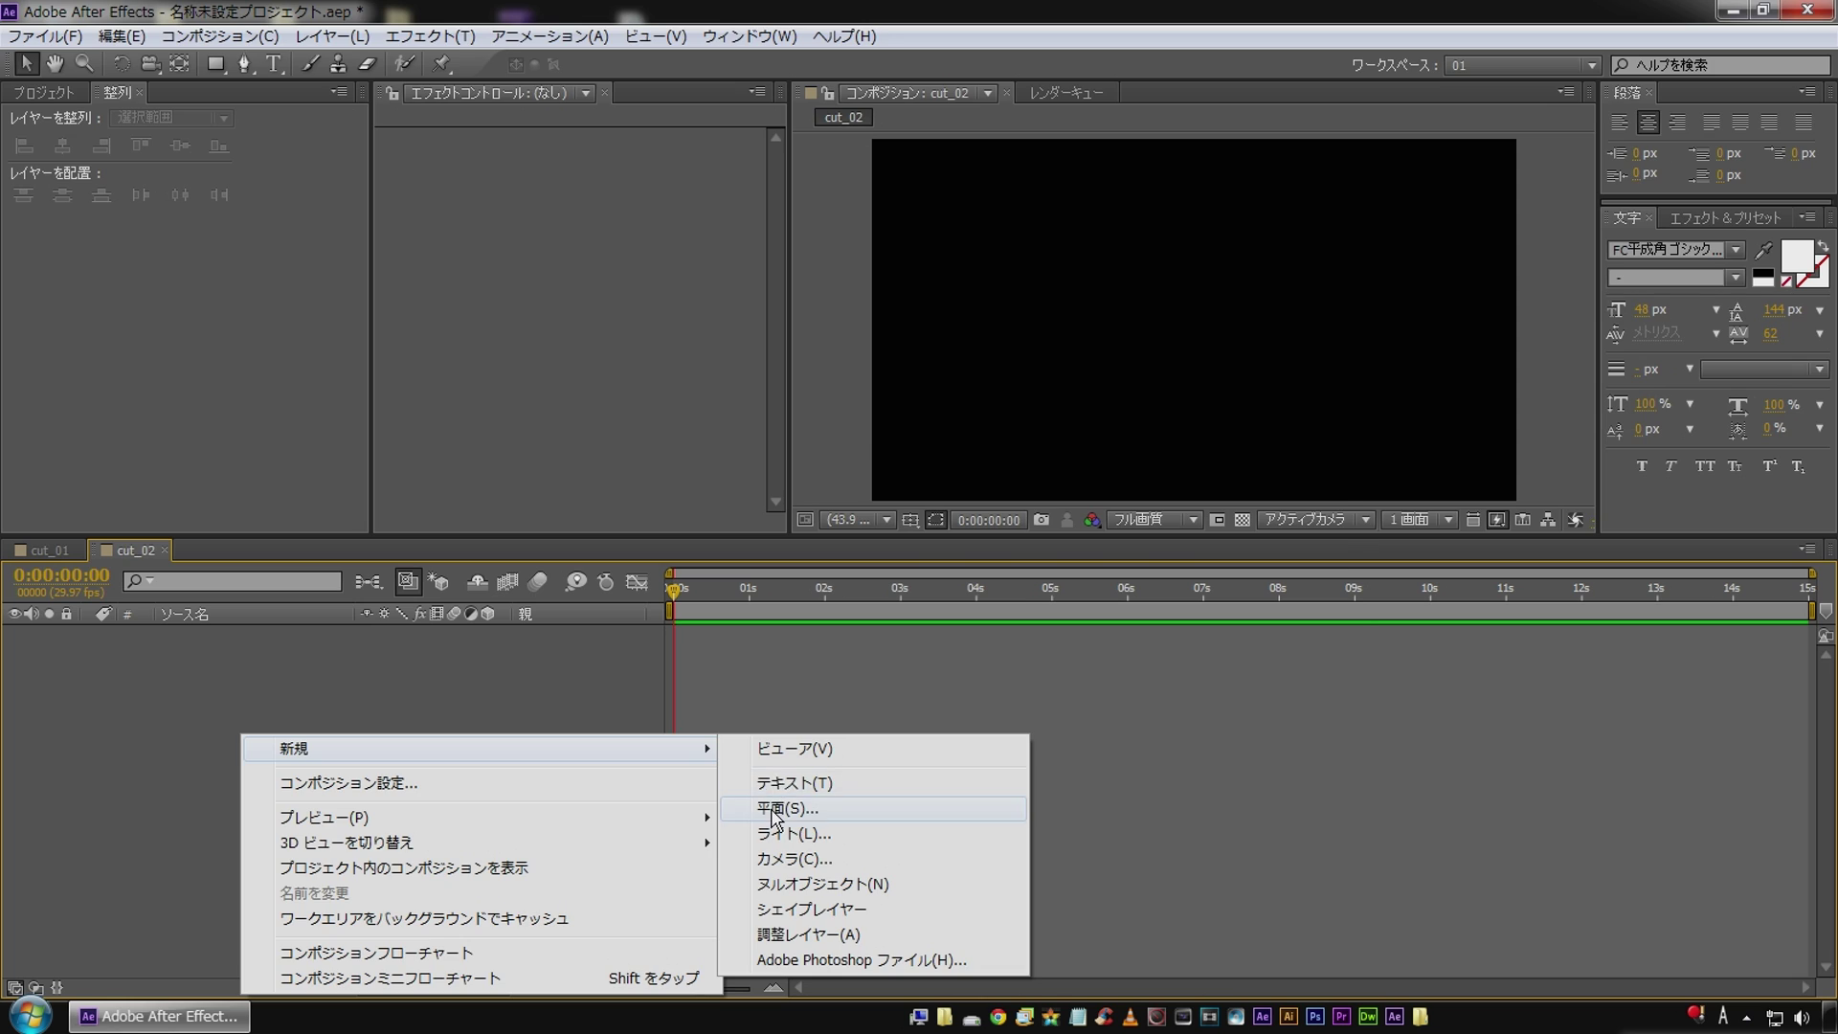
left_click(775, 810)
left_click(1085, 719)
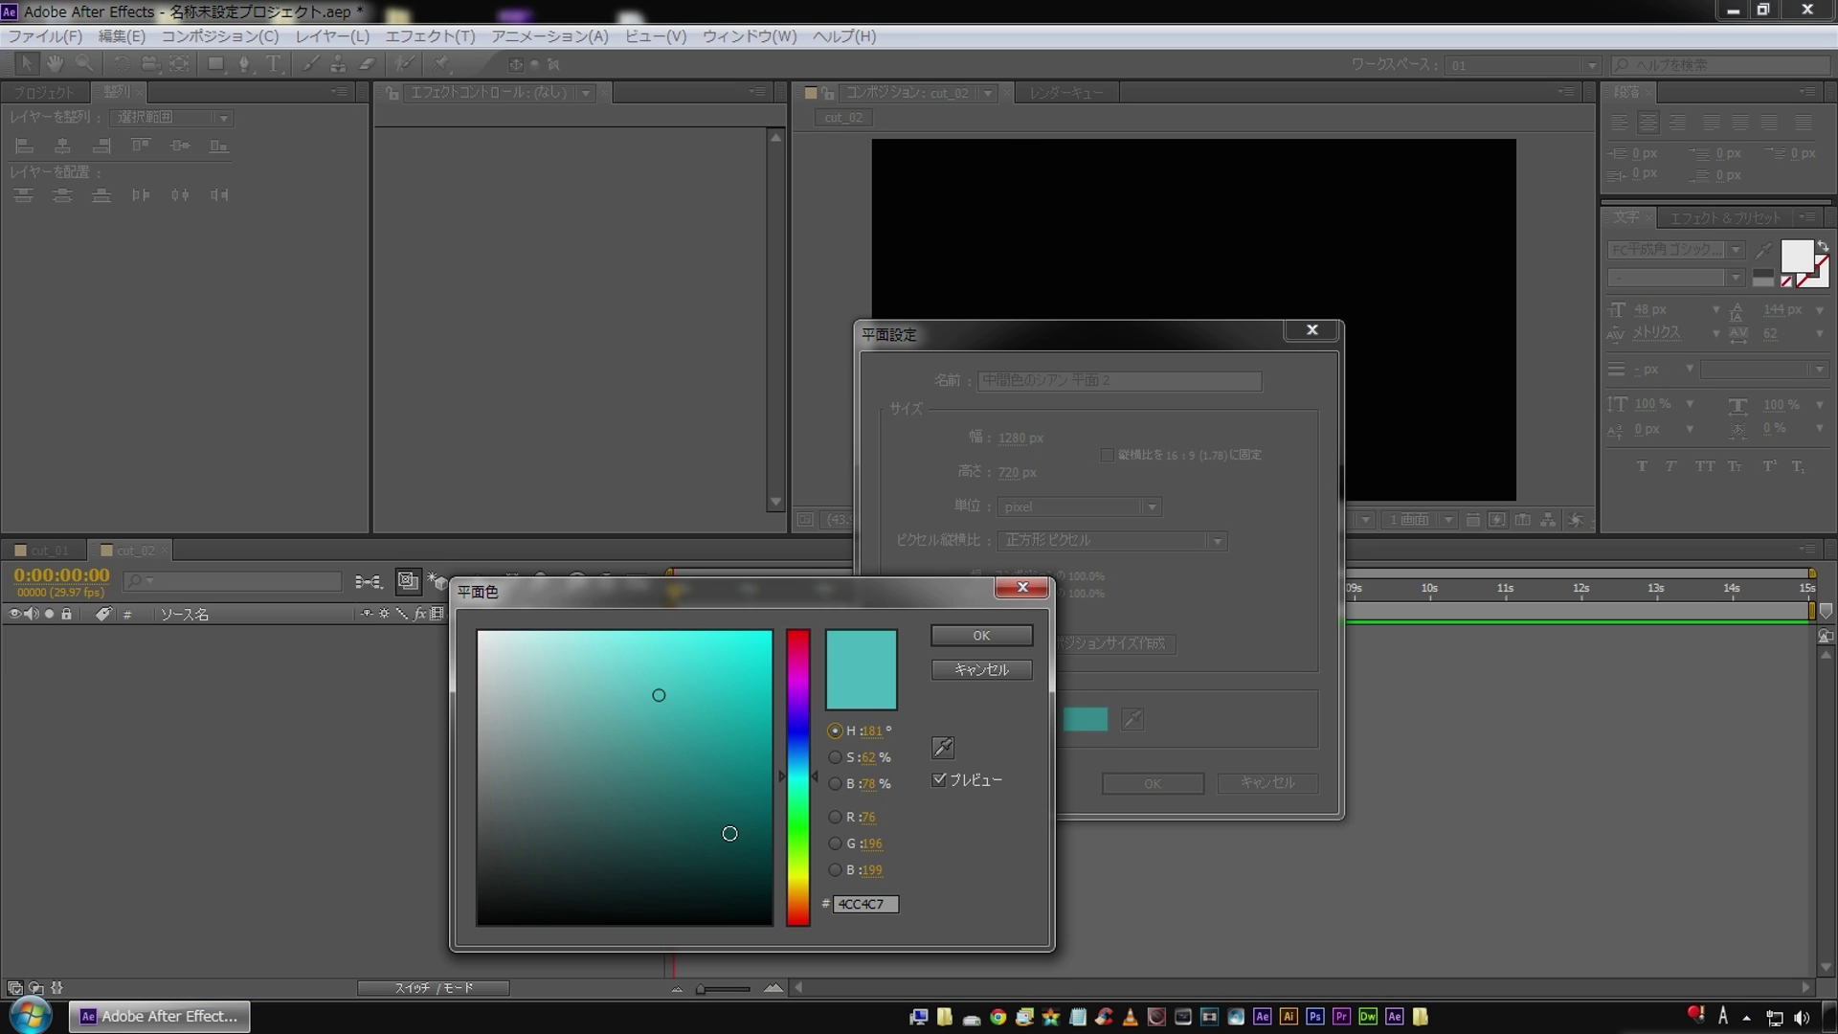
left_click_drag(789, 777, 783, 767)
left_click_drag(637, 685, 600, 692)
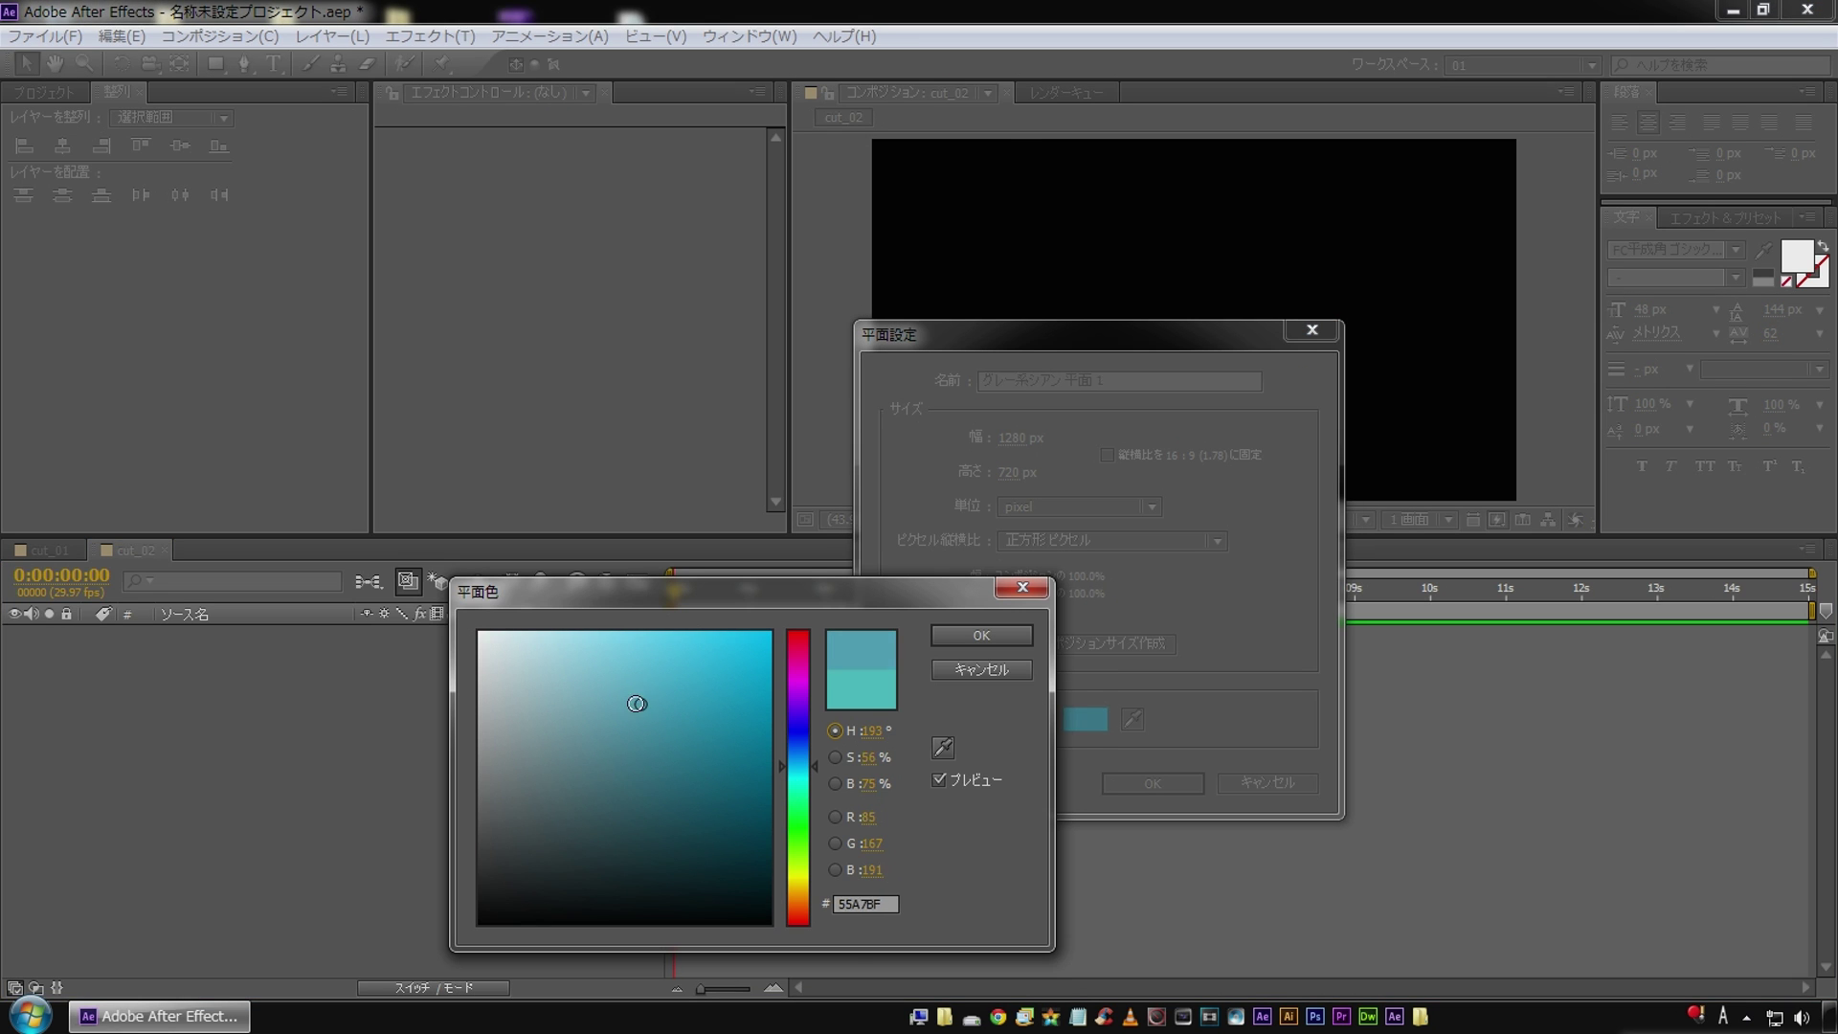
left_click(1015, 636)
left_click(1168, 780)
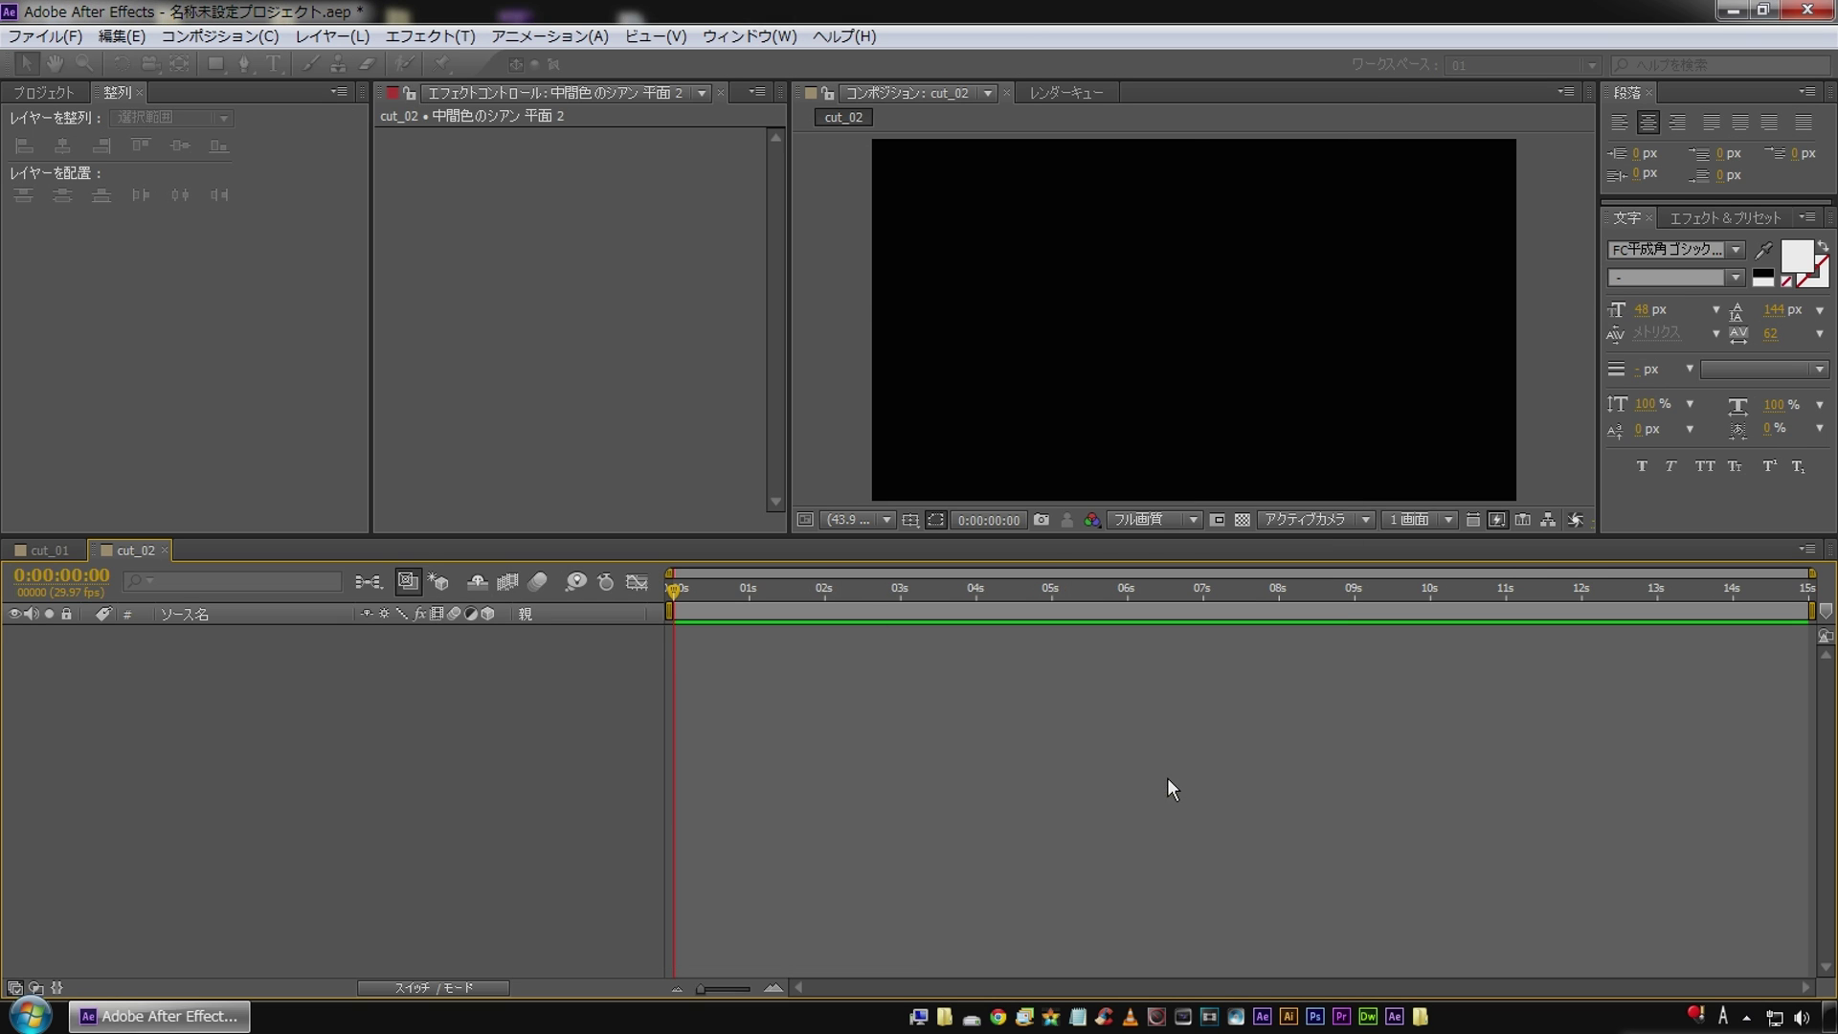
Add the white text 文字を揺らす to cut_02 and enlarge it from 48 to 101 px.
left_click(274, 65)
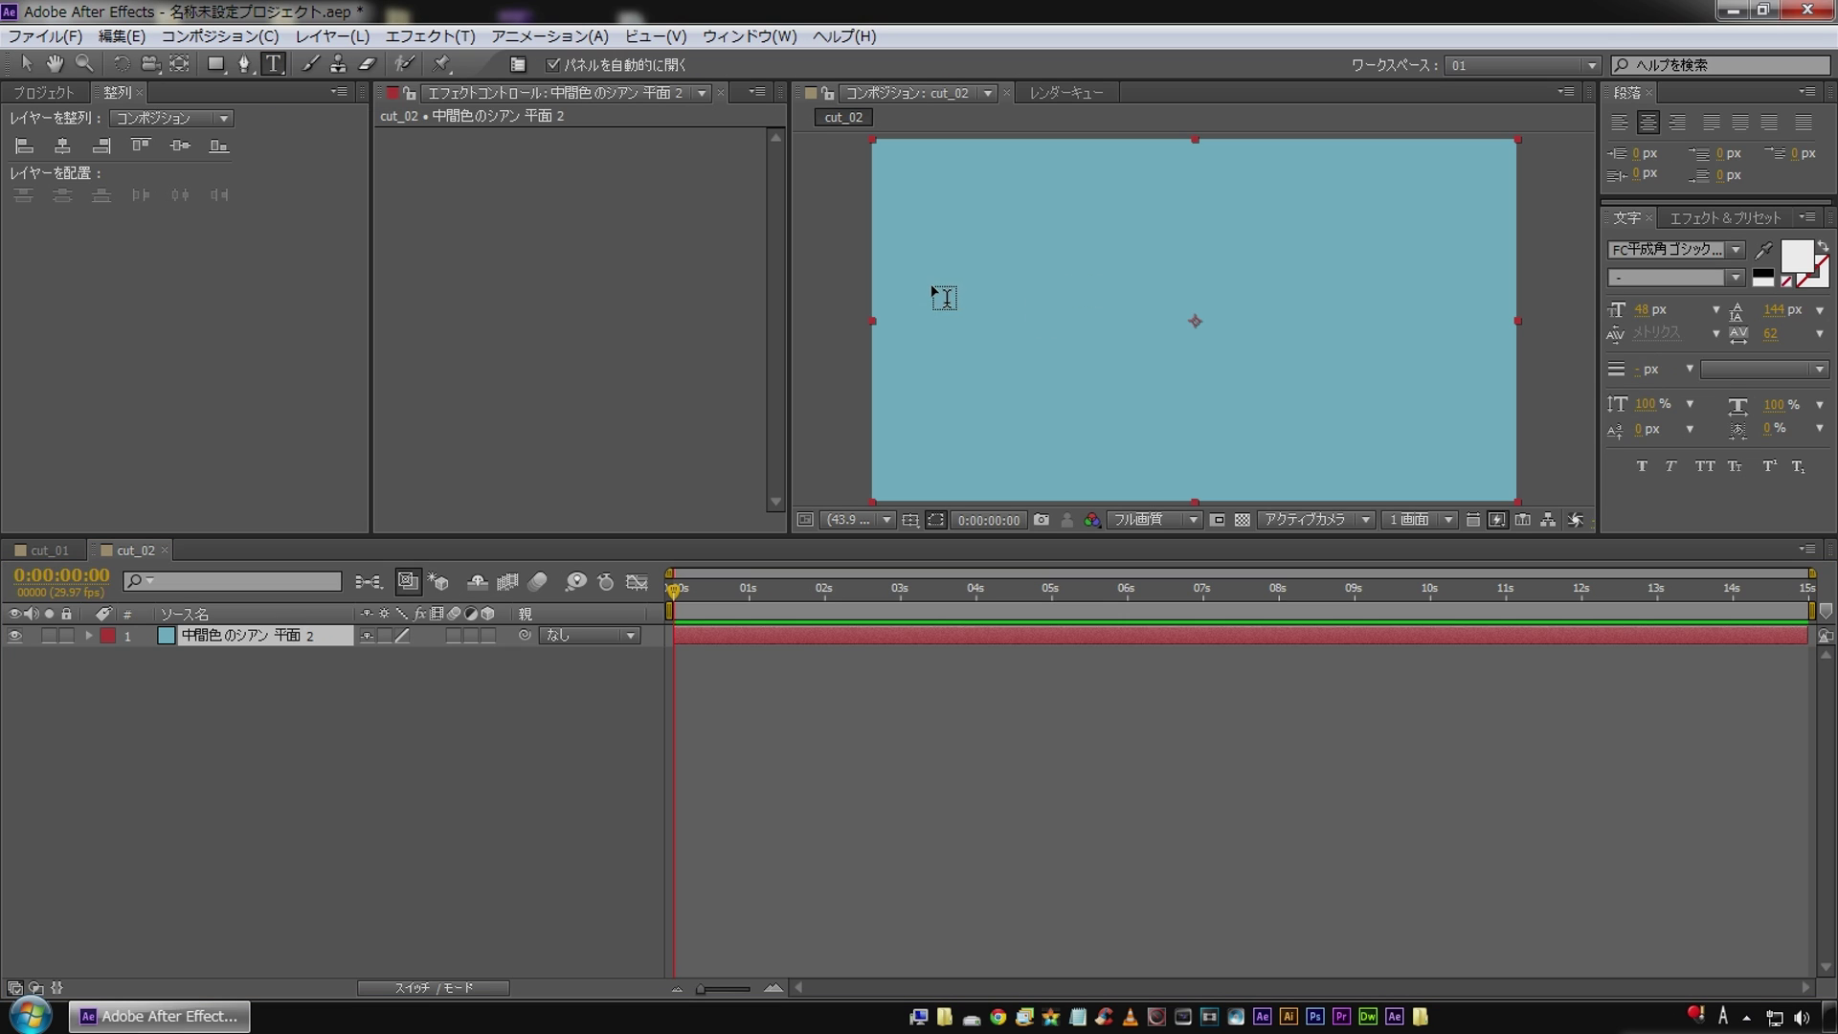
left_click(1001, 323)
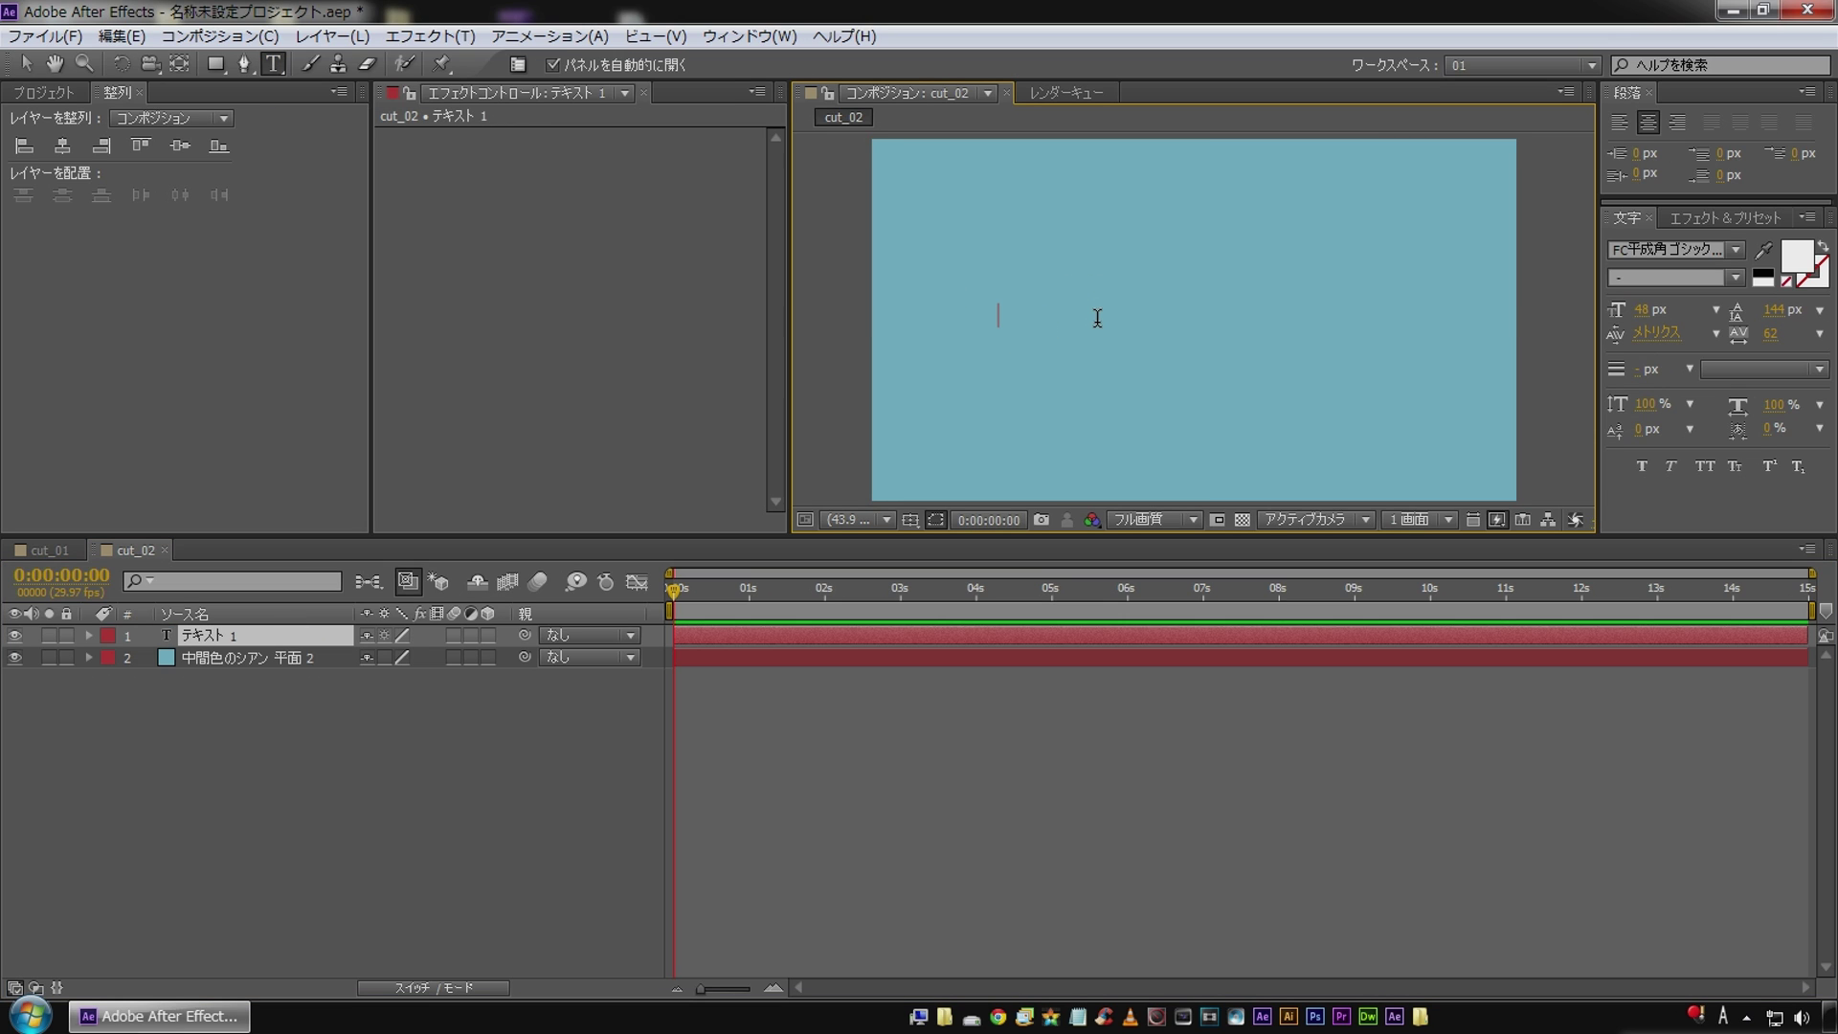
type("文字")
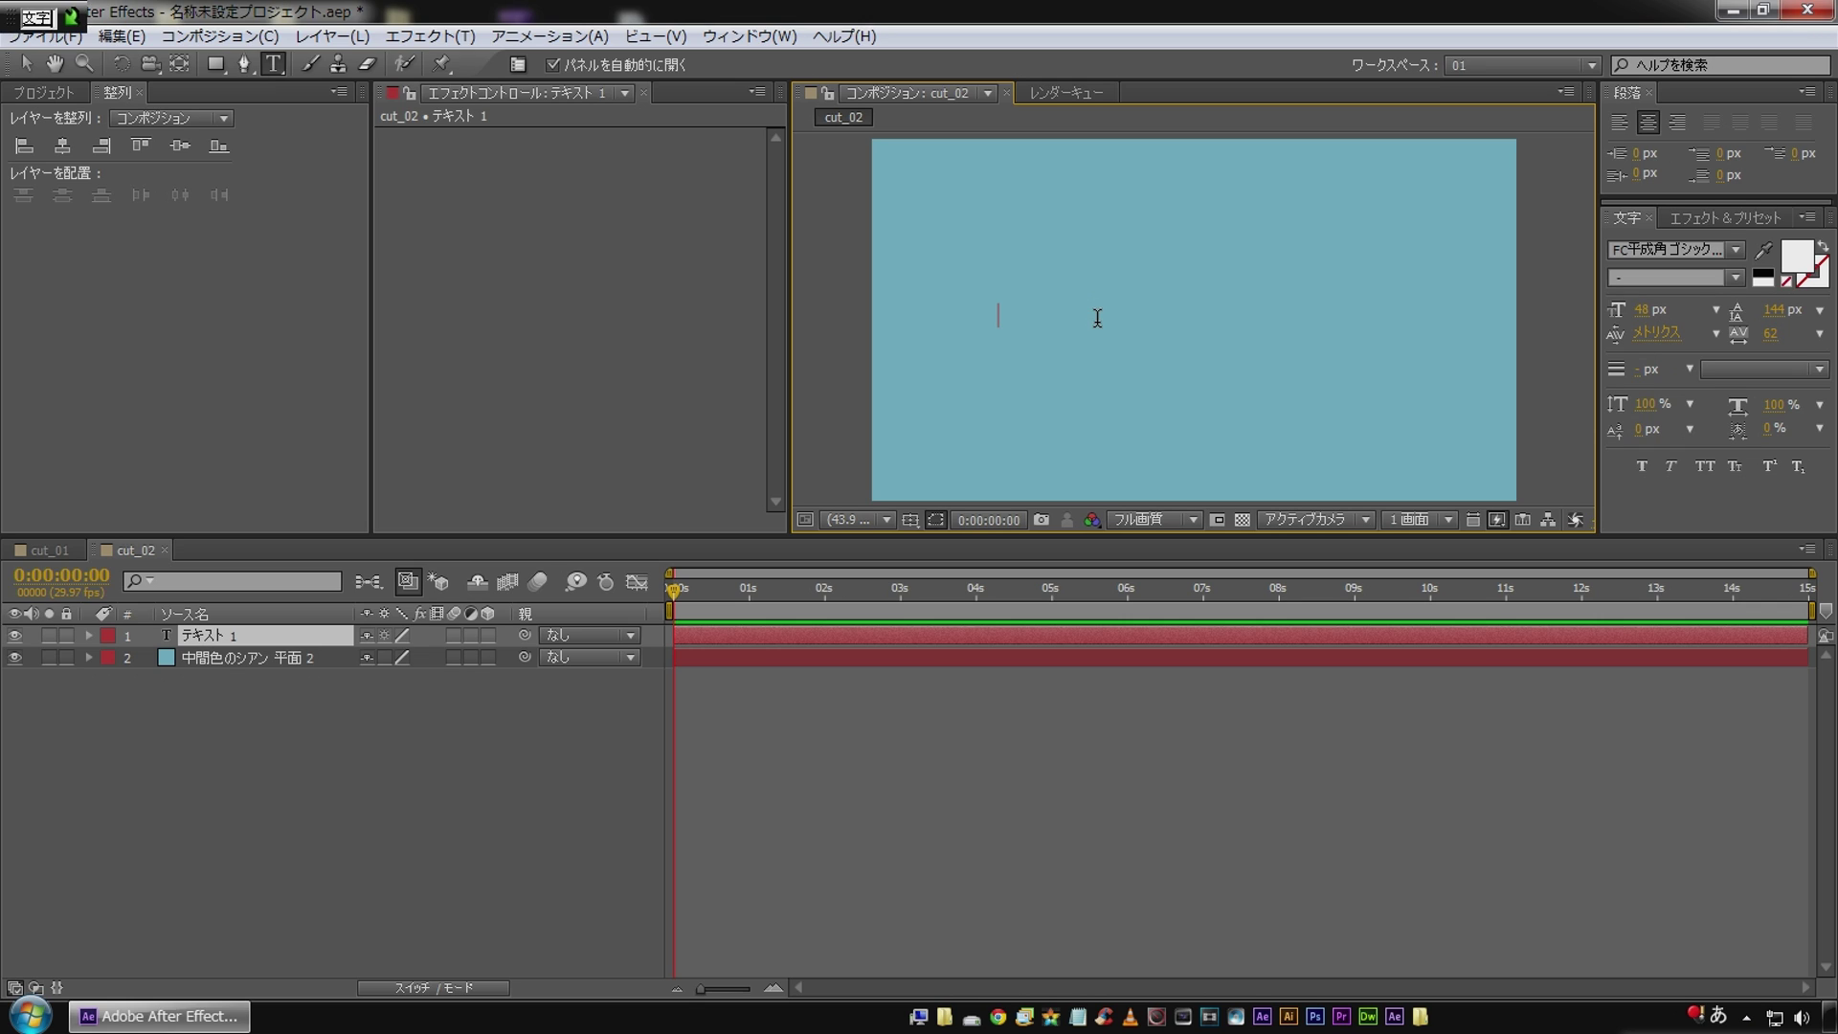
type("を")
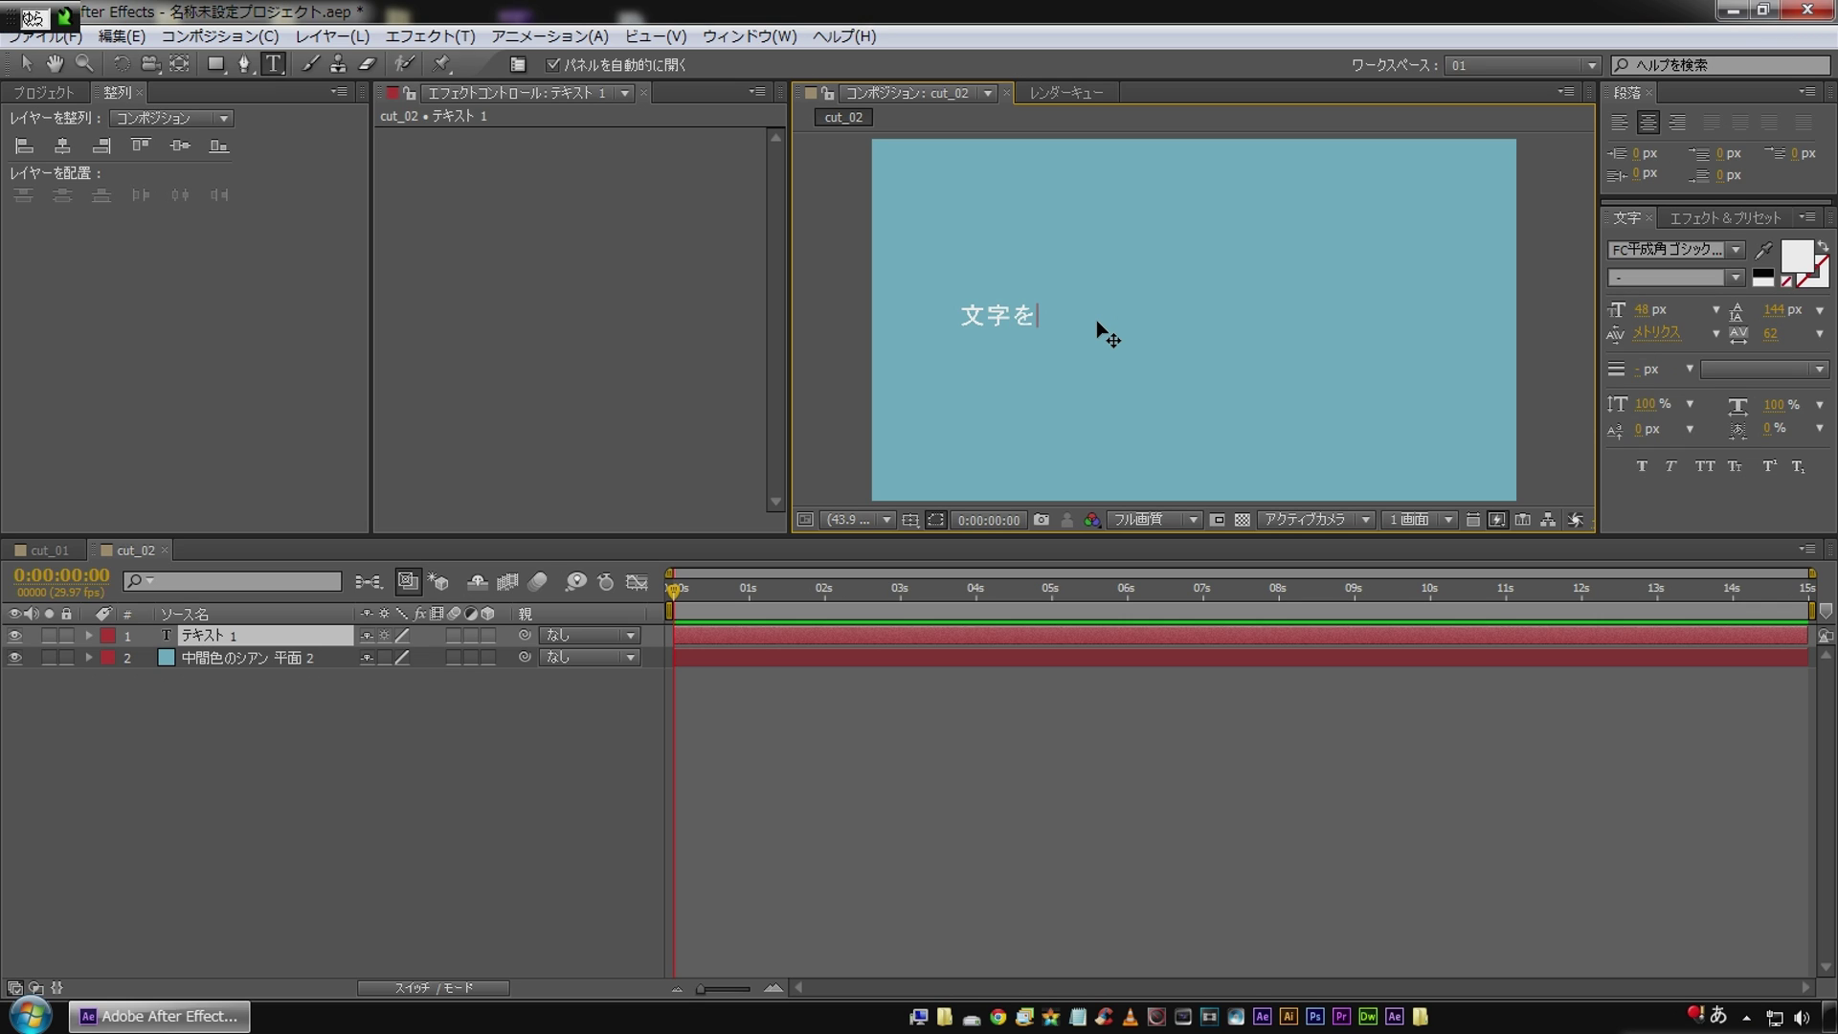
type("揺らす")
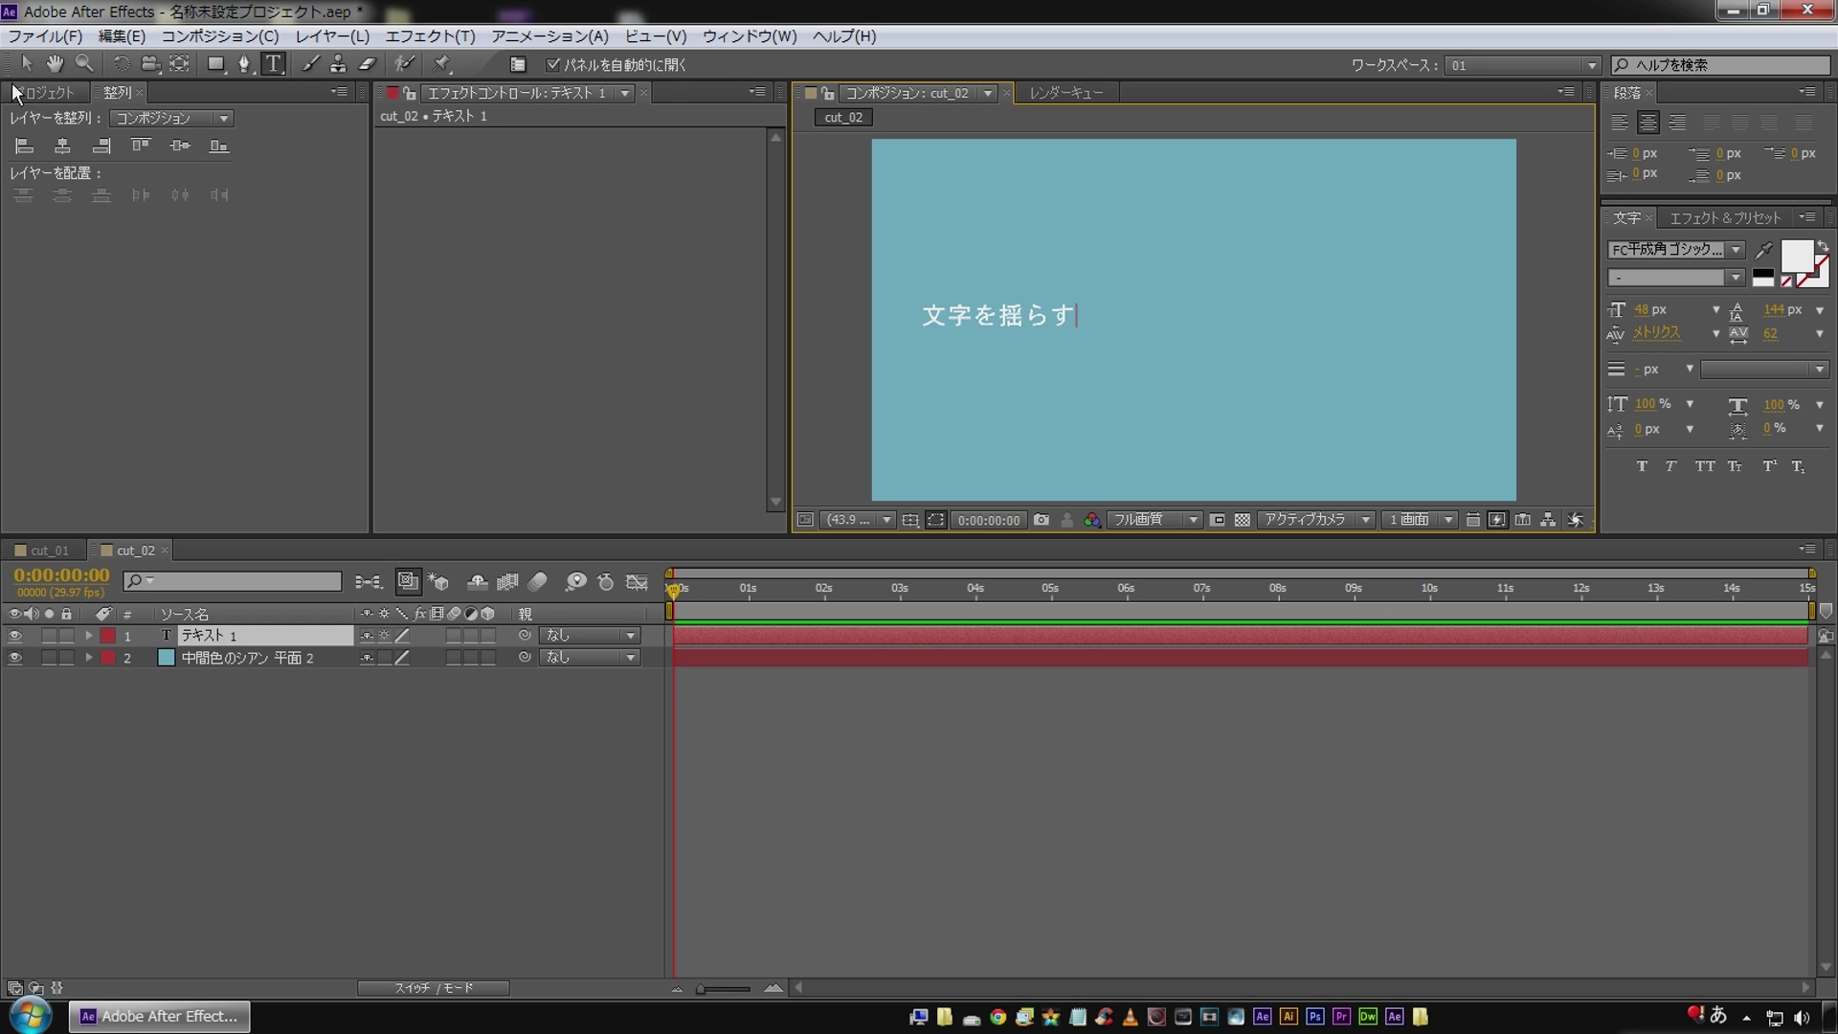
left_click(26, 63)
left_click_drag(1642, 317, 1710, 315)
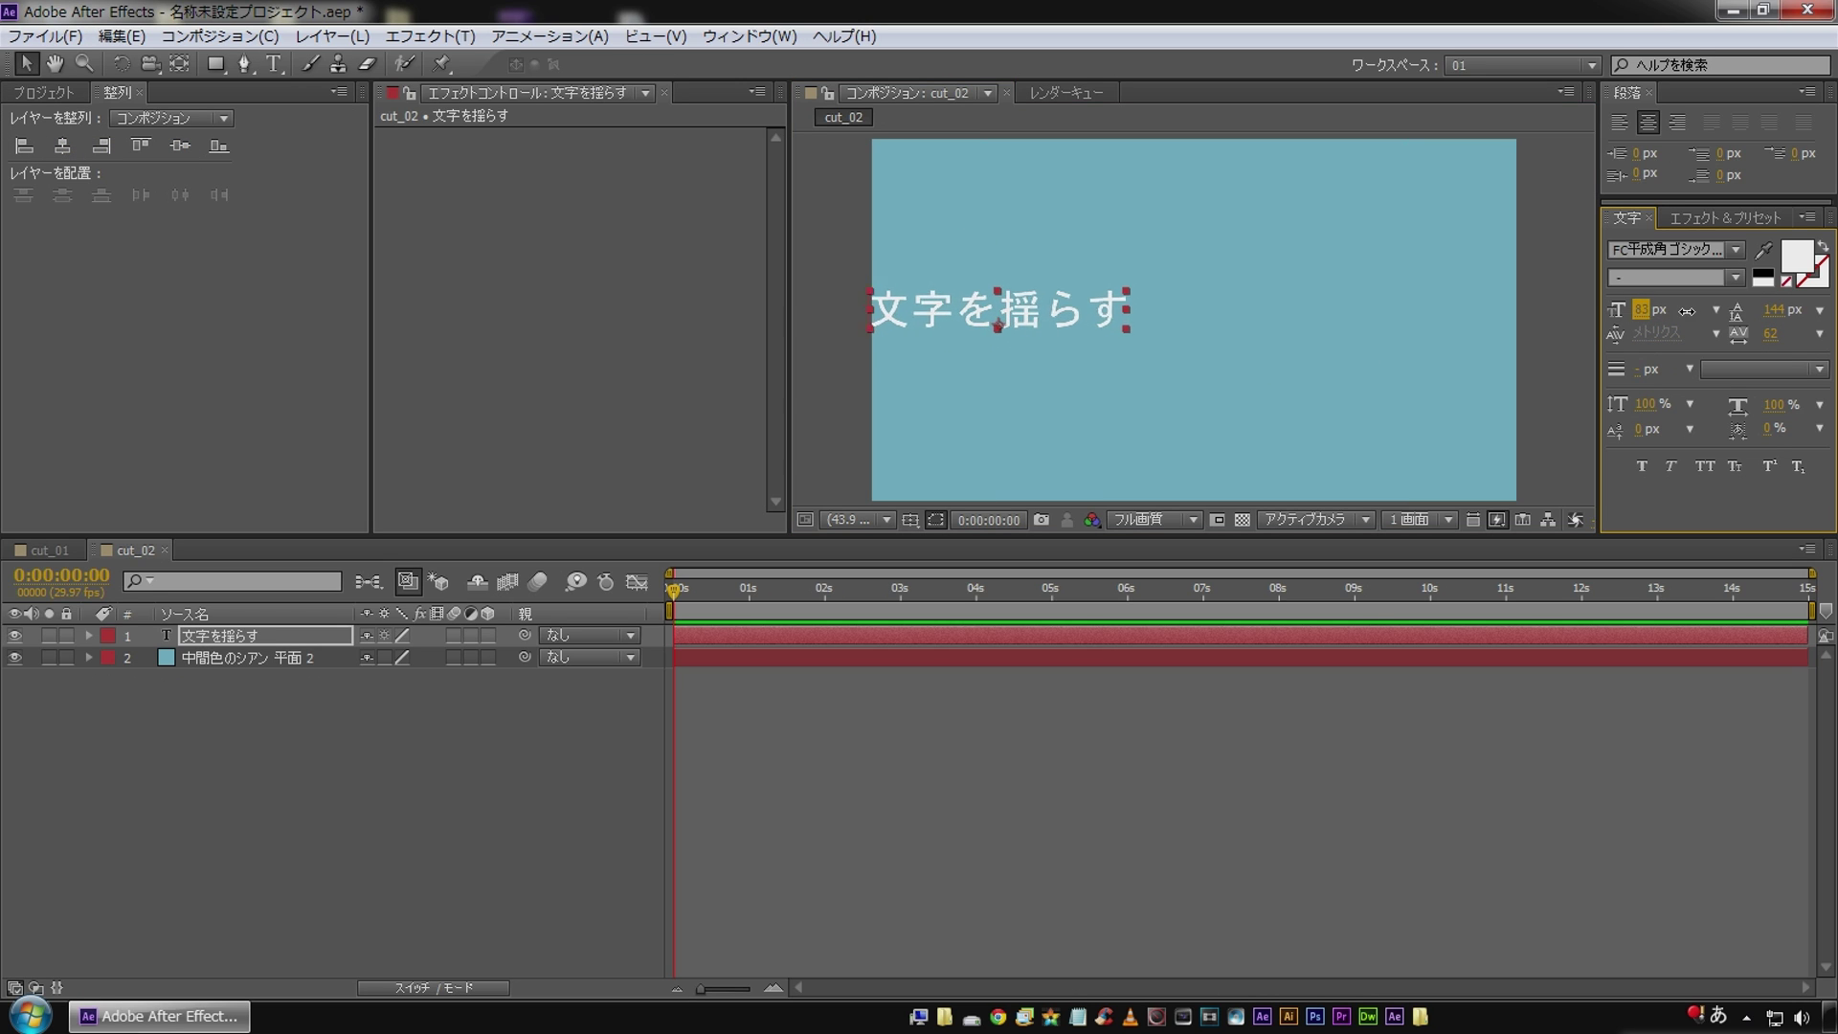
Centre the text horizontally and vertically in the frame, then reselect its layer.
left_click(61, 146)
left_click(187, 142)
left_click(467, 774)
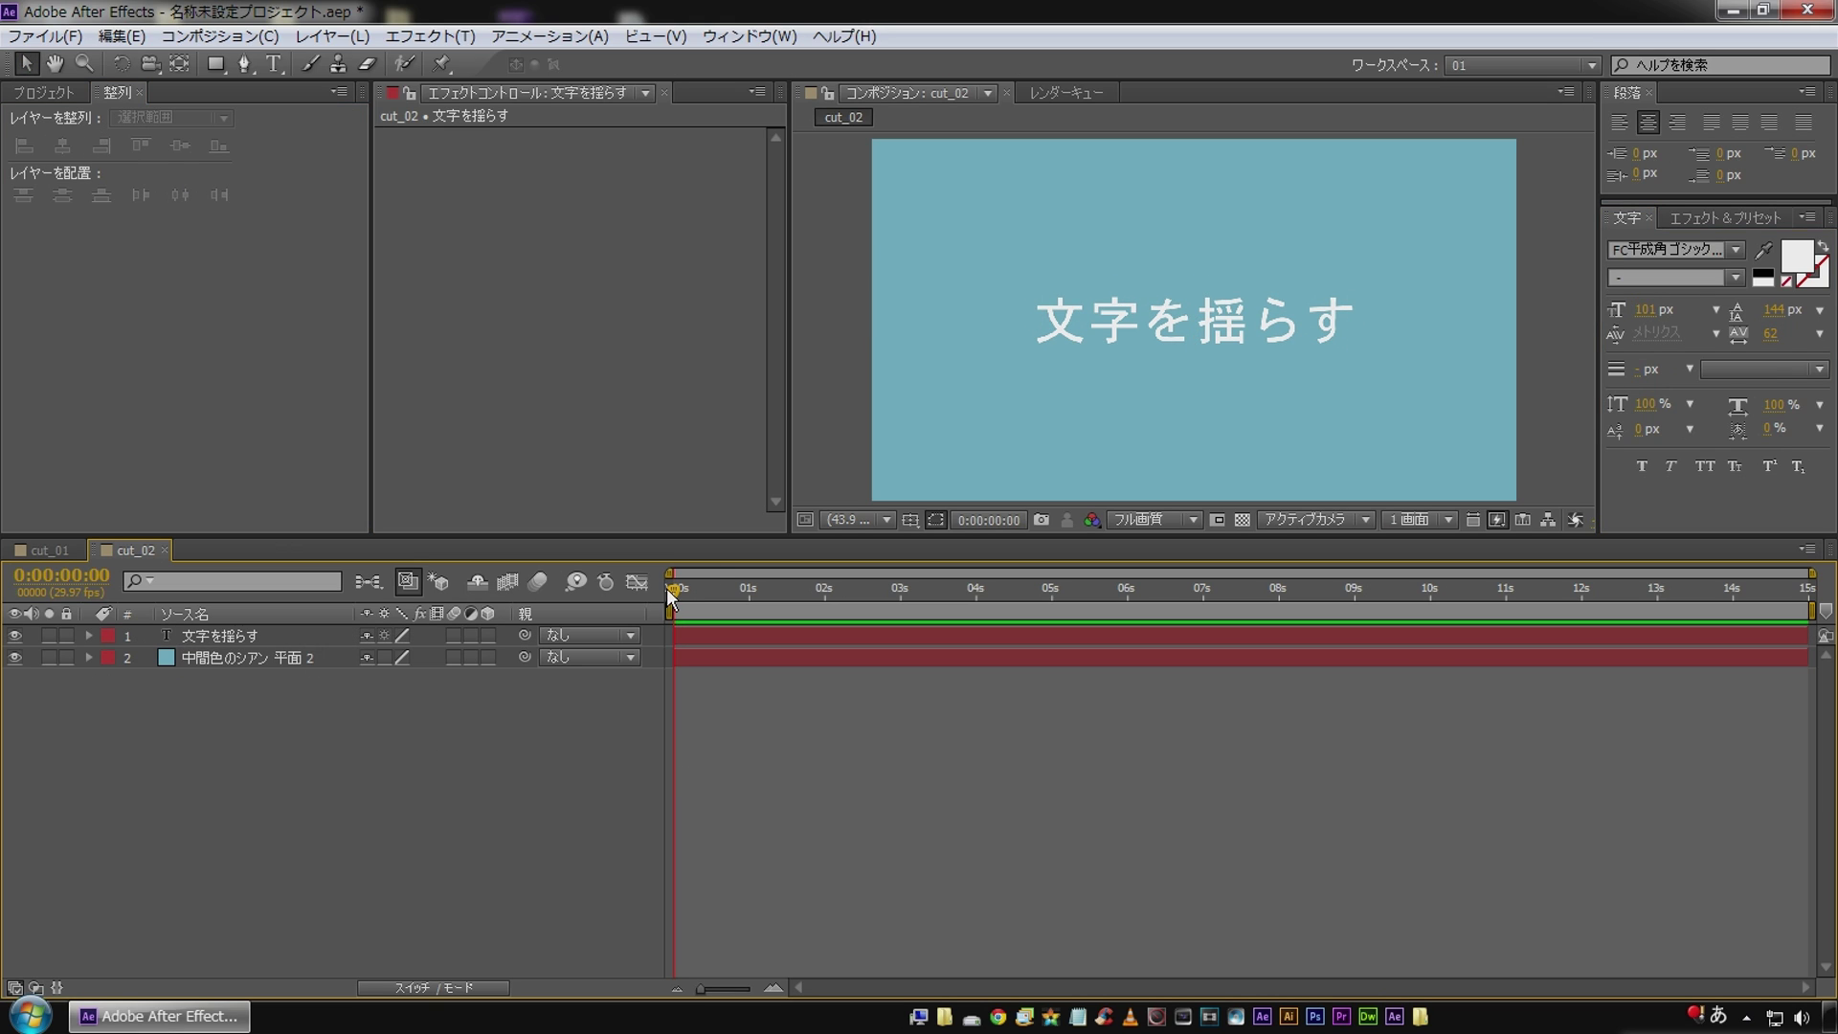
left_click(228, 627)
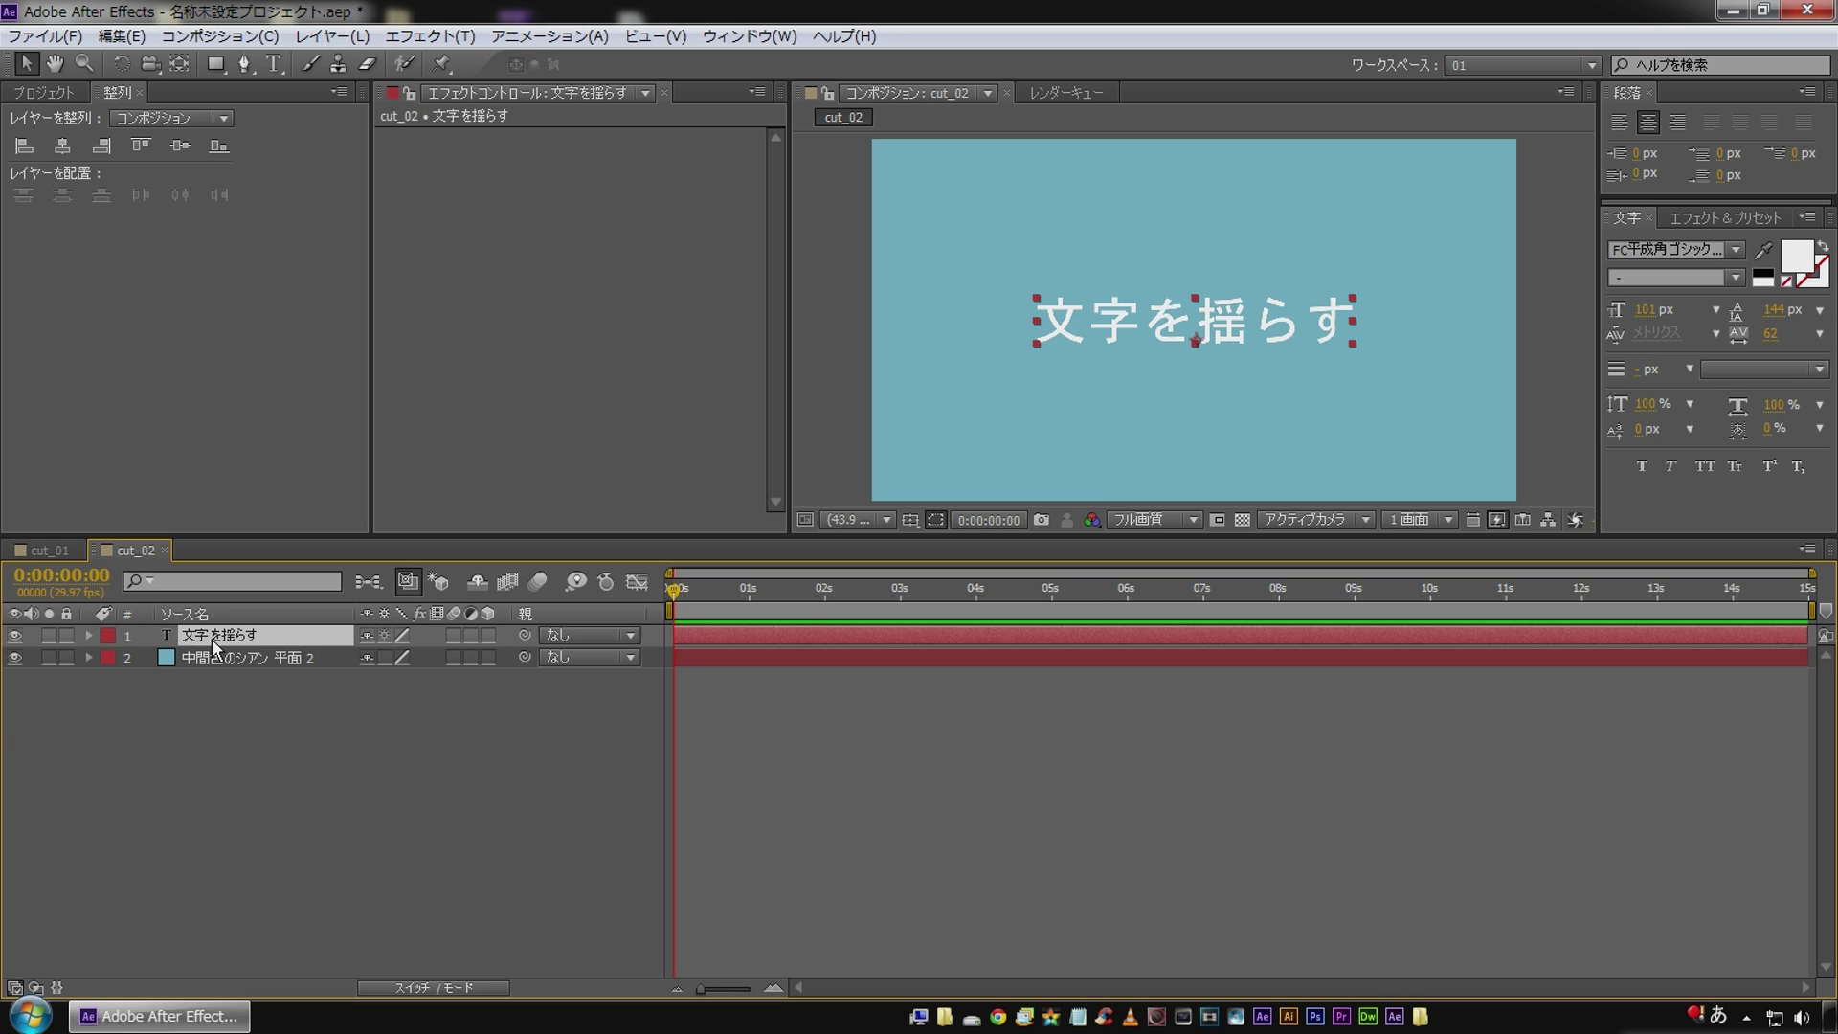
Duplicate the text layer and trim the top copy down to just 文.
key("ctrl+d")
key("ctrl+d")
key("ctrl+d")
key("ctrl+d")
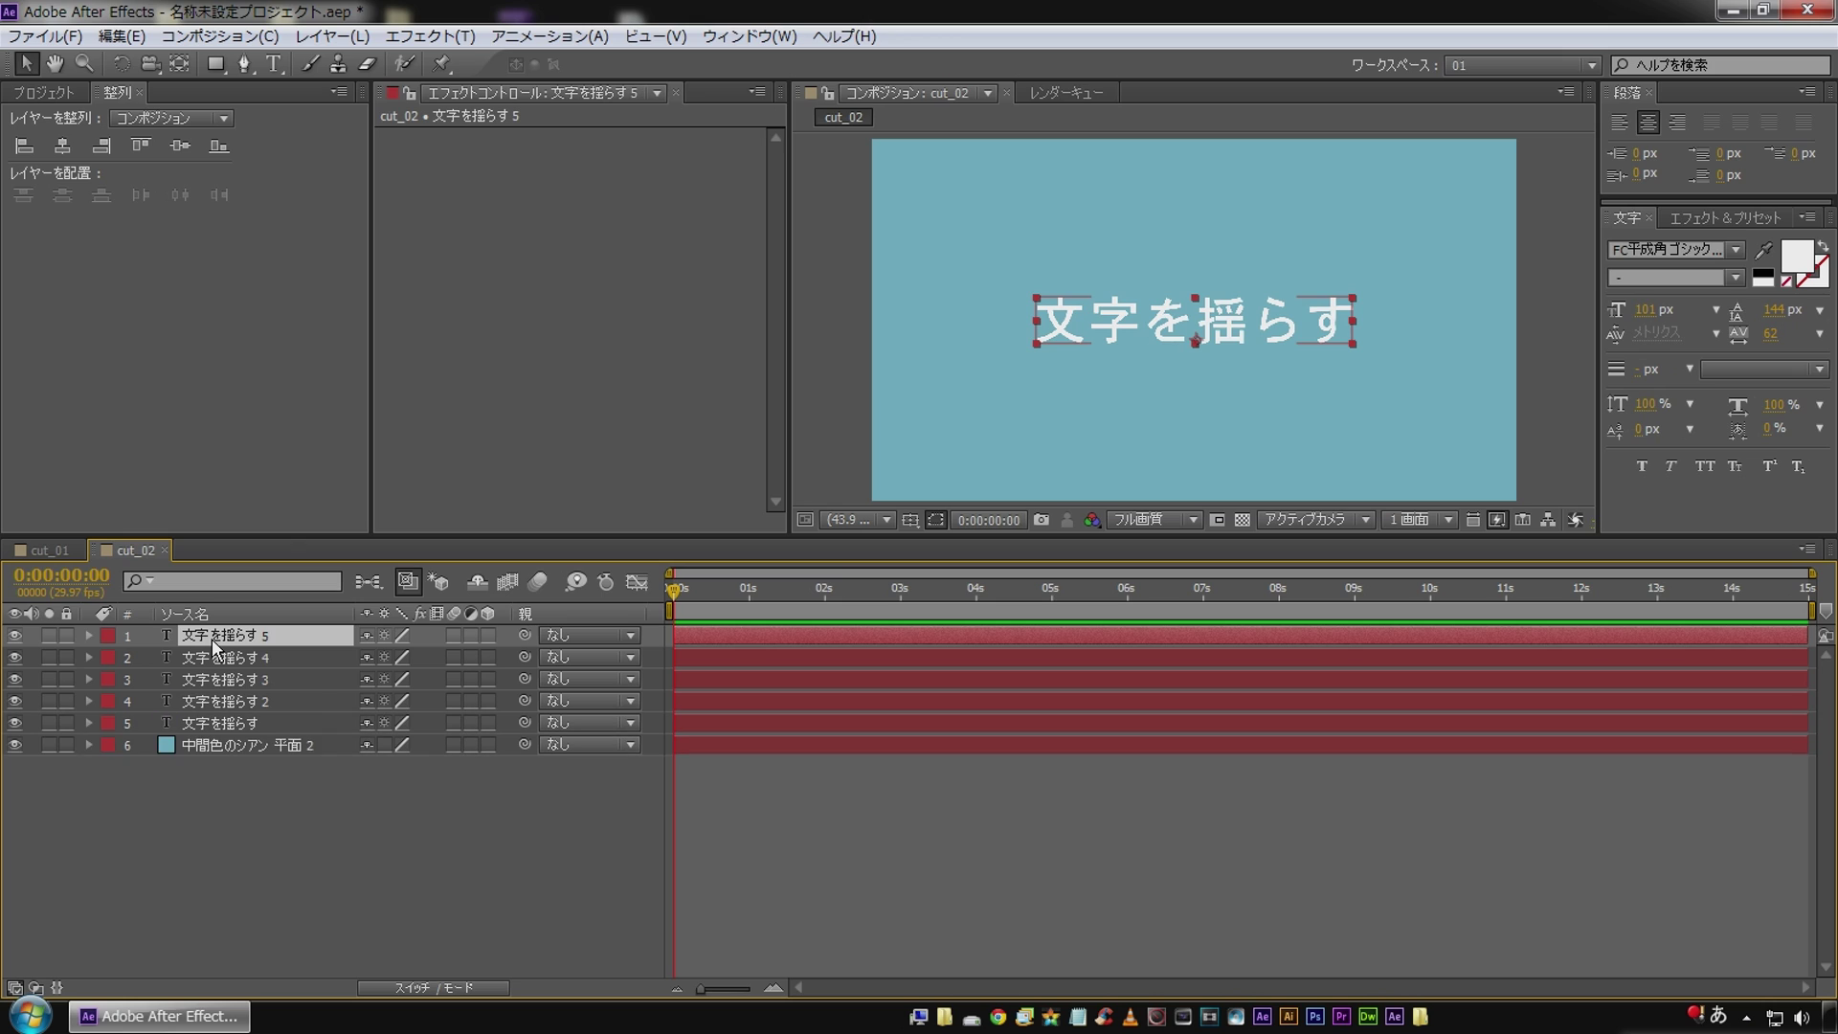
key("ctrl+d")
left_click(198, 885)
left_click_drag(379, 863, 51, 698)
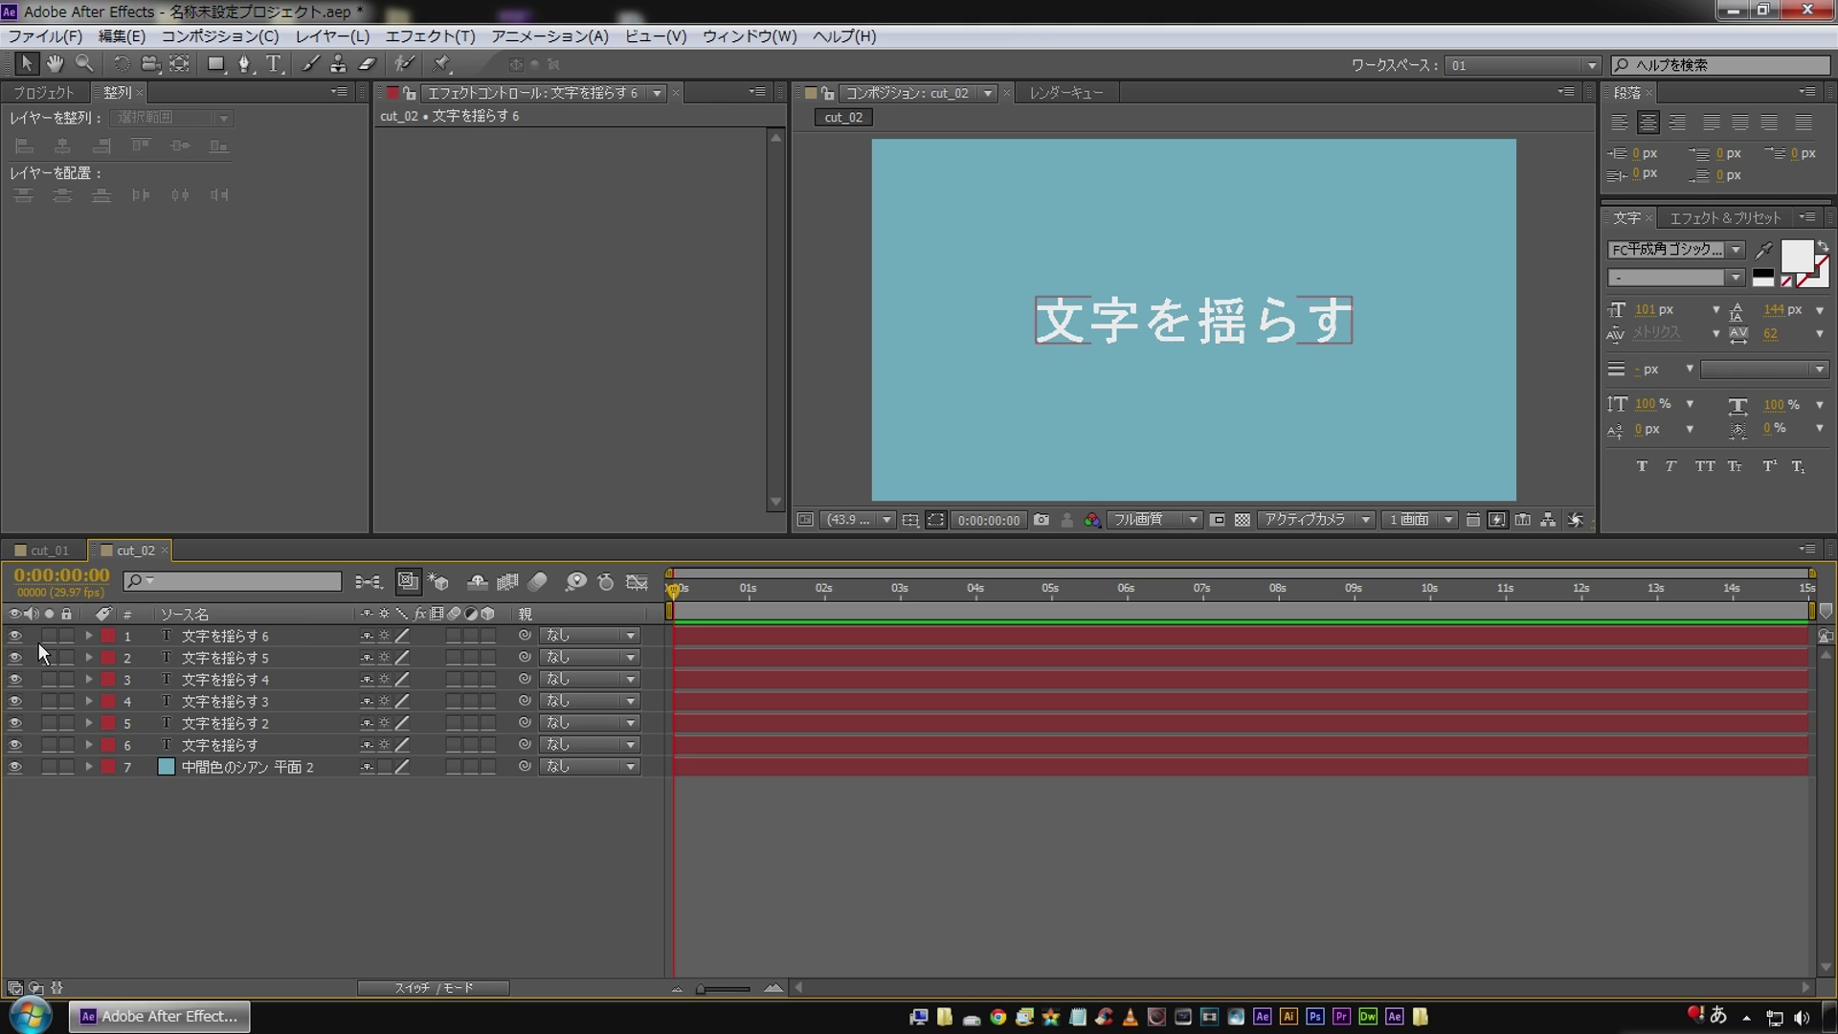
left_click(48, 634)
left_click(226, 639)
double_click(226, 643)
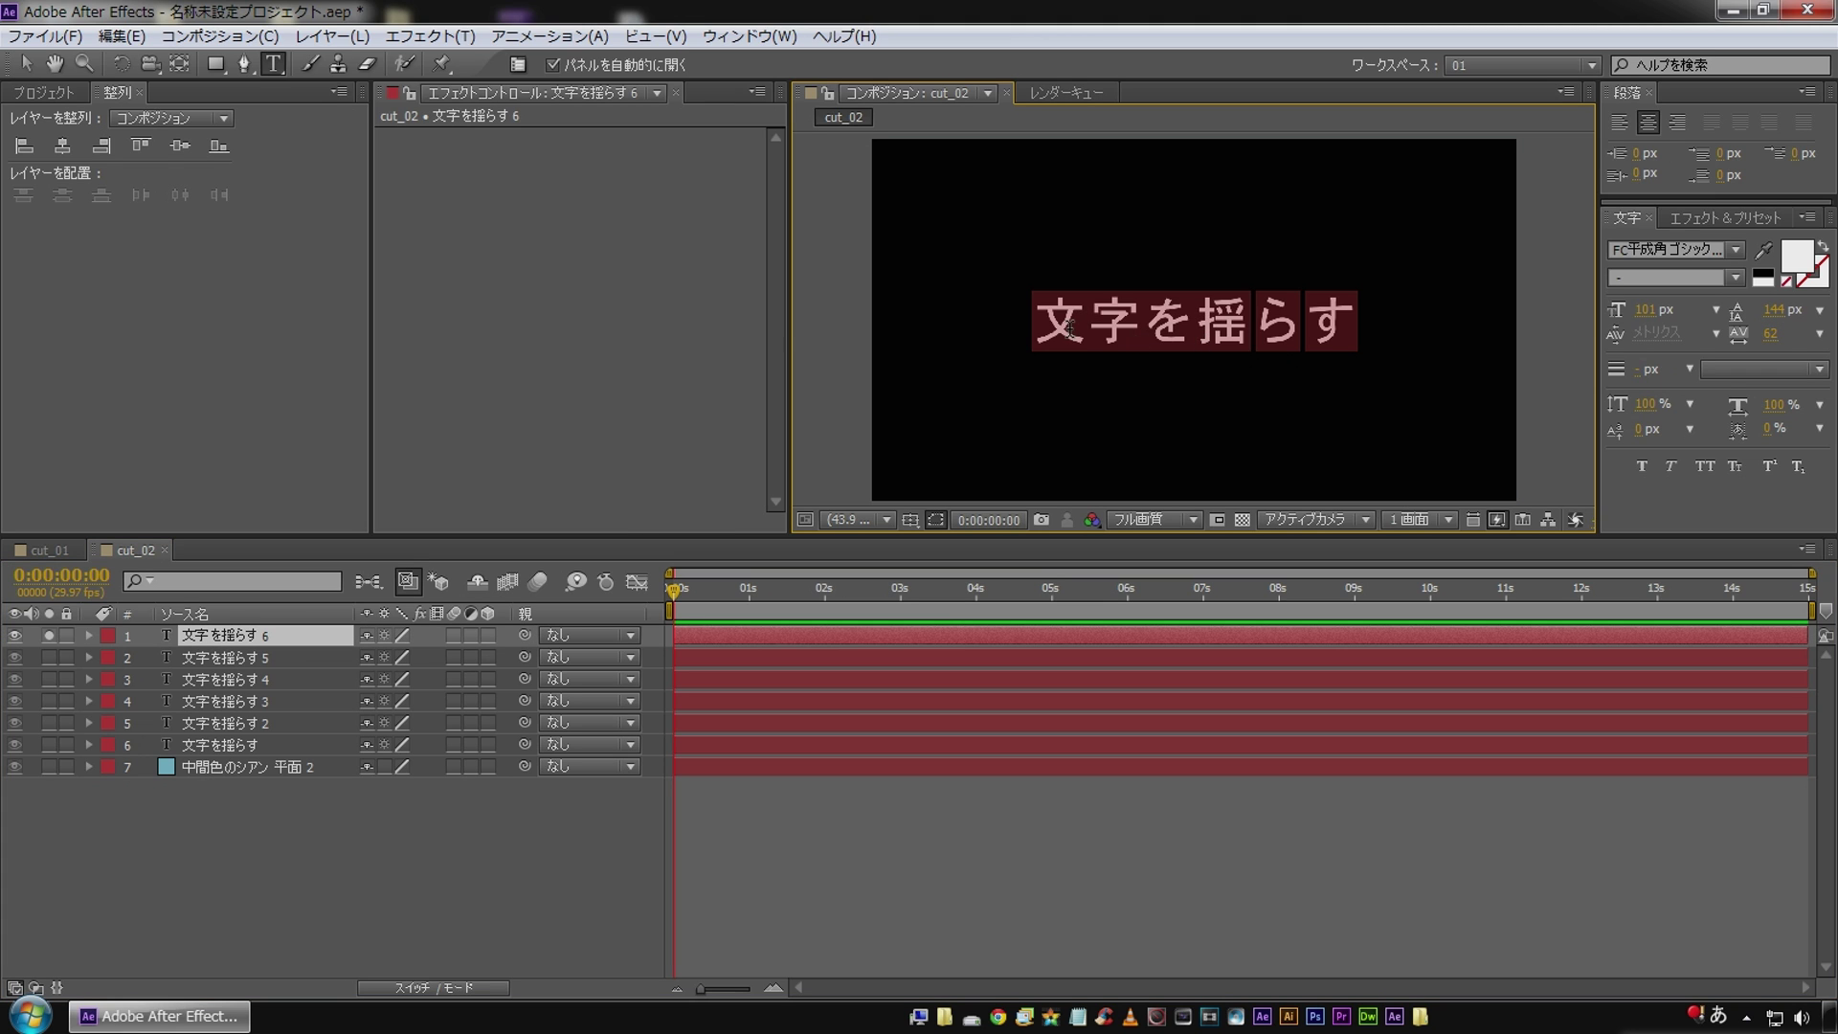
key("shift+Right")
key("BackSpace")
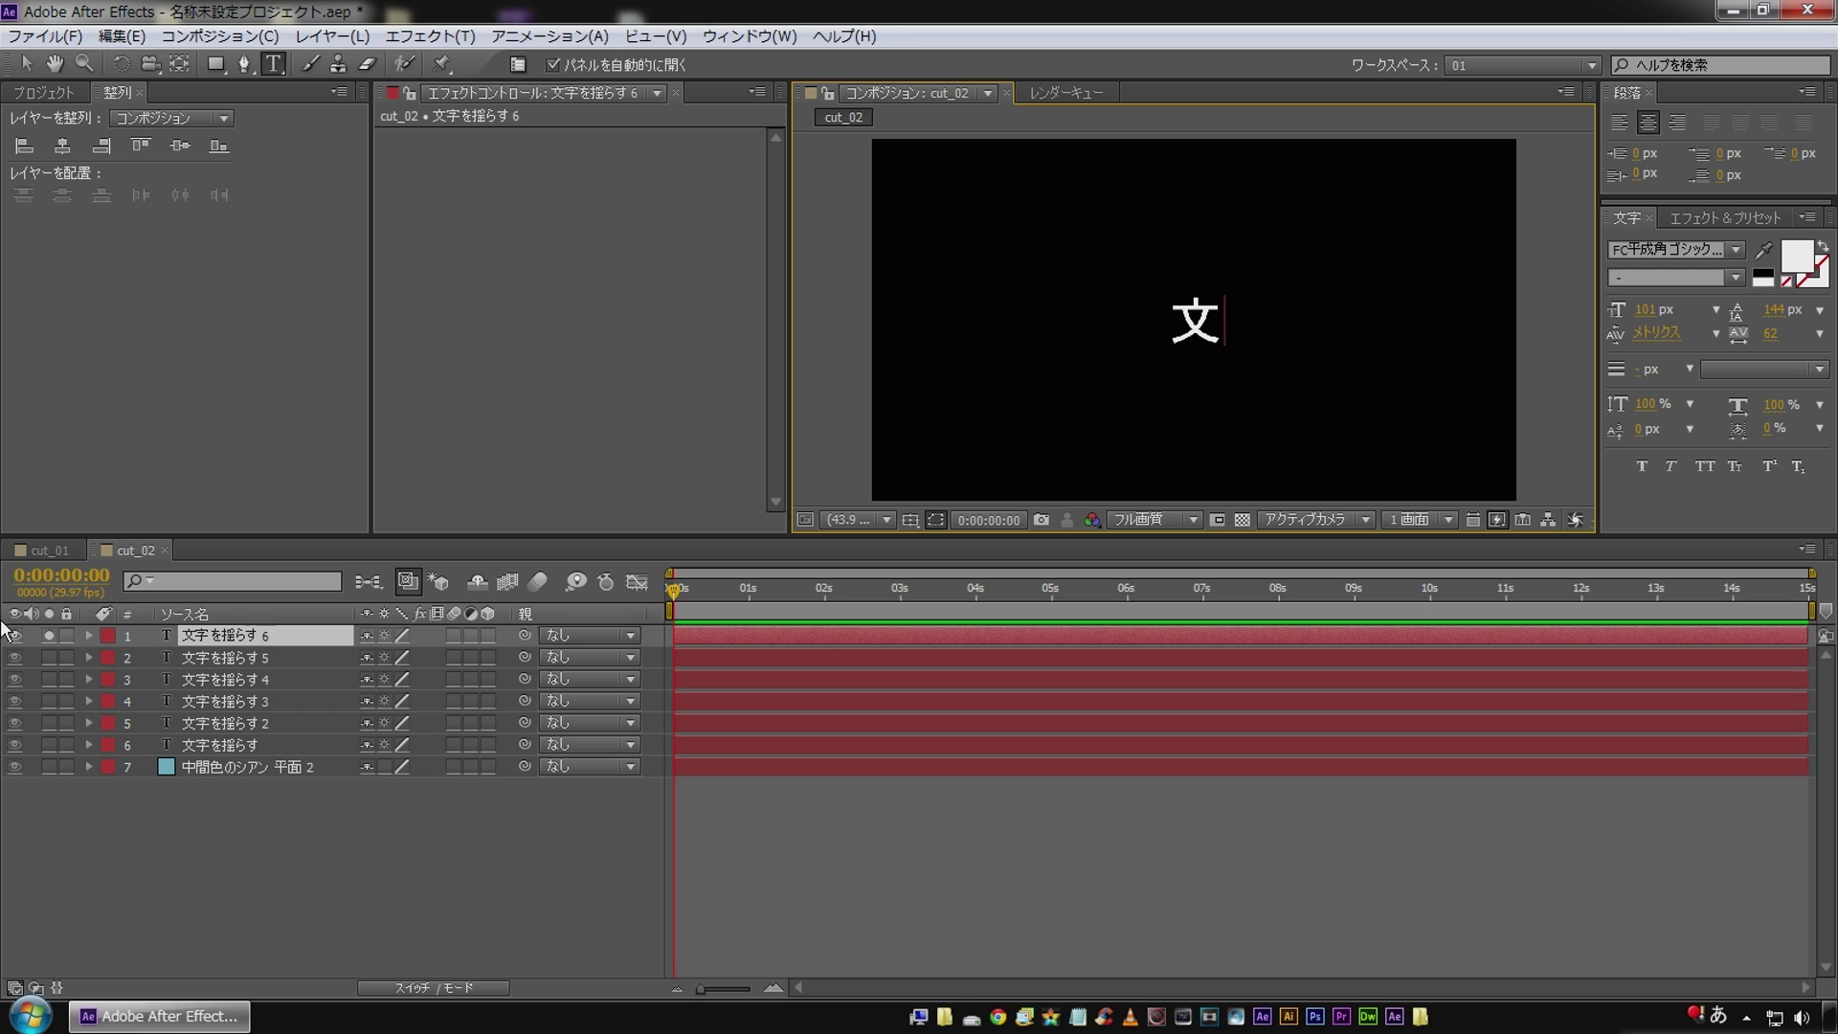
left_click(280, 641)
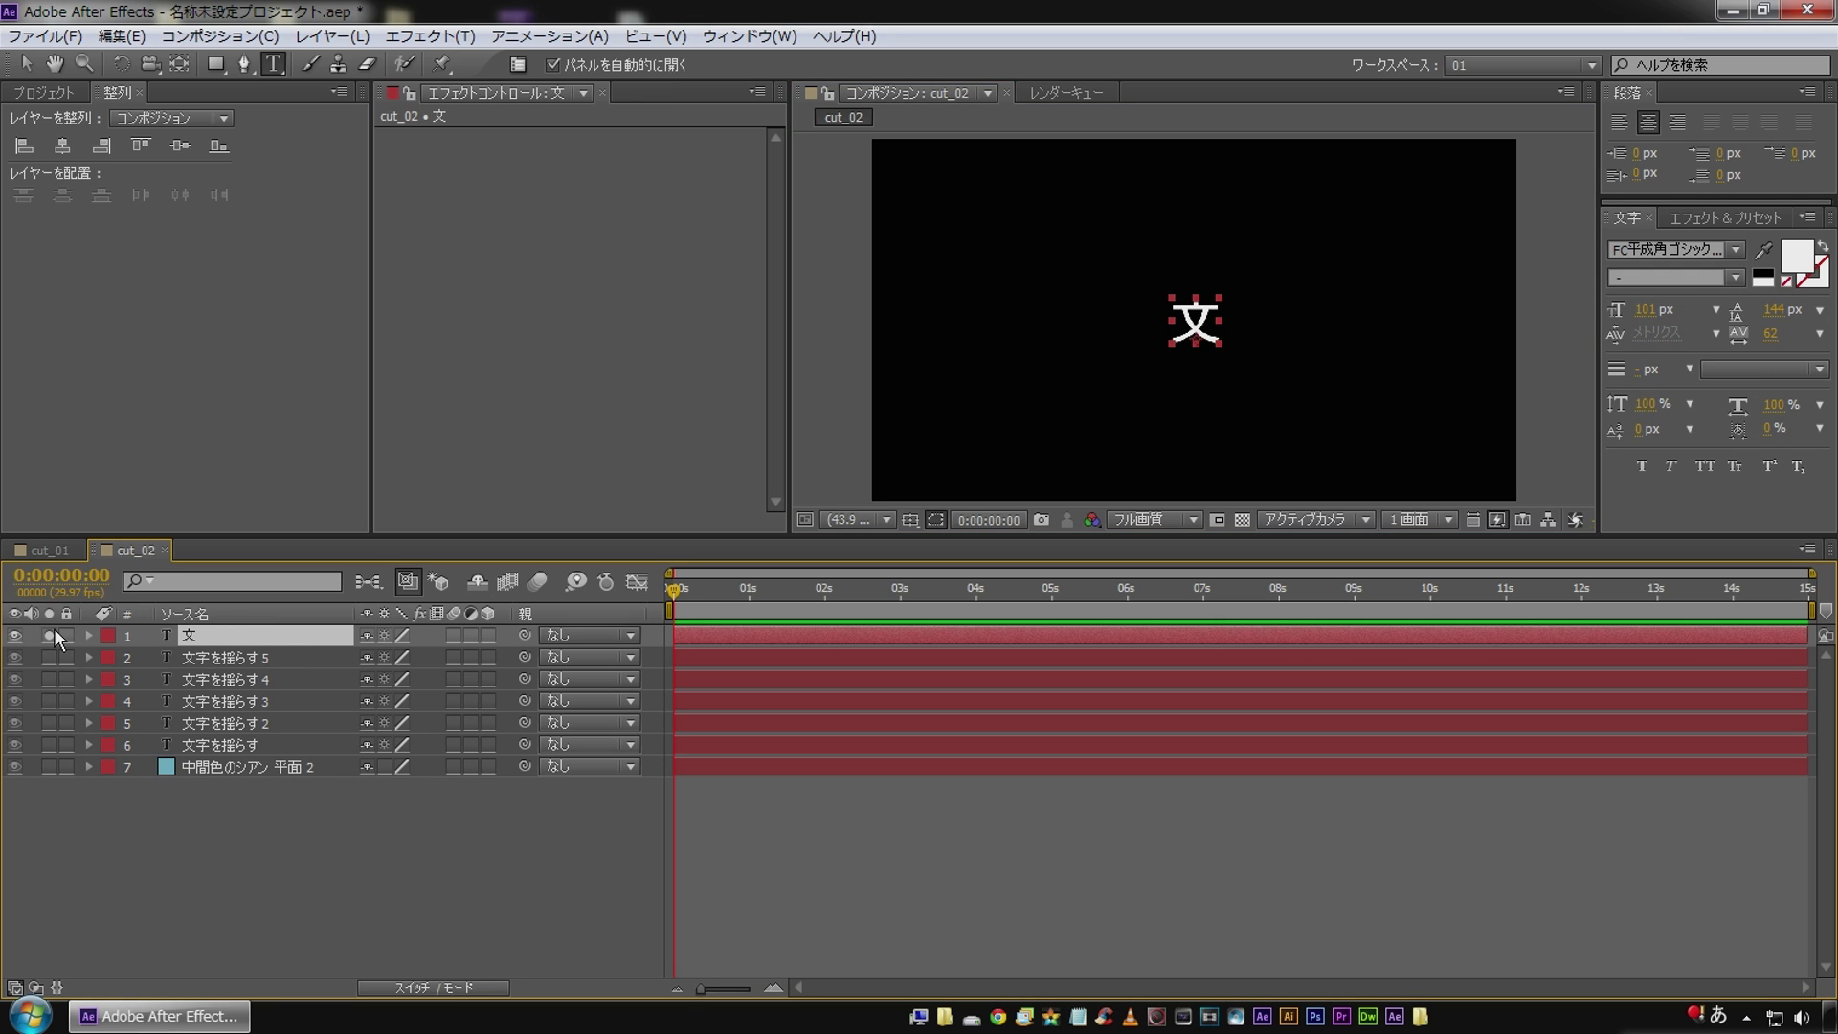
left_click(53, 633)
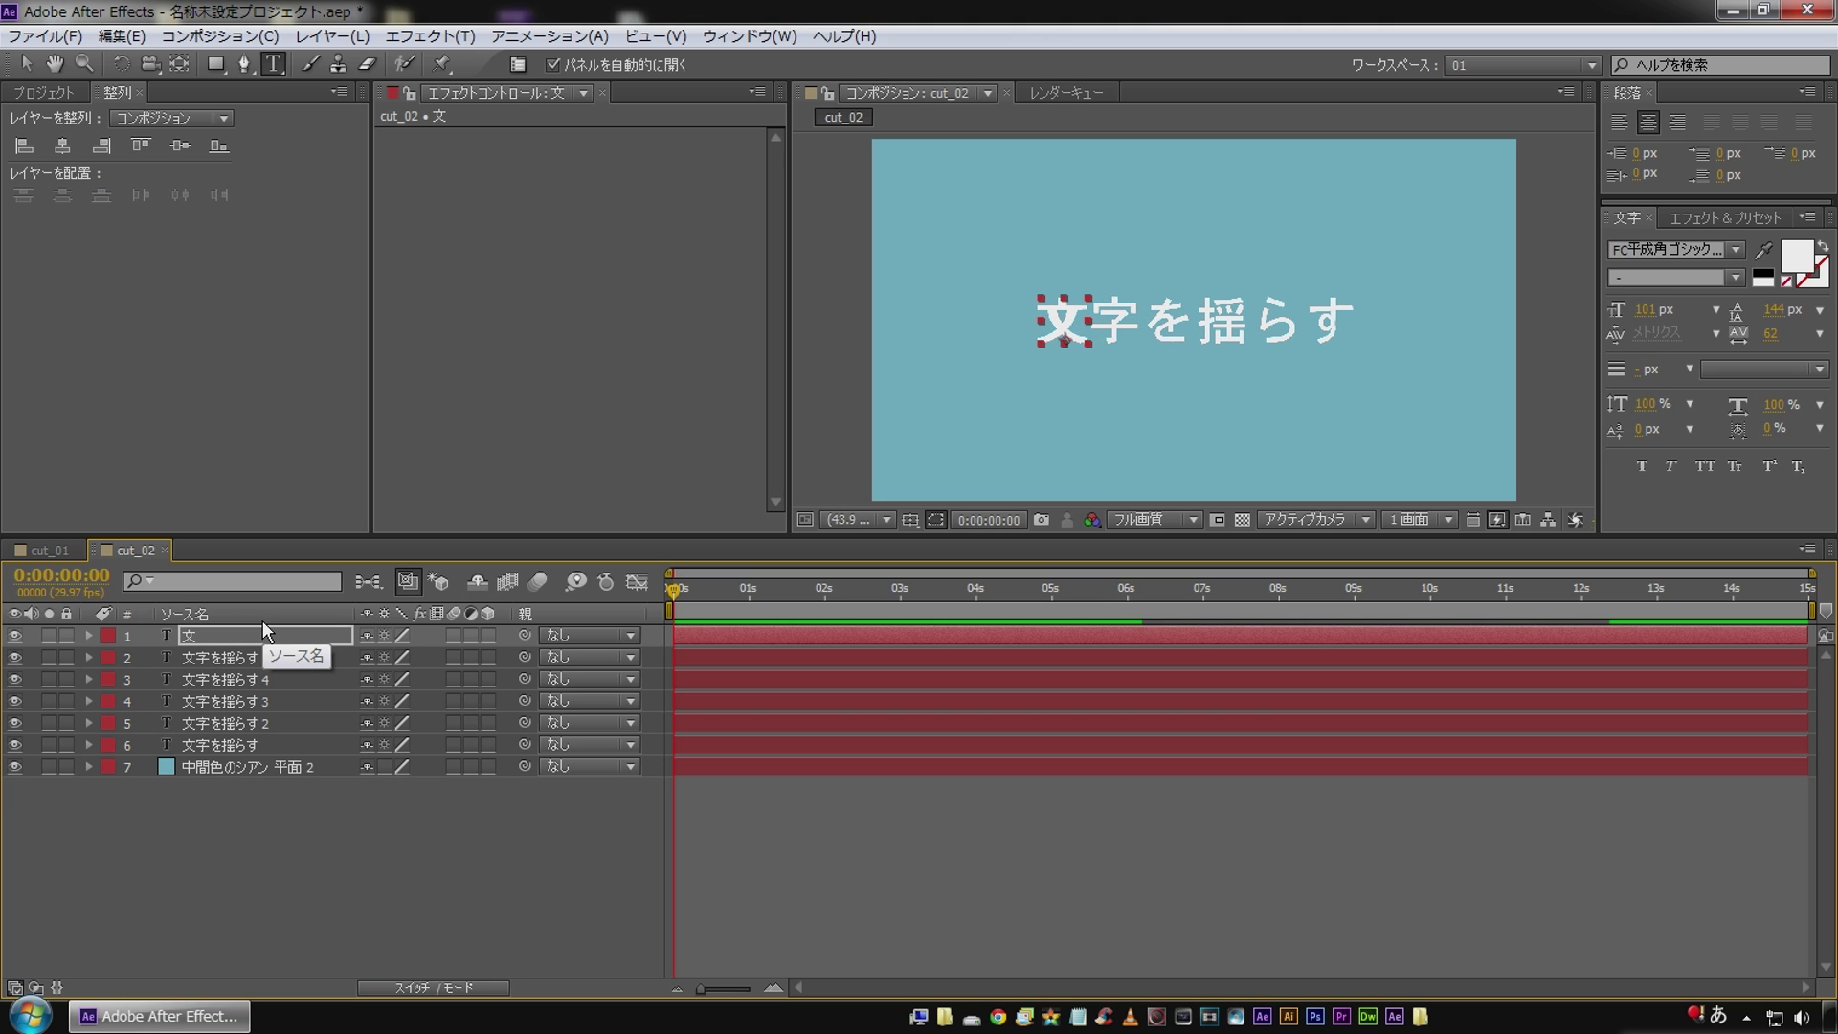
Trim layer 2 down to 字 and nudge it into place beside 文.
left_click(203, 657)
double_click(203, 656)
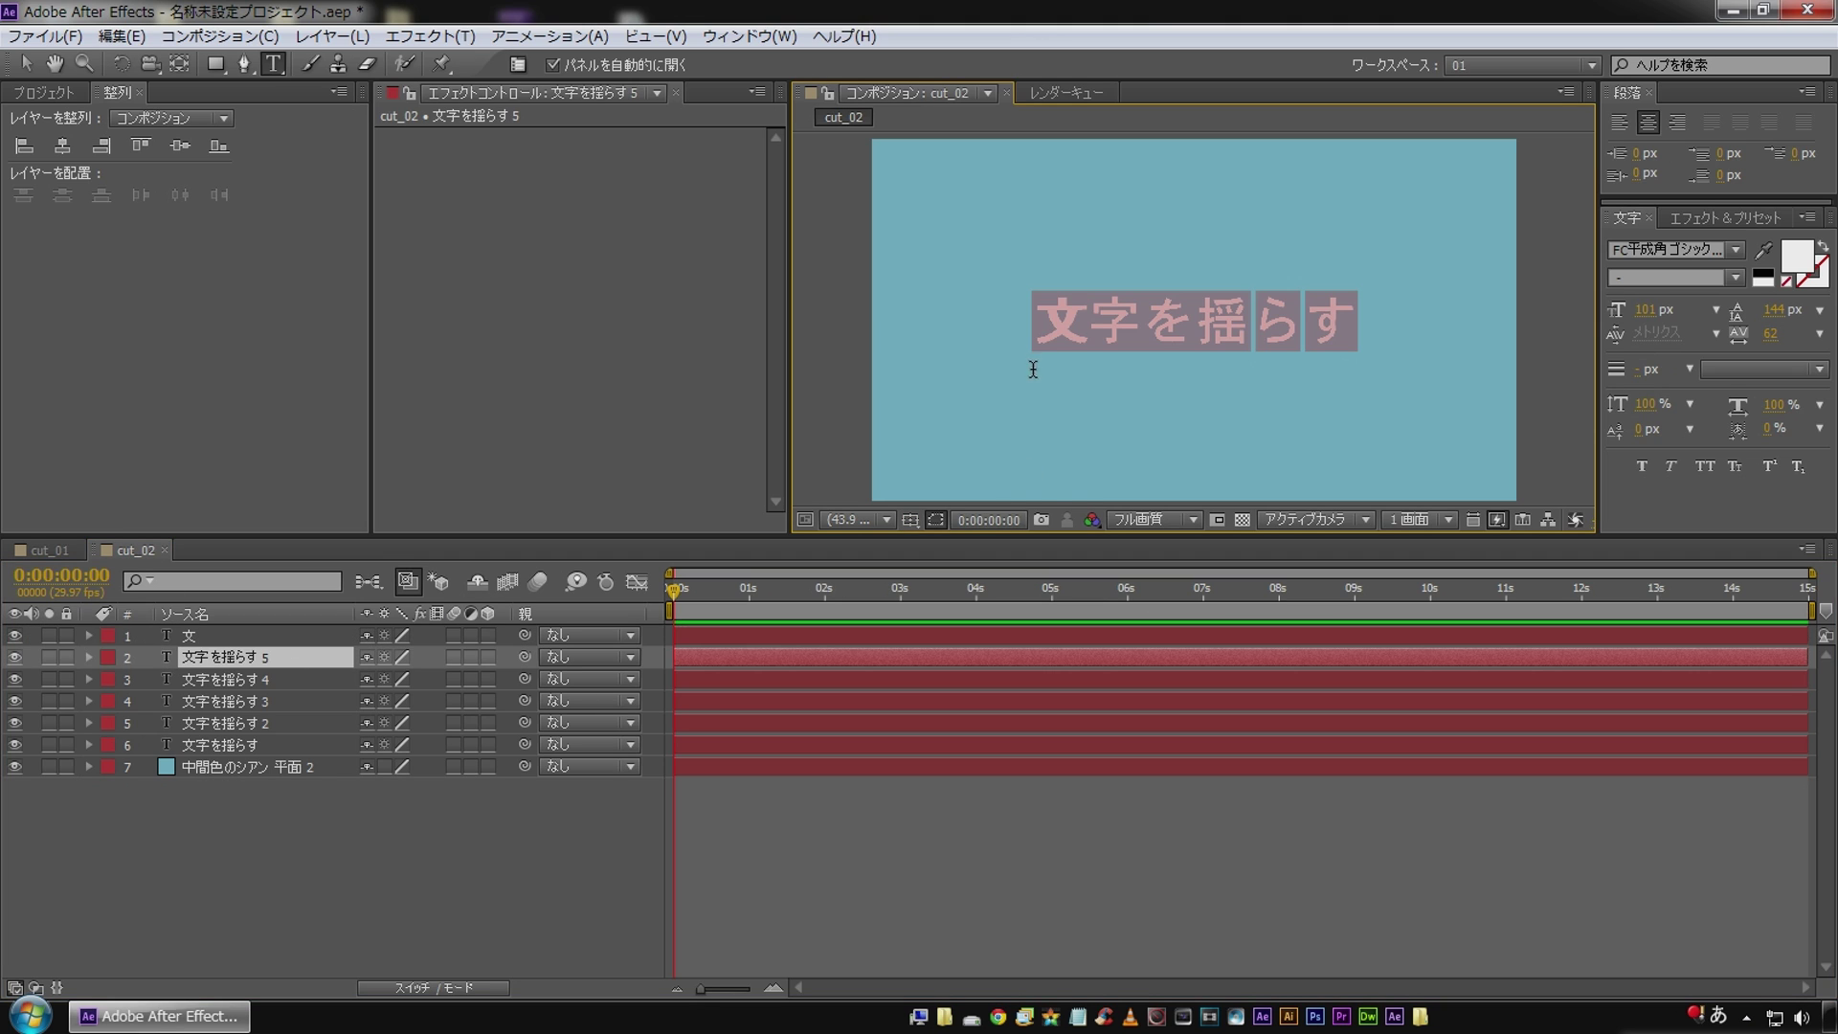
left_click(46, 658)
left_click(46, 657)
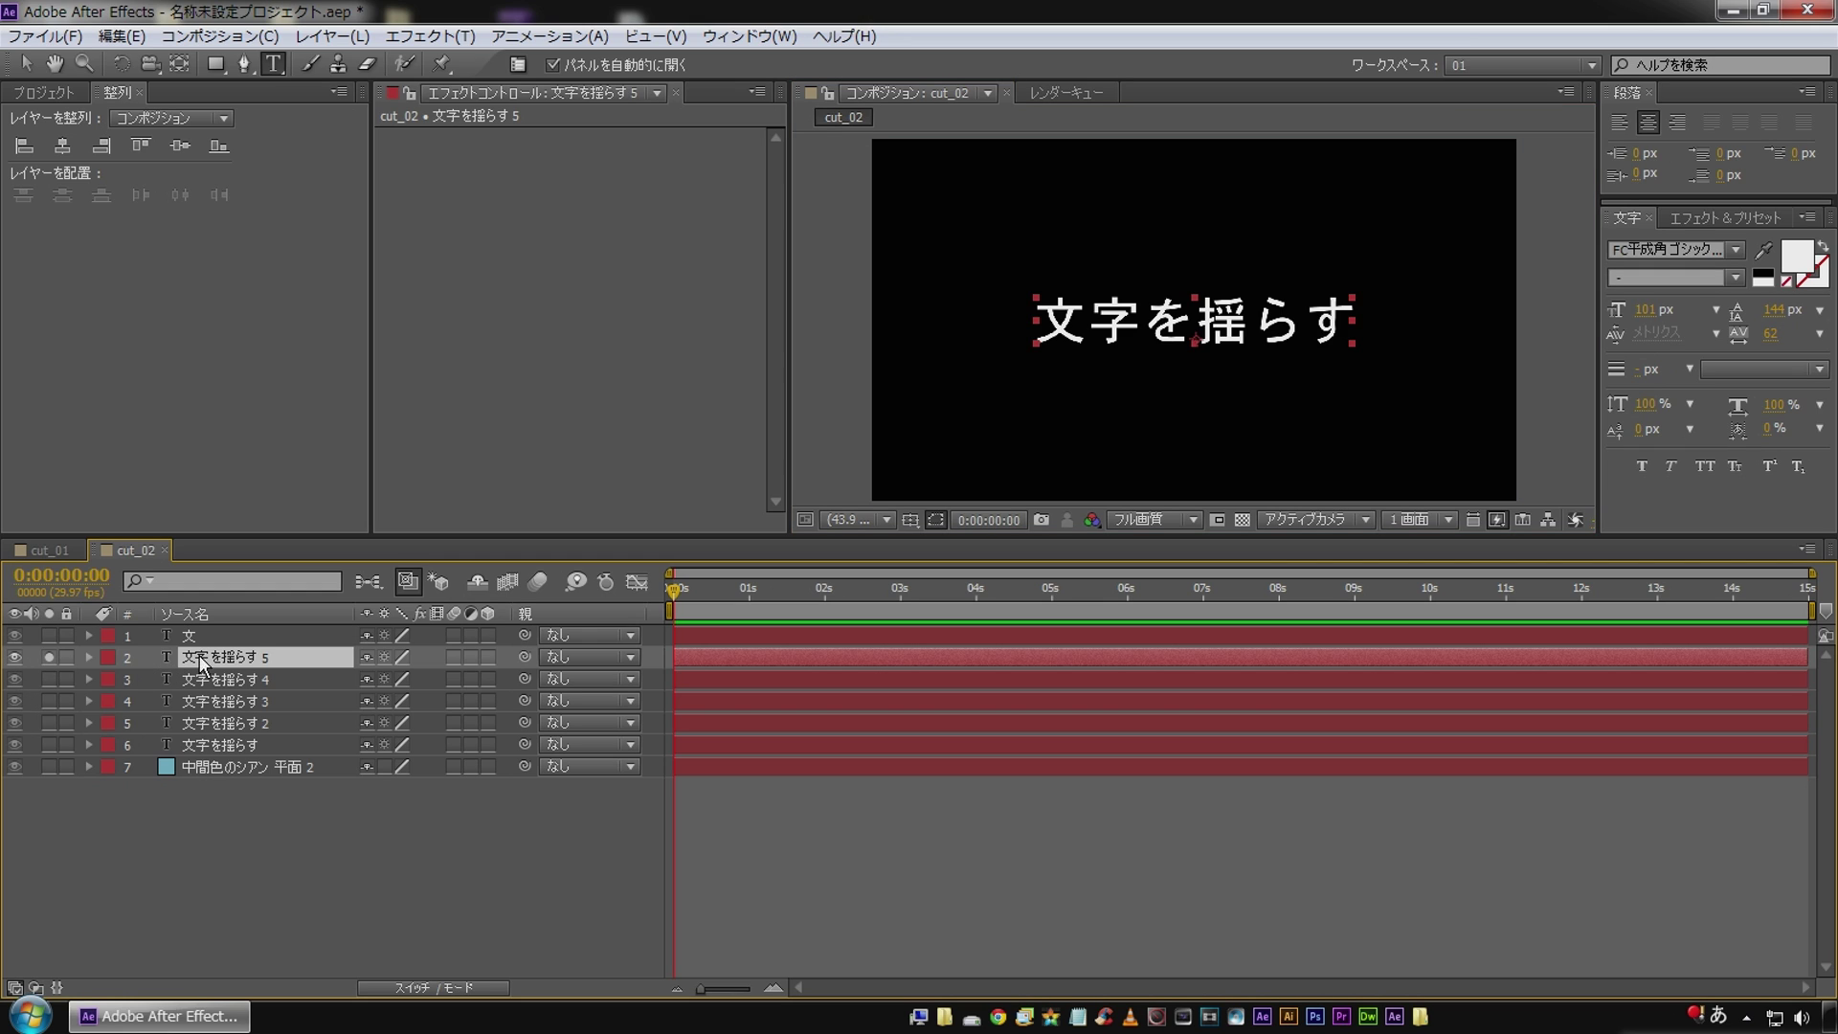
left_click(1088, 326)
key("BackSpace")
key("Right")
key("shift+End")
key("Delete")
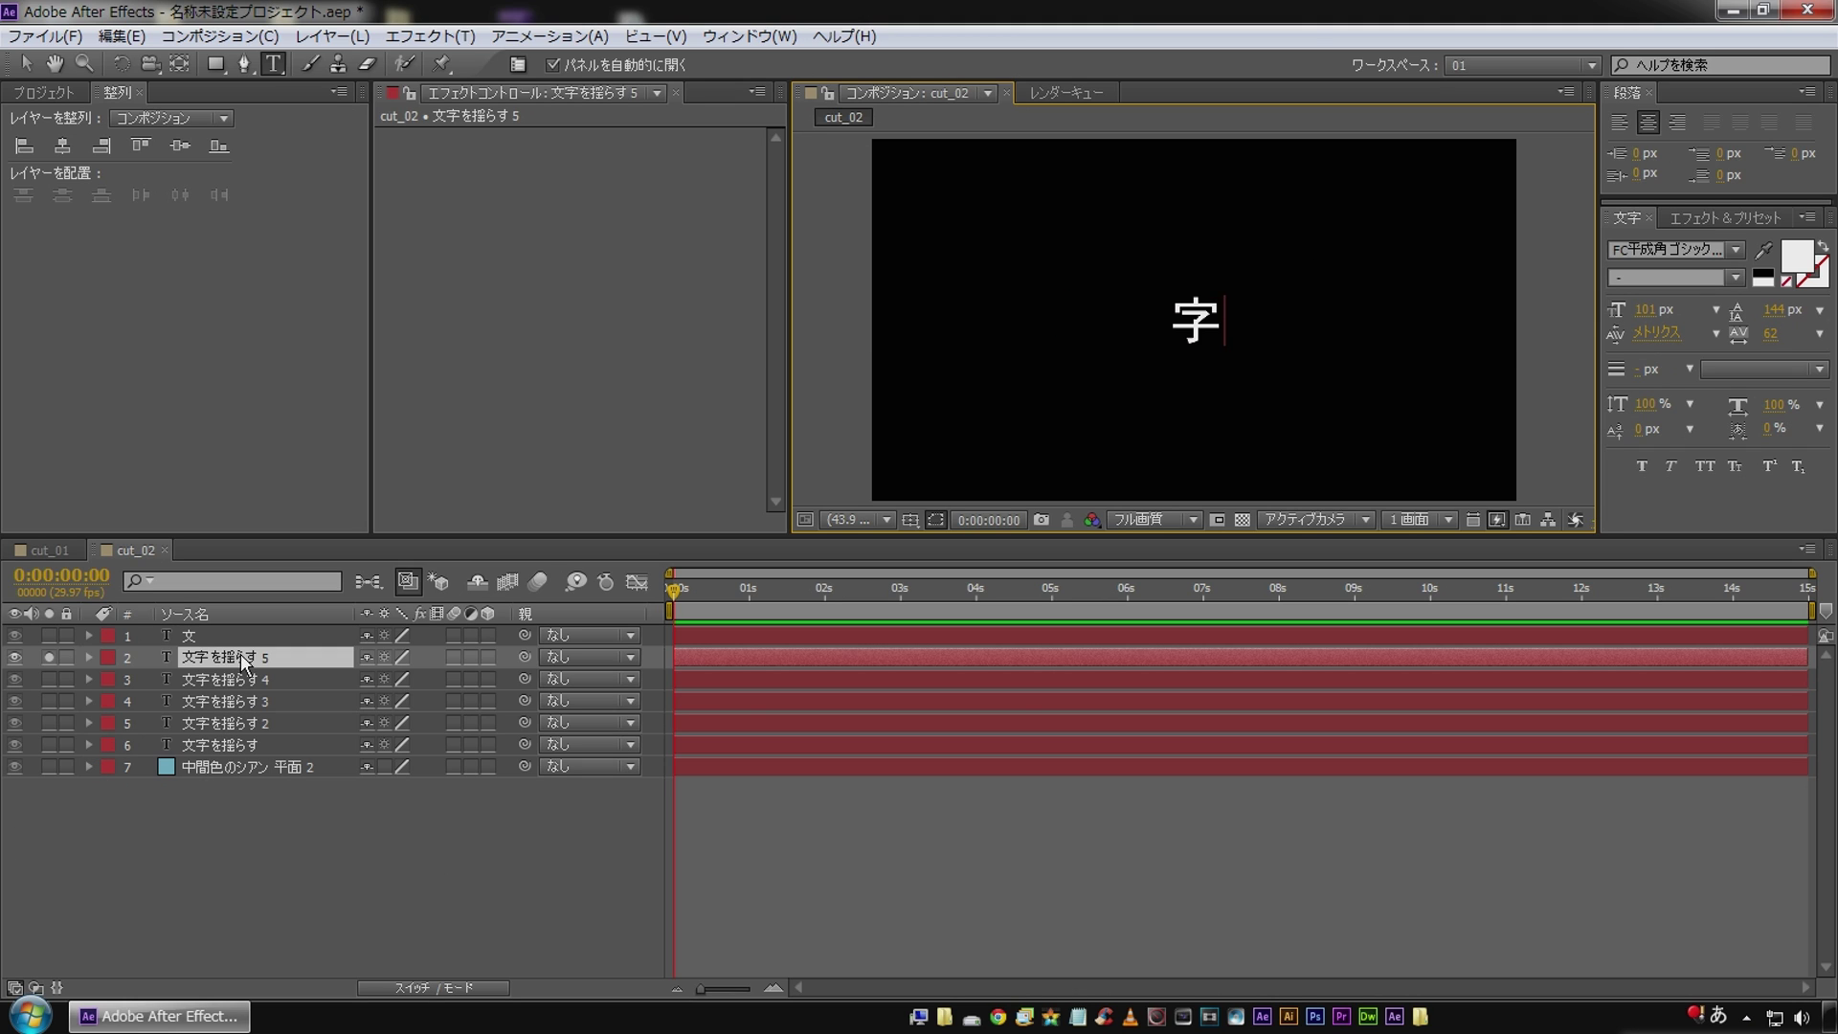
left_click(239, 653)
left_click(46, 657)
key("shift+Left")
key("shift+Left")
key("shift+Left")
key("shift+Left")
key("shift+Left")
key("shift+Left")
key("shift+Left")
key("shift+Left")
key("shift+Left")
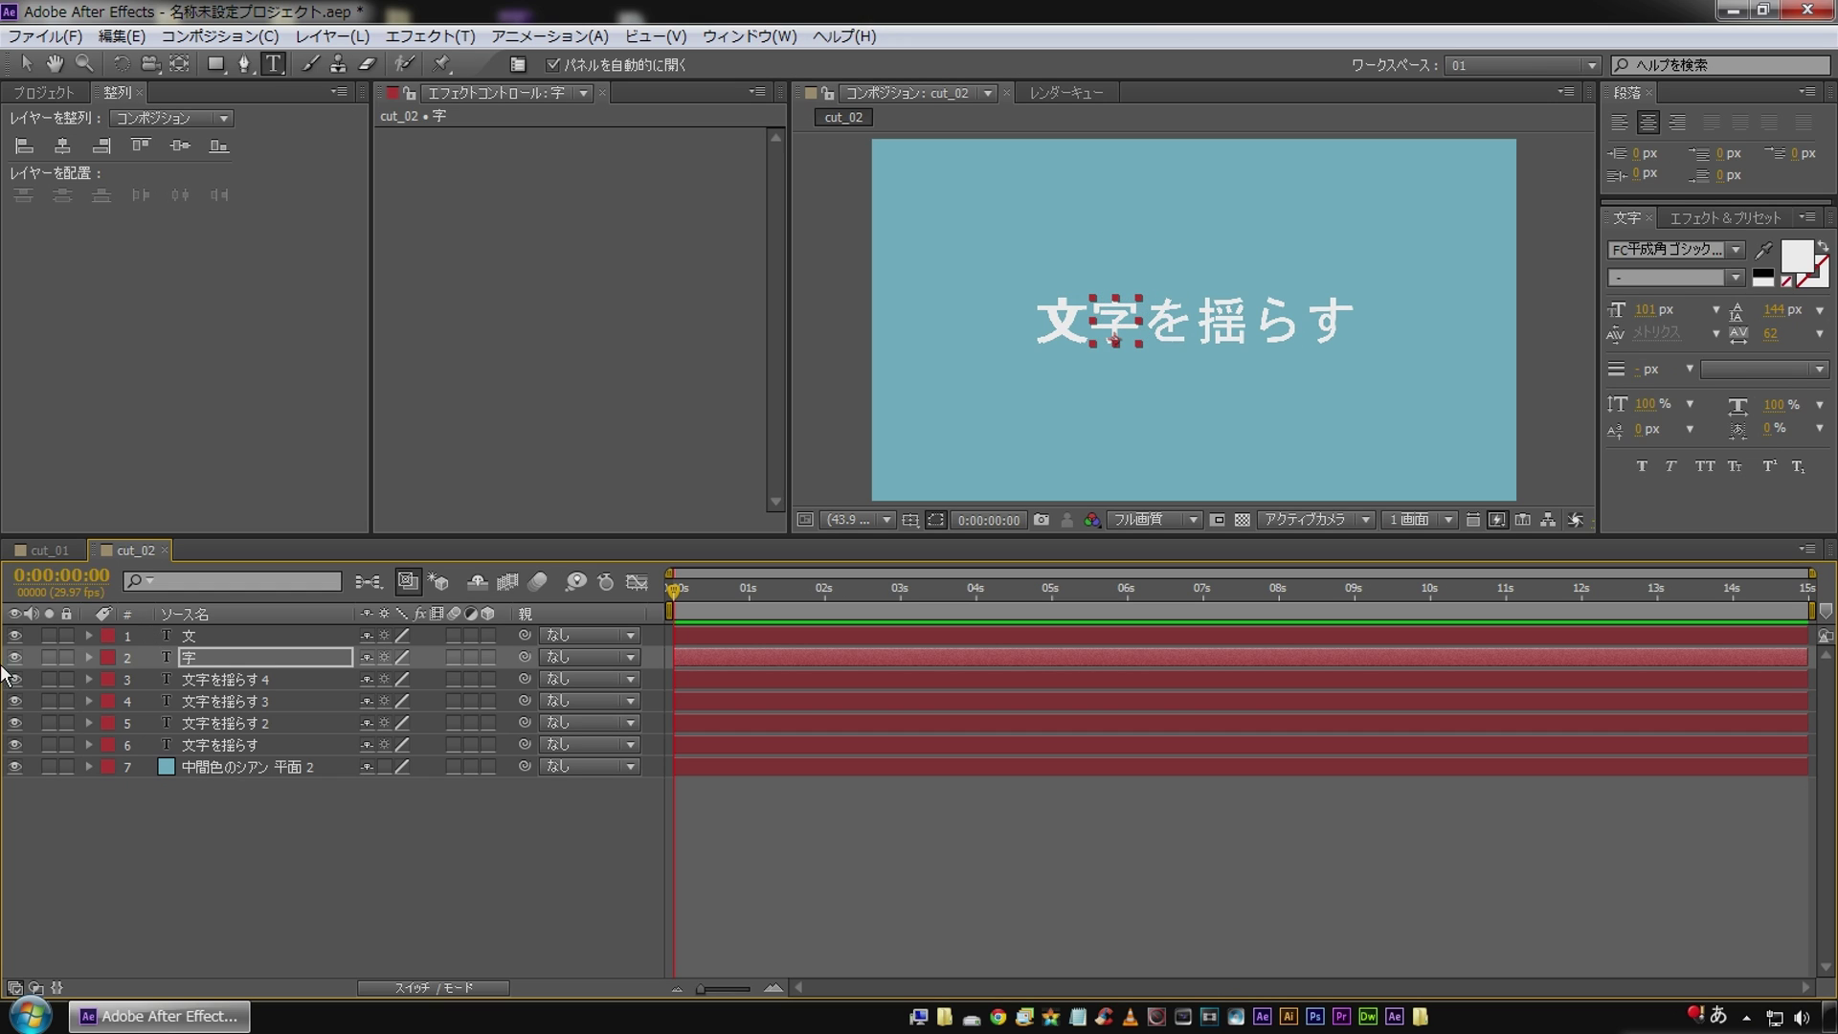
Trim layer 3 down to を and nudge it into its slot.
left_click(47, 679)
left_click(189, 678)
double_click(1132, 374)
left_click(1149, 321)
key("BackSpace")
key("BackSpace")
left_click_drag(1136, 321, 1549, 322)
key("BackSpace")
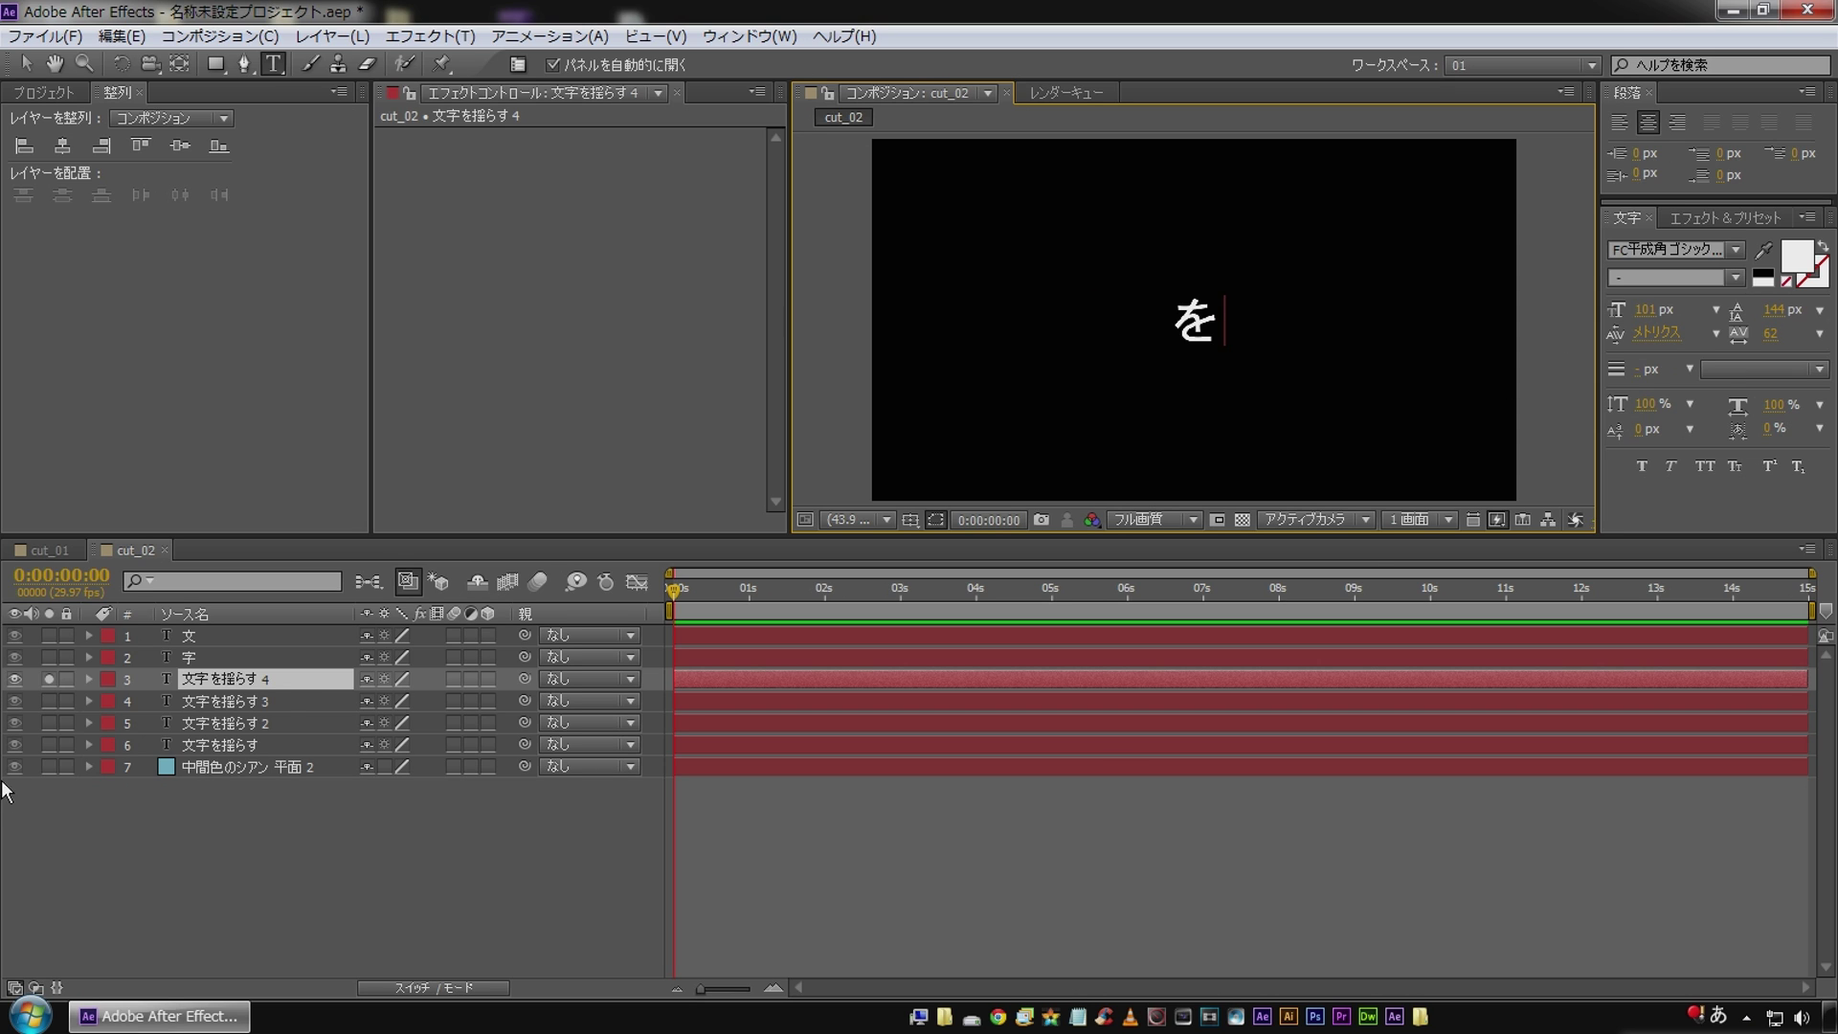
left_click(280, 682)
left_click(46, 679)
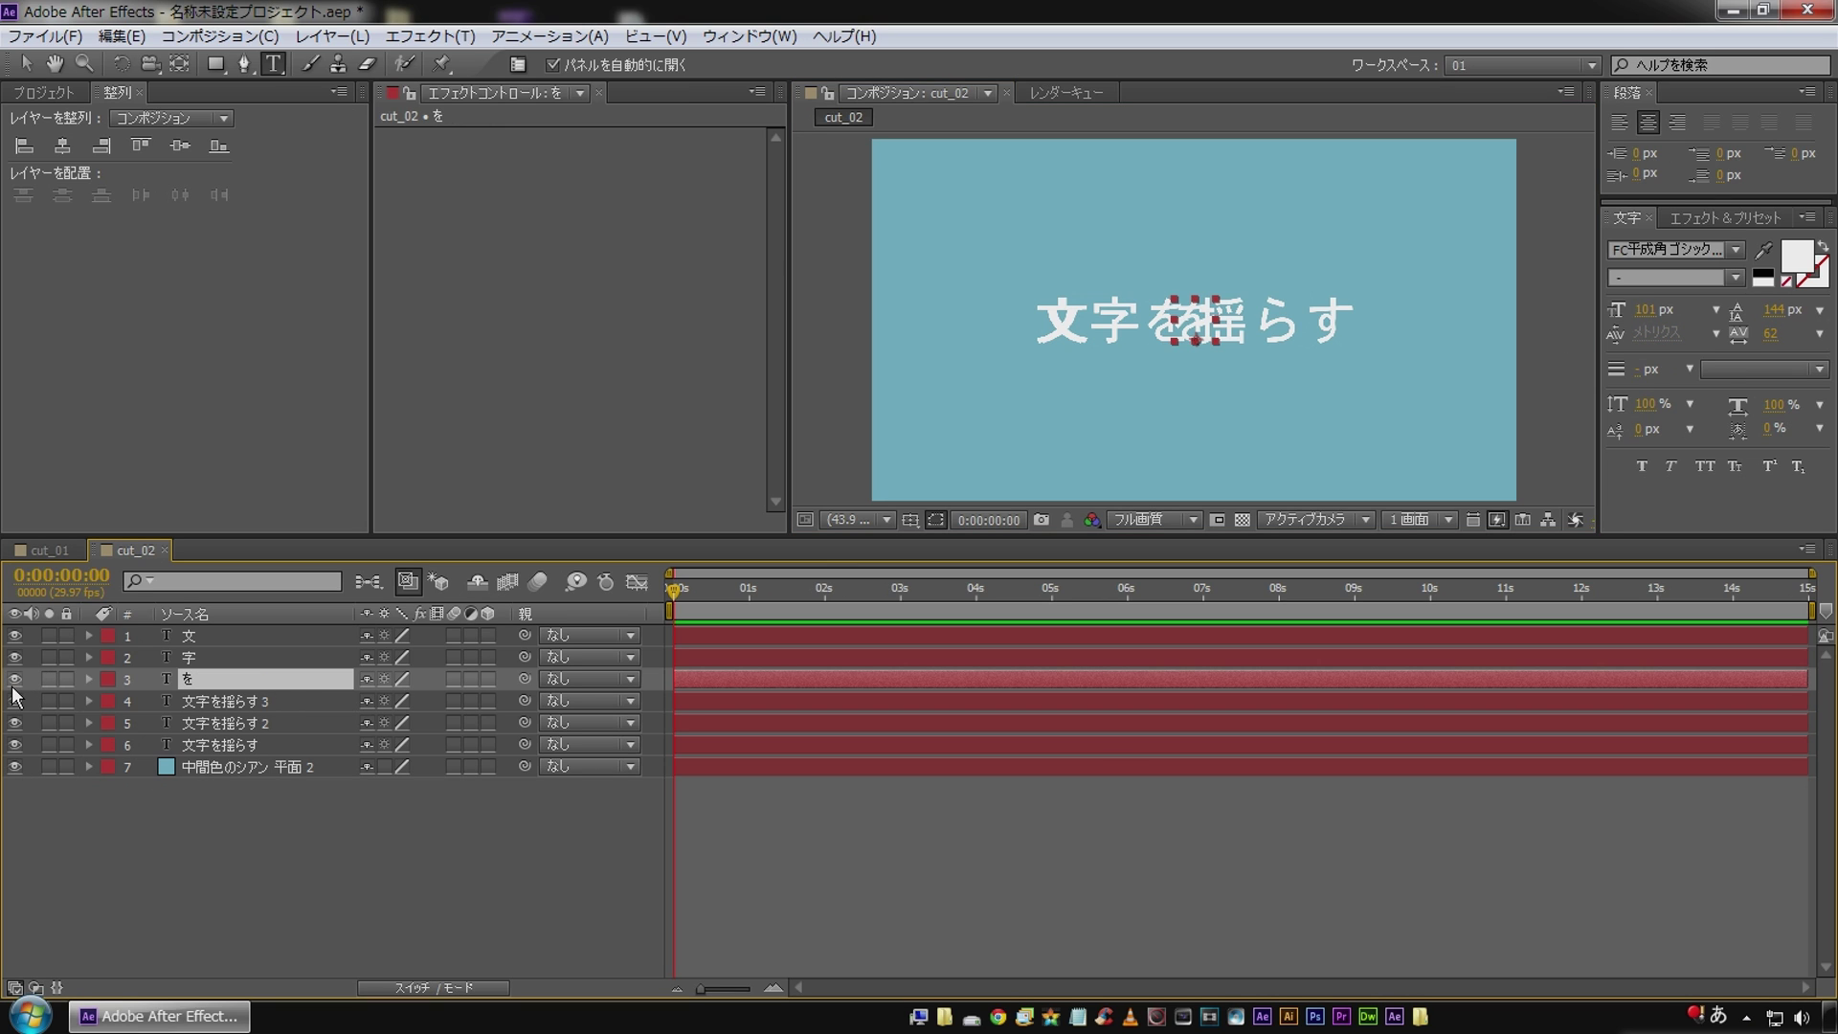
key("shift+Left")
key("shift+Left")
key("shift+Left")
key("shift+Left")
key("shift+Left")
key("shift+Left")
key("shift+Left")
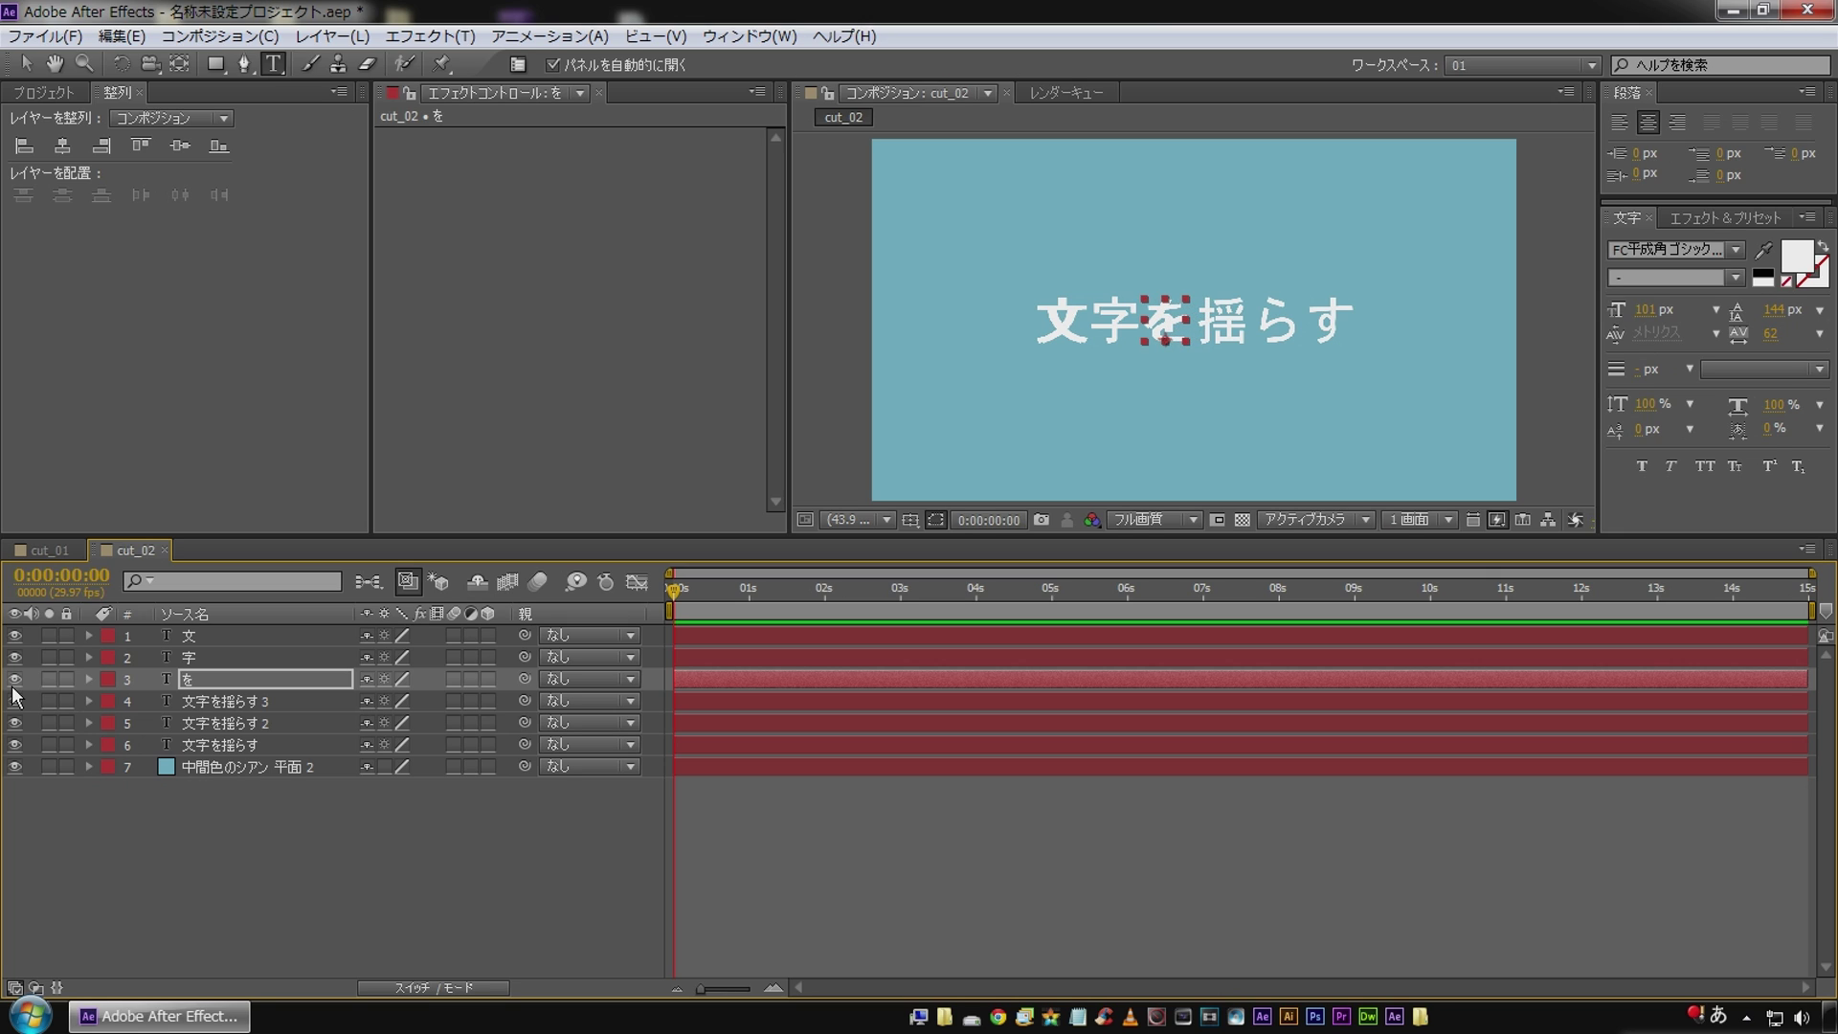
Trim layer 4 down to 揺 and line it up in the phrase.
left_click(204, 700)
left_click(48, 701)
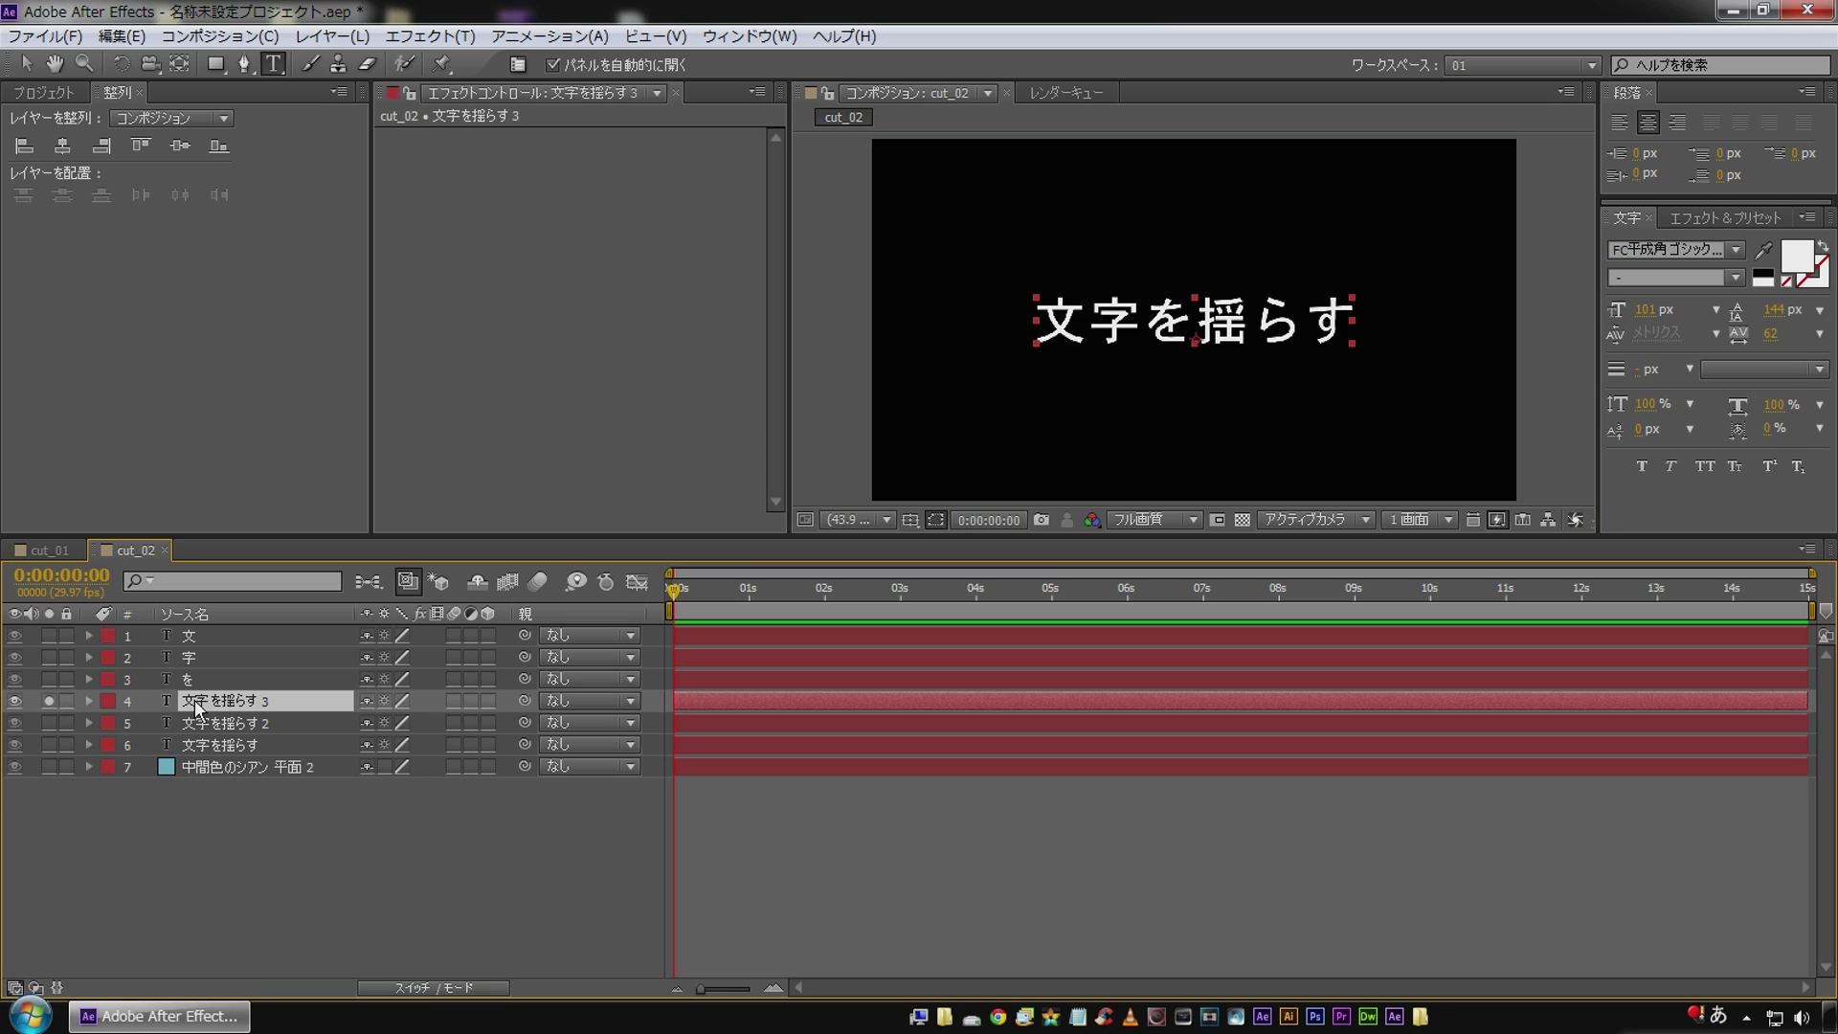
key("shift+Left")
key("shift+Left")
key("shift+Left")
key("BackSpace")
left_click_drag(1176, 321, 1452, 326)
key("BackSpace")
left_click(230, 701)
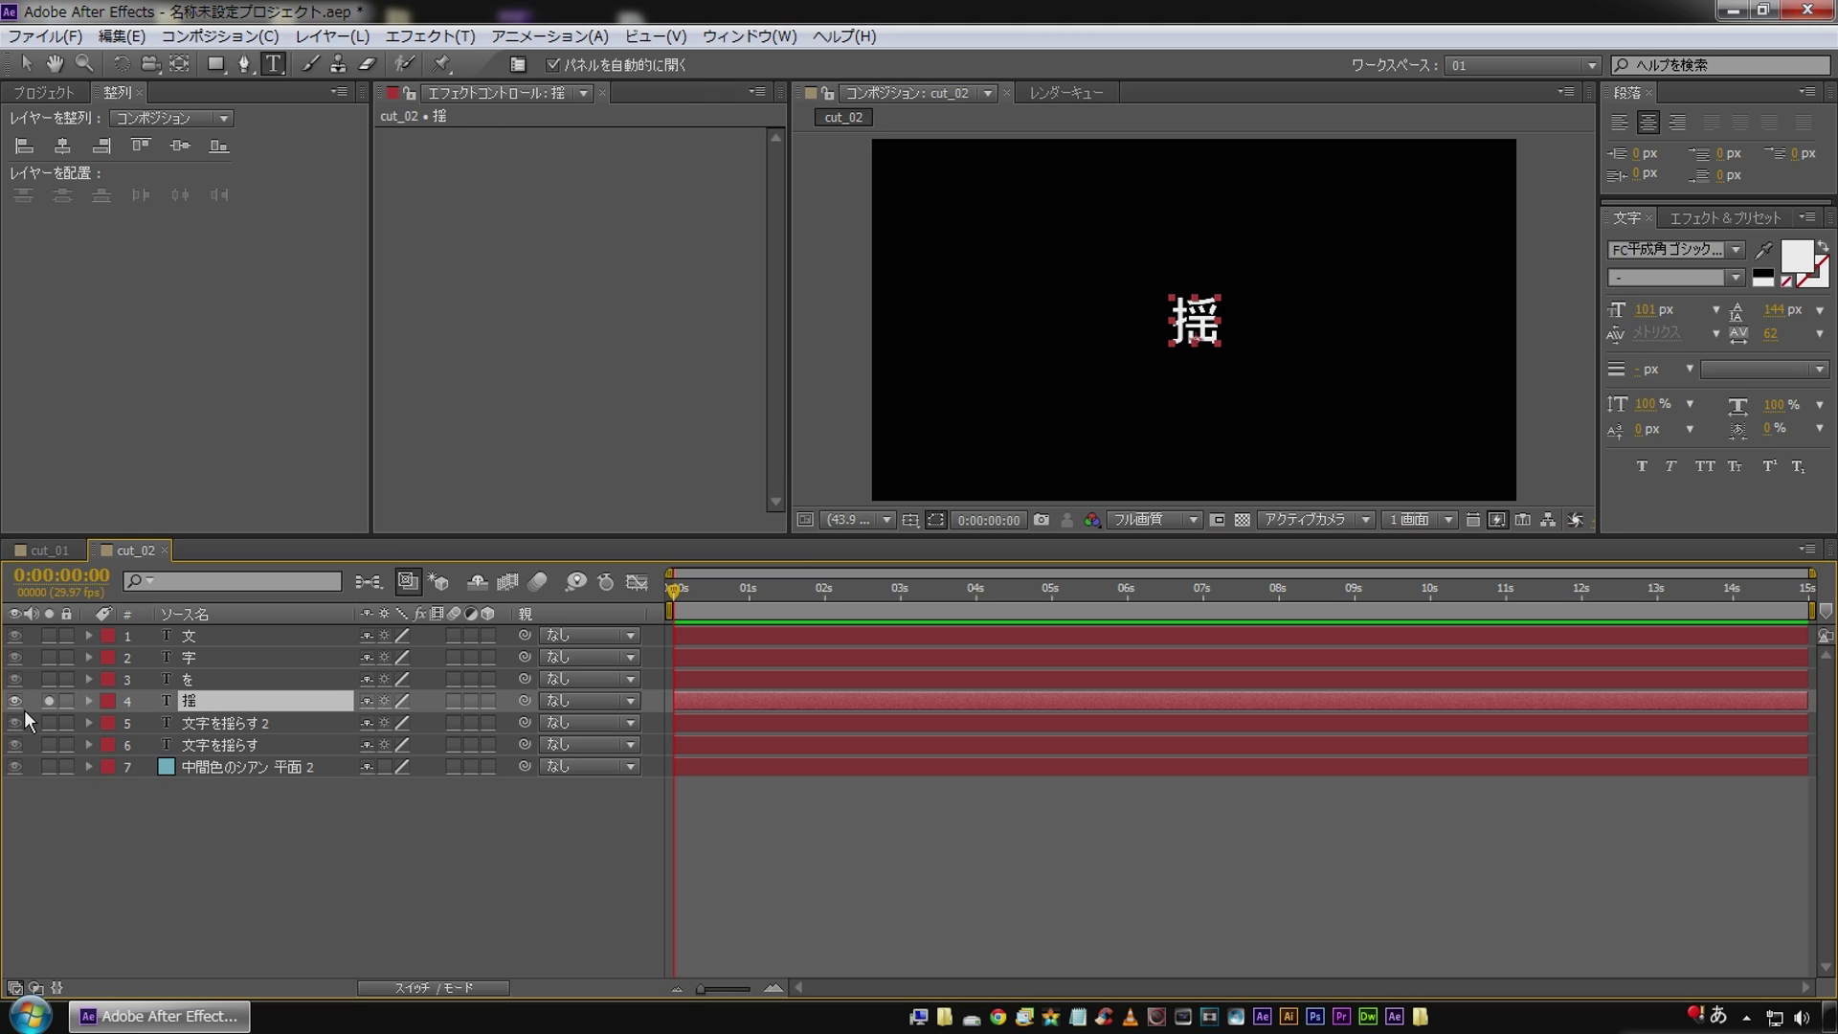
left_click(48, 701)
left_click(264, 695)
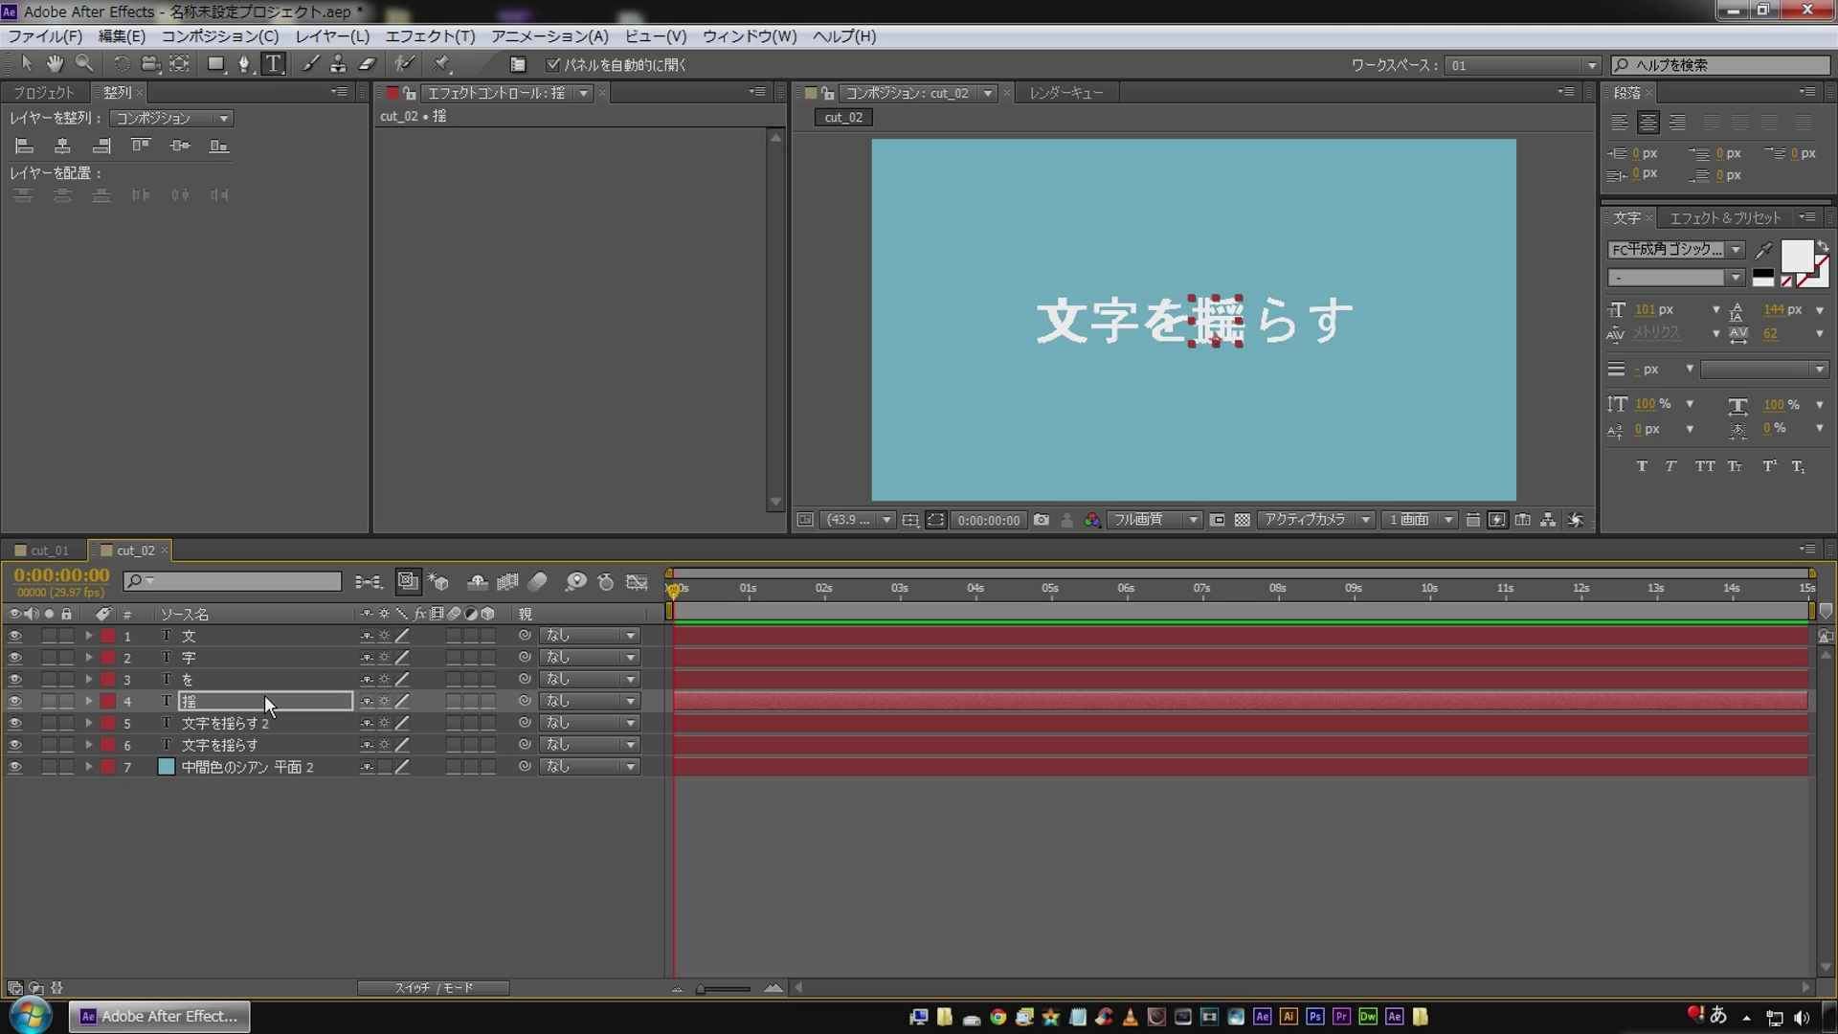
Trim layer 5 down to ら and nudge it into its slot.
left_click(220, 722)
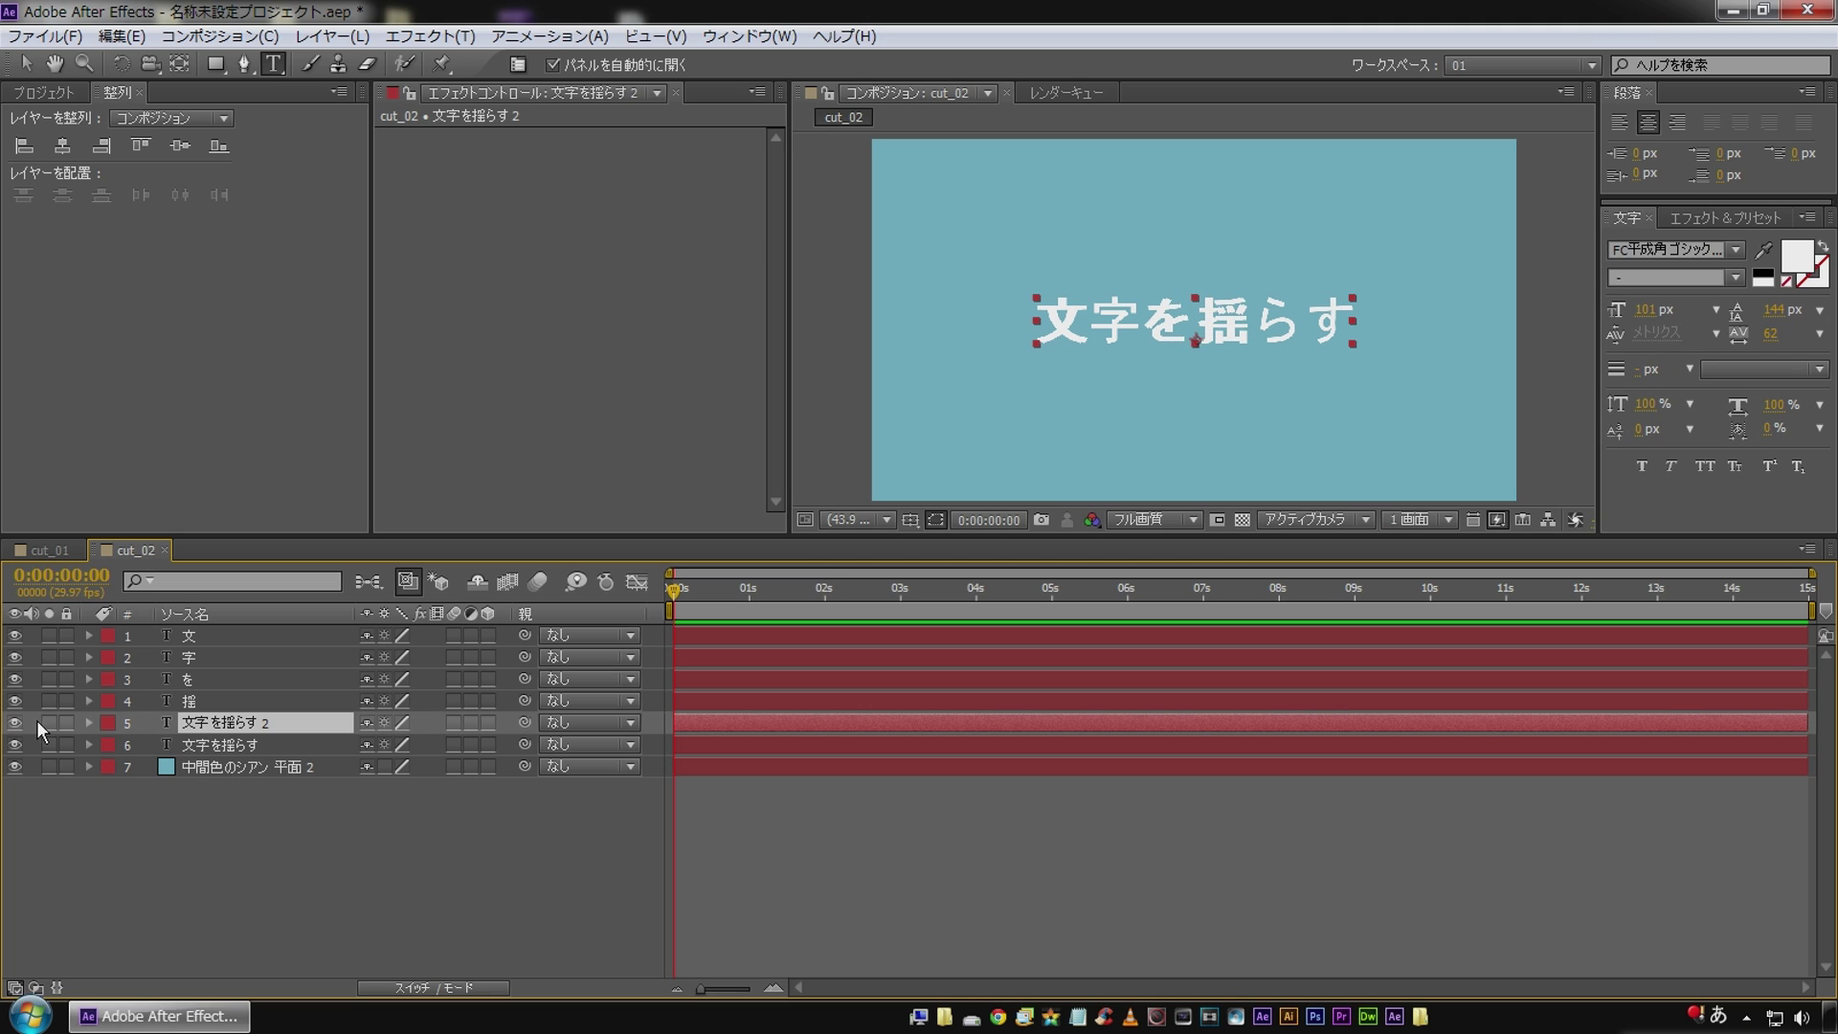
left_click(48, 722)
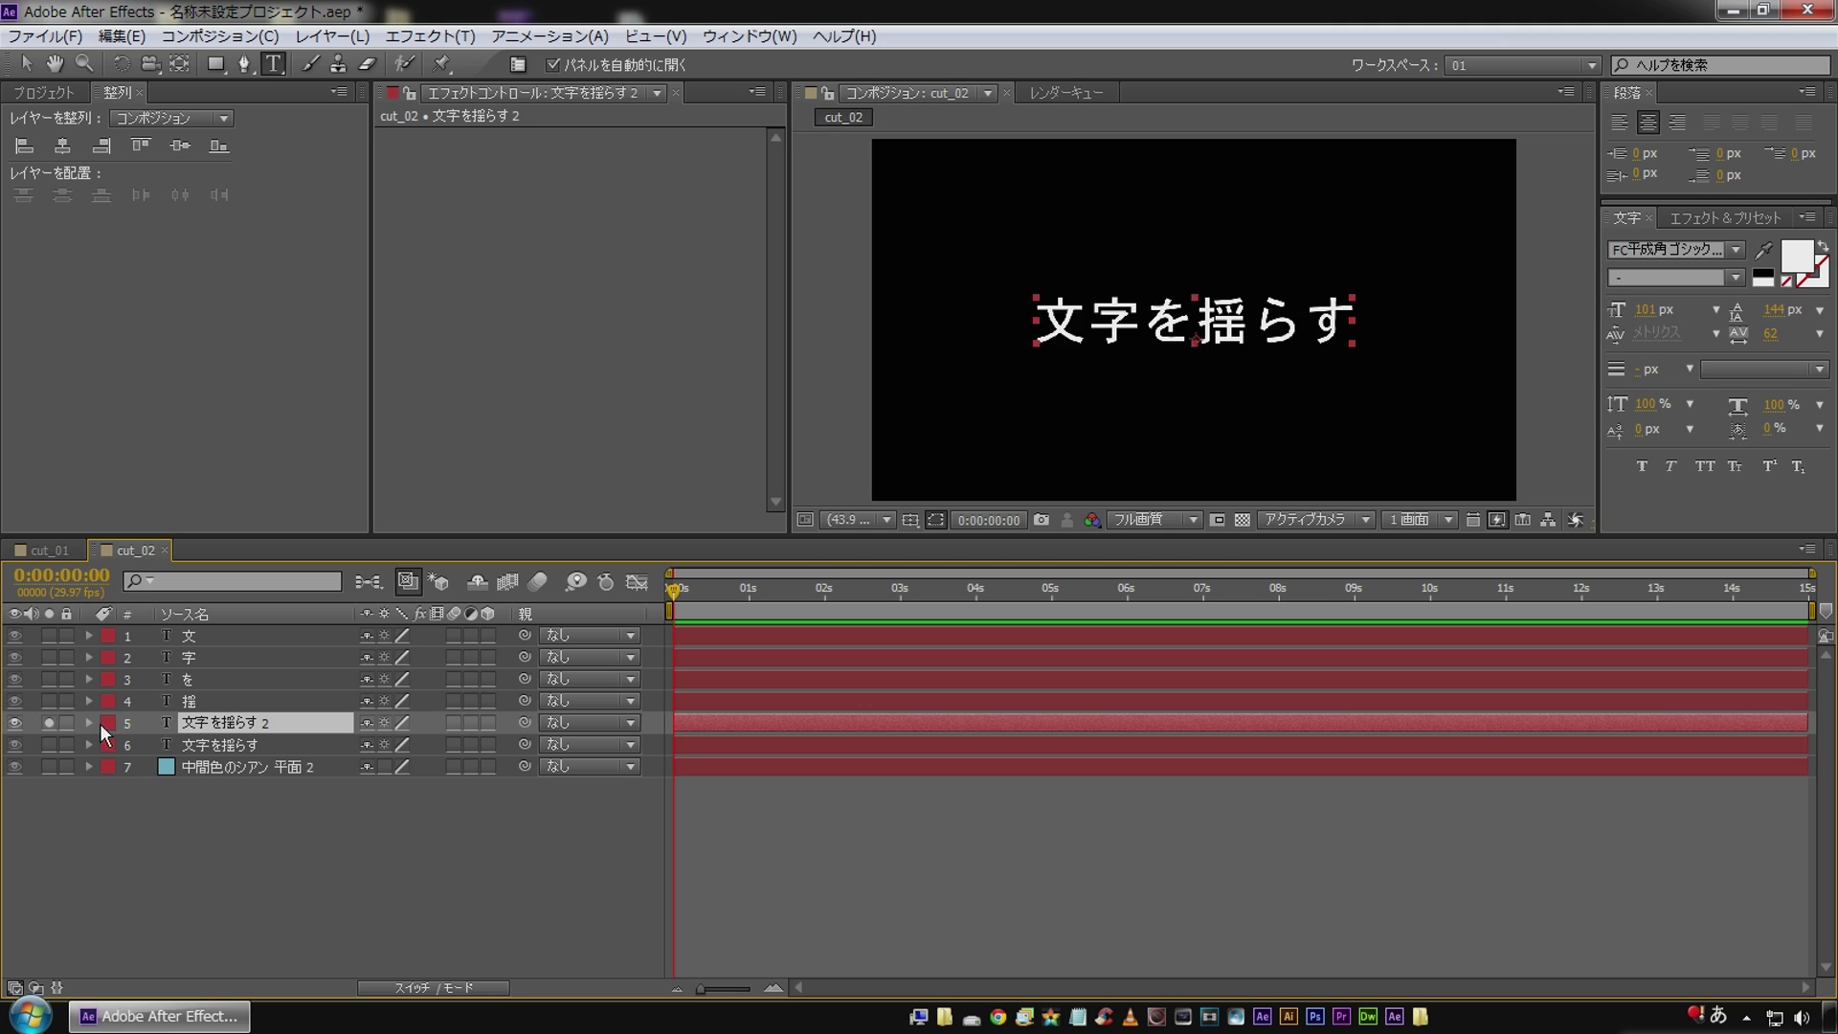
left_click(1253, 321)
key("BackSpace")
key("BackSpace")
key("BackSpace")
left_click(1203, 323)
key("Delete")
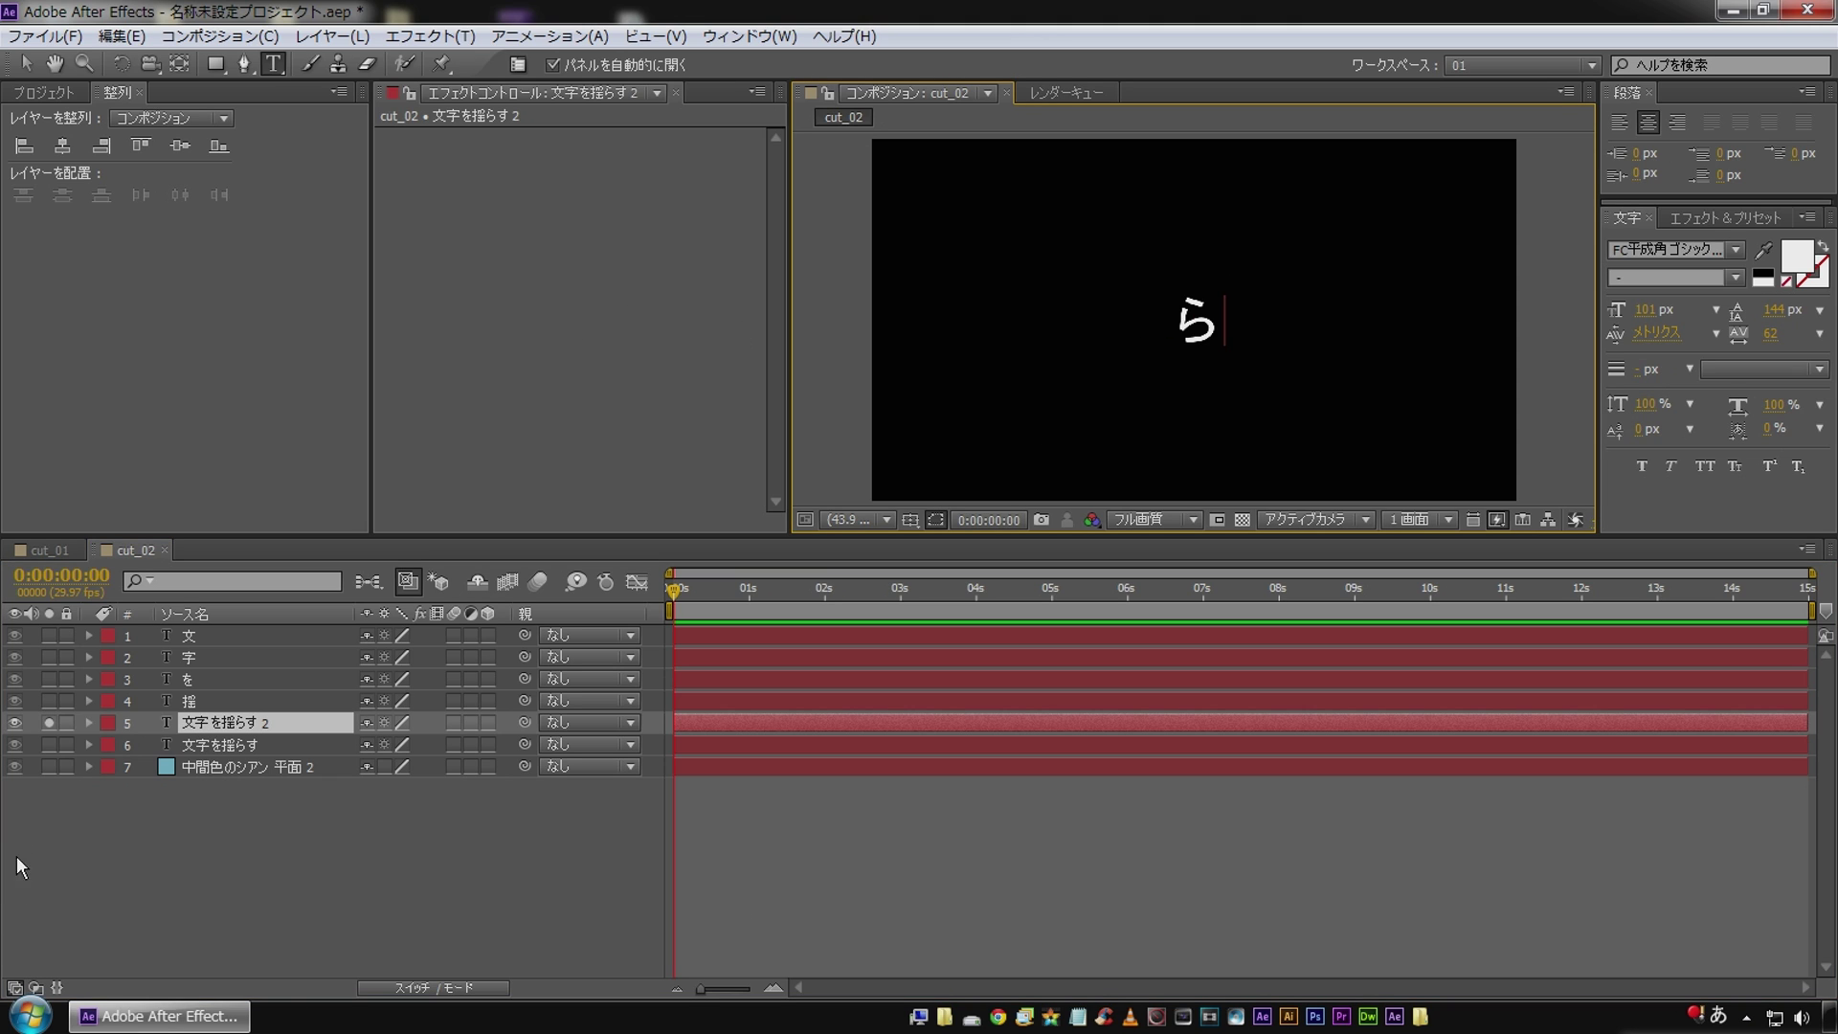
left_click(48, 723)
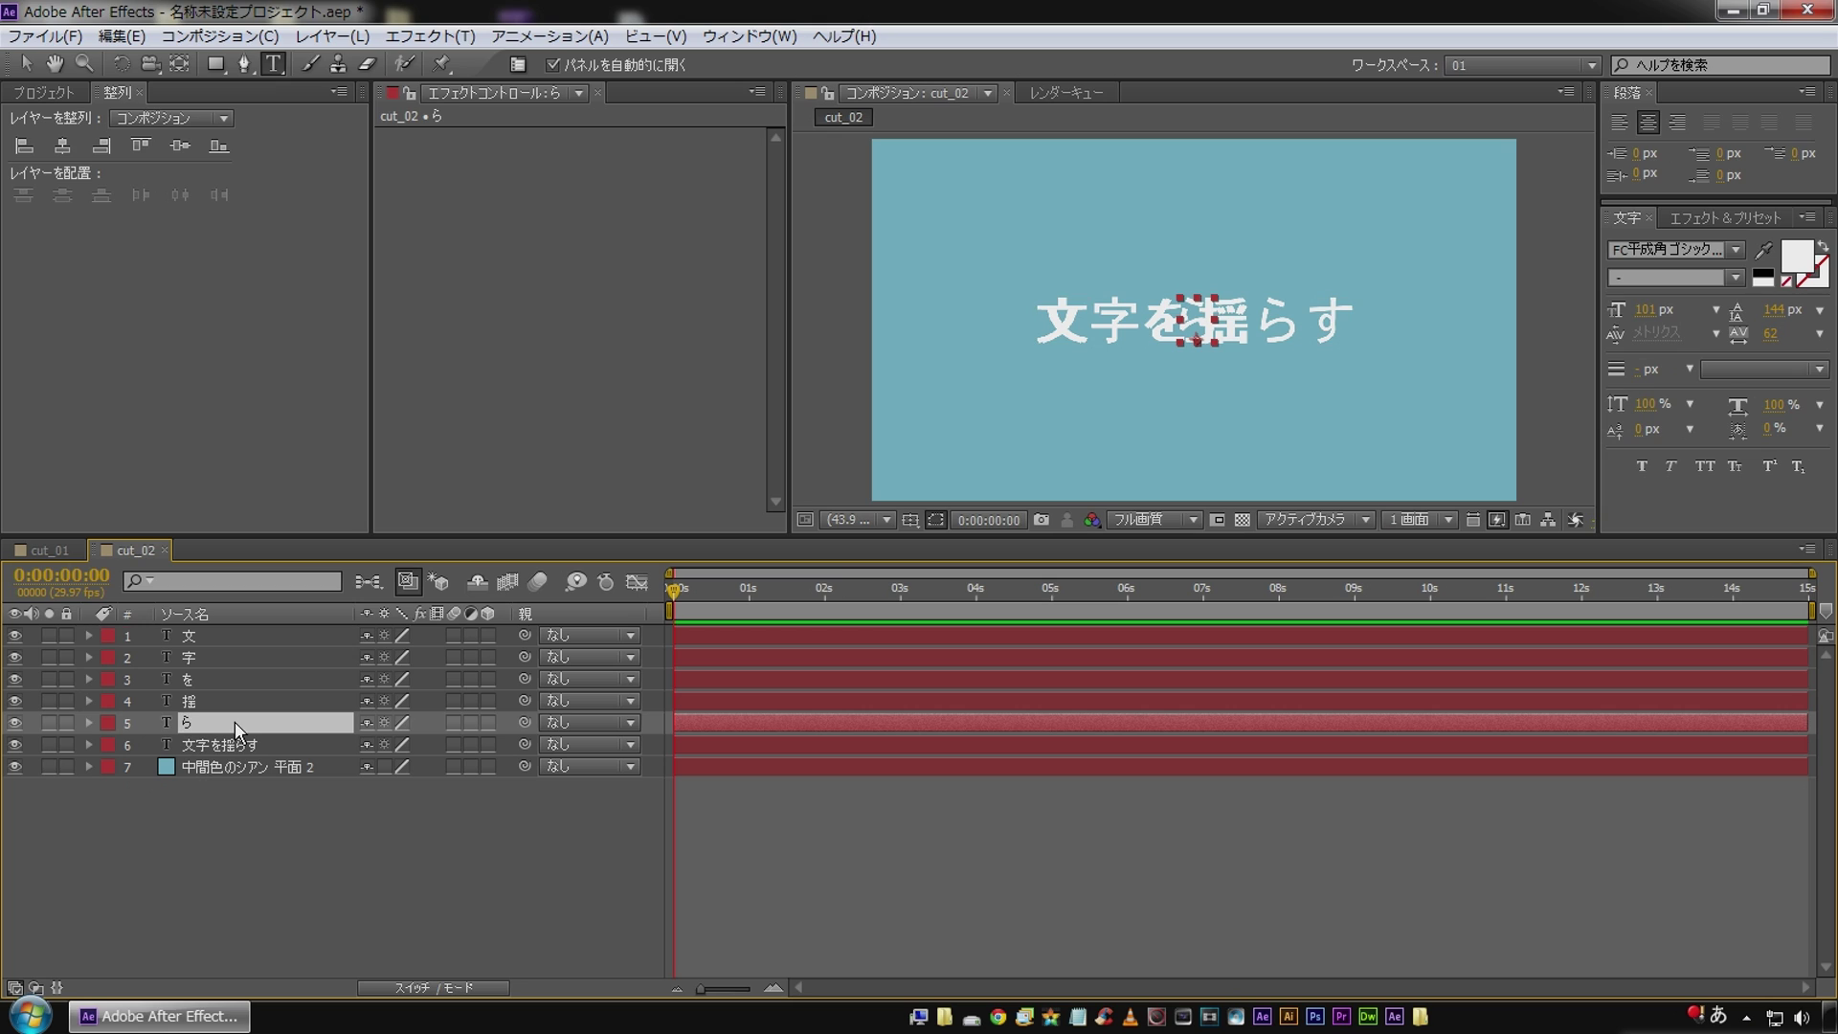
key("Return")
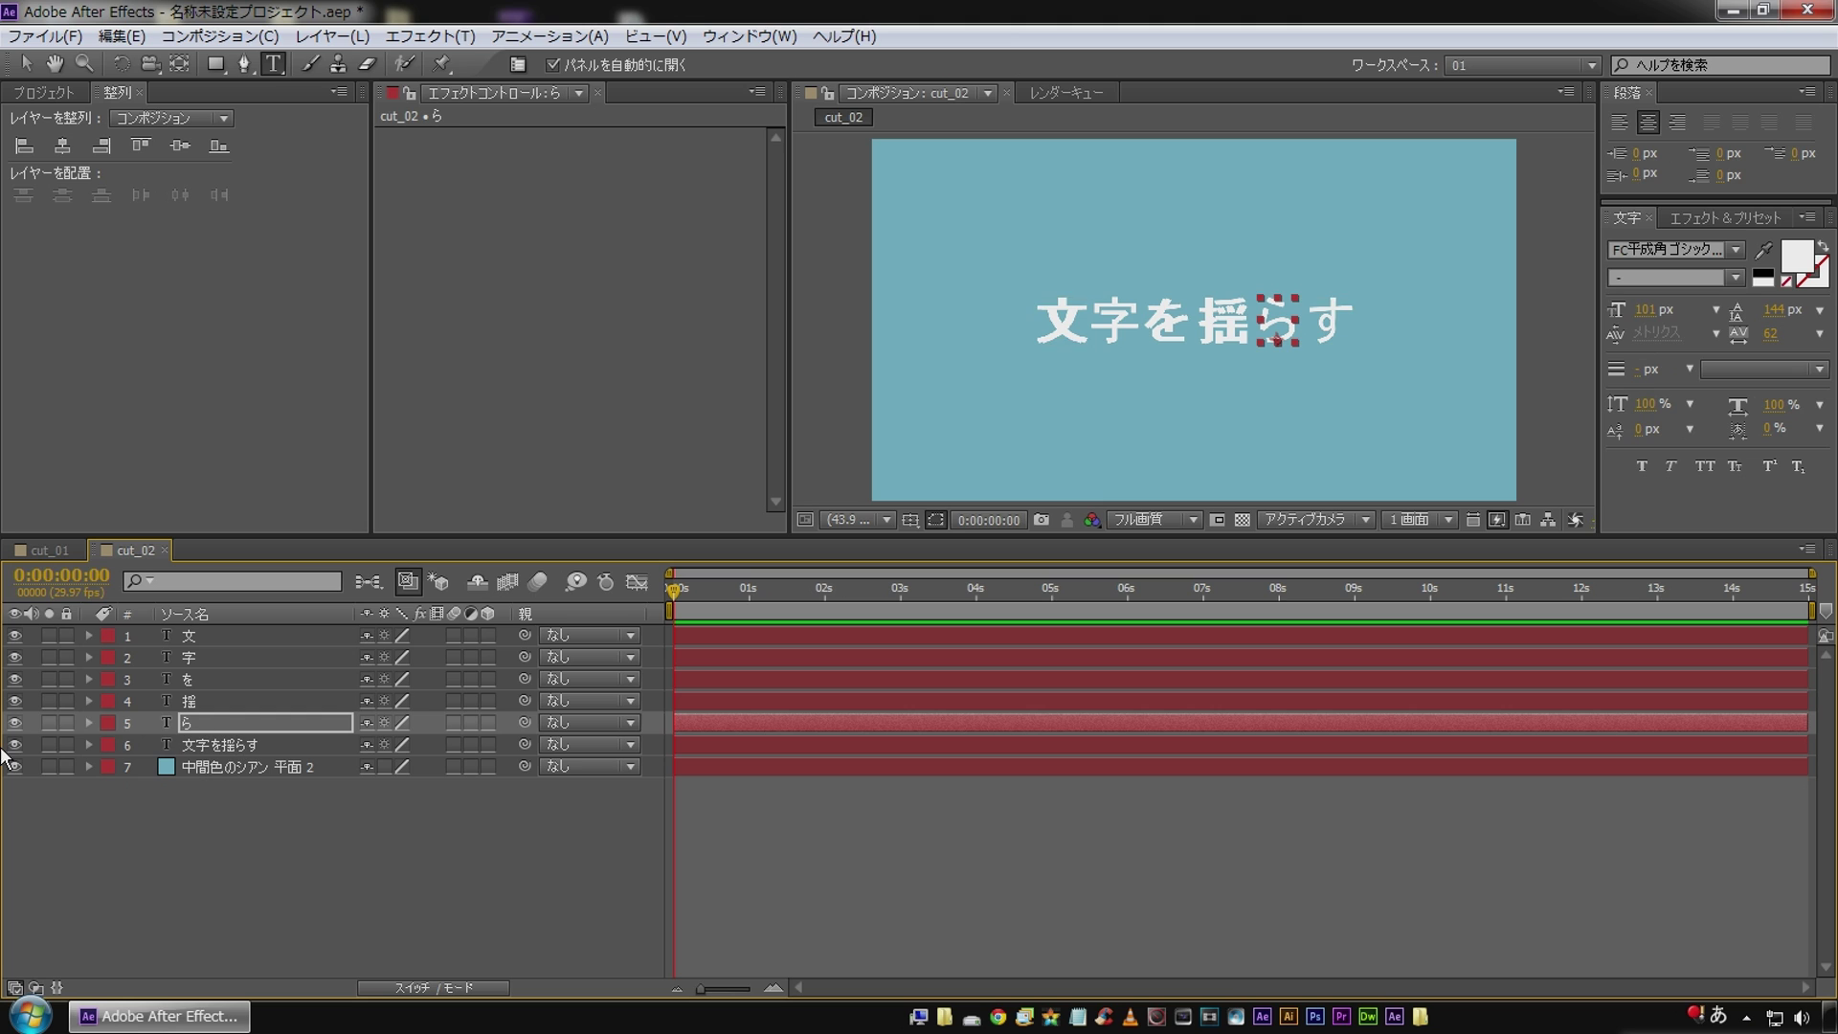
Trim layer 6 down to す and place it at the phrase end.
left_click(46, 741)
left_click(204, 743)
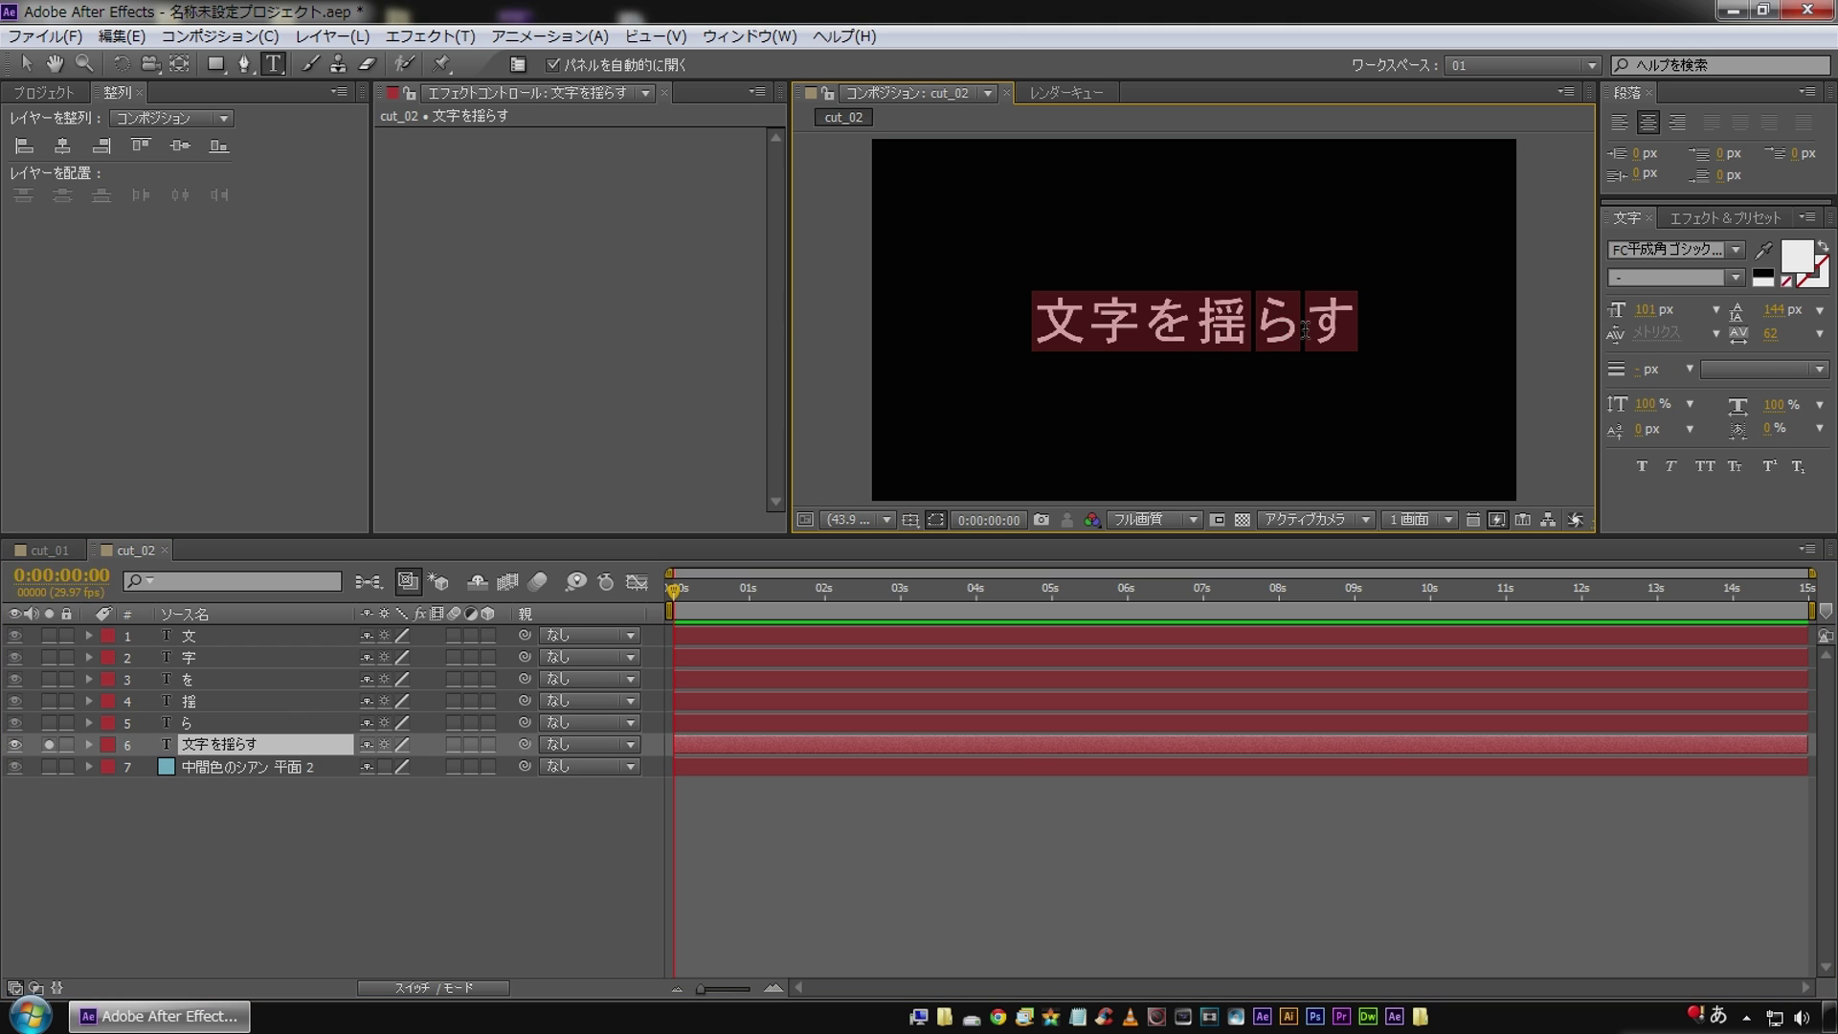
key("BackSpace")
key("Return")
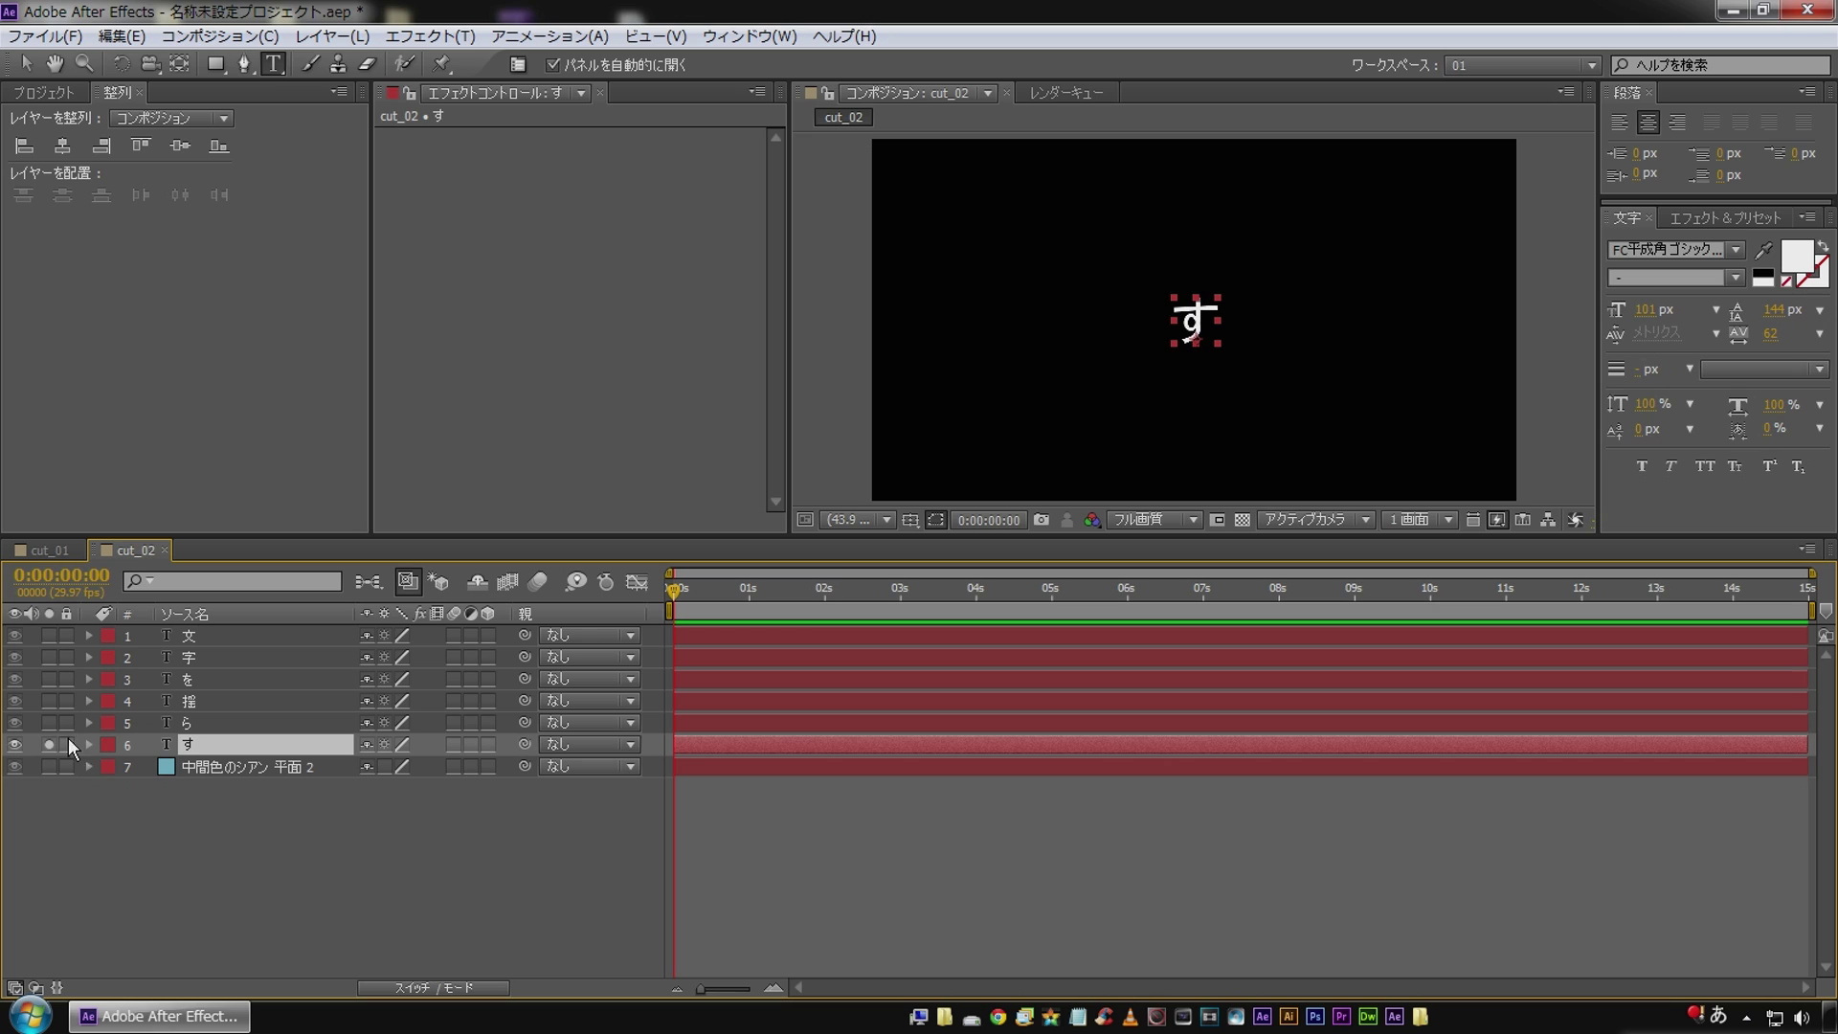
left_click(48, 744)
key("Return")
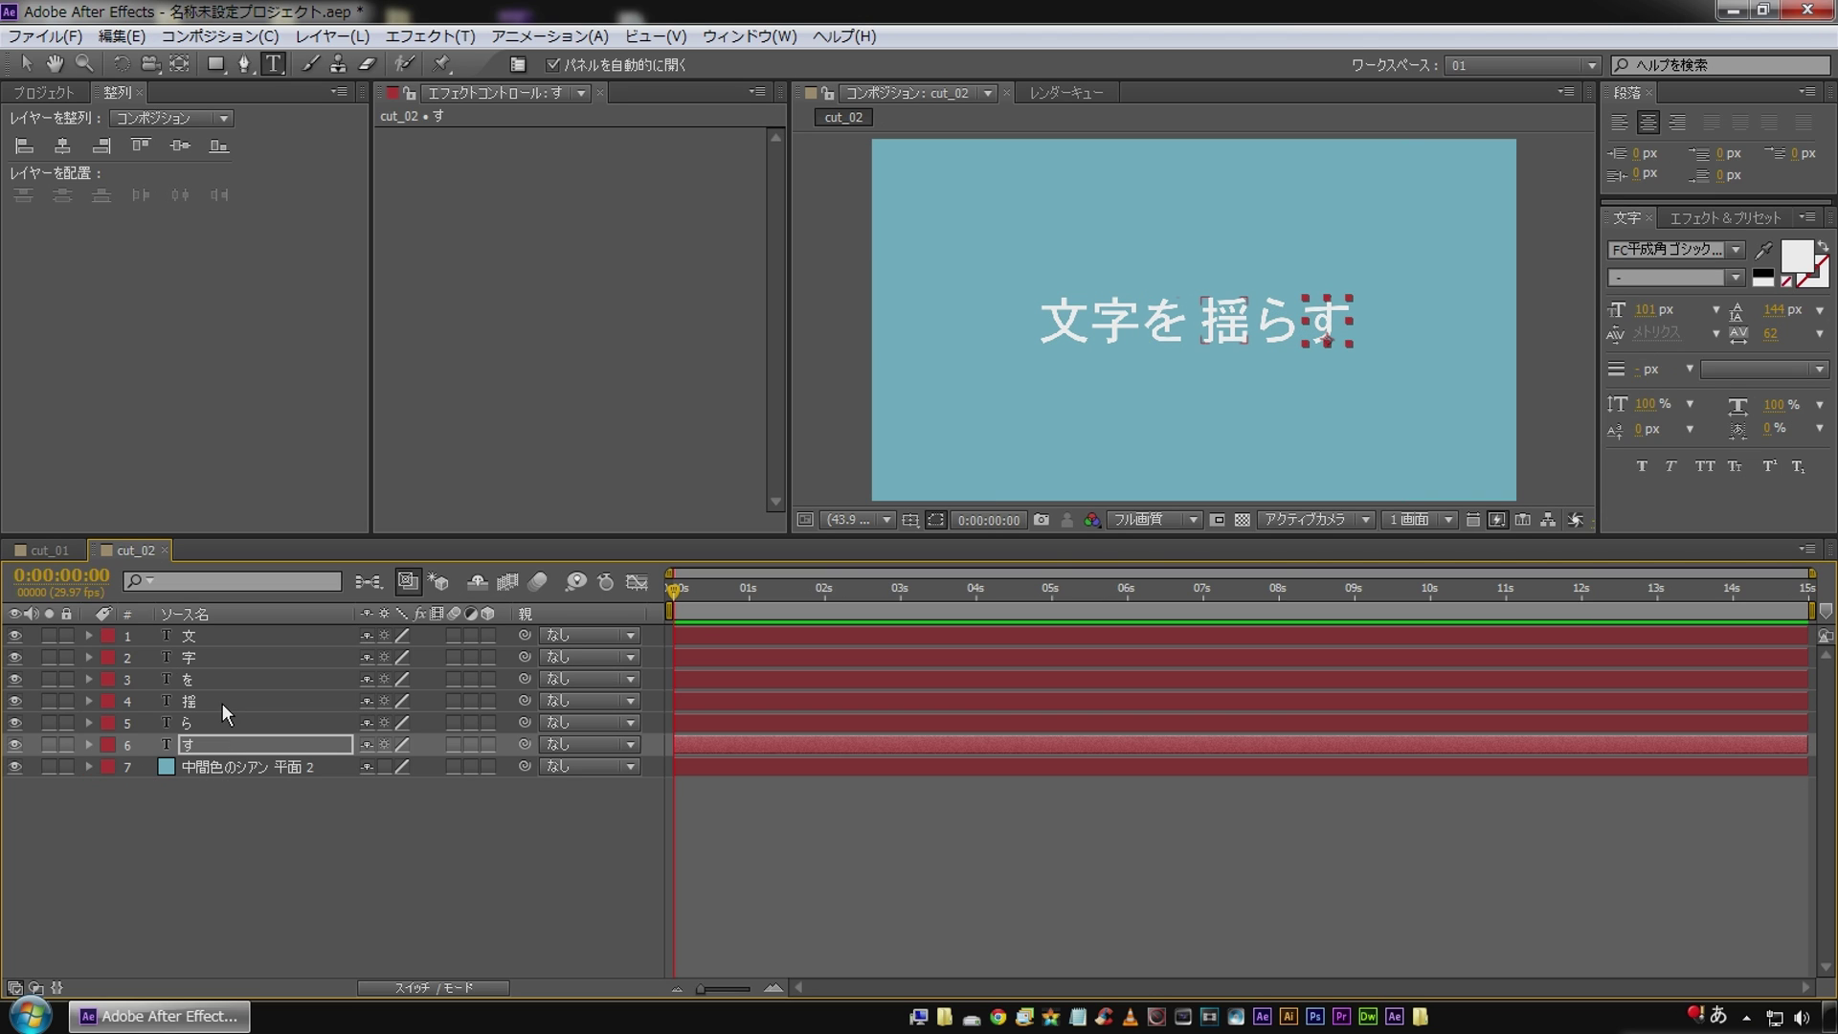
Check the placement of the 揺, ら, す, を and 字 layers one by one.
left_click(222, 703)
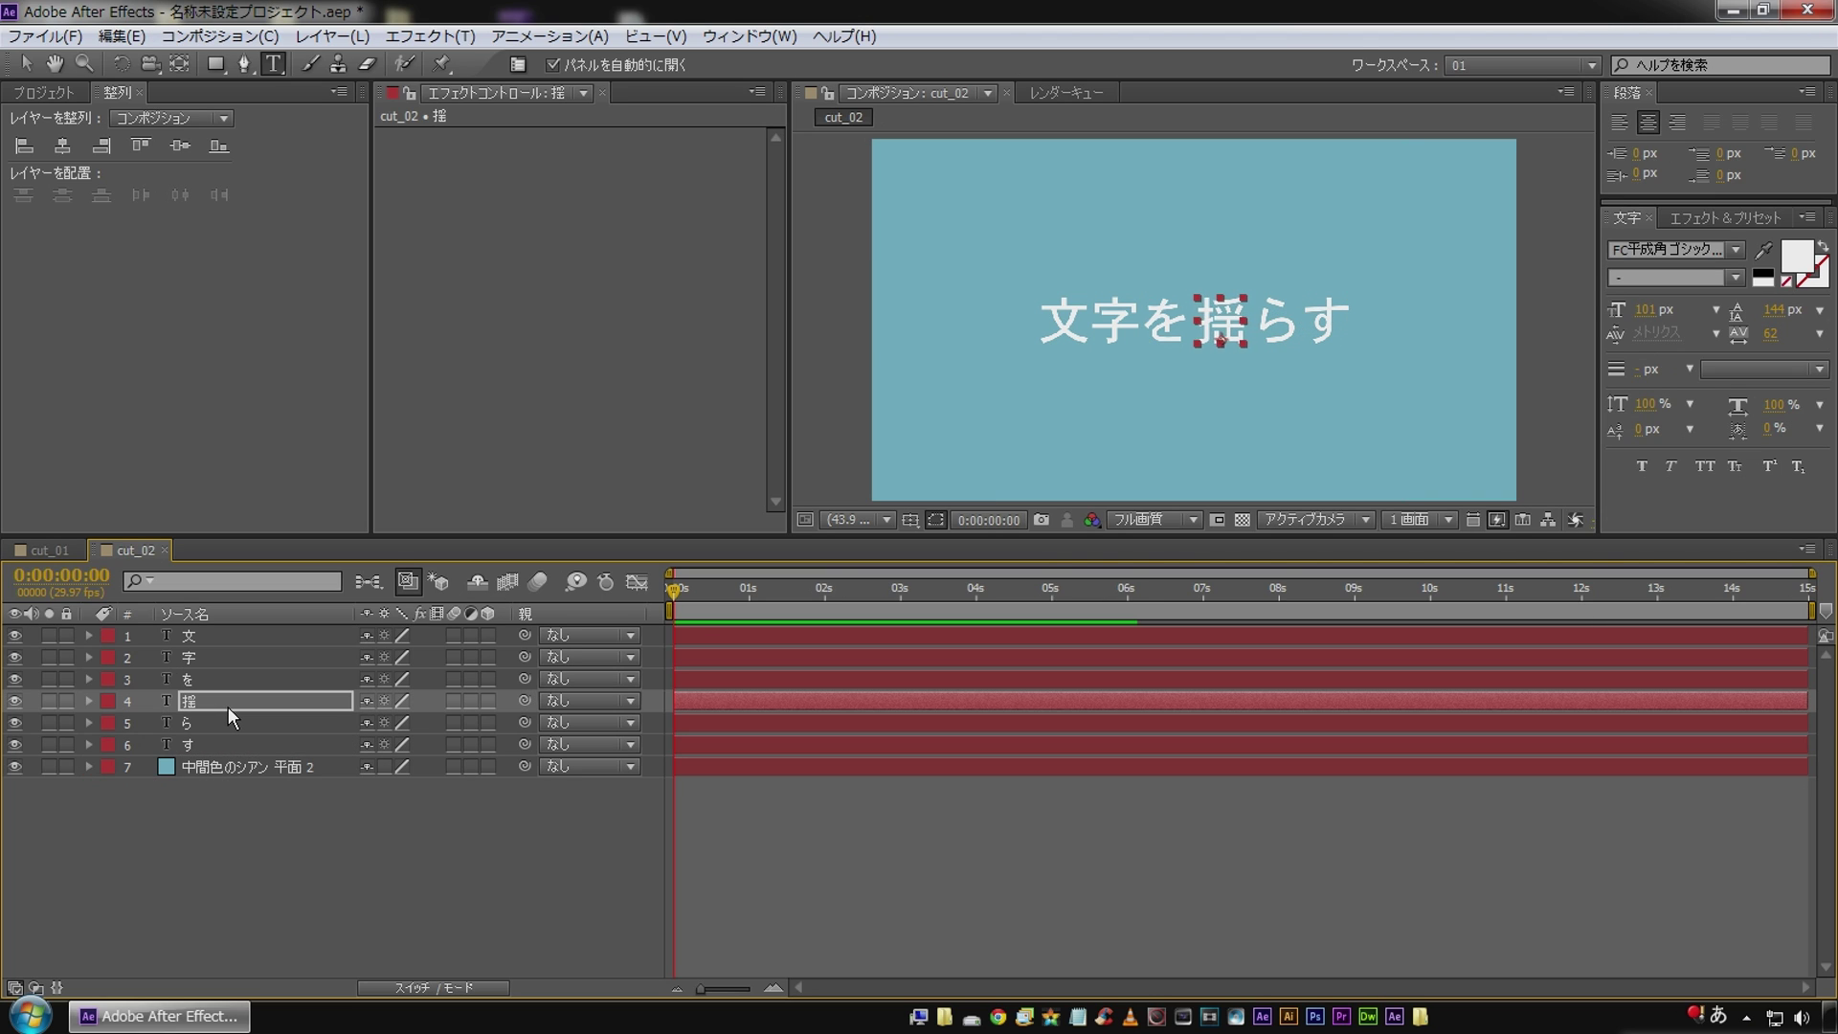
left_click(235, 823)
left_click(222, 723)
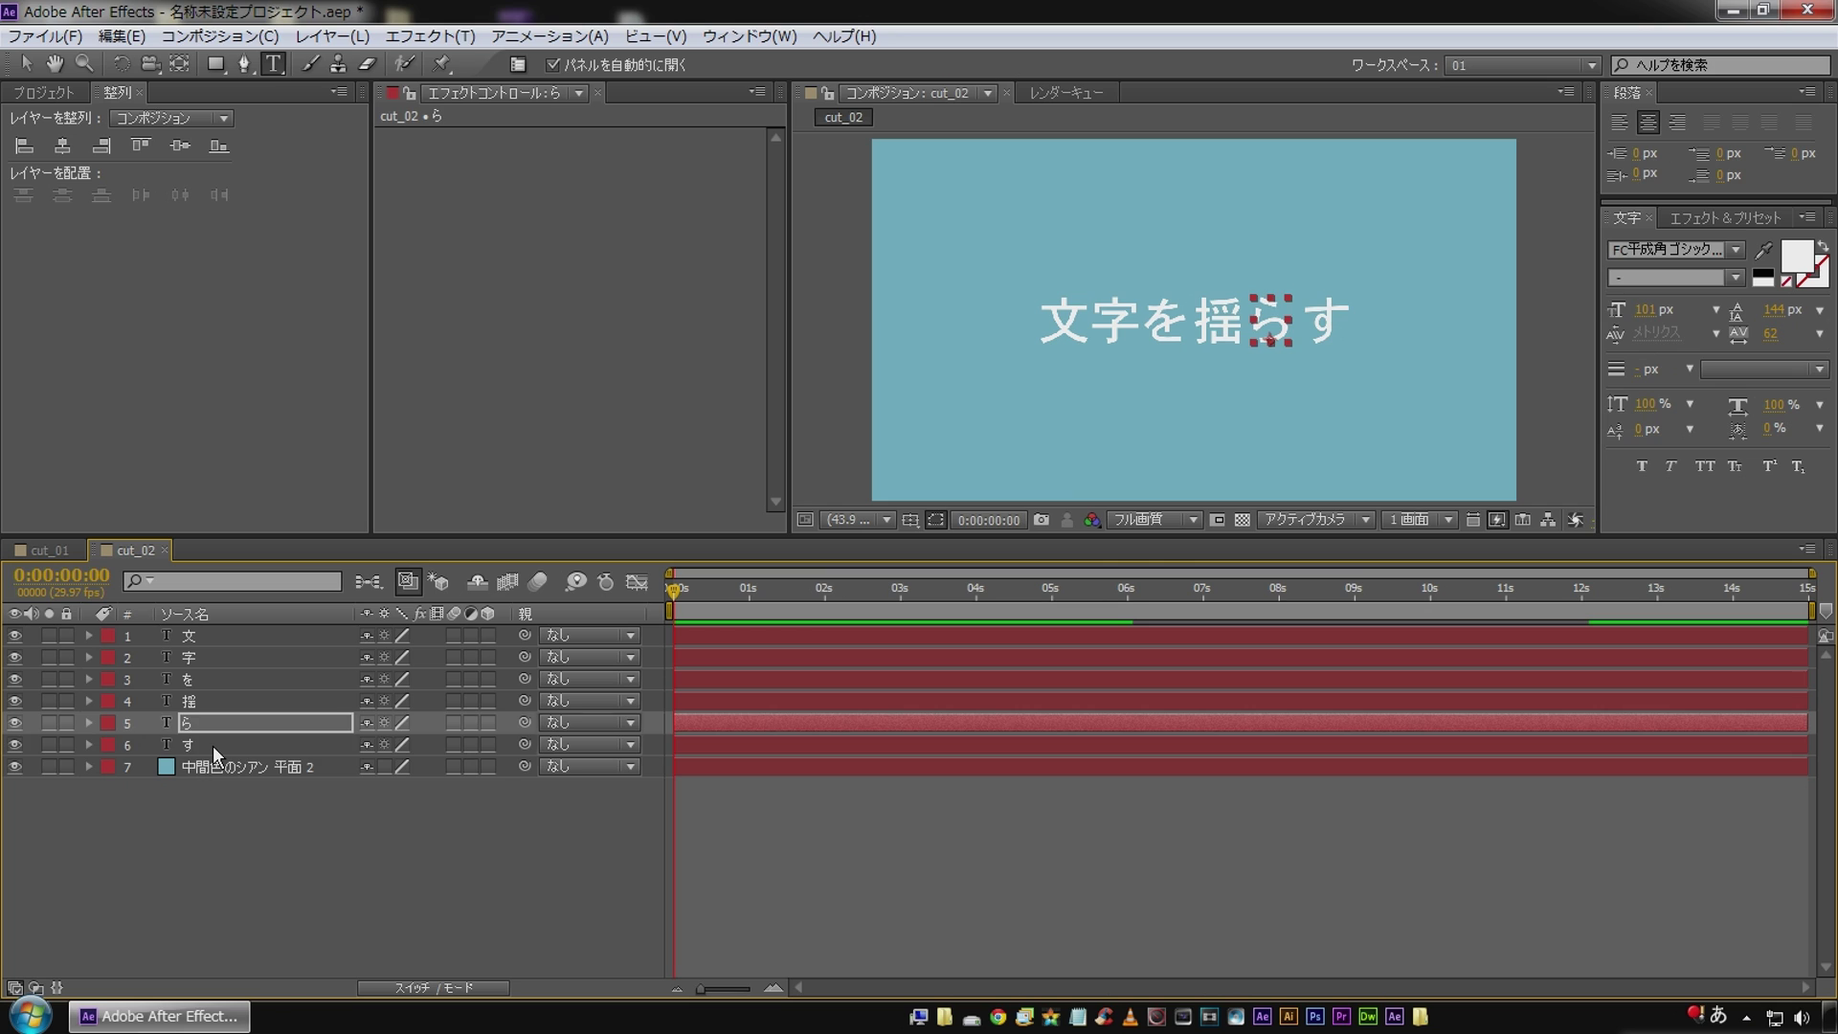
left_click(212, 745)
left_click(222, 835)
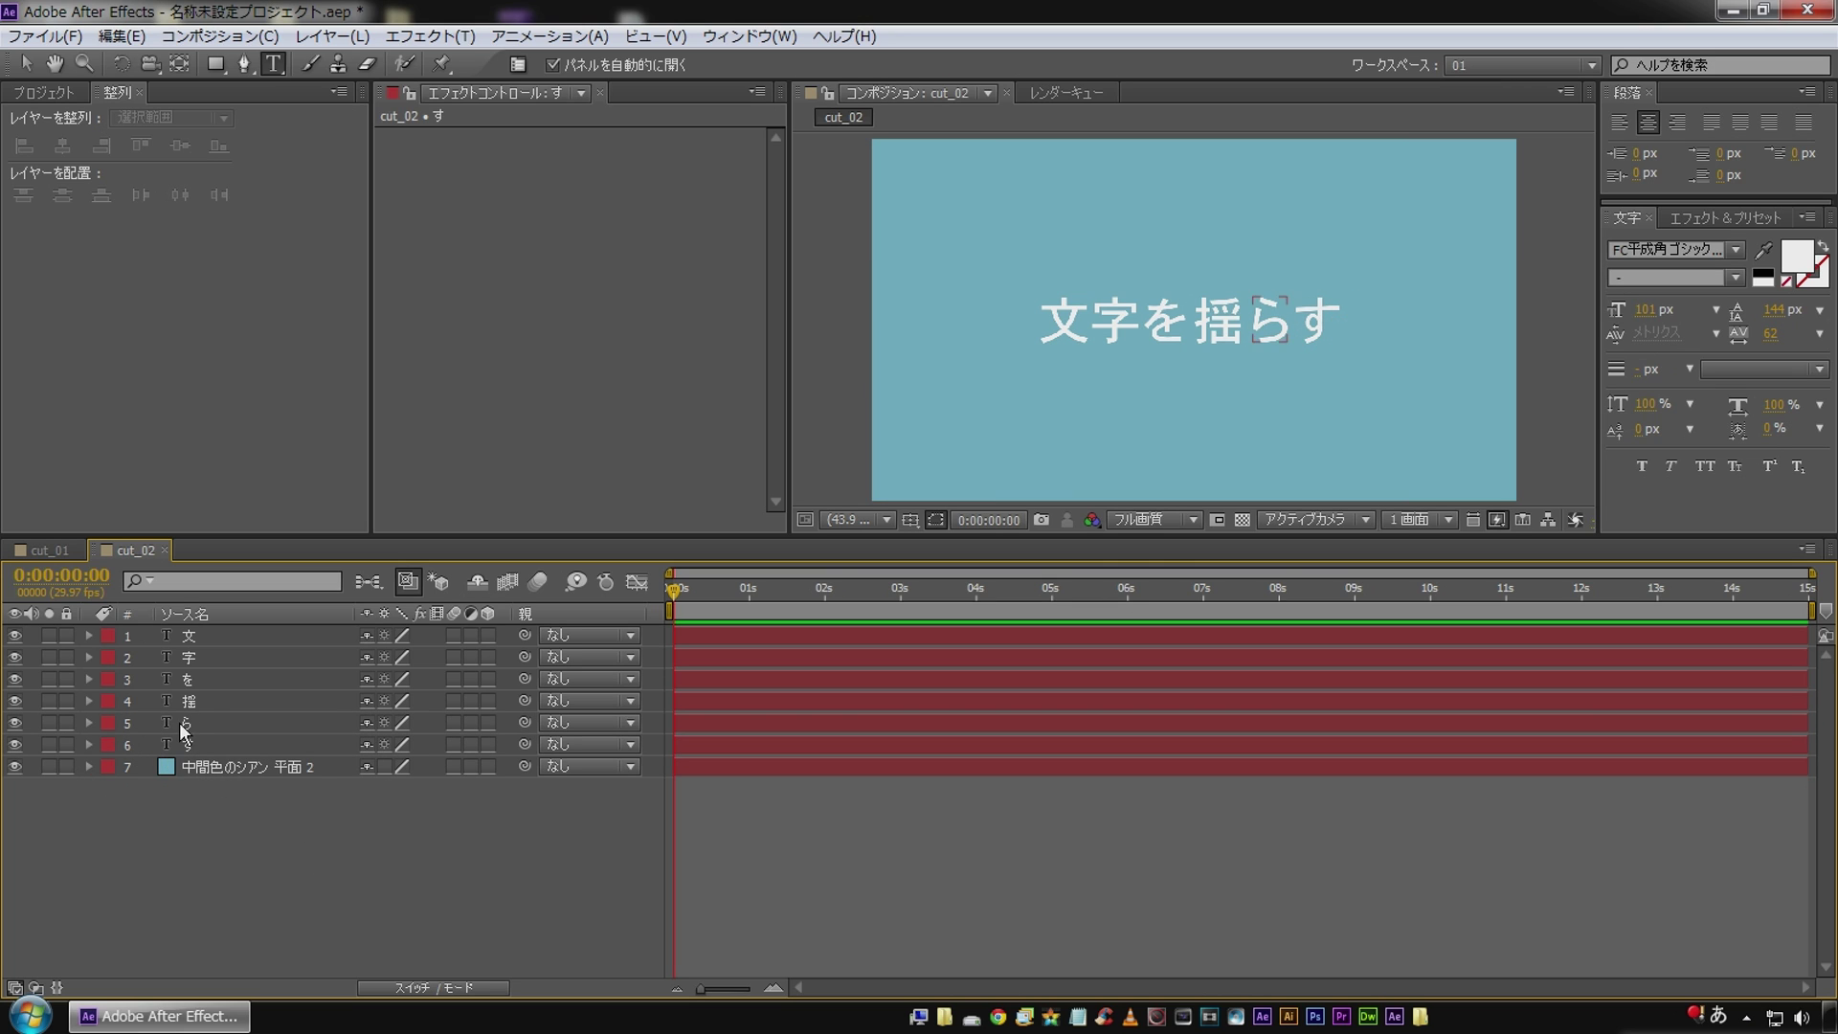
left_click(216, 676)
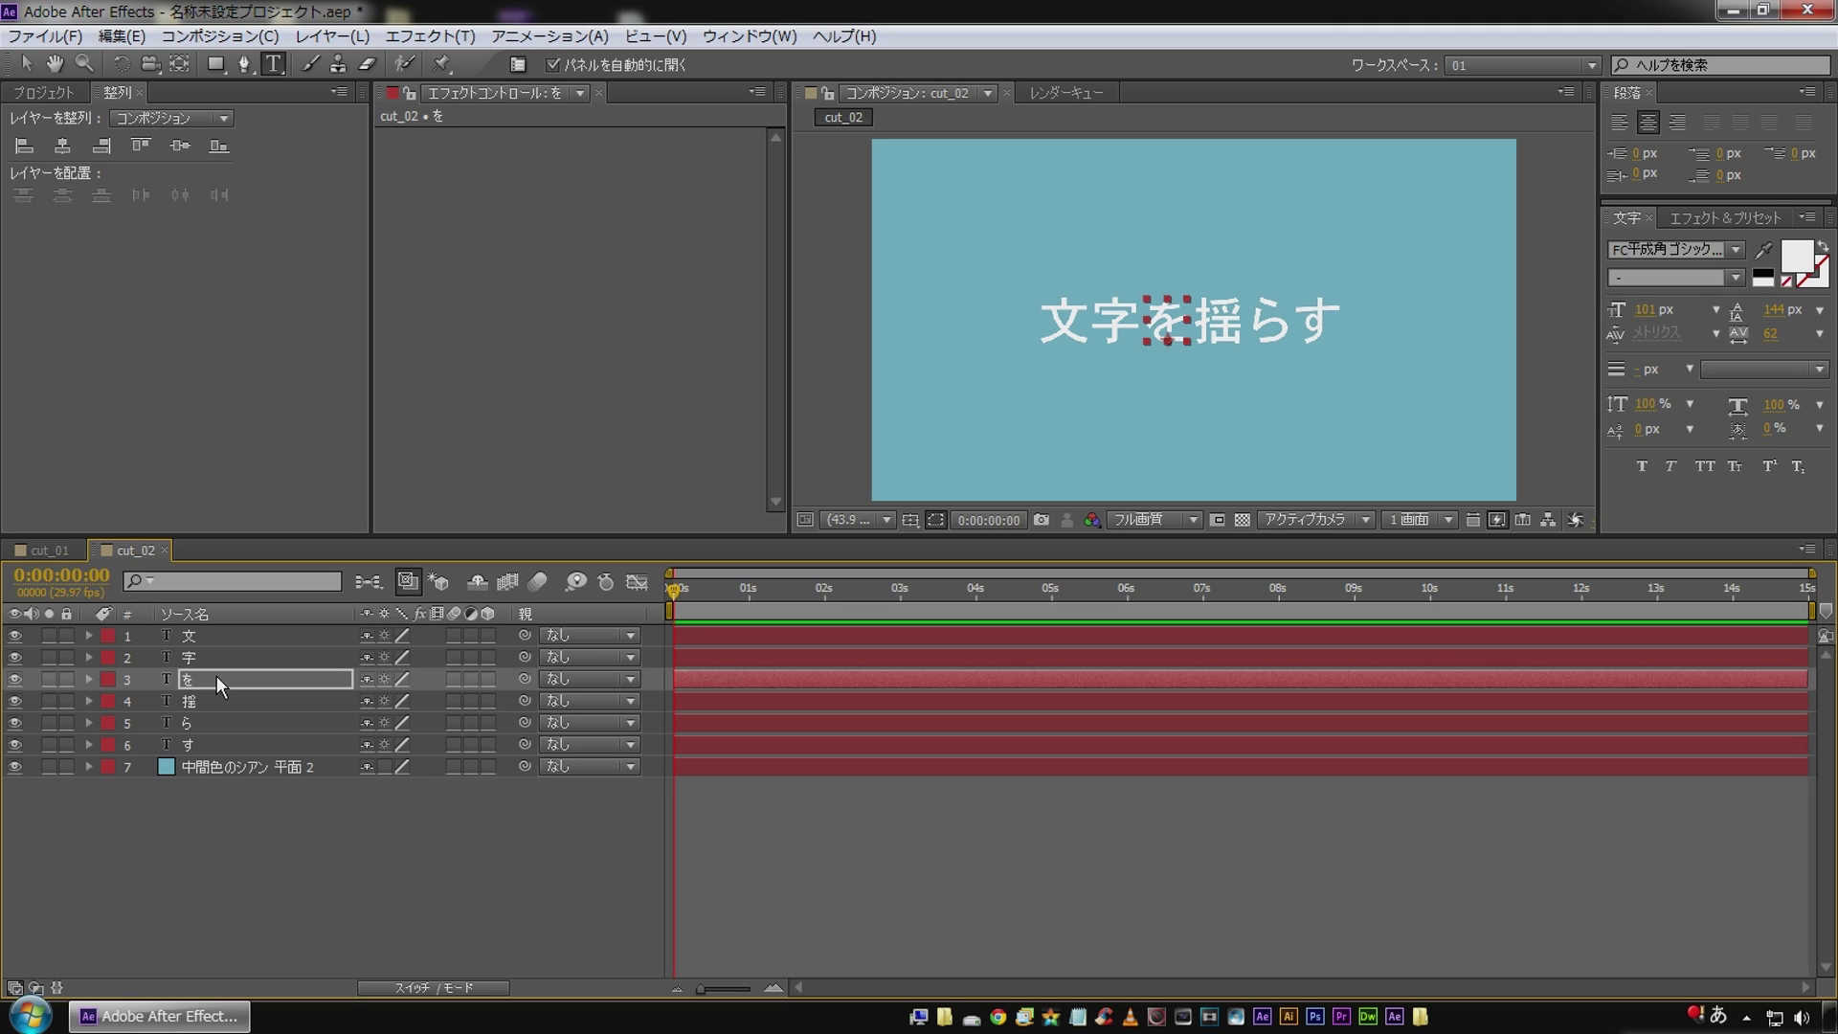
left_click(237, 876)
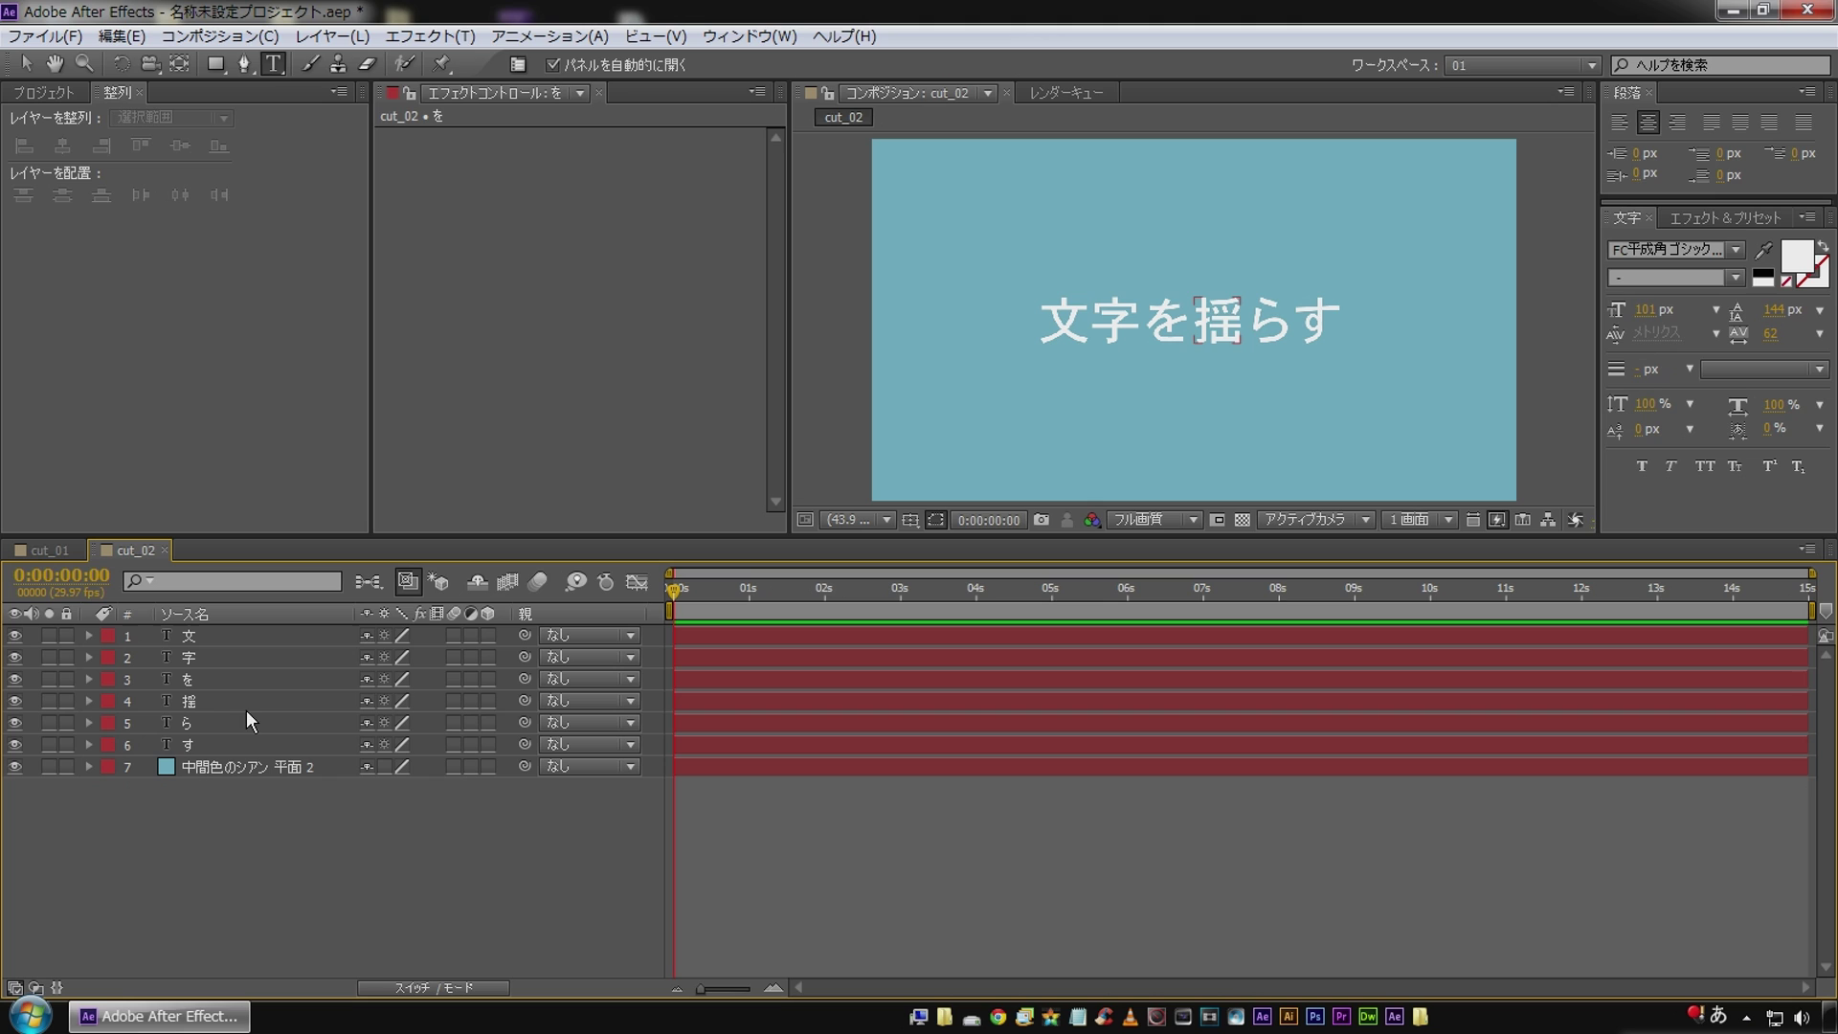
left_click(245, 655)
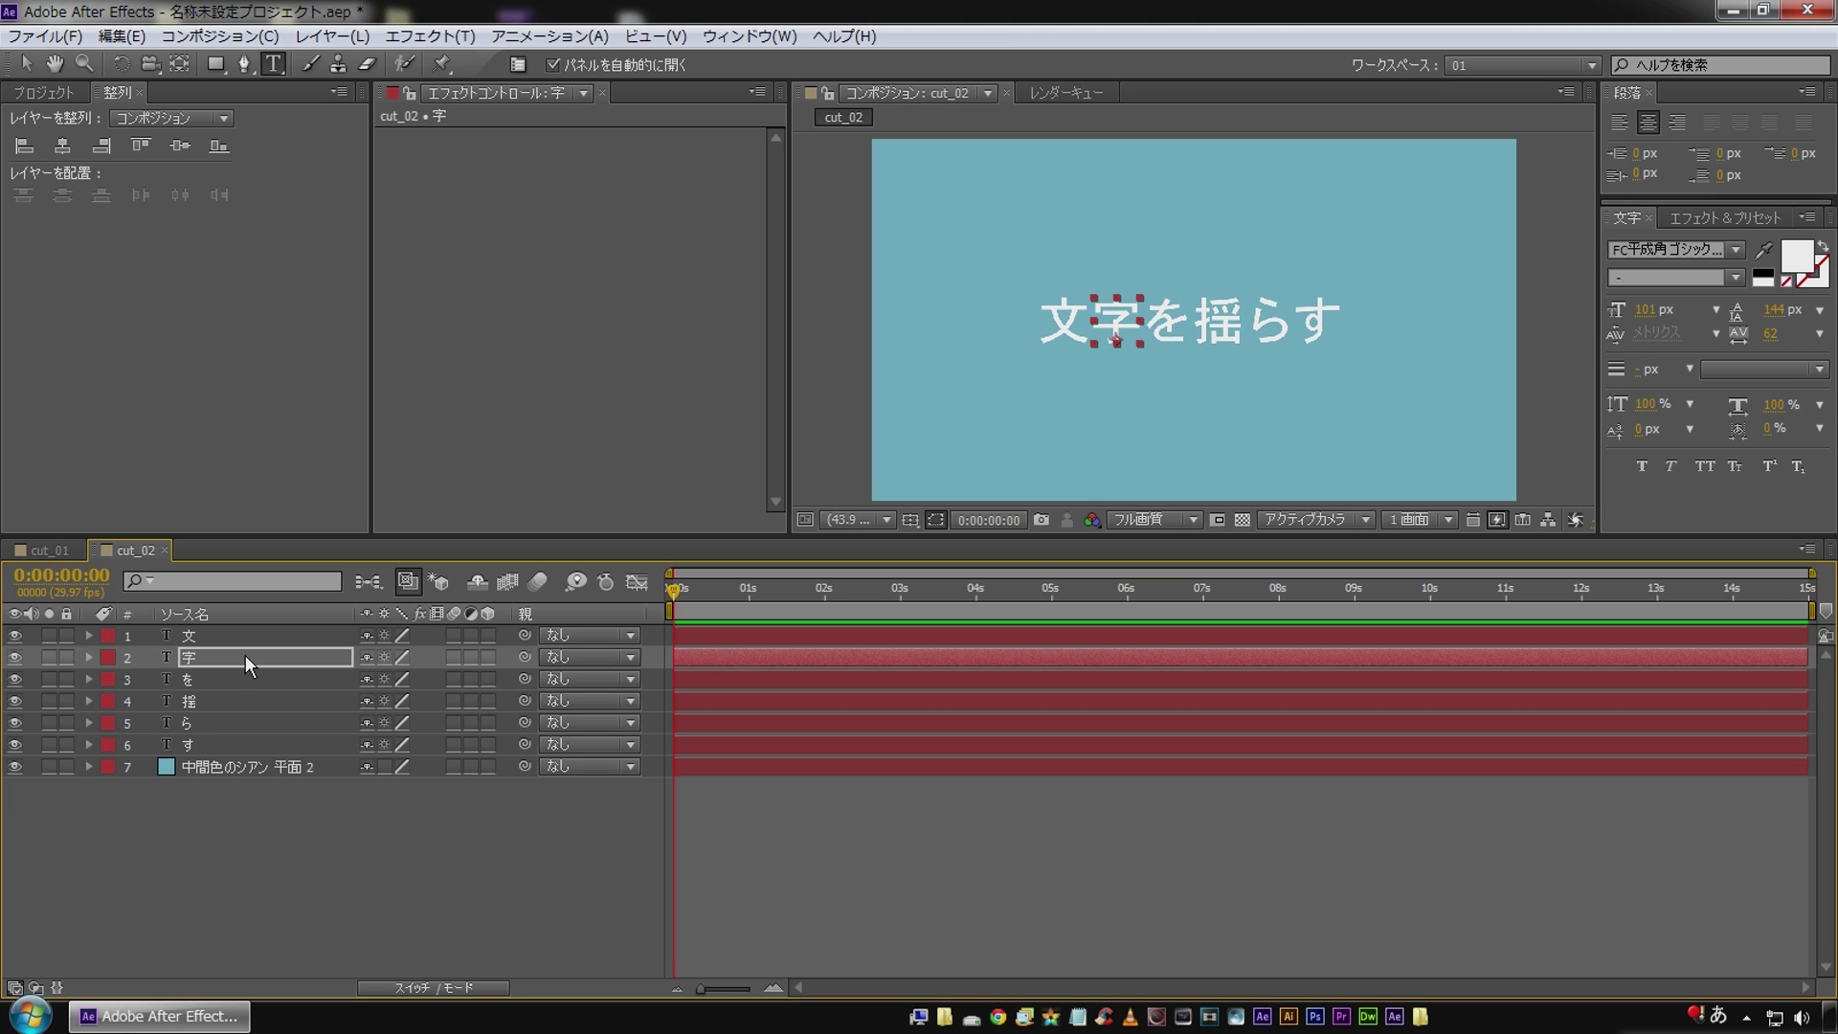
left_click(278, 861)
Show title/action-safe guides and nudge all six character layers slightly right.
left_click(909, 520)
left_click(995, 539)
left_click(29, 63)
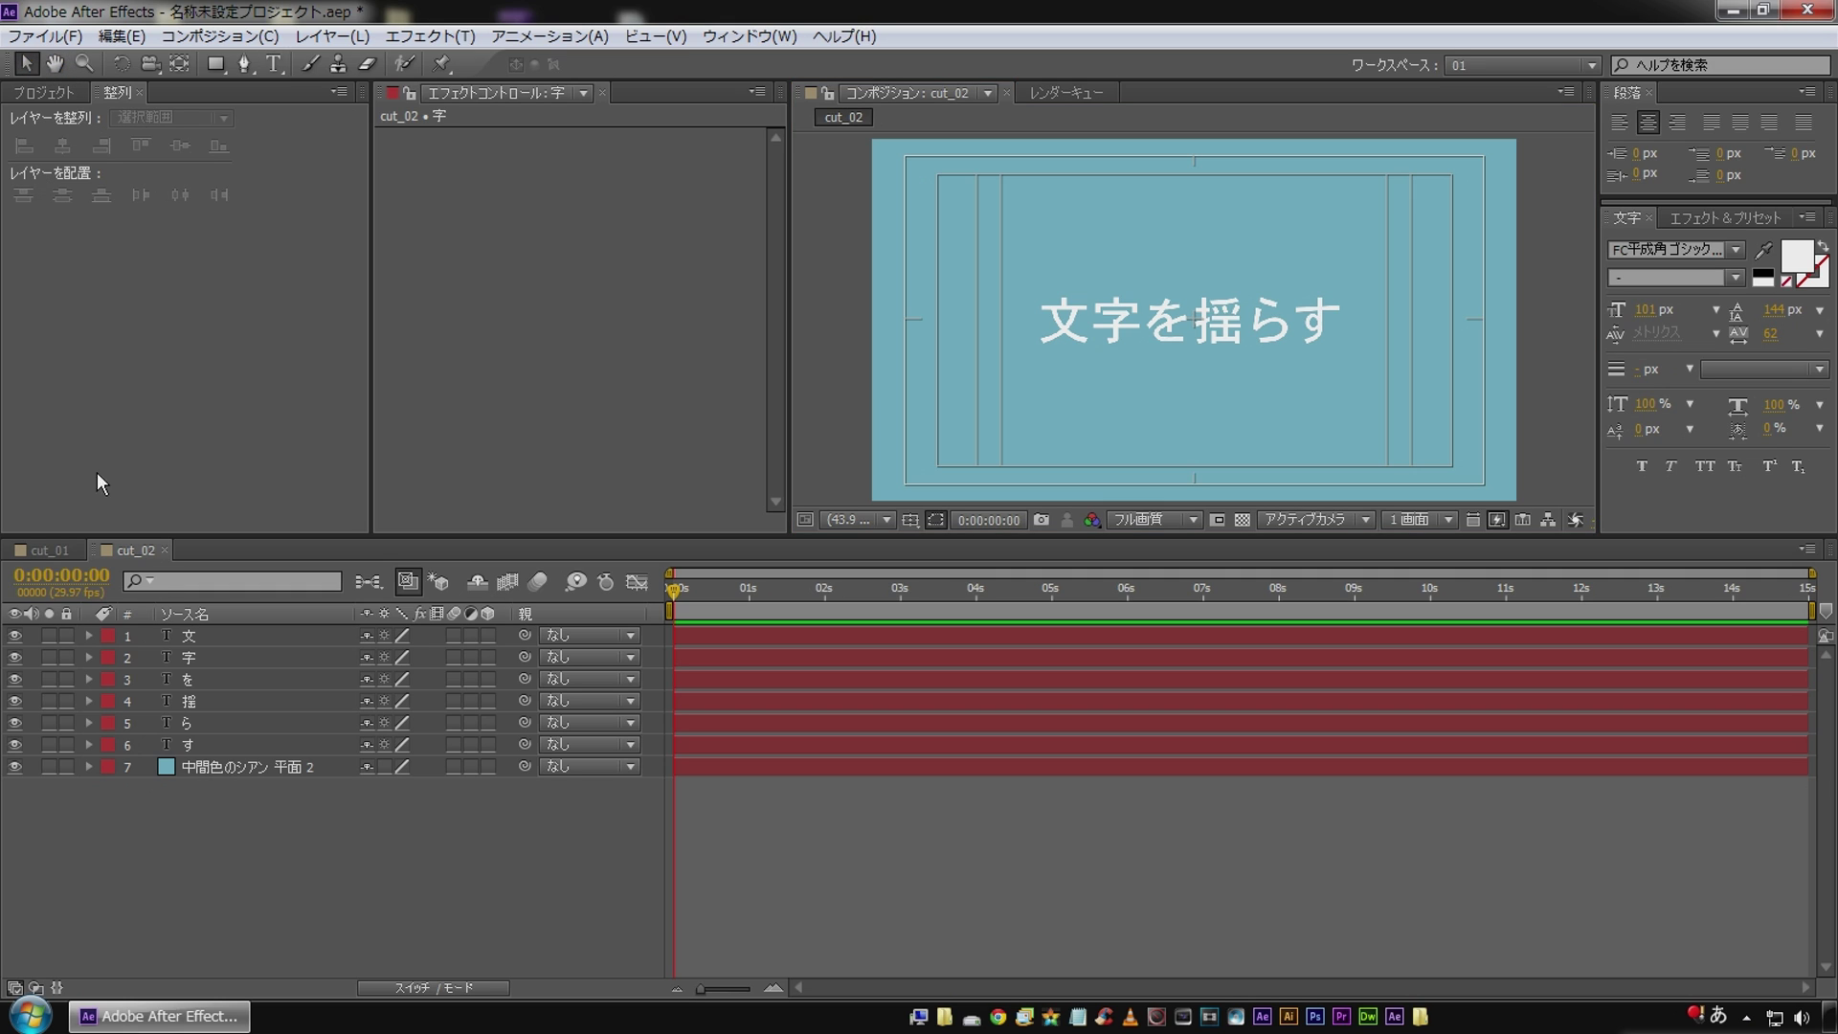
left_click(209, 634)
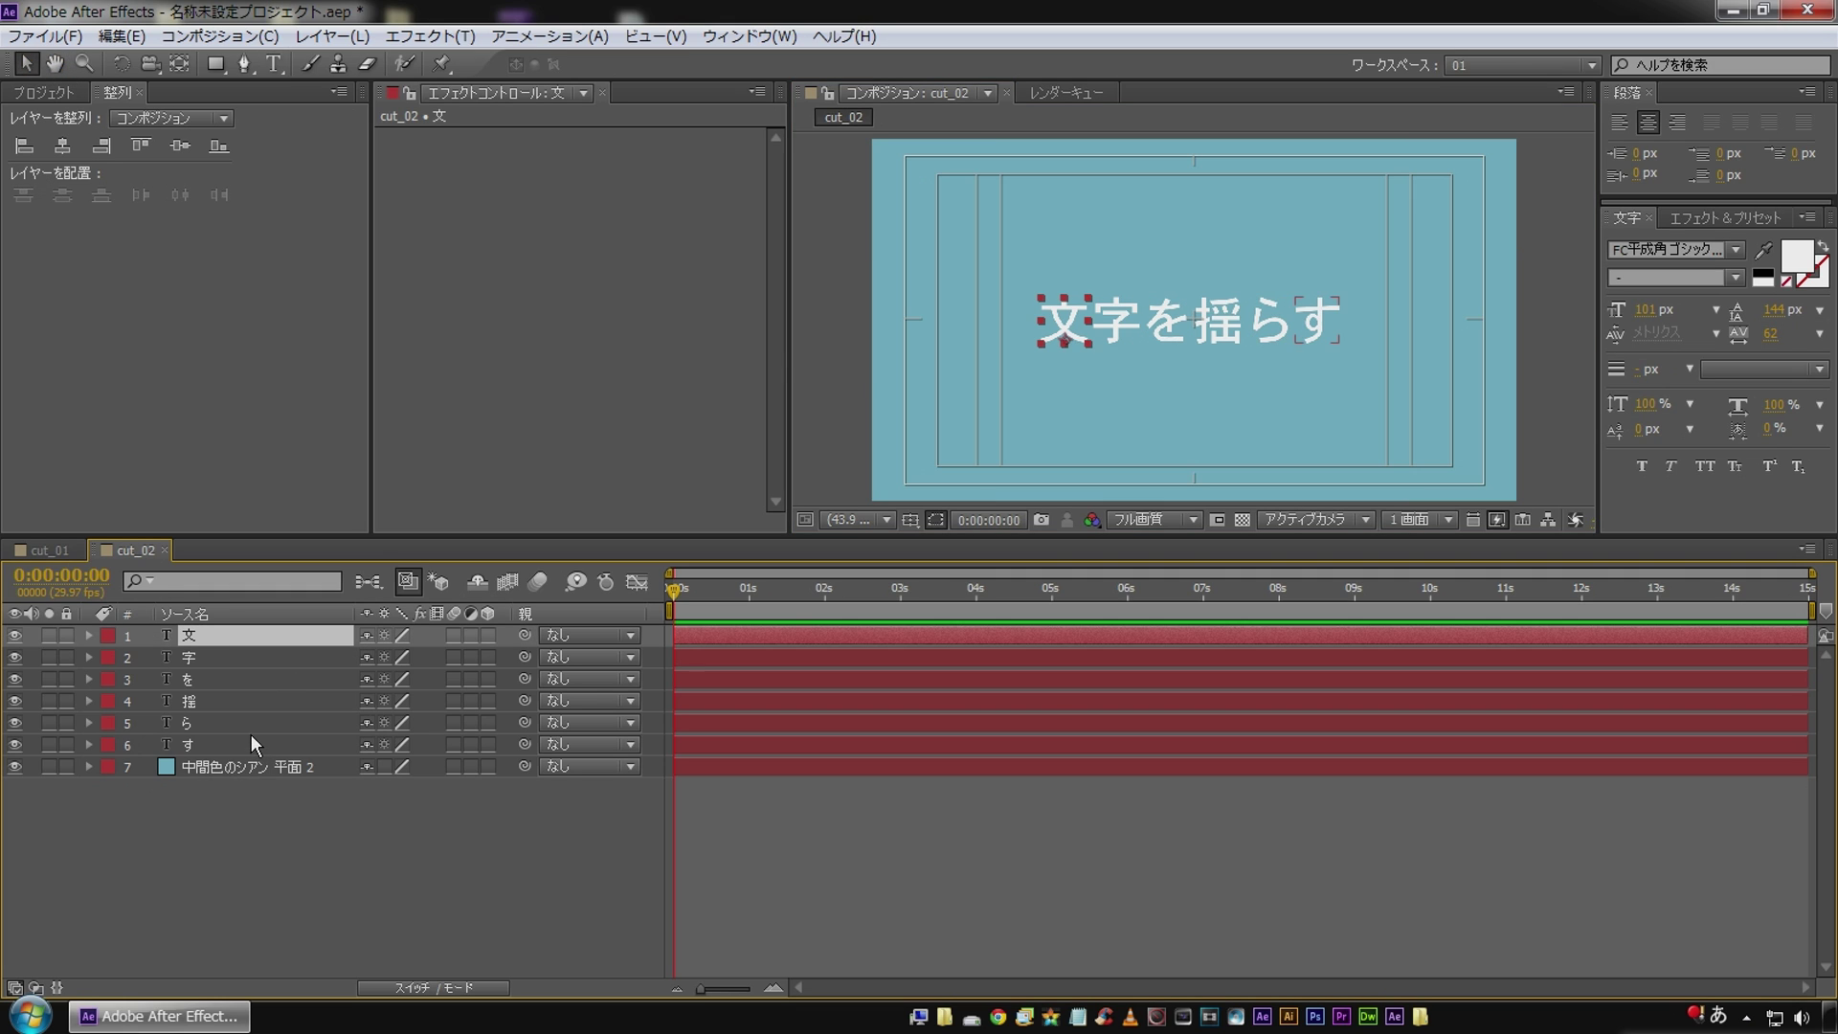
left_click(254, 743, "shift")
key("shift+Right")
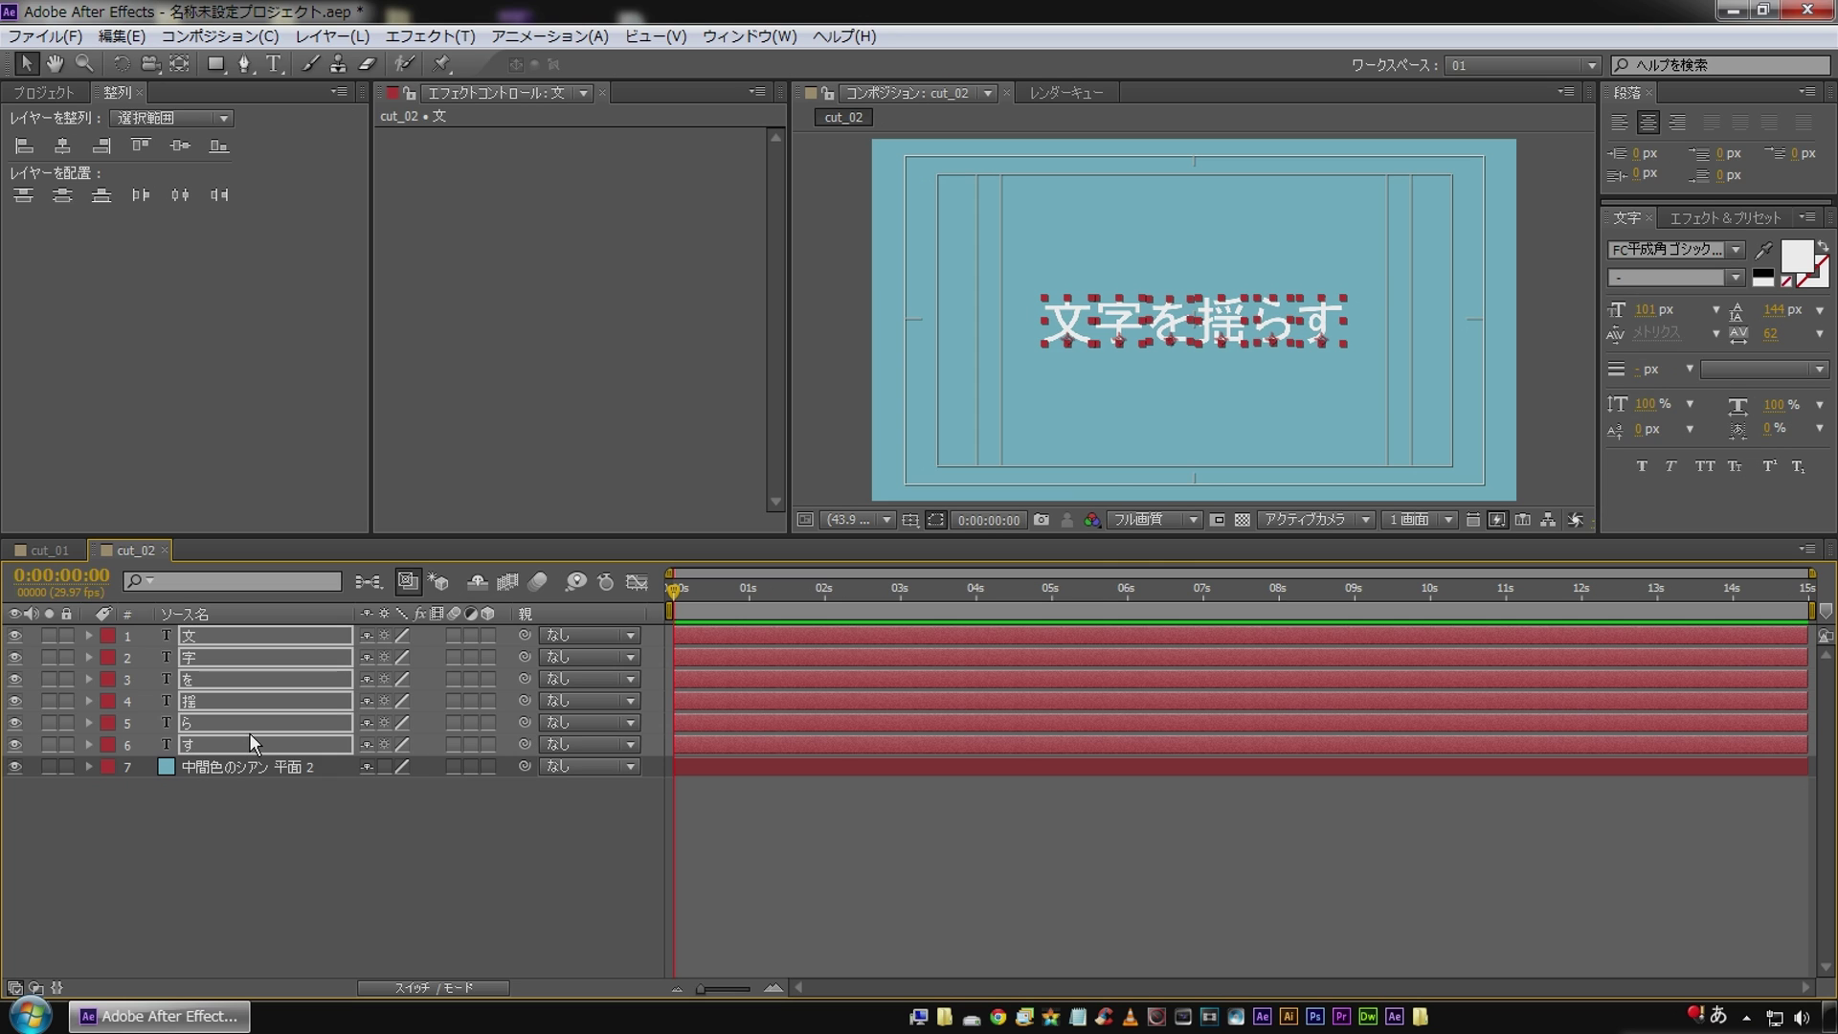
key("F2")
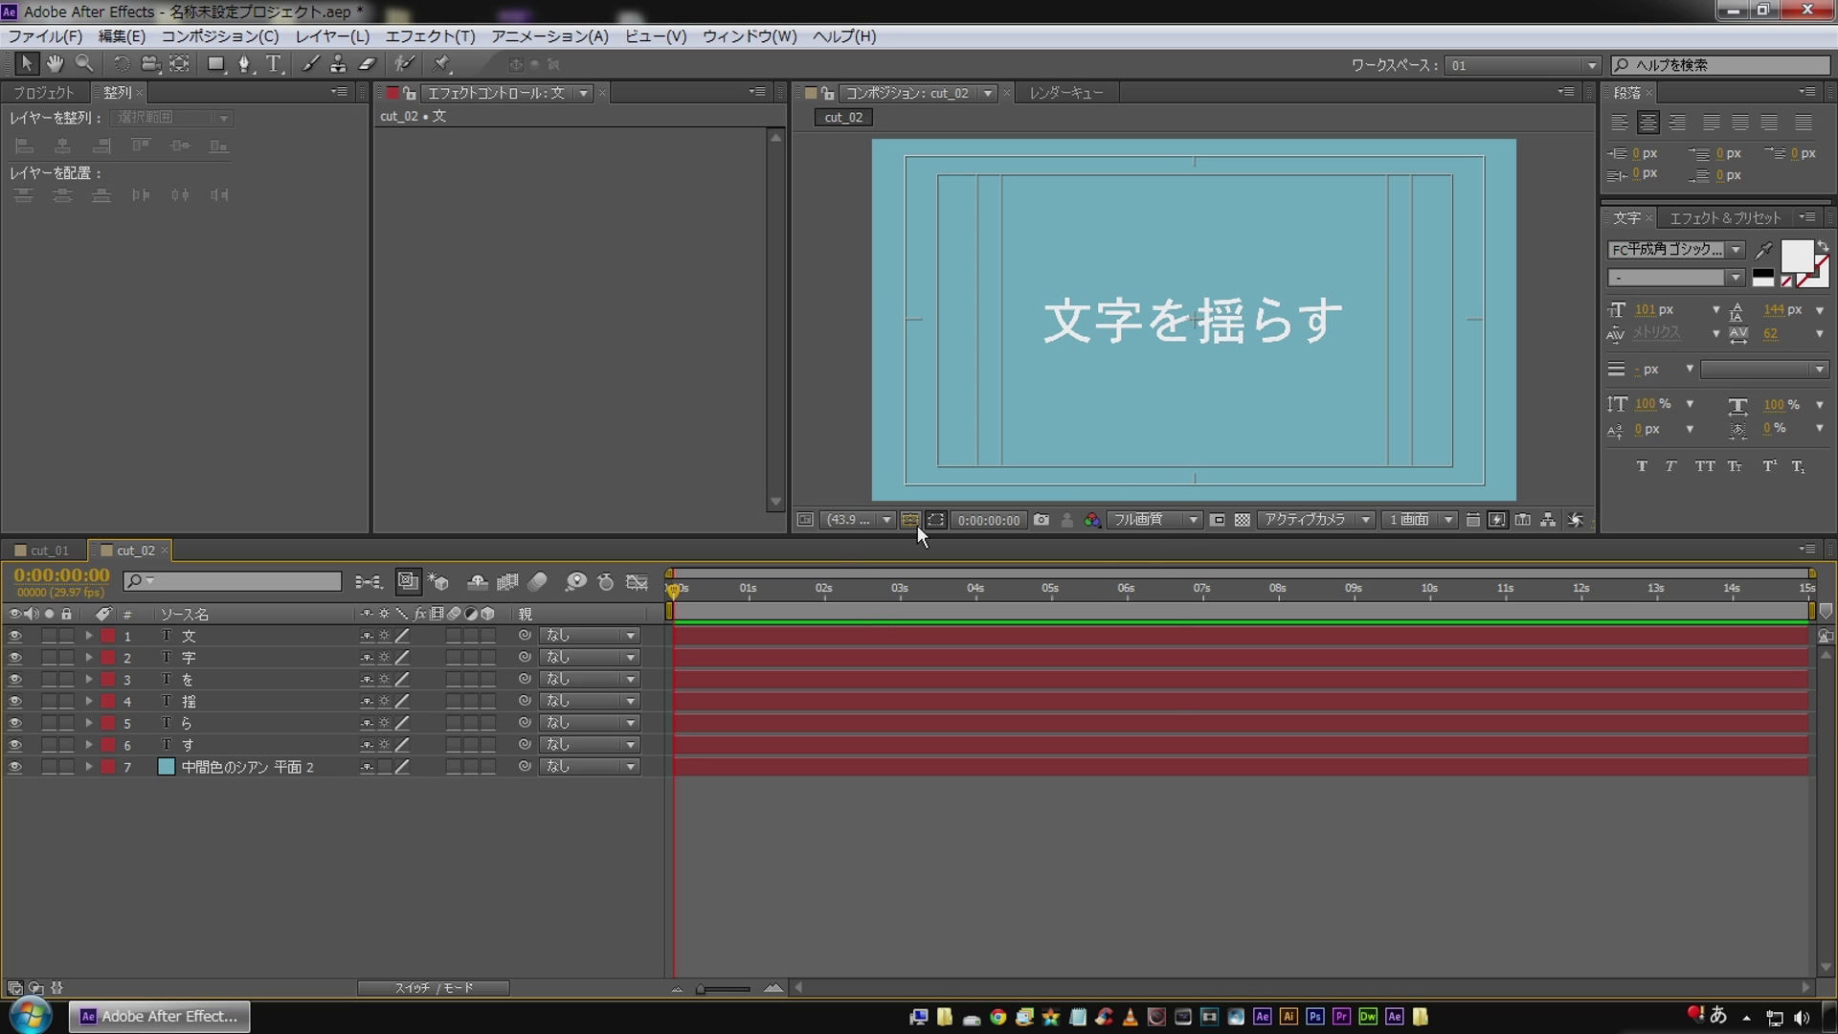
Hide the title/action-safe guides, then reselect the character layers starting from 文.
left_click(917, 524)
left_click(921, 548)
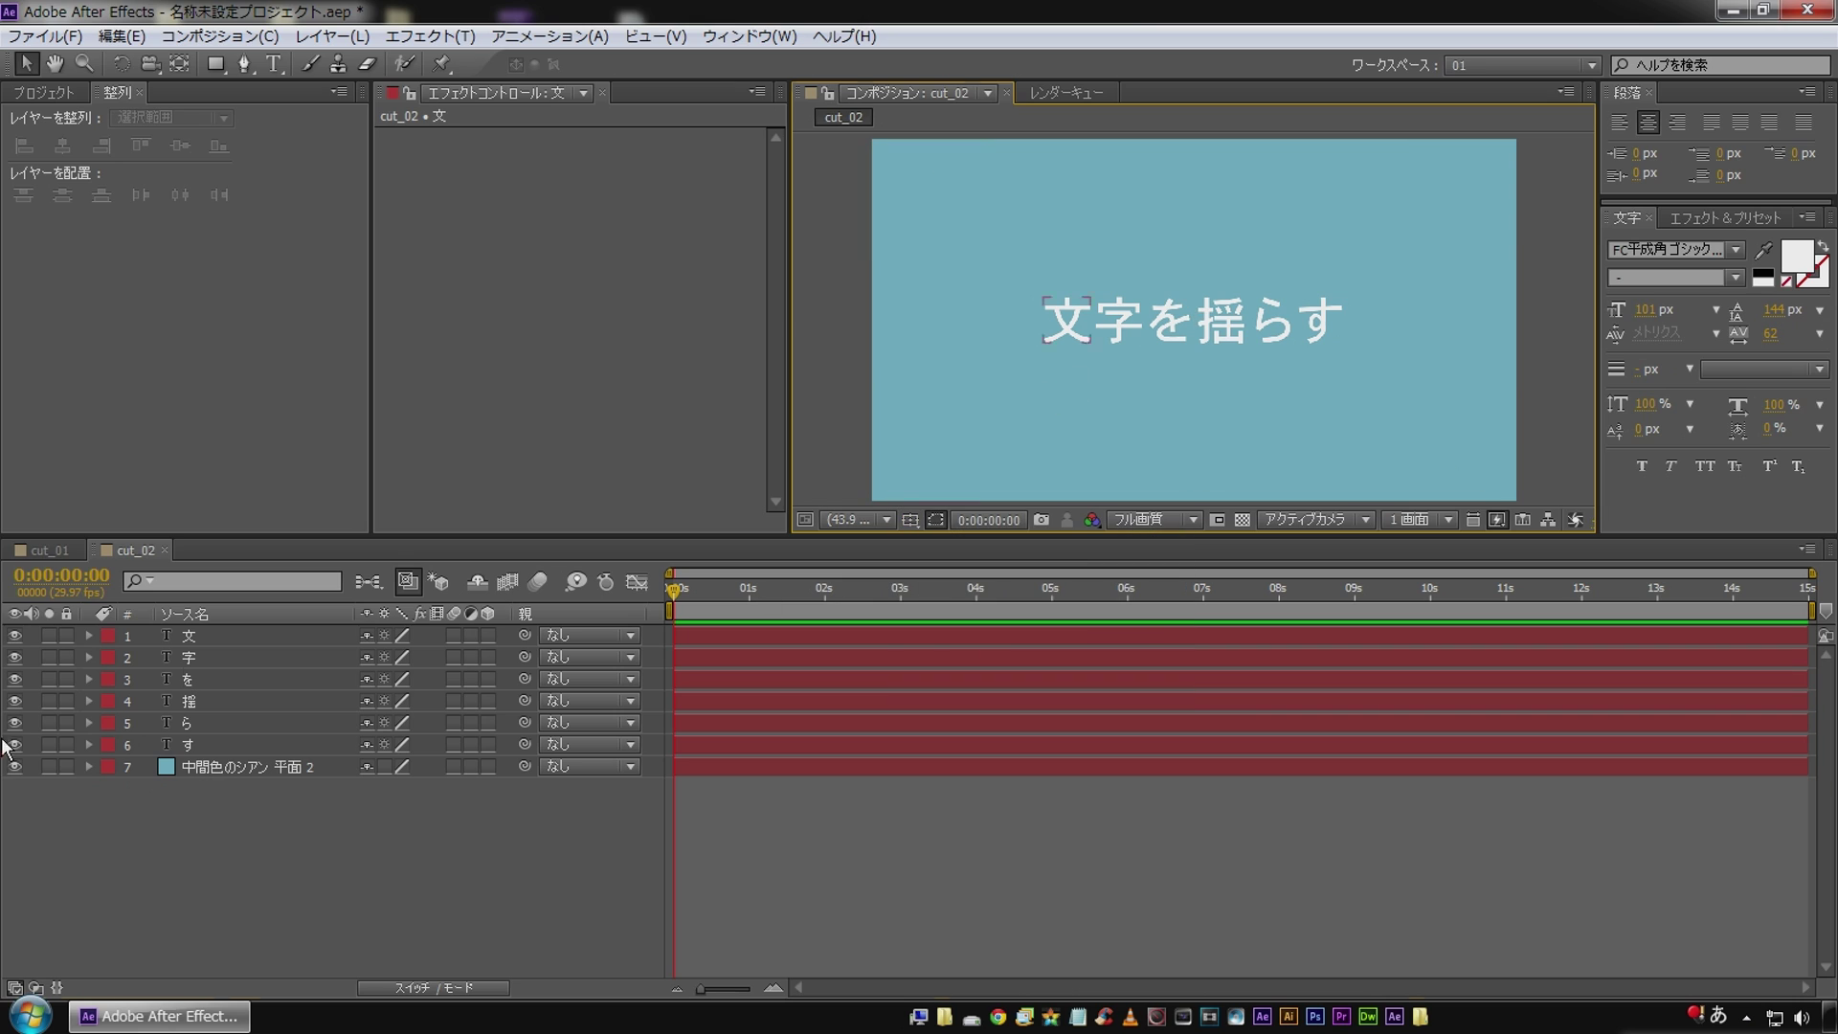
left_click(218, 633)
left_click(211, 657)
left_click(211, 679)
left_click(210, 706)
left_click(240, 636)
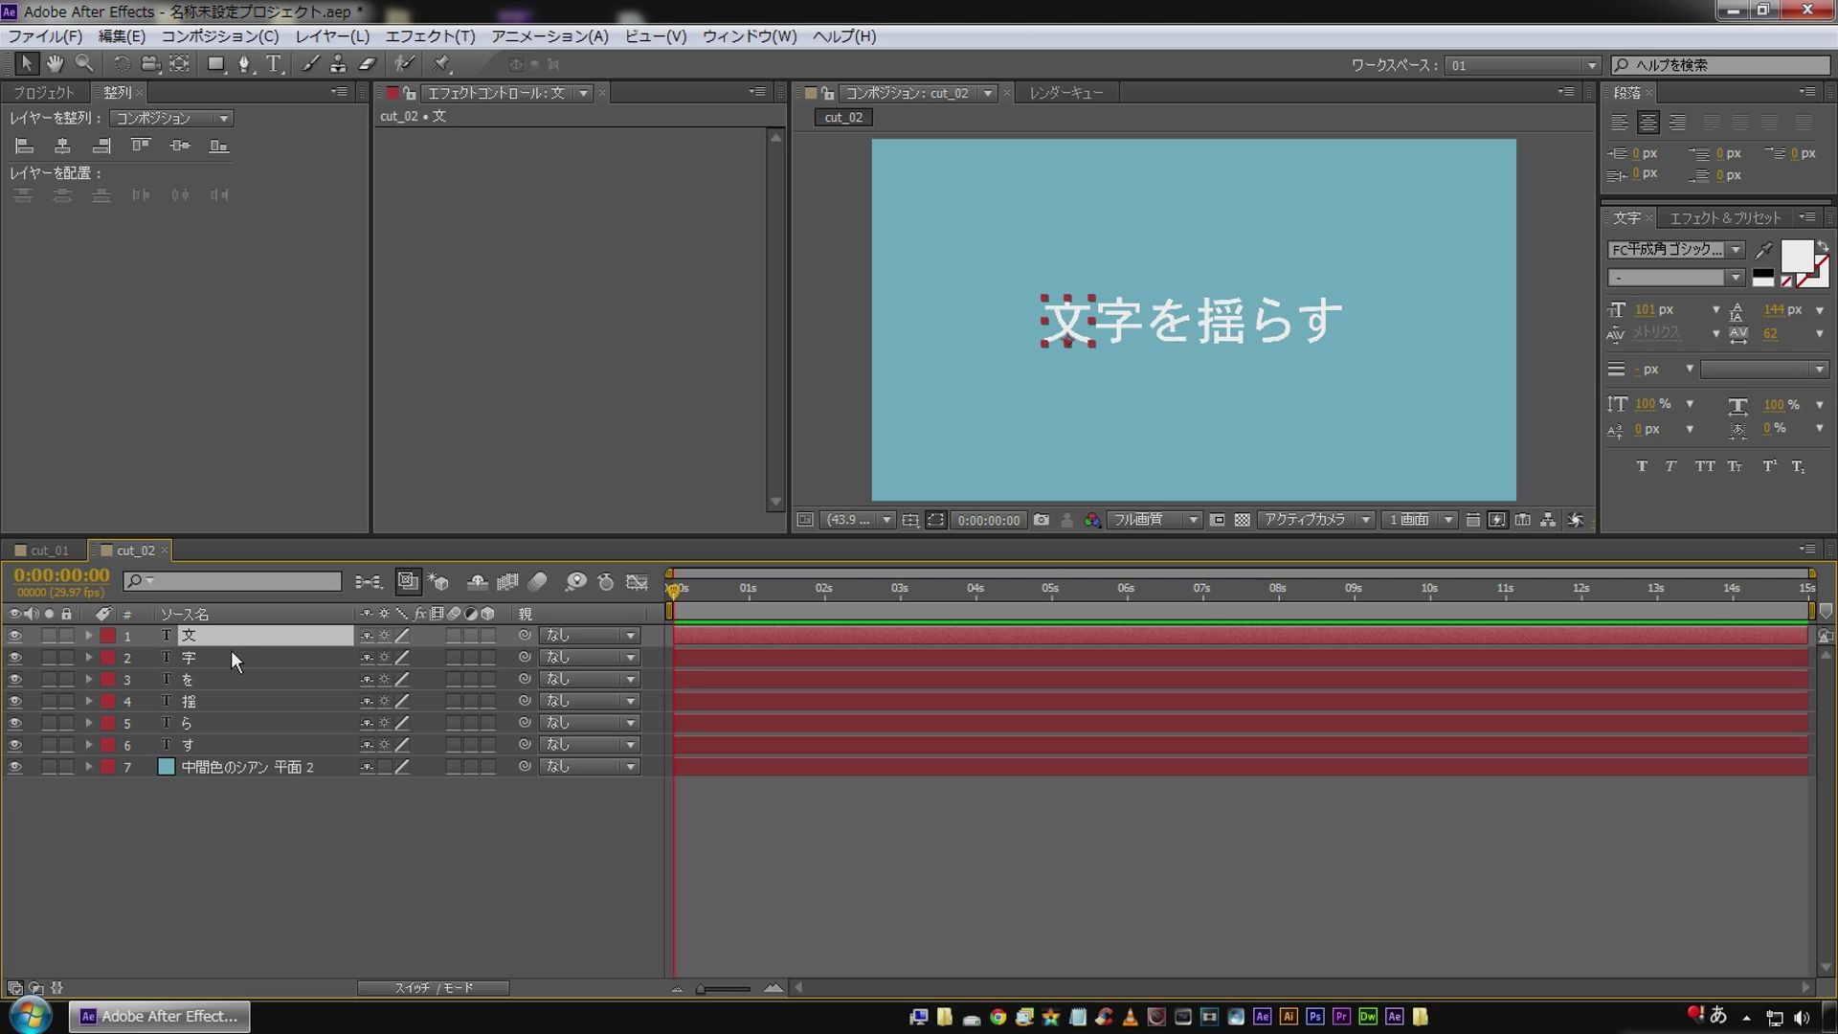
With Pan Behind, zoom in and move the anchor points of 文 and 字 to their tops.
left_click(182, 63)
scroll(1091, 302, "up", 1)
scroll(1072, 316, "up", 2)
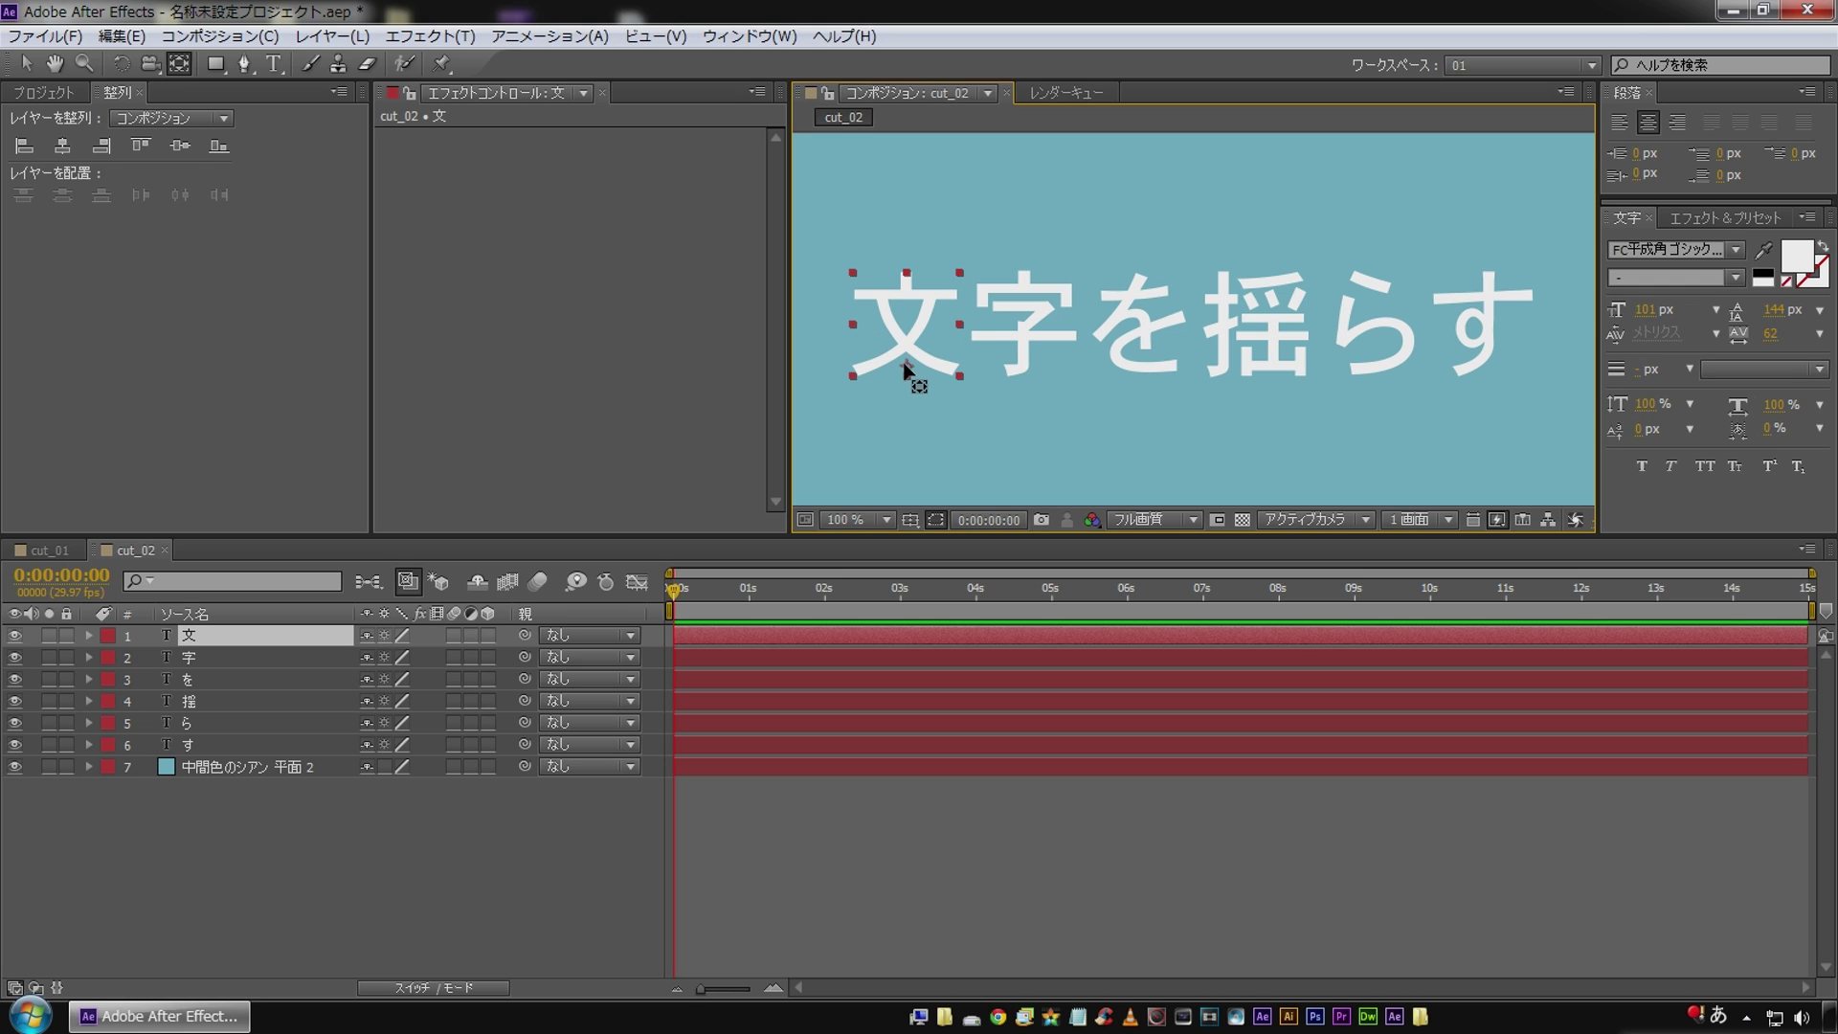
left_click_drag(916, 325, 903, 274)
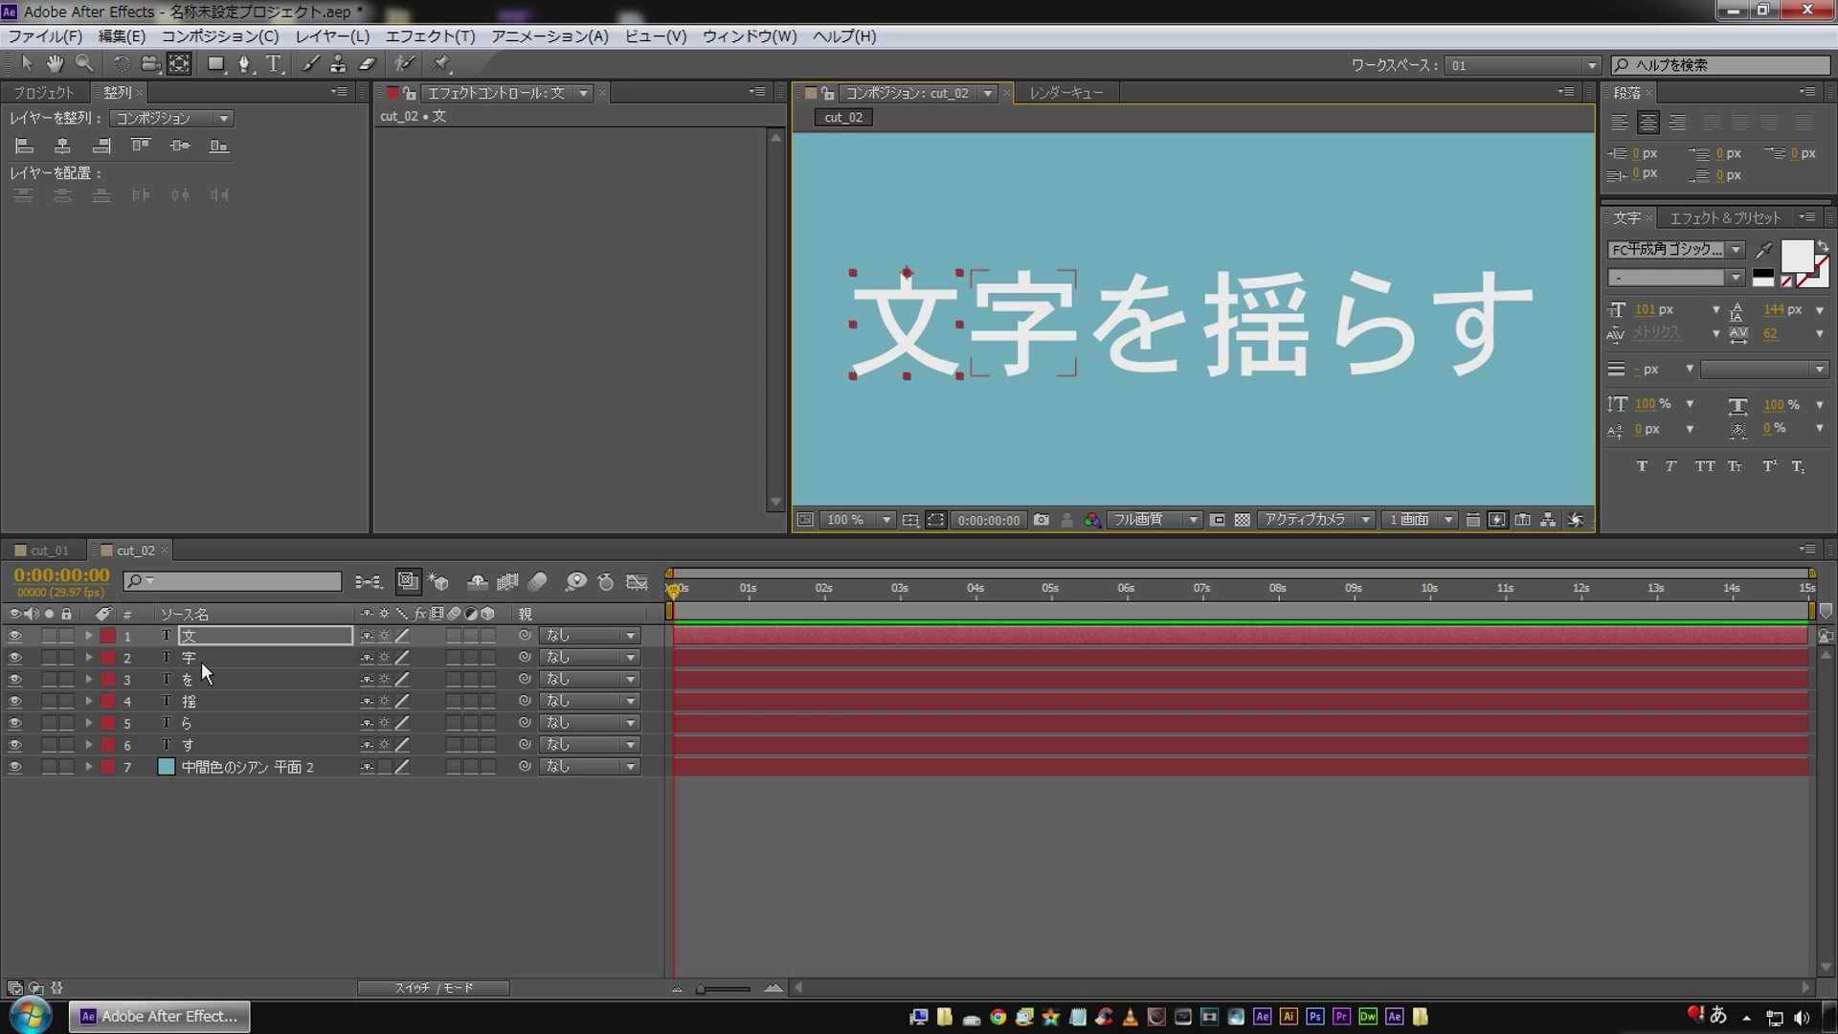
left_click(1022, 326)
left_click_drag(1020, 366, 1025, 273)
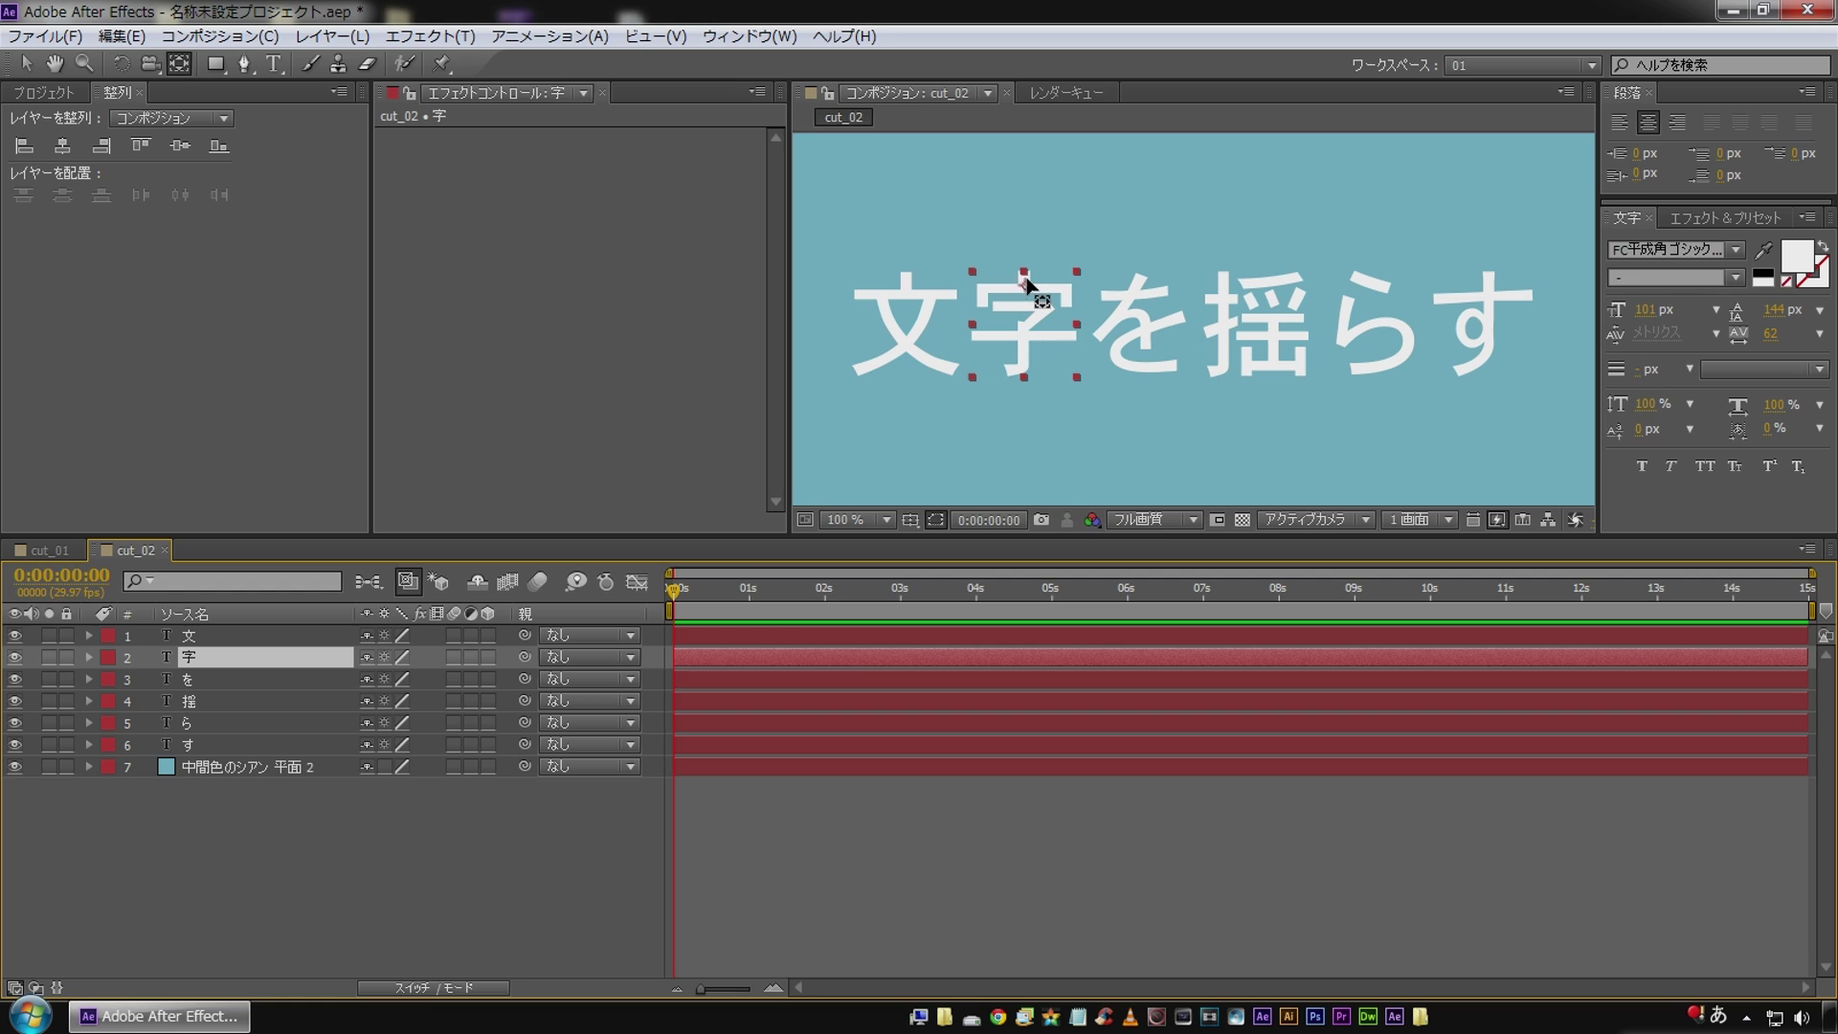
Move the anchor points of 揺, ら and す to their glyph tops, then set the viewer to Fit.
left_click(219, 681)
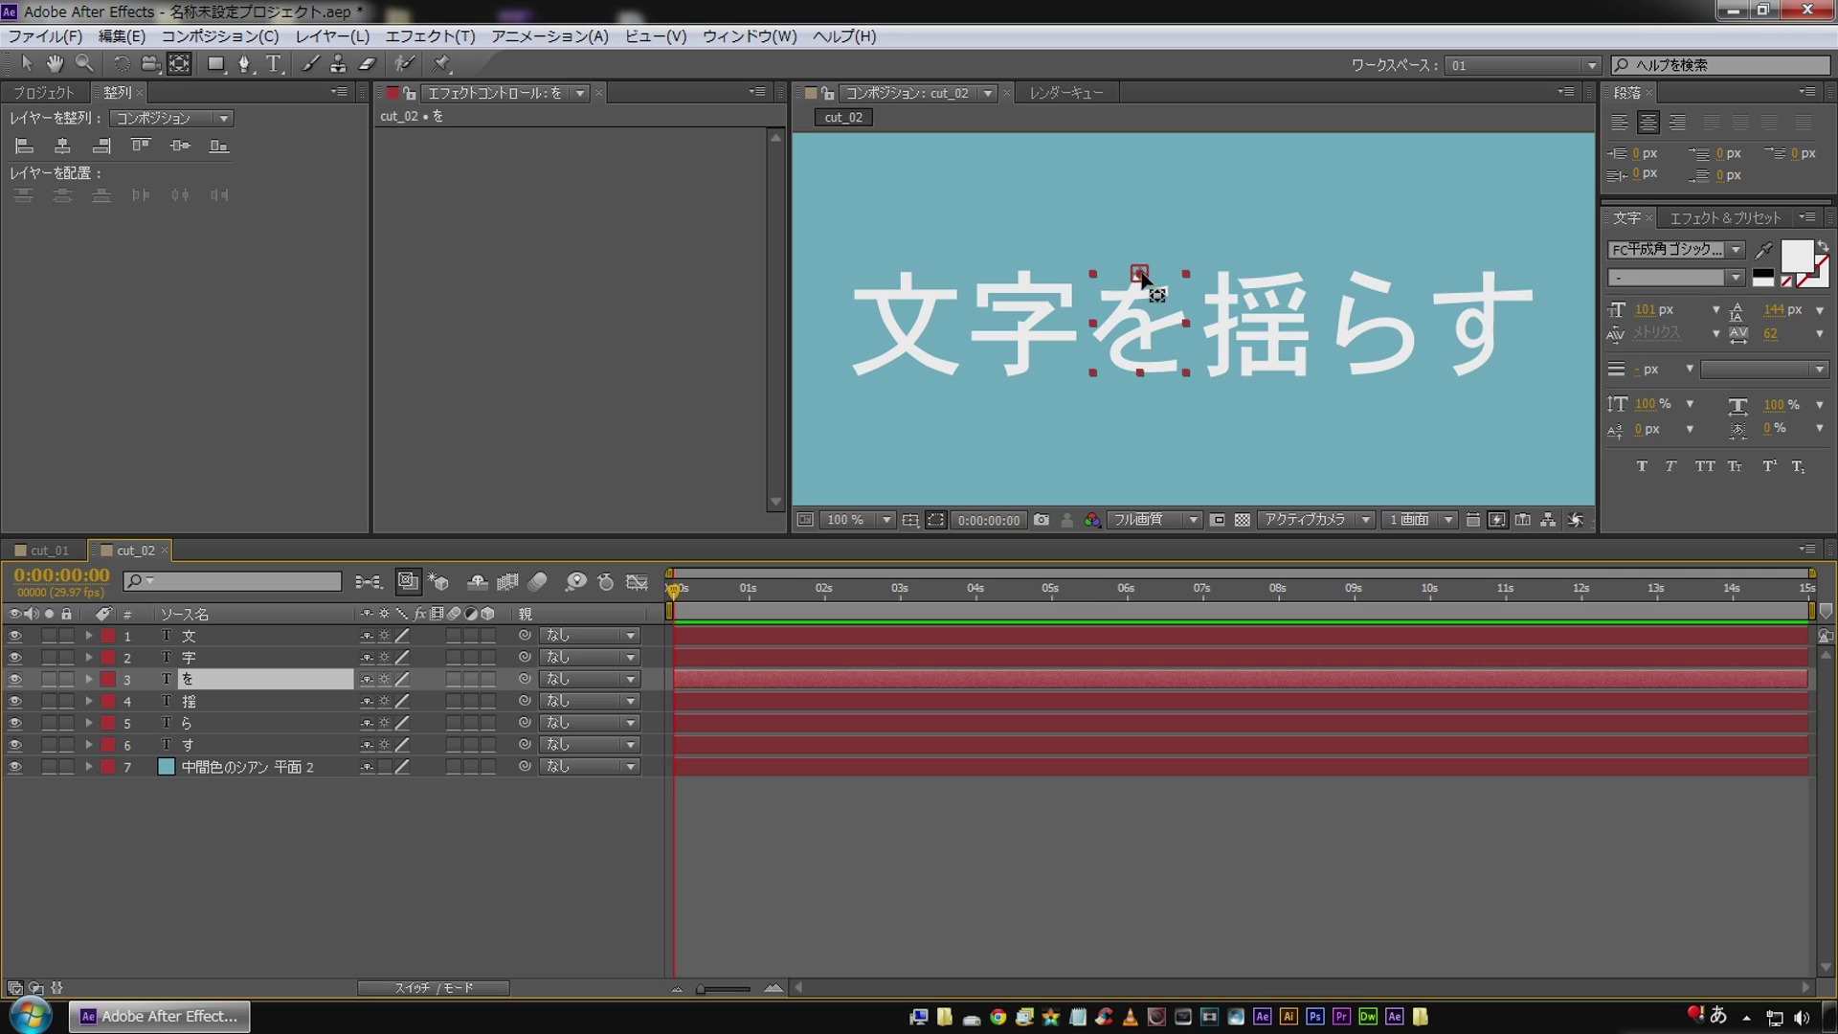
left_click(189, 702)
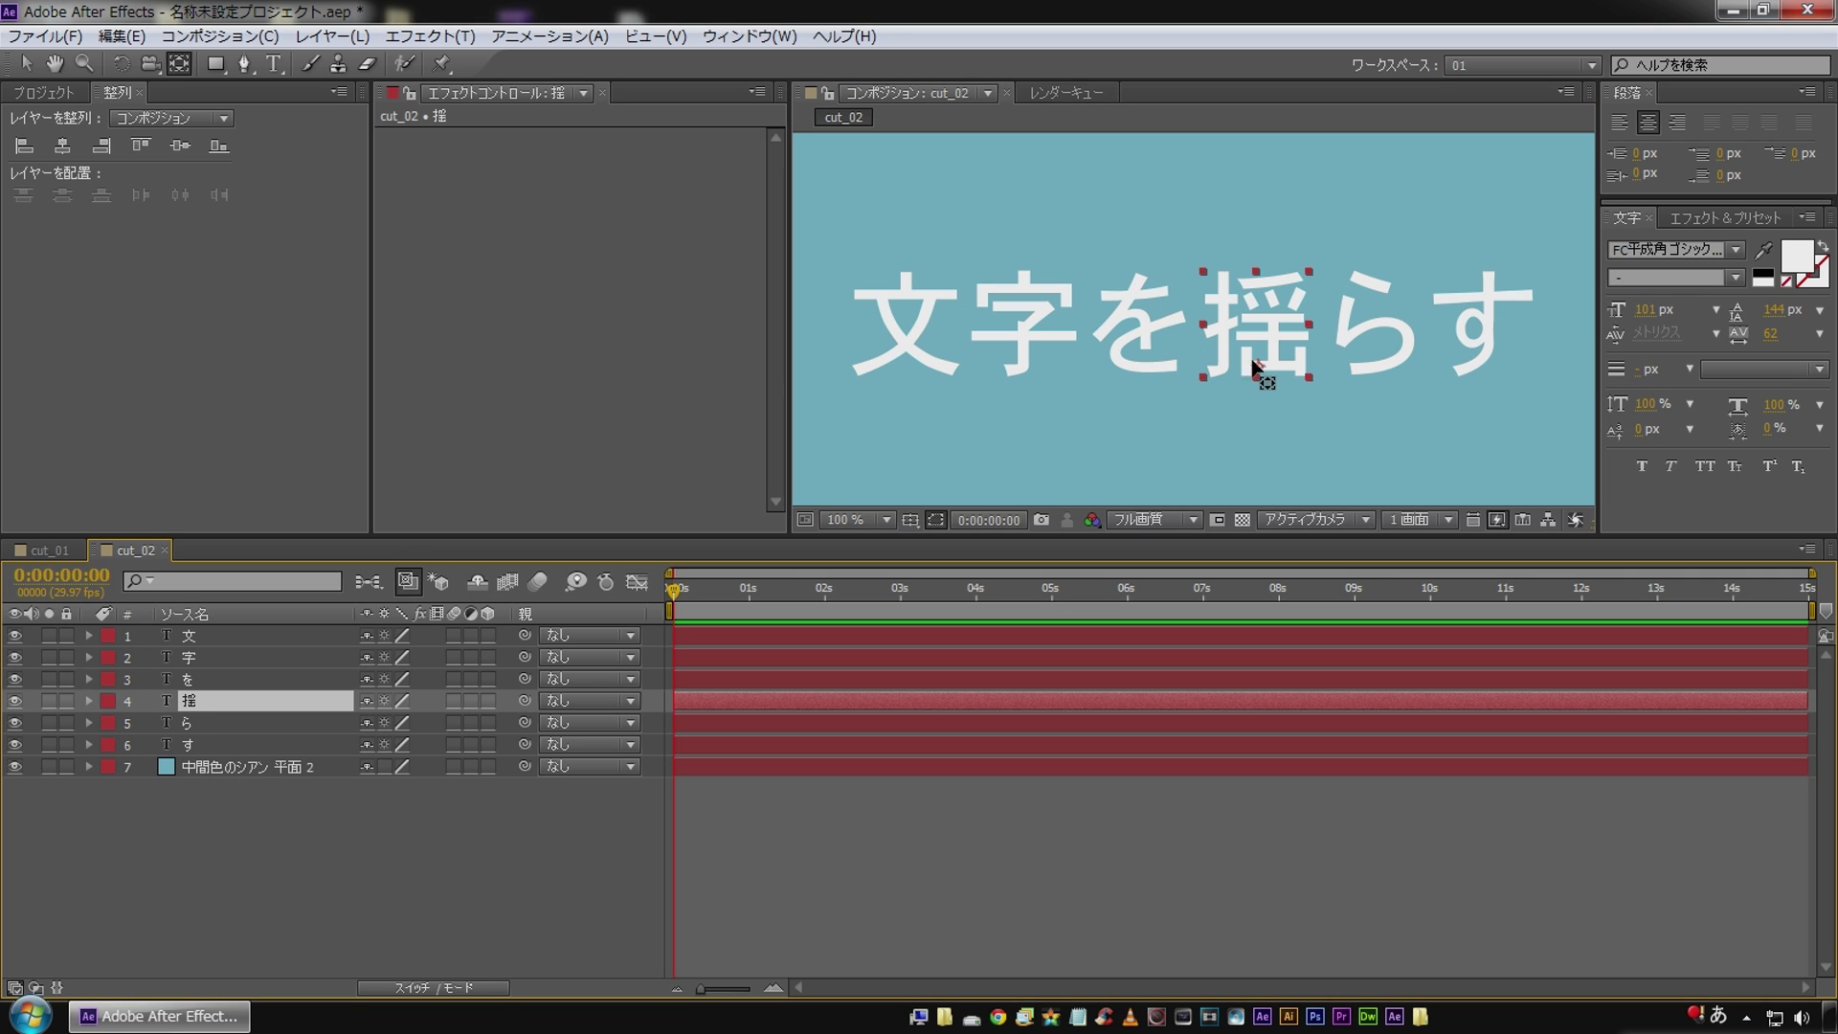
left_click_drag(1257, 369, 1271, 287)
left_click(191, 722)
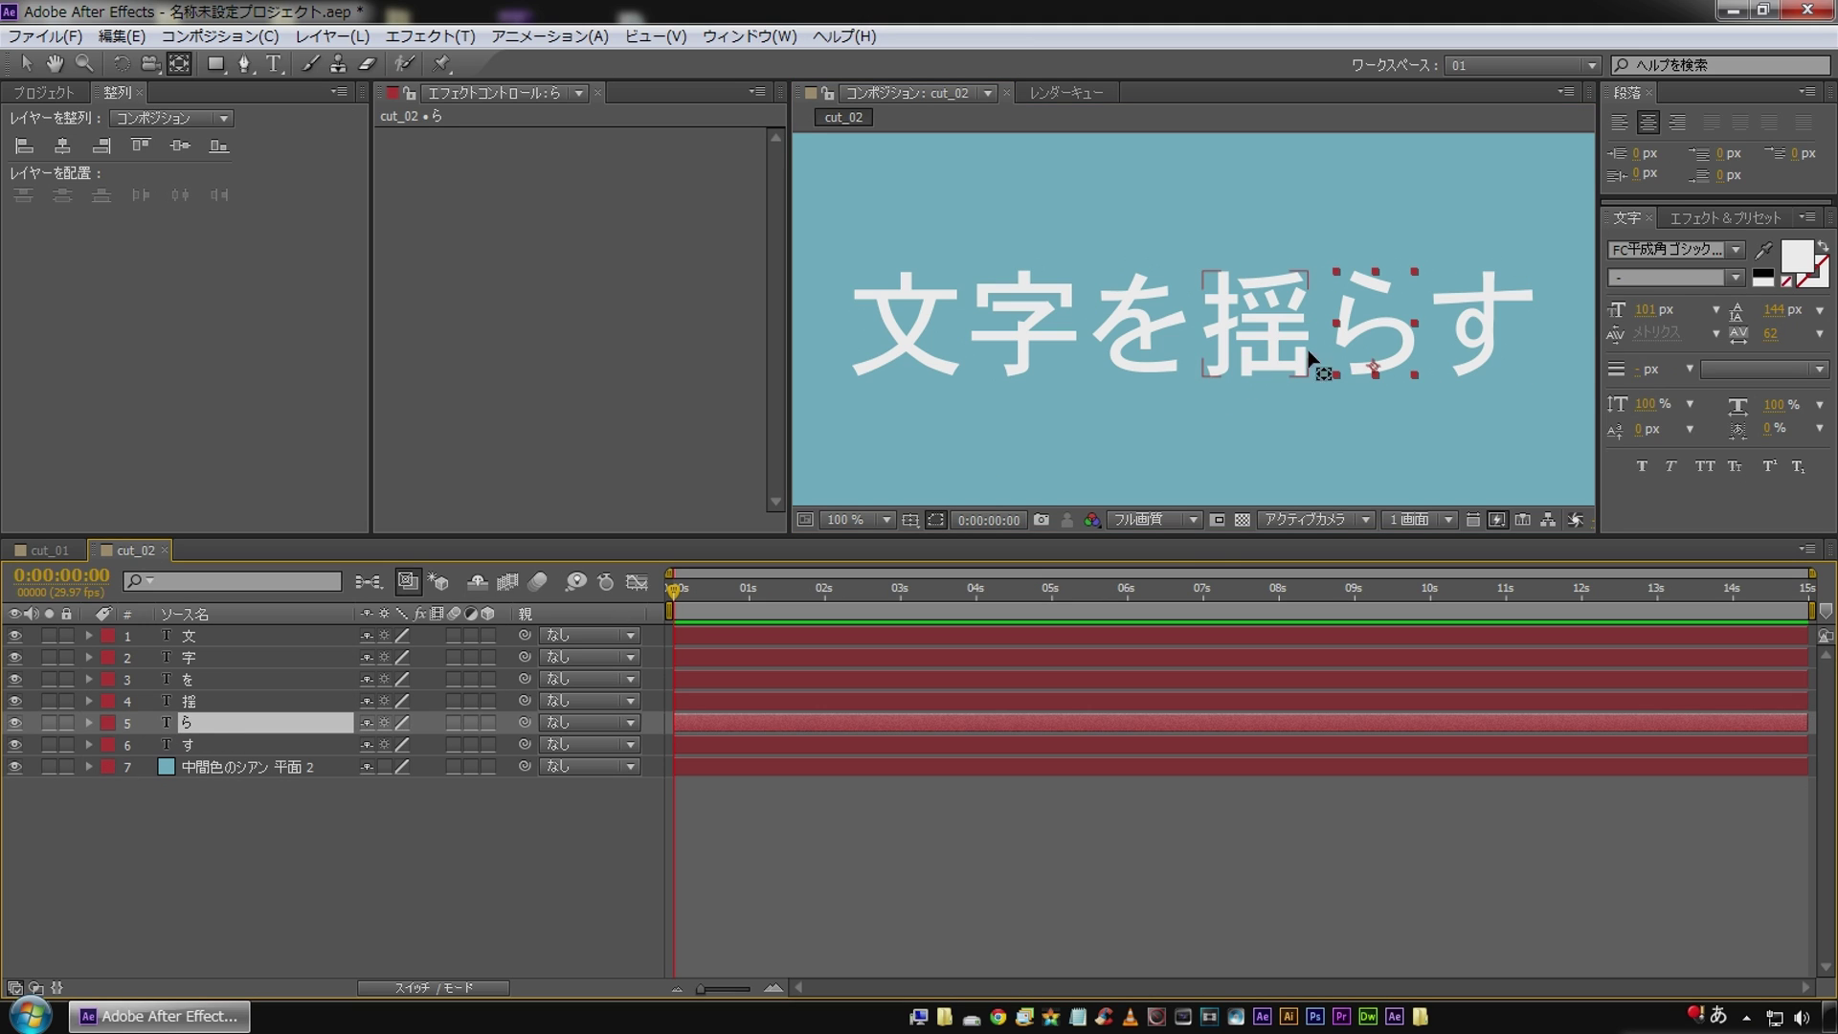
left_click_drag(1375, 369, 1375, 271)
left_click(192, 744)
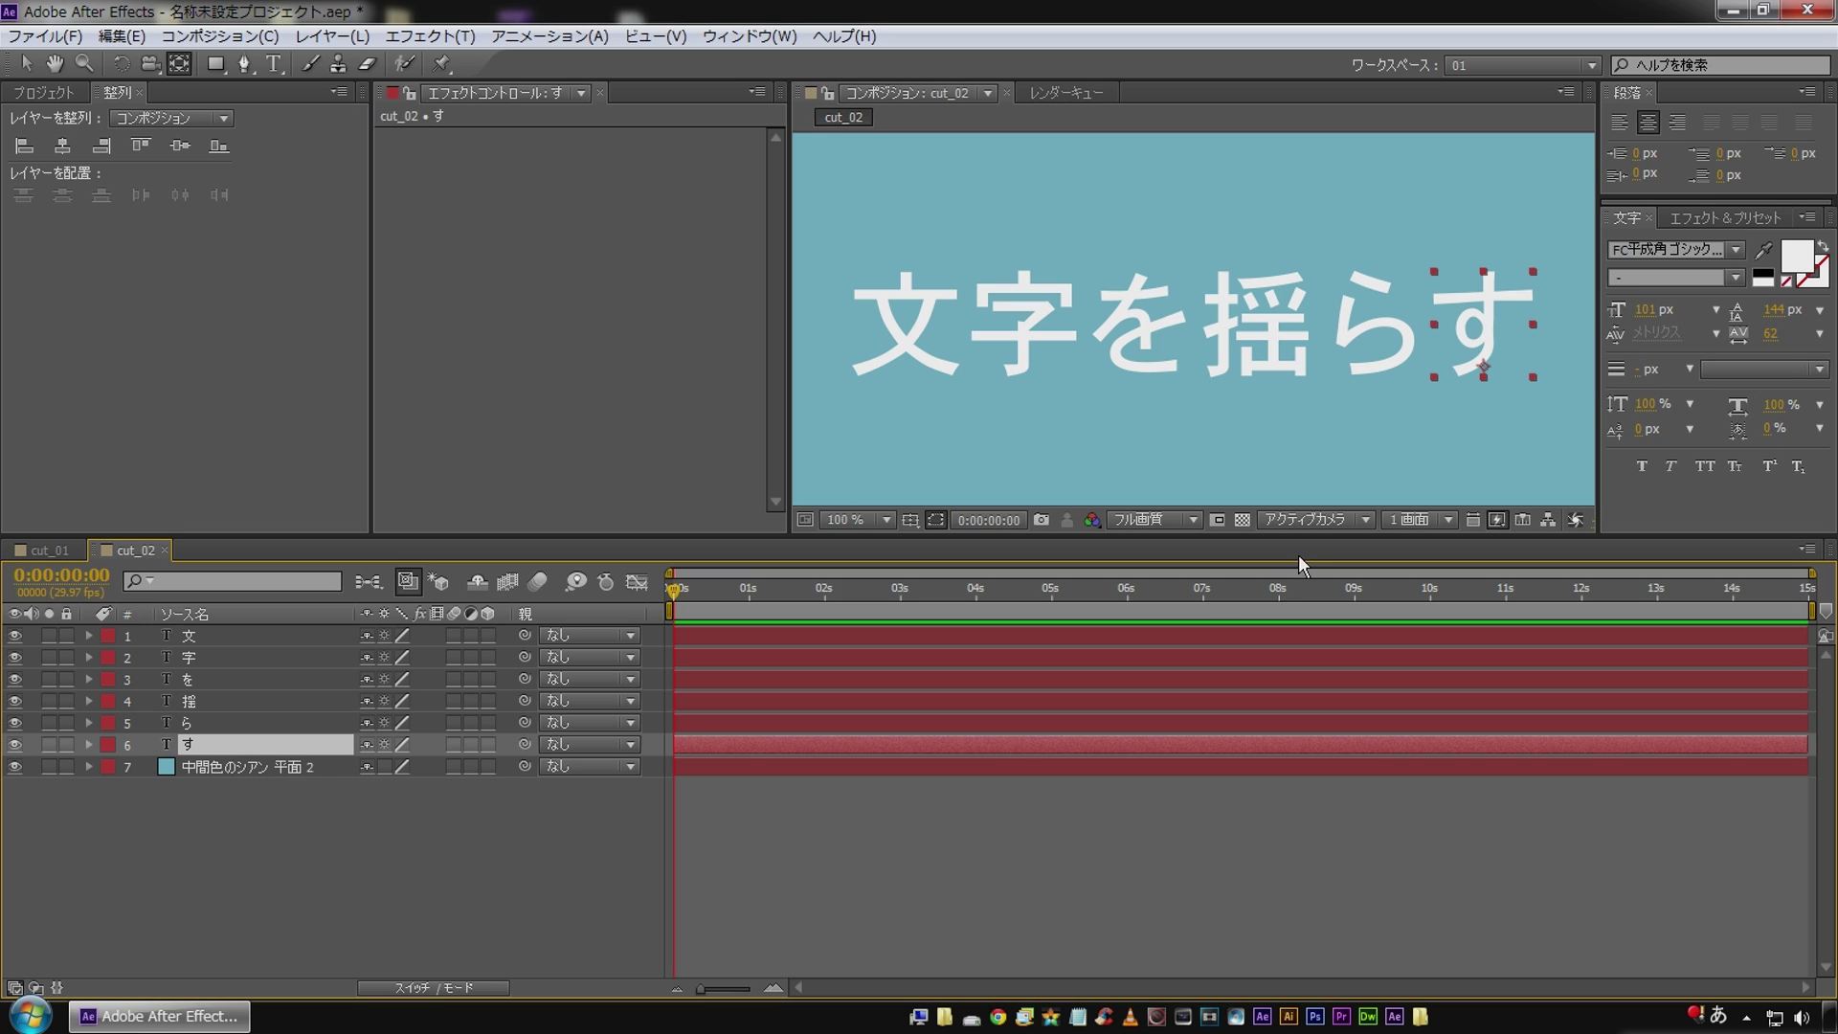
left_click(1489, 371)
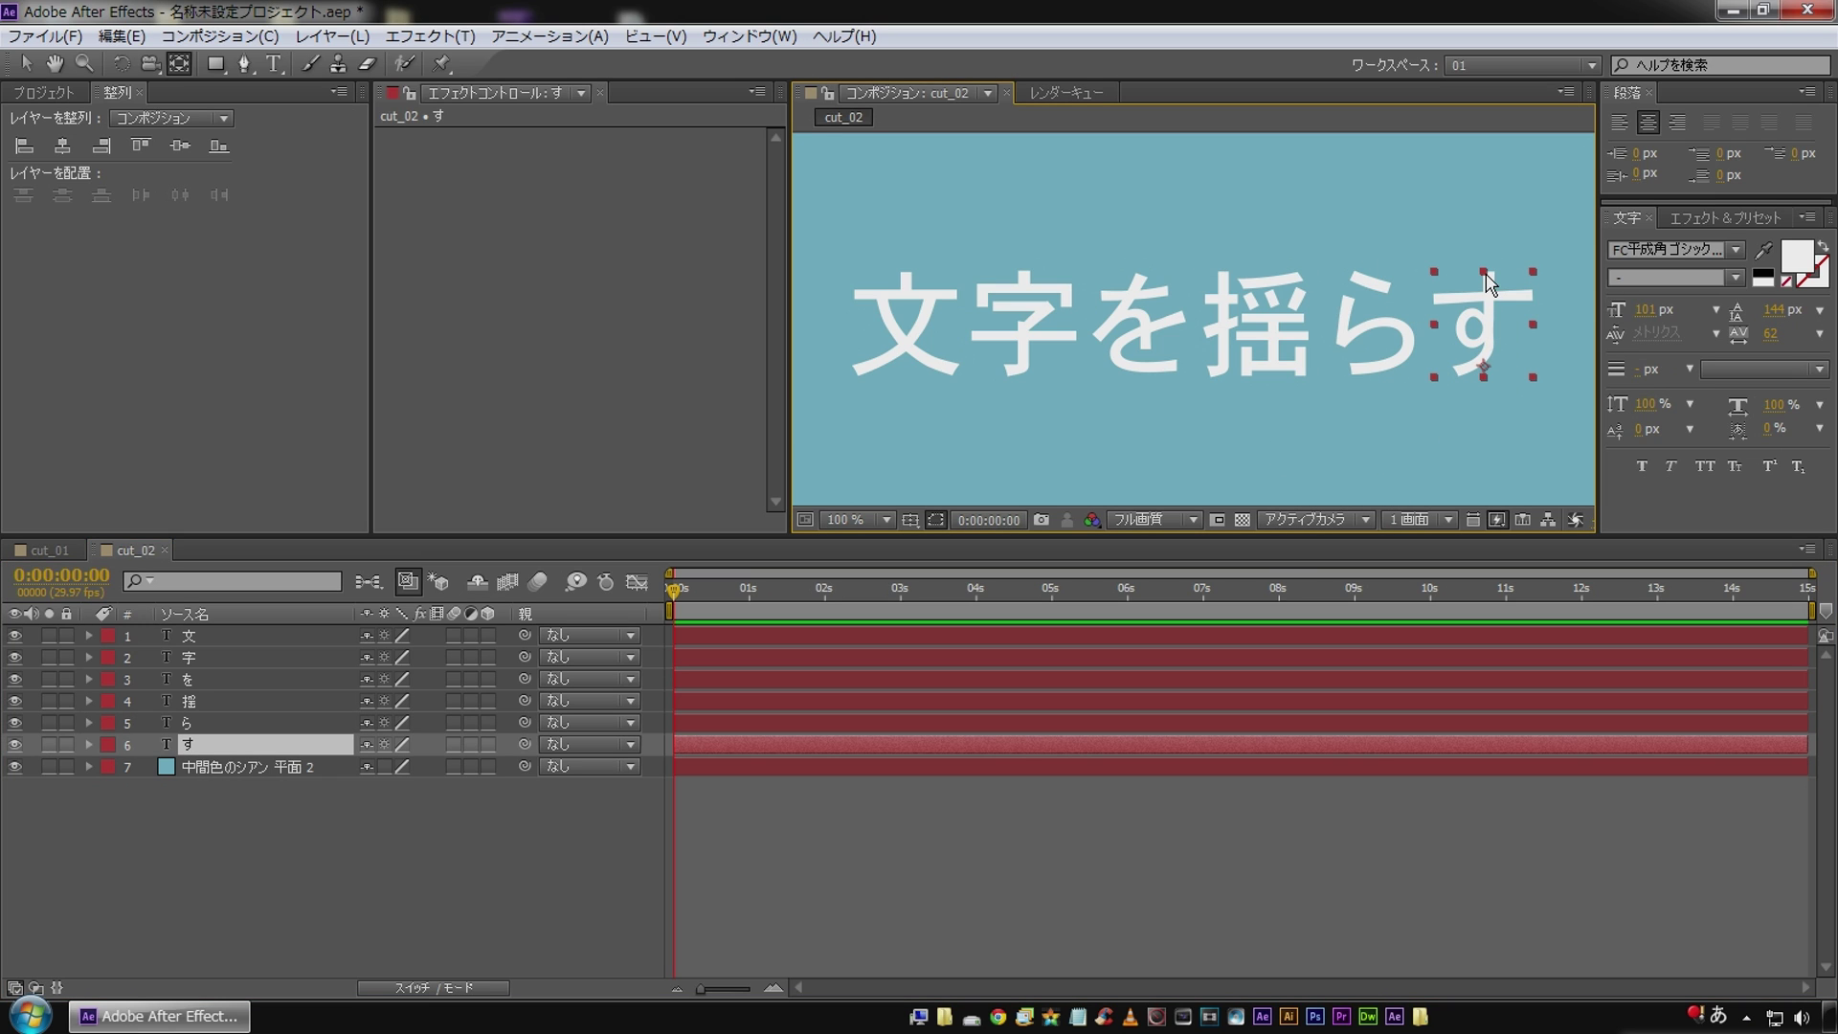
left_click_drag(1486, 372, 1483, 271)
left_click(847, 519)
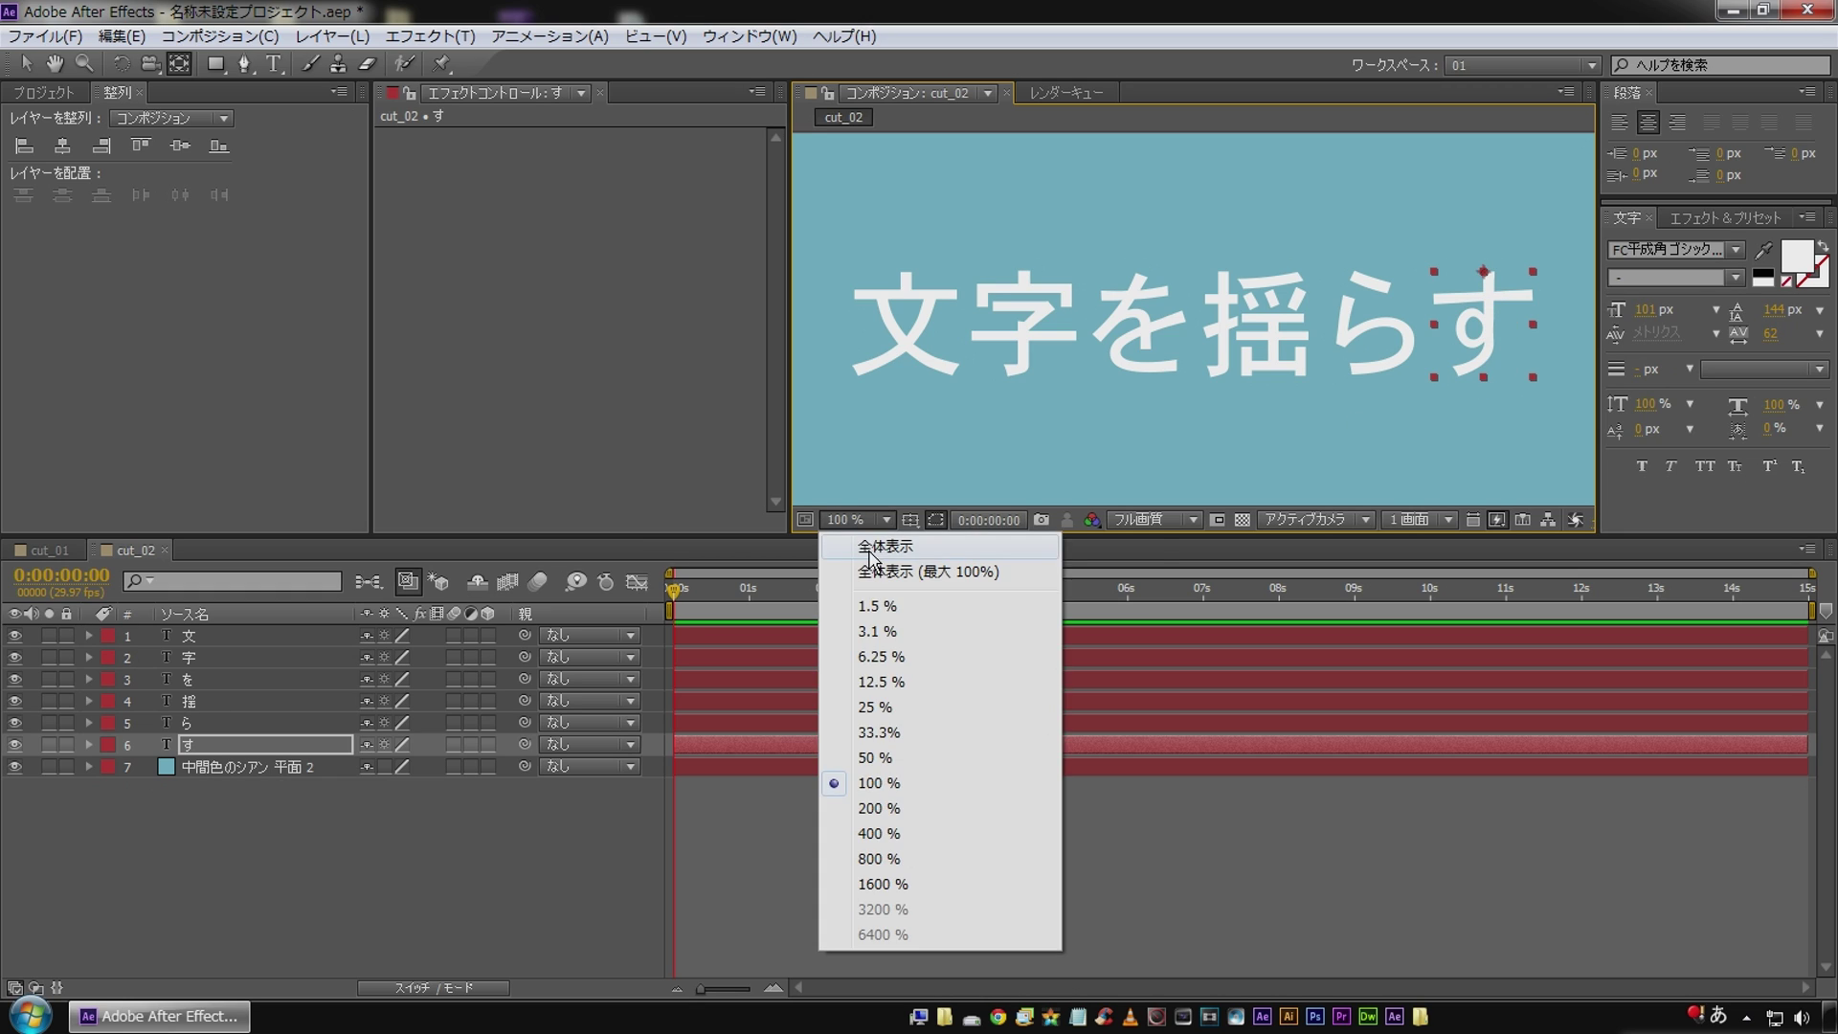
left_click(852, 595)
left_click(408, 892)
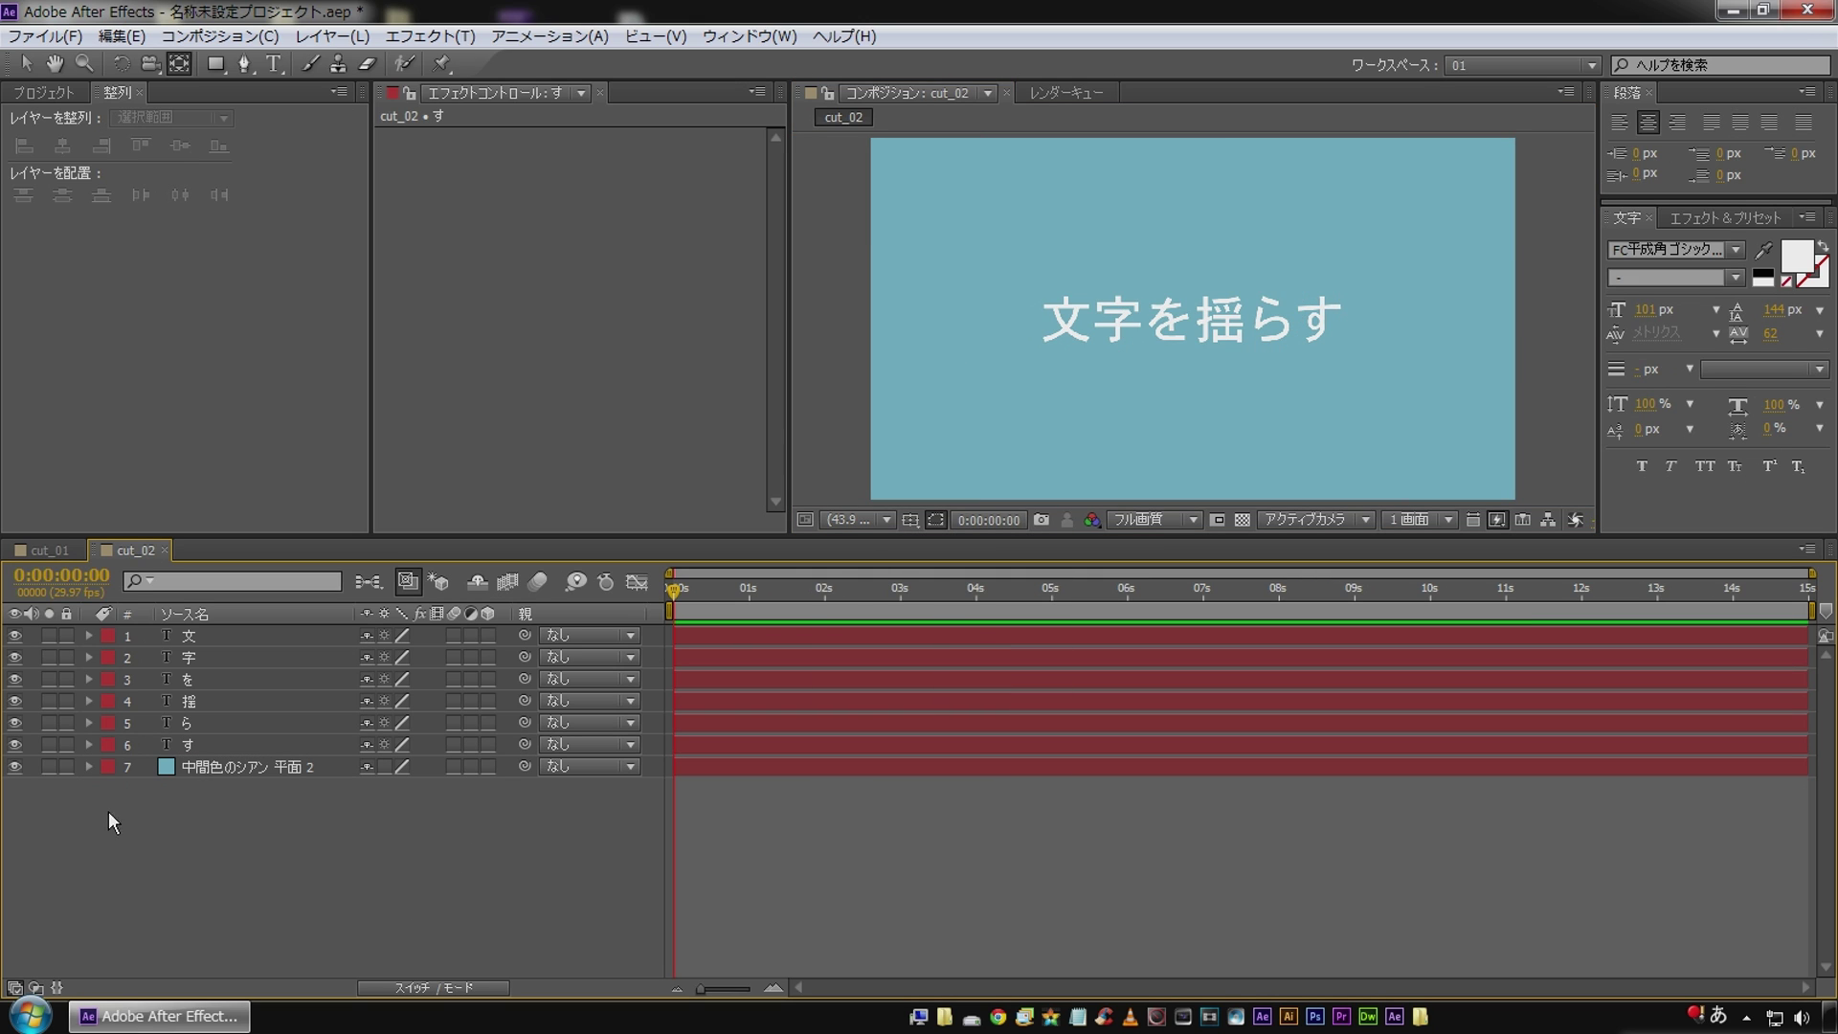
Turn on the 3D switch for all six character layers.
left_click(221, 633)
left_click(198, 744, "shift")
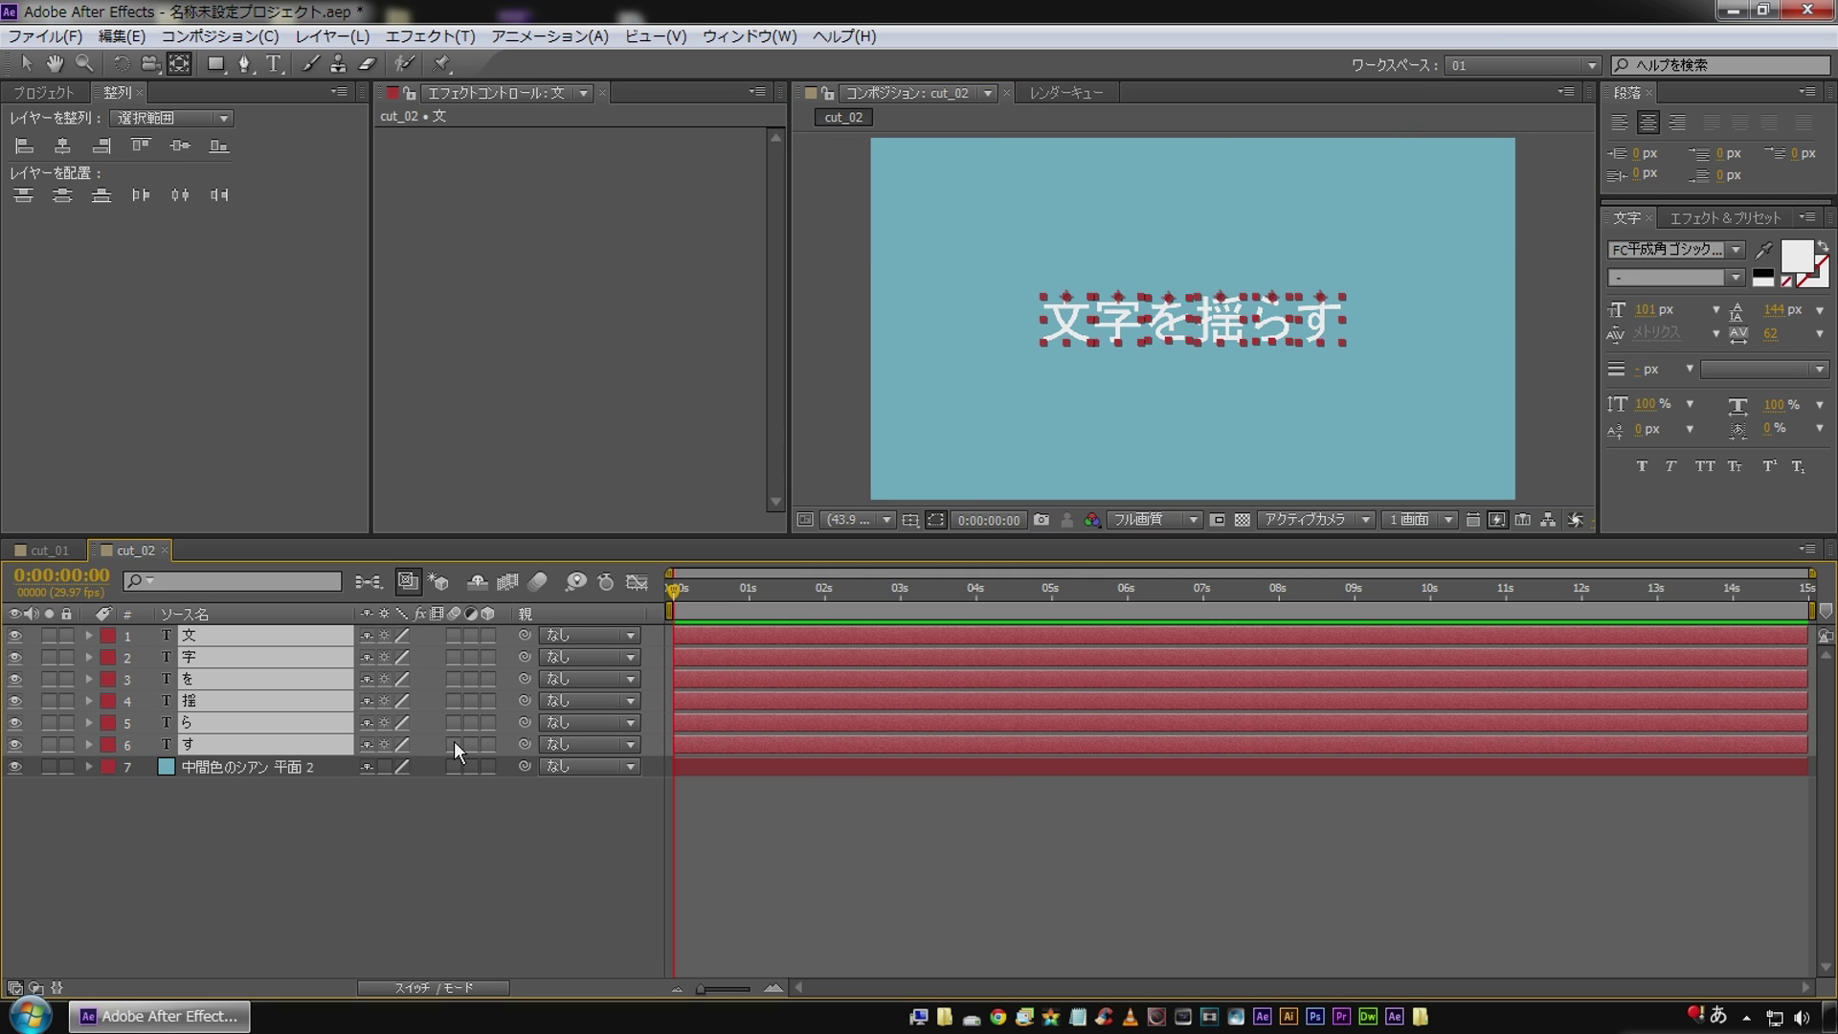
left_click(492, 633)
left_click(490, 828)
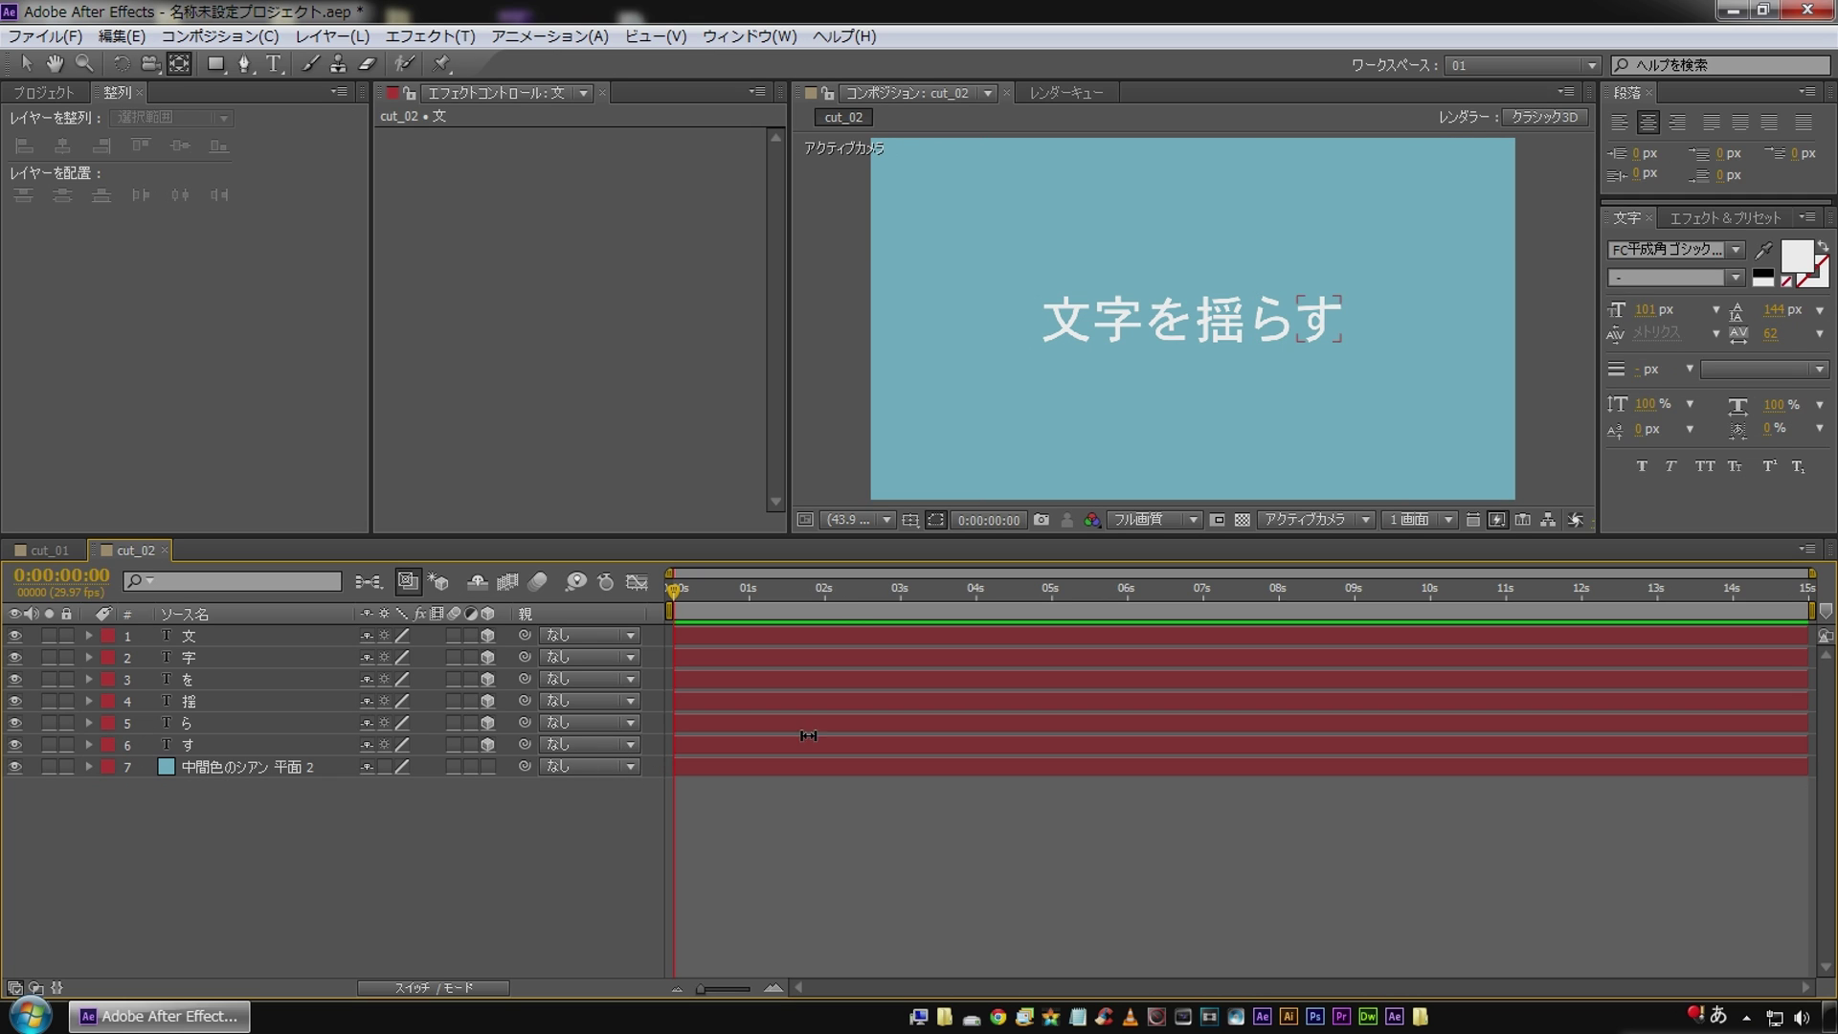
Add X Rotation keyframes at 0:00:02:00 on all six character layers and show only those rows.
left_click(824, 596)
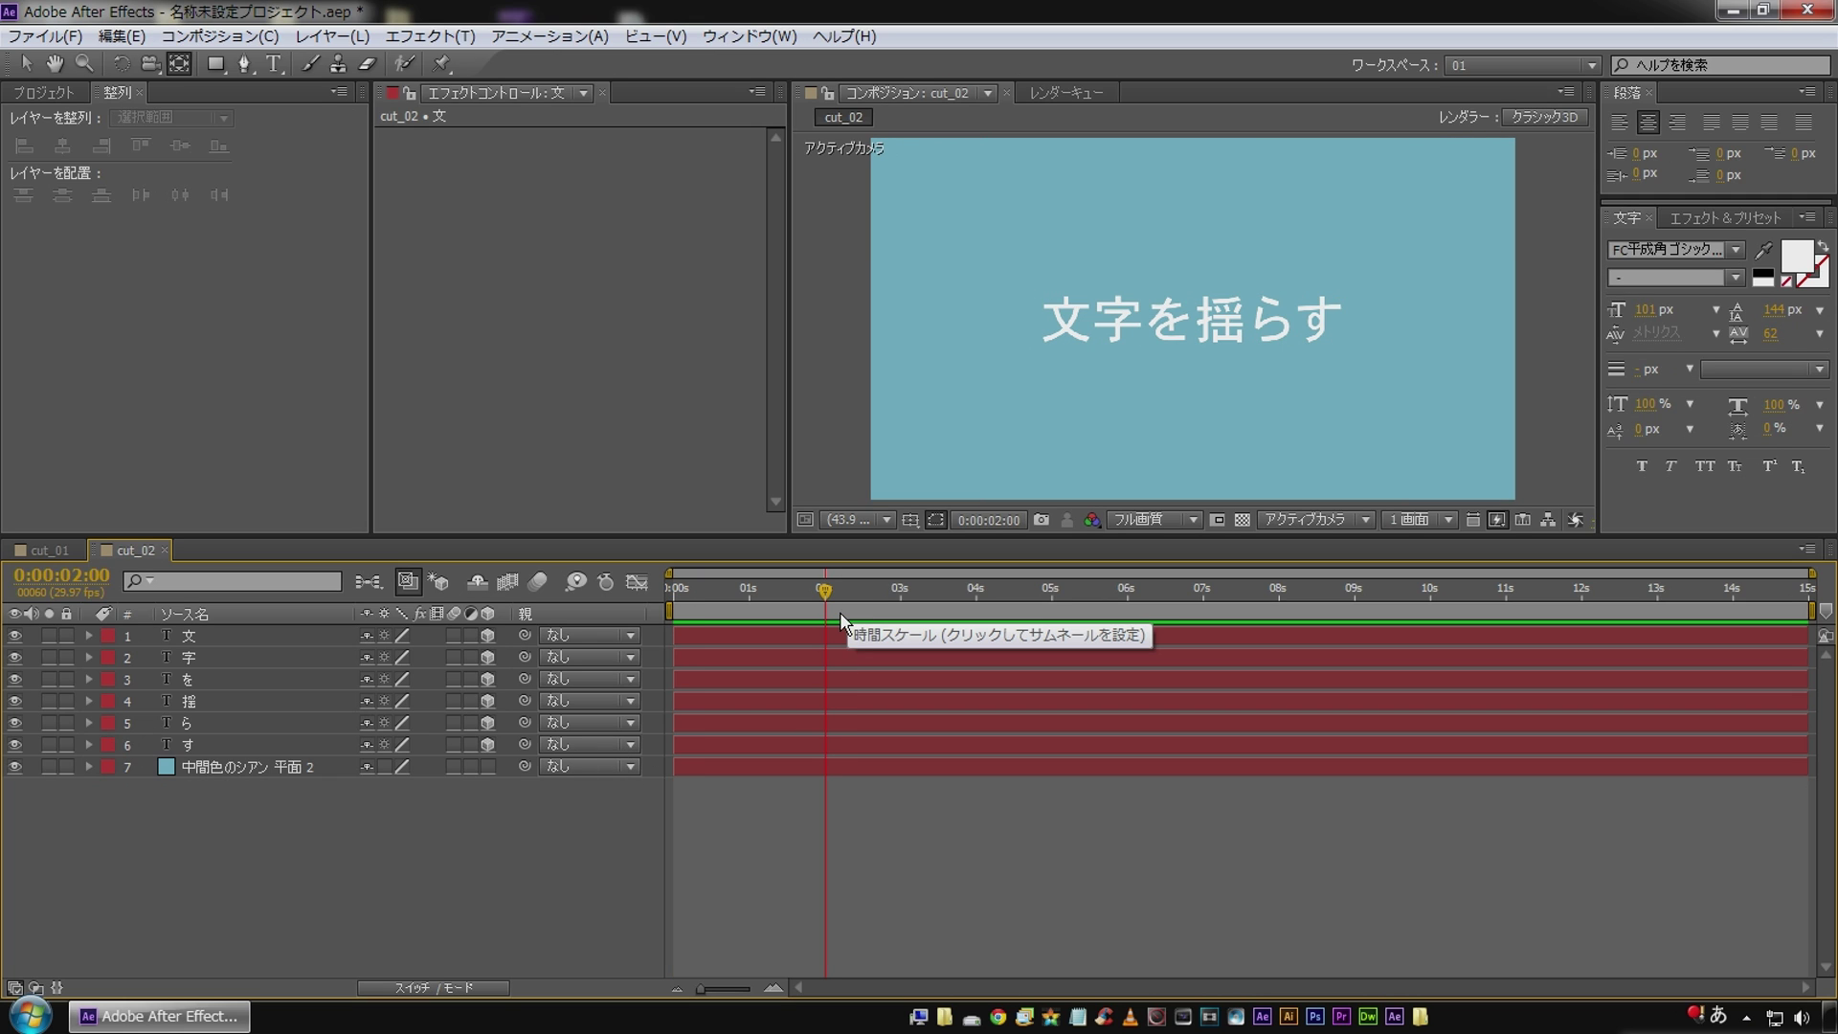
left_click(226, 637)
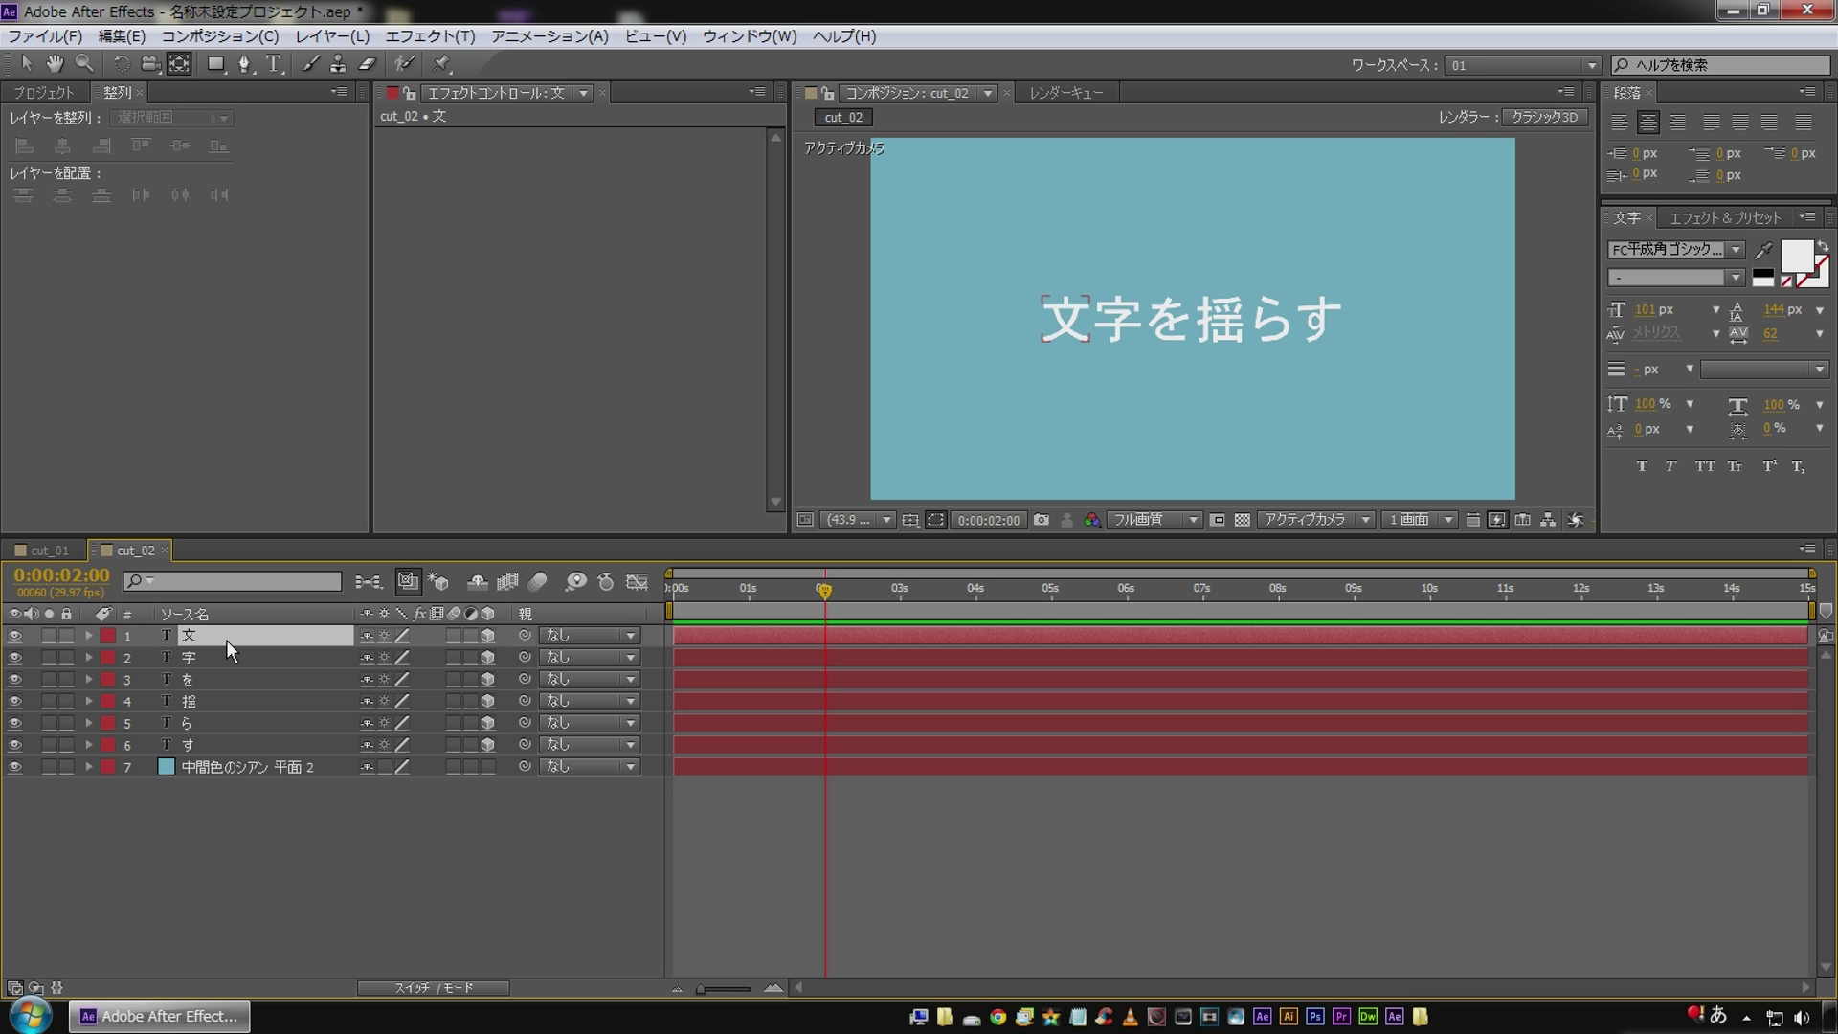
left_click(231, 743, "shift")
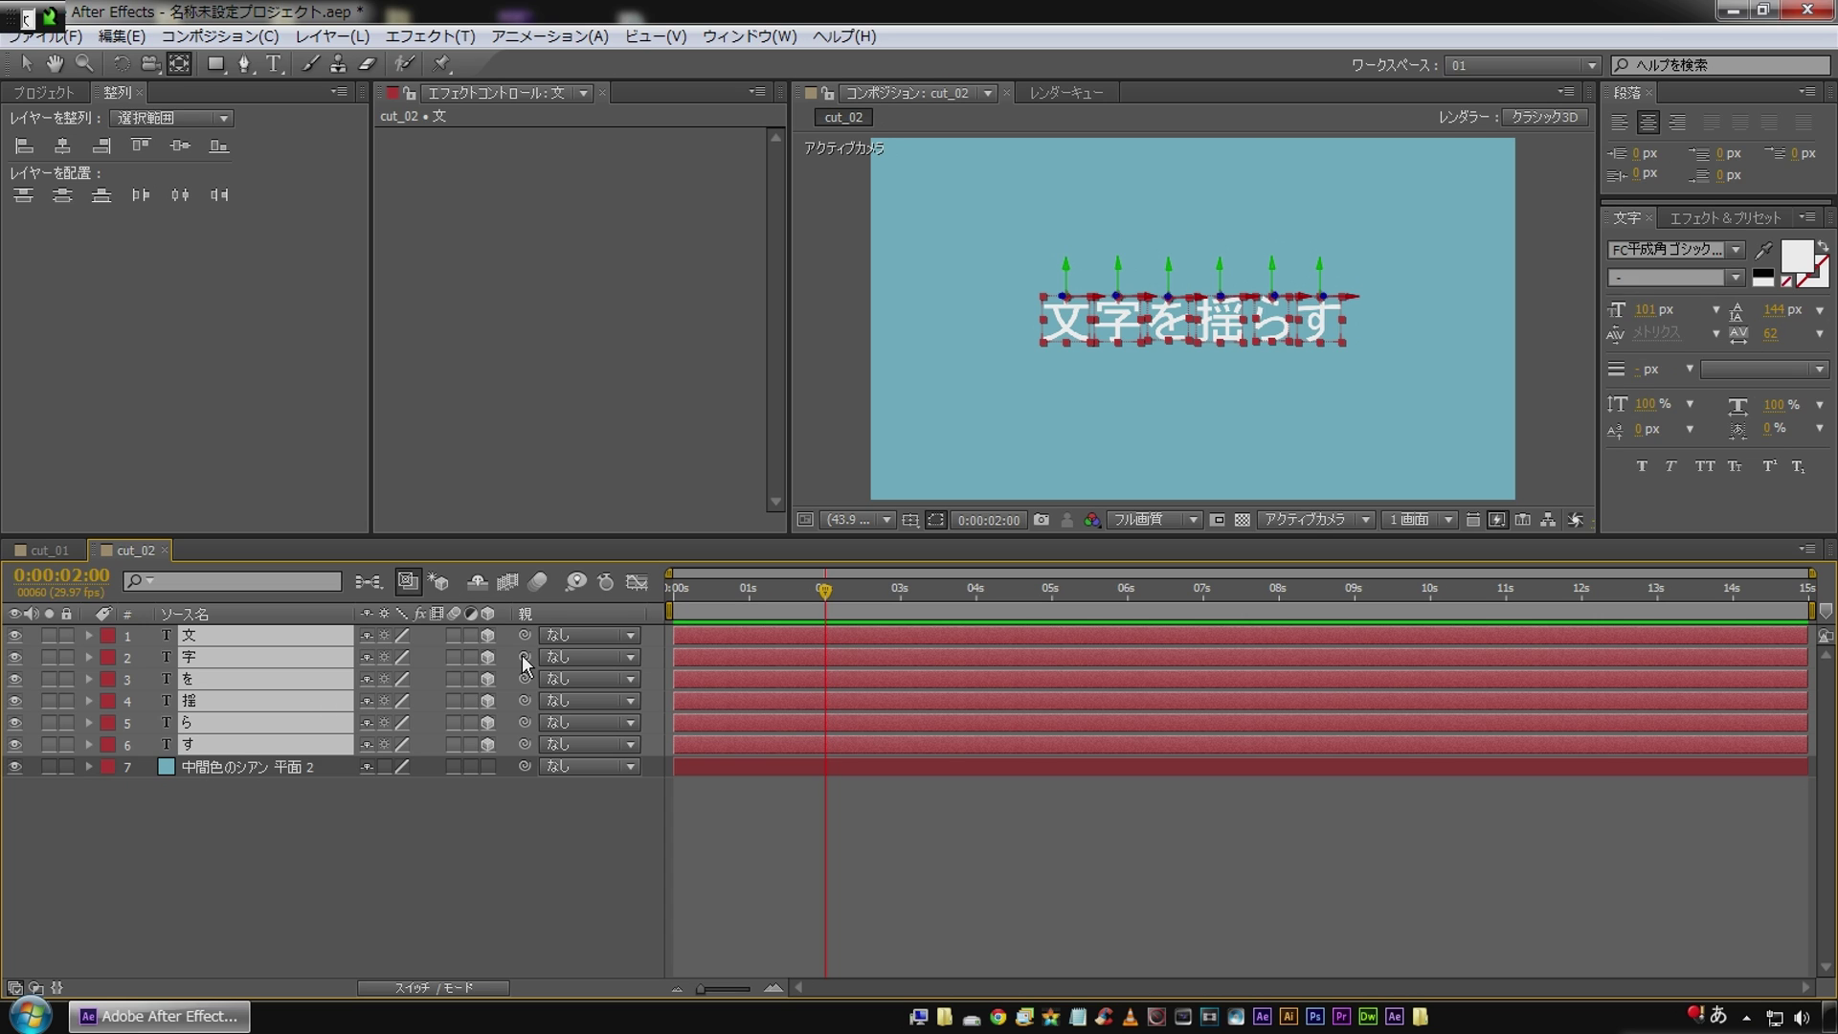
key("r")
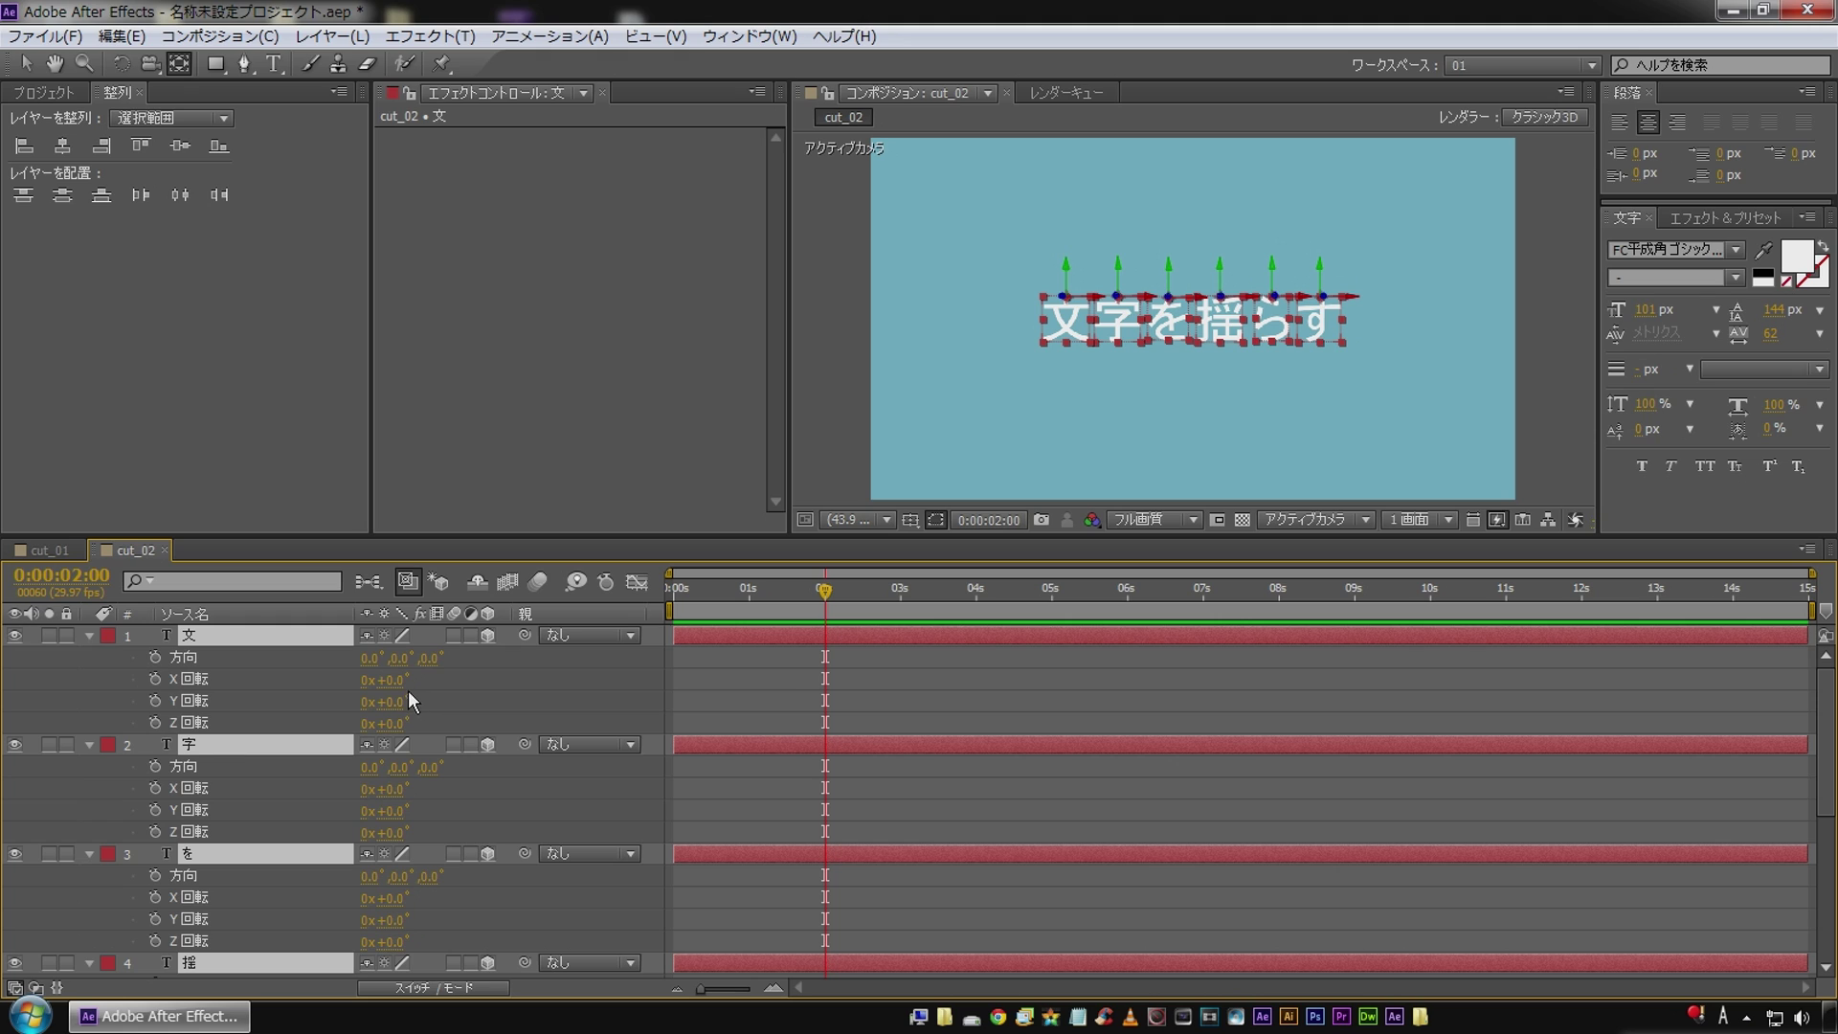
left_click(155, 680)
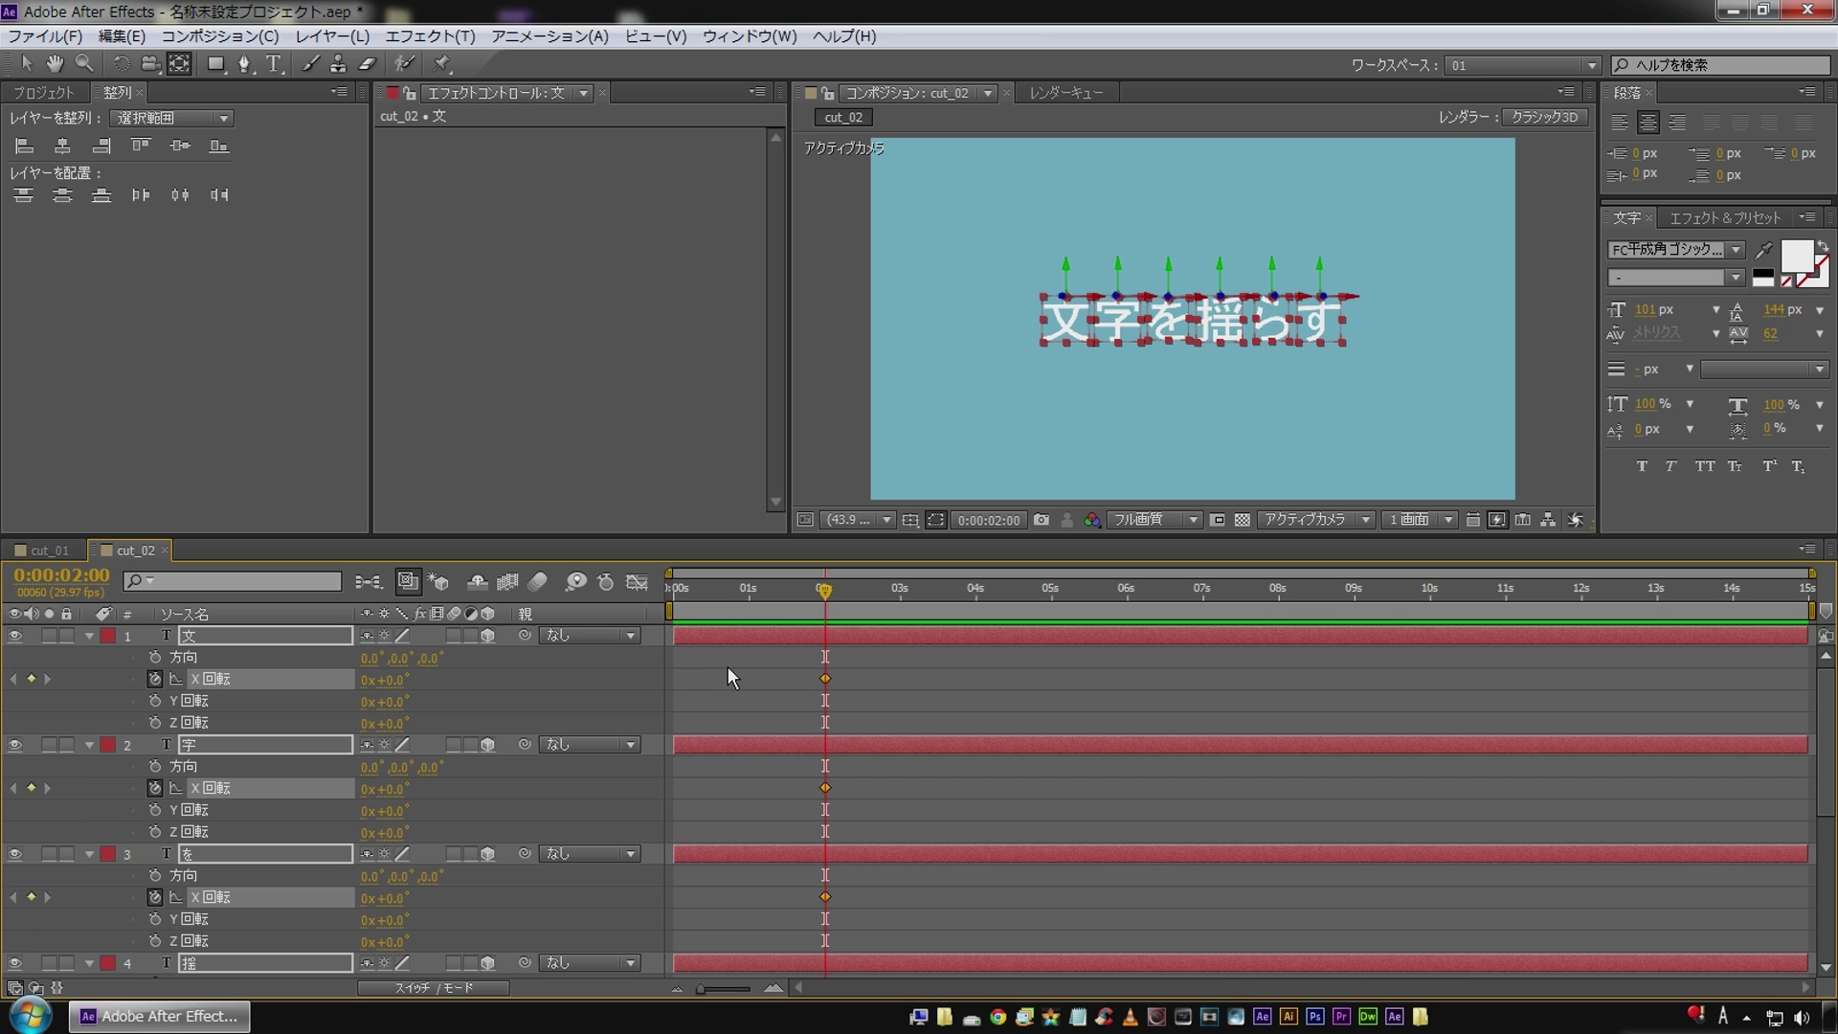
key("u")
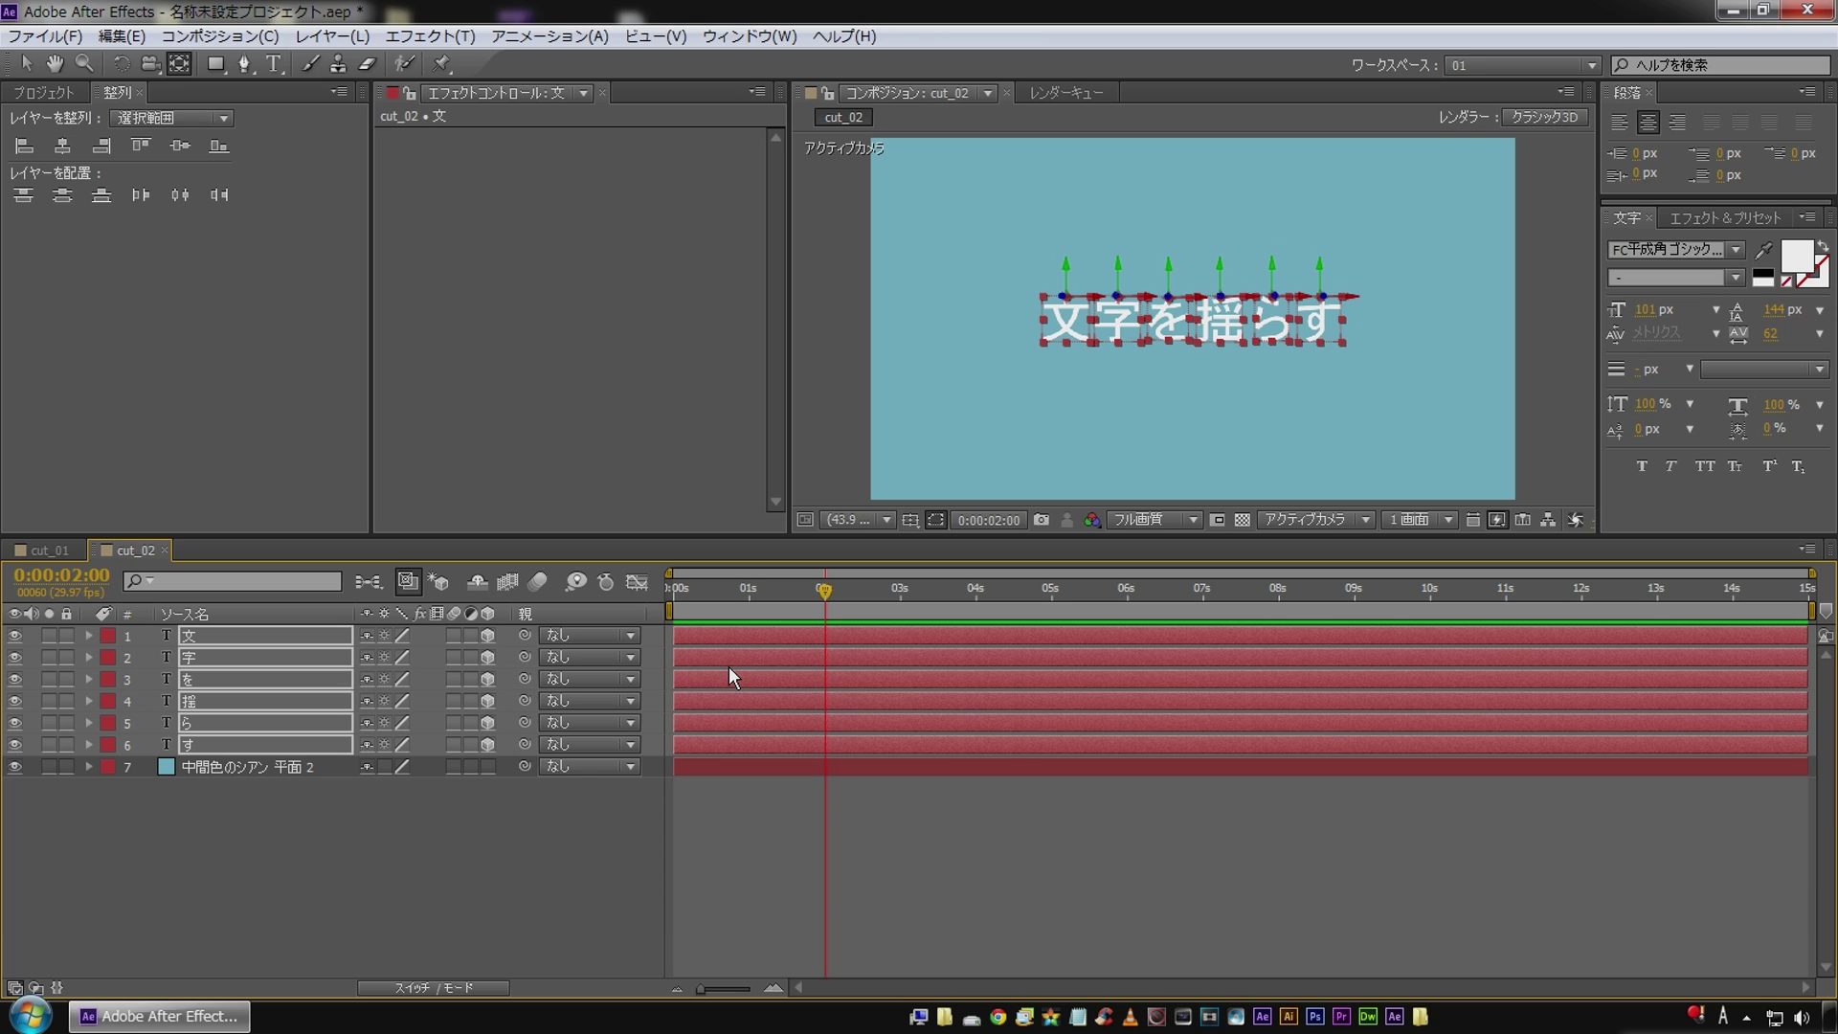
key("u")
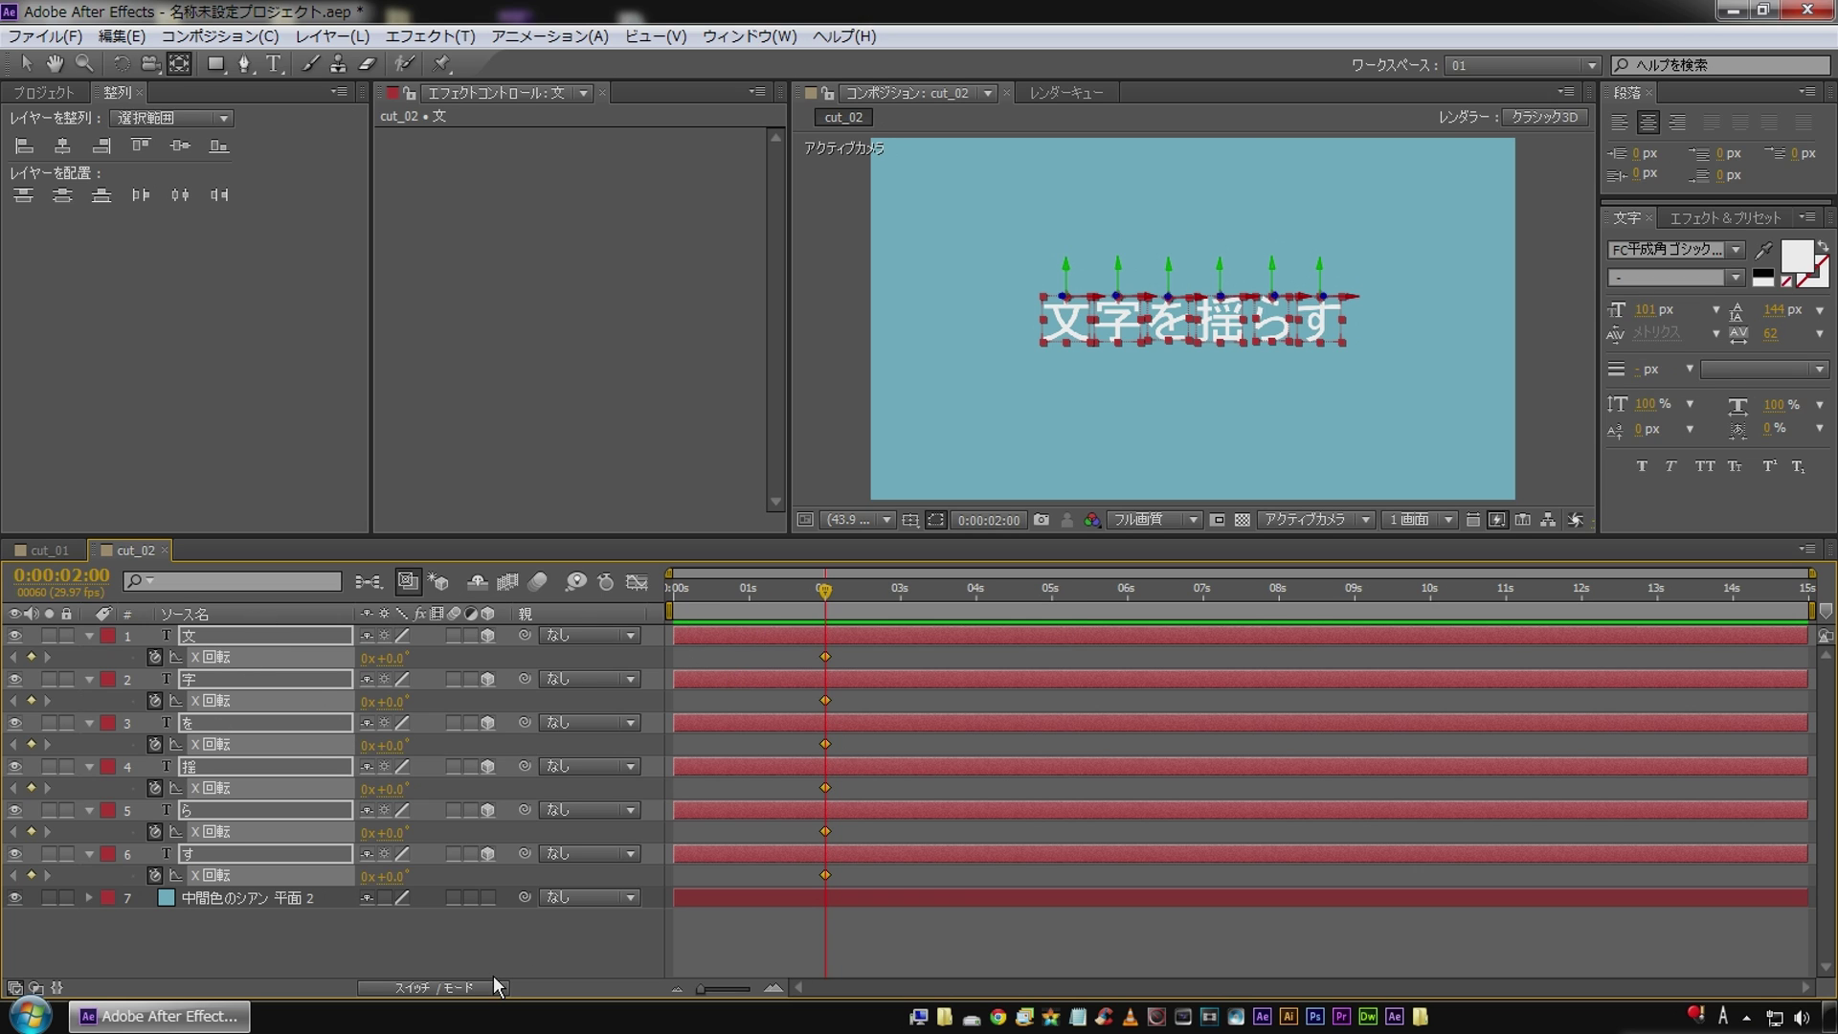
left_click(498, 950)
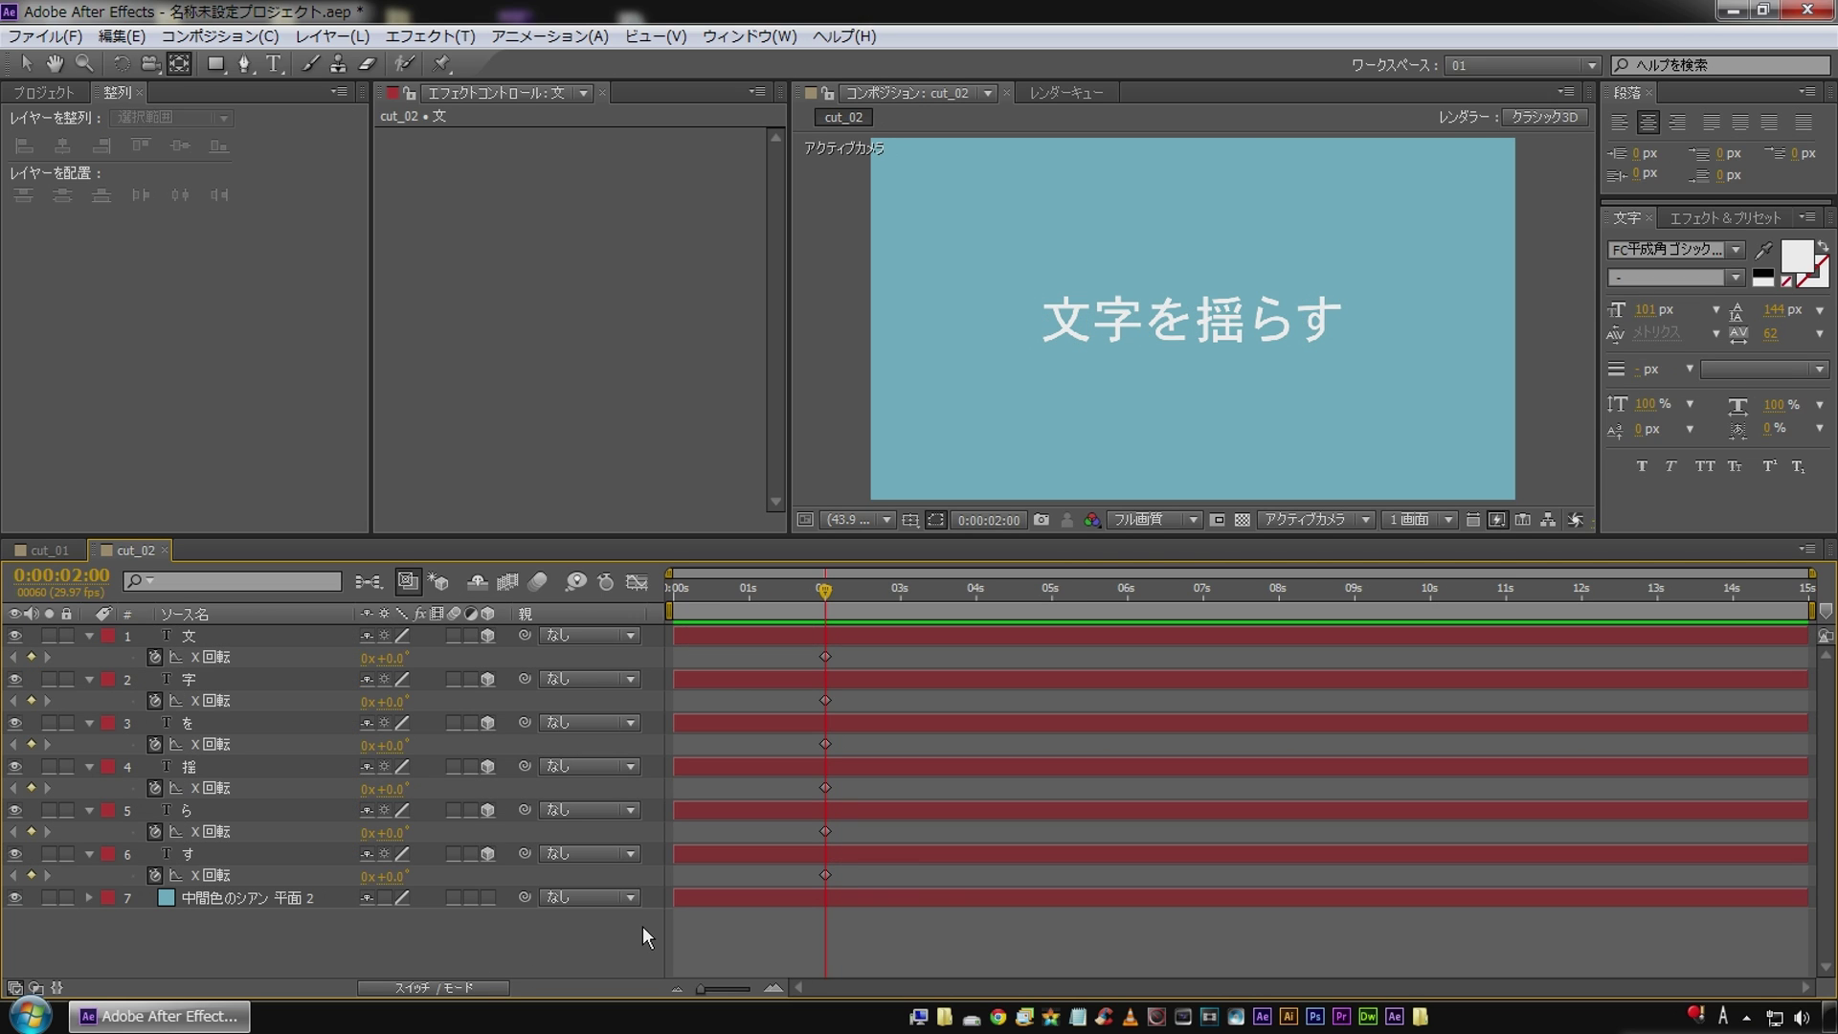
Keyframe 文's X Rotation at 2:10, 2:20 and 3:00, tilting forward, back, then toward upright.
key("shift+Page_Down")
left_click_drag(390, 660, 482, 648)
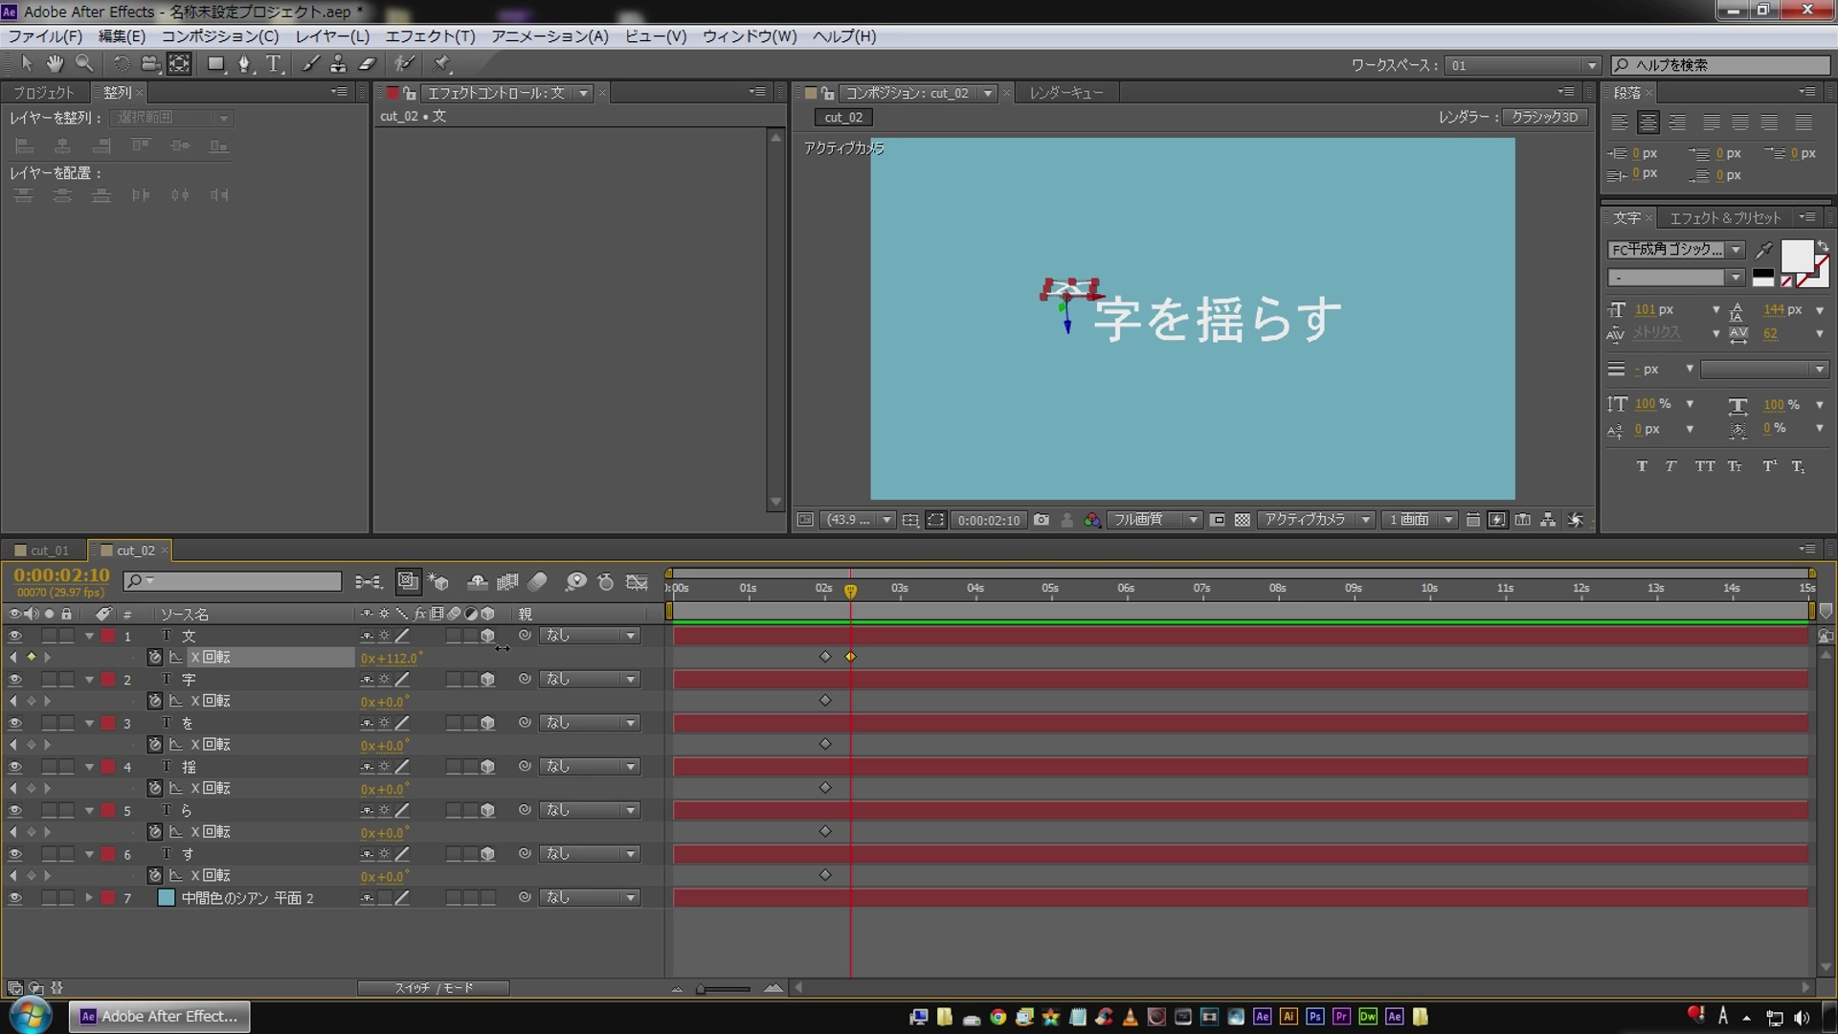
left_click(502, 636)
key("shift+Page_Down")
left_click_drag(388, 657, 198, 655)
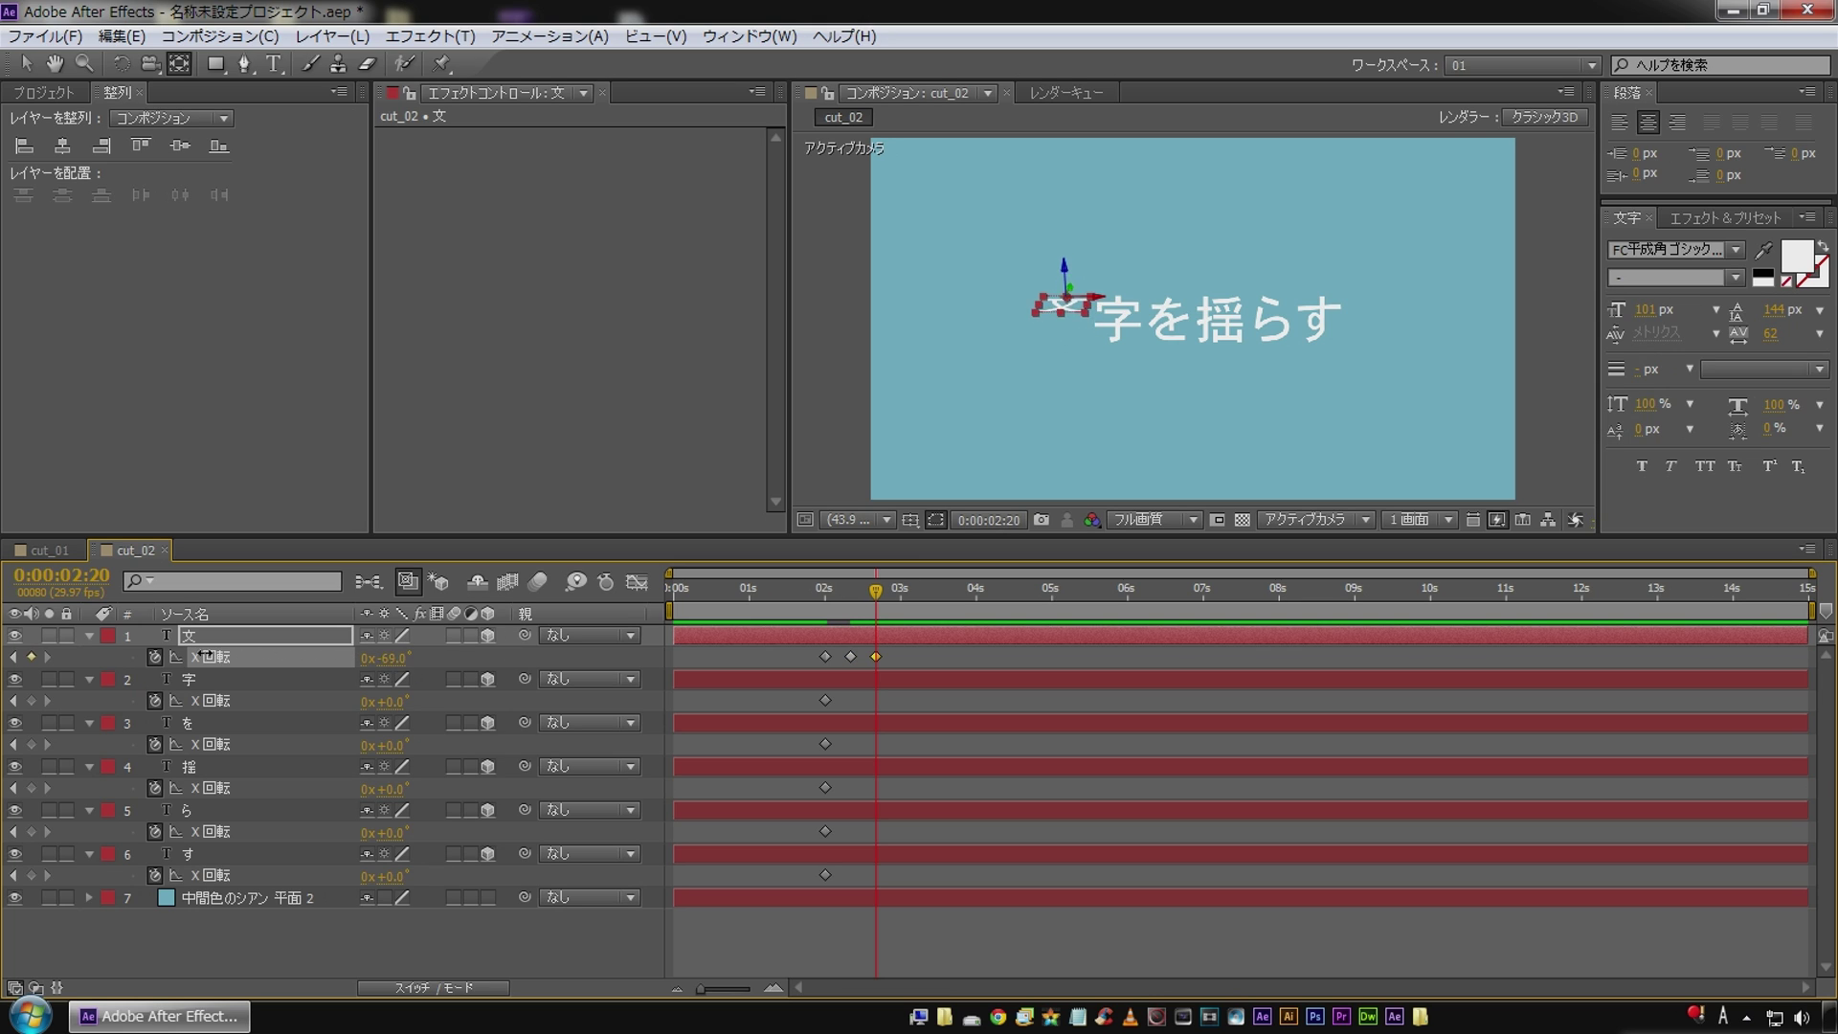
key("shift+Page_Down")
left_click_drag(375, 660, 541, 670)
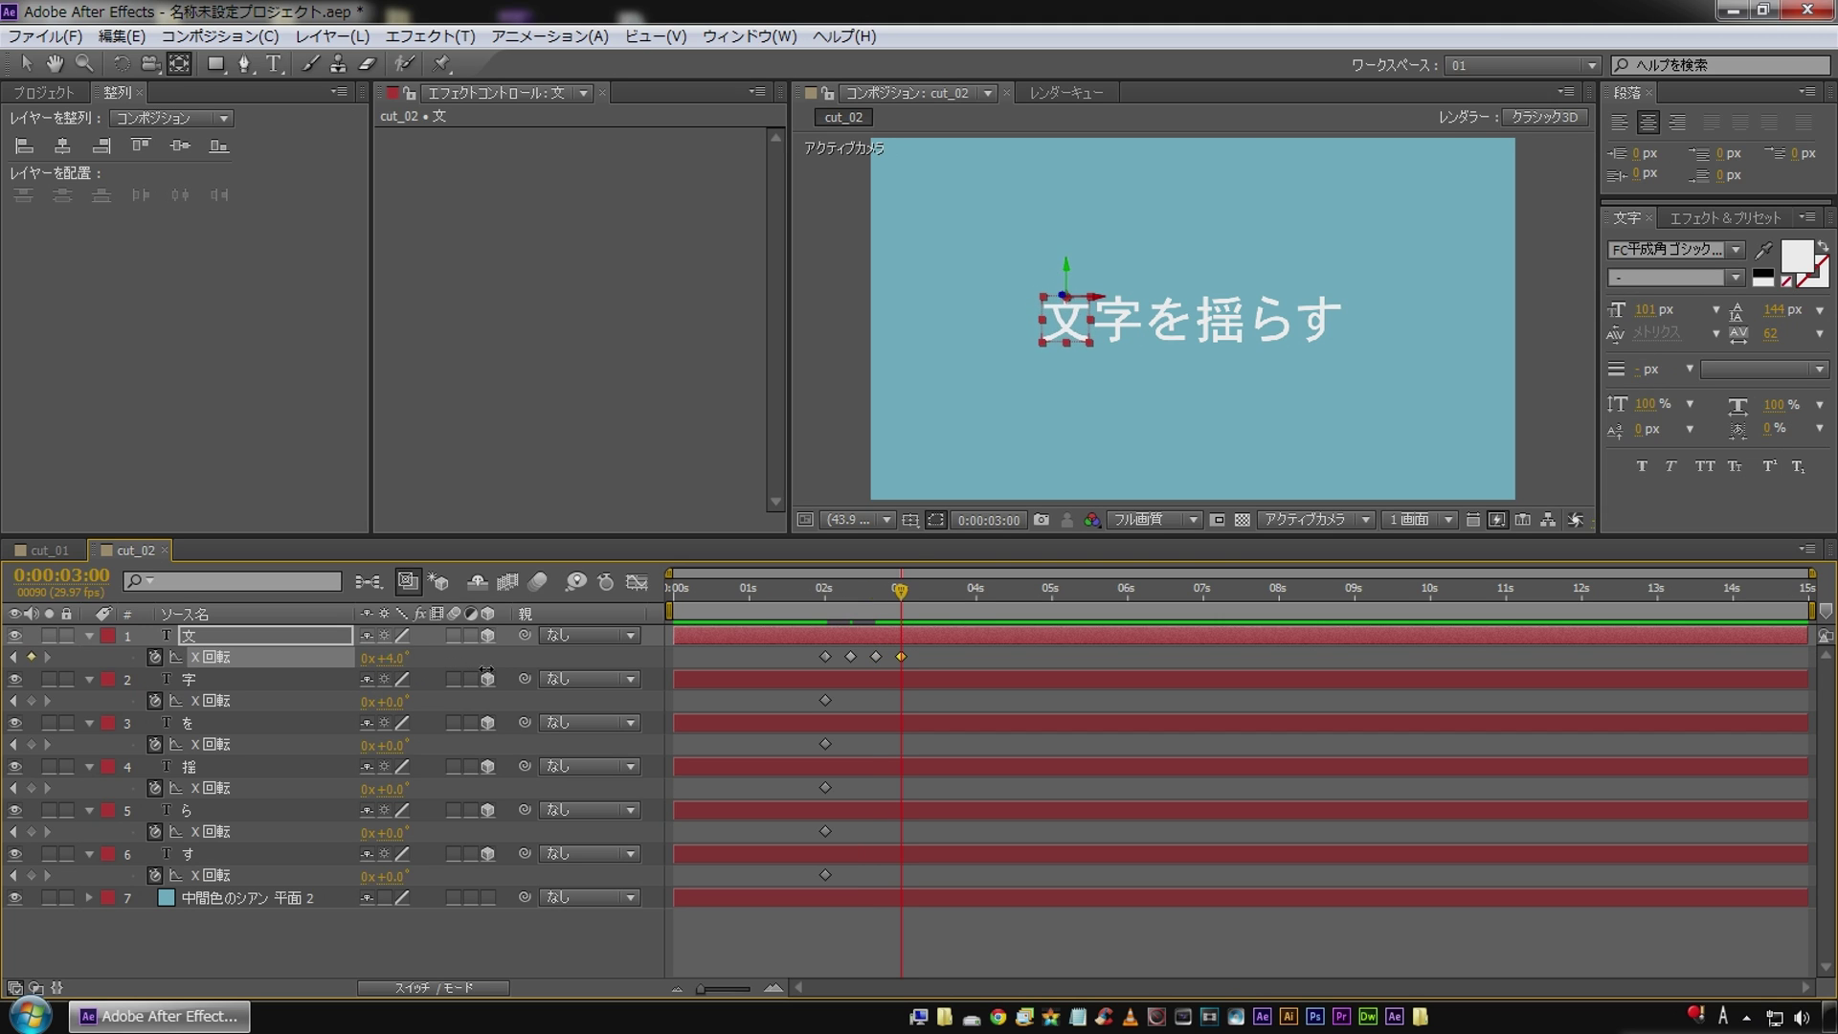
Give 文 a smaller tilt at 3:10, set 0° at 3:20, and Easy Ease its keyframes.
key("shift+Page_Down")
left_click_drag(400, 660, 311, 674)
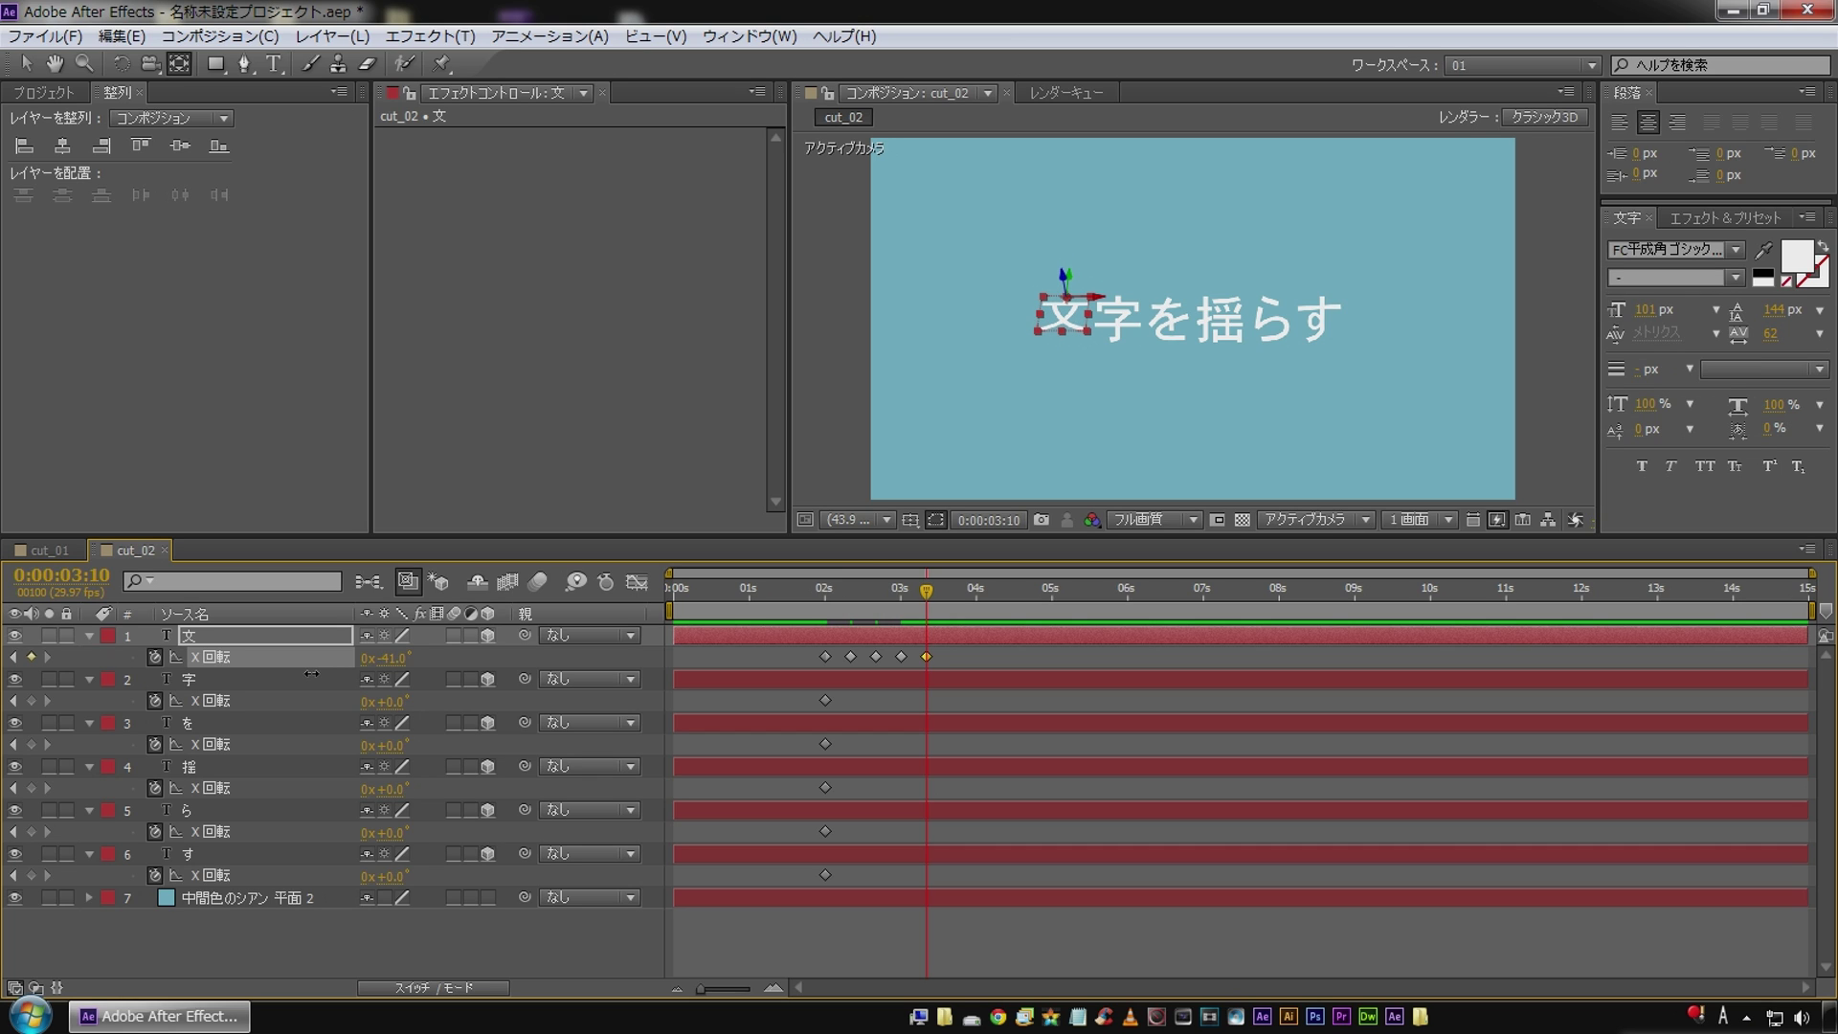
key("shift+Page_Down")
left_click(383, 659)
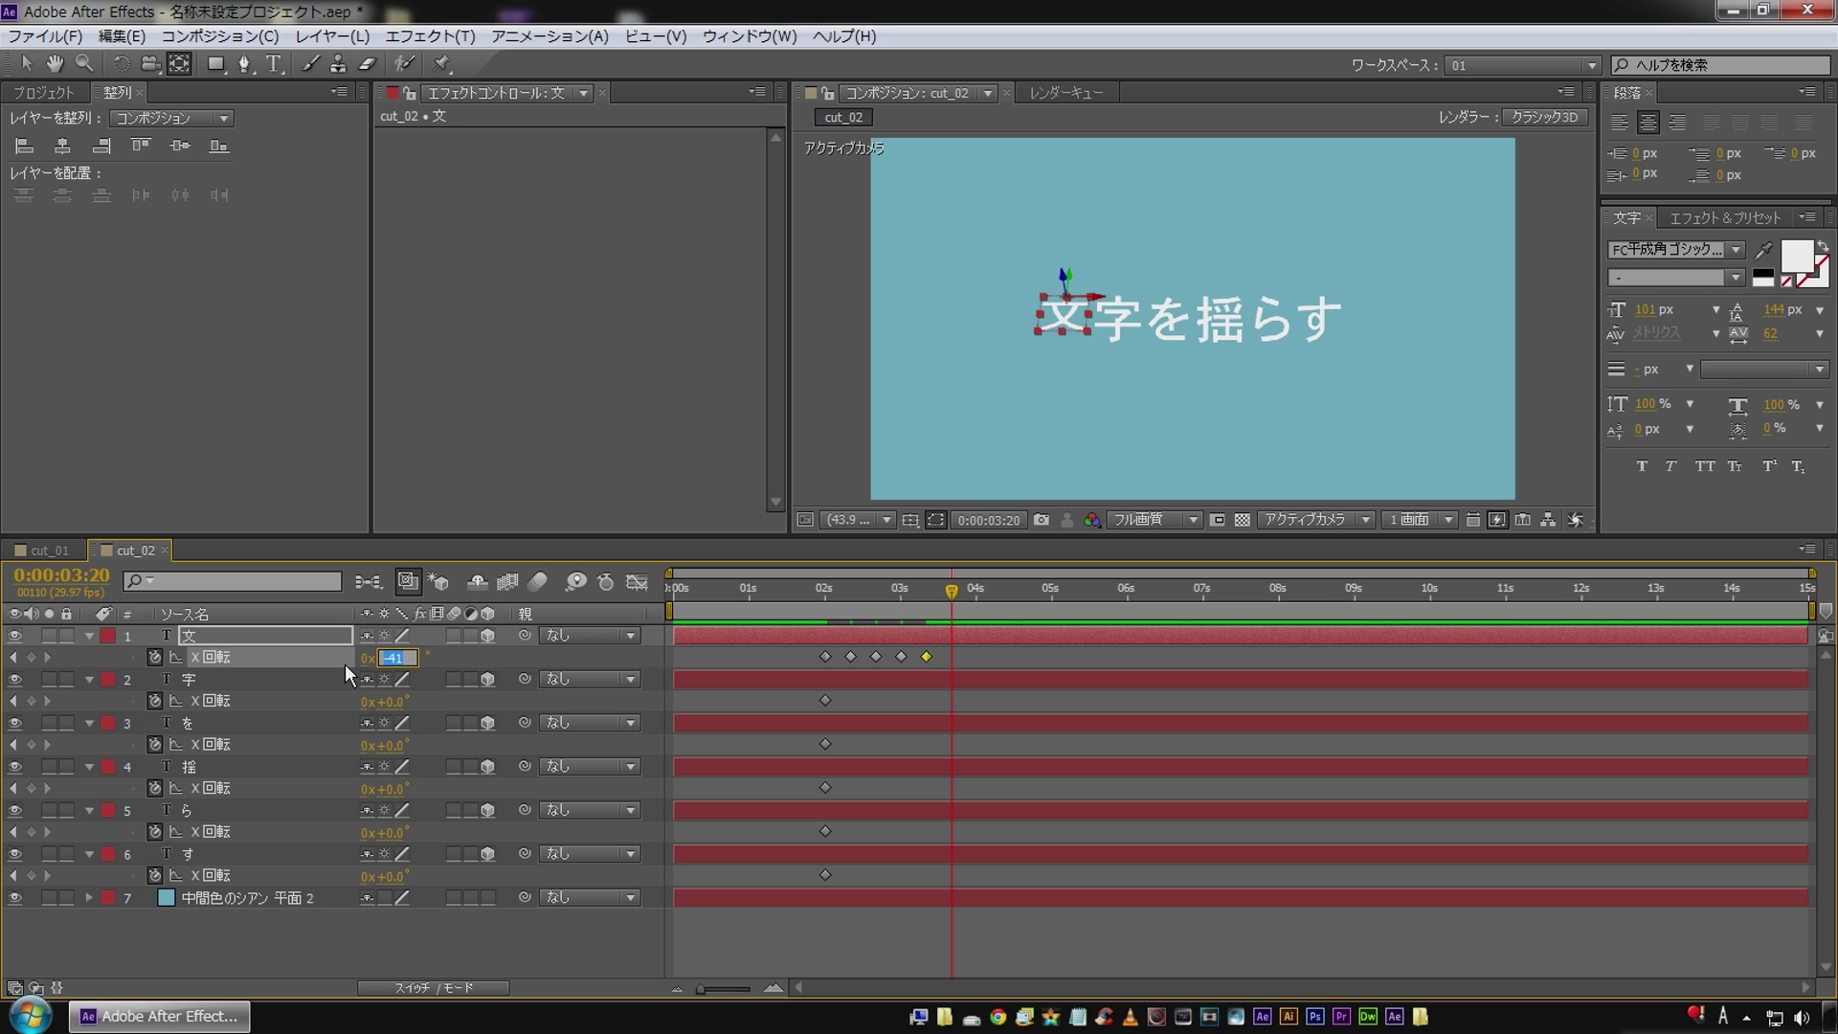
type("0")
key("Return")
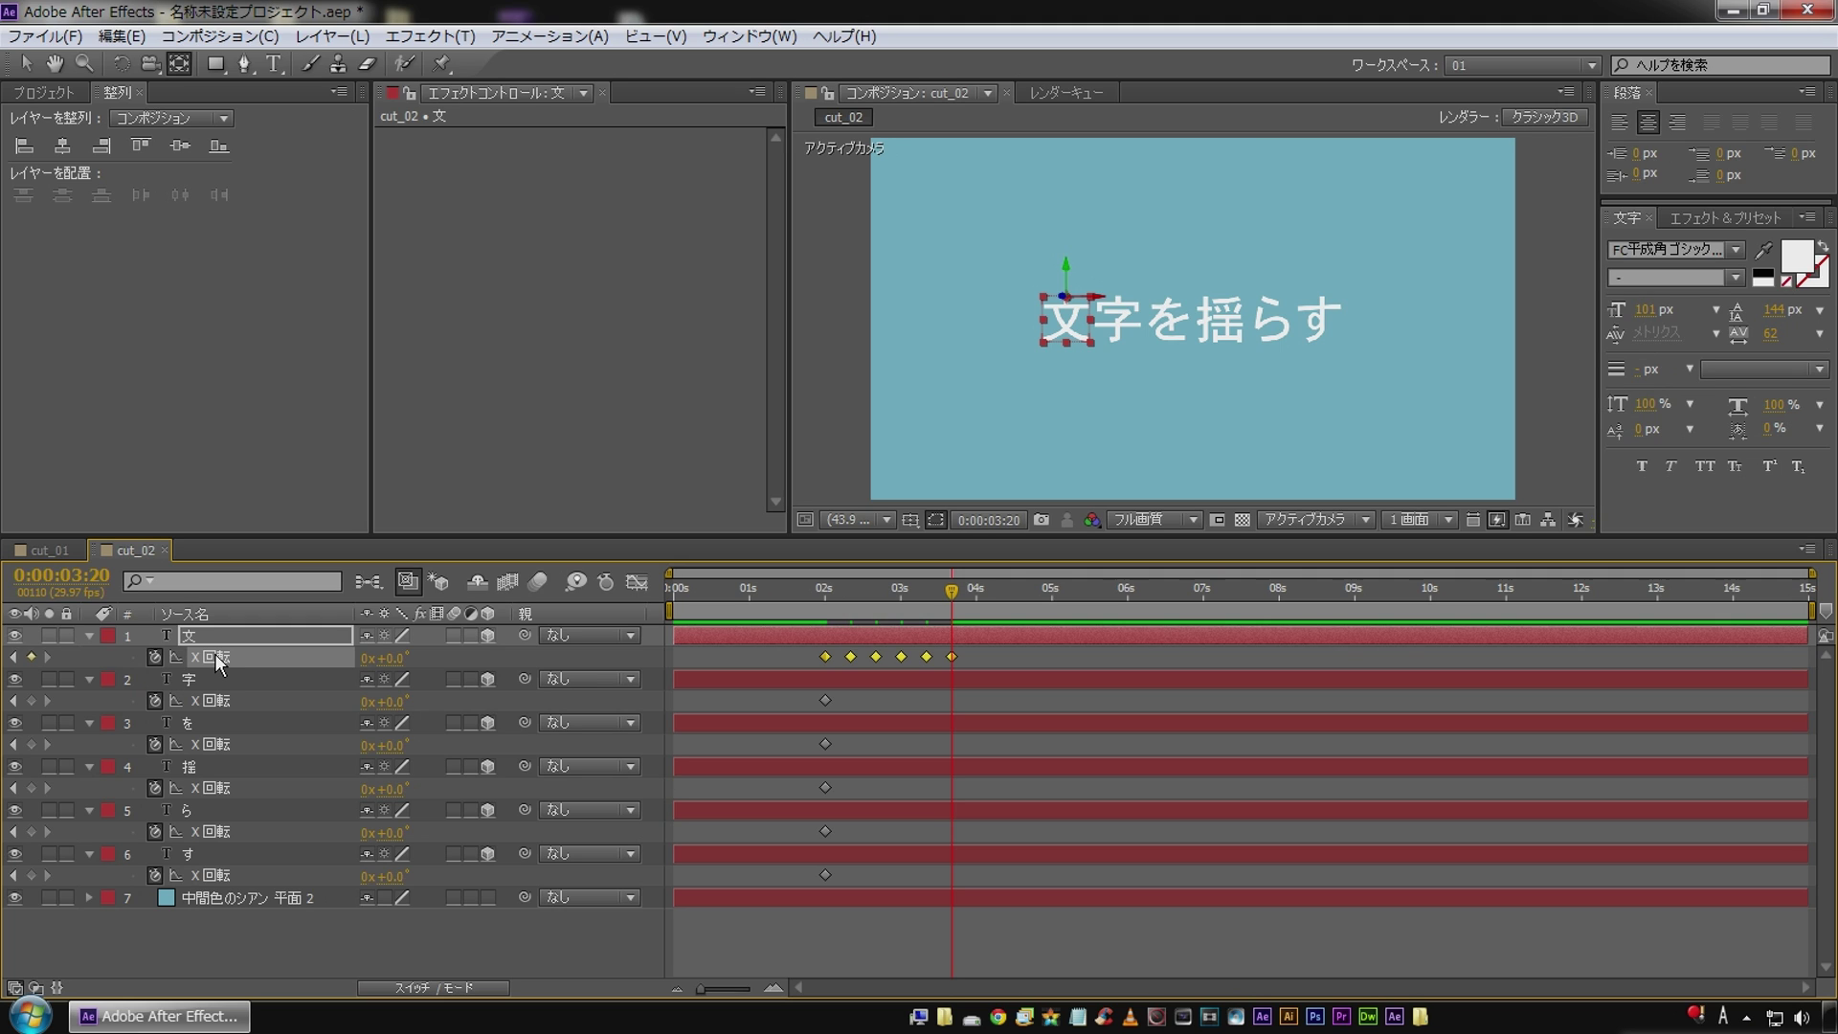
key("F9")
Preview 文's wobble from about 1:20.
left_click(790, 946)
left_click_drag(832, 589, 791, 586)
key("space")
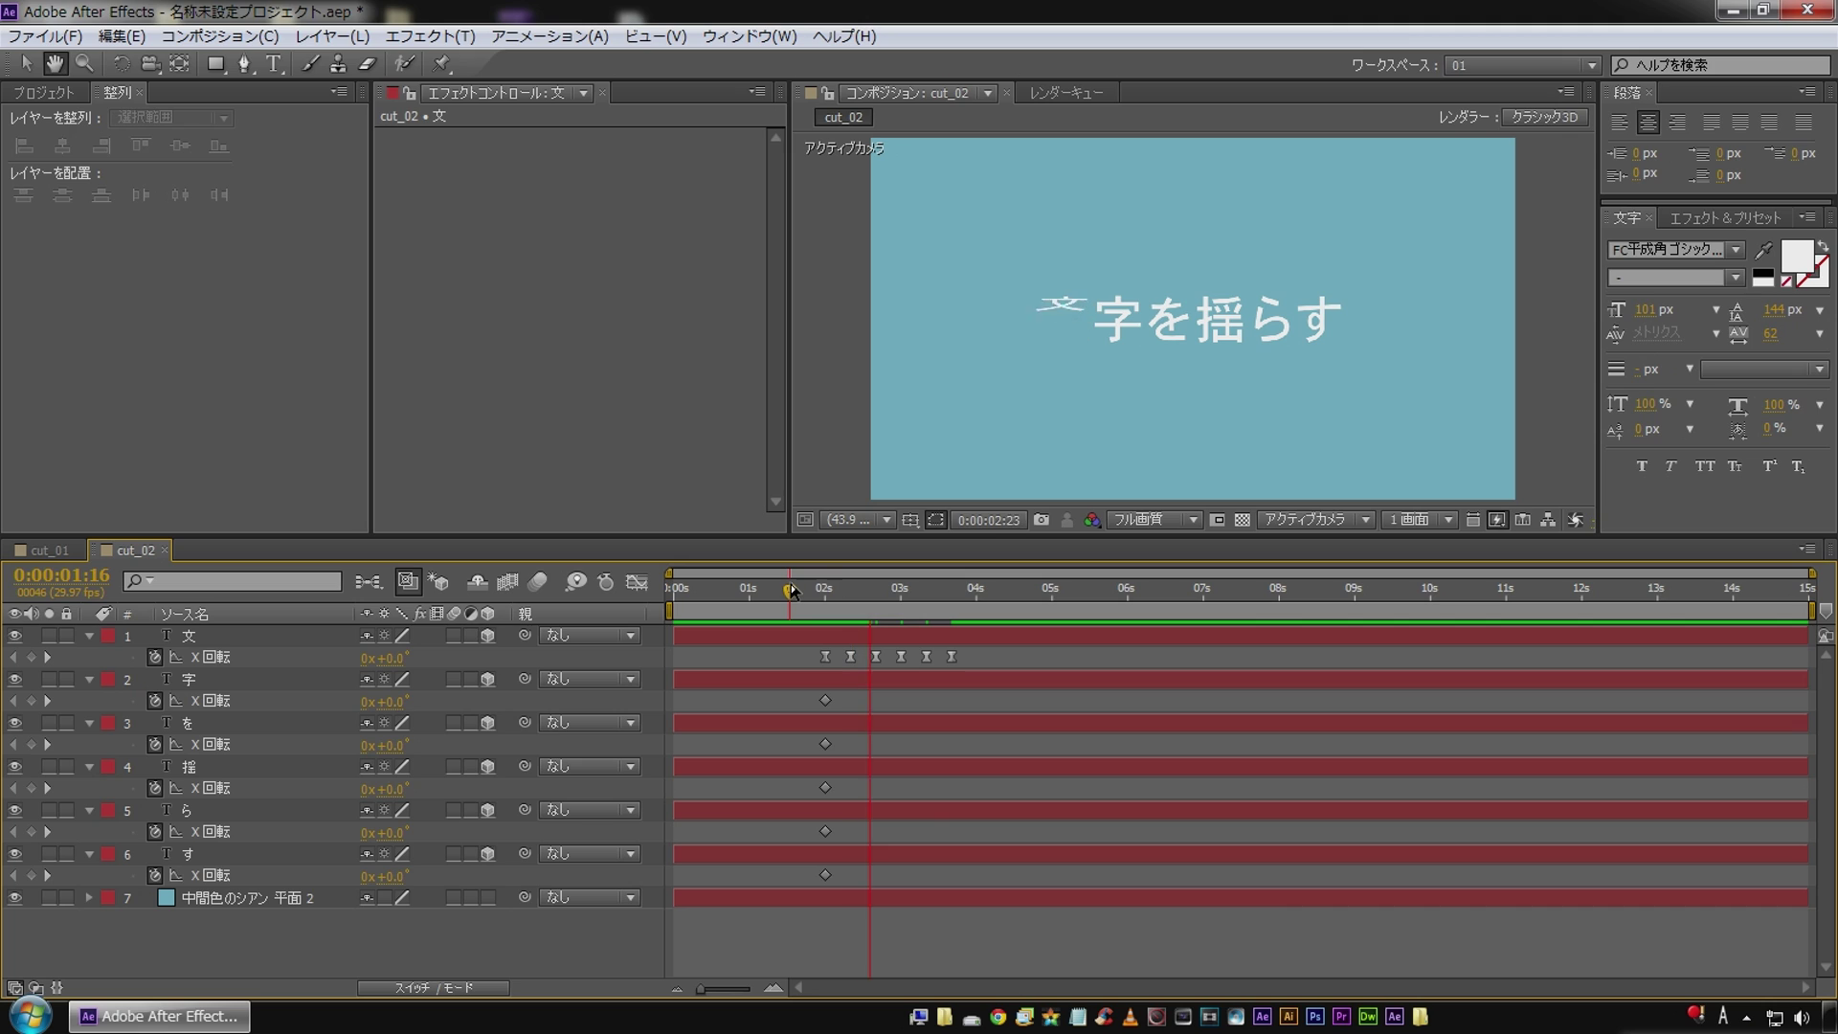
left_click(800, 594)
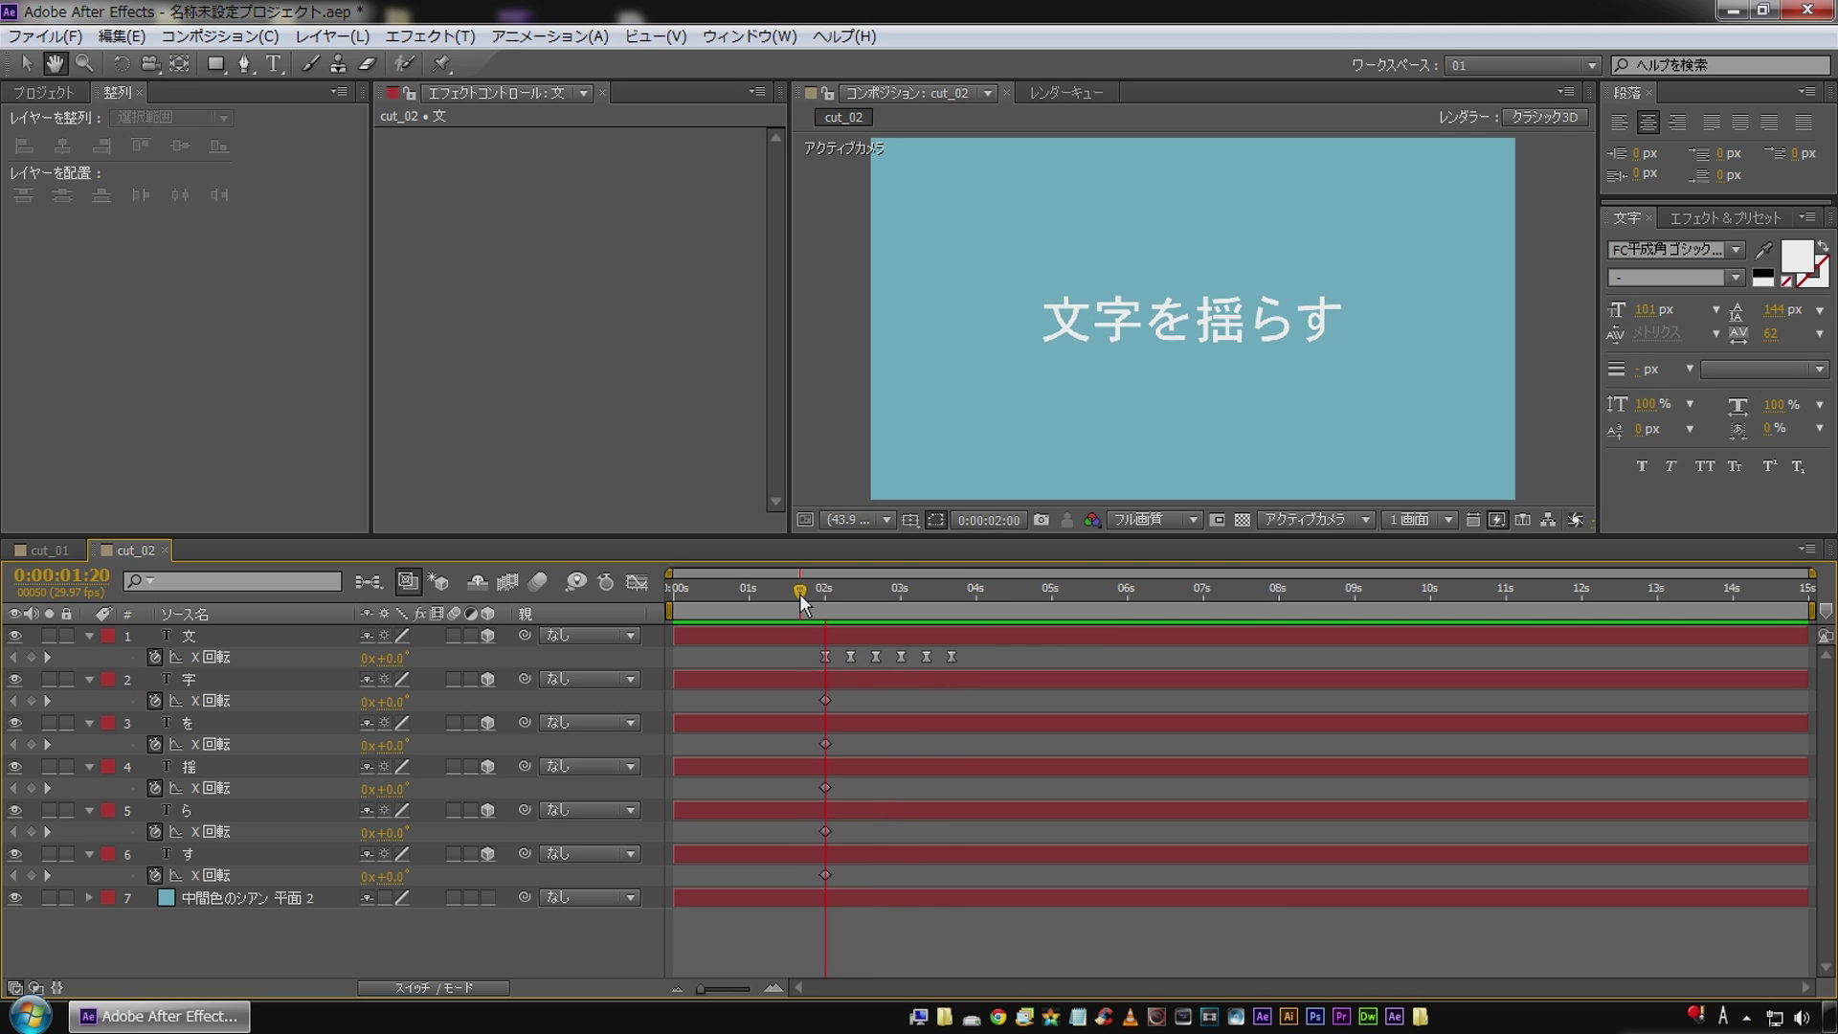
key("space")
key("space")
Stretch 文's rotation keyframes over a longer span and preview again from 1:19.
left_click(216, 656)
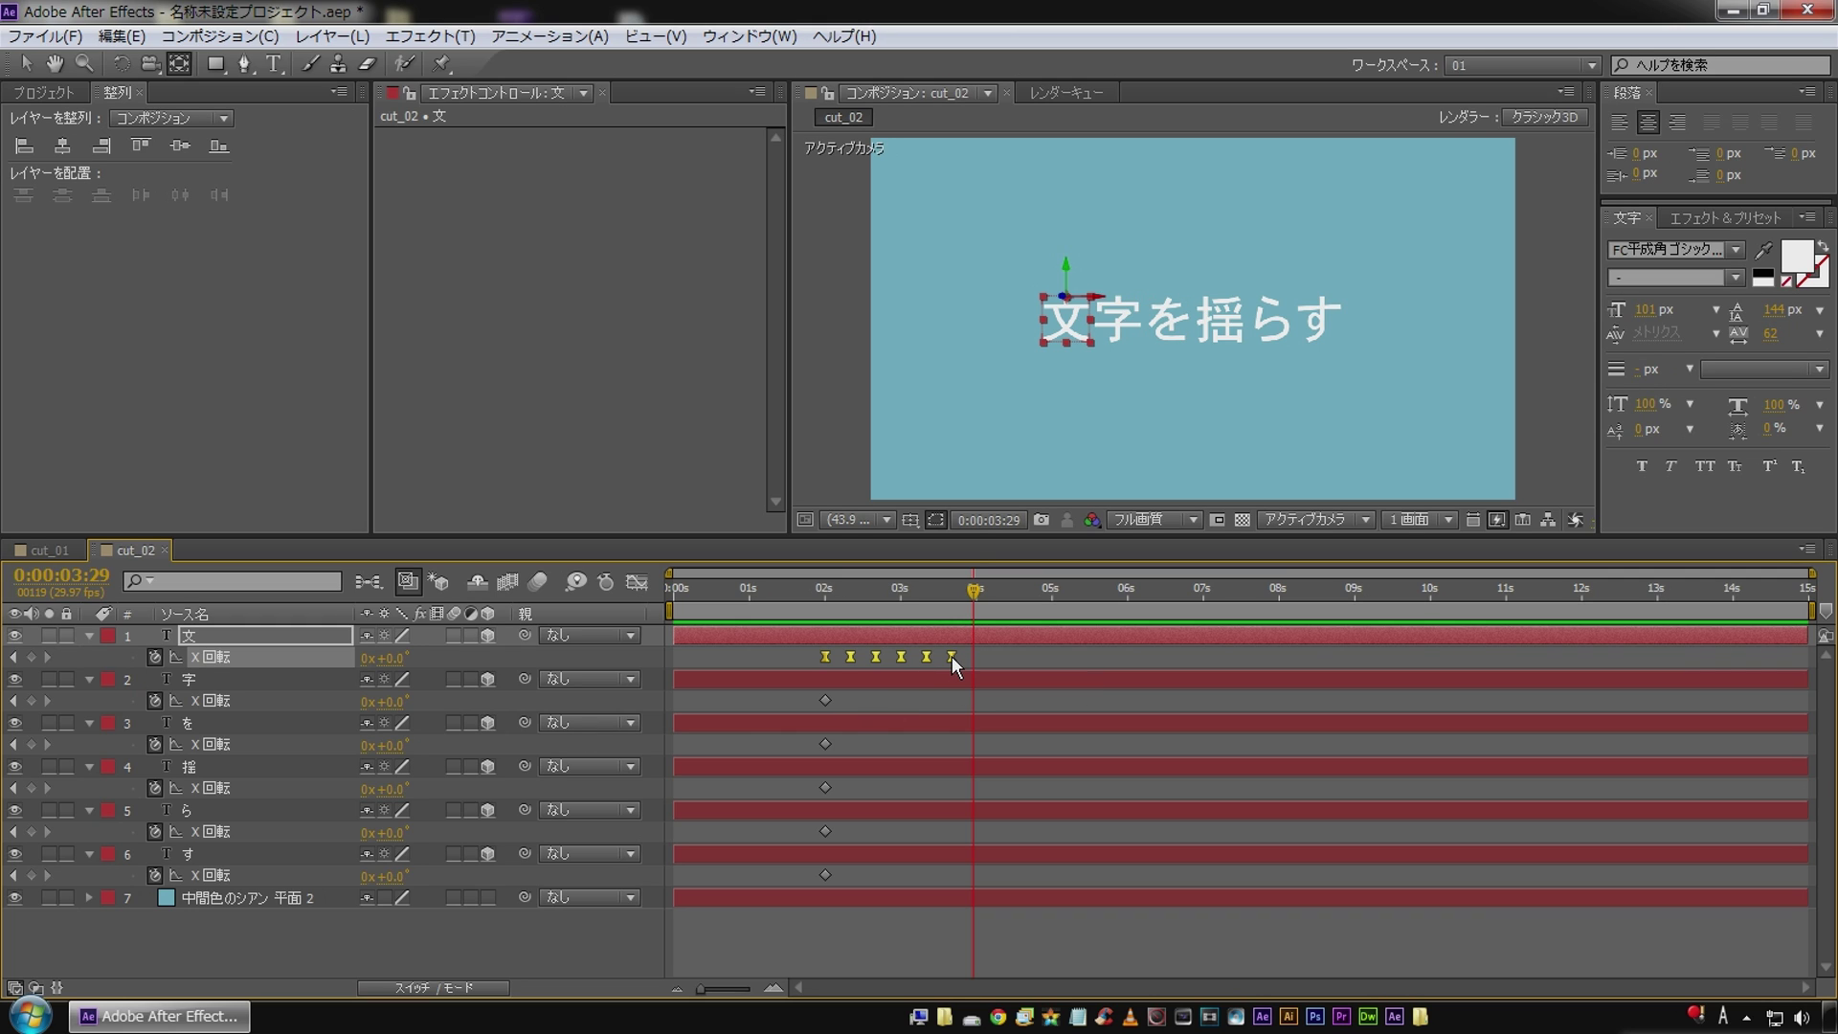
left_click_drag(954, 656, 985, 657)
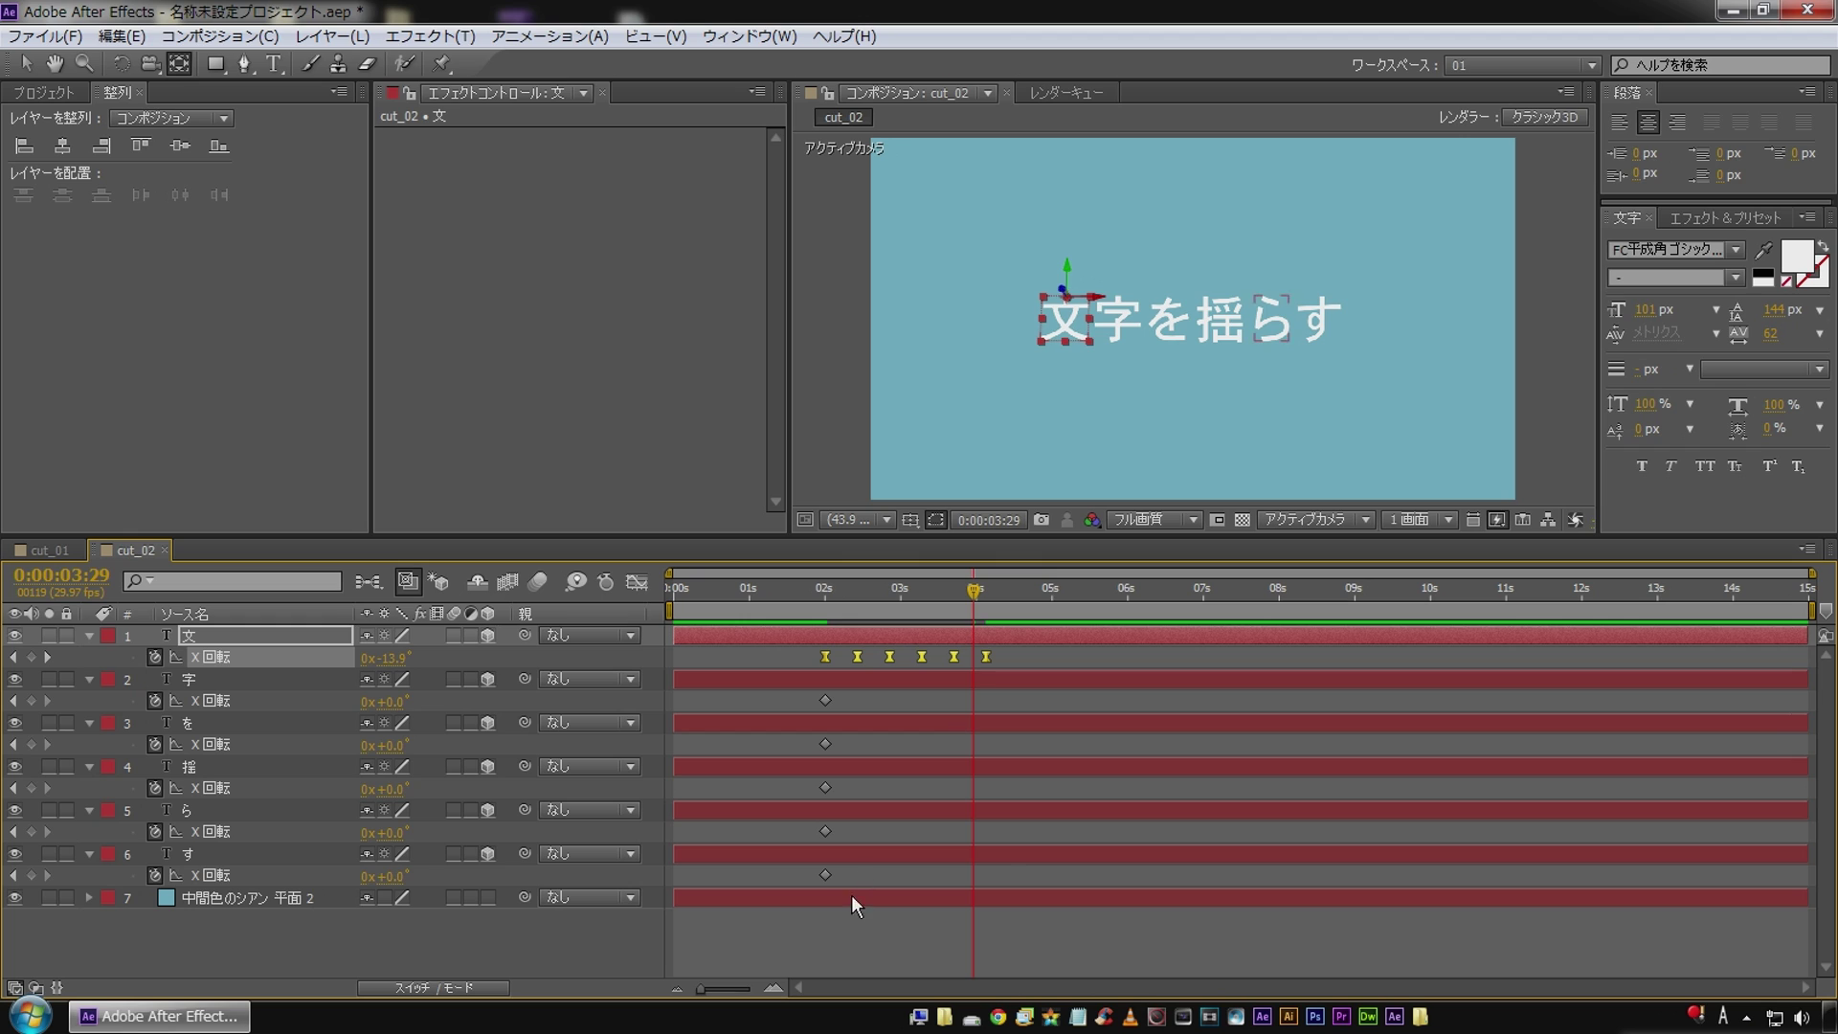
left_click(838, 924)
left_click(798, 598)
key("space")
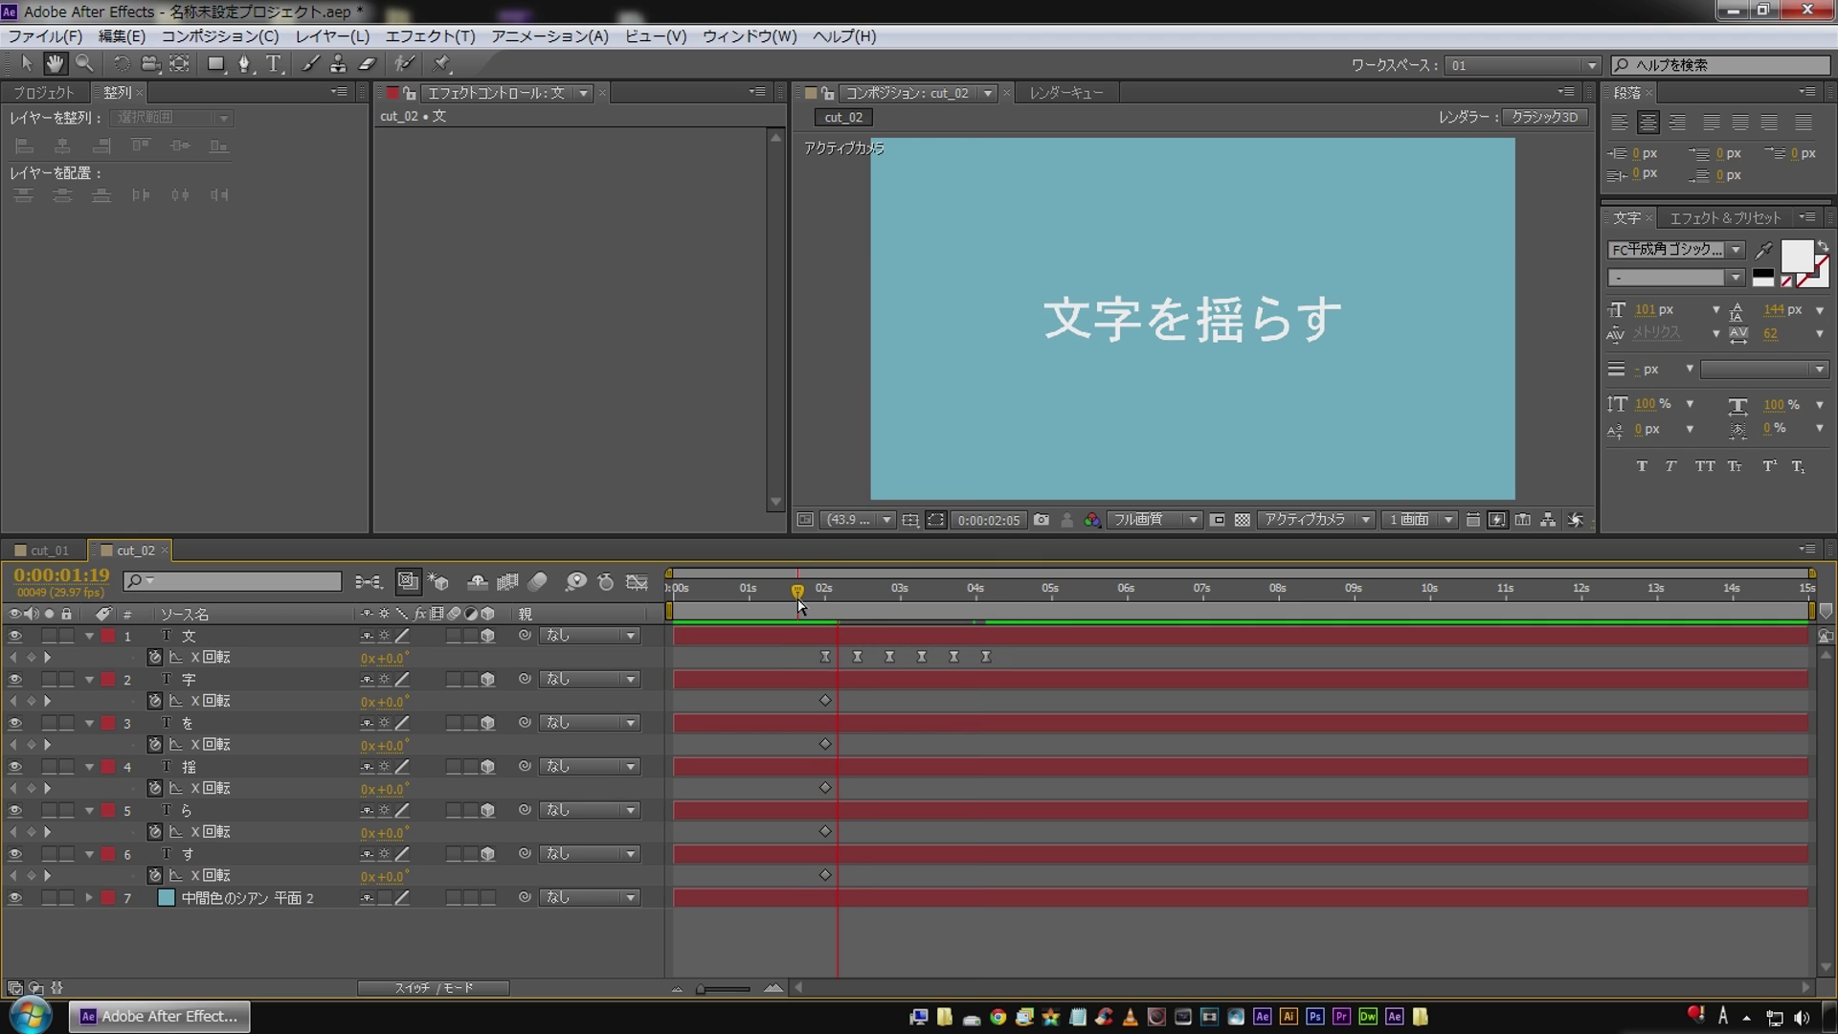
key("space")
key("space")
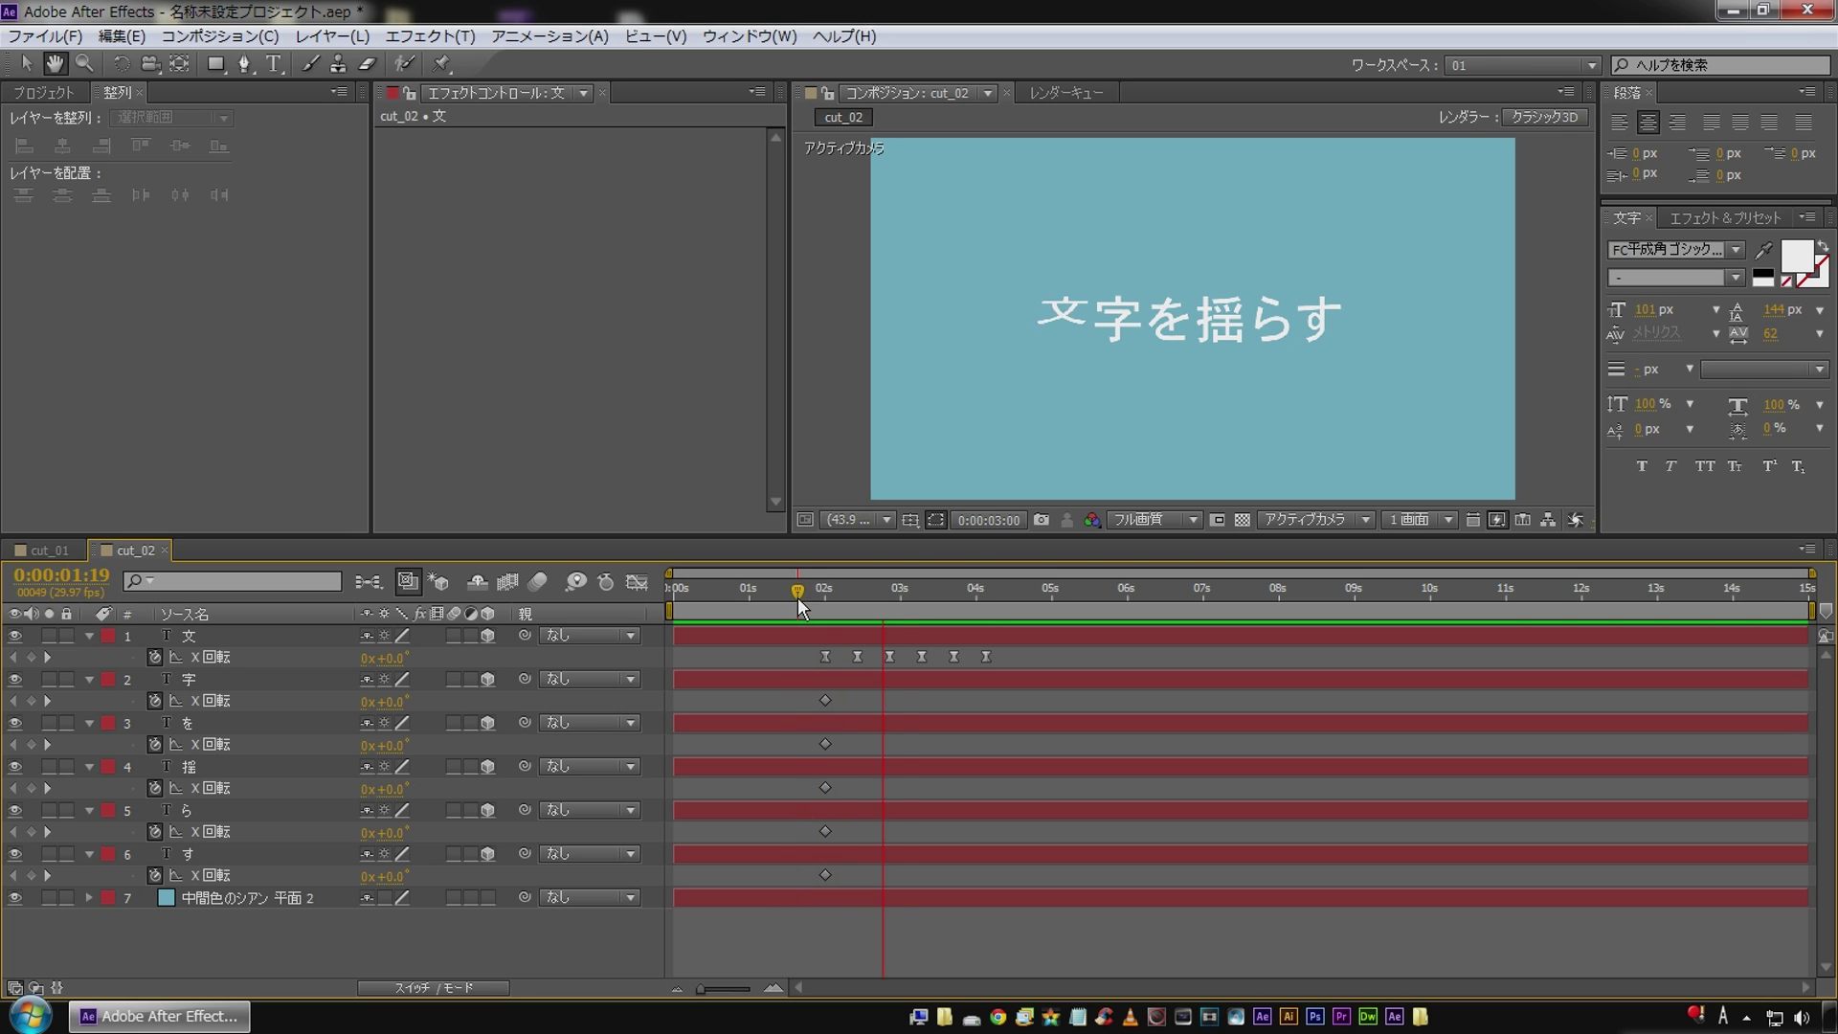
key("space")
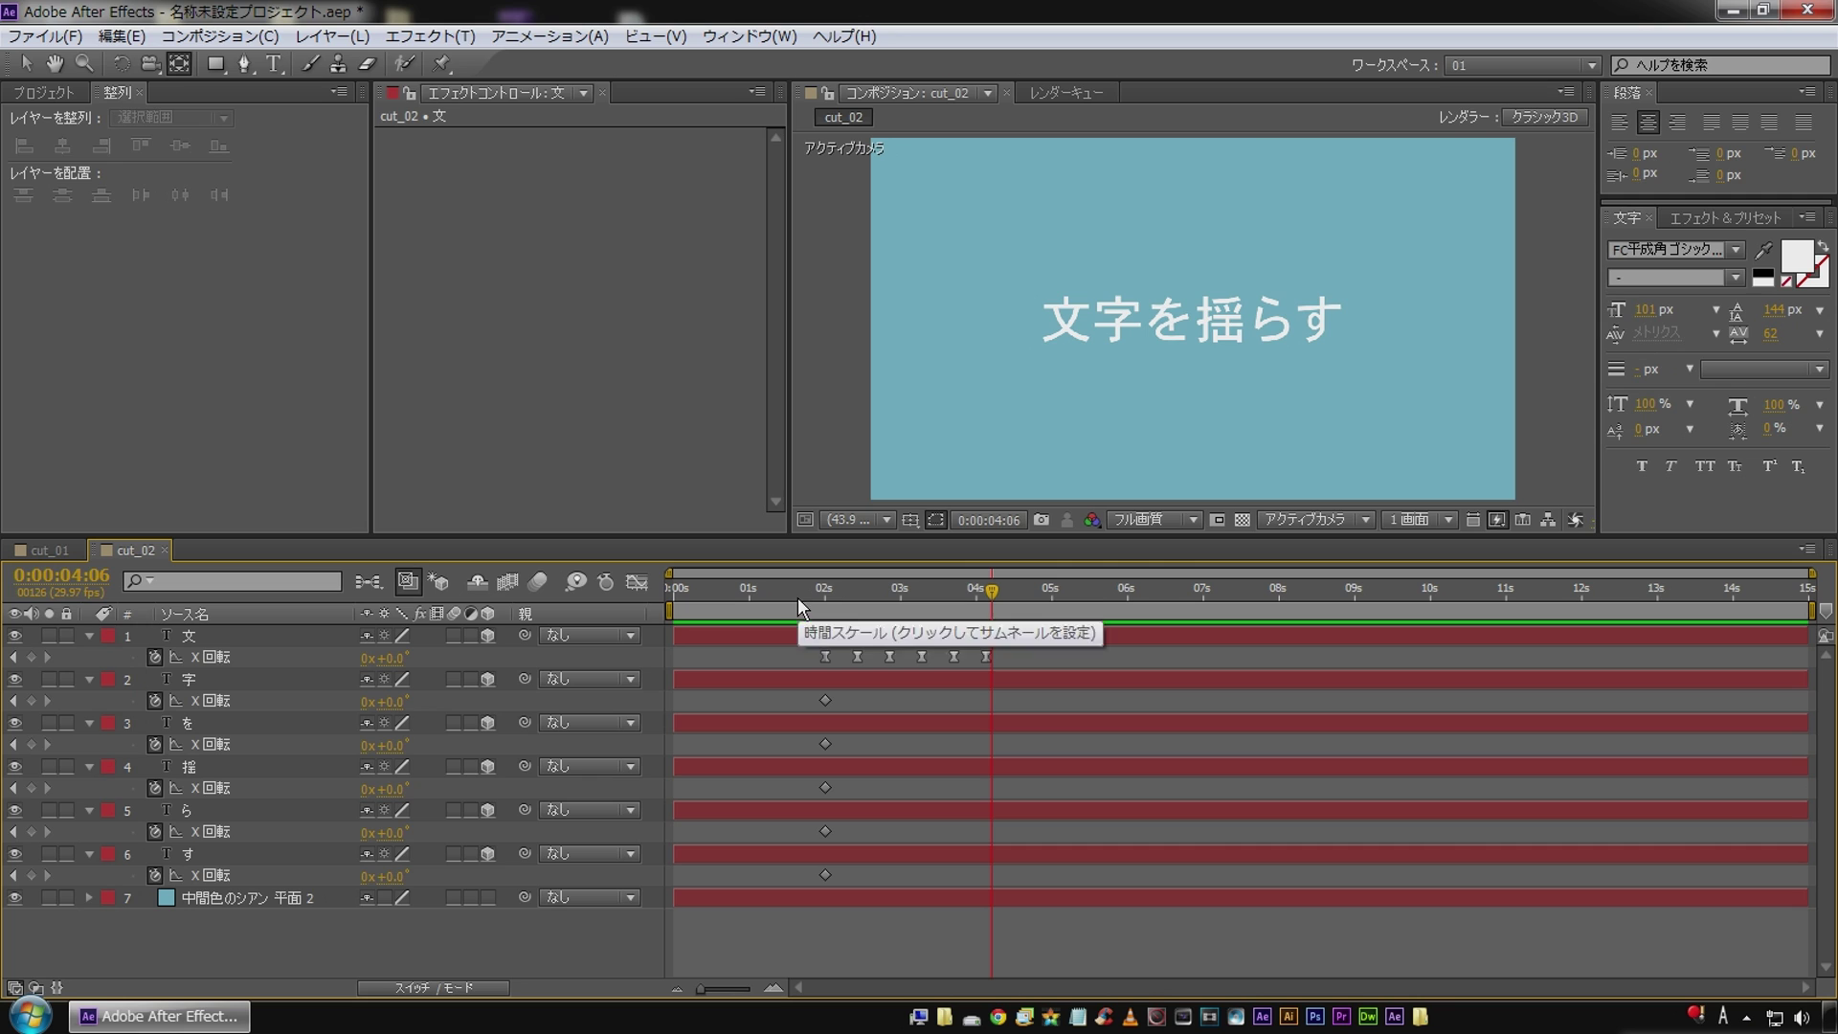
left_click(14, 700)
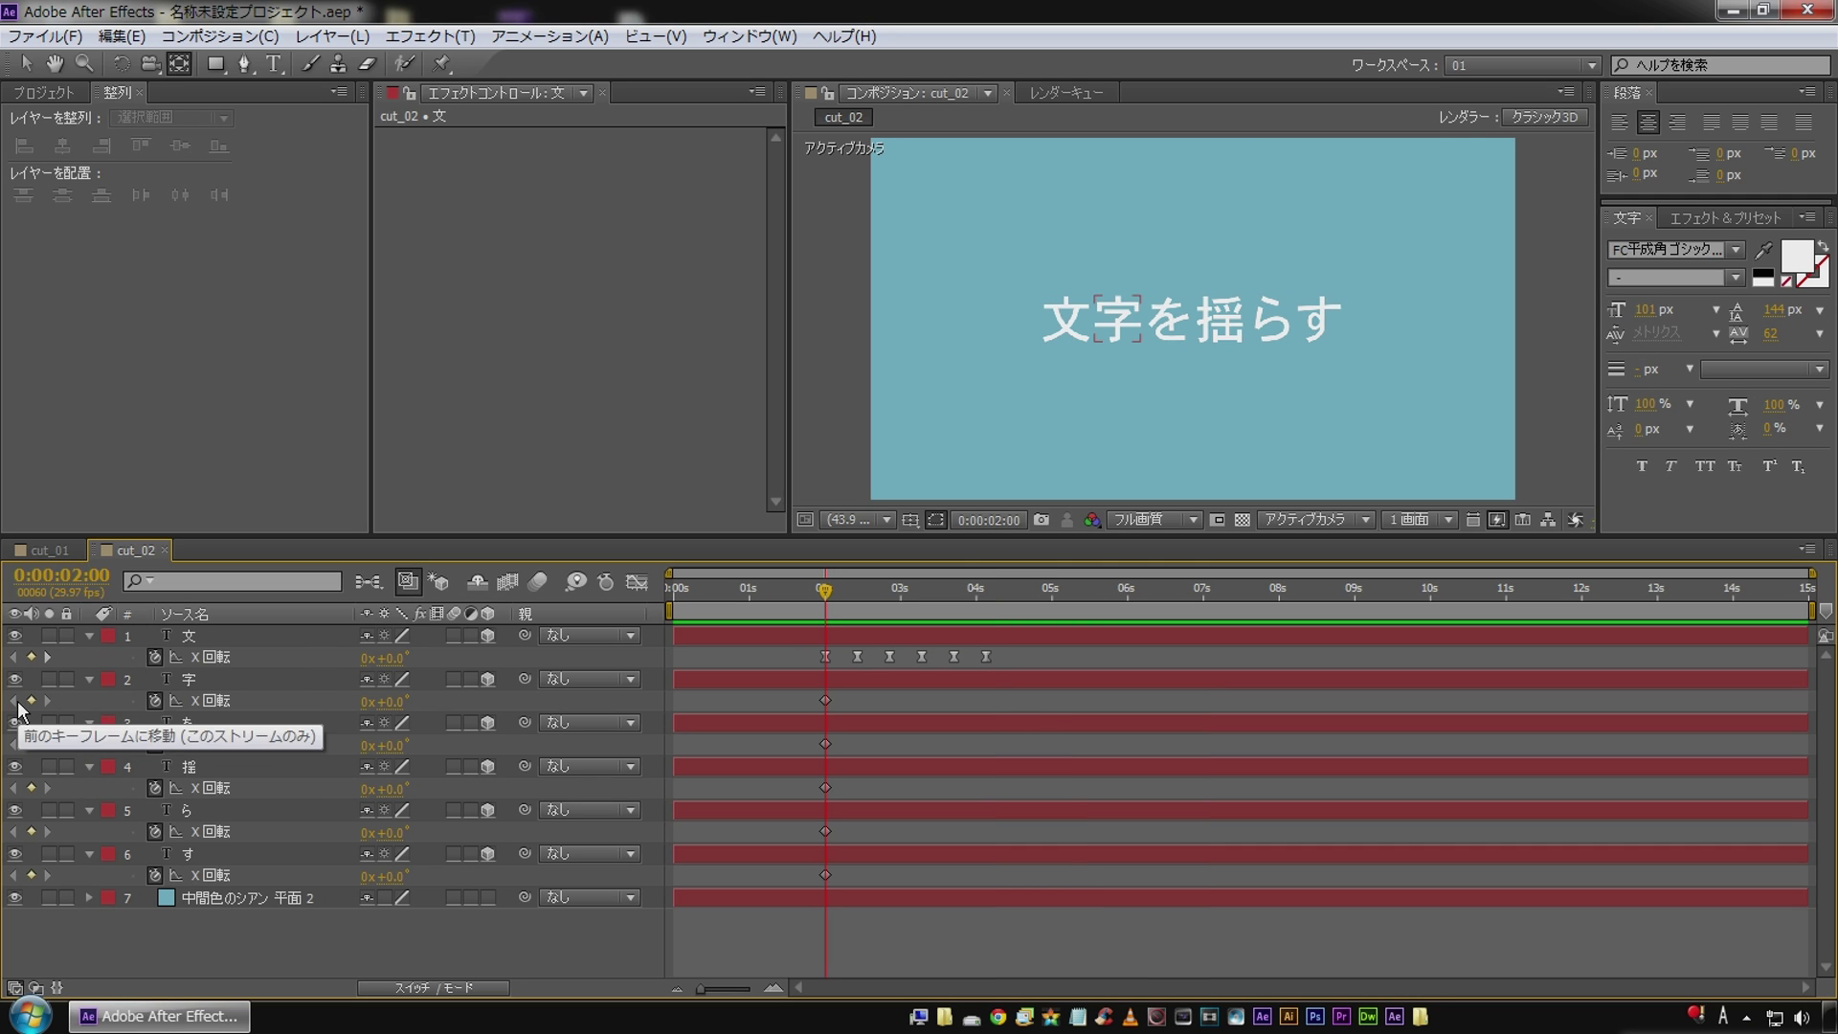
Keyframe 字's X Rotation with a forward tilt at 2:10 and -90° at 2:20.
left_click(248, 680)
key("shift+Page_Down")
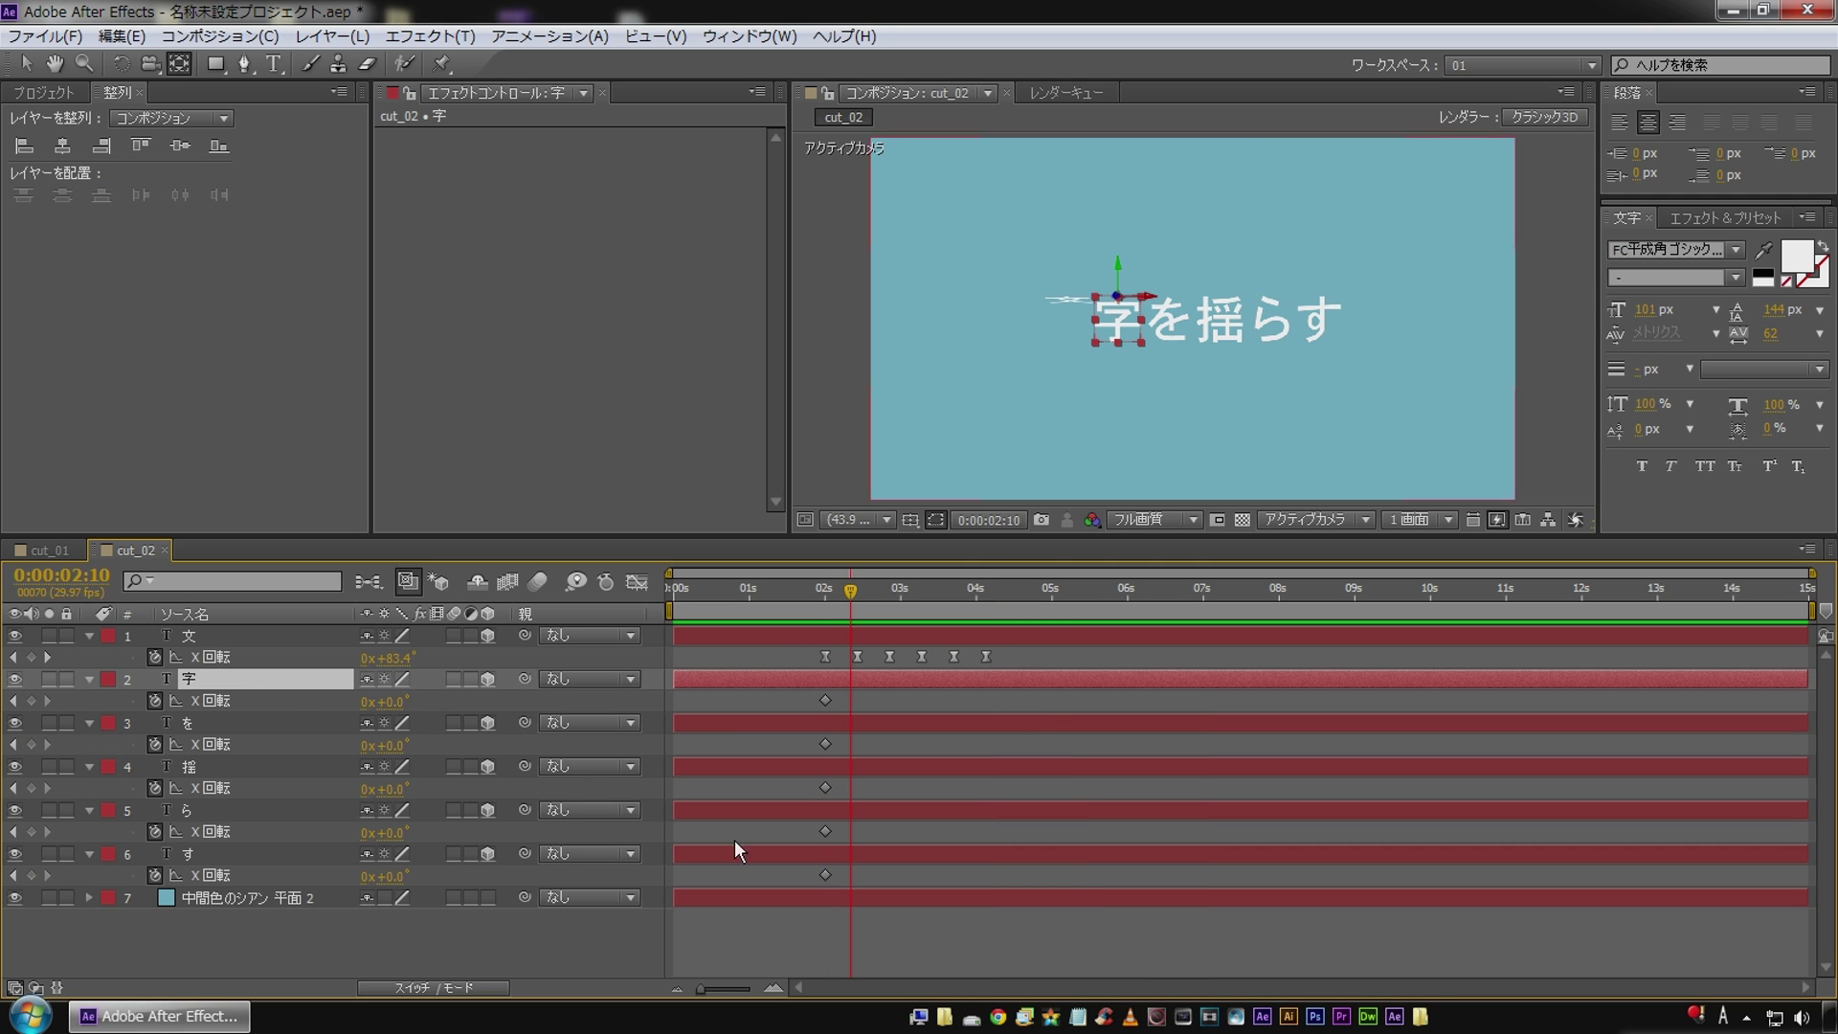
mouse_move(385, 701)
left_mouse_down()
mouse_move(488, 701)
mouse_move(420, 725)
left_mouse_up()
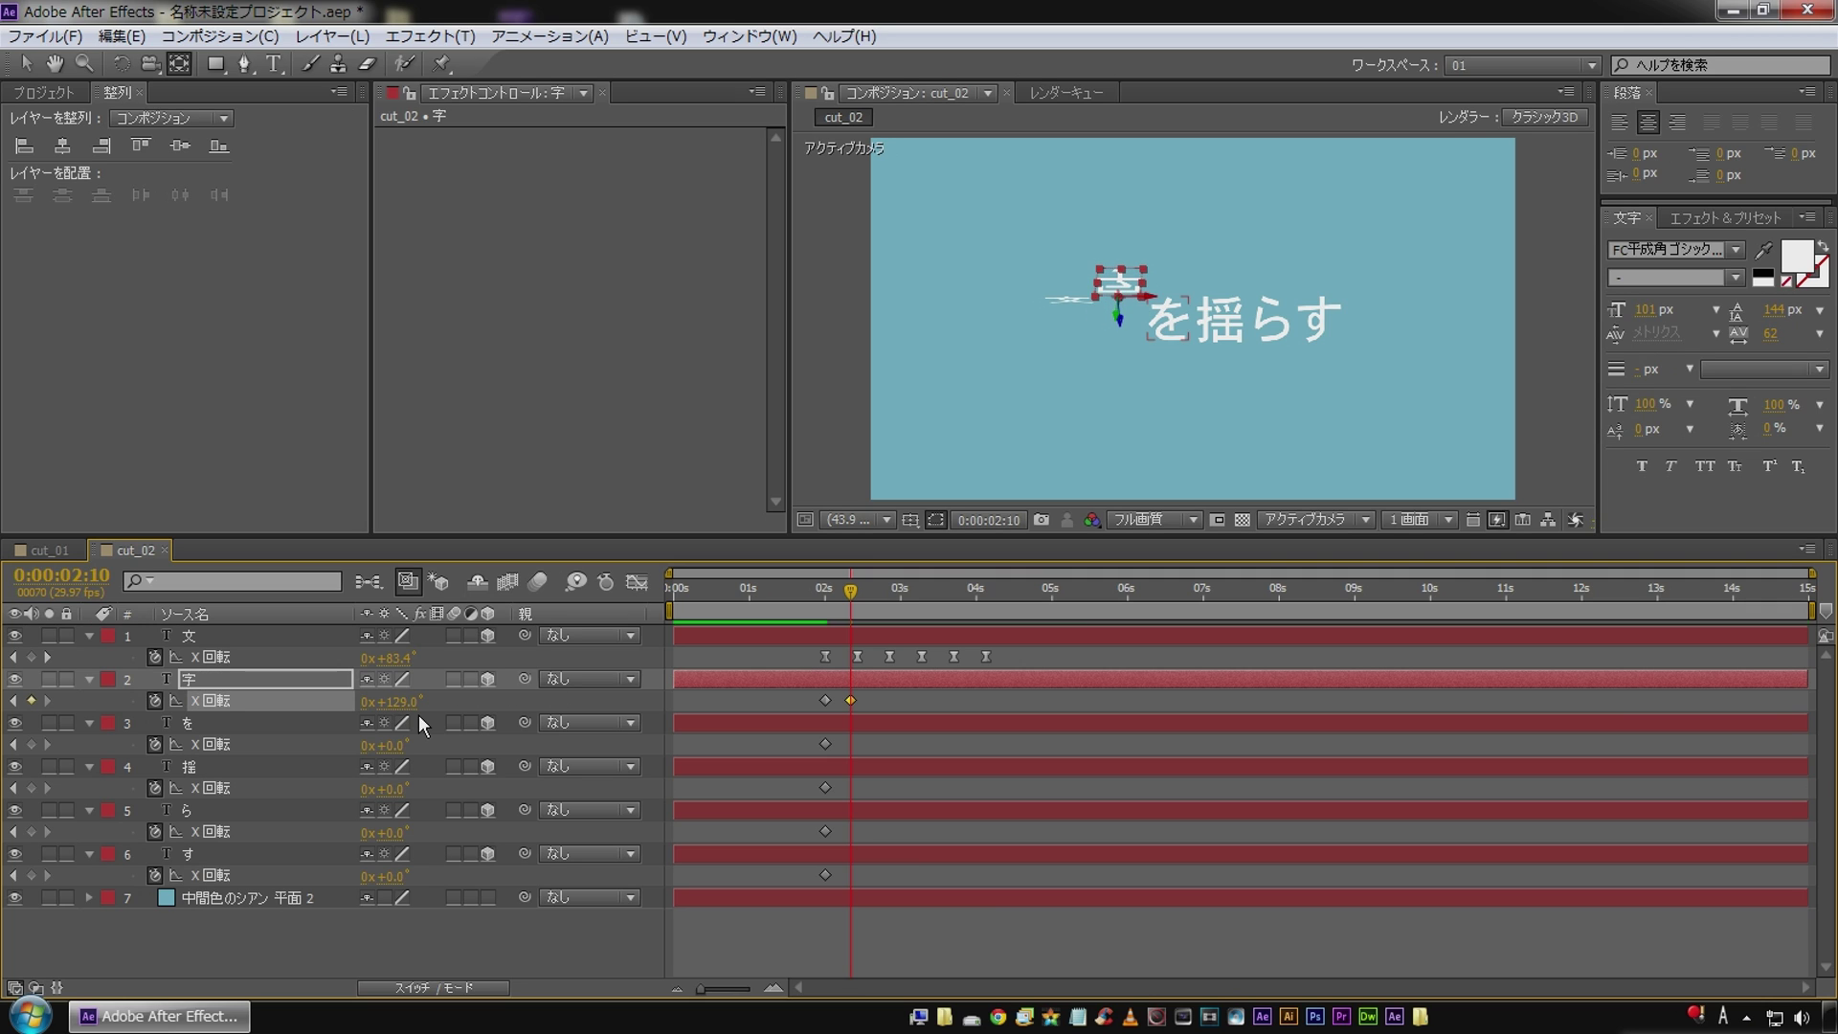
key("shift+Page_Down")
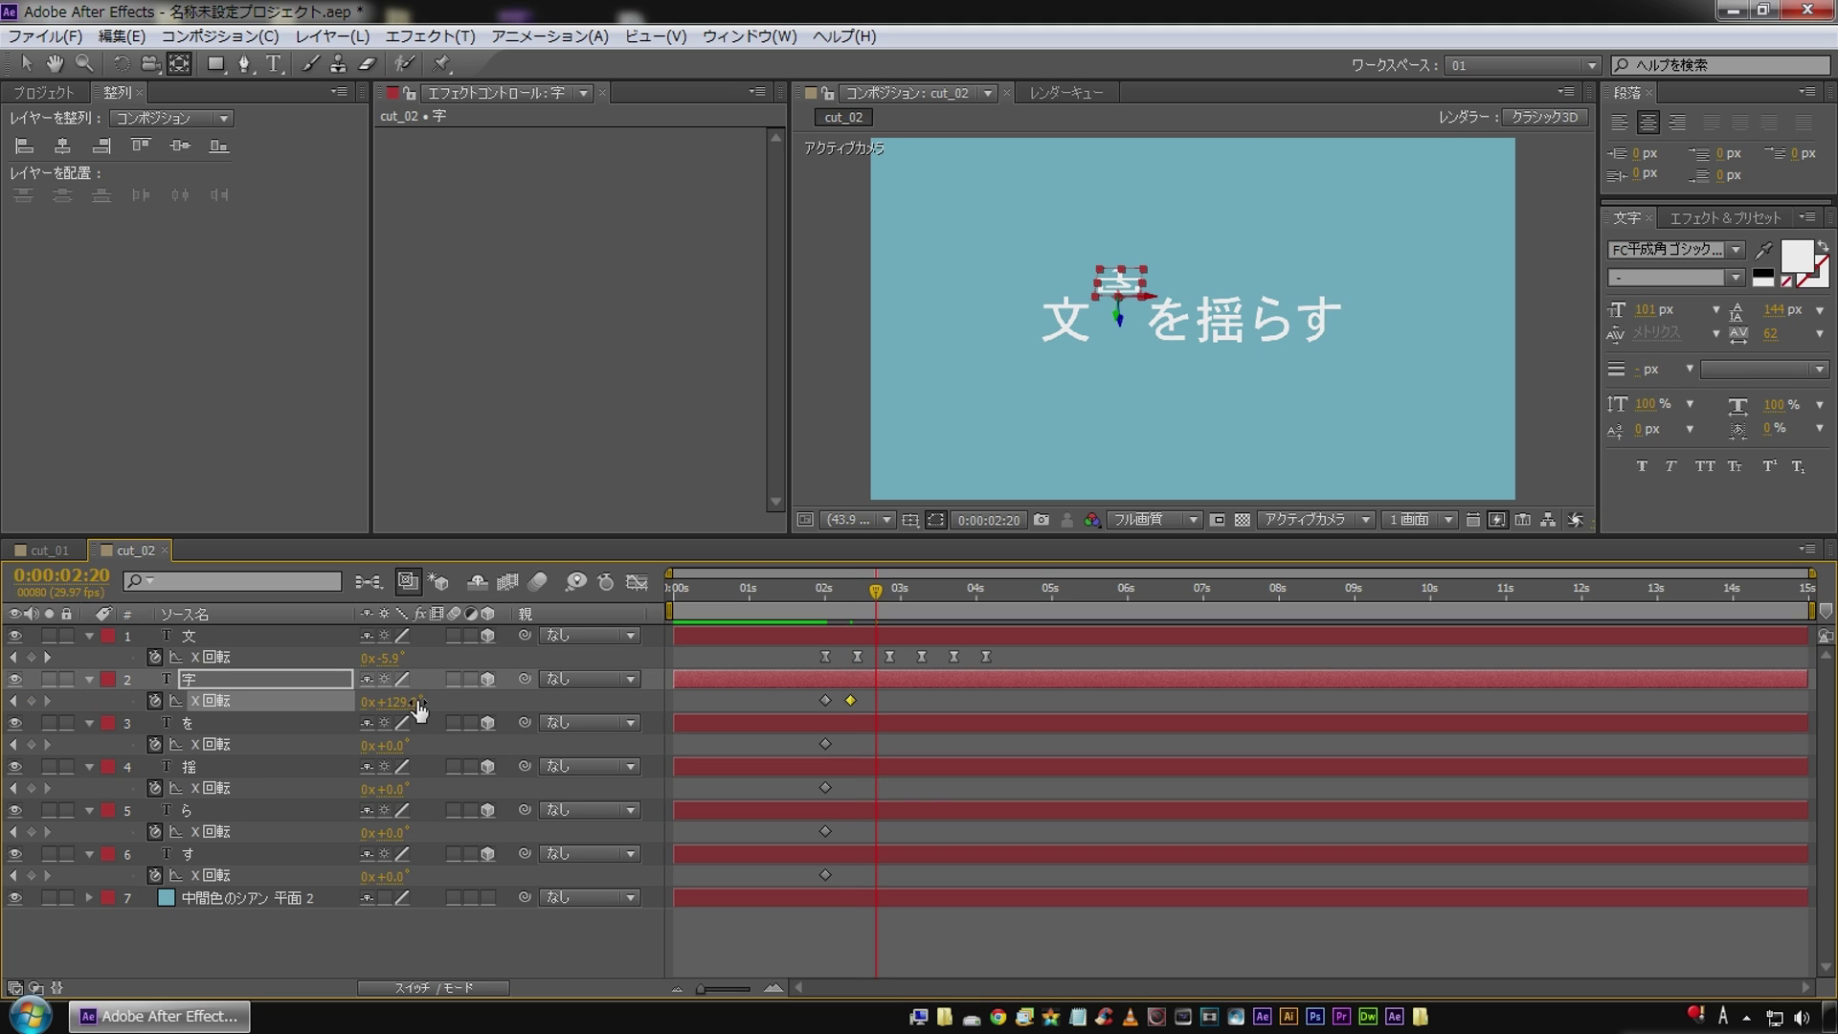
left_click_drag(420, 708, 150, 702)
left_click_drag(153, 699, 170, 702)
Keyframe 字's X Rotation at +37° at 3:00, -55° at 3:10 and +47° at 3:20.
key("shift+Page_Down")
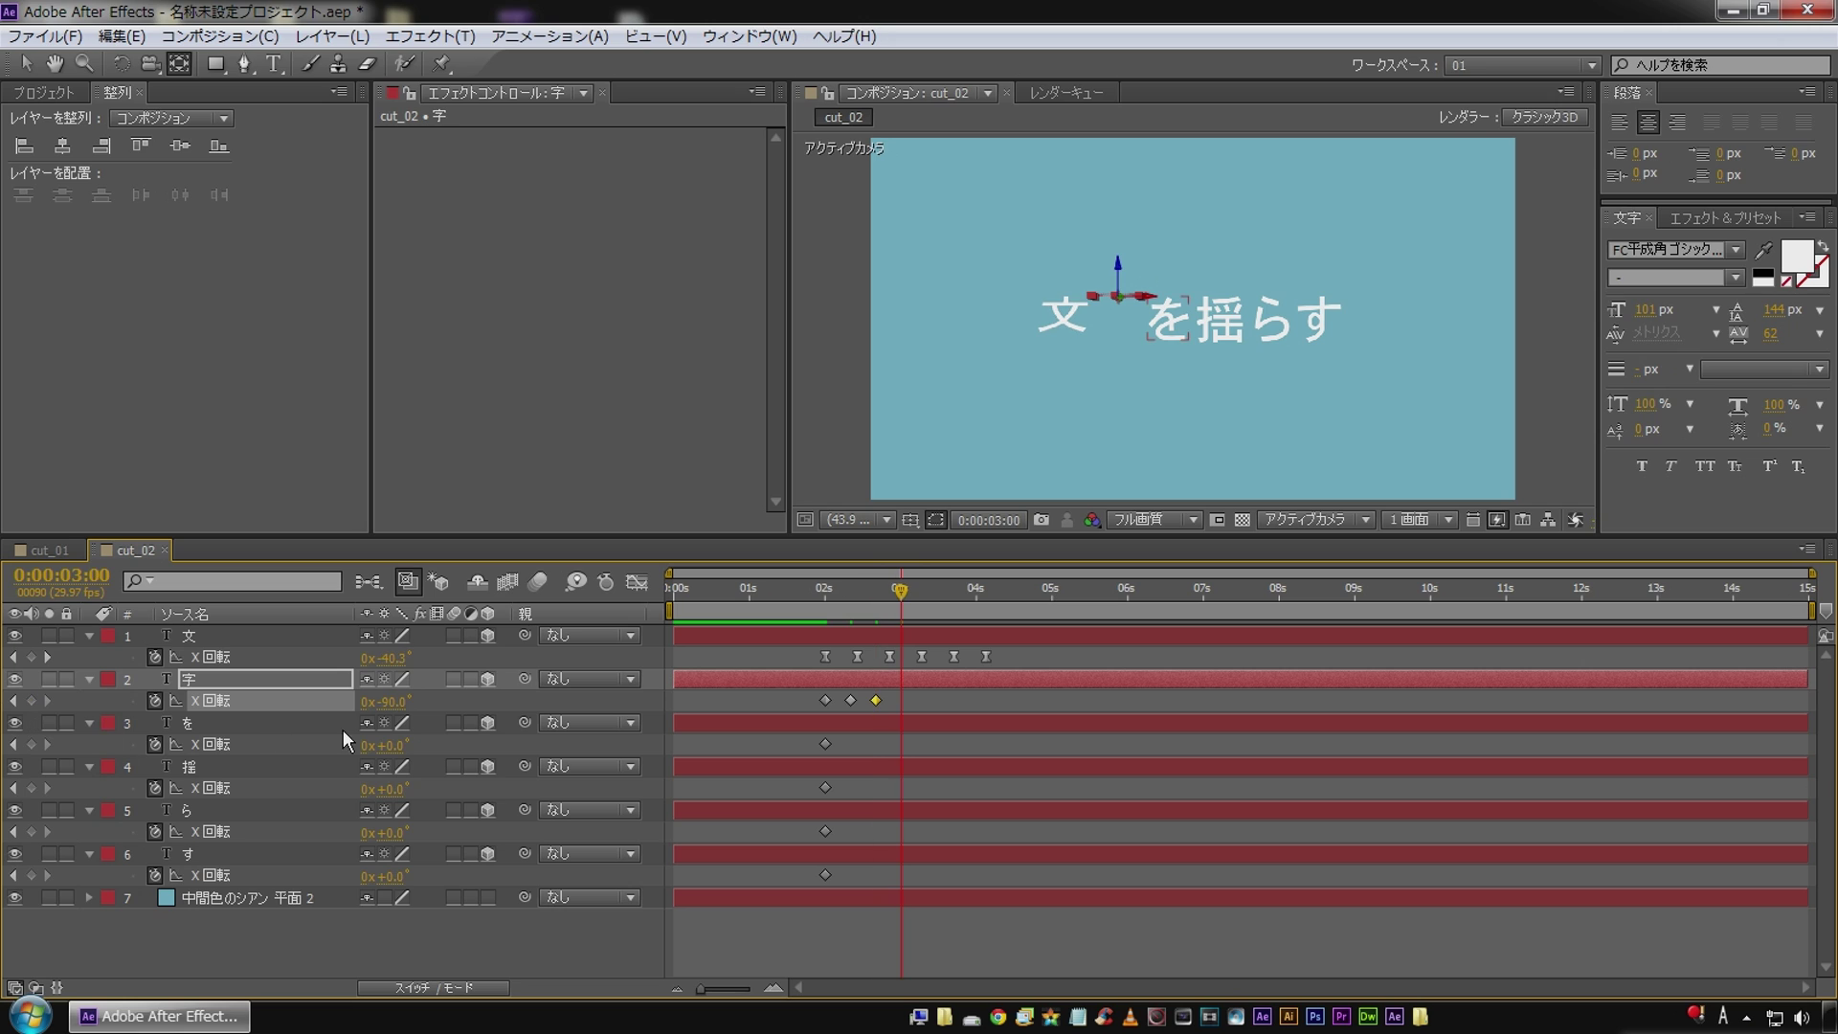
left_click_drag(385, 701, 577, 716)
key("shift+Page_Down")
left_click_drag(385, 701, 239, 700)
key("shift+Page_Down")
left_click_drag(382, 701, 514, 705)
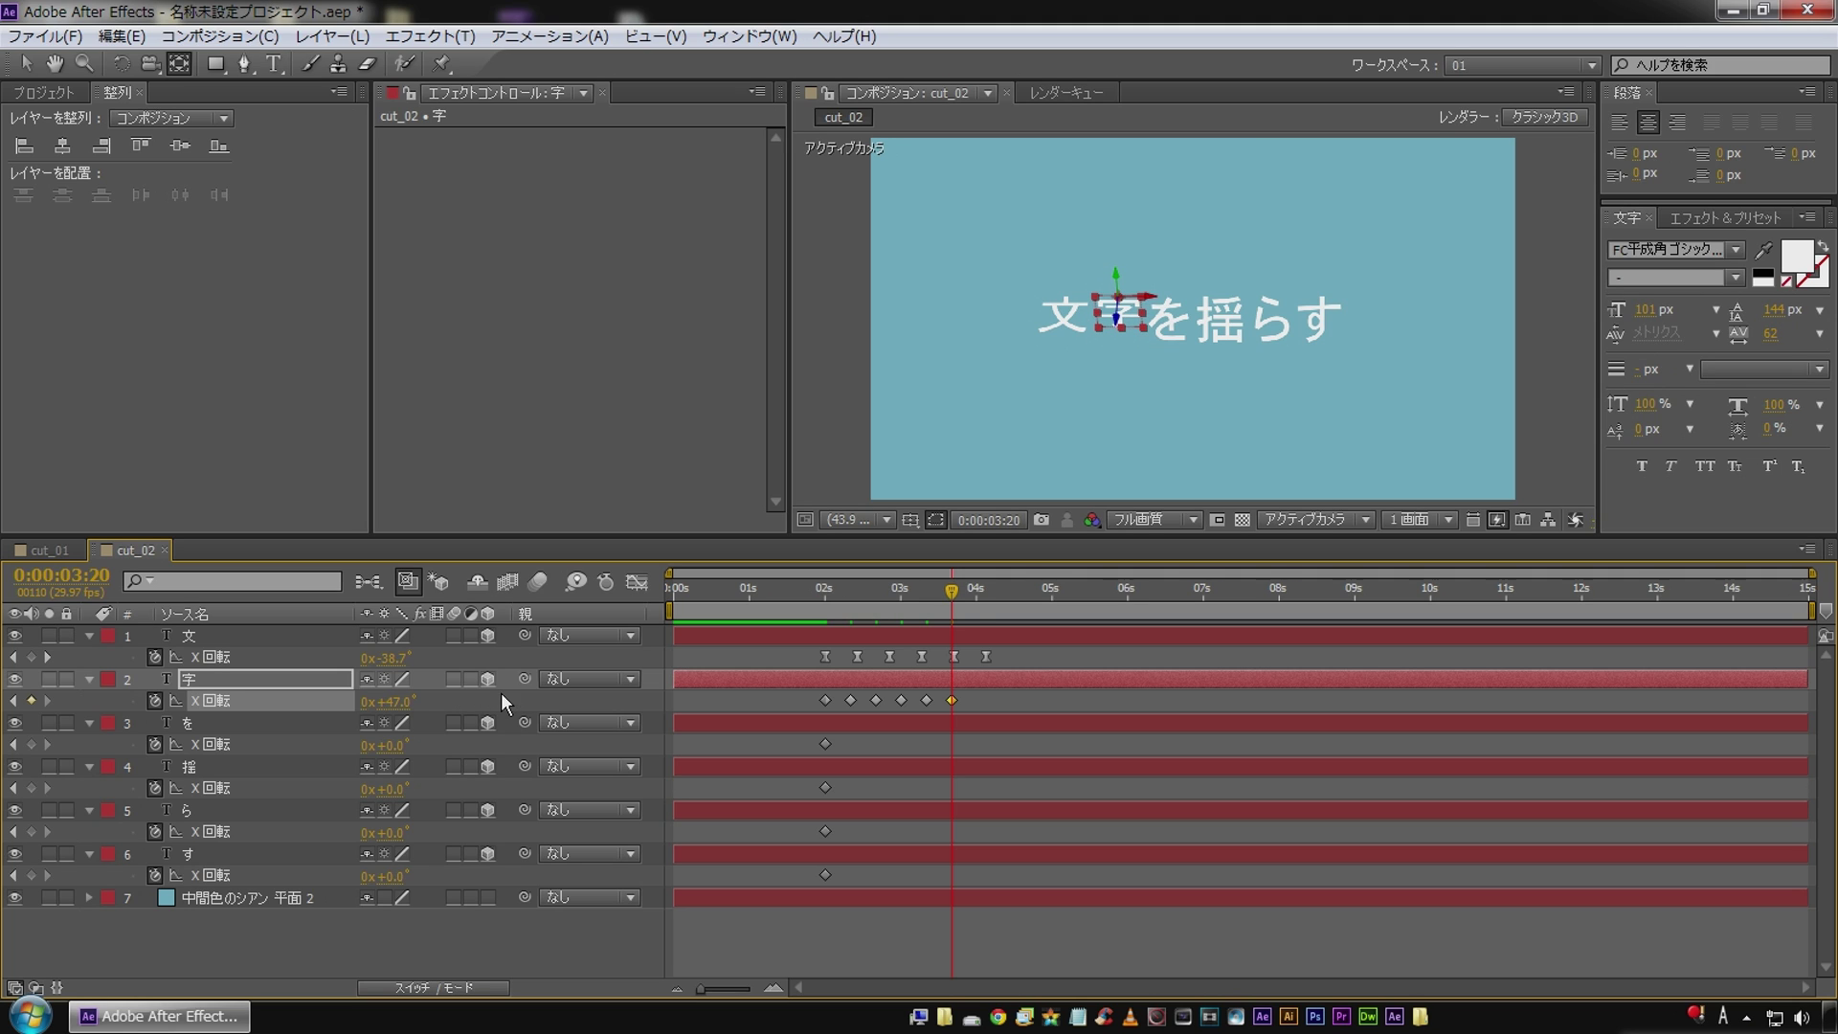
Set 字 to -28° at 4:00 and 0° at 4:10, then ease its keyframes.
key("shift+Page_Down")
left_click_drag(383, 701, 343, 677)
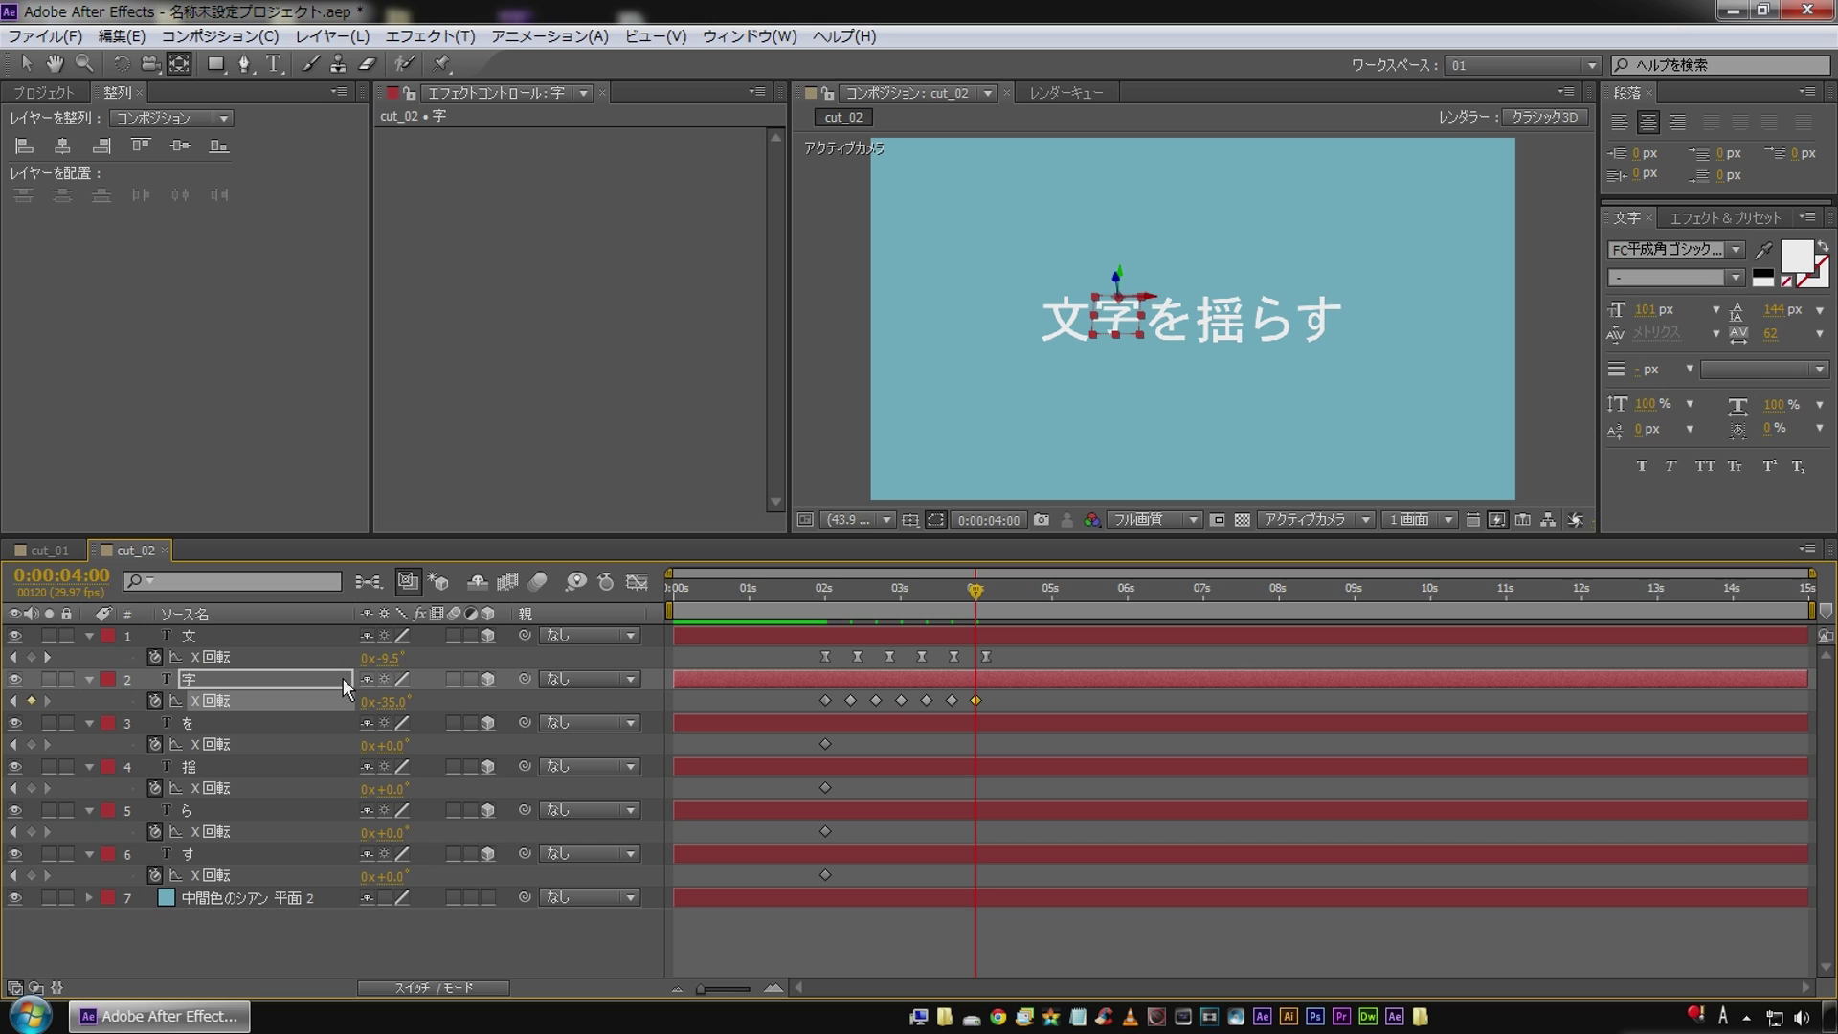
key("shift+Page_Down")
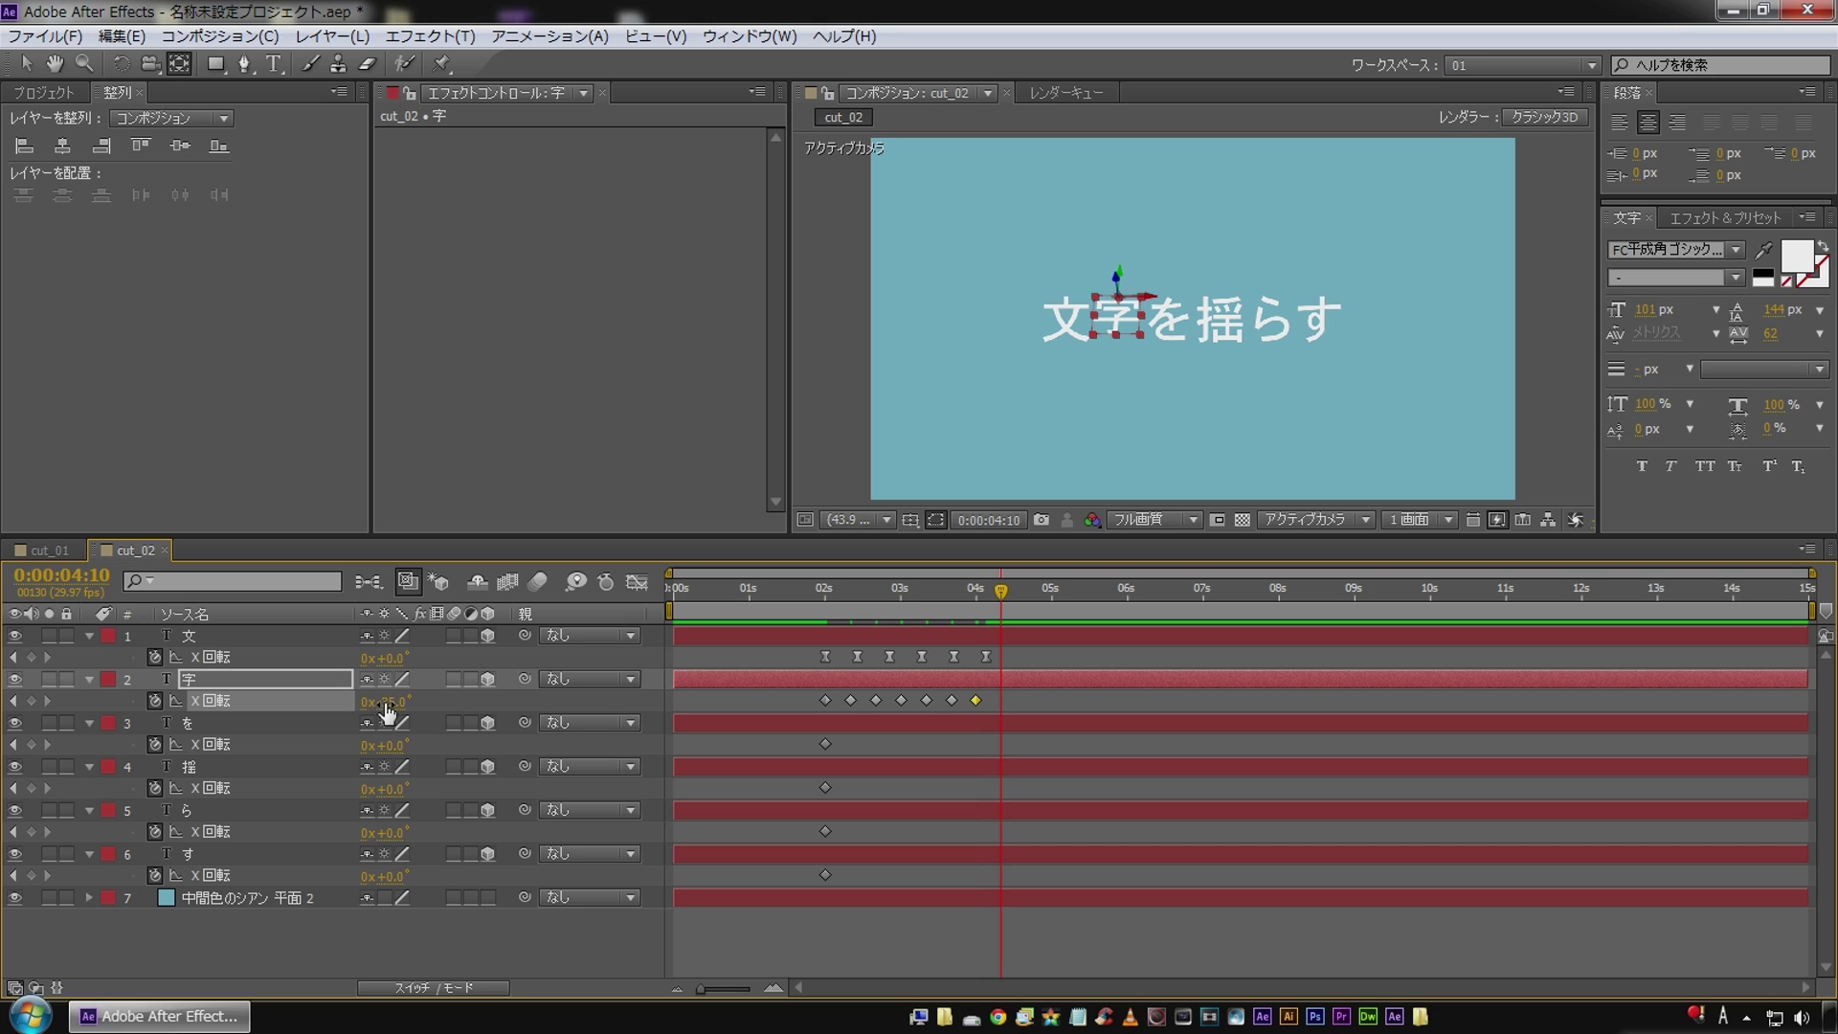
type("0")
key("Return")
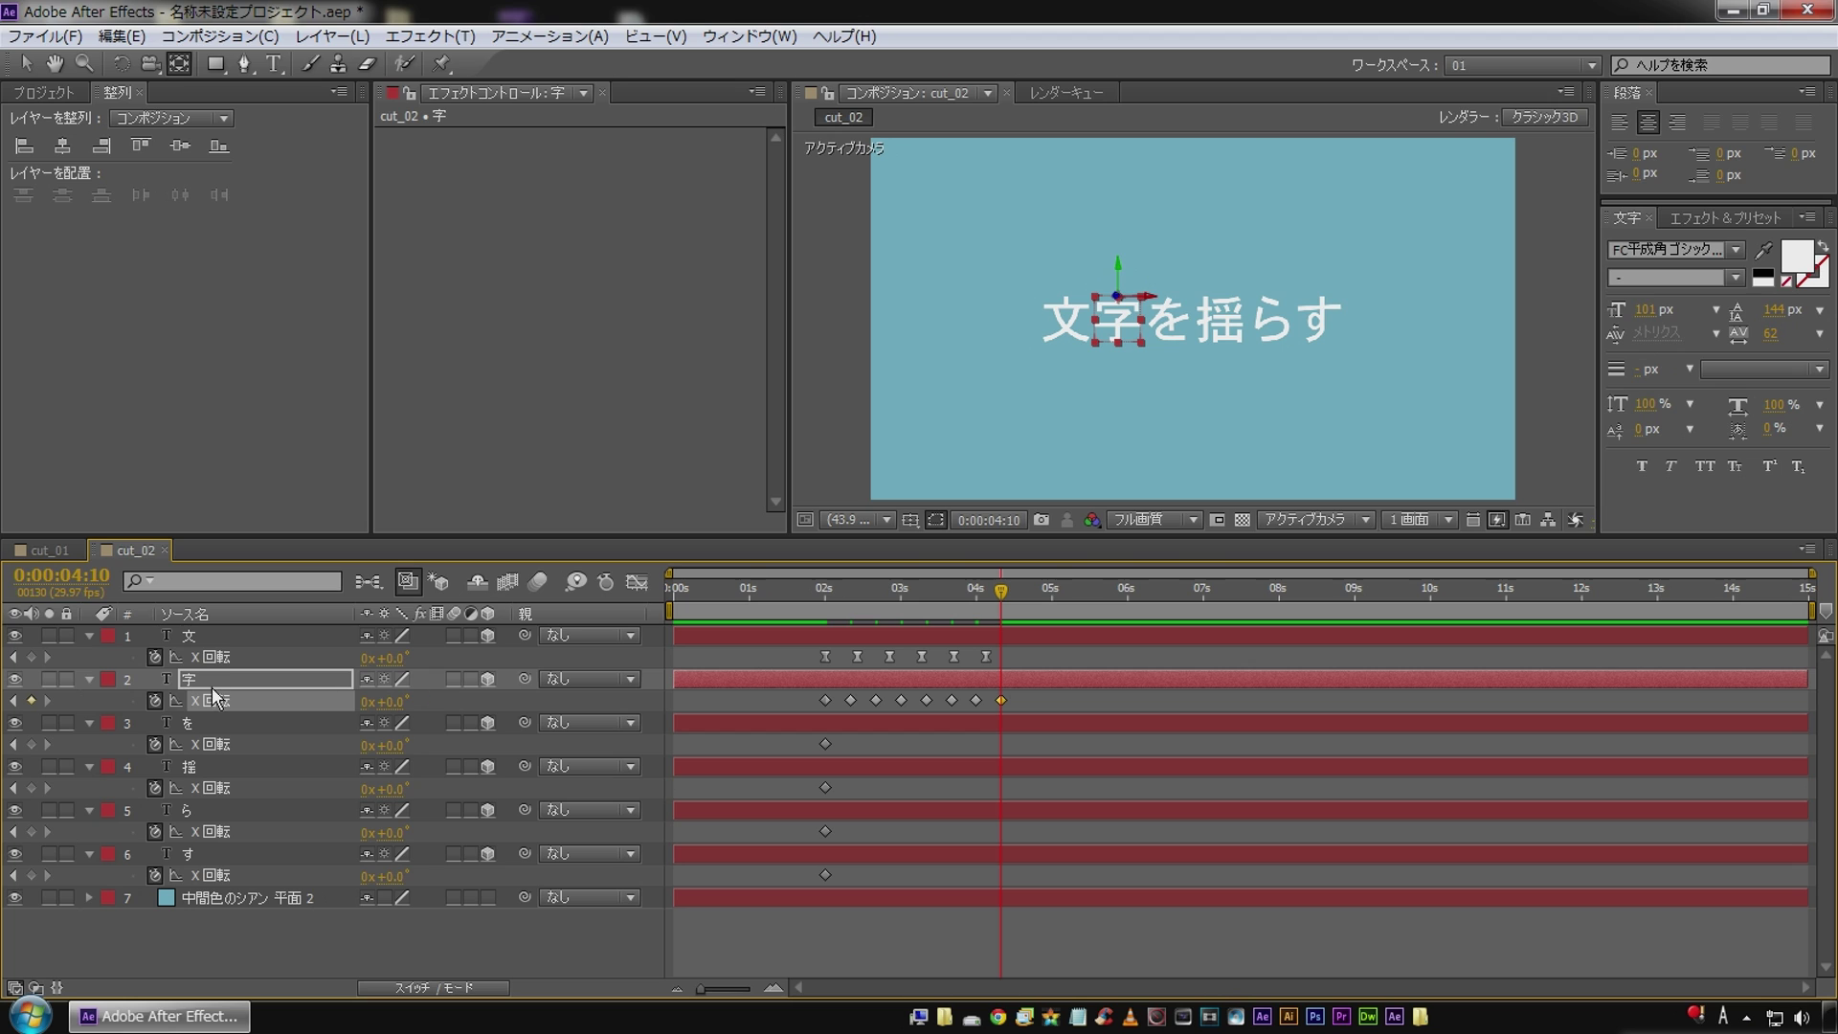
key("ctrl+alt+h")
Preview the 字 wobble starting around 1:18.
left_click(731, 657)
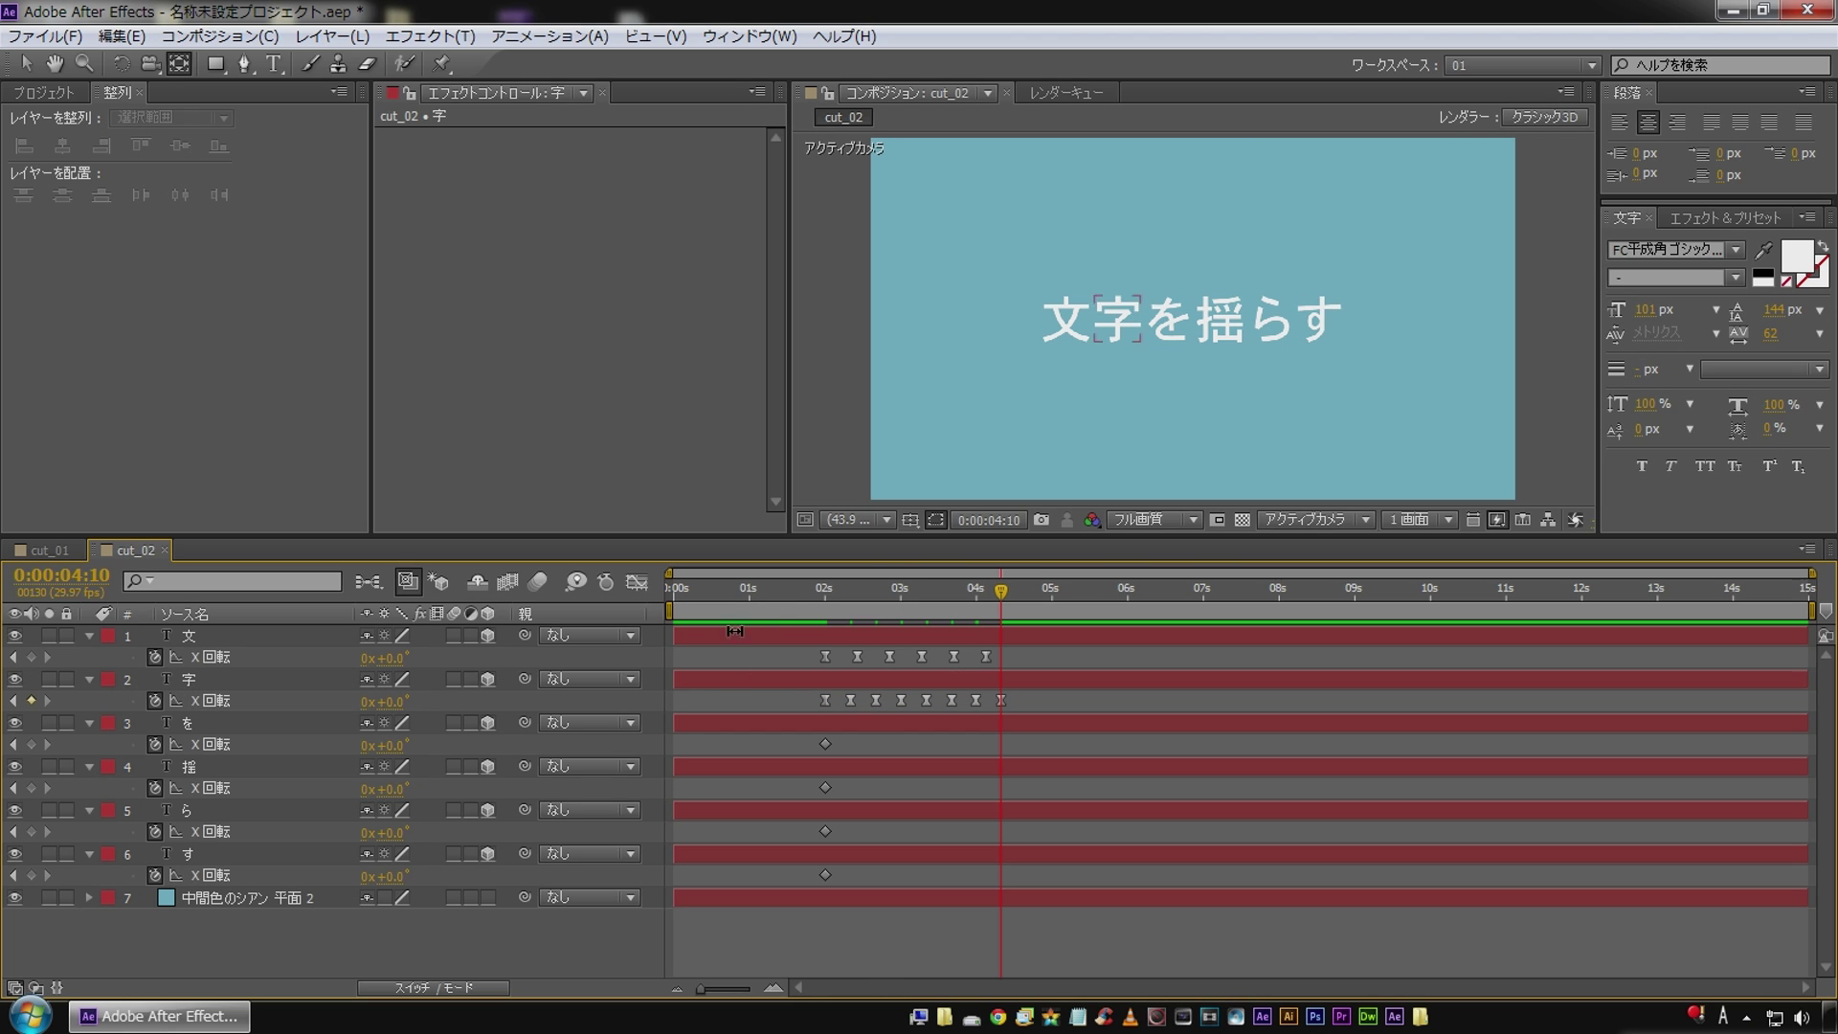
left_click(794, 593)
key("space")
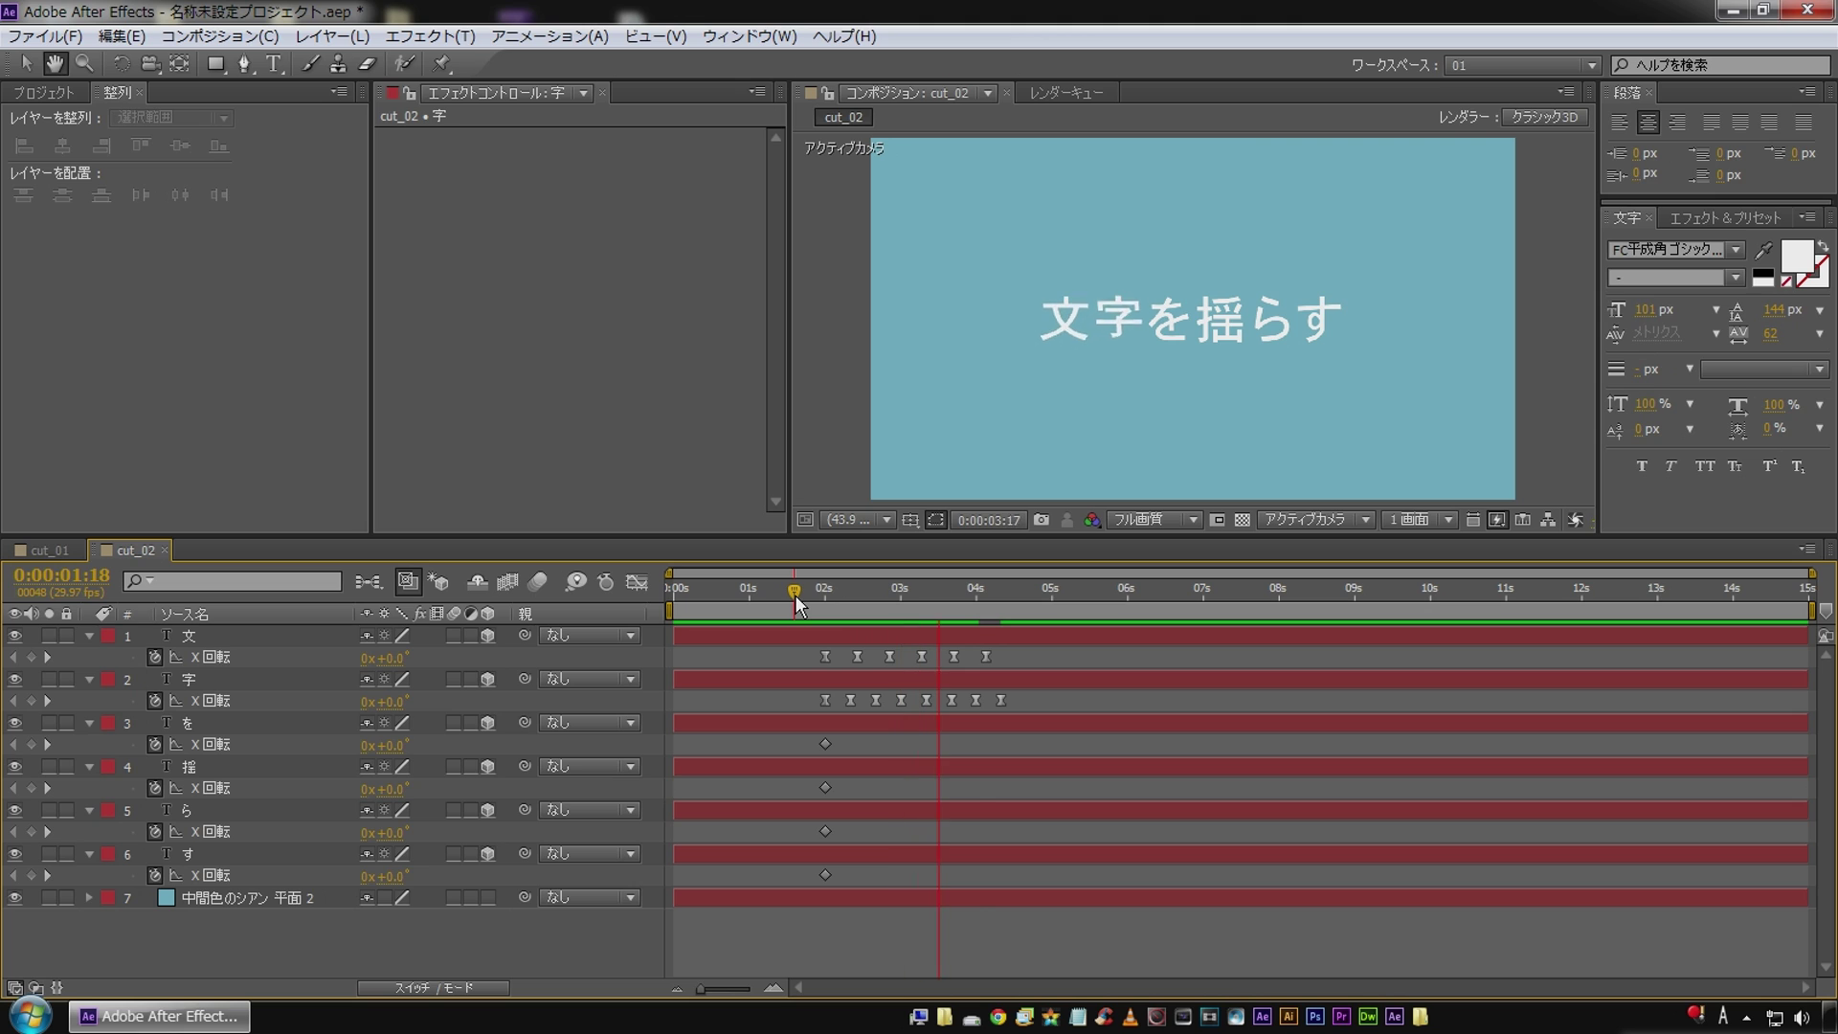
left_click(806, 594)
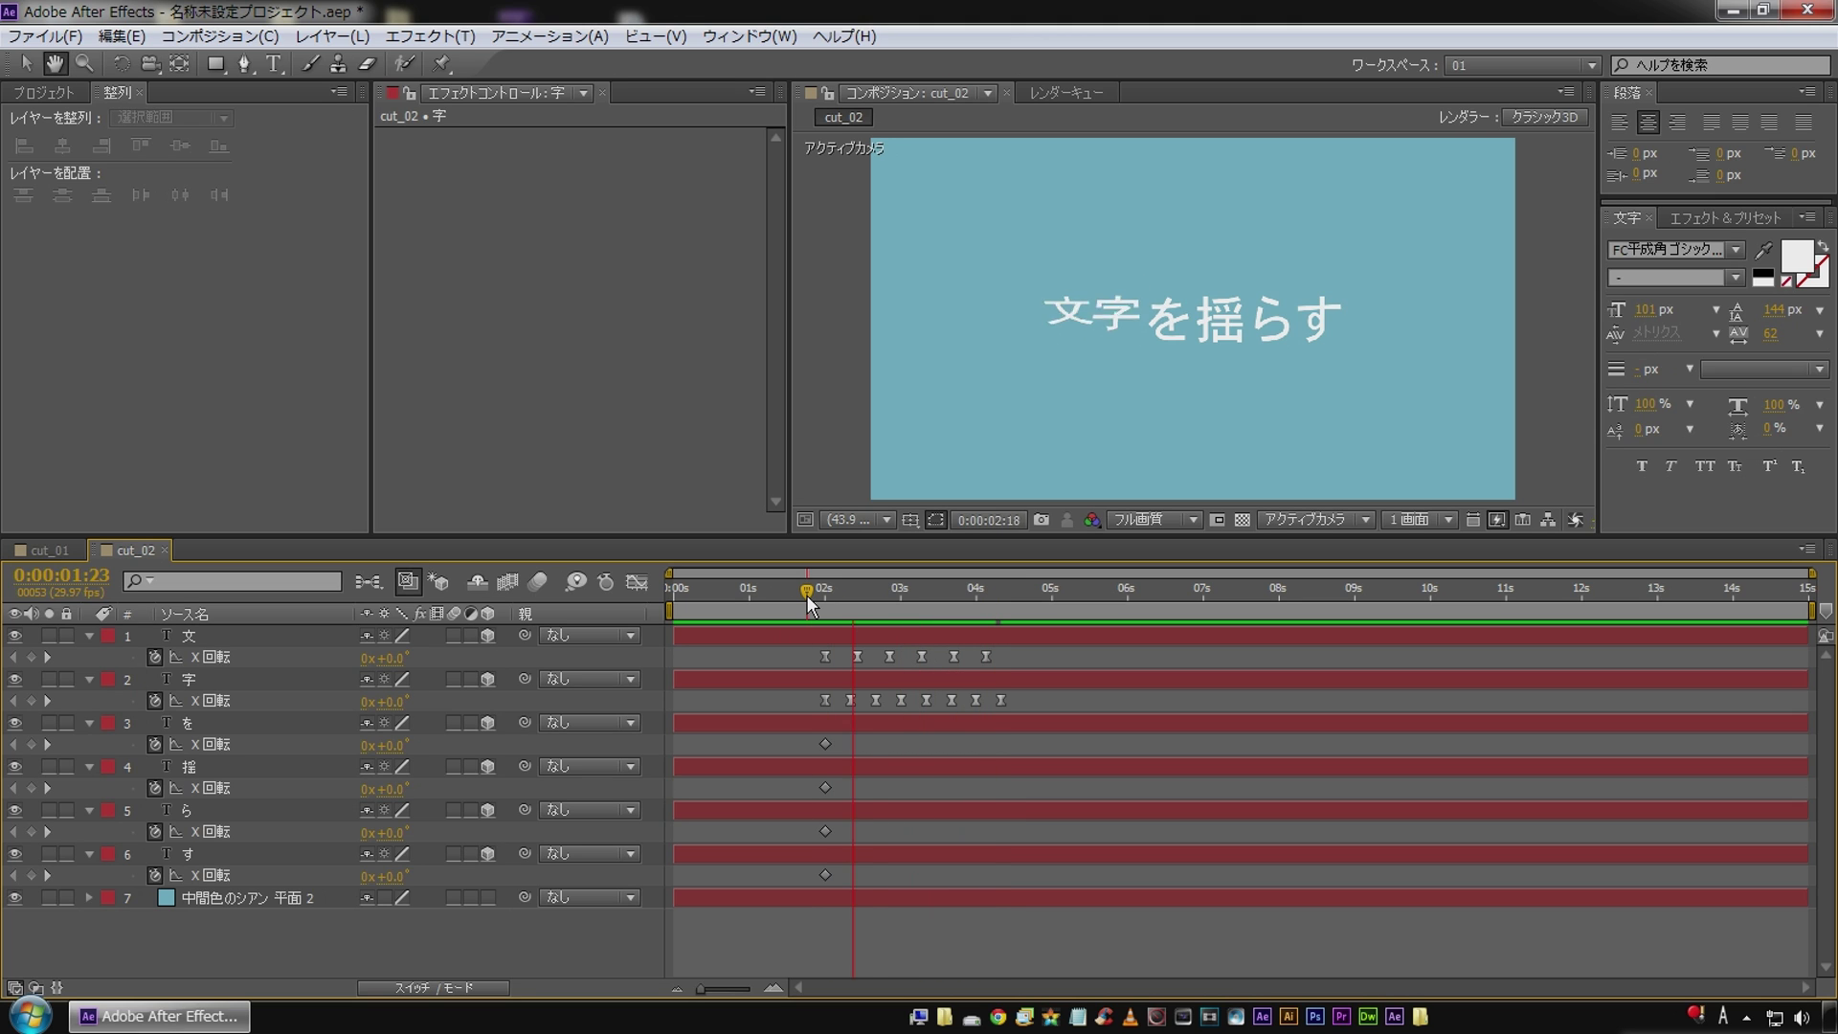
left_click_drag(806, 595, 820, 595)
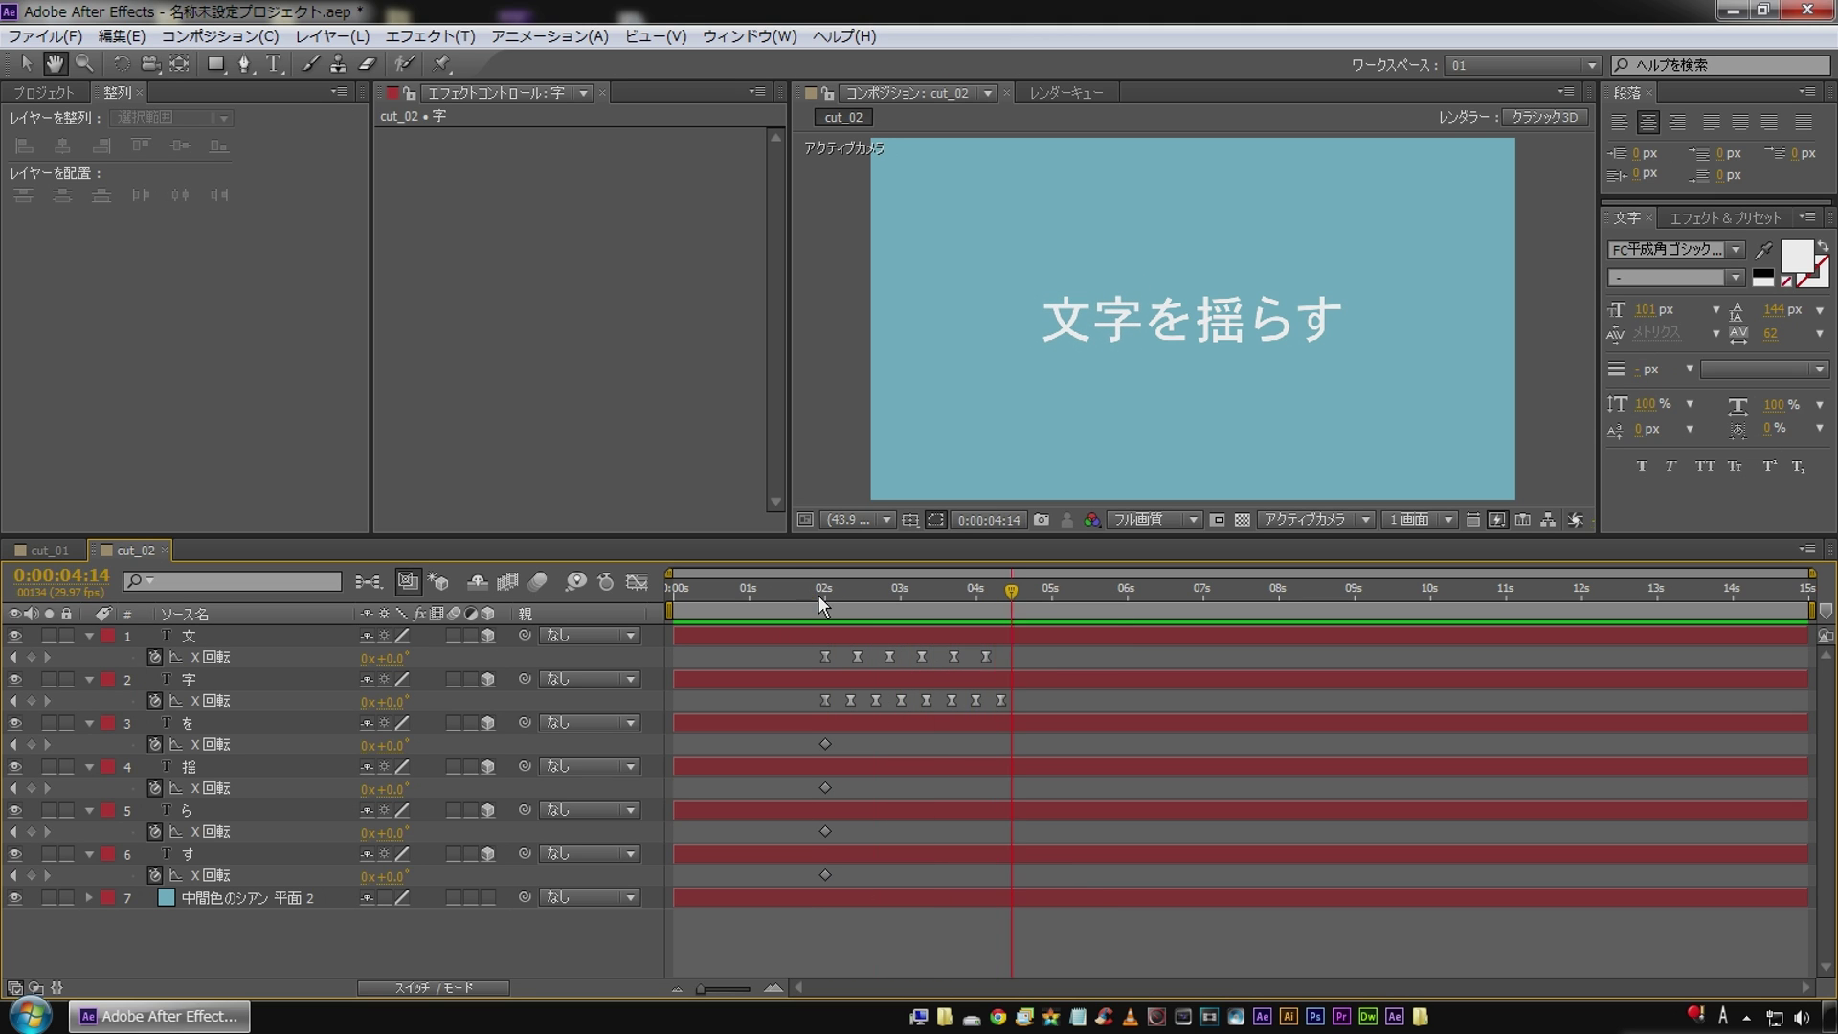
Keyframe を's X Rotation at +58° at 2:10, a back swing at 2:20, and +32° at 3:00.
left_click(48, 744)
key("shift+Page_Down")
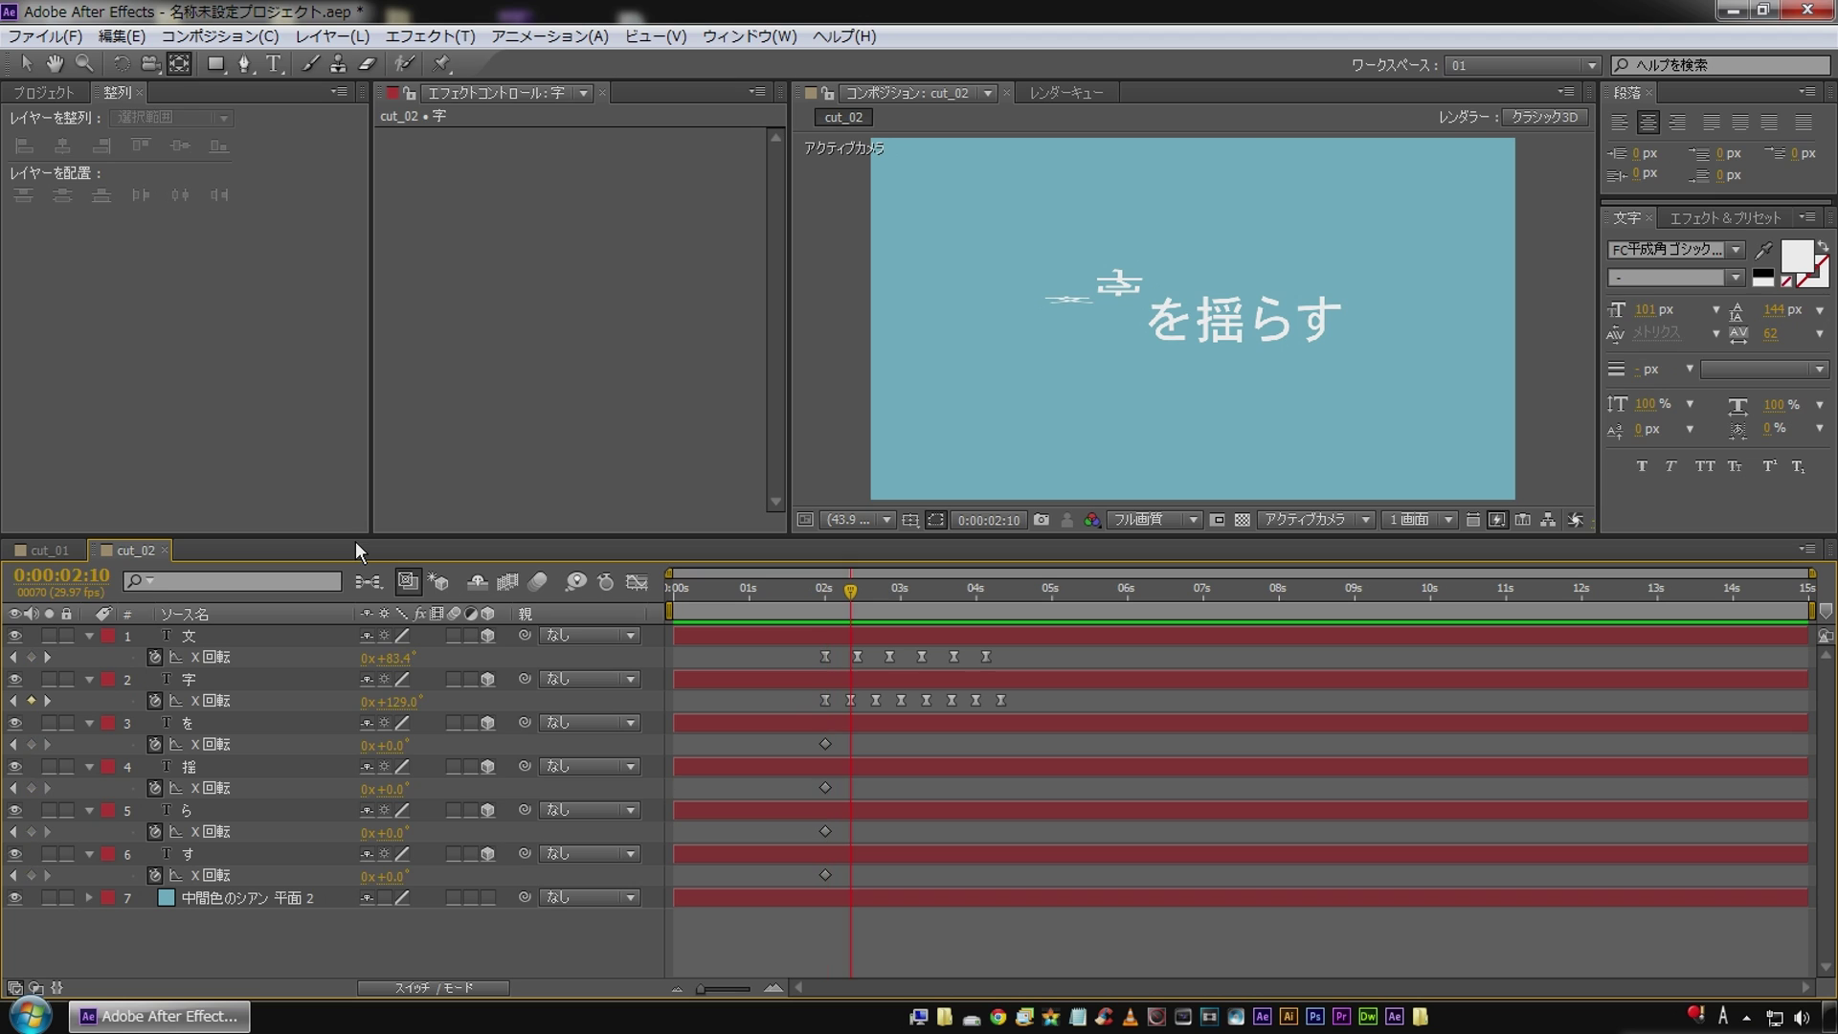
left_click_drag(395, 752, 461, 749)
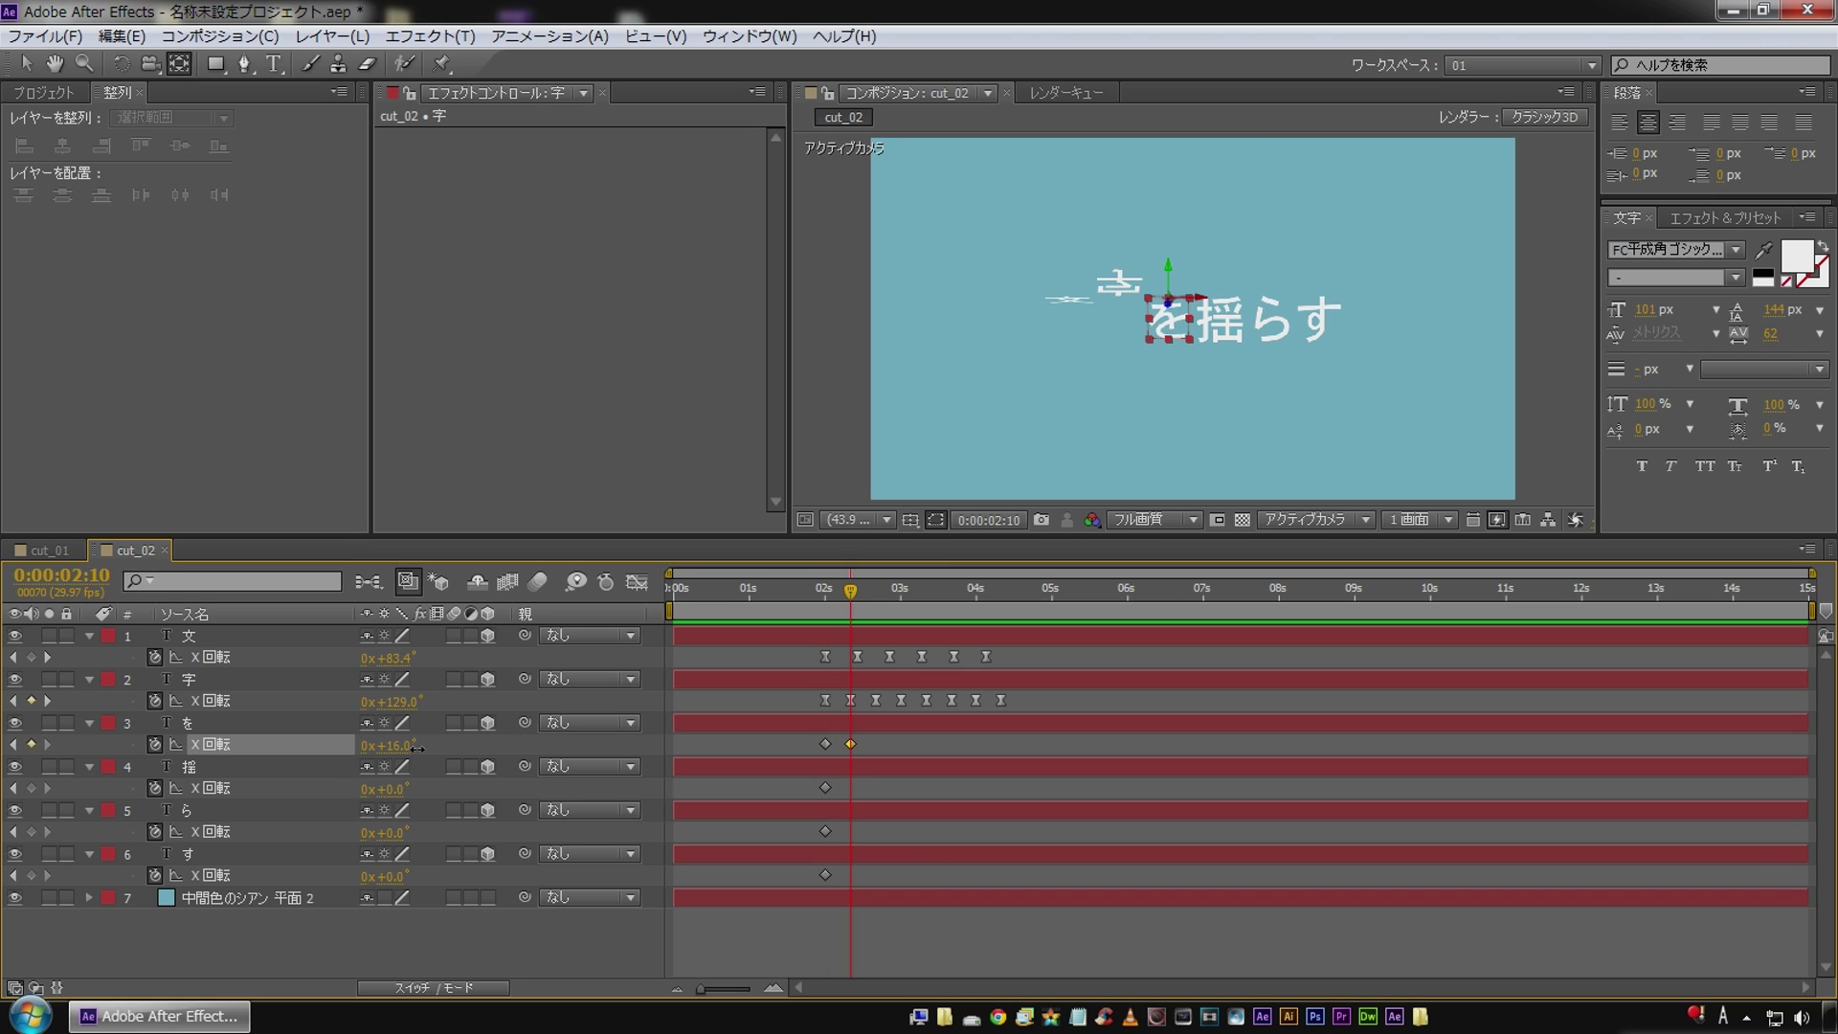
key("shift+Page_Down")
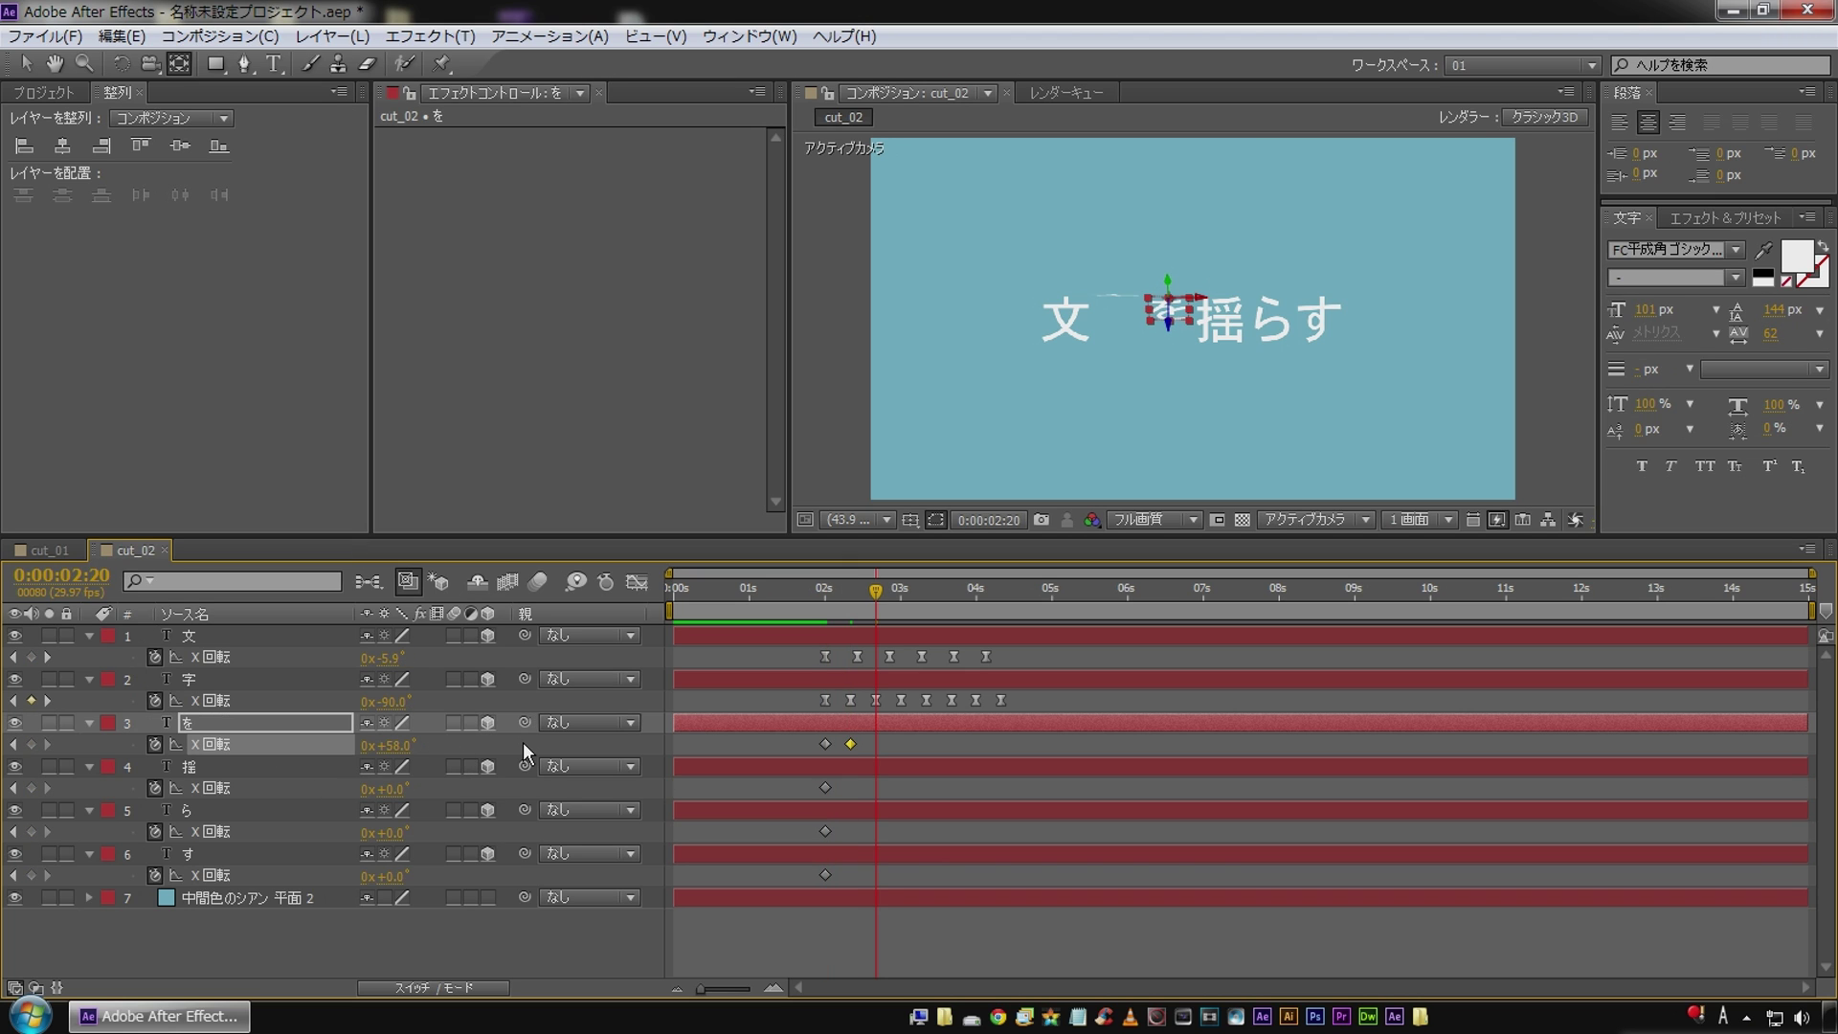
left_click_drag(387, 745, 268, 752)
key("shift+Page_Down")
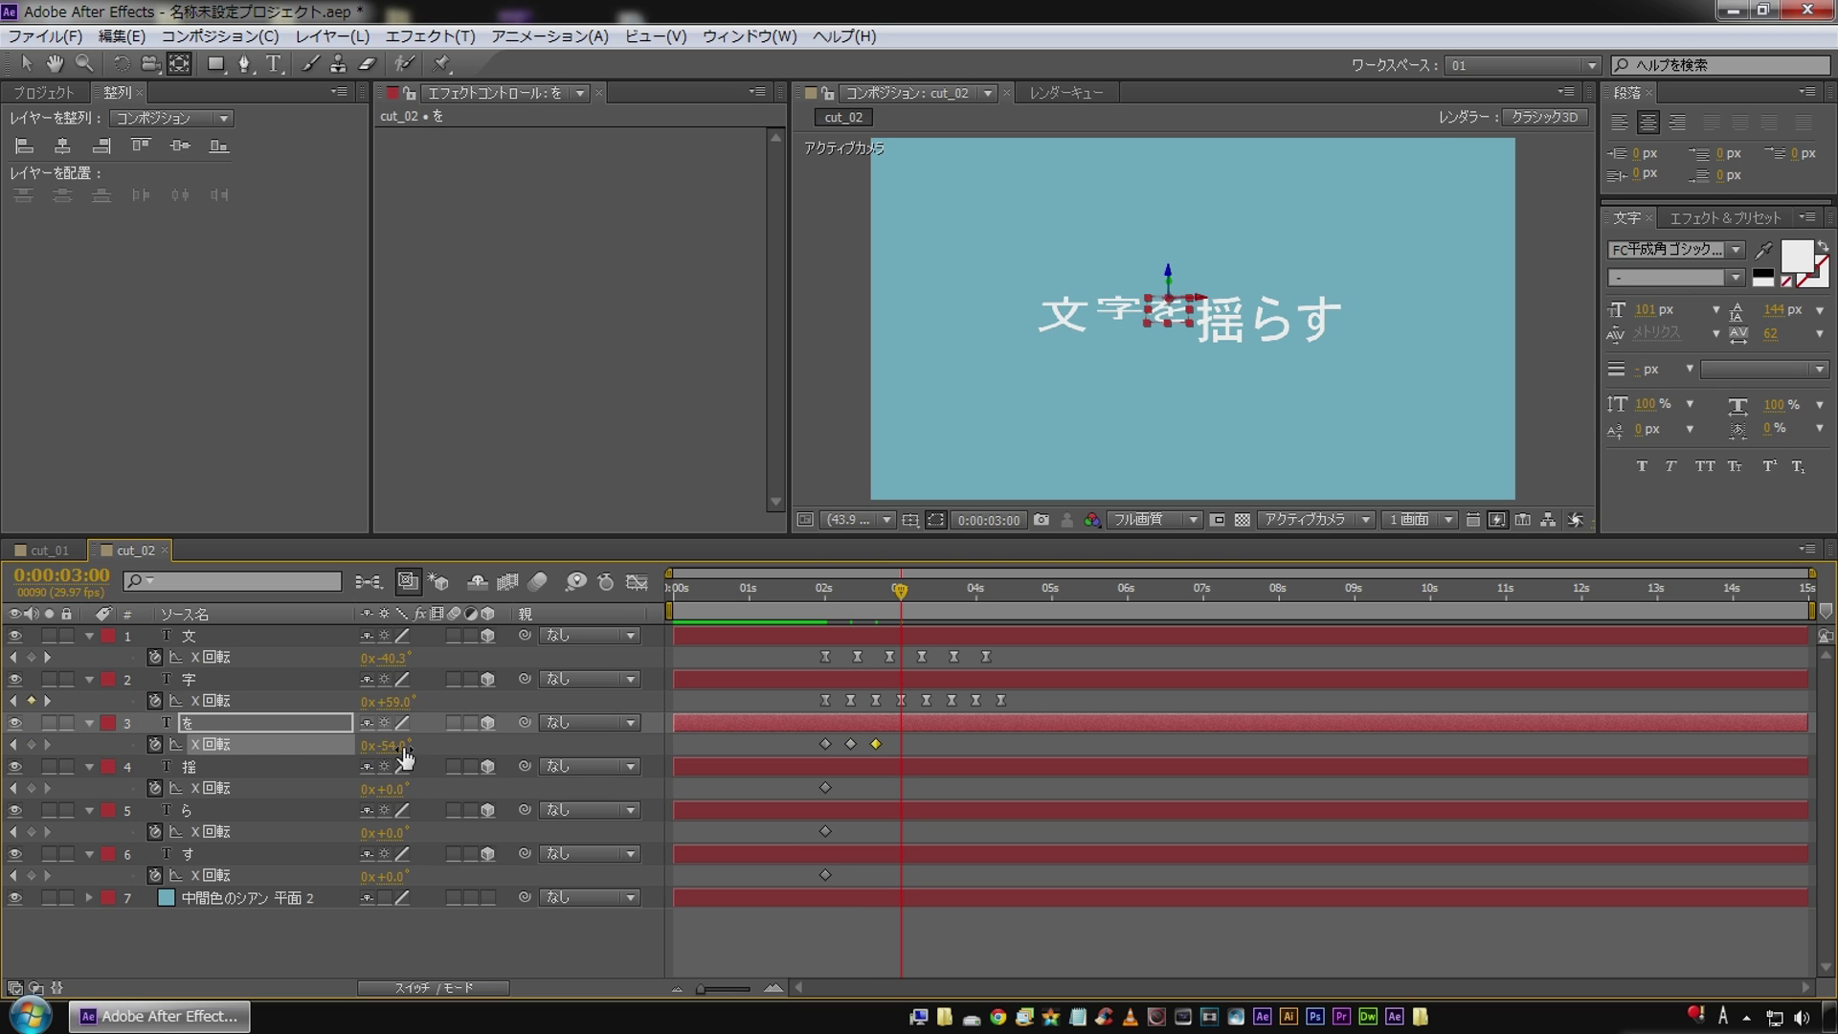
left_click_drag(403, 749, 514, 765)
Set を to -44° at 3:10 and 0° at 3:20, then Easy Ease its keyframes.
key("shift+Page_Down")
left_click_drag(388, 746, 215, 745)
key("shift+Page_Down")
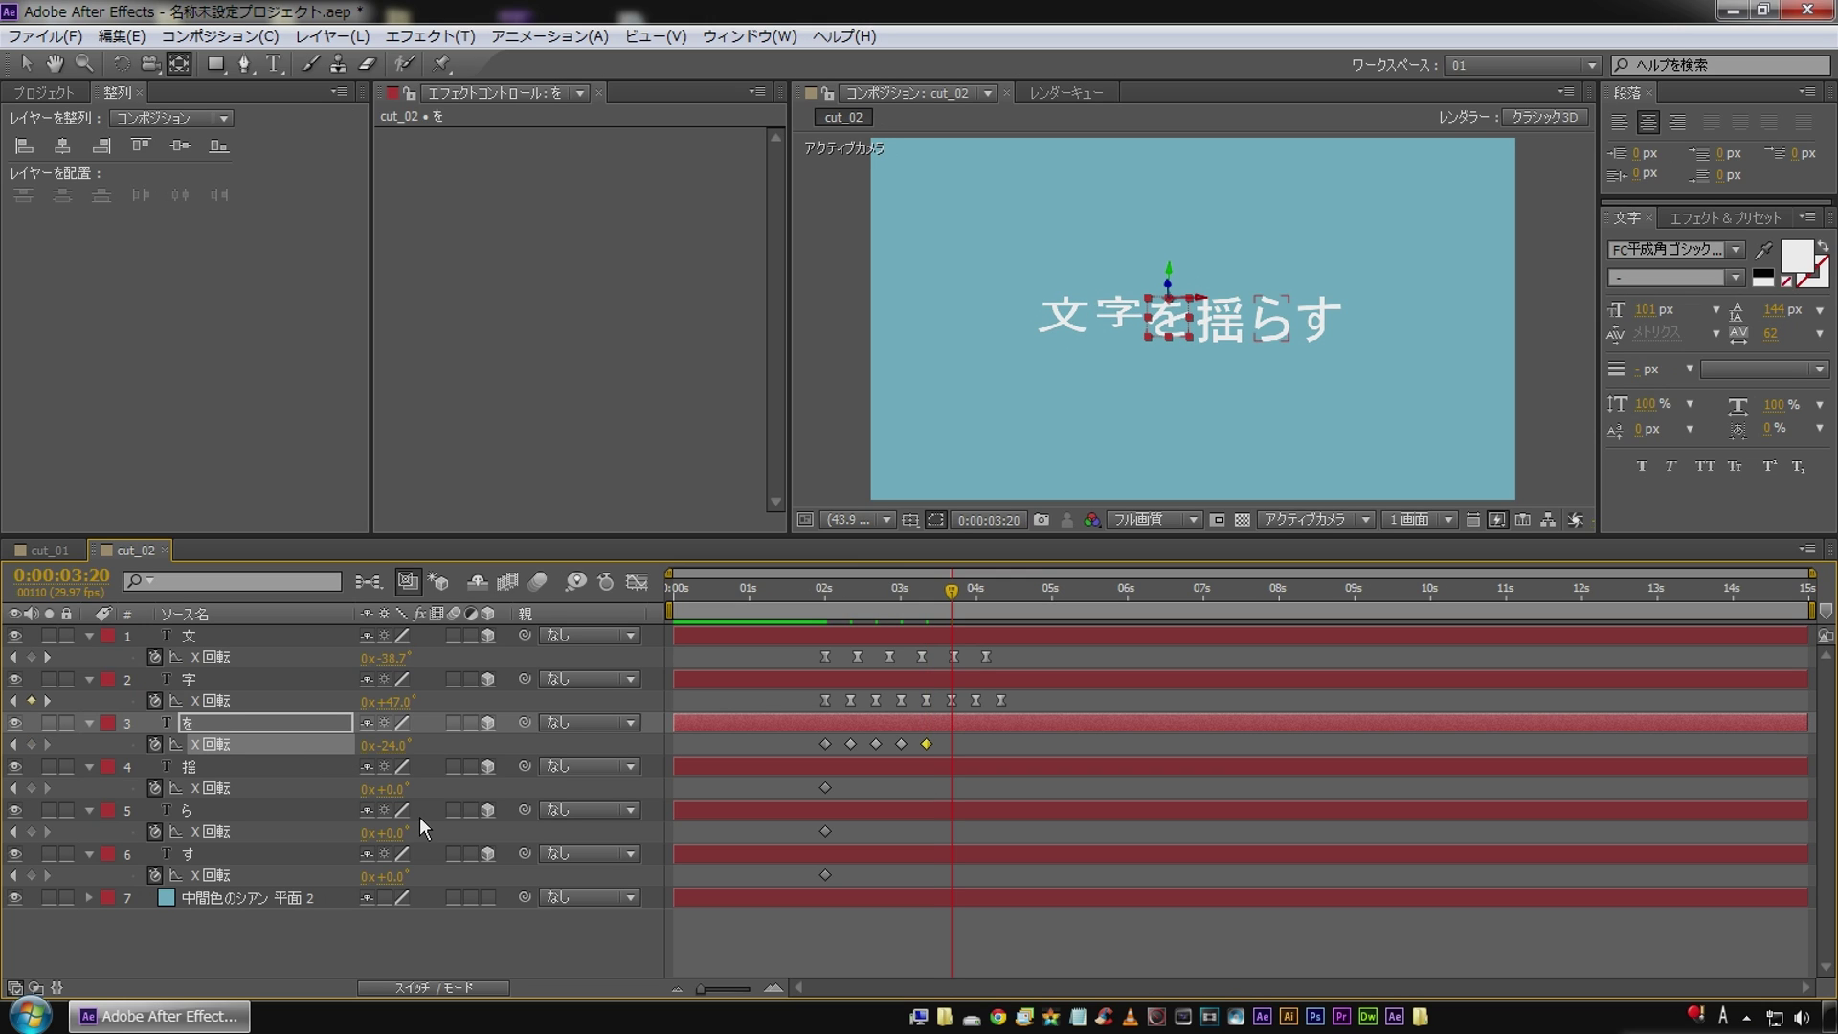
left_click(388, 746)
type("0")
key("Return")
key("F9")
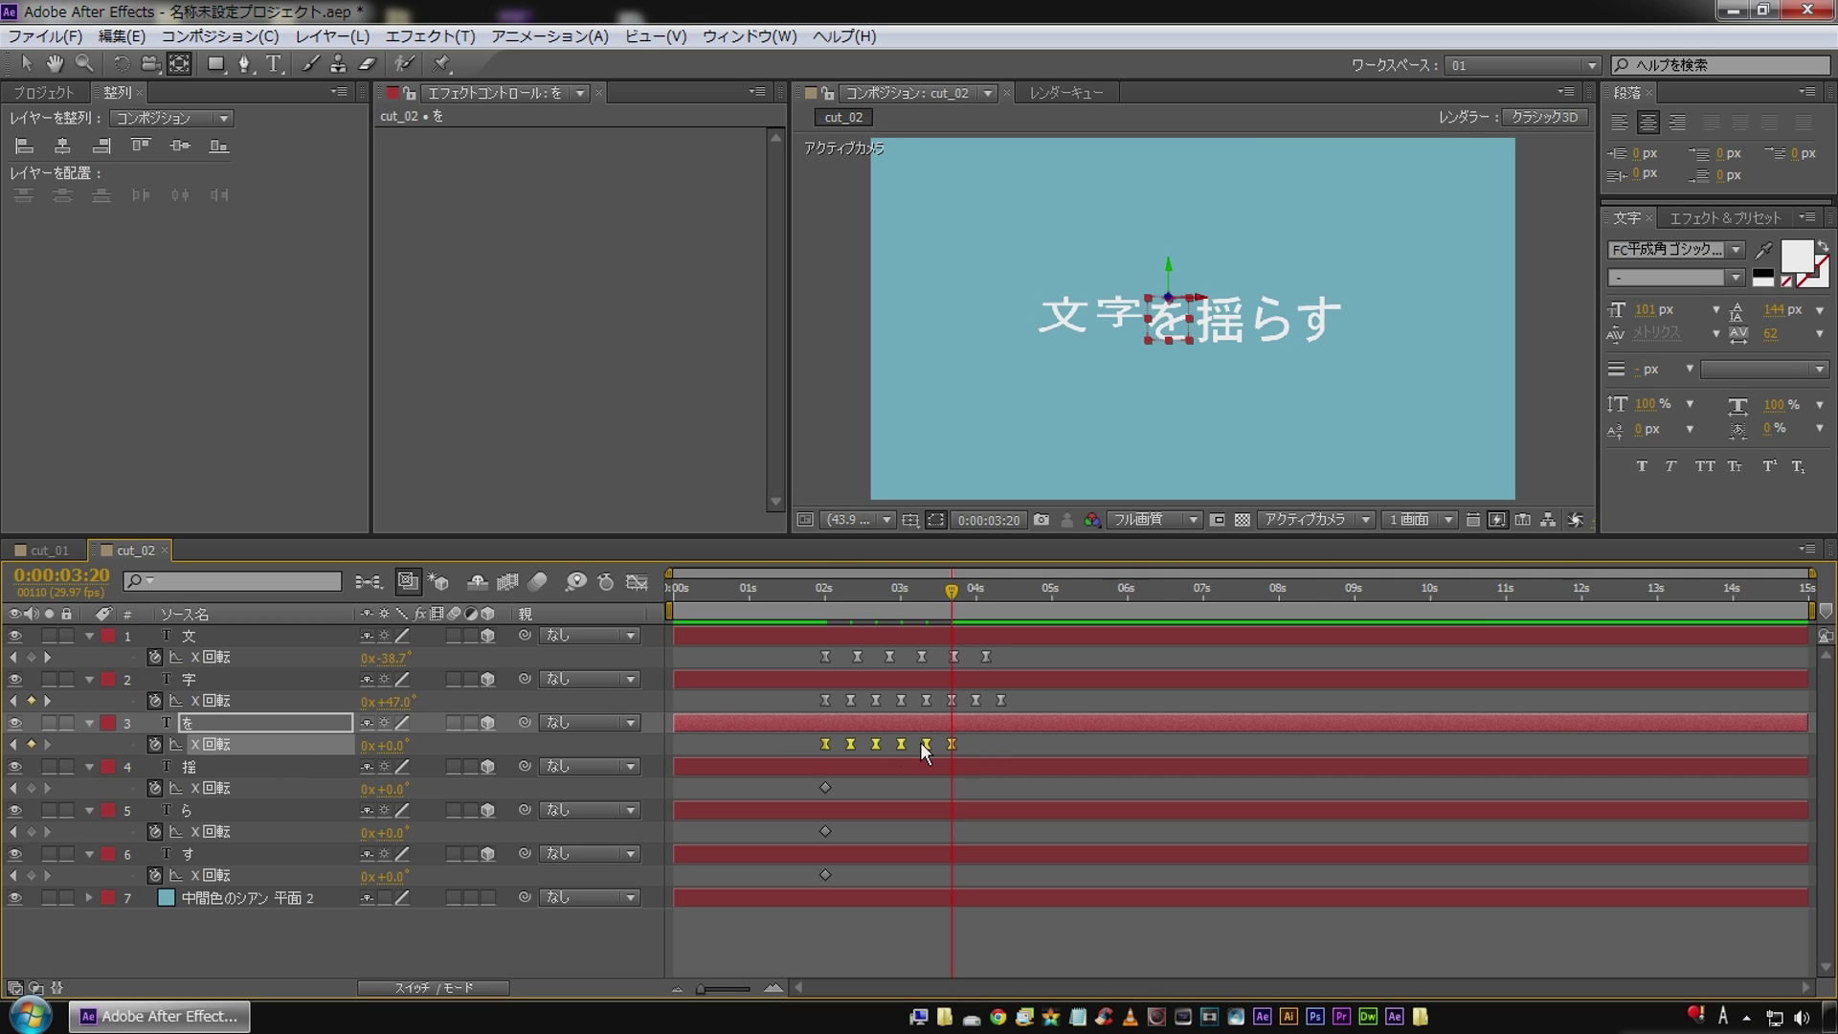
Stretch を's keyframes, shift them slightly later, and preview from 1:22.
left_click_drag(954, 743, 966, 742, "alt")
left_click_drag(825, 744, 839, 744)
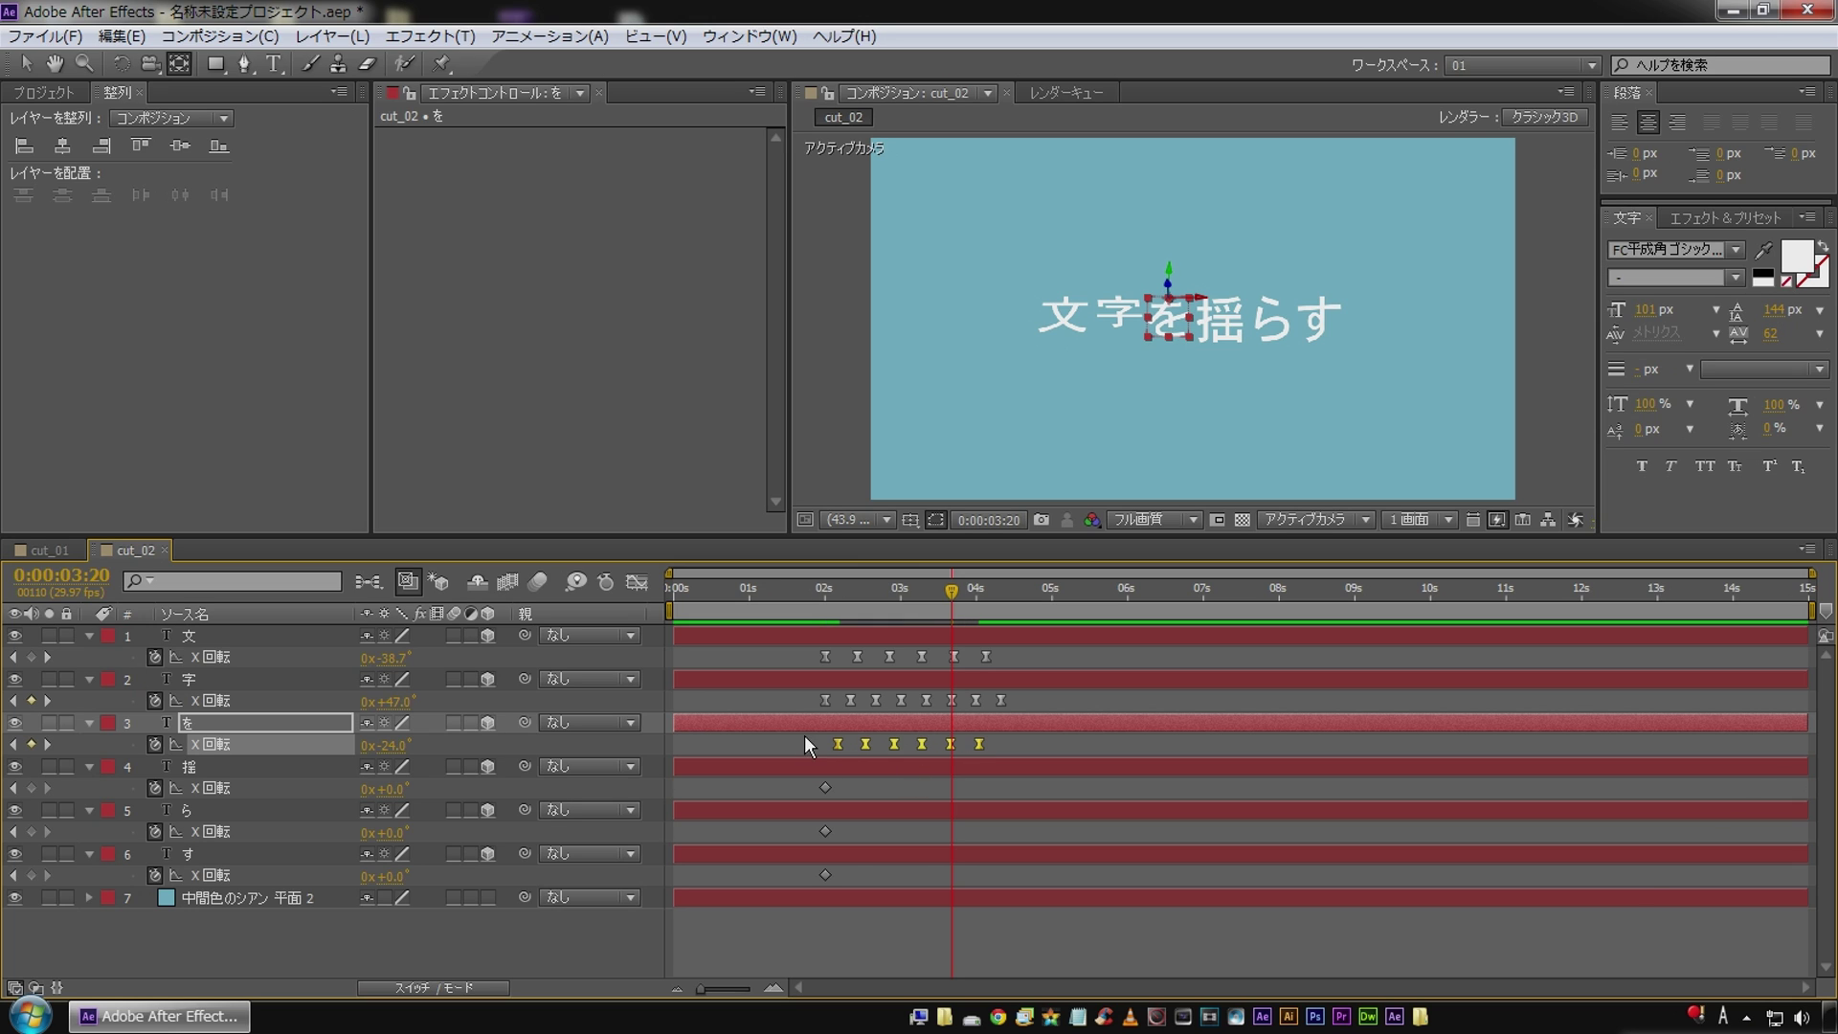
left_click(804, 735)
left_click(804, 593)
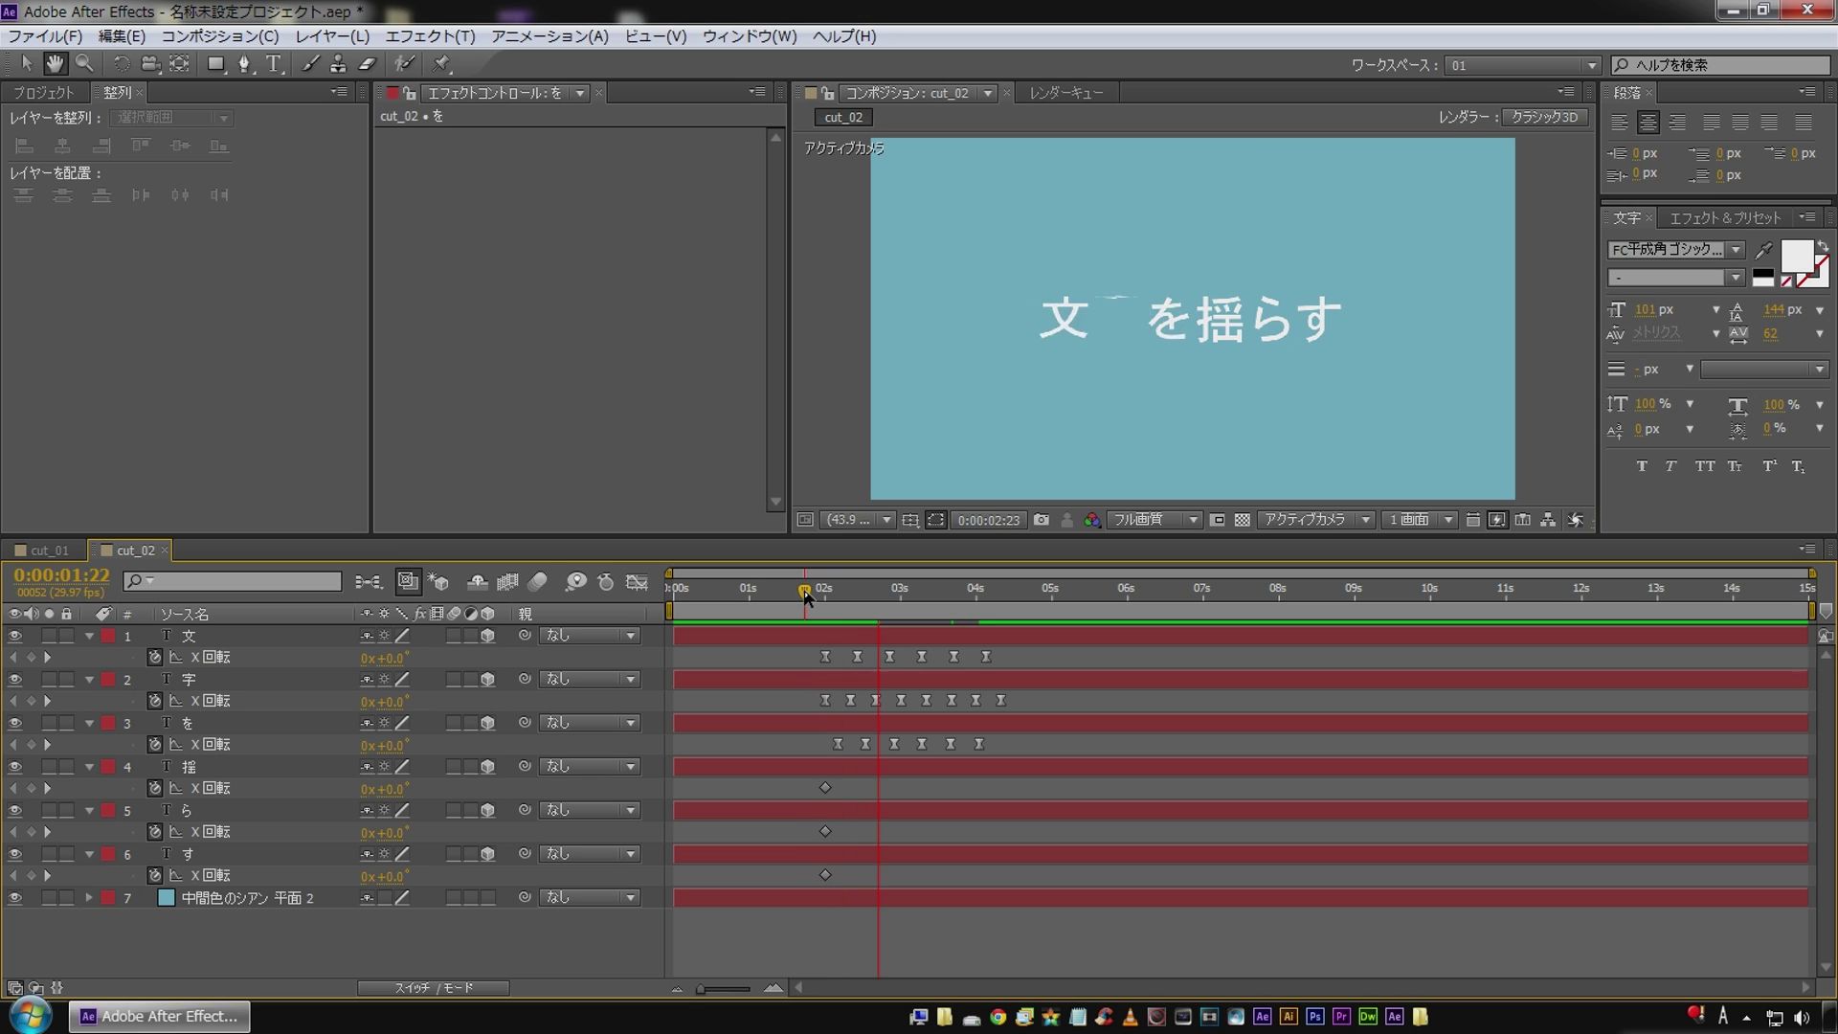
key("space")
left_click(12, 788)
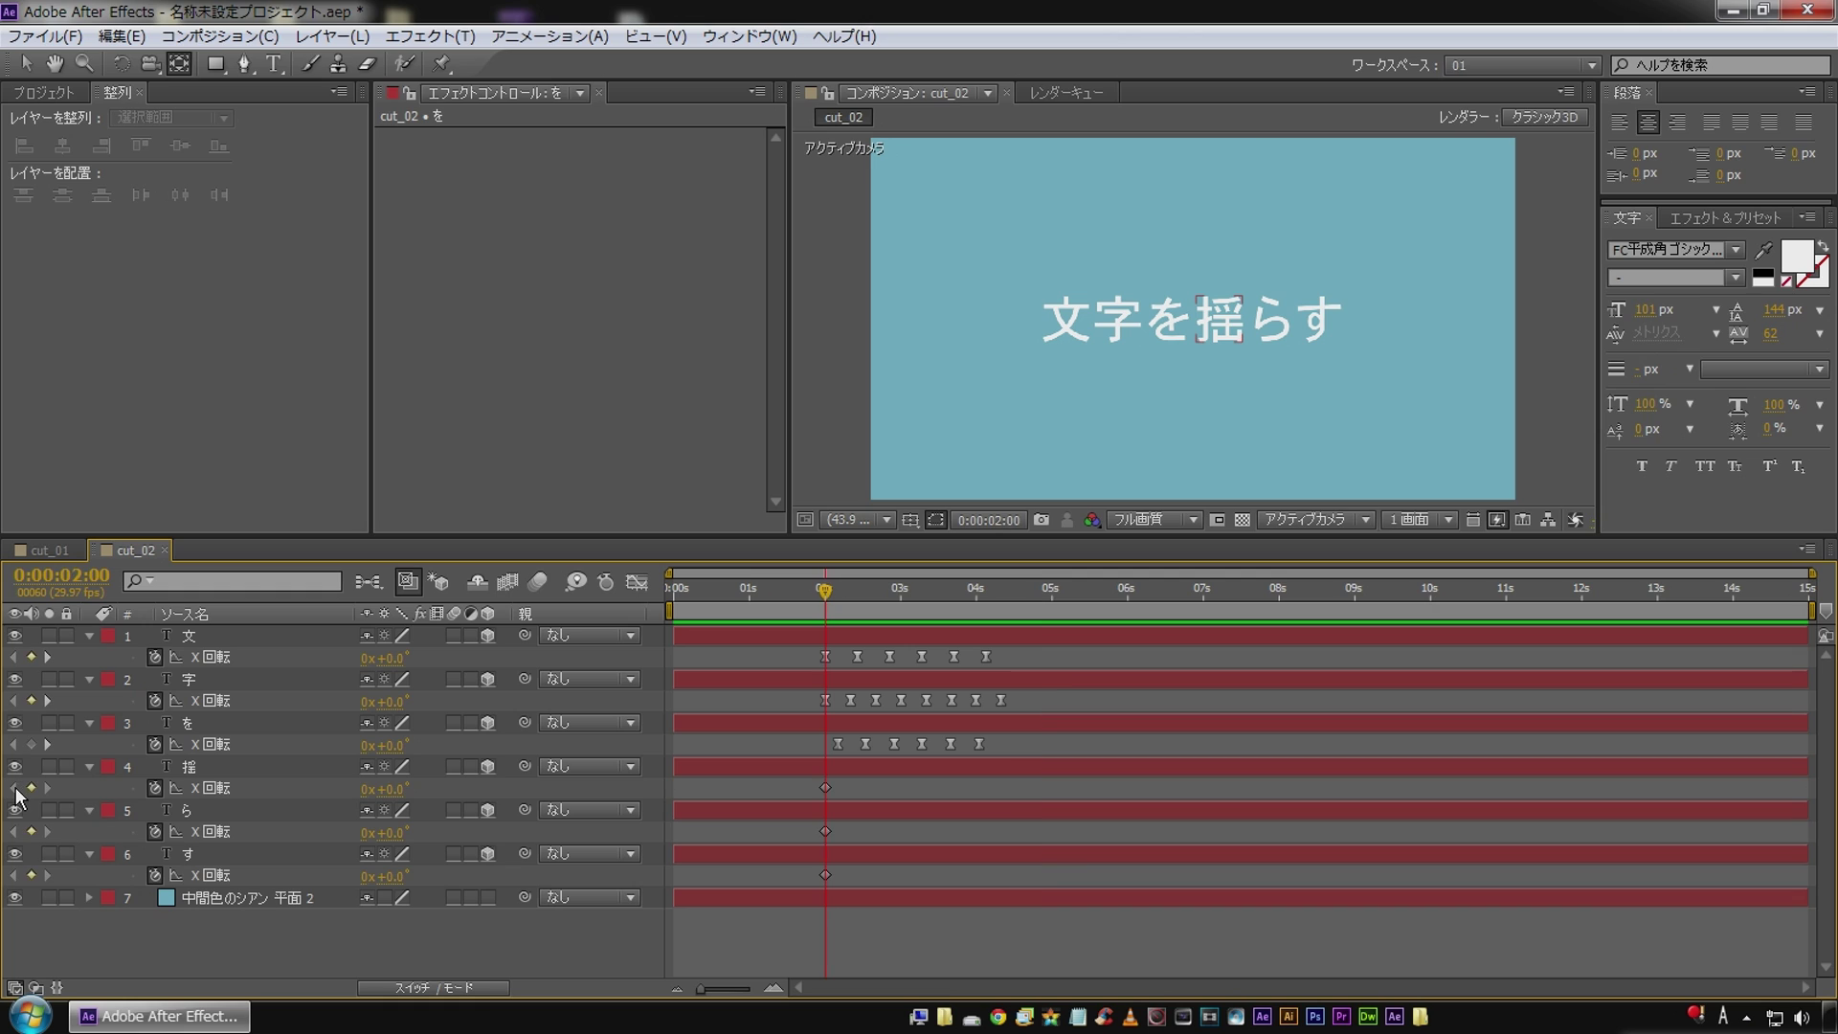
Keyframe ら's X Rotation at +66°, -53°, +37° and -32° from 2:10 to 3:10.
key("space")
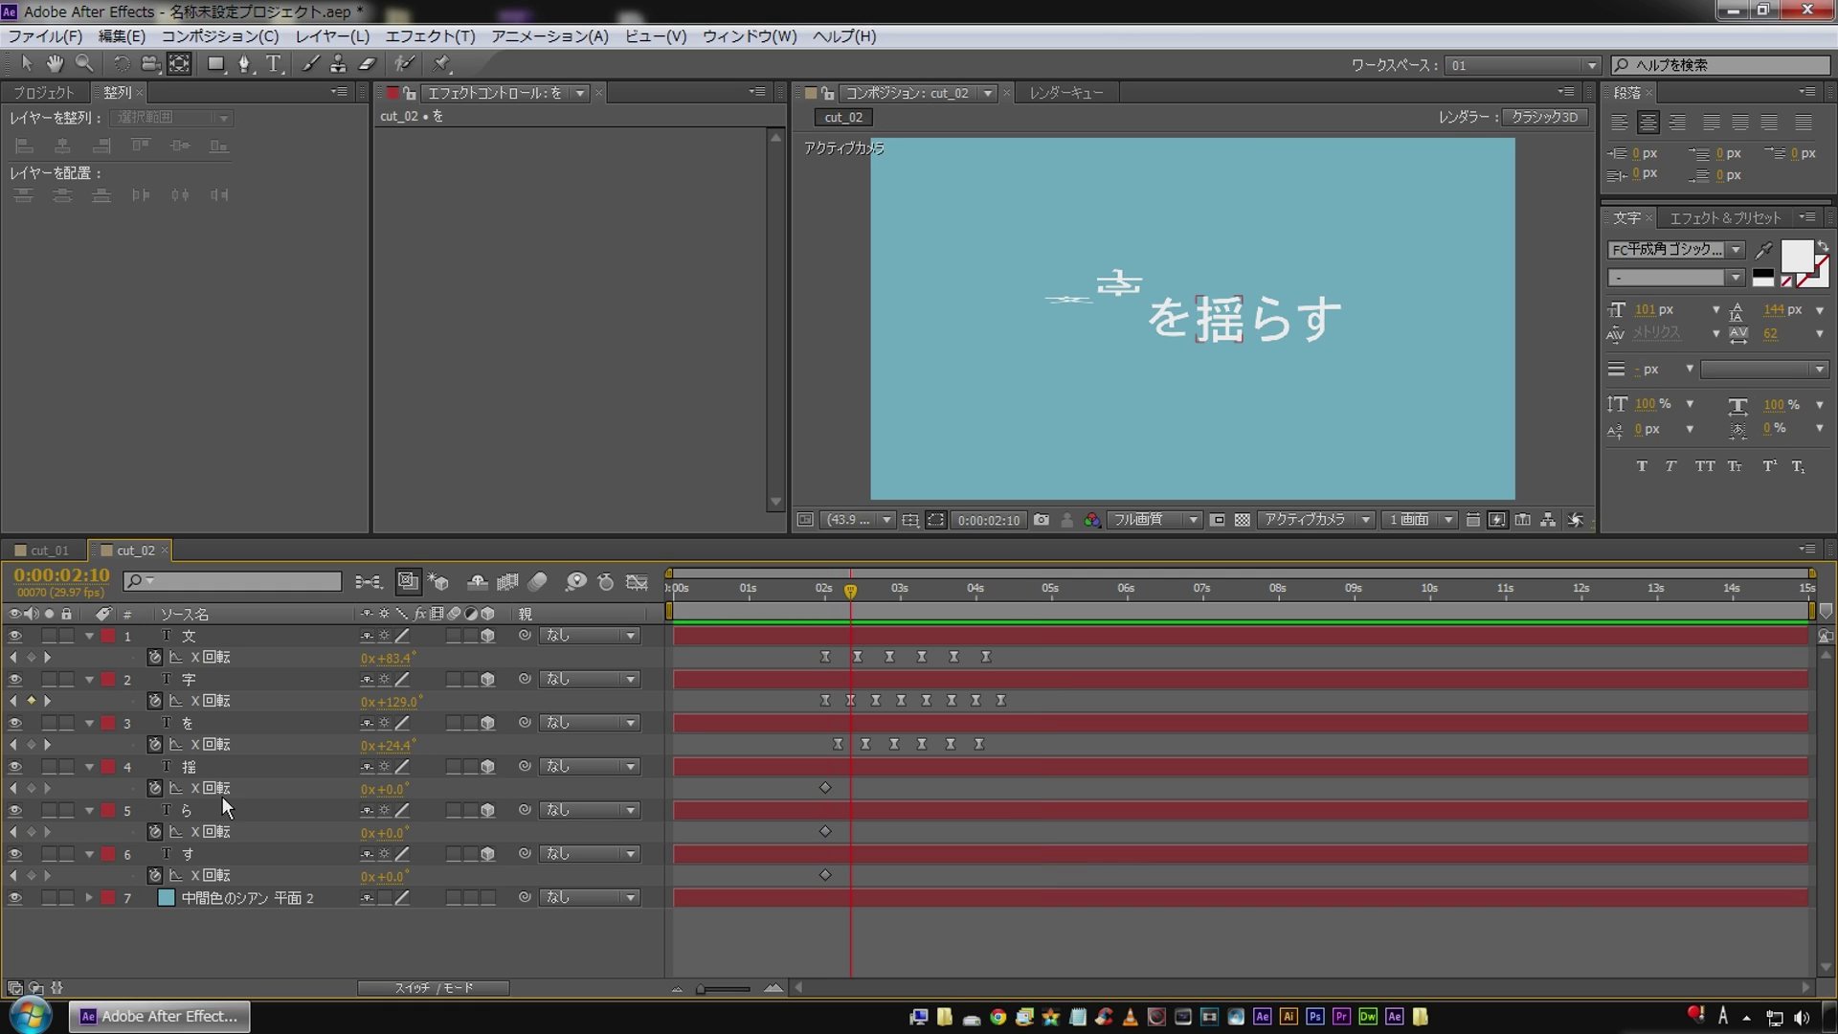
left_click_drag(397, 841, 475, 831)
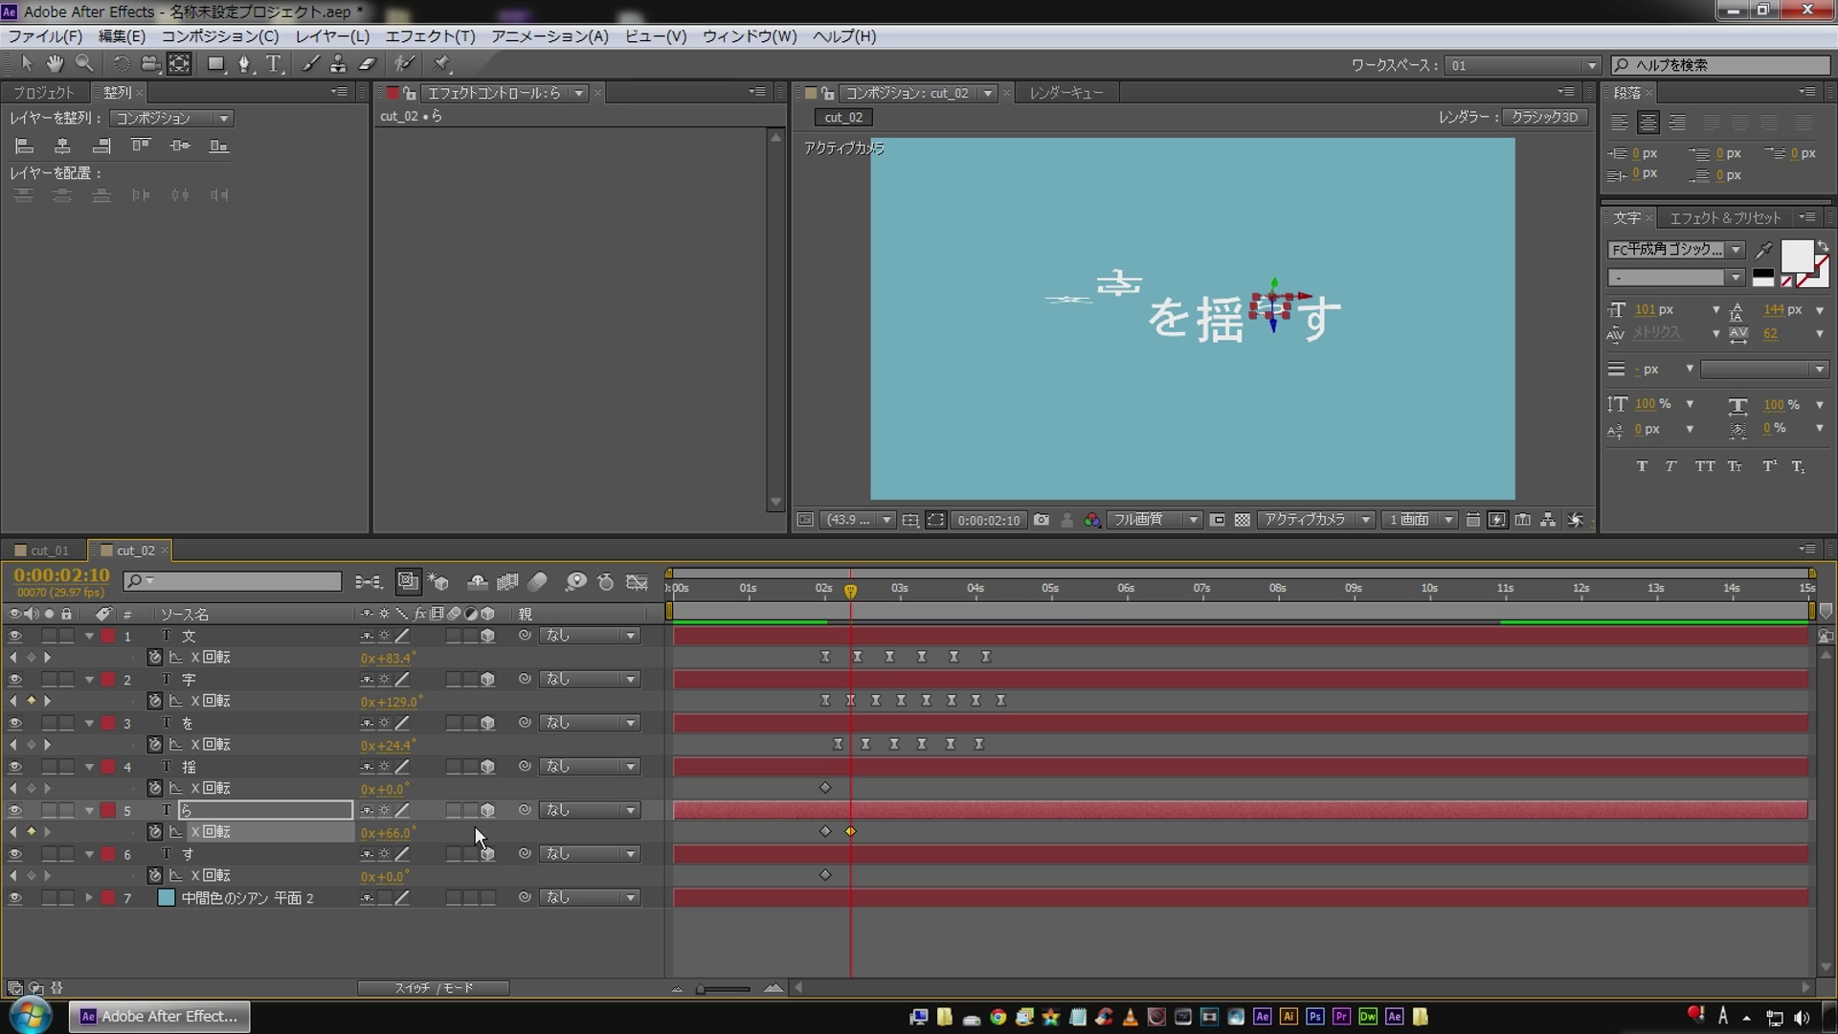
left_click_drag(407, 835, 257, 835)
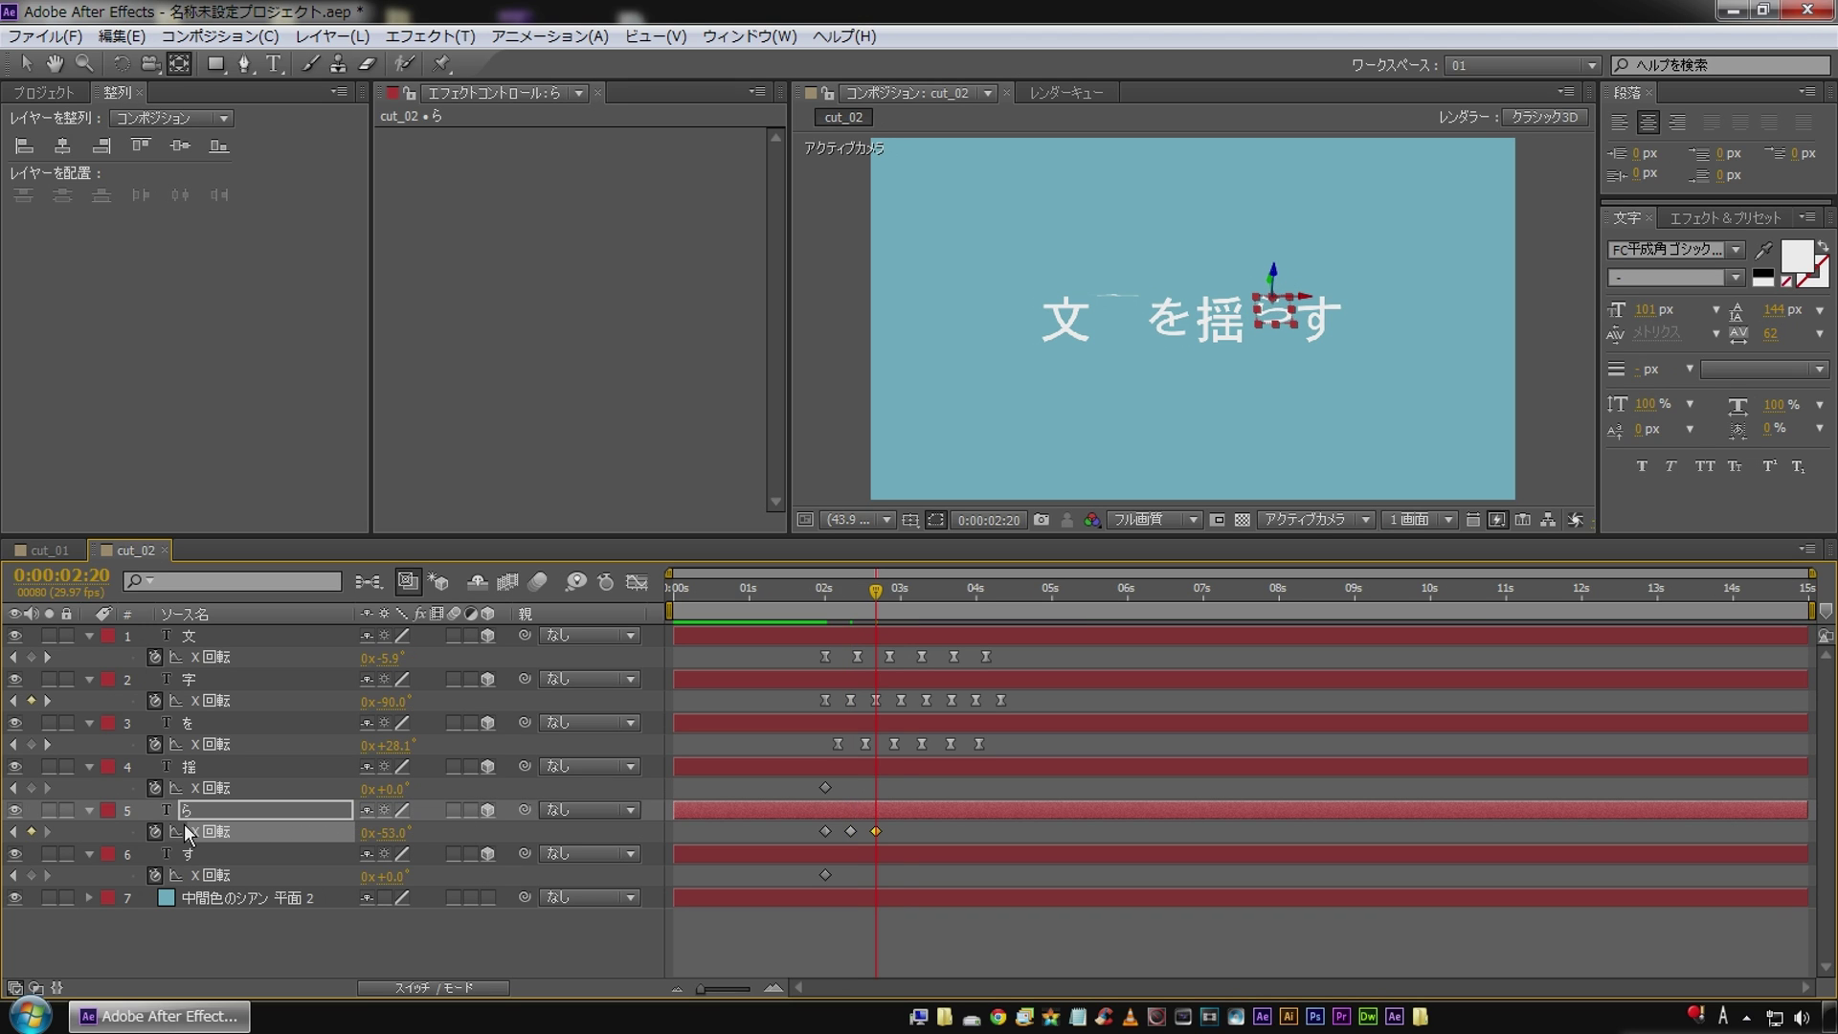
key("shift+Page_Down")
left_click_drag(402, 833, 473, 845)
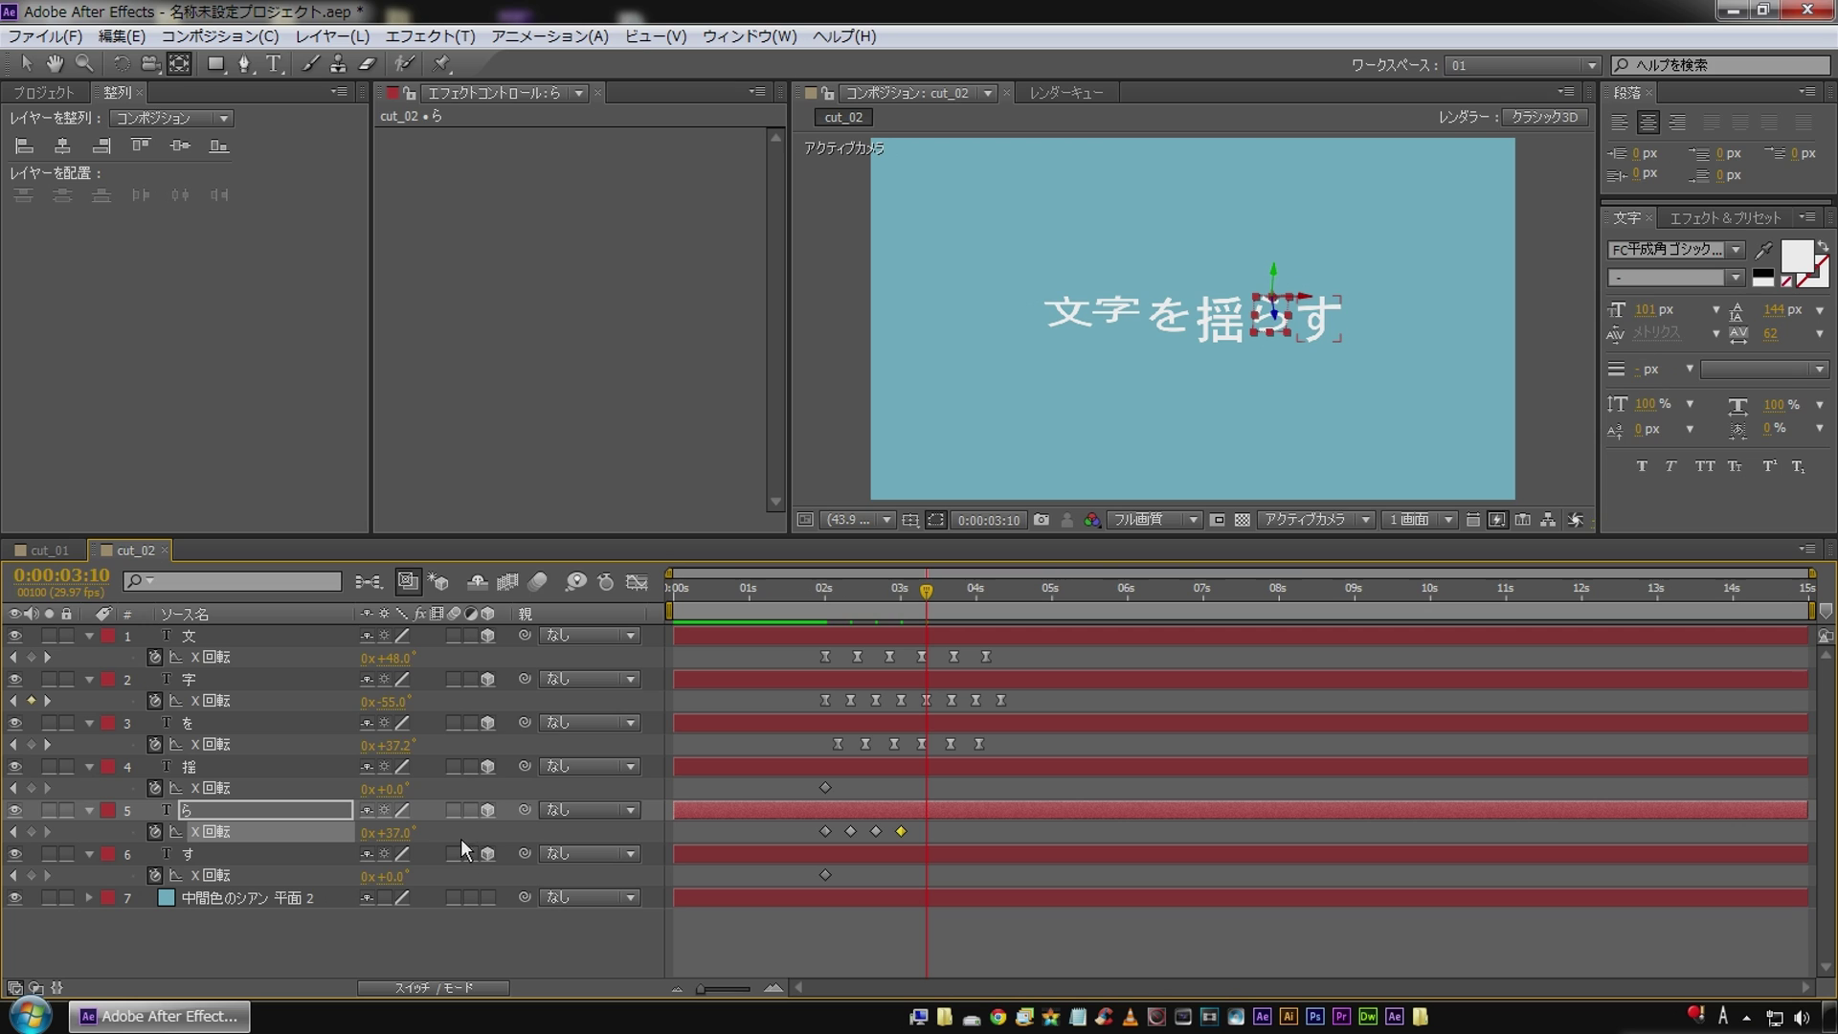
left_click_drag(393, 832, 328, 839)
Set ら flat at 0° at 3:20 and ease all its rotation keyframes.
key("shift+Page_Down")
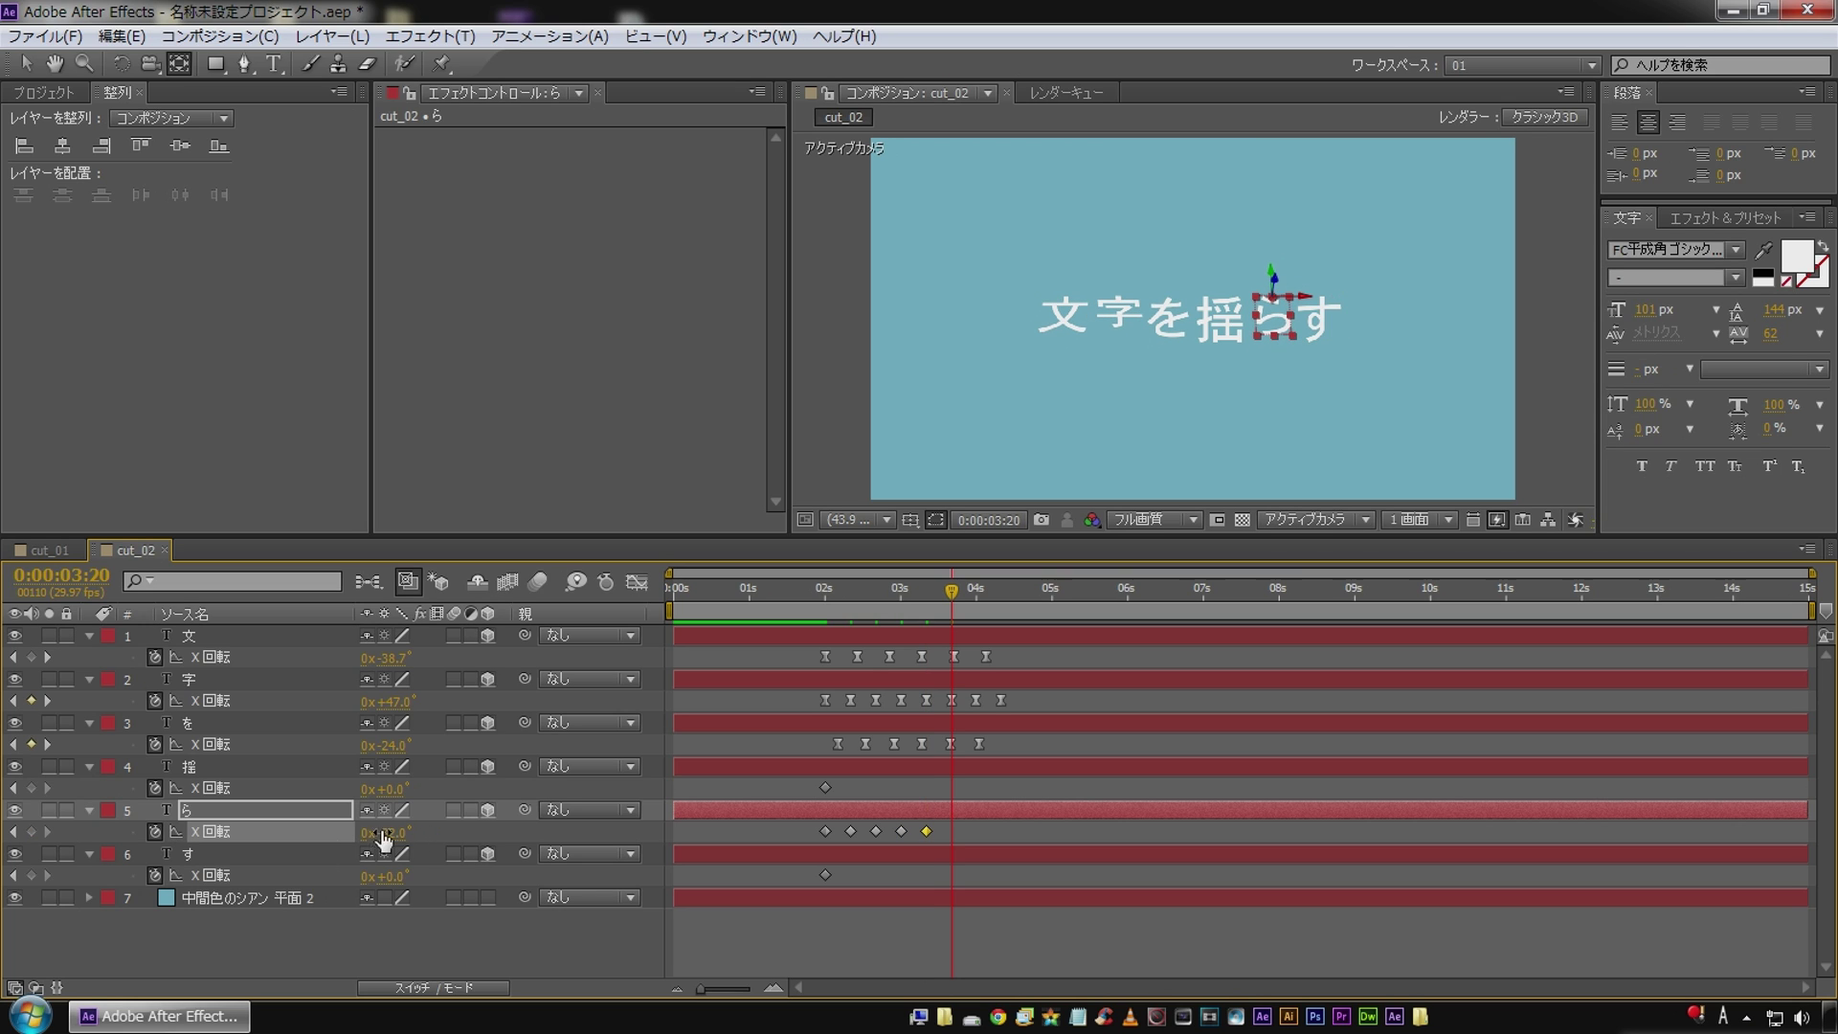
left_click(410, 829)
type("0")
key("Return")
key("ctrl+alt+h")
Preview the wobble from before 2 seconds.
left_click(777, 967)
left_click(816, 590)
key("space")
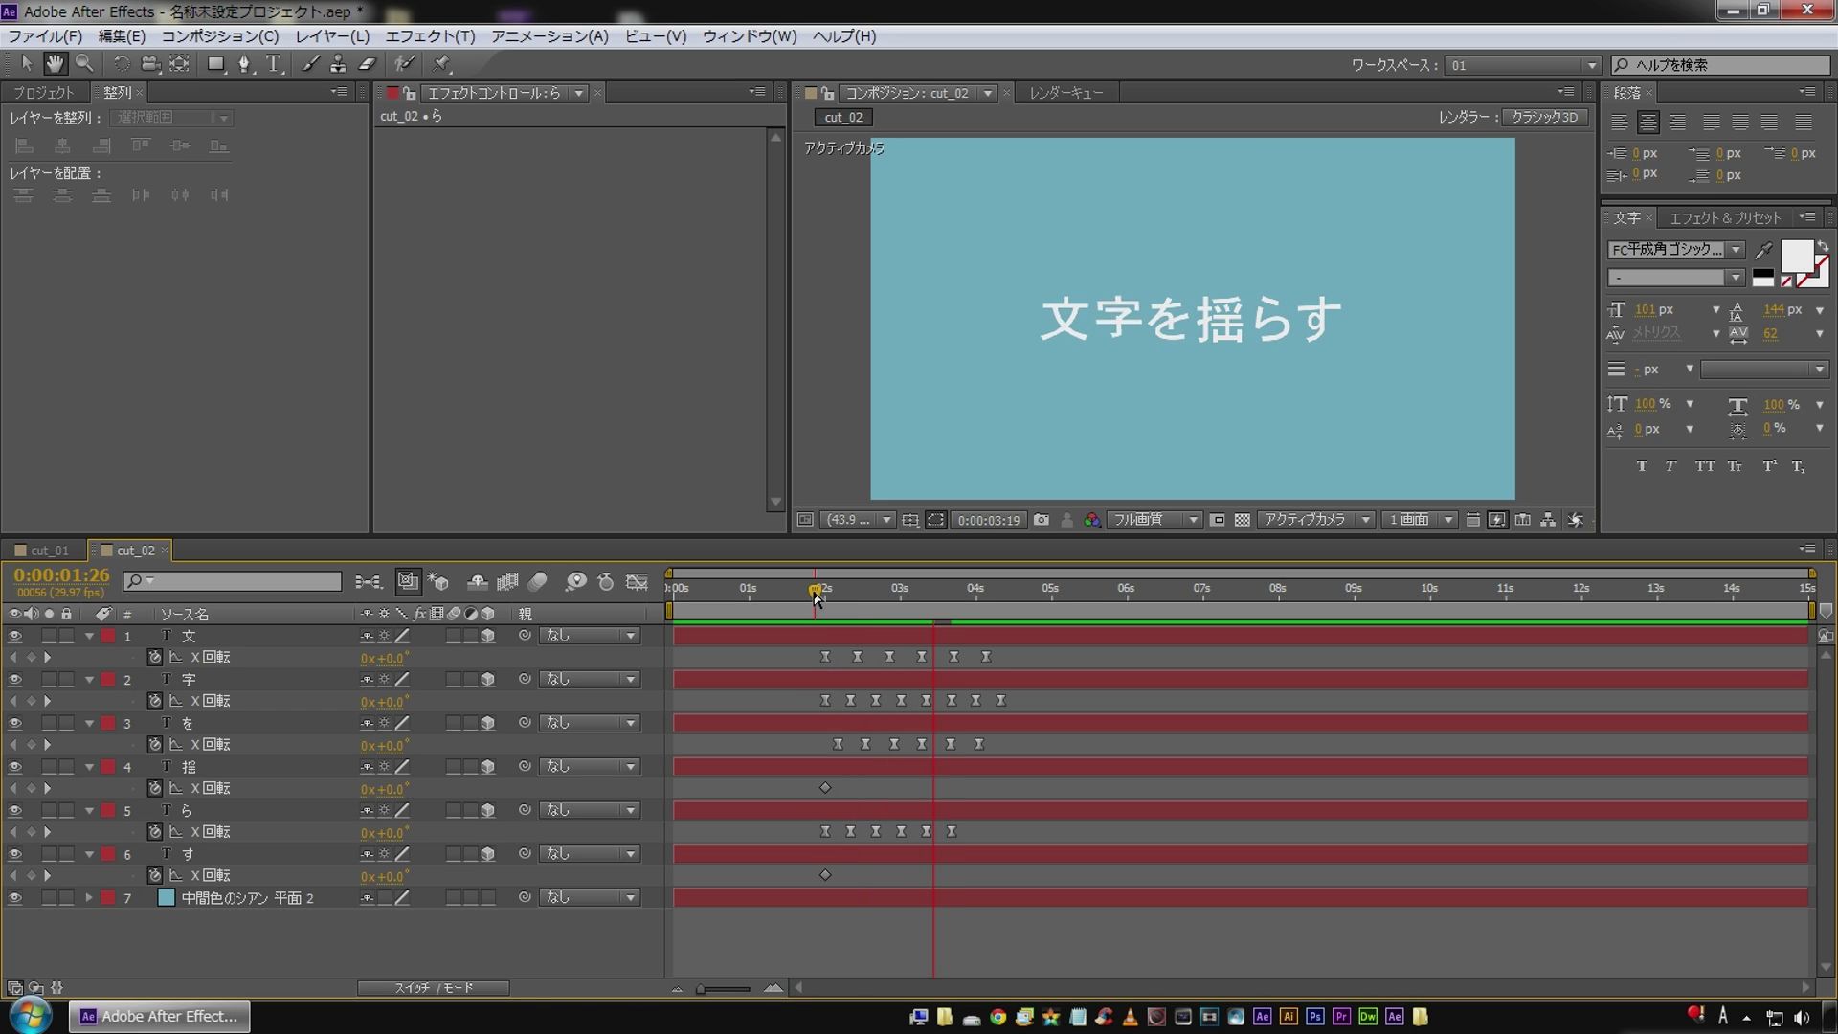
key("space")
key("KP_0")
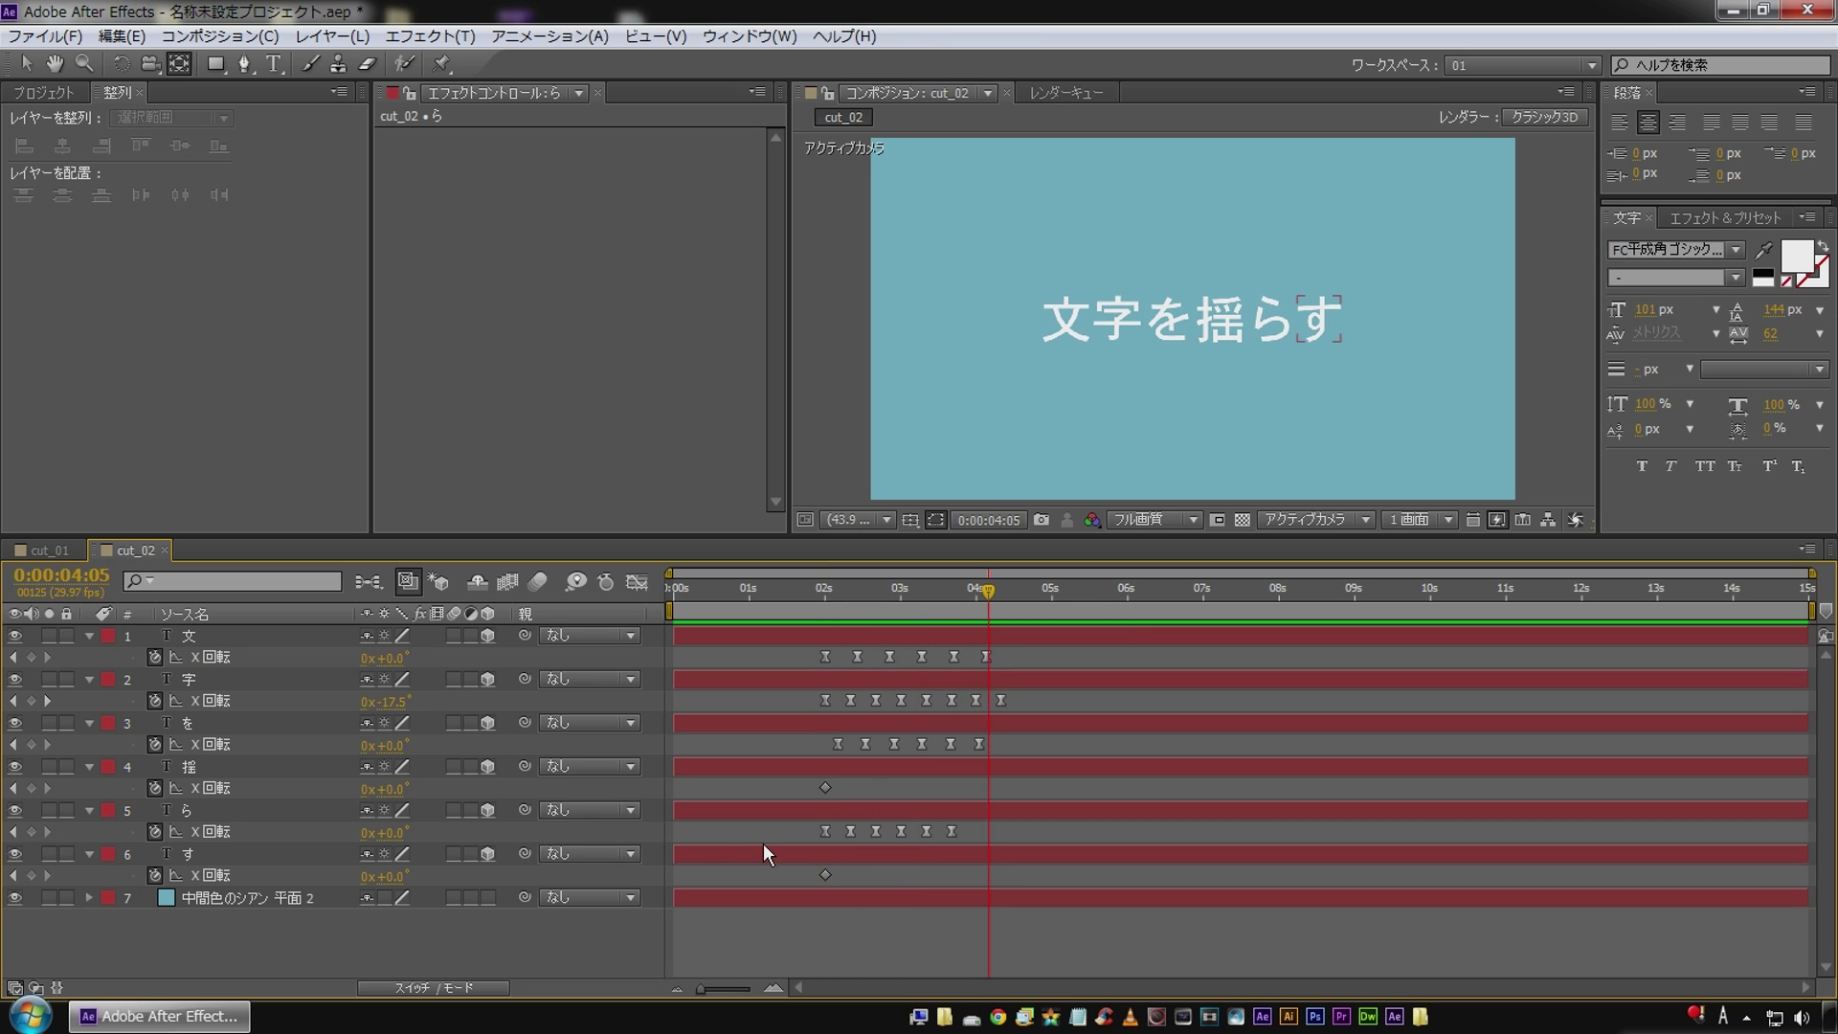
left_click(14, 788)
Keyframe 揺's X Rotation at +53° at 2:10, -42° at 2:20 and +34° at 3:00.
left_click(241, 763)
key("shift+Page_Down")
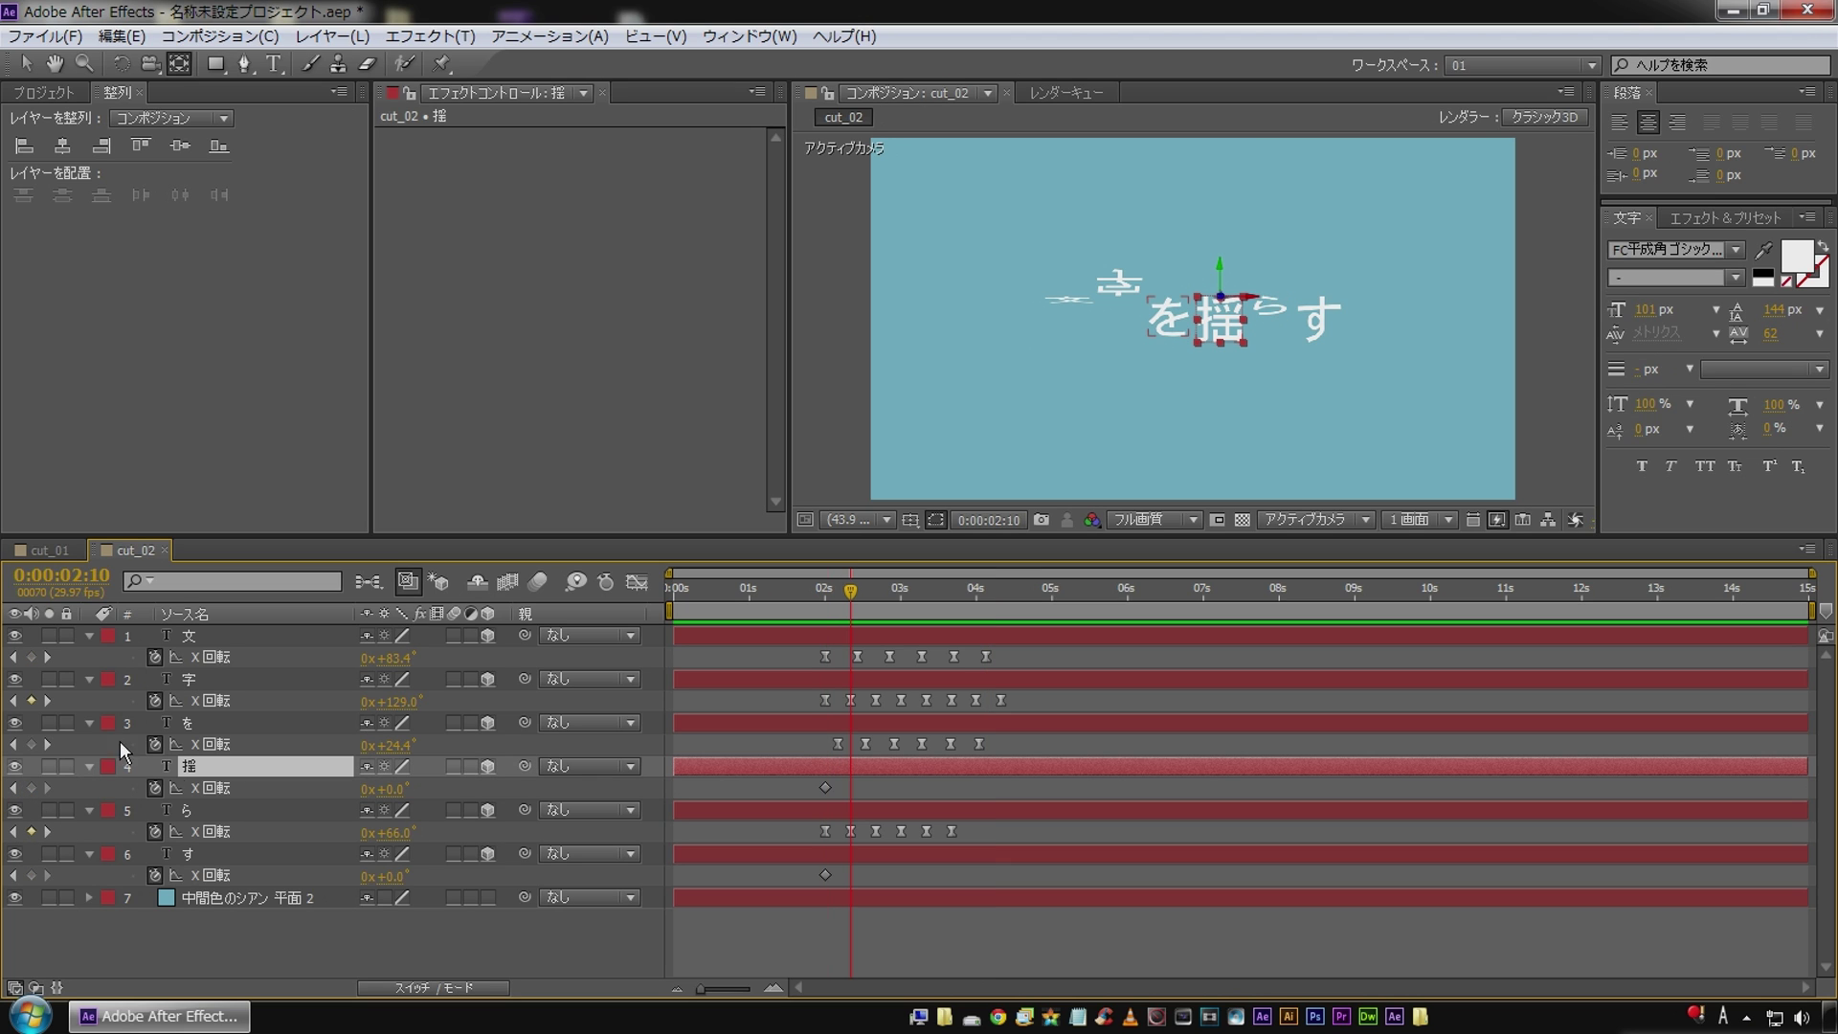
left_click_drag(400, 797, 367, 789)
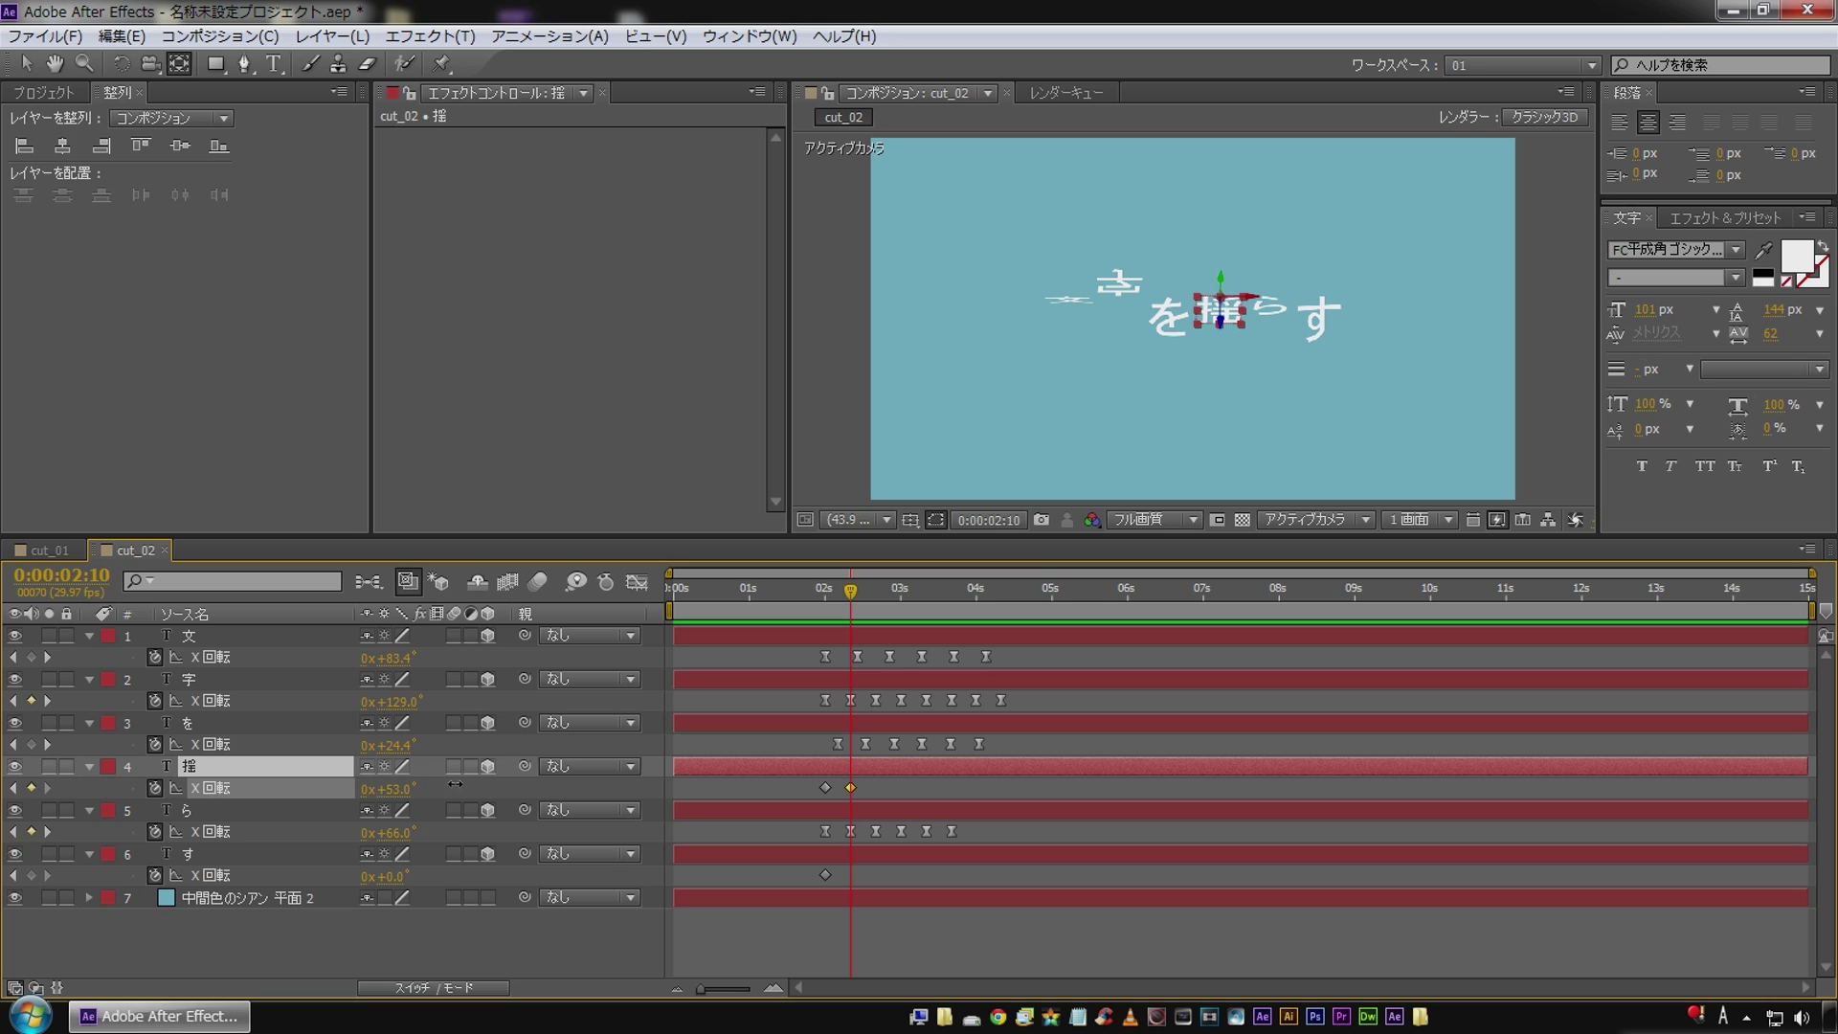
key("shift+Page_Down")
left_click_drag(407, 793, 226, 785)
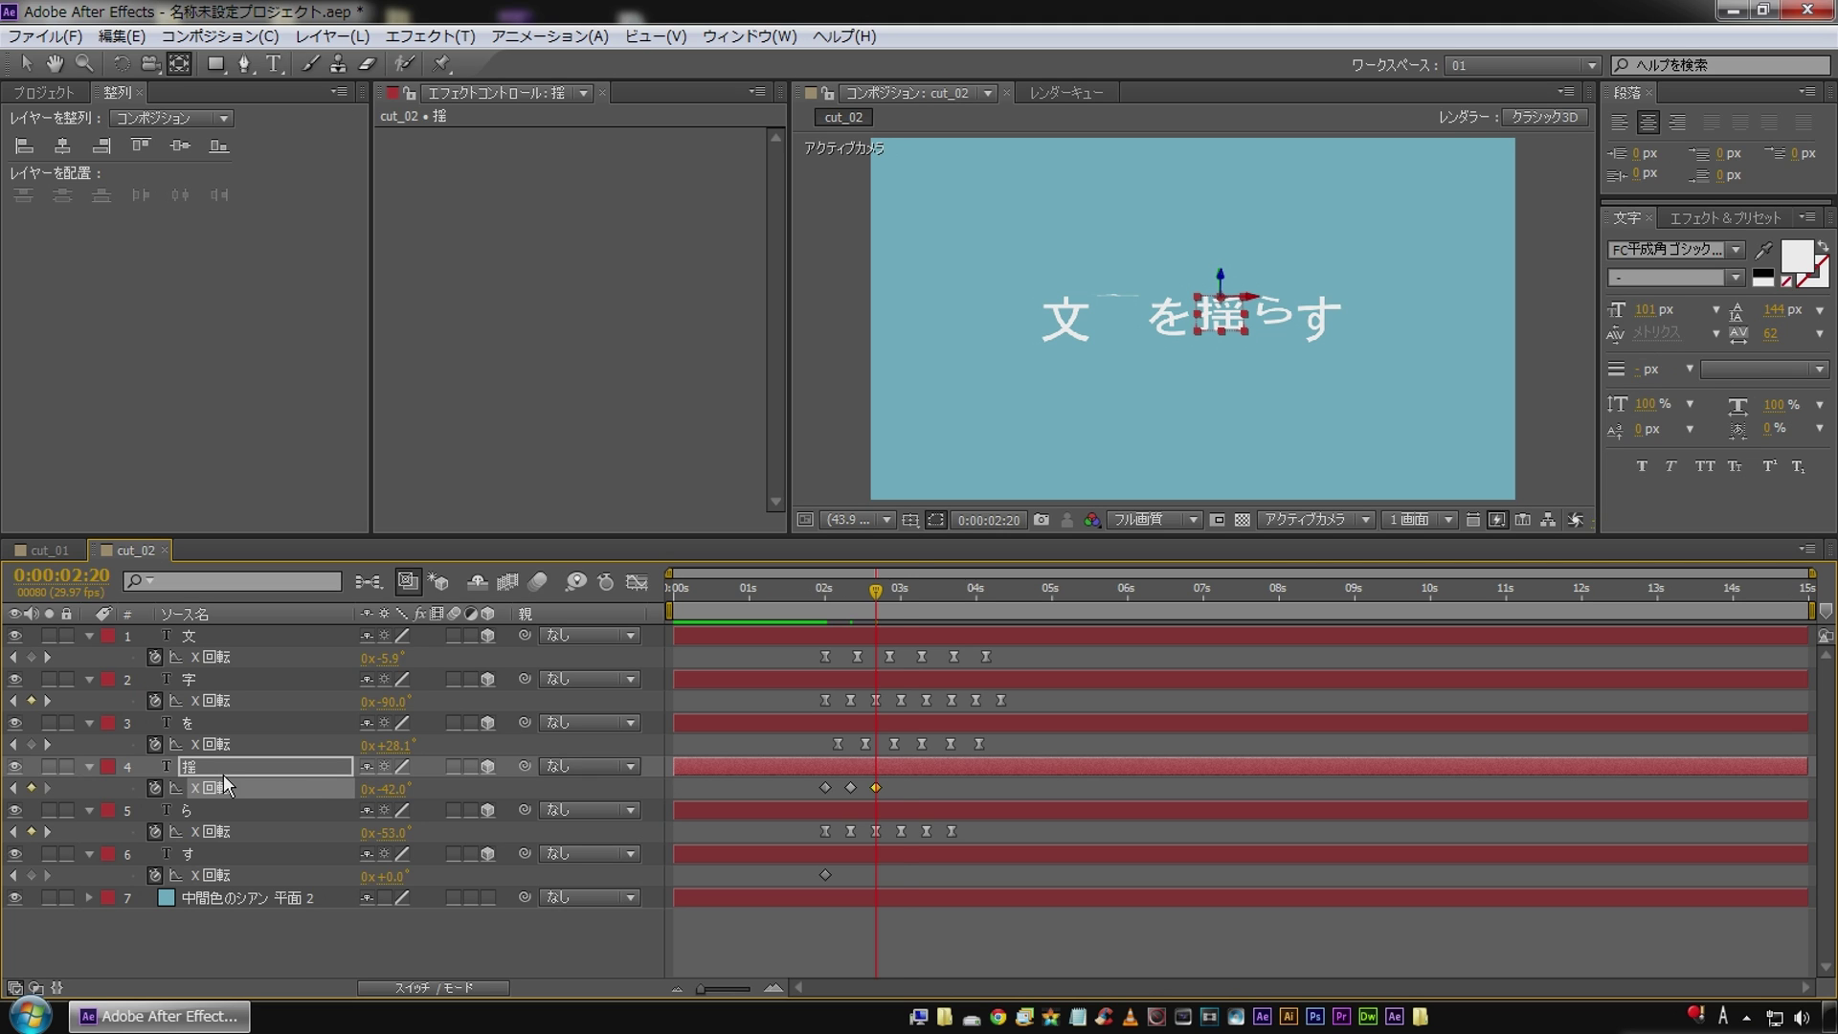
key("shift+Page_Down")
left_click_drag(402, 793, 512, 812)
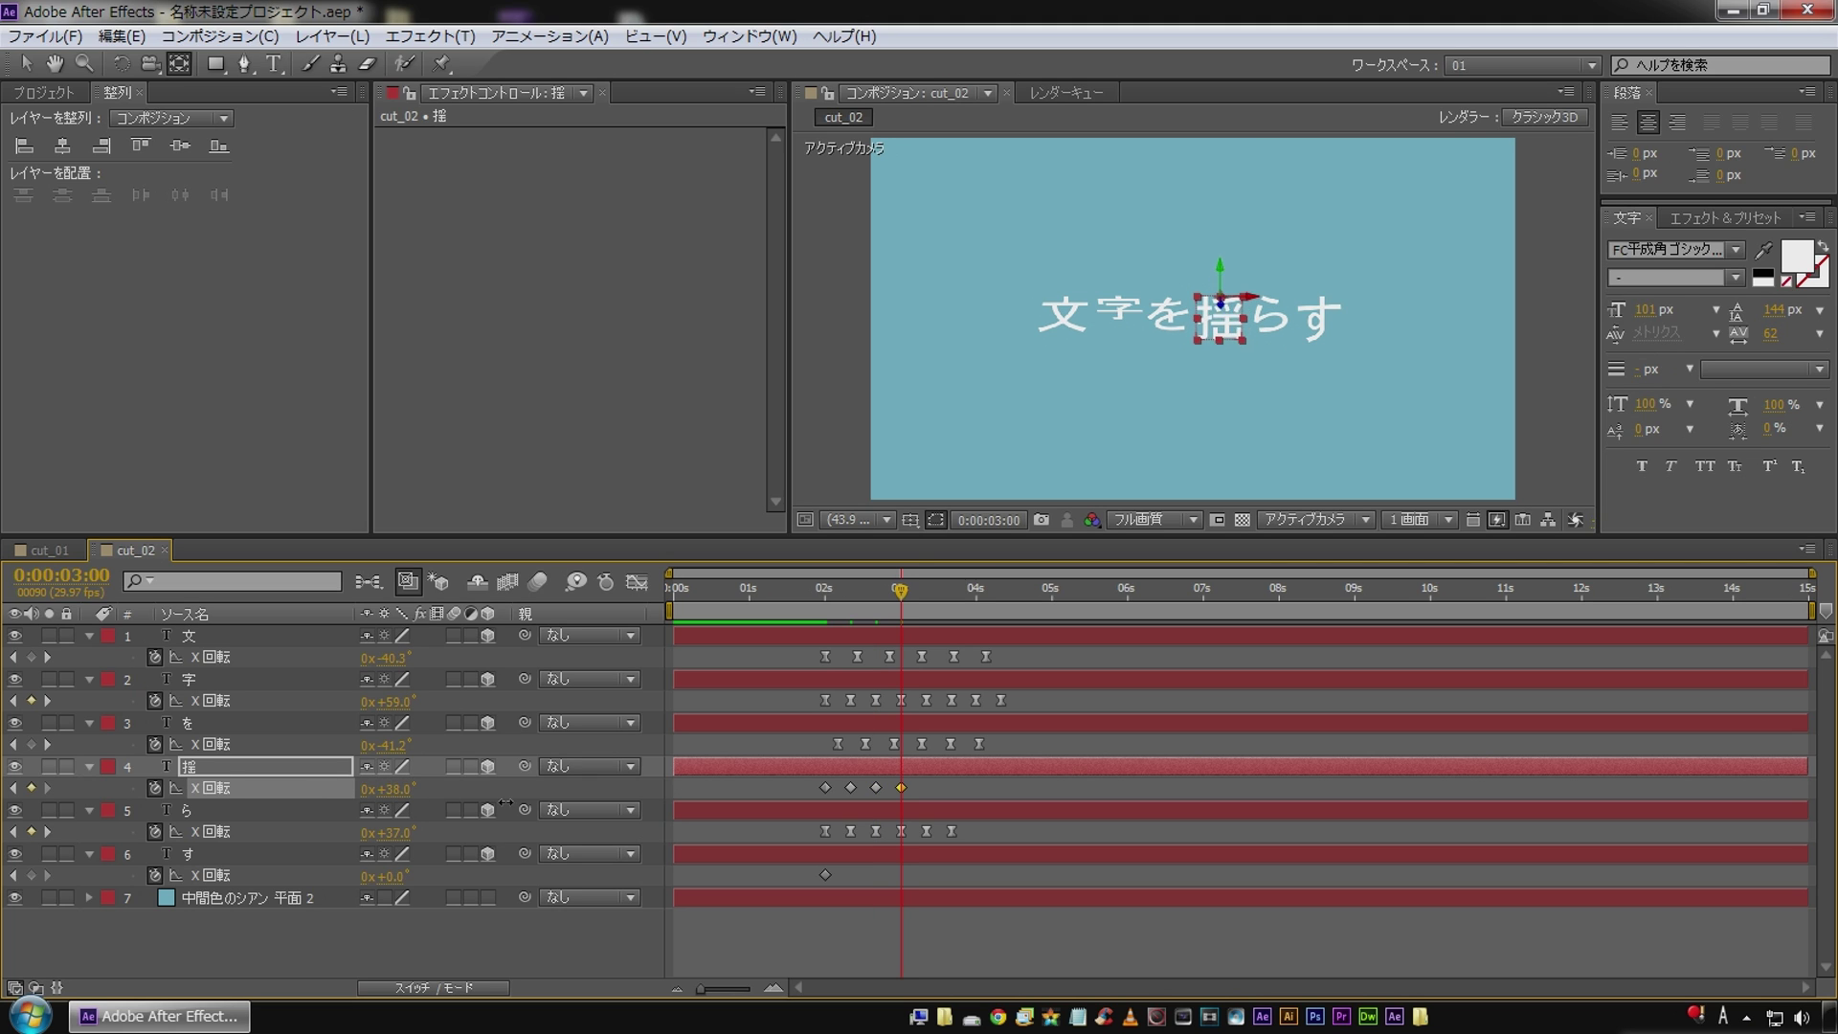
Set 揺 to -37° at 3:10 and 0° at 3:20, then ease its keyframes.
key("shift+Page_Down")
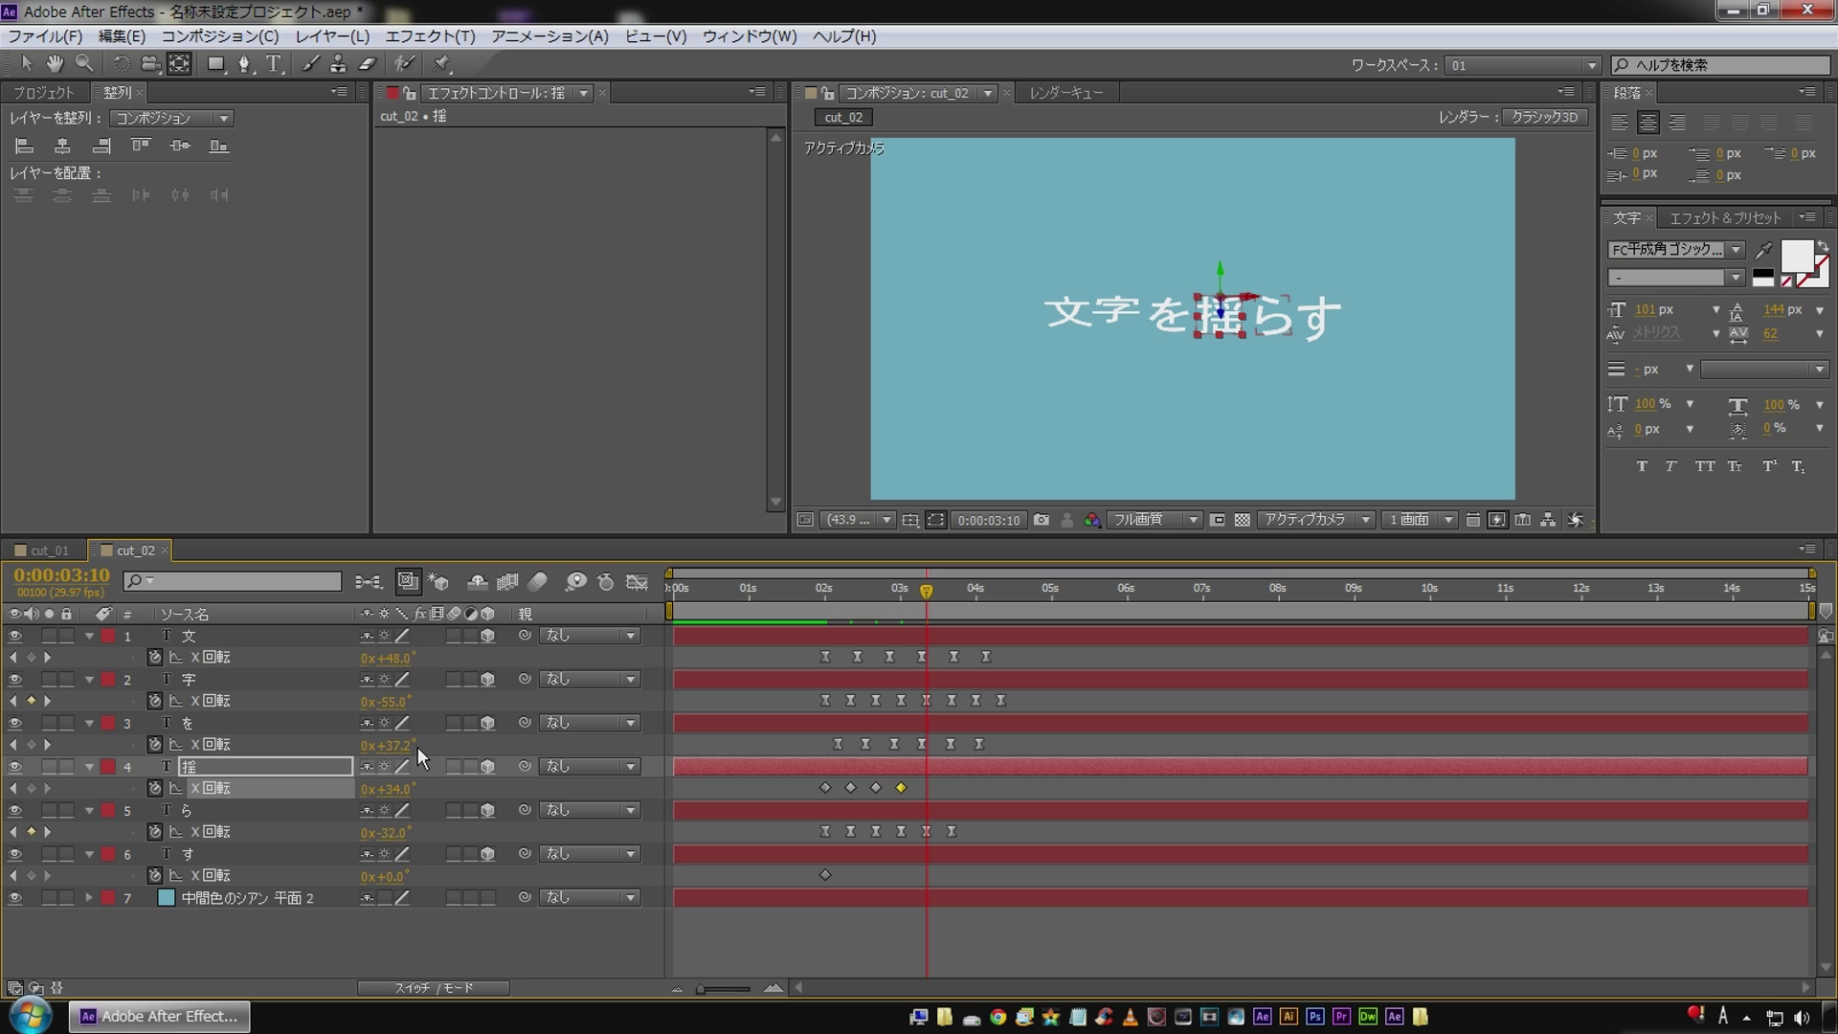
left_click_drag(402, 794, 328, 803)
key("shift+Page_Down")
left_click(394, 789)
type("0")
key("Return")
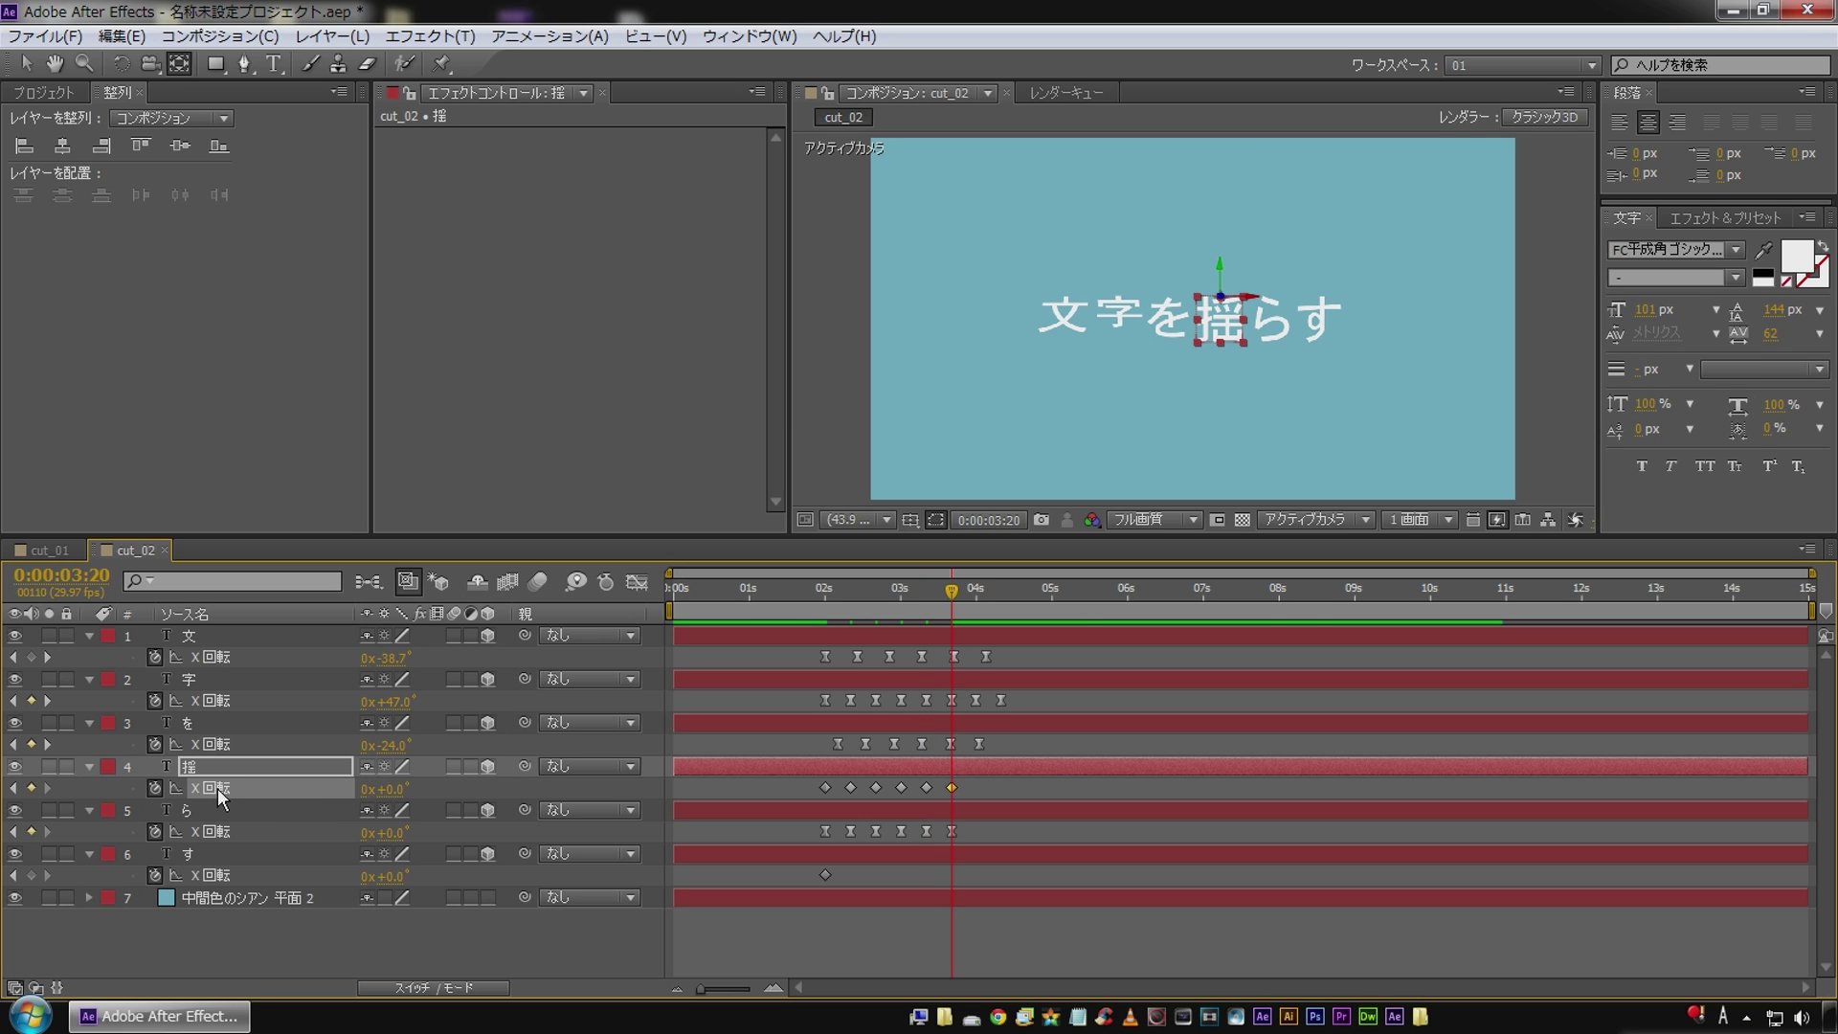
key("F9")
Shift 揺's keyframes one frame later and preview from 1:21.
left_click_drag(829, 793, 839, 792)
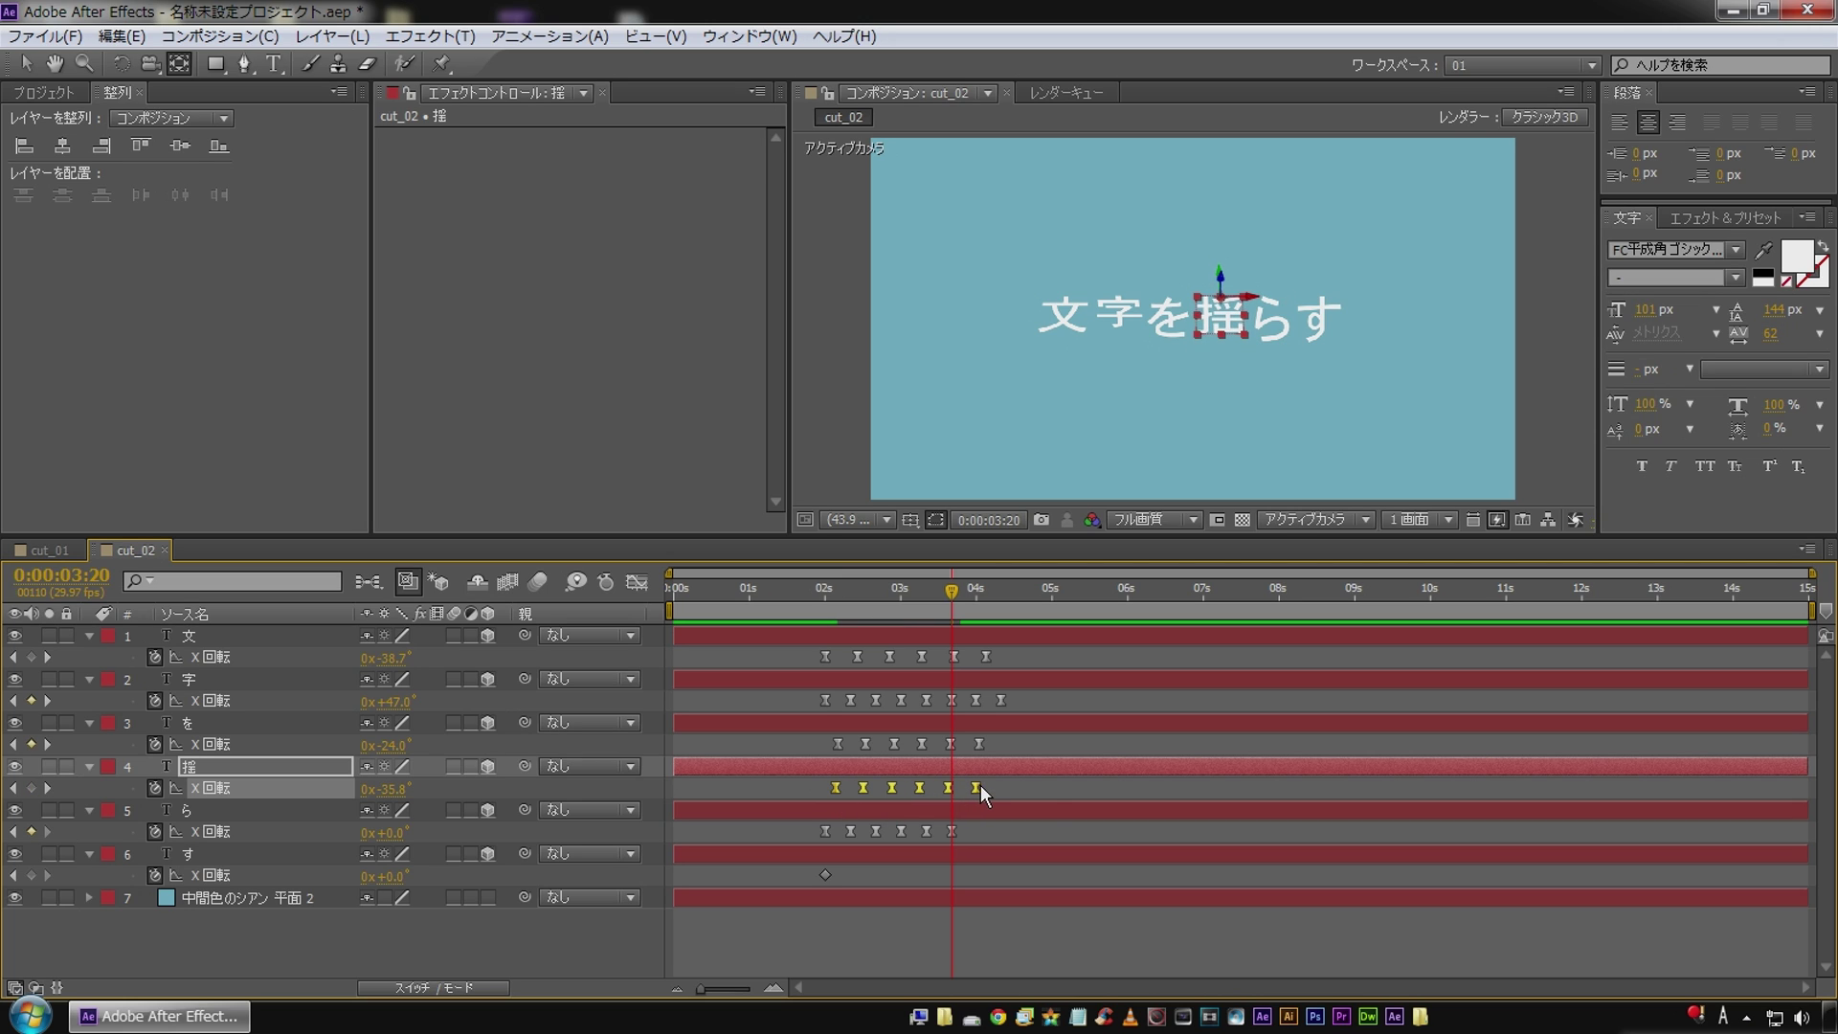
left_click(980, 785)
left_click(800, 596)
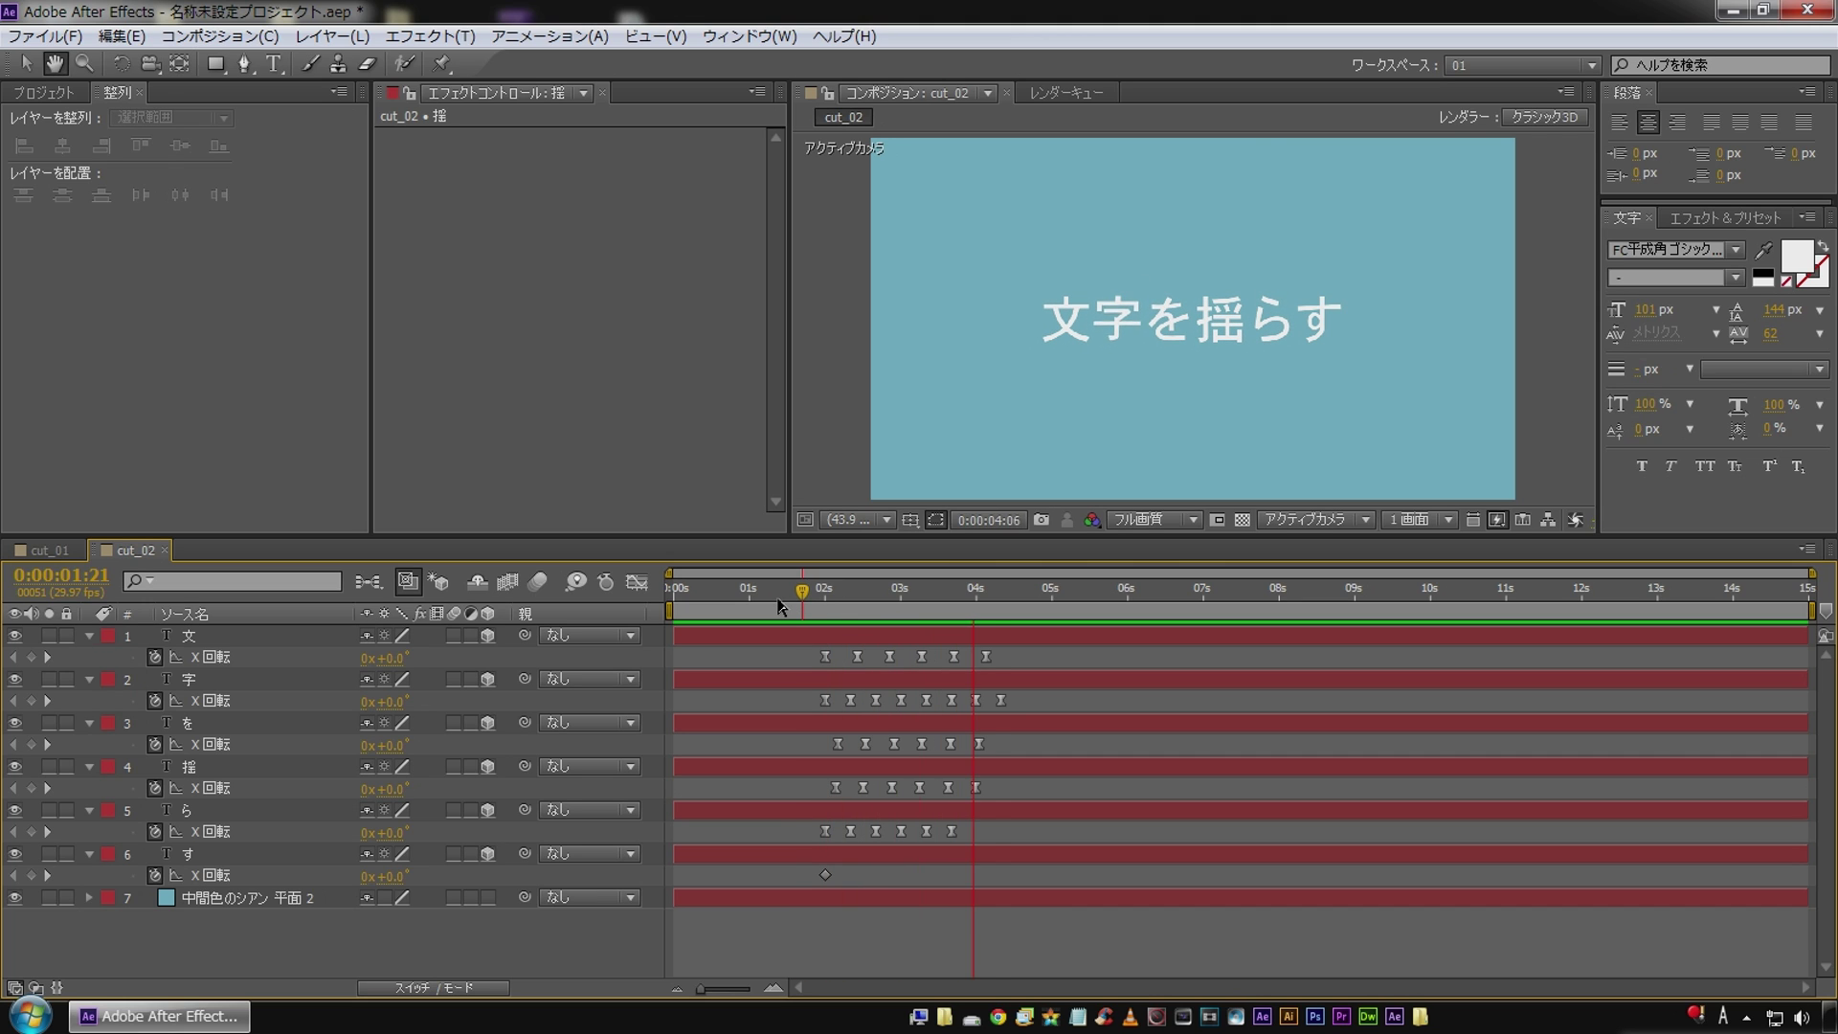
key("space")
left_click(14, 875)
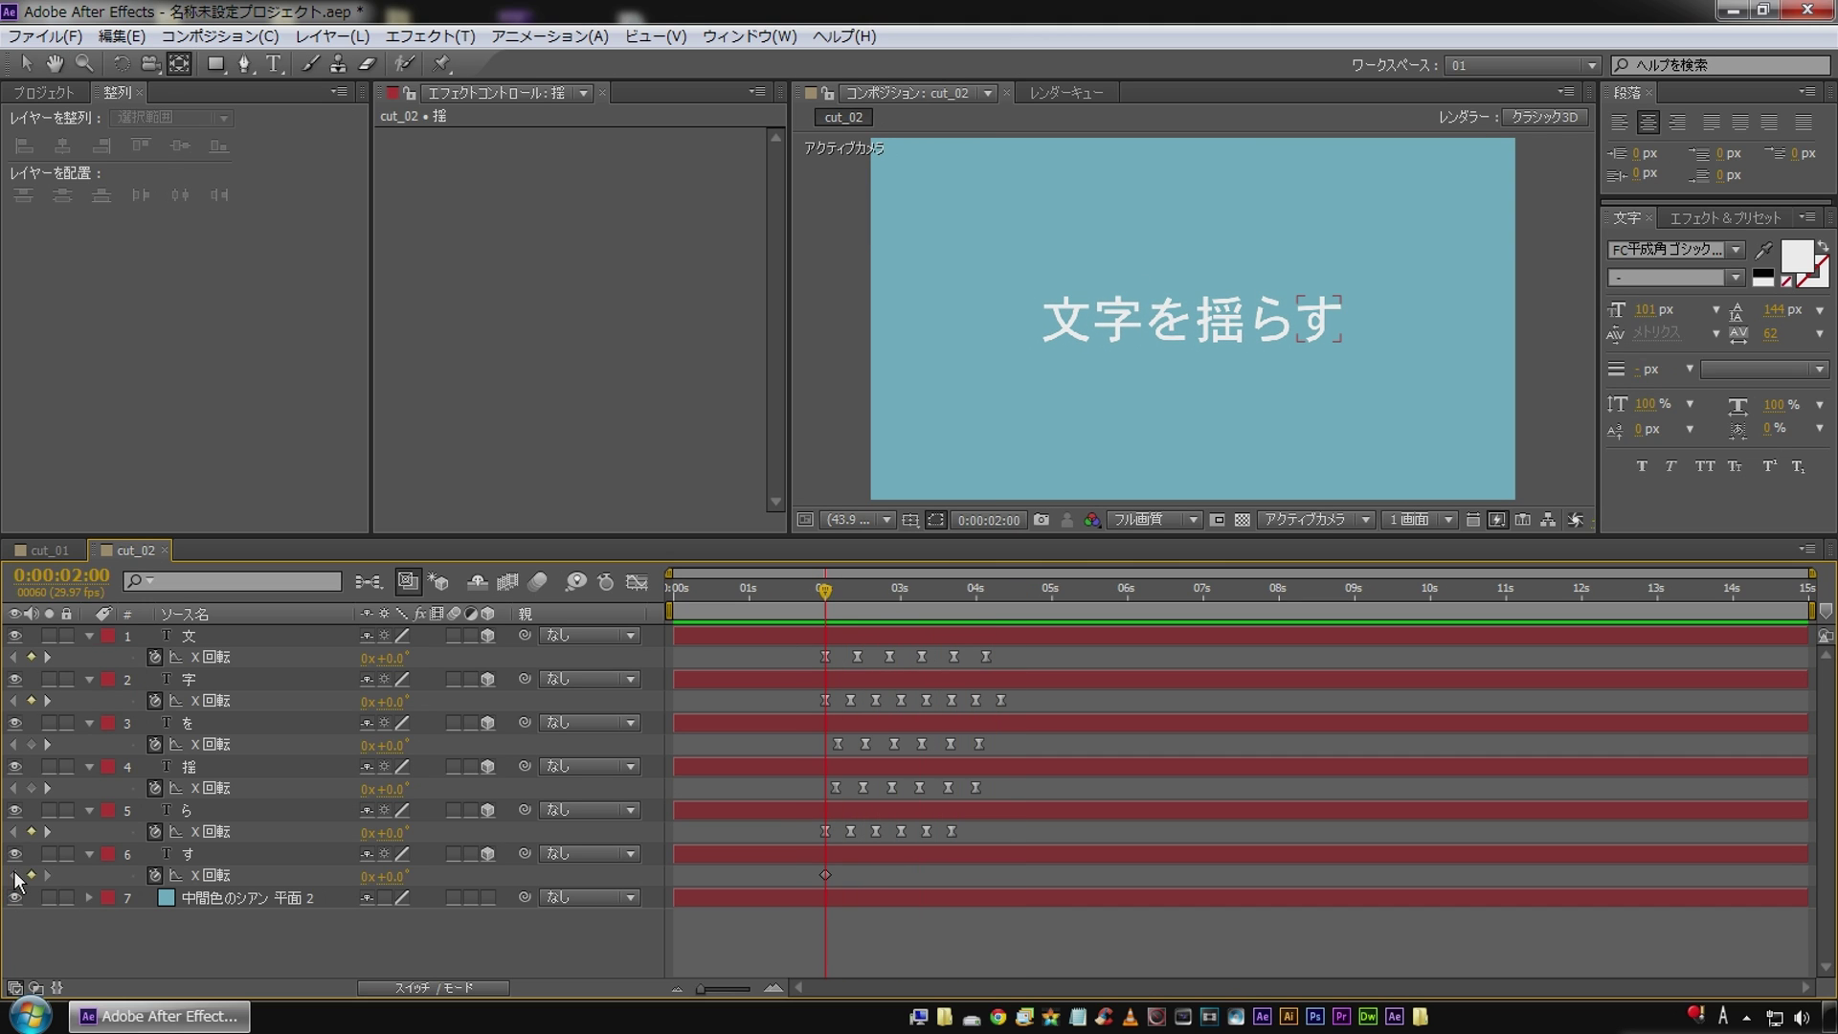
Keyframe す's X Rotation at +89° at 2:10, -78° at 2:20 and +63° at 3:00.
left_click(234, 854)
key("shift+Page_Down")
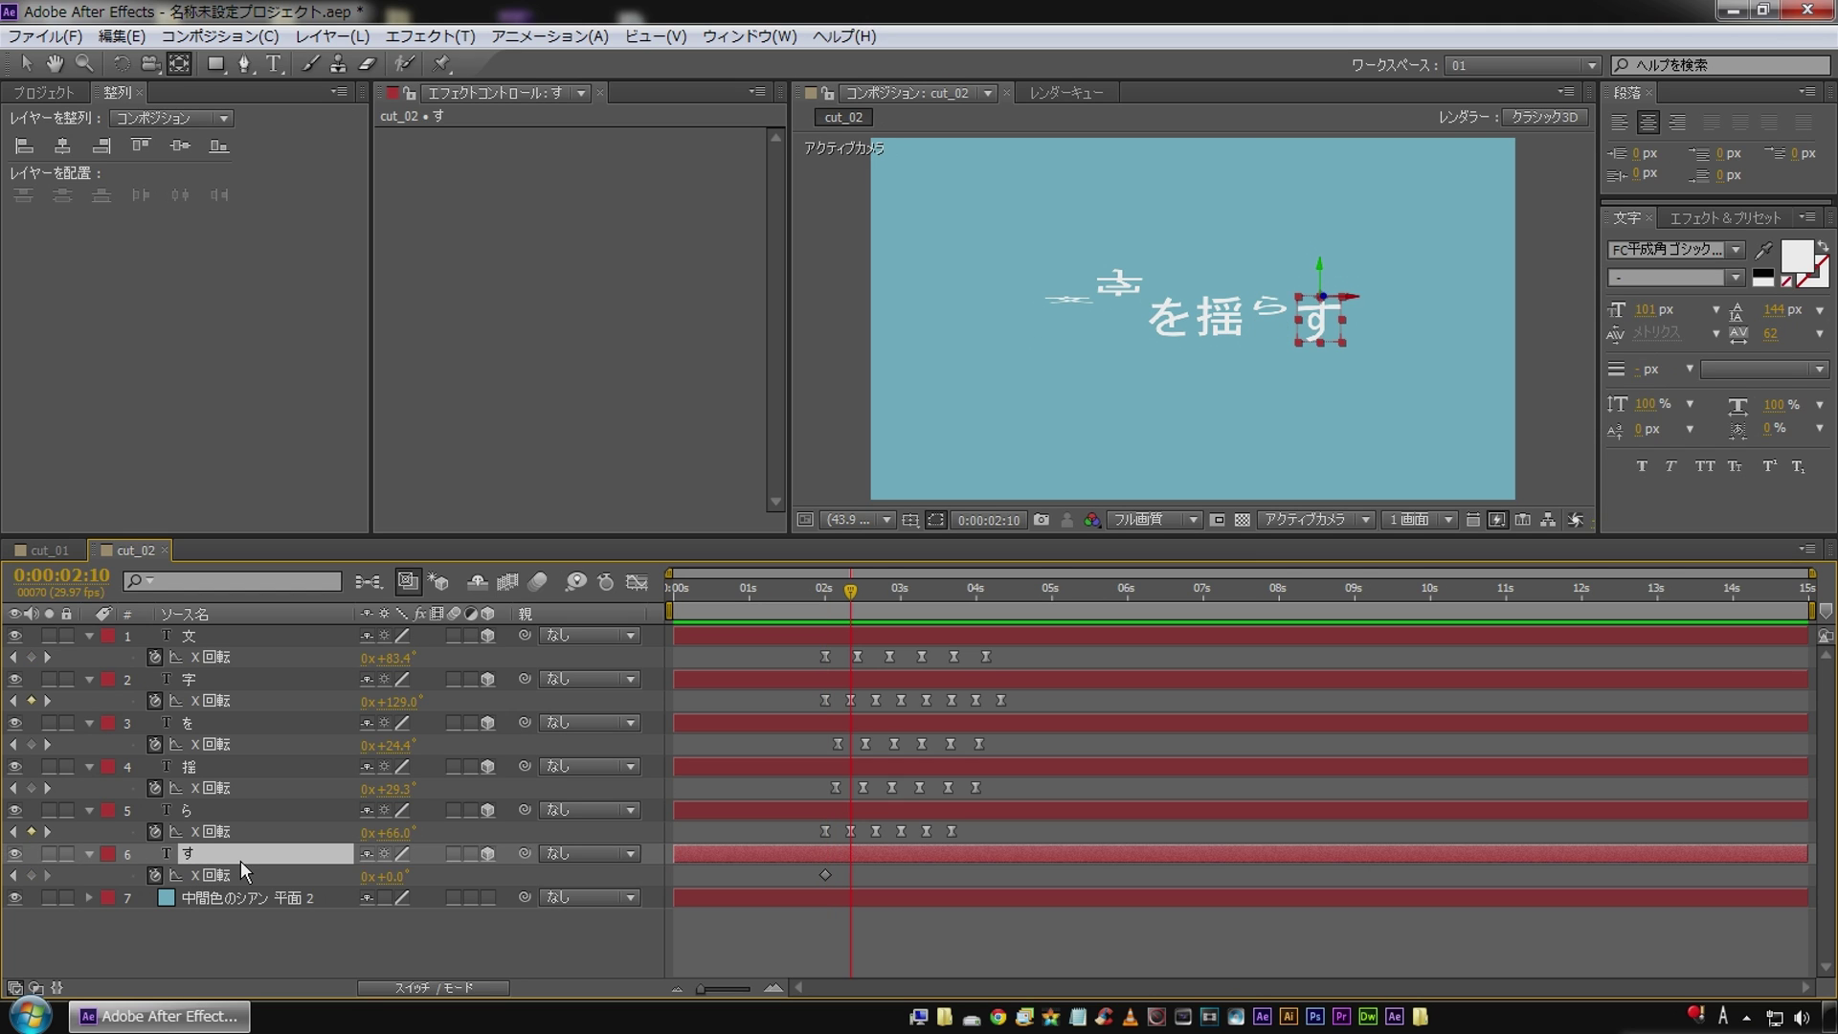
left_click_drag(388, 883, 502, 880)
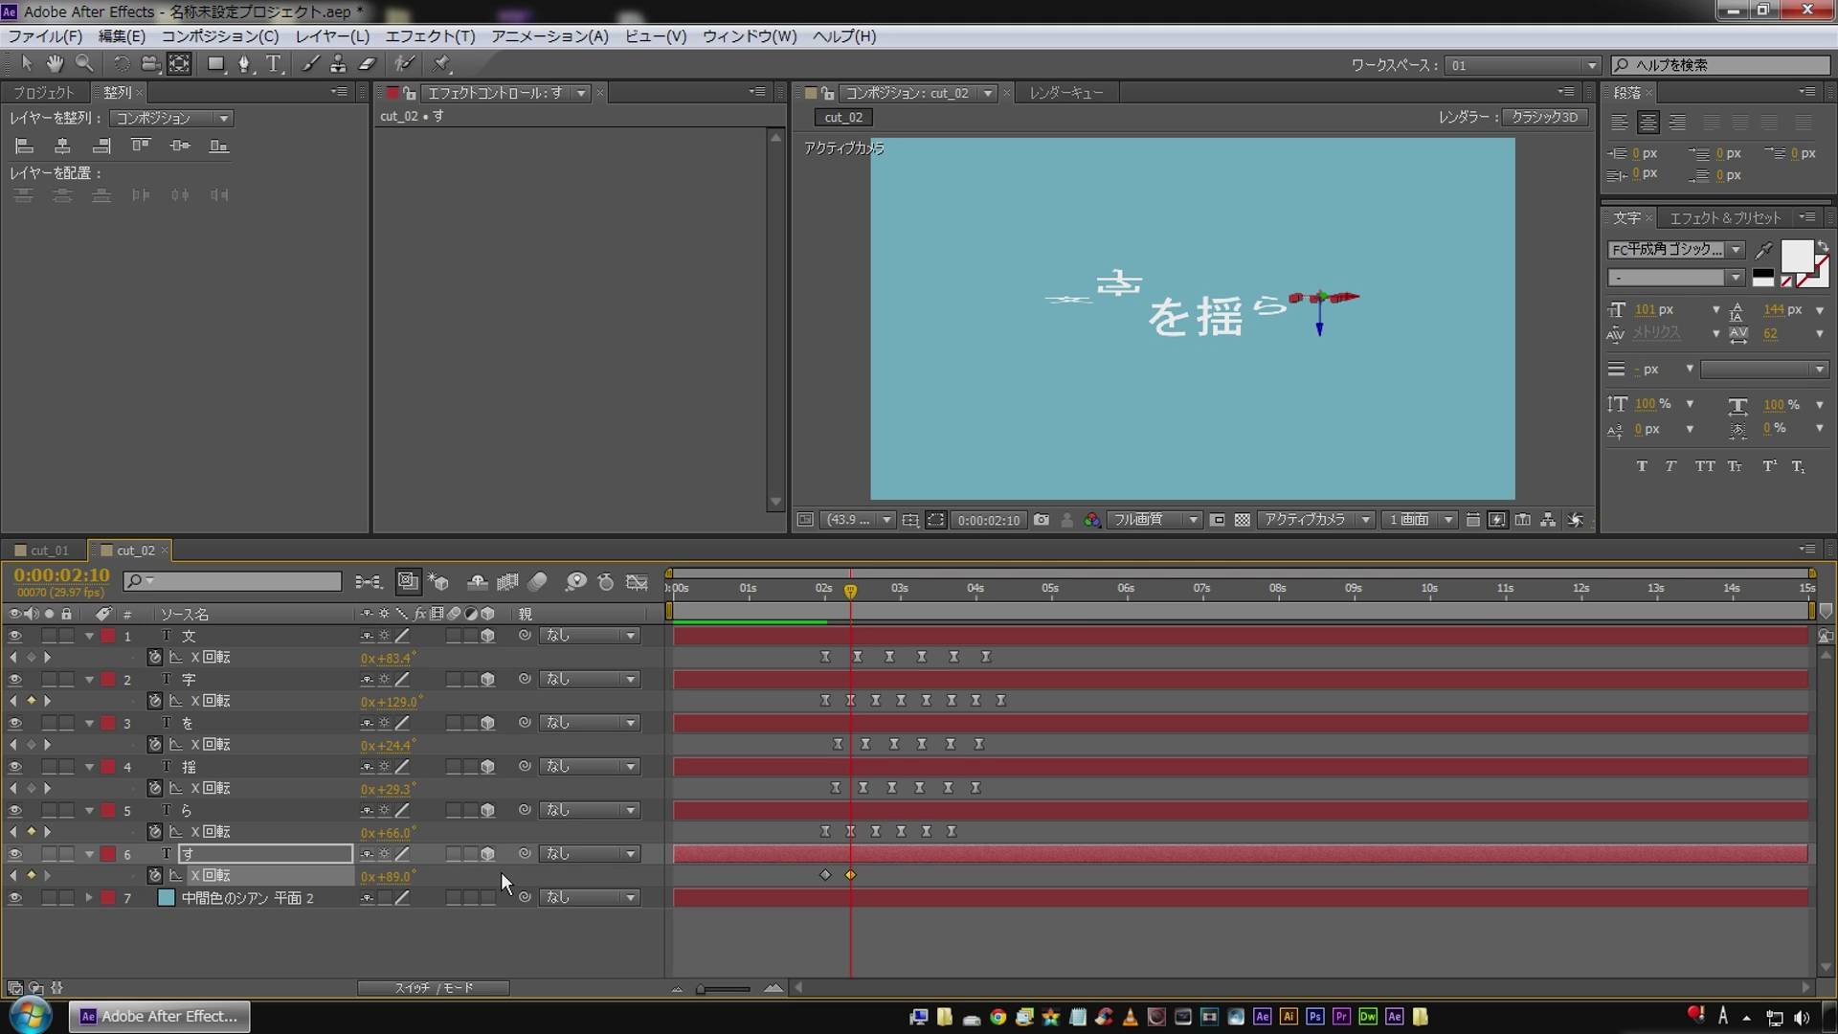
key("shift+Page_Down")
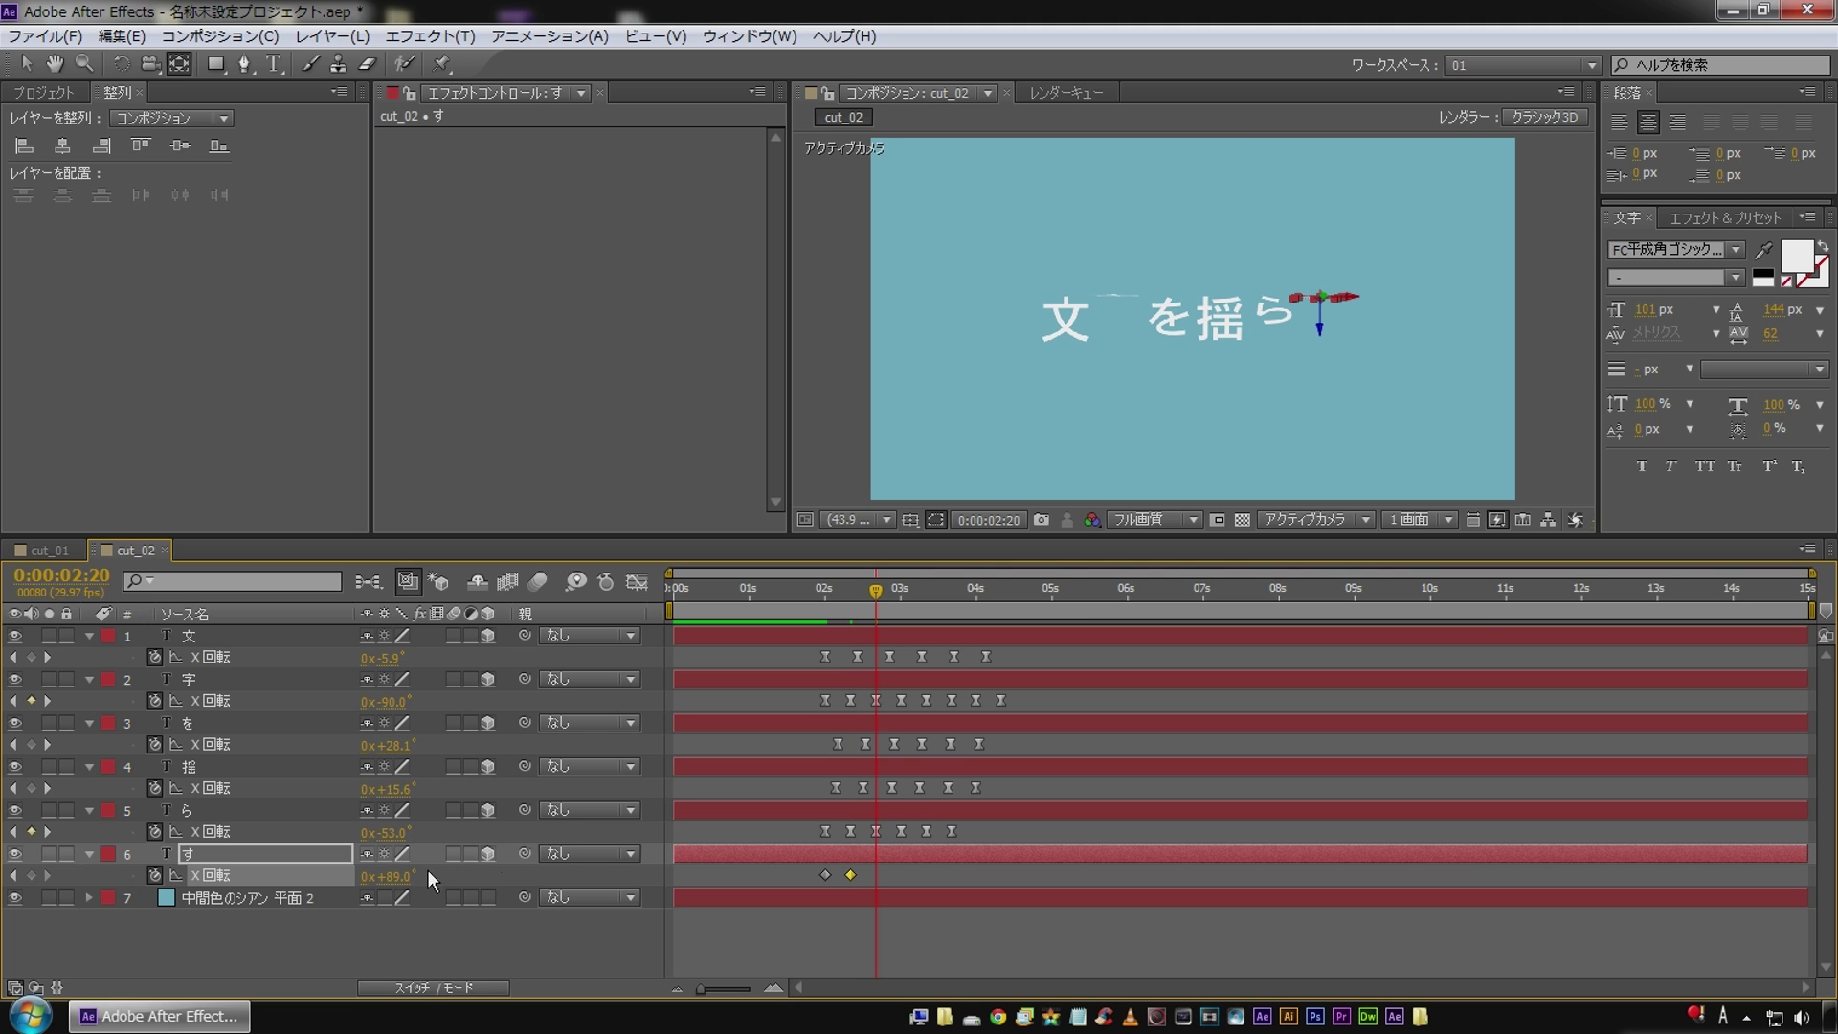
left_click_drag(387, 876, 201, 878)
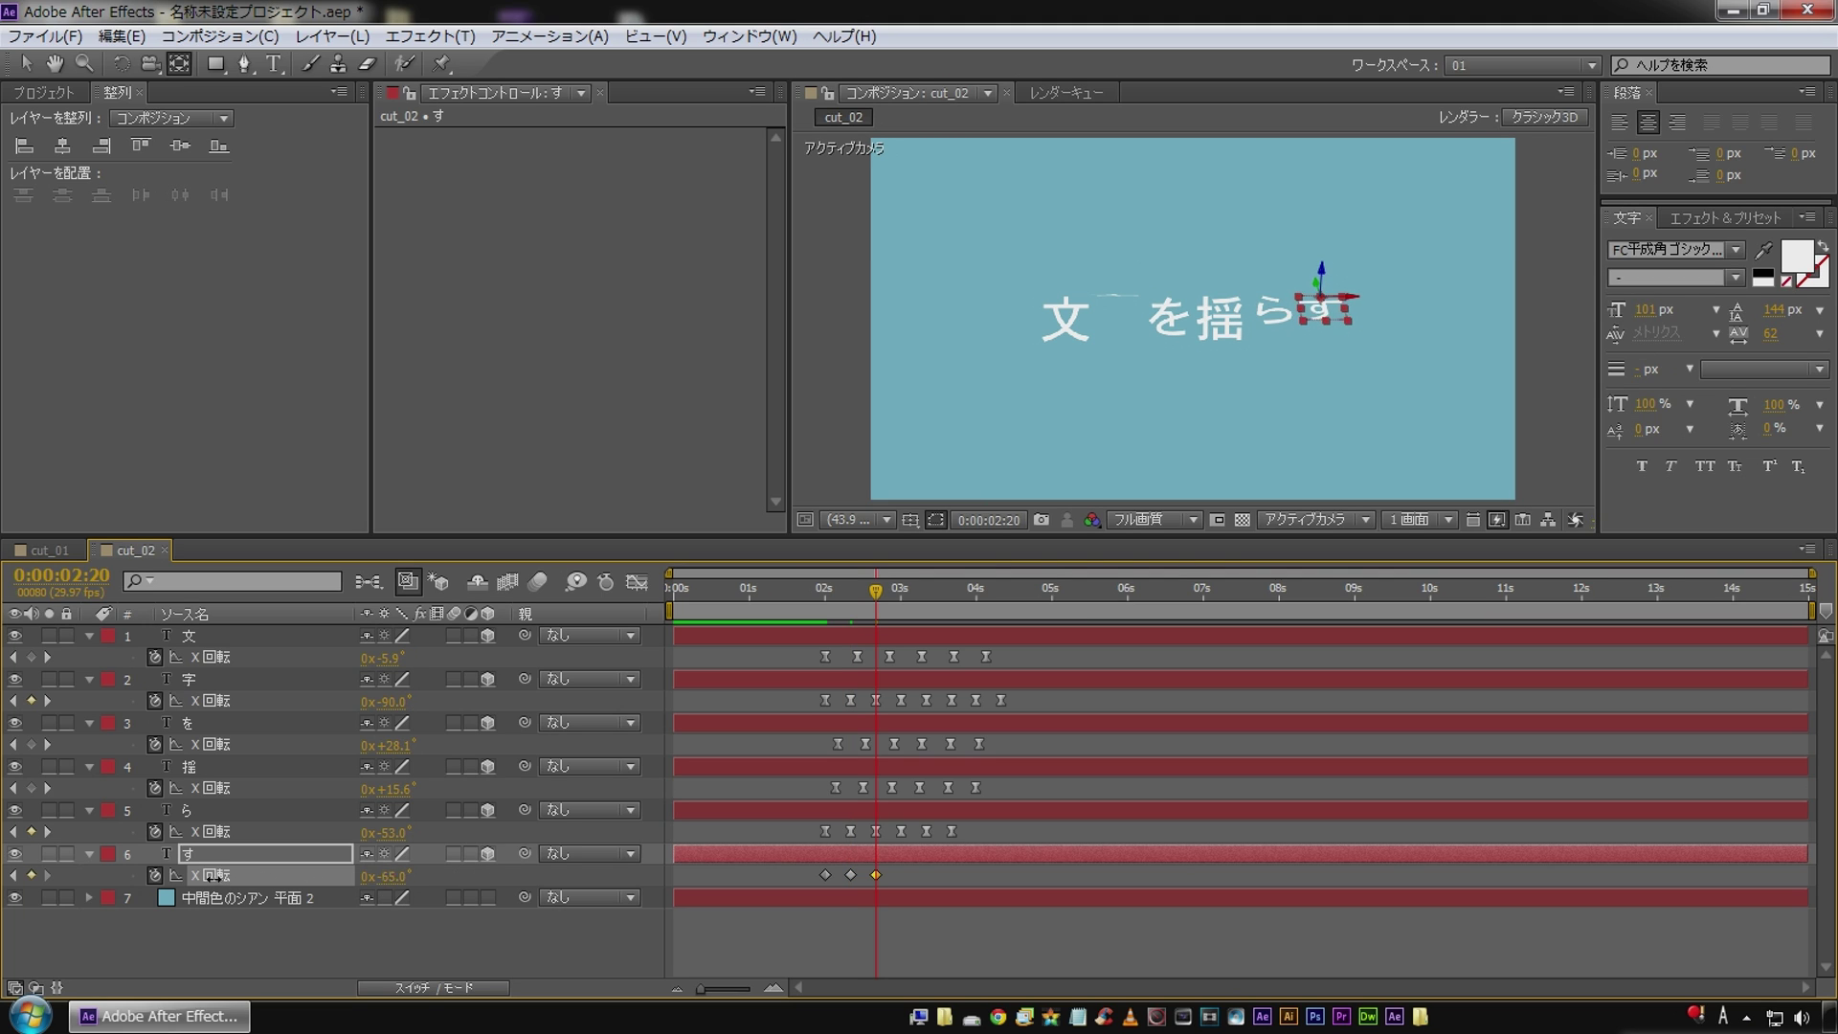
key("shift+Page_Down")
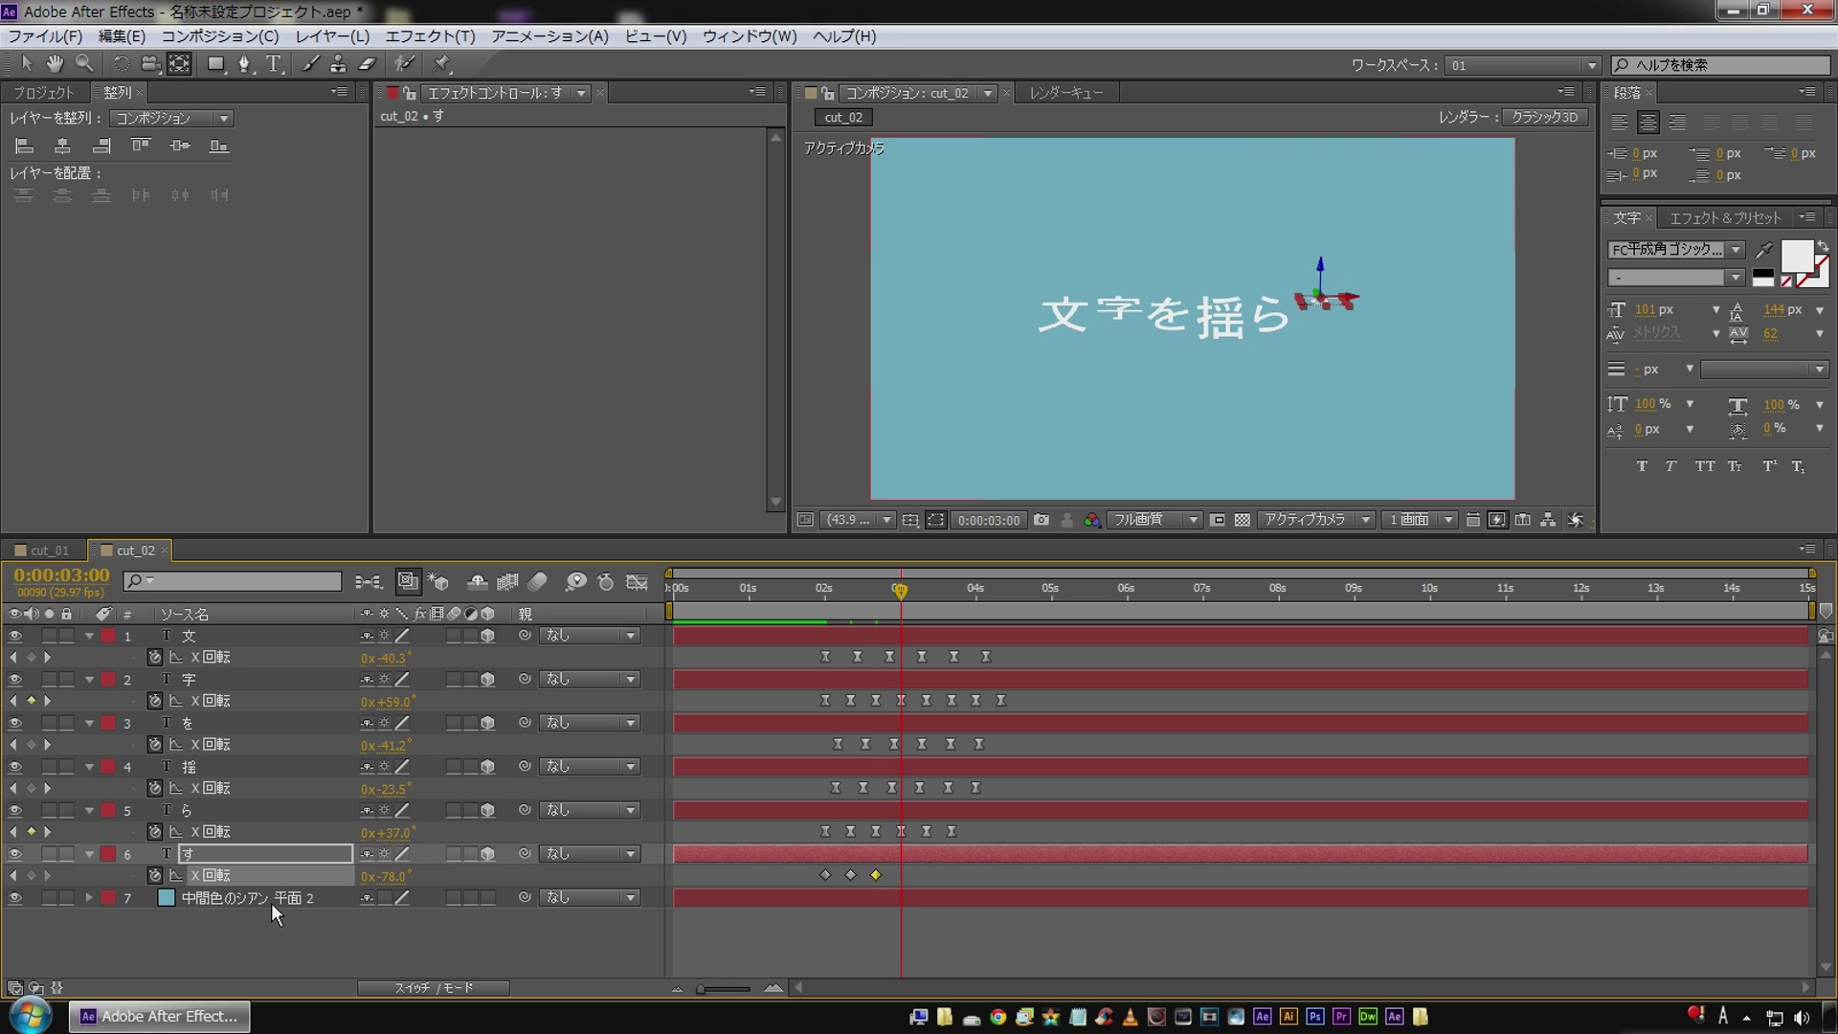
left_click_drag(393, 876, 550, 874)
Set す to -49° at 3:10, +46° at 3:20 and -20° at 4:00.
key("shift+Page_Down")
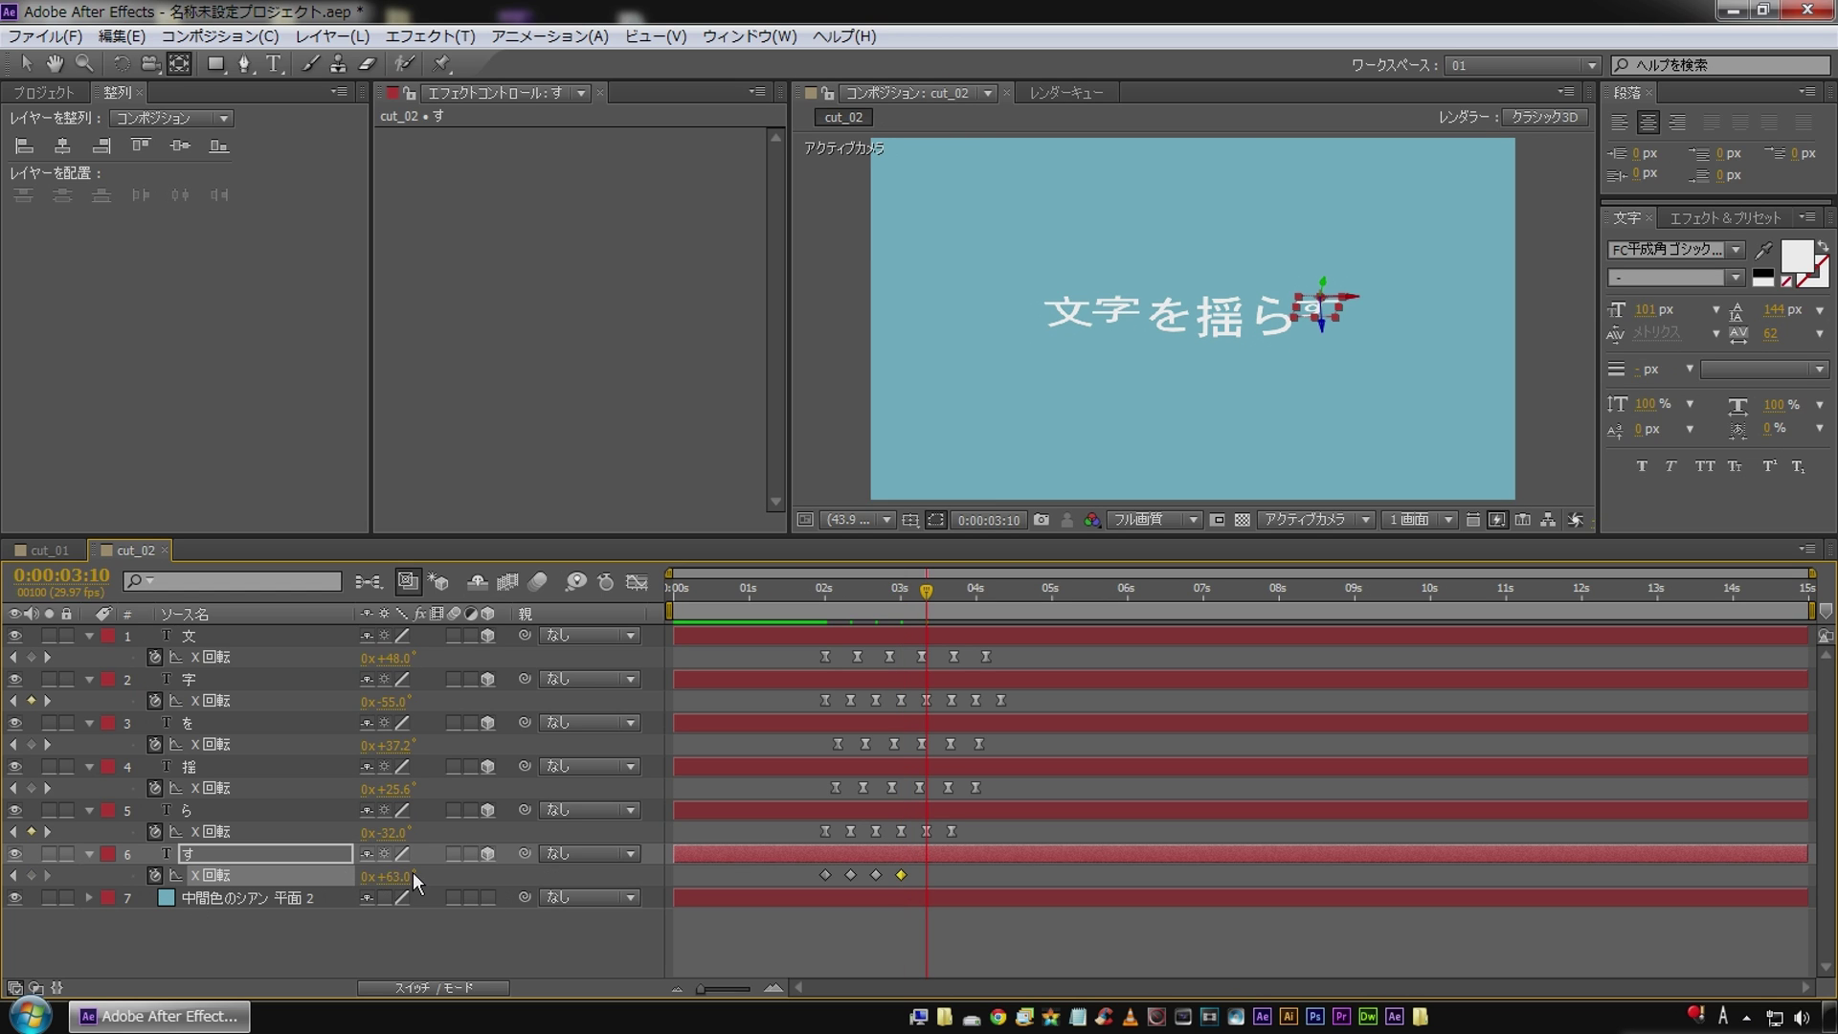
left_click_drag(402, 876, 275, 875)
key("shift+Page_Down")
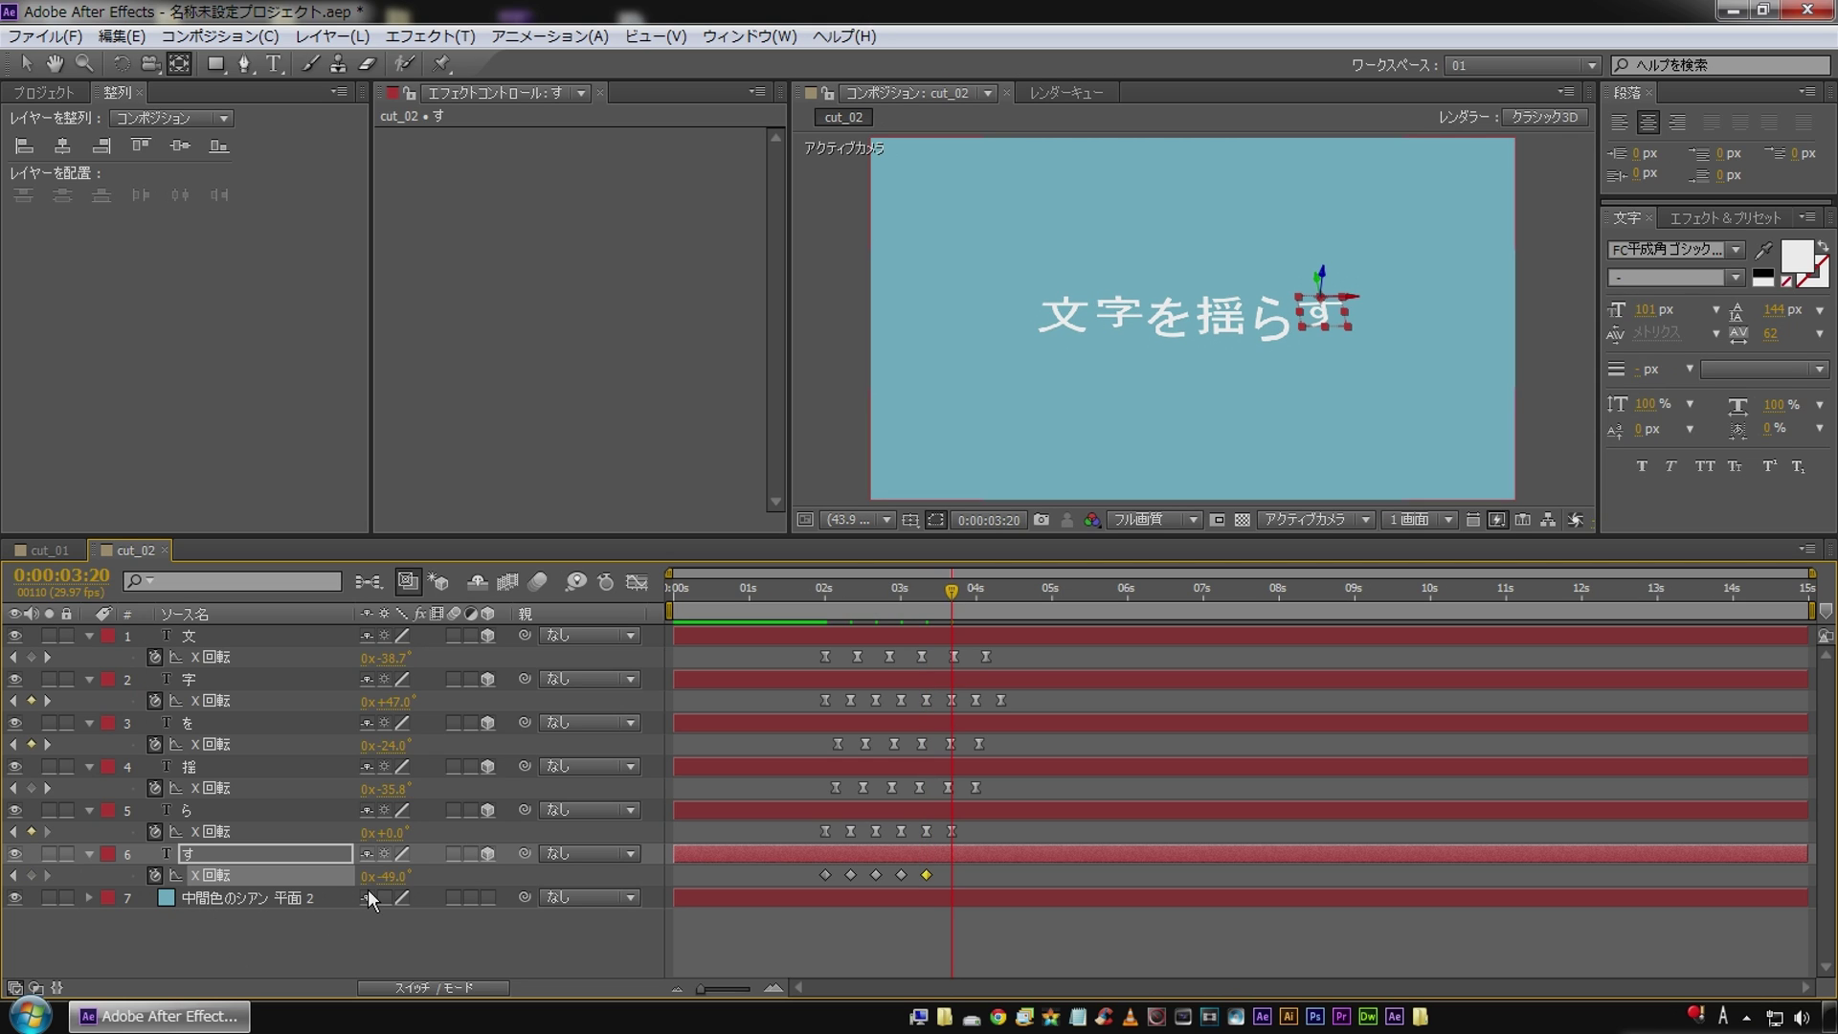
left_click_drag(387, 877, 456, 877)
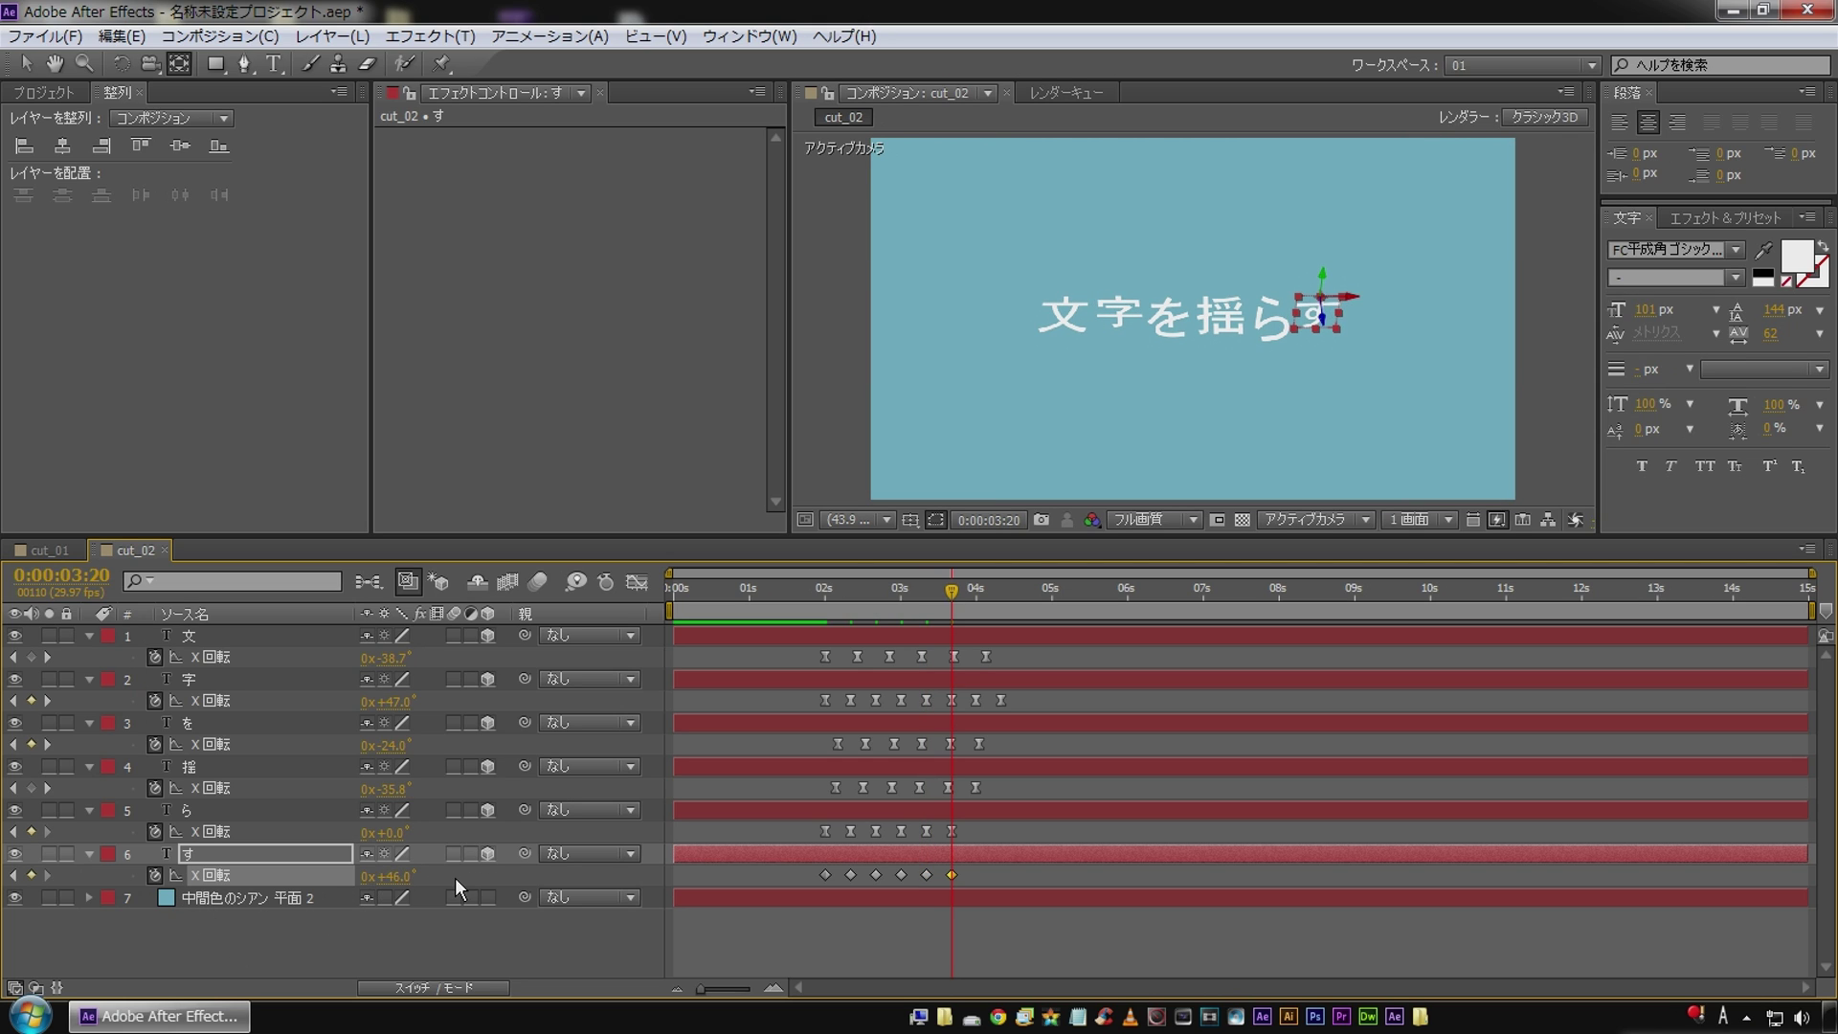
key("shift+Page_Down")
left_click_drag(388, 877, 263, 881)
Return す to 0° at 4:10, ease all its keyframes, and preview from 1:25.
key("shift+Page_Down")
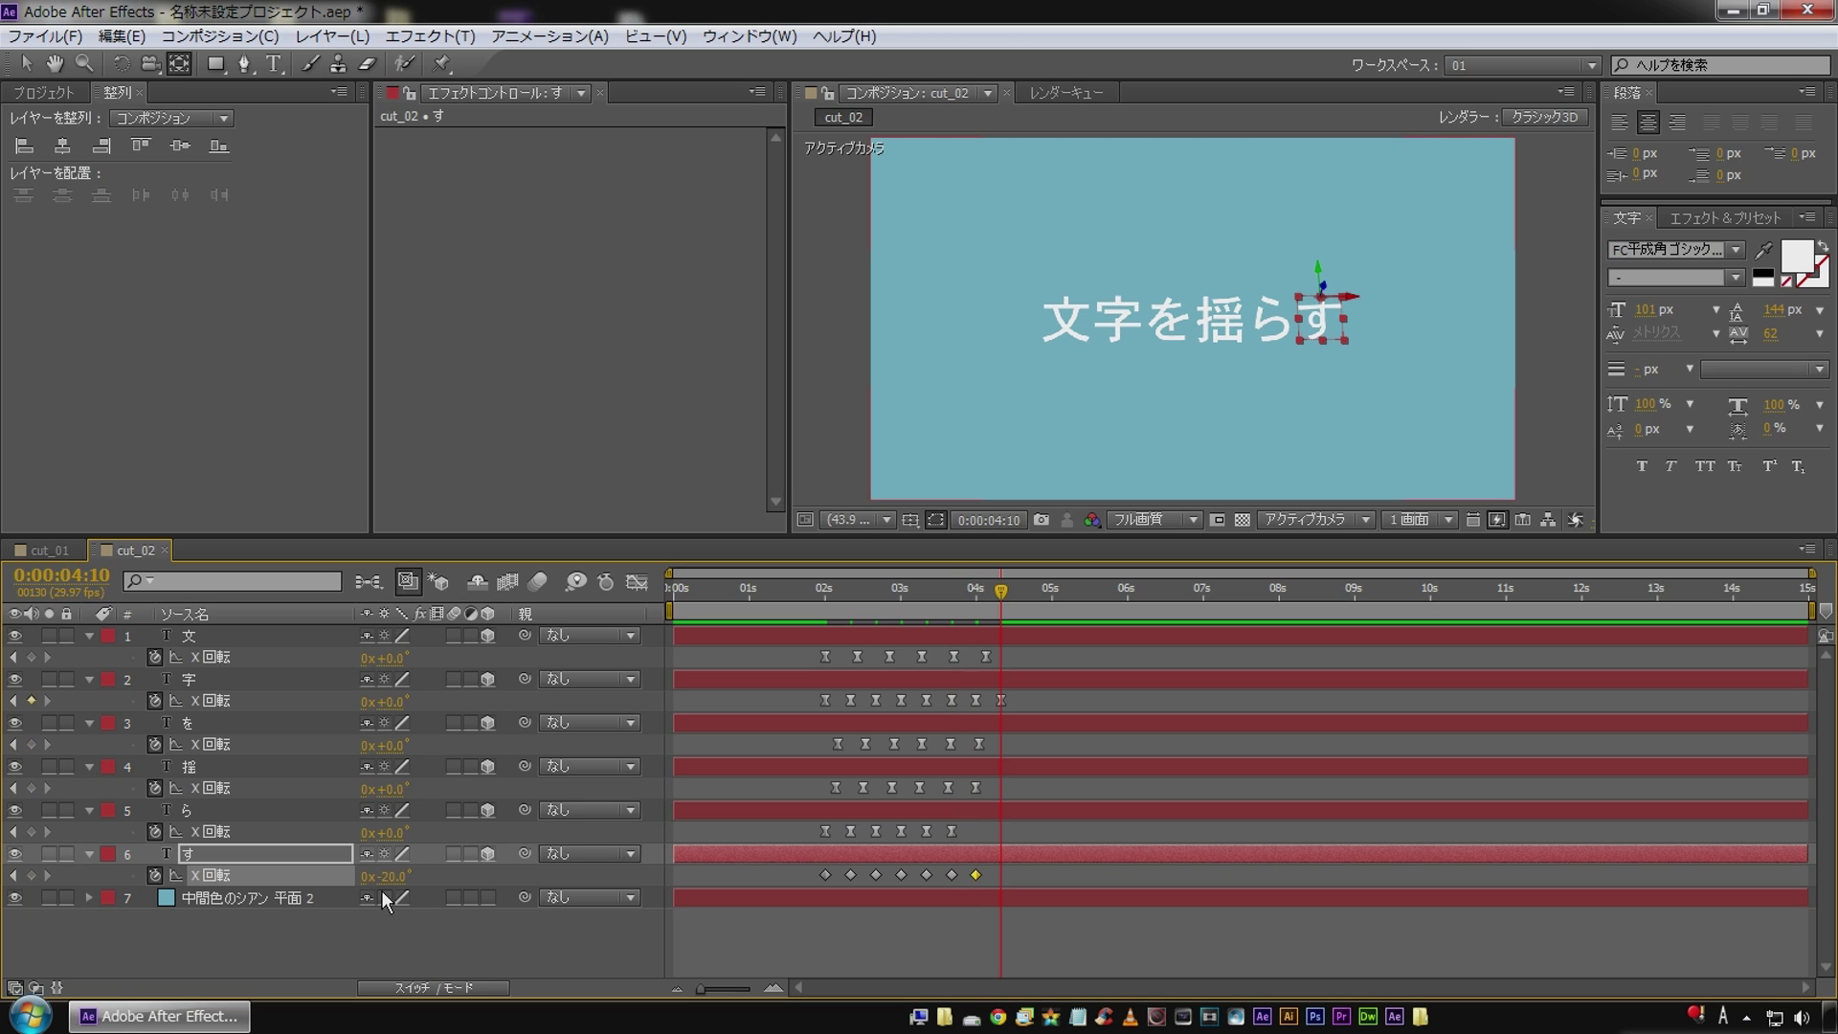
left_click_drag(383, 877, 366, 883)
key("F9")
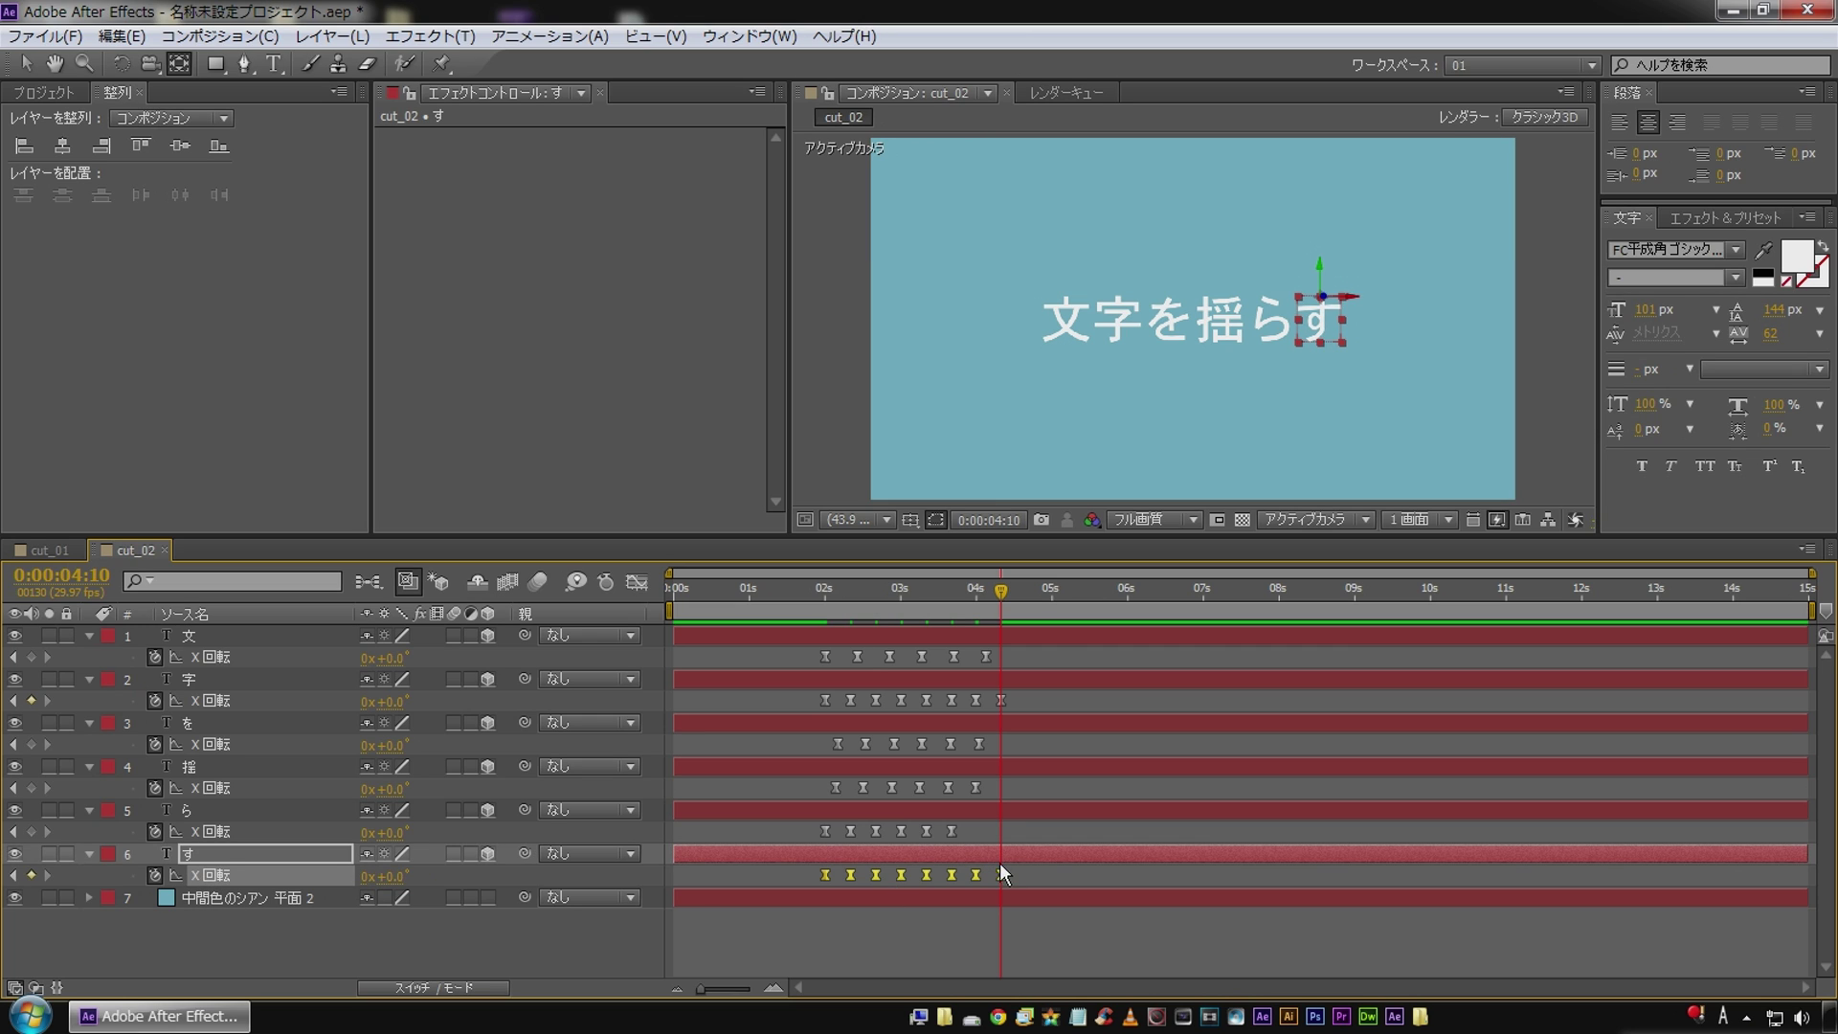
left_click(812, 600)
key("space")
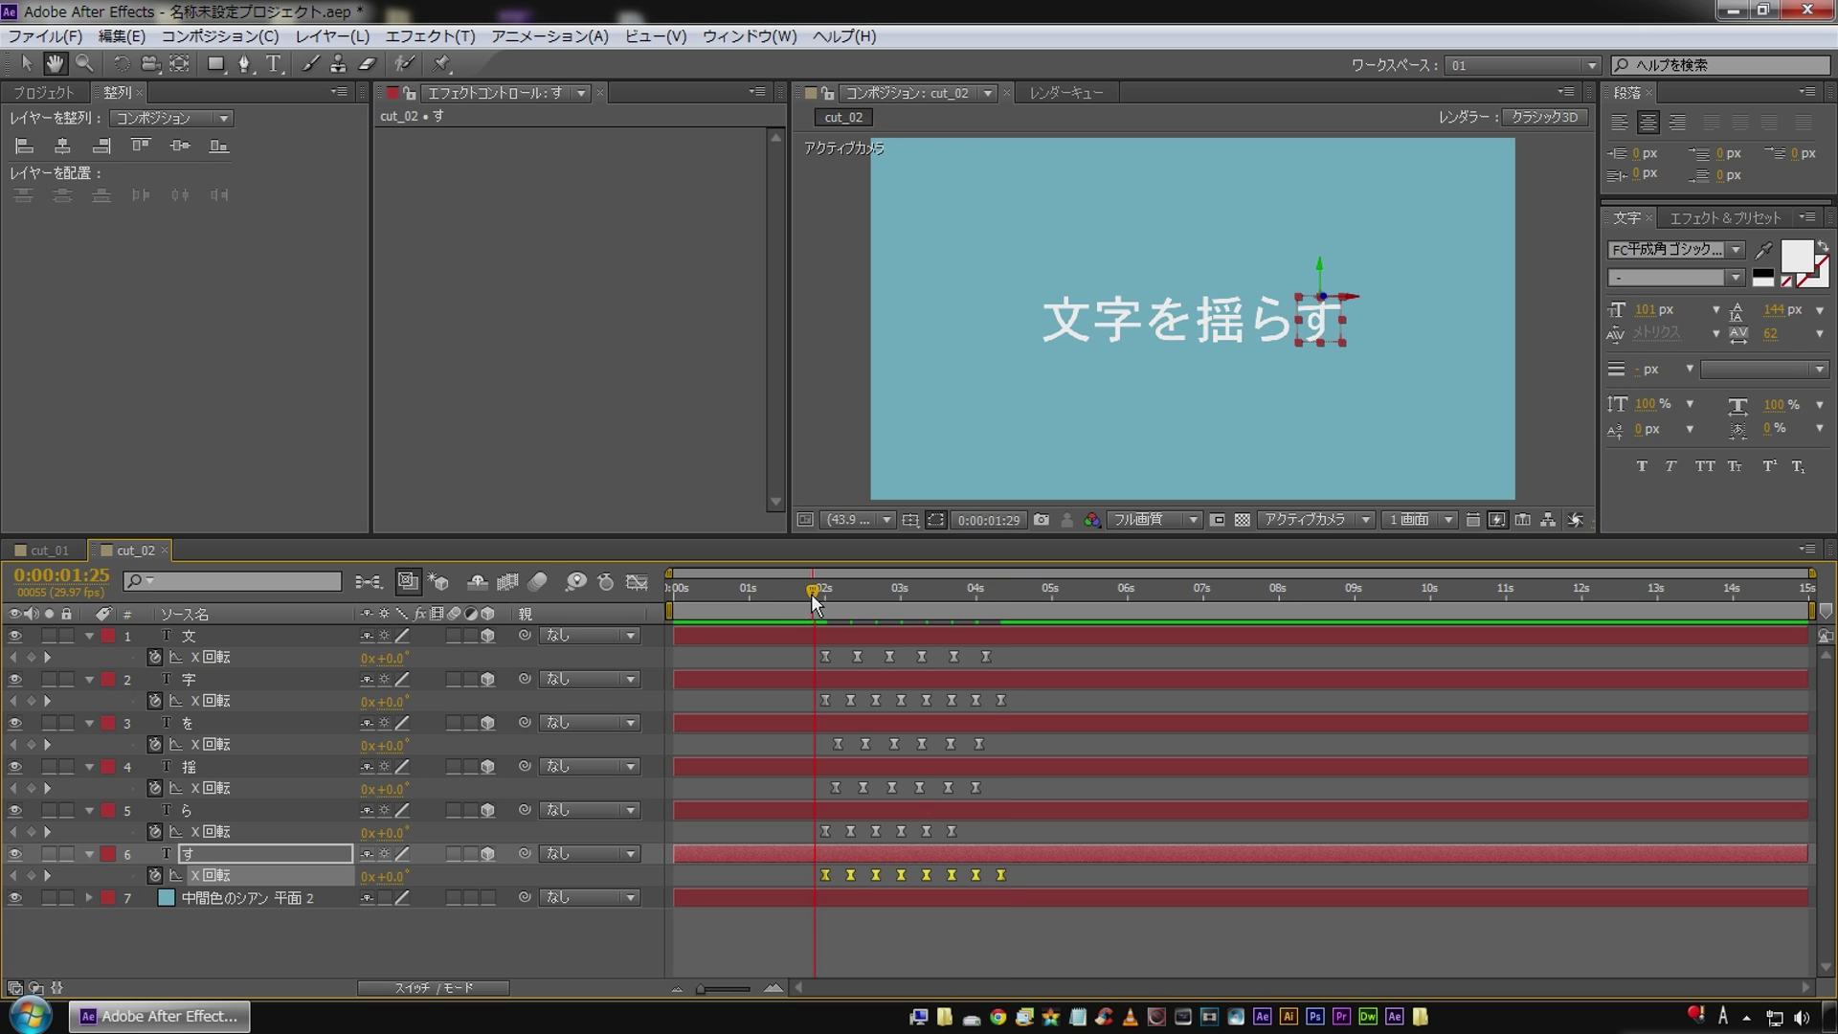
Shift す's X Rotation keyframes a few frames earlier, to just before 2 seconds, and re-preview.
left_click(770, 938)
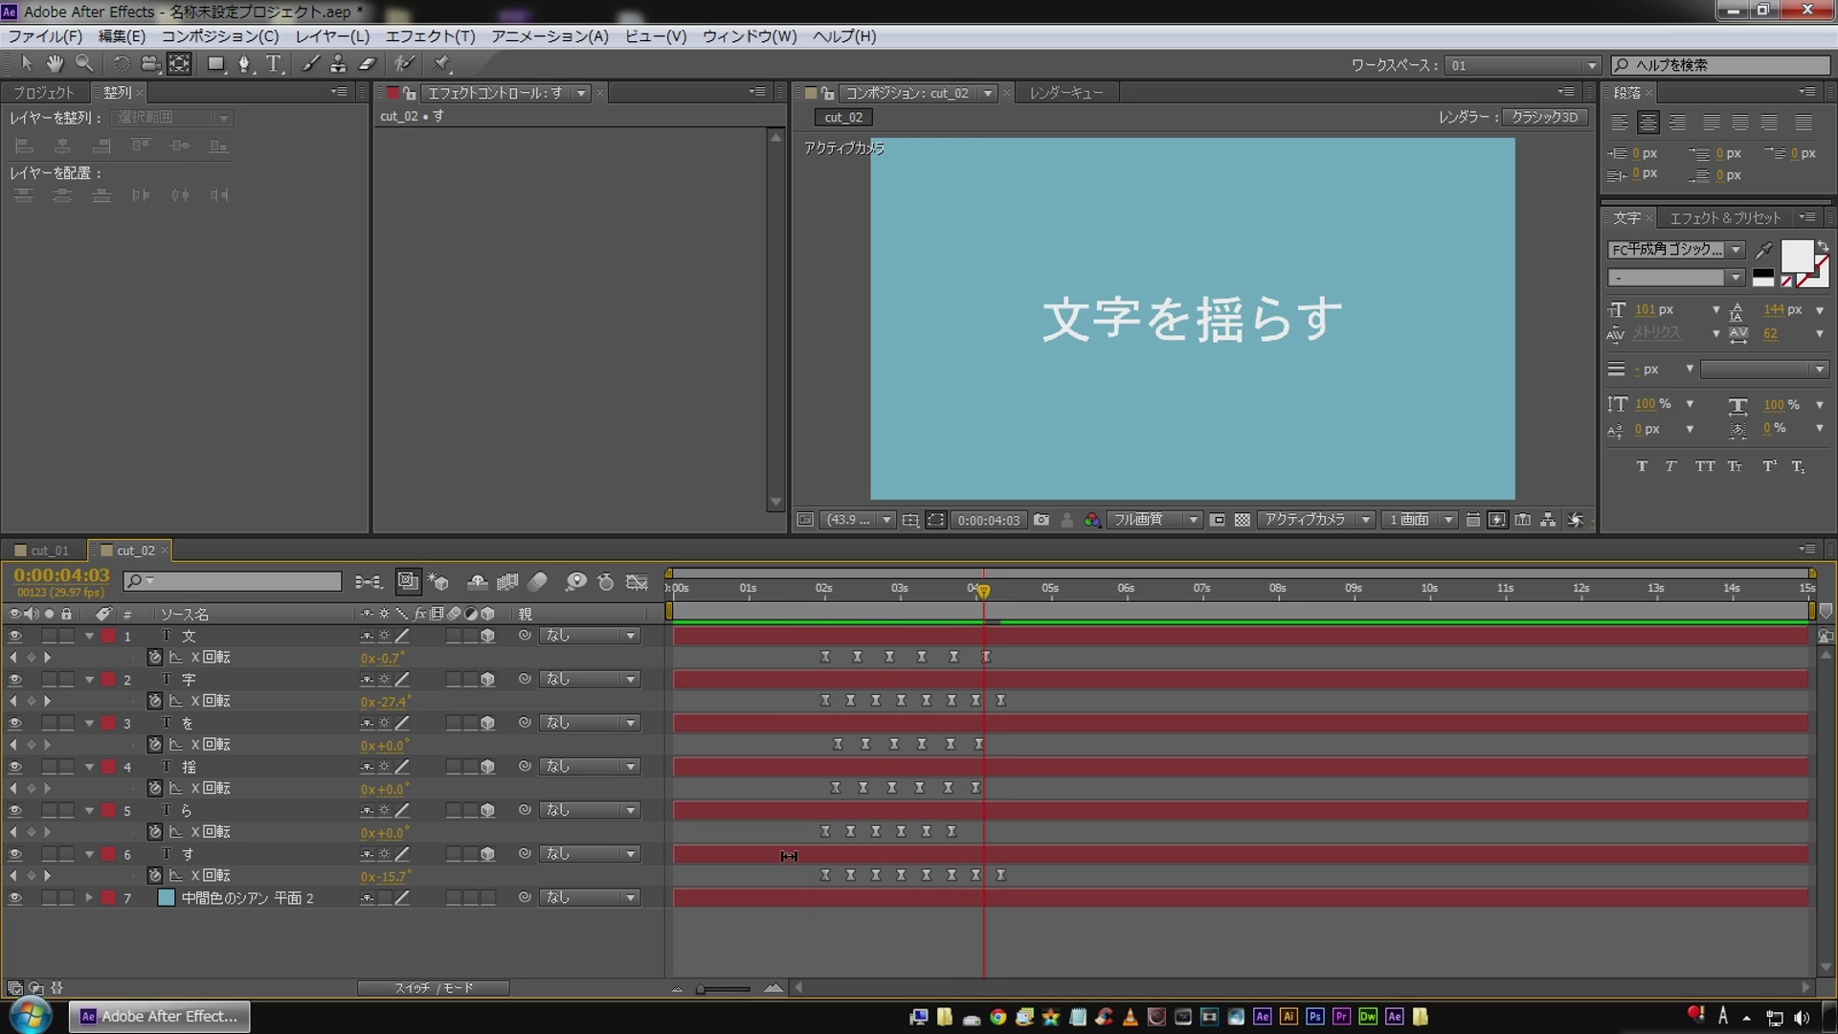
left_click(271, 880)
left_click_drag(827, 874, 821, 875)
left_click(806, 601)
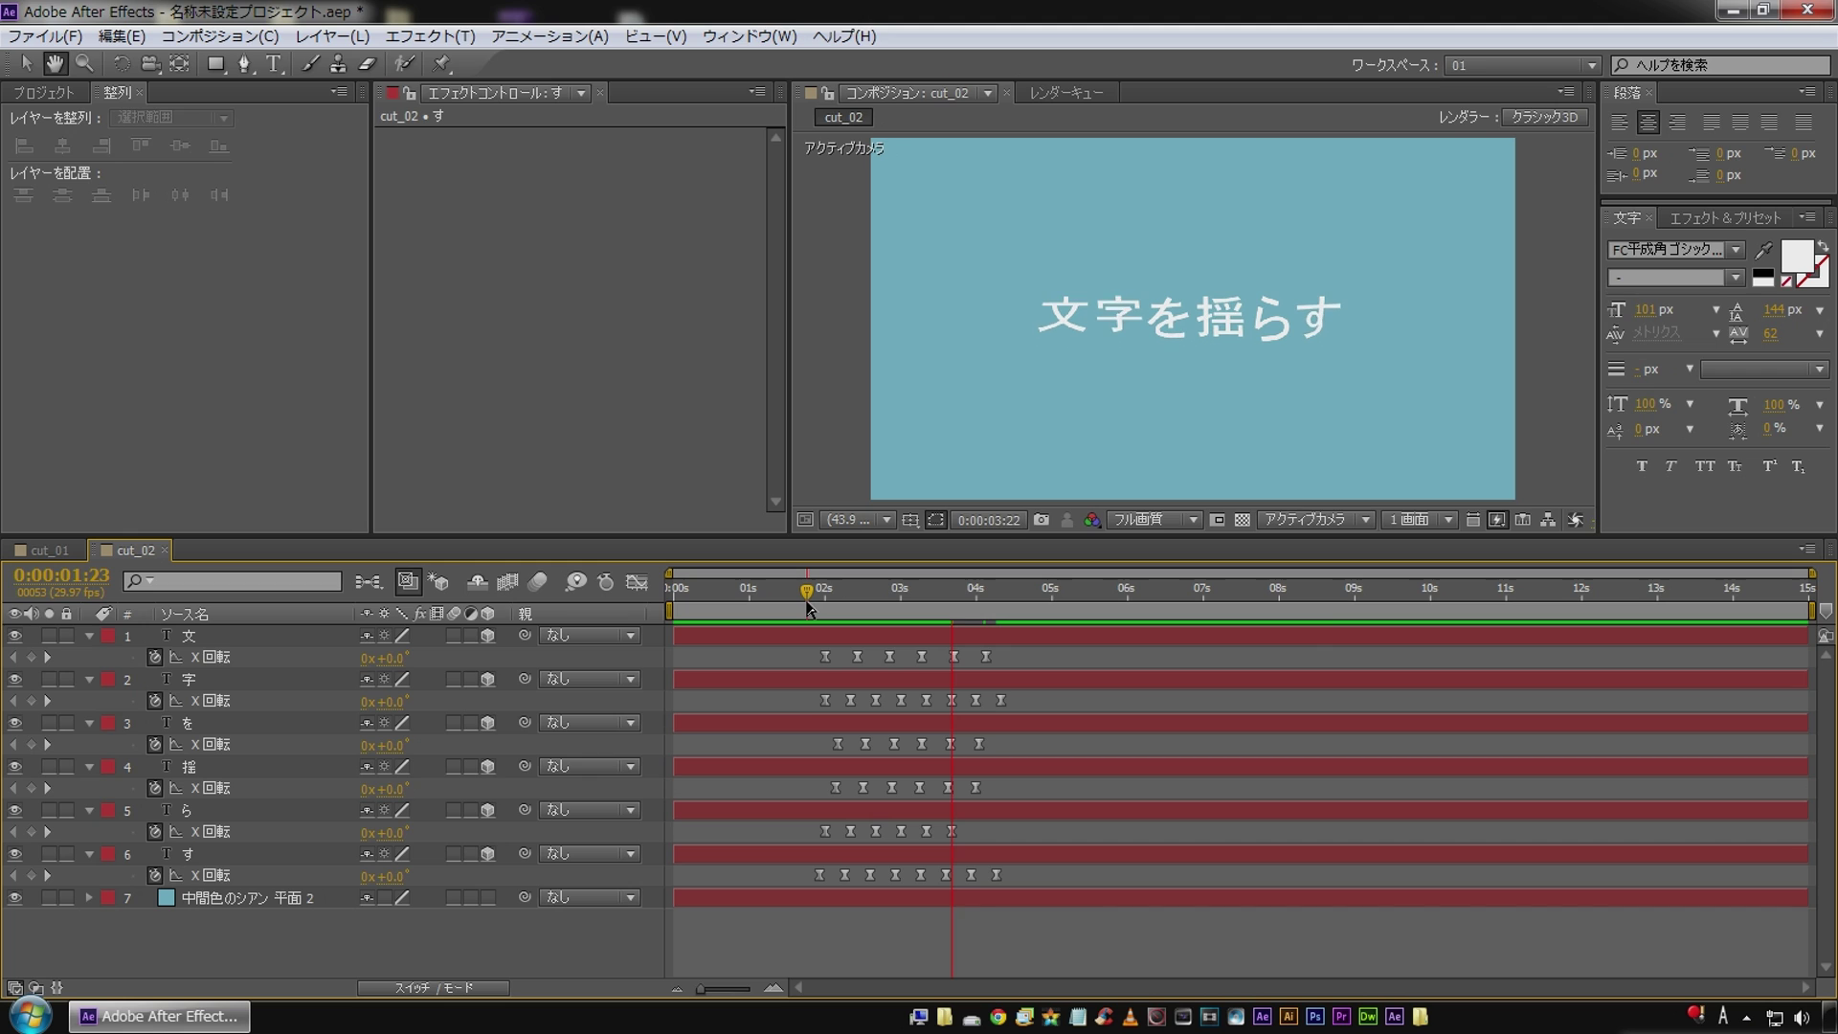
key("space")
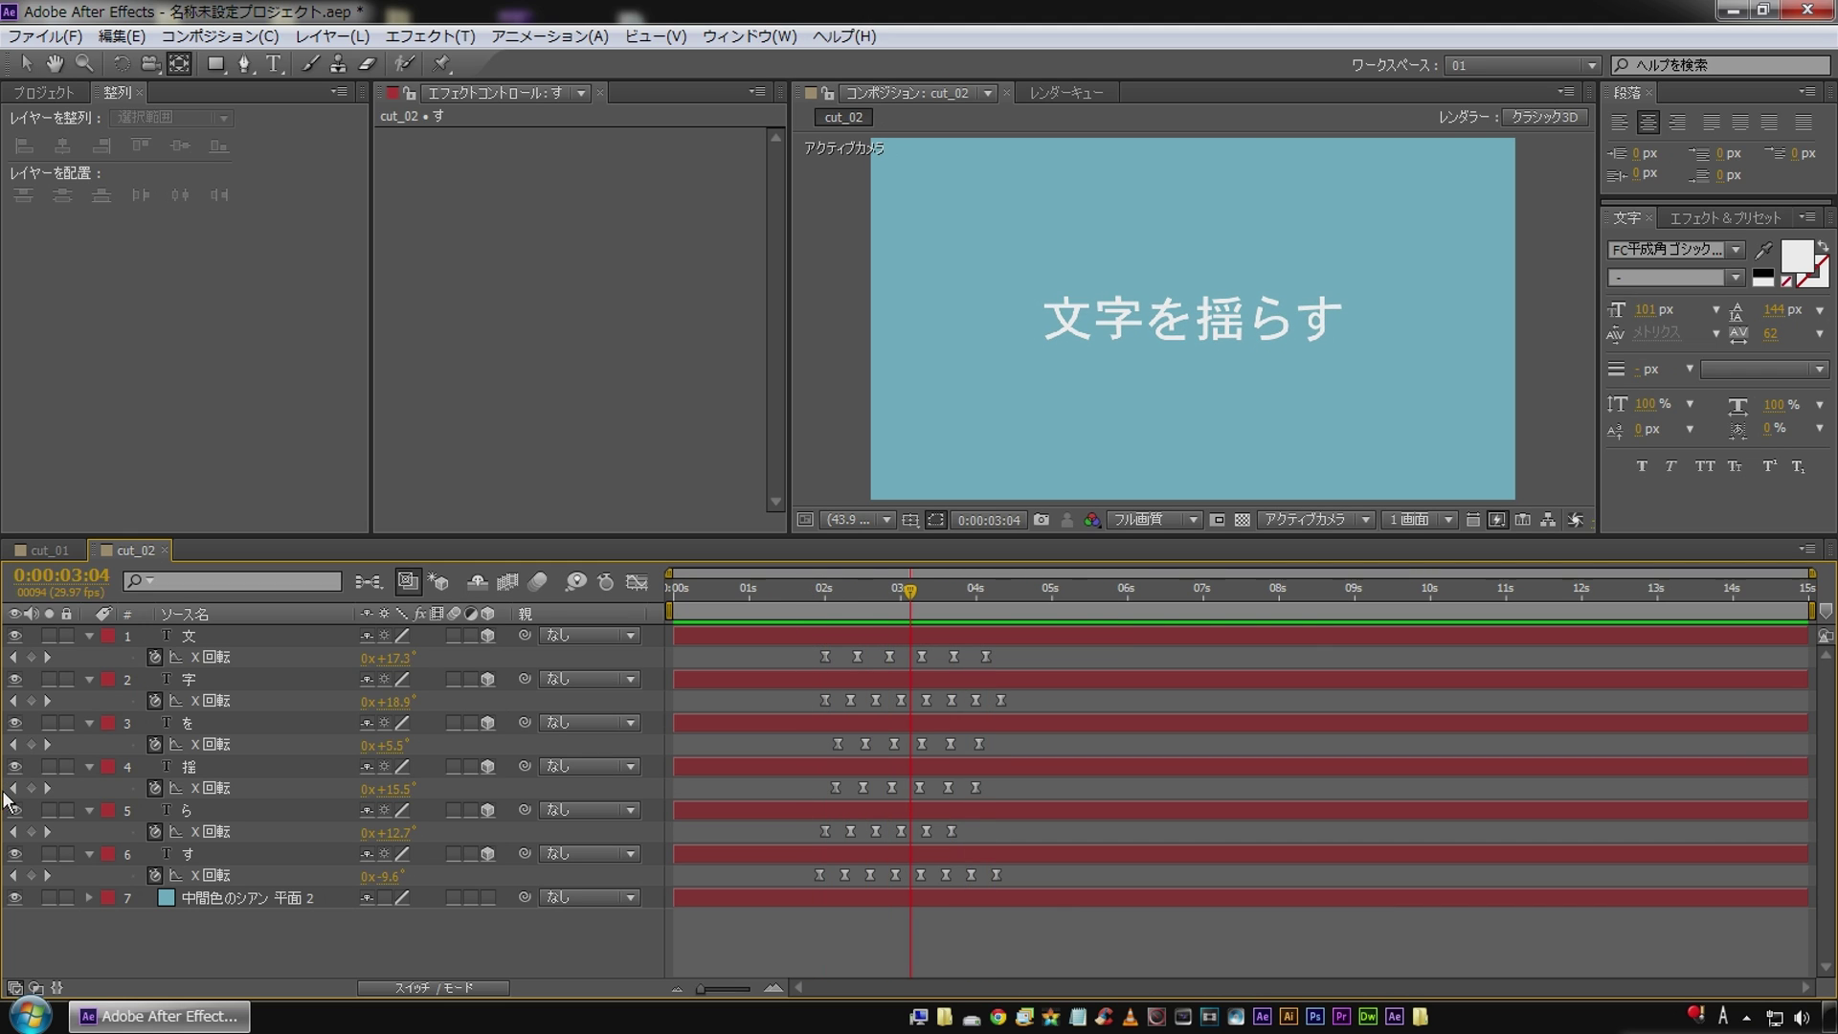
left_click(13, 742)
left_click(12, 744)
left_click(12, 744)
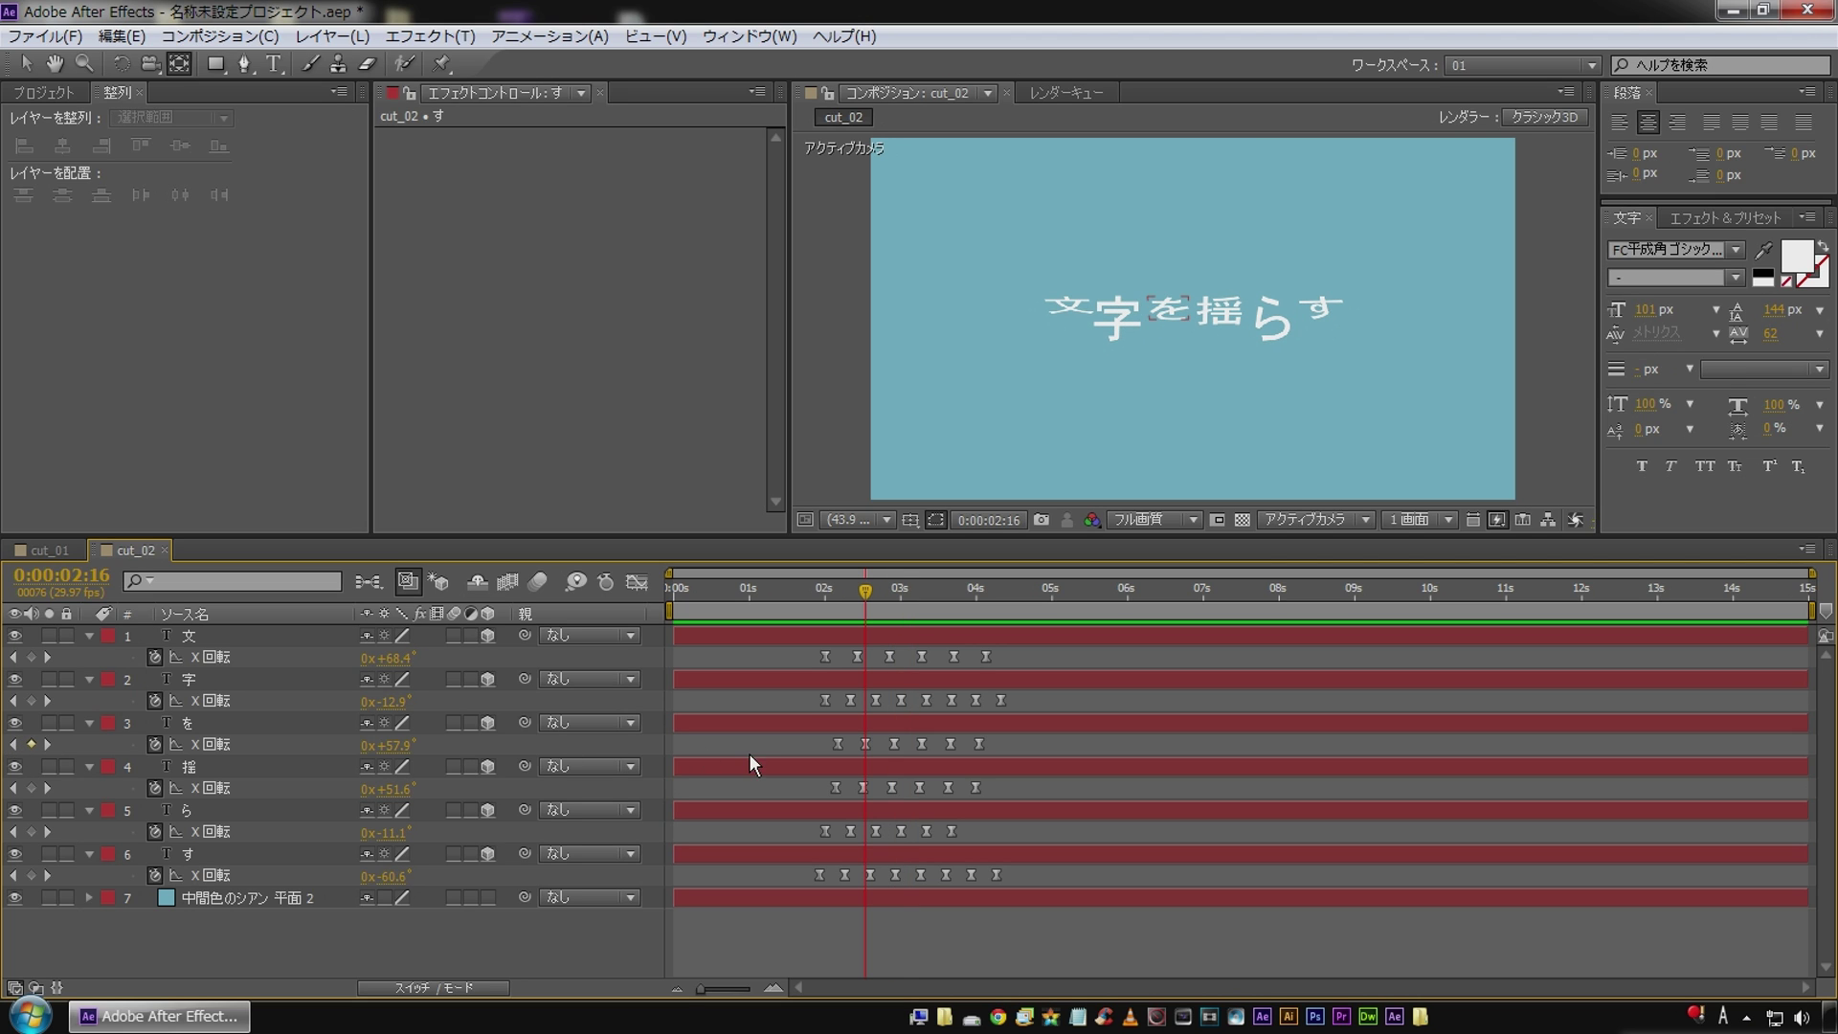
Set 揺's X Rotation keyframes to +103° at 2:15 and −93° at 2:26.
left_click(747, 761)
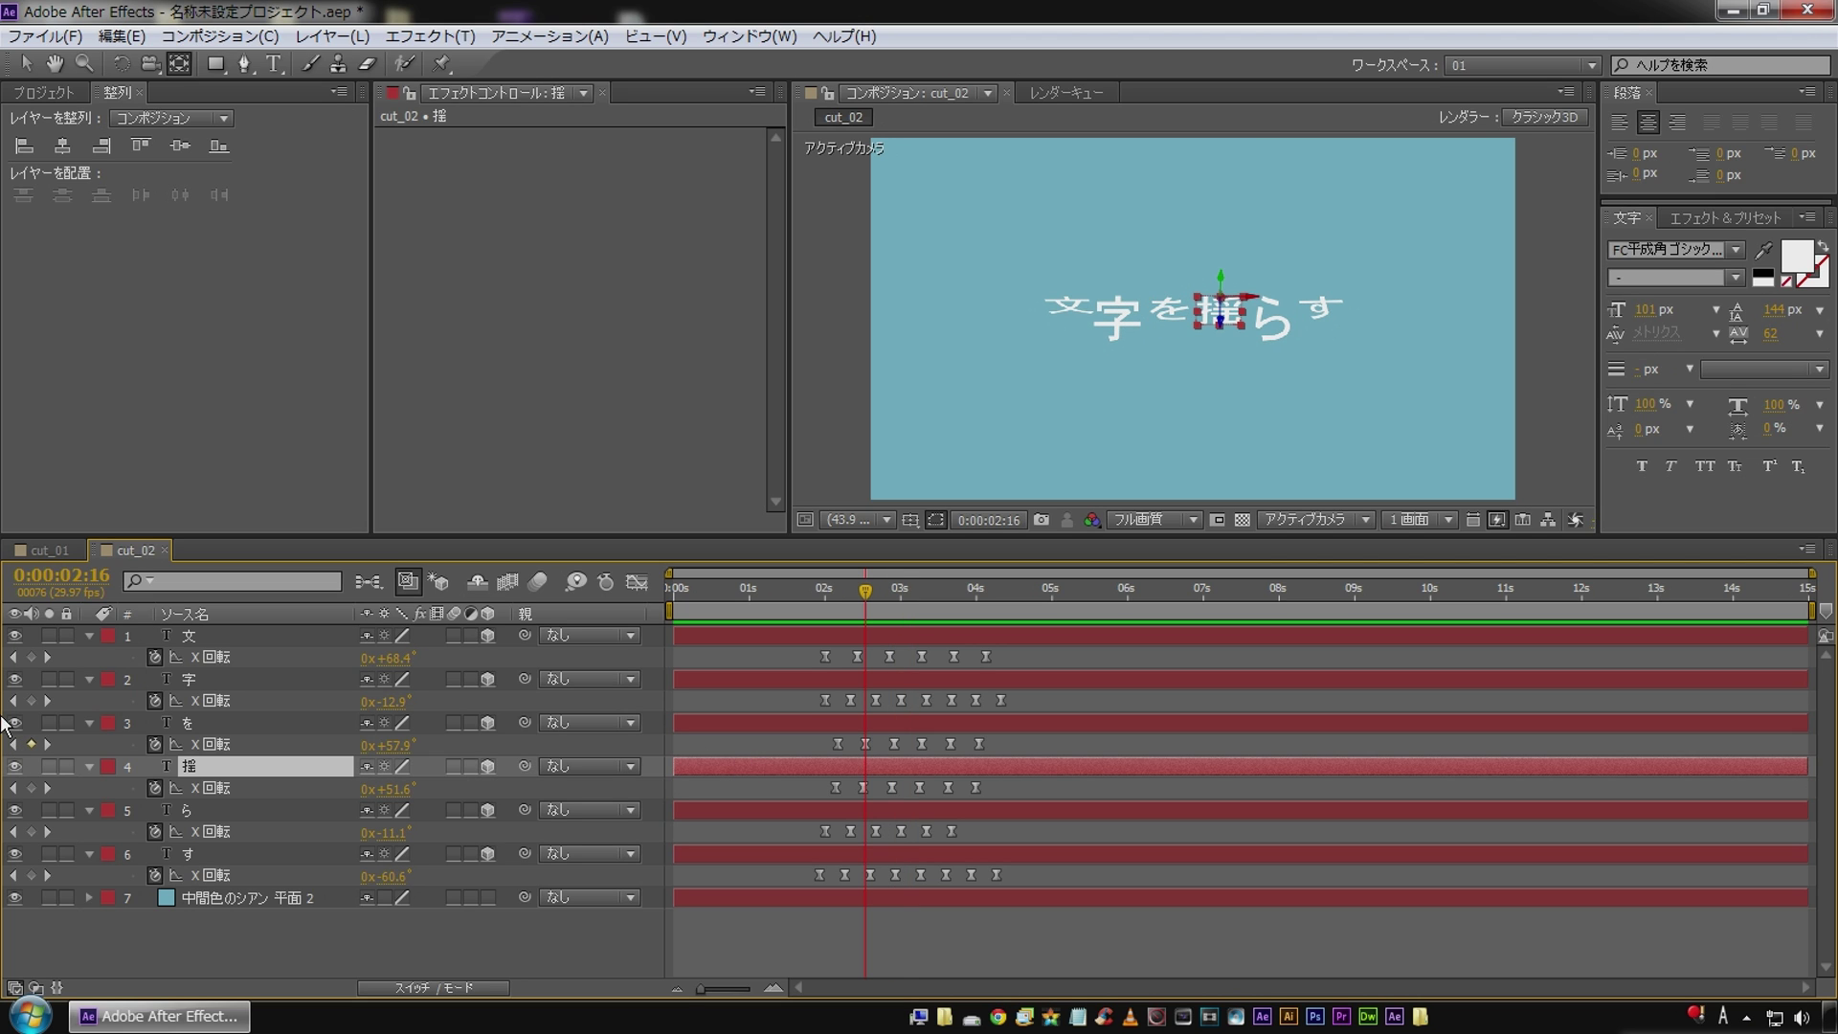
left_click(14, 788)
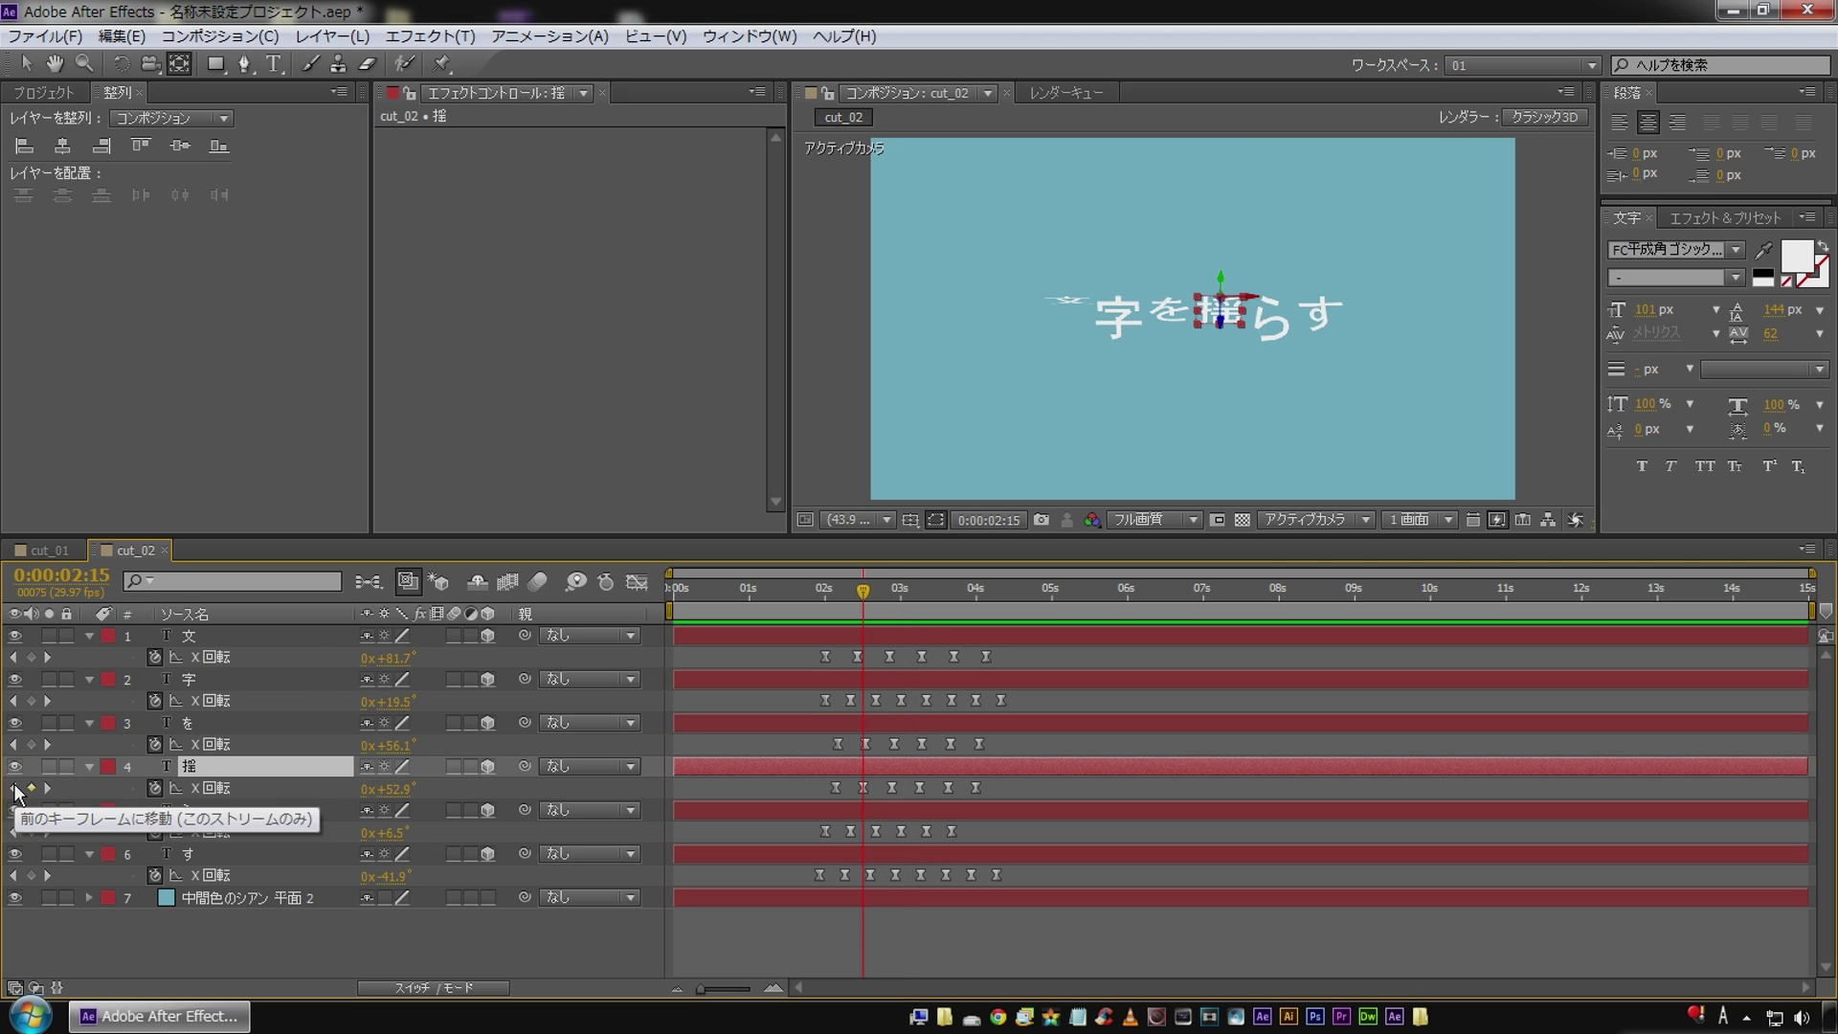
left_click(13, 788)
left_click(47, 788)
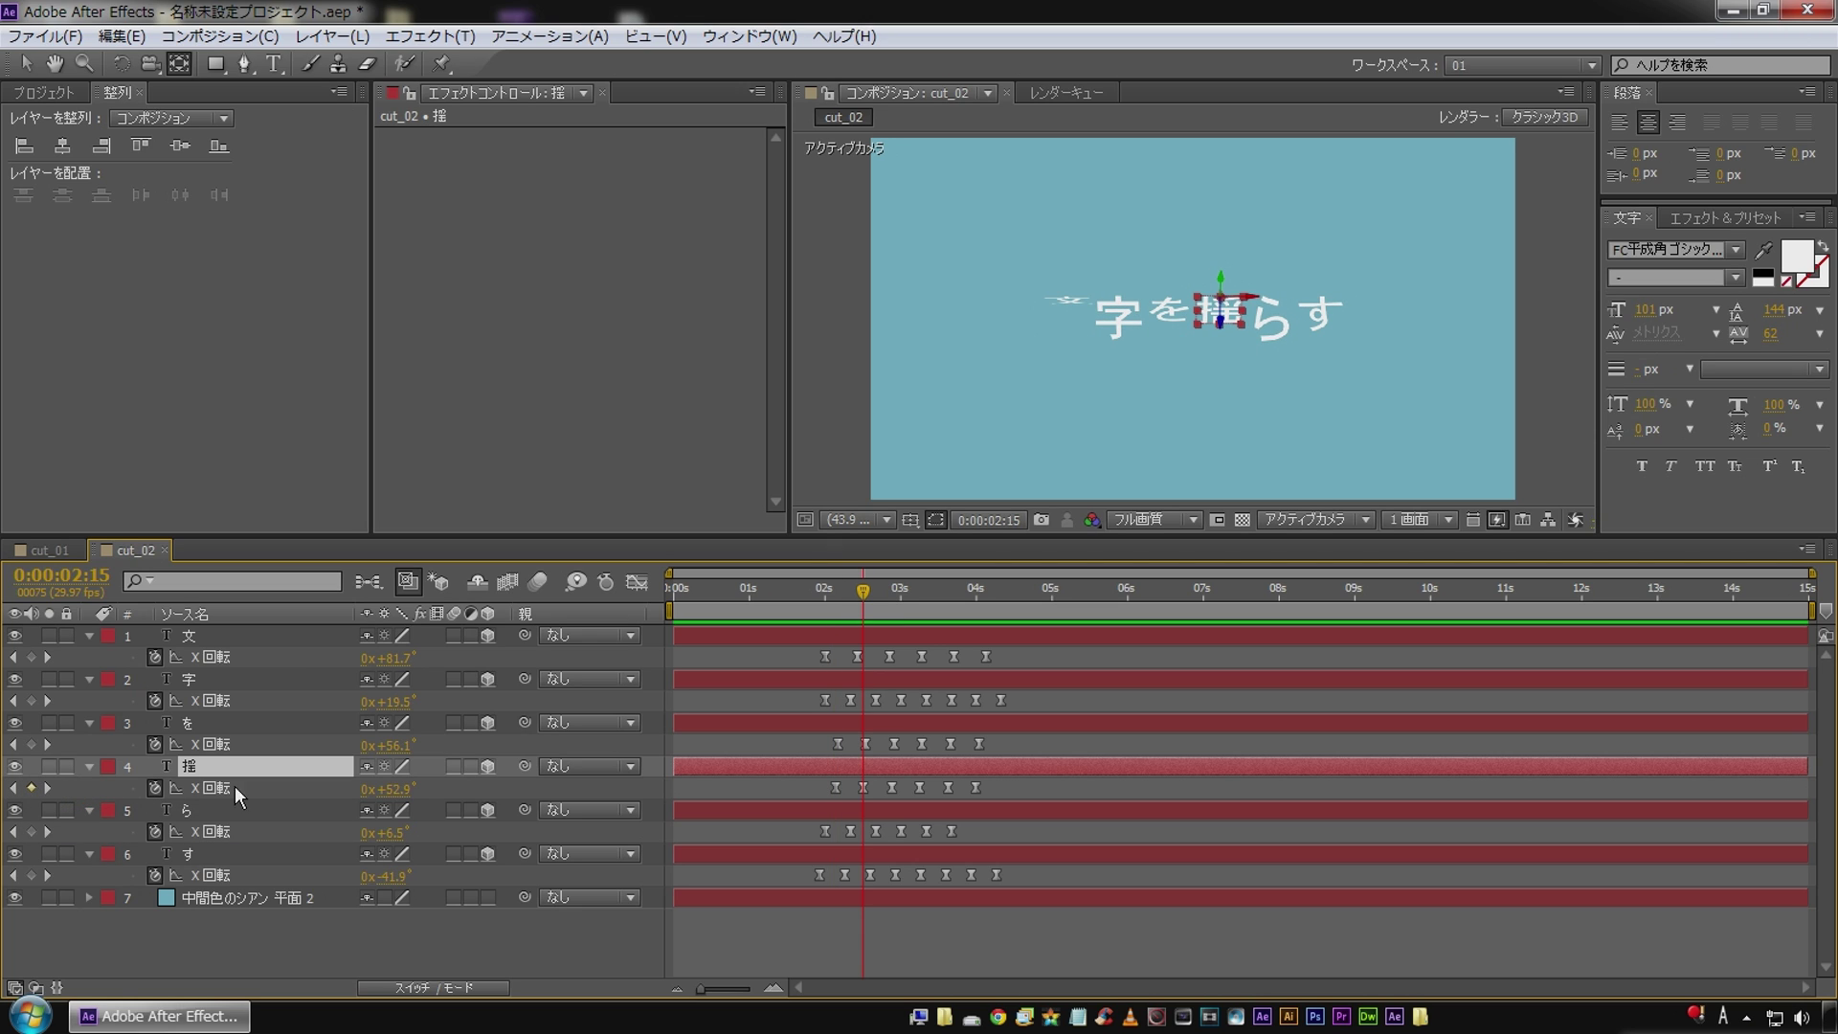
left_click_drag(392, 794, 393, 802)
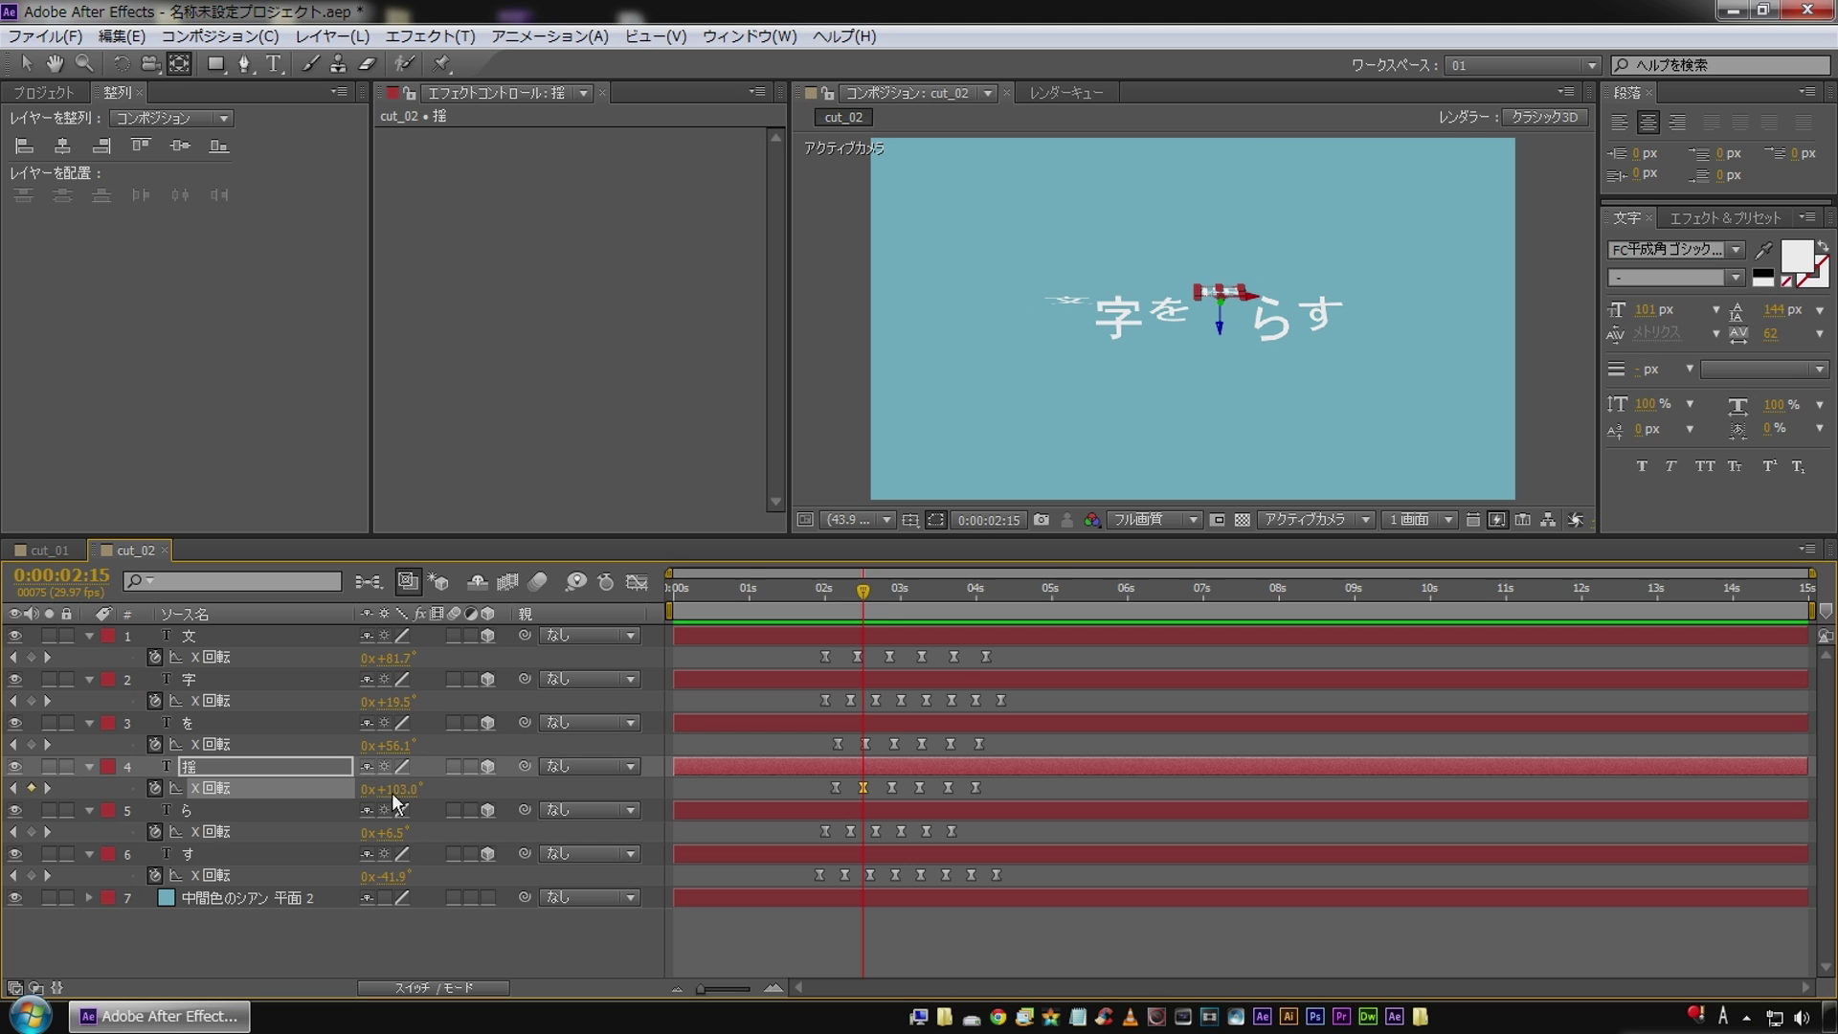
left_click(48, 788)
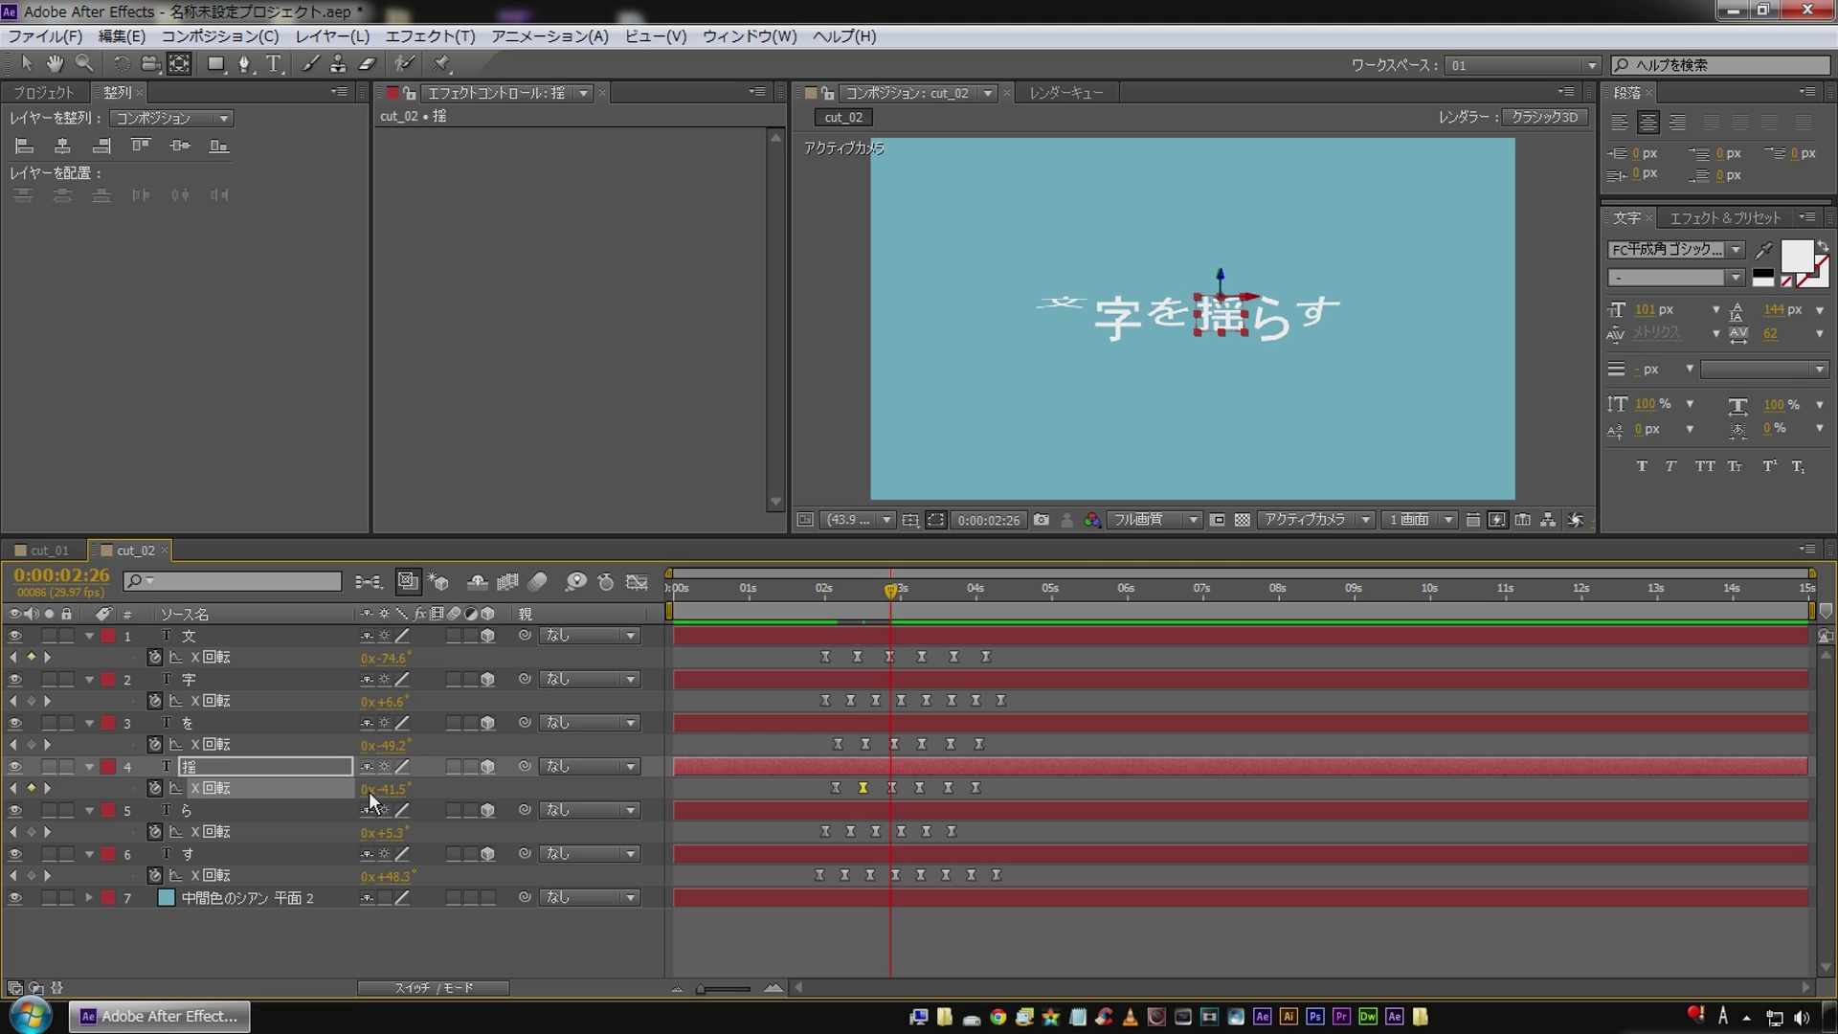
left_click_drag(388, 789, 340, 787)
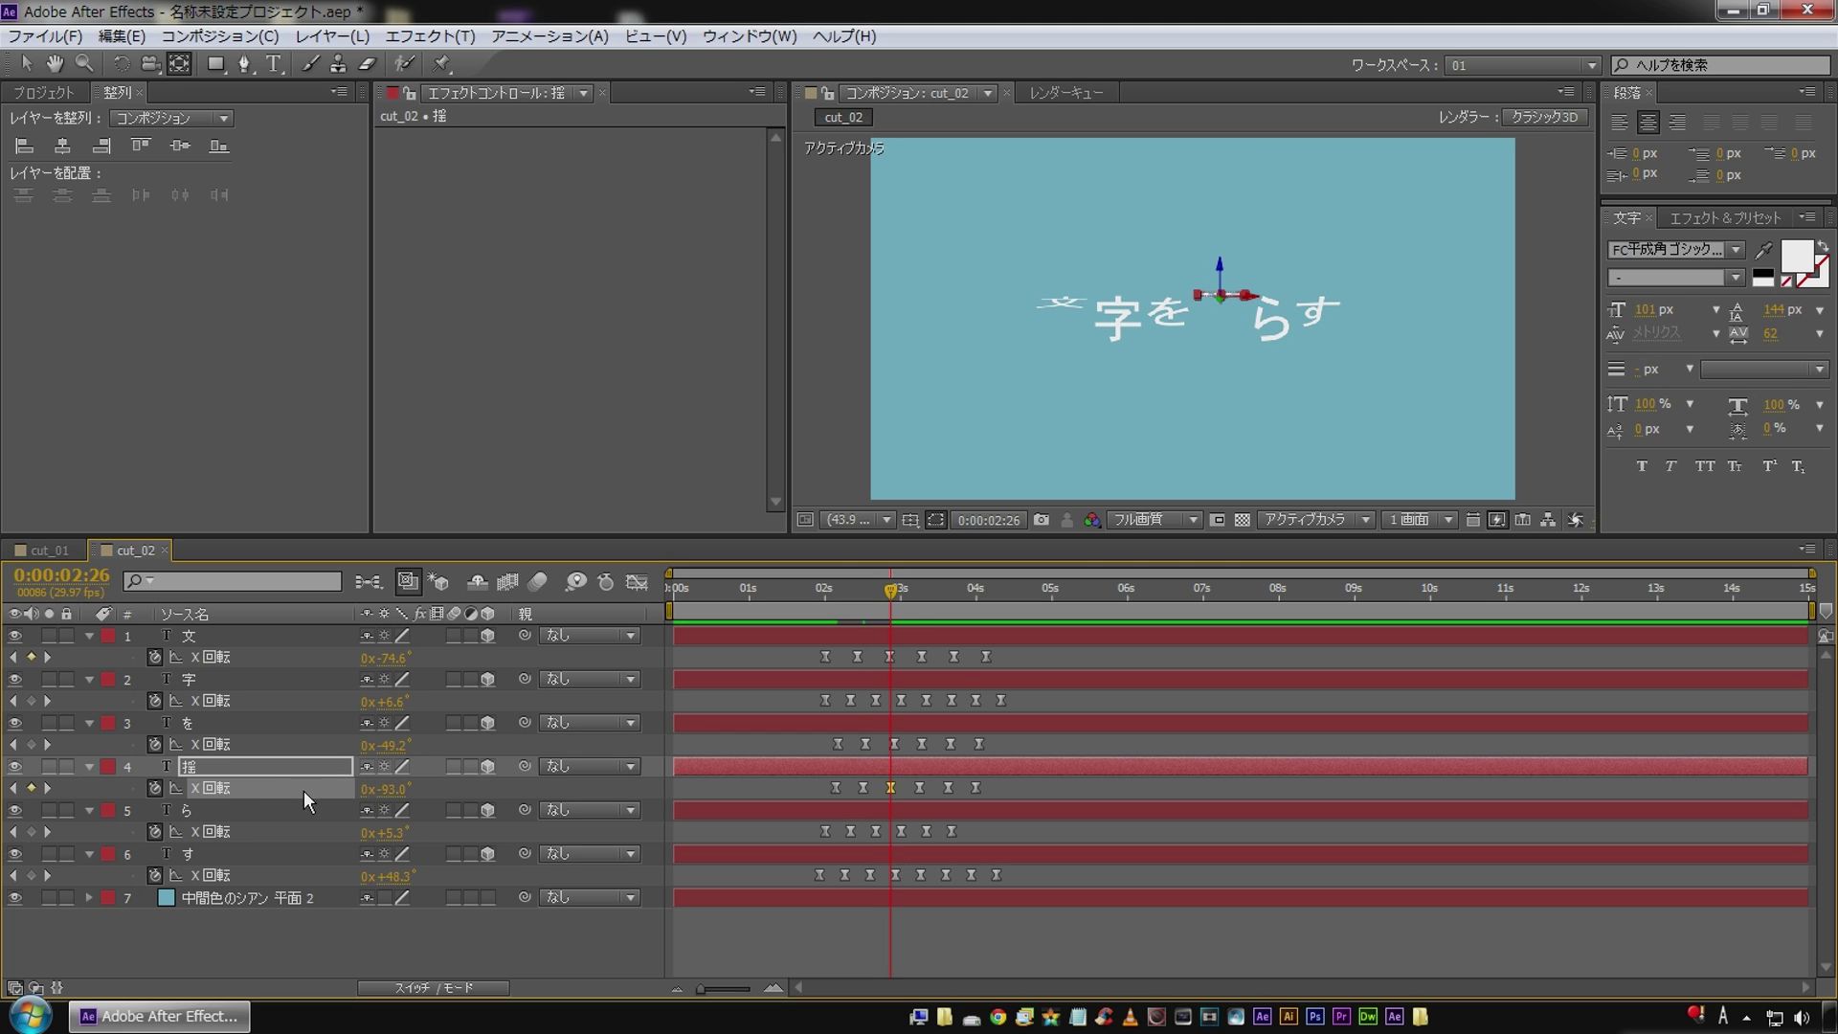
Set 揺's remaining X Rotation keyframes: +62° at 3:08, −63° at 3:19, +39° at 4:00.
left_click(54, 785)
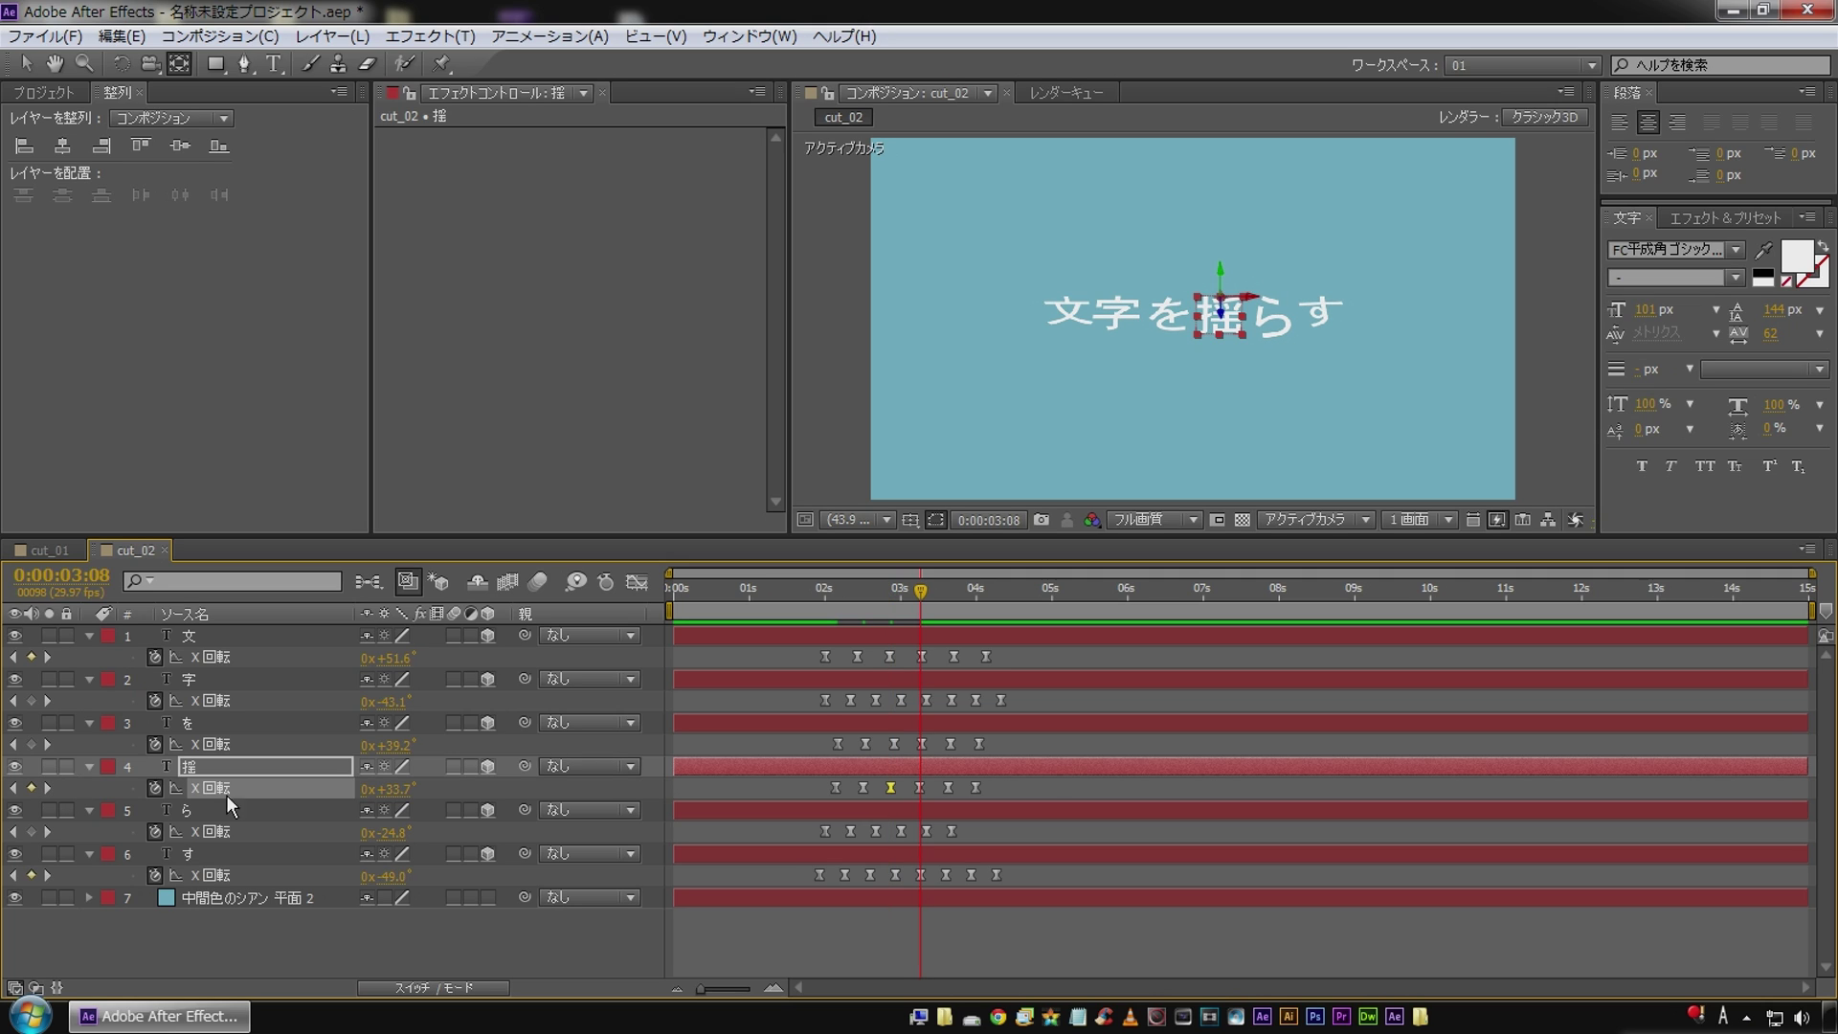
left_click_drag(388, 788, 433, 783)
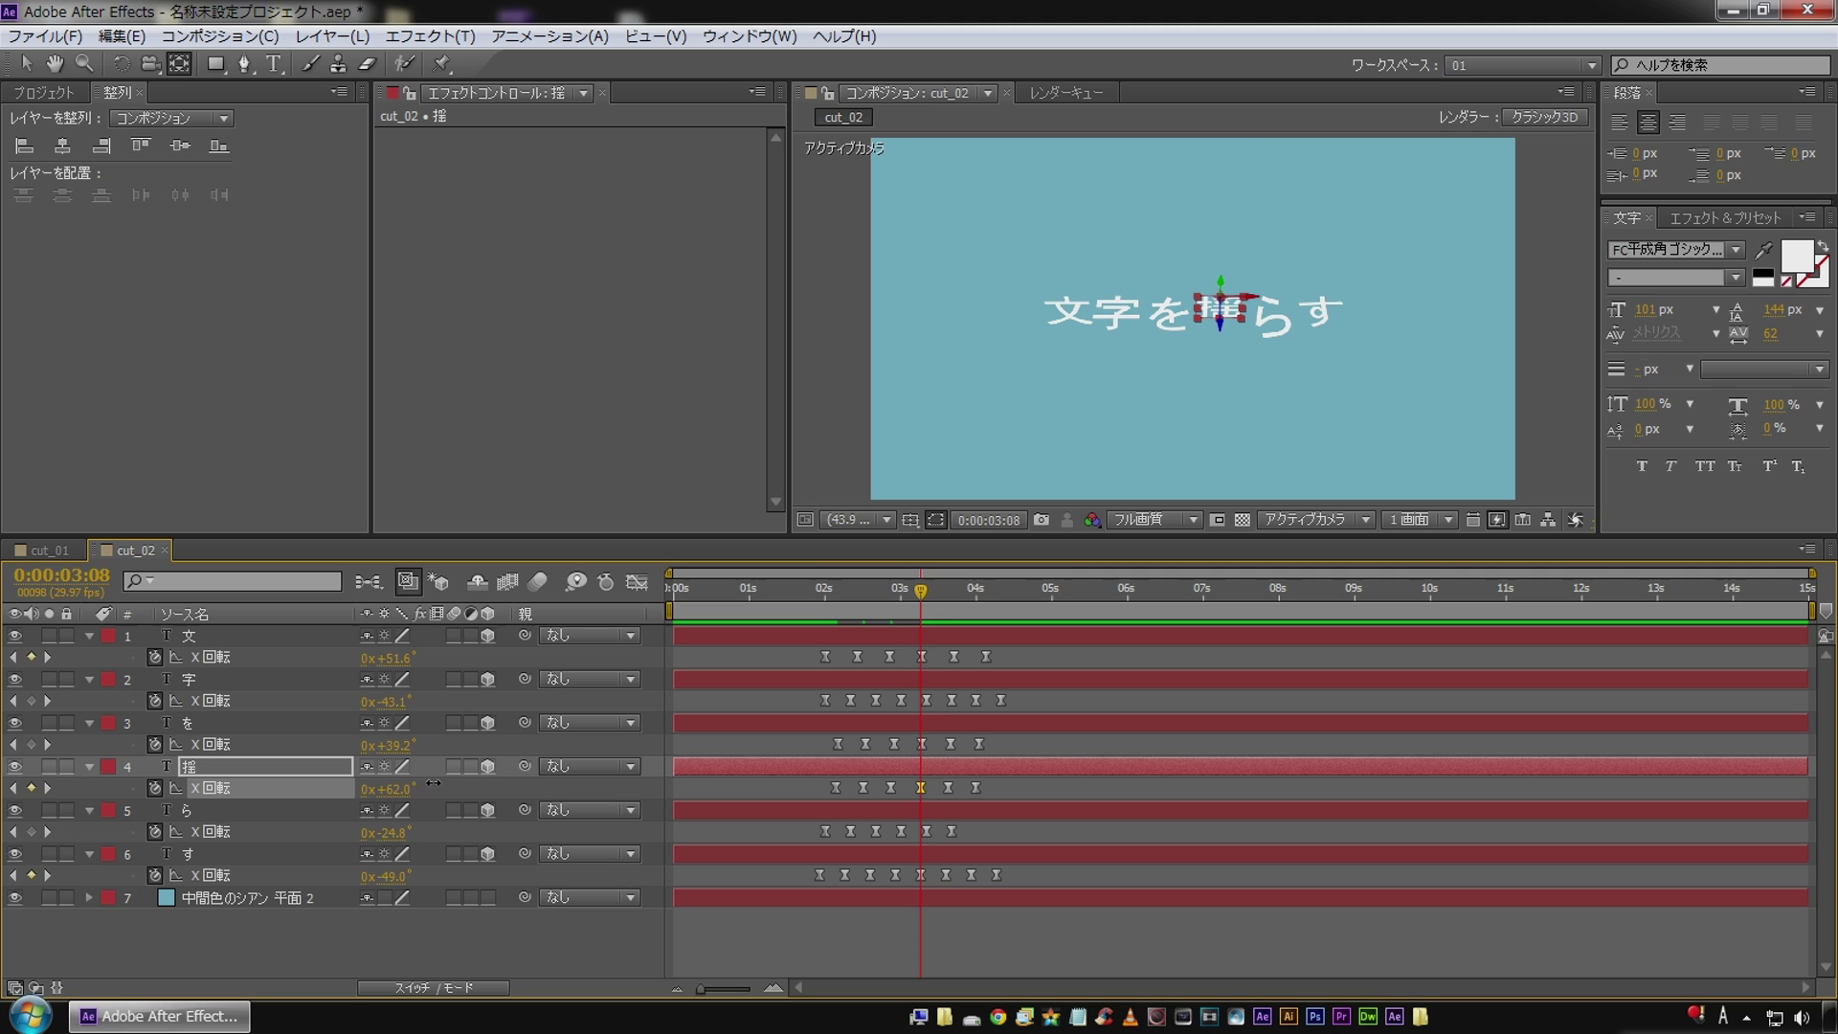
left_click(48, 787)
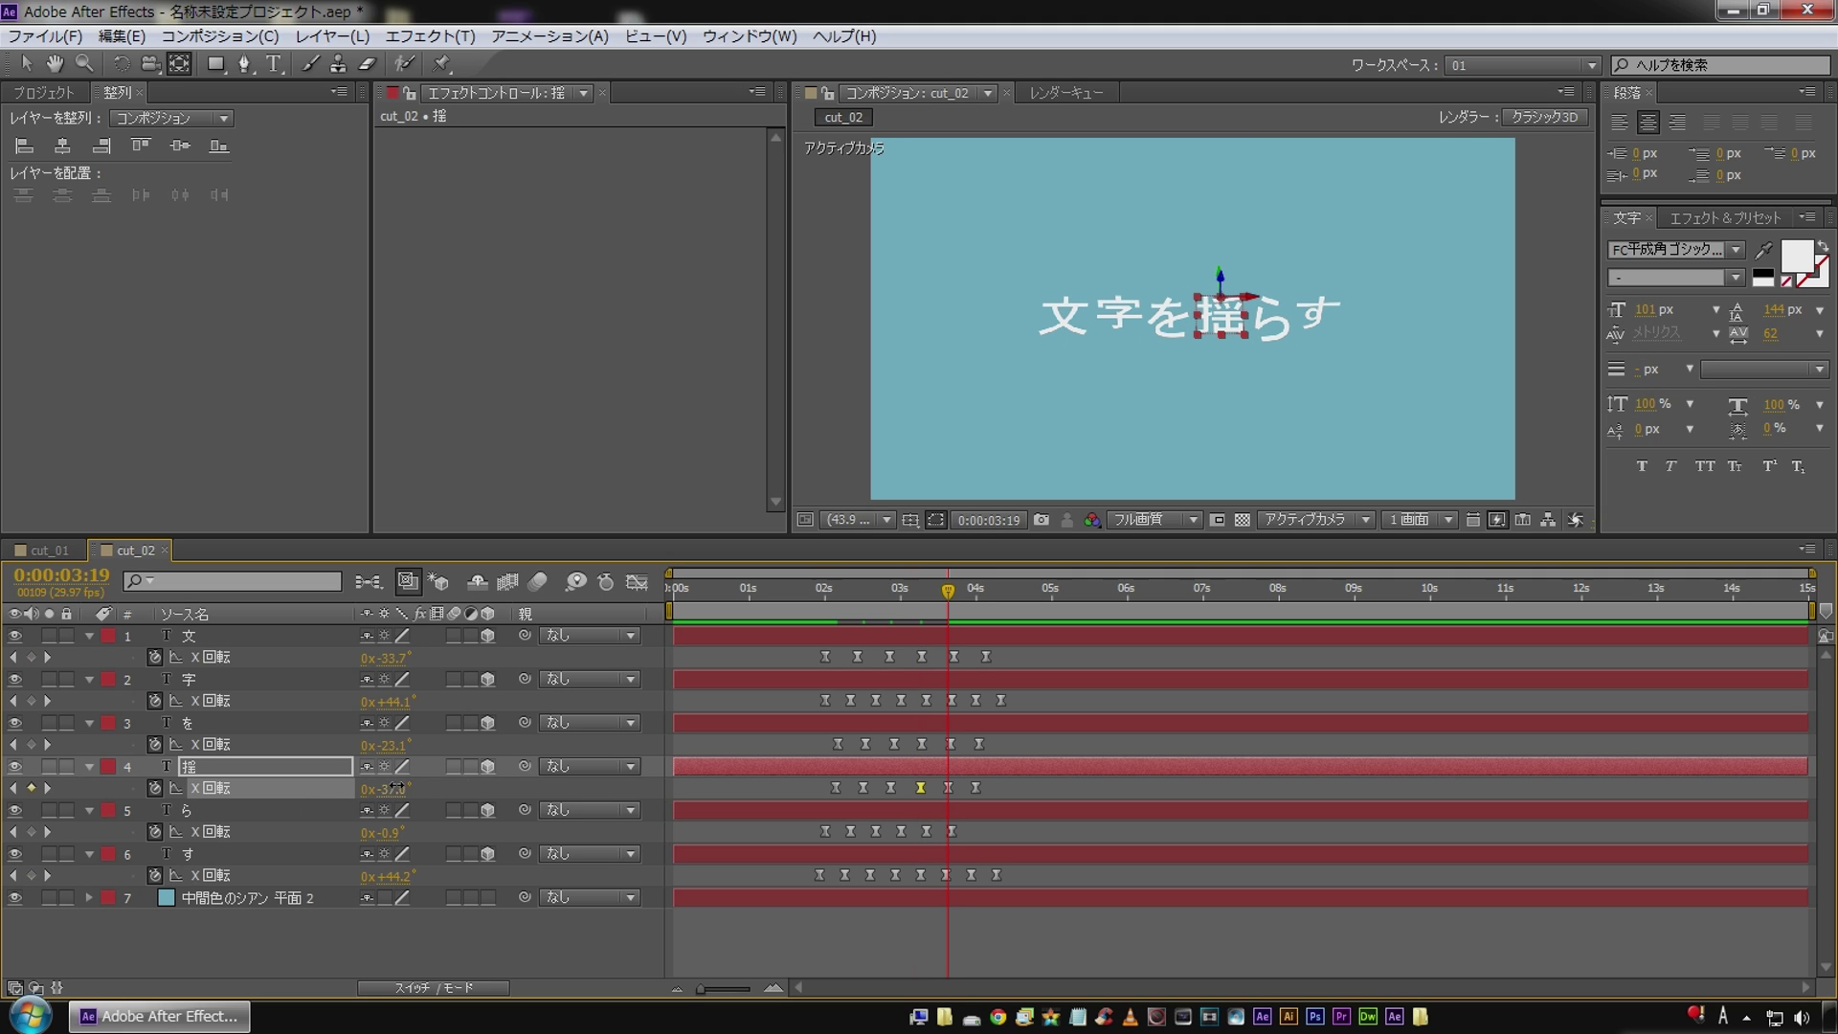
left_click_drag(395, 789, 257, 835)
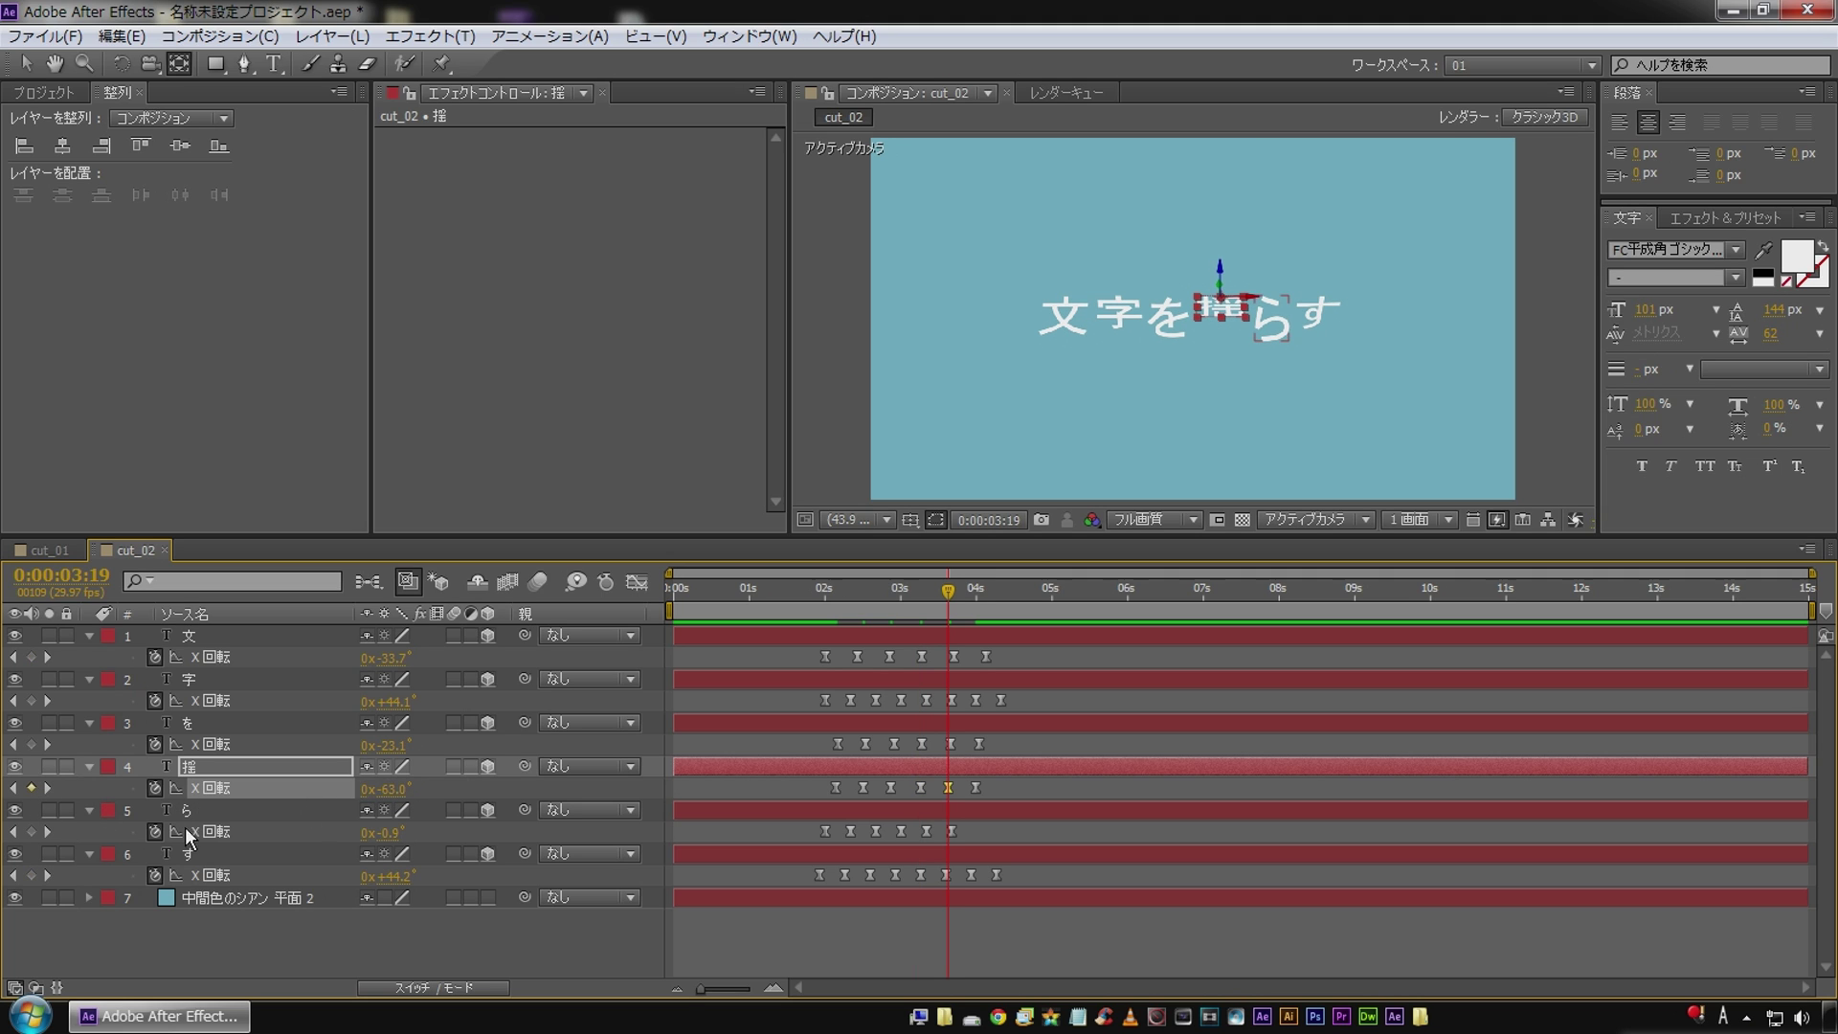
left_click(48, 787)
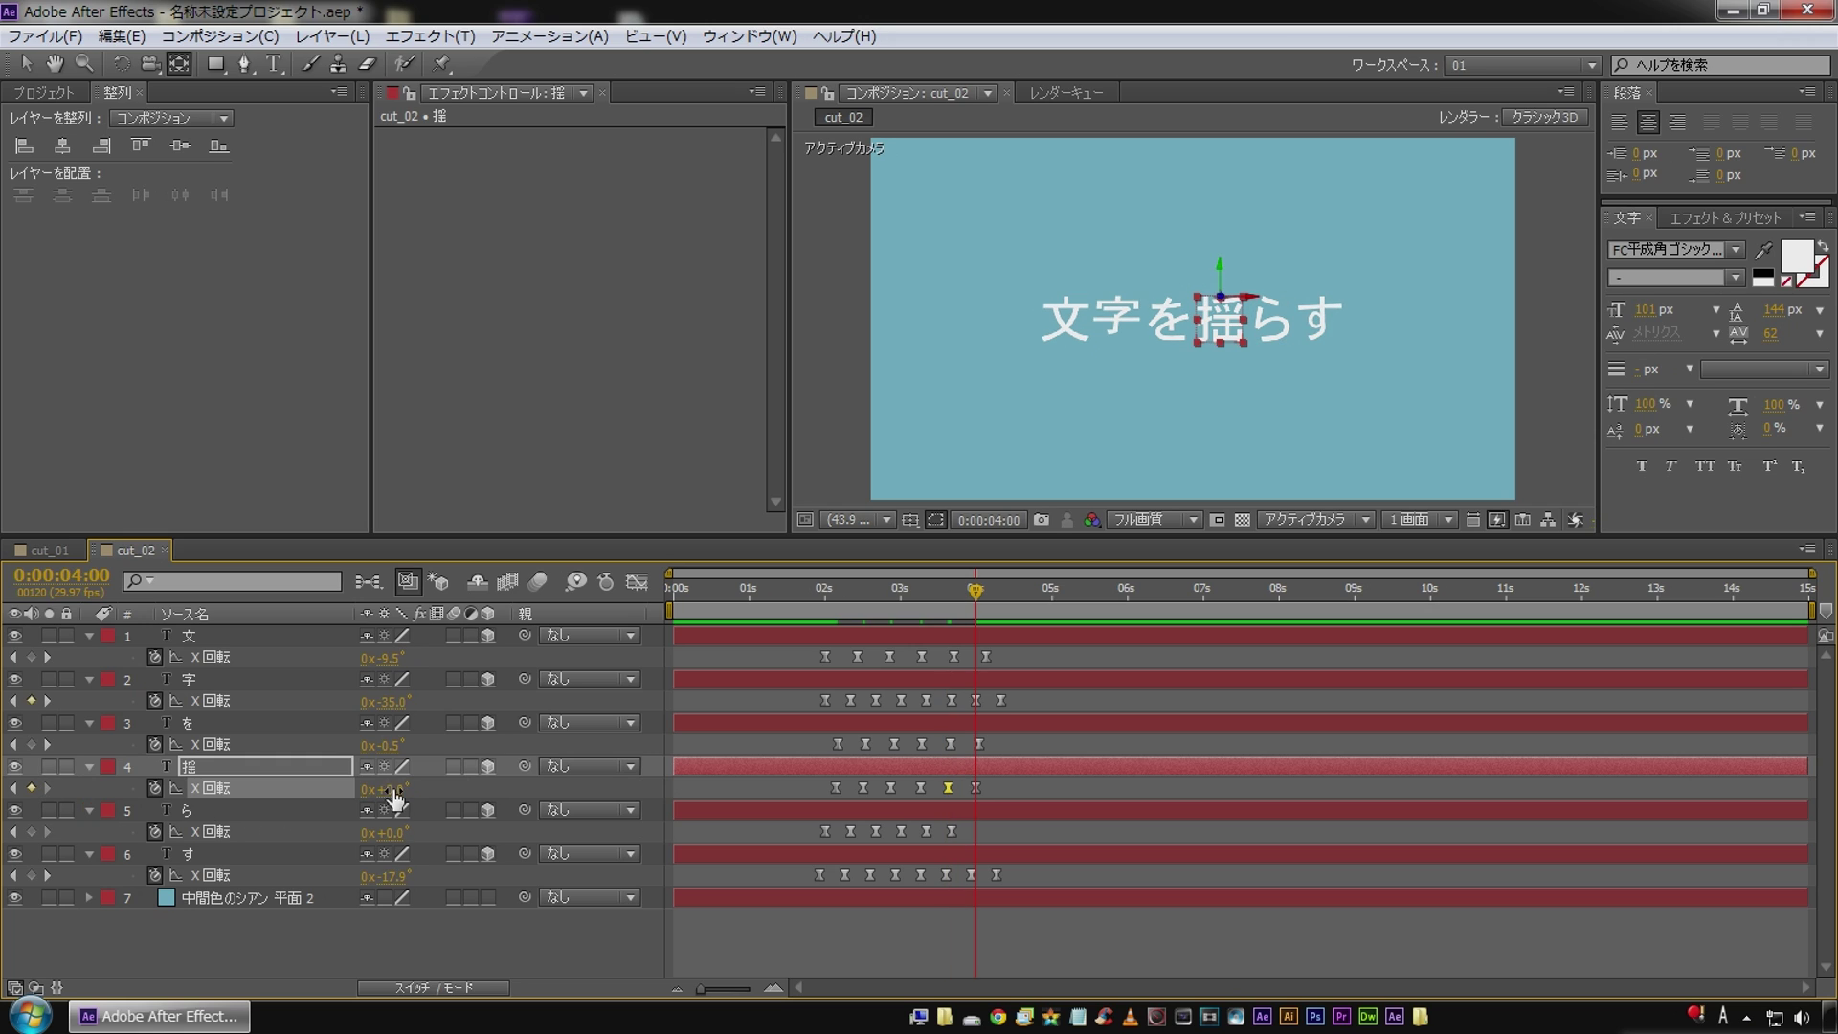
left_click_drag(394, 794, 445, 794)
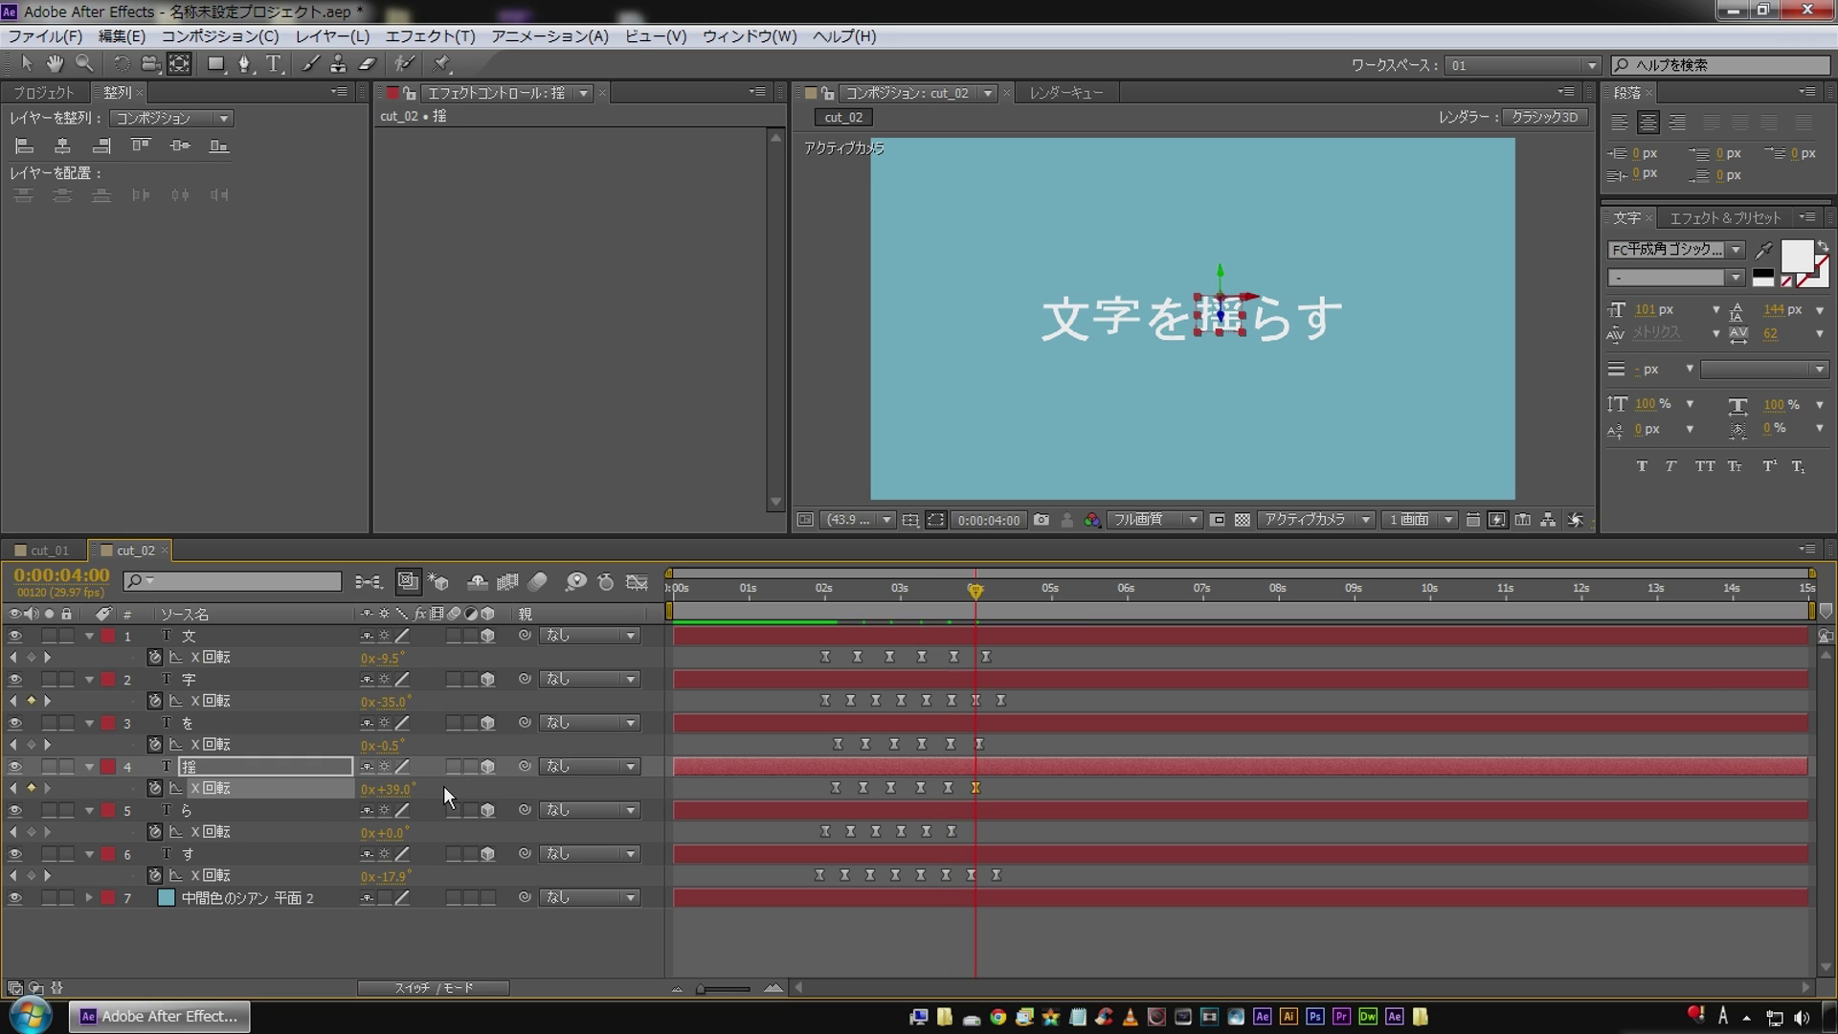
Preview 揺's new wobble again from around 1:20.
key("space")
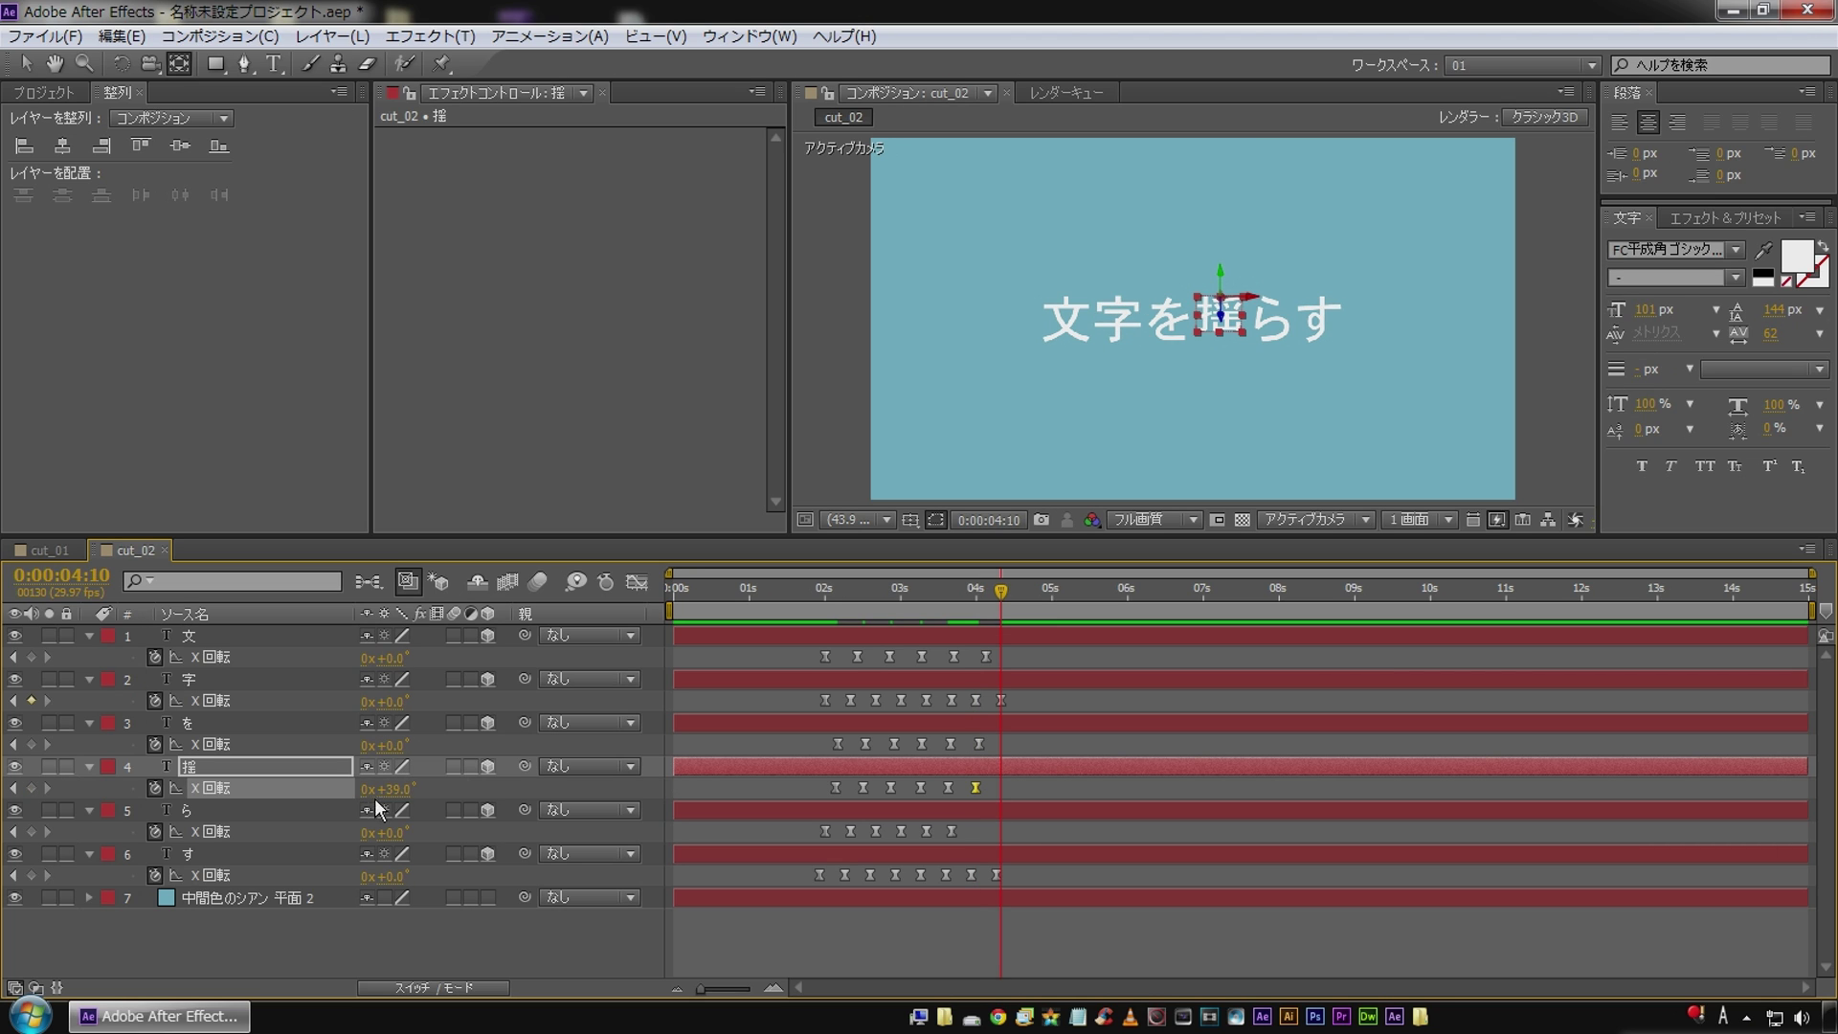
left_click(383, 792)
type("0")
key("Return")
left_click(817, 590)
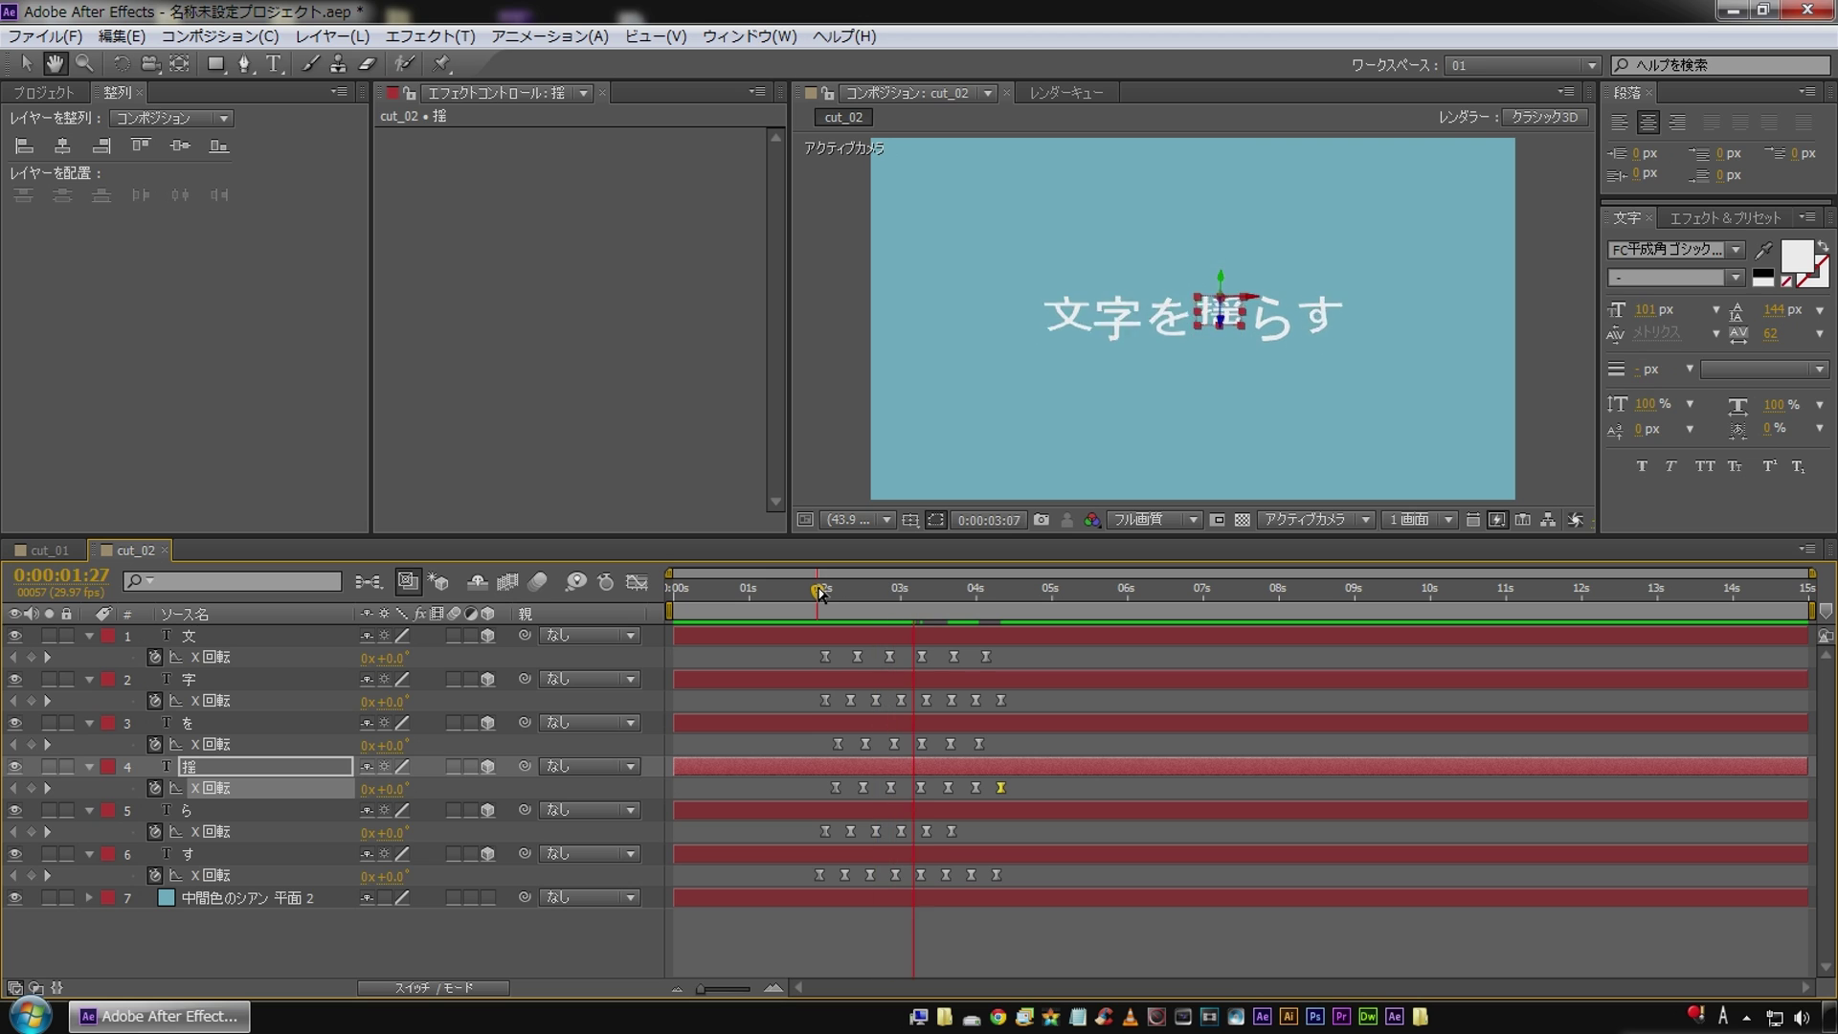
left_click(800, 589)
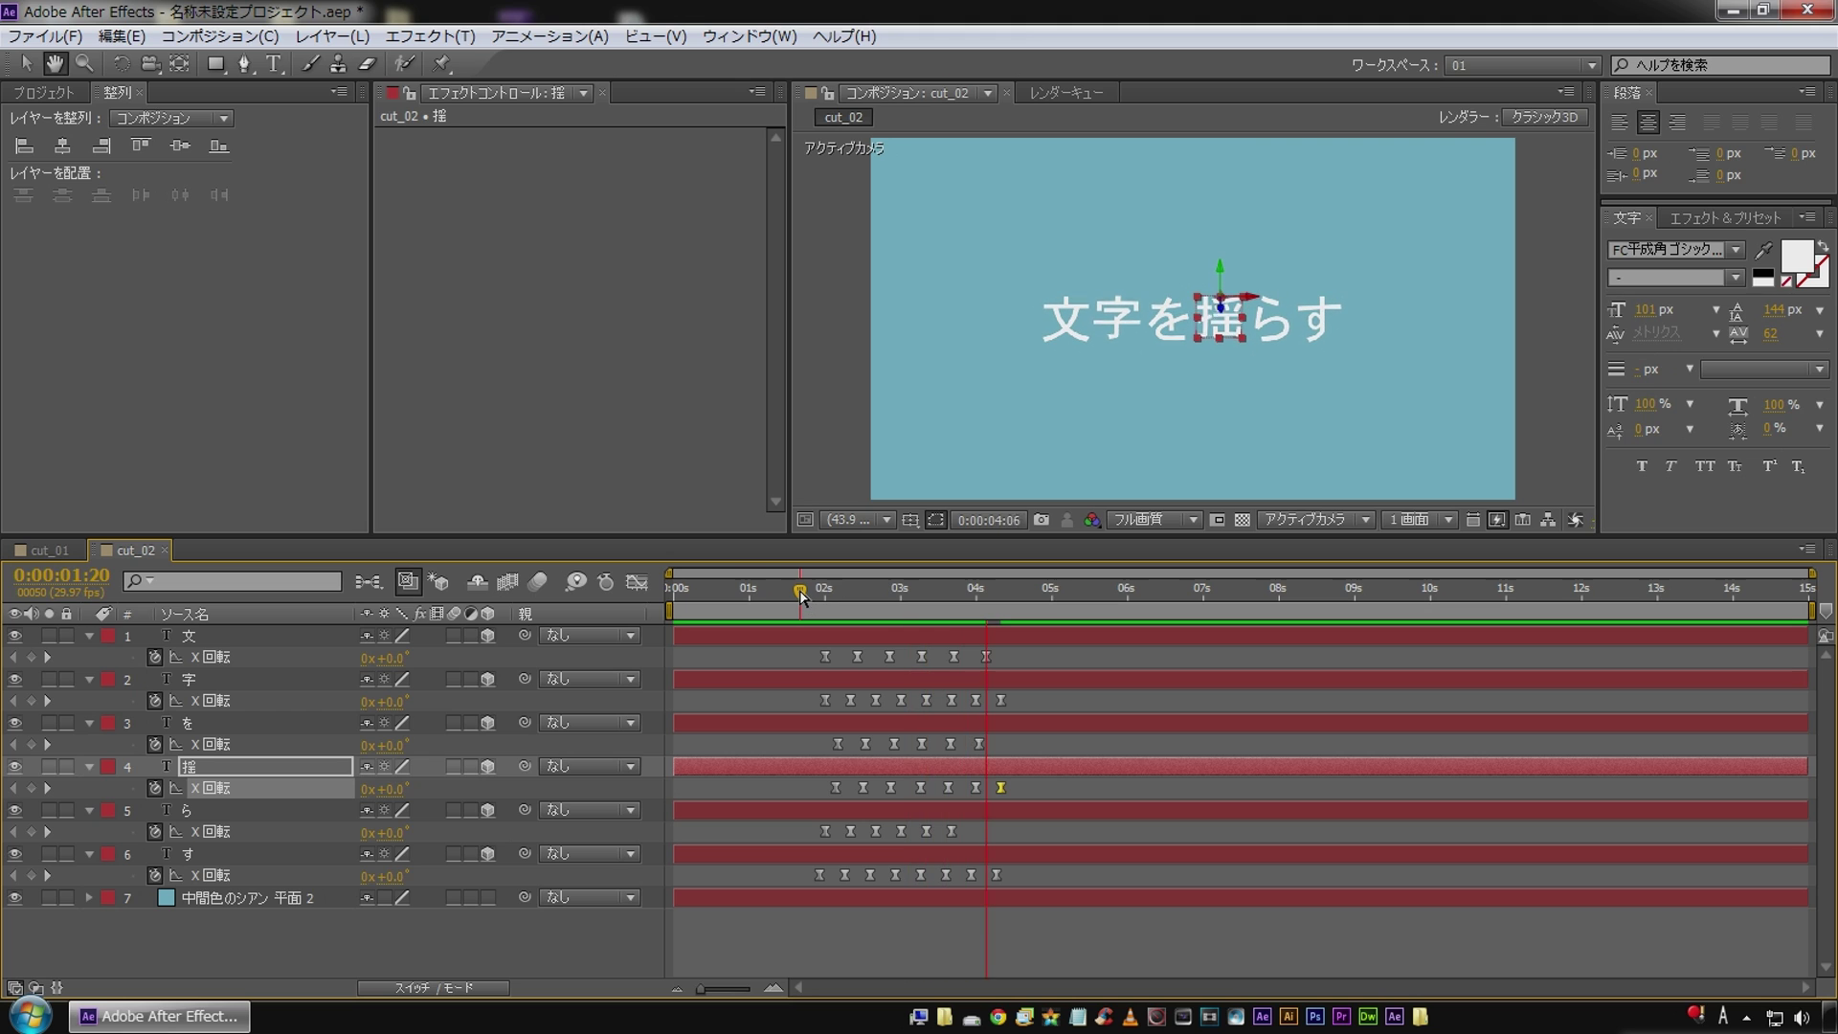
key("space")
left_click(797, 929)
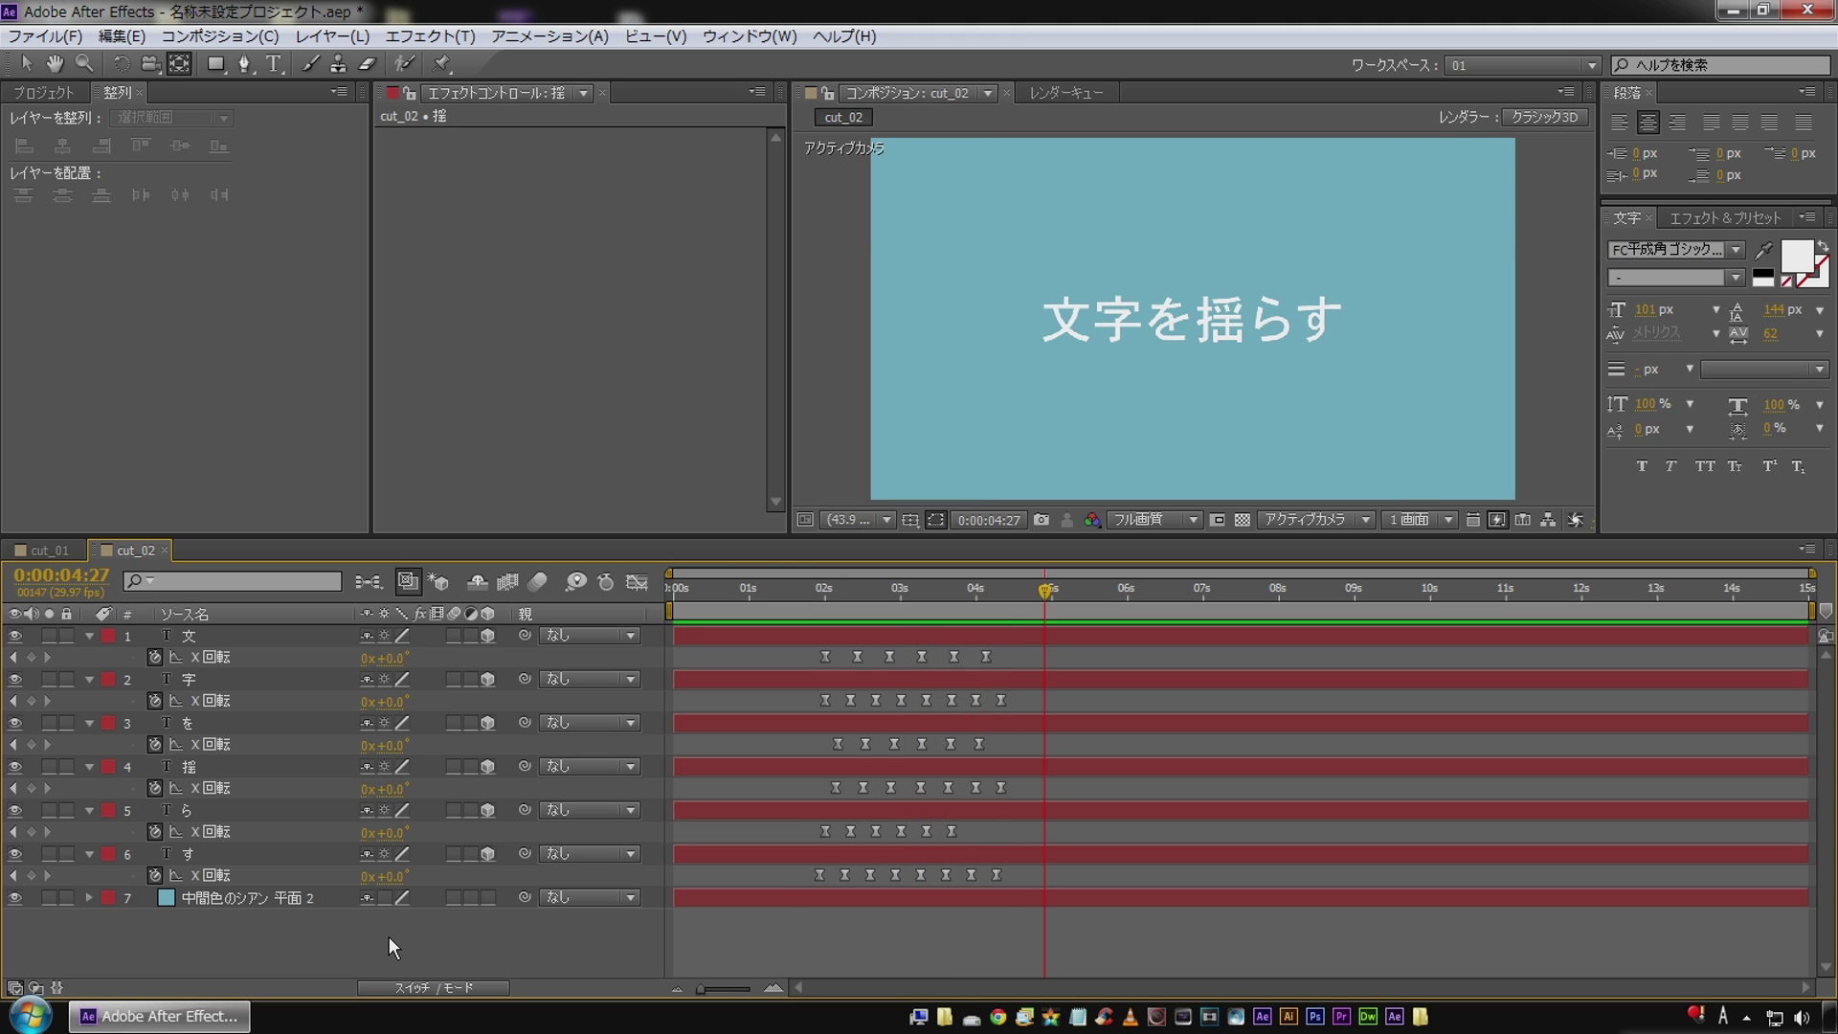
Collapse the rotation properties and add a two-node camera, カメラ 1, to cut_02.
key("u")
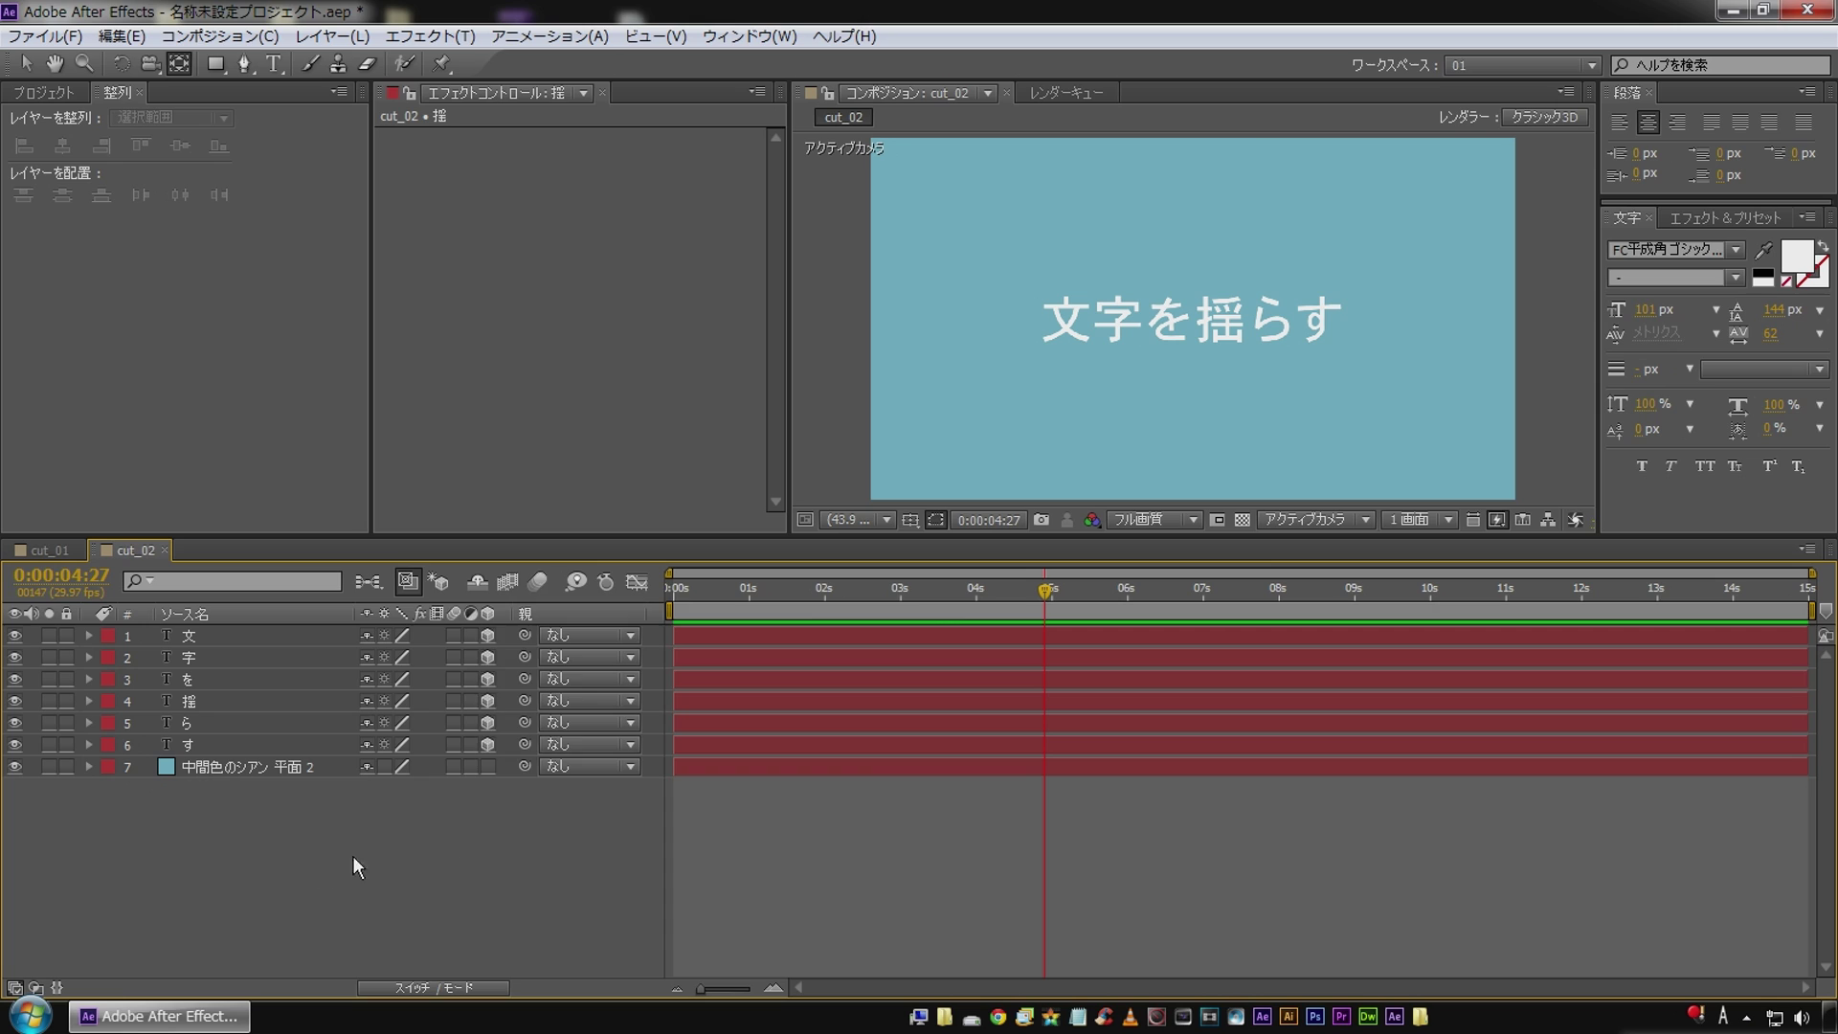
right_click(438, 858)
mouse_move(529, 615)
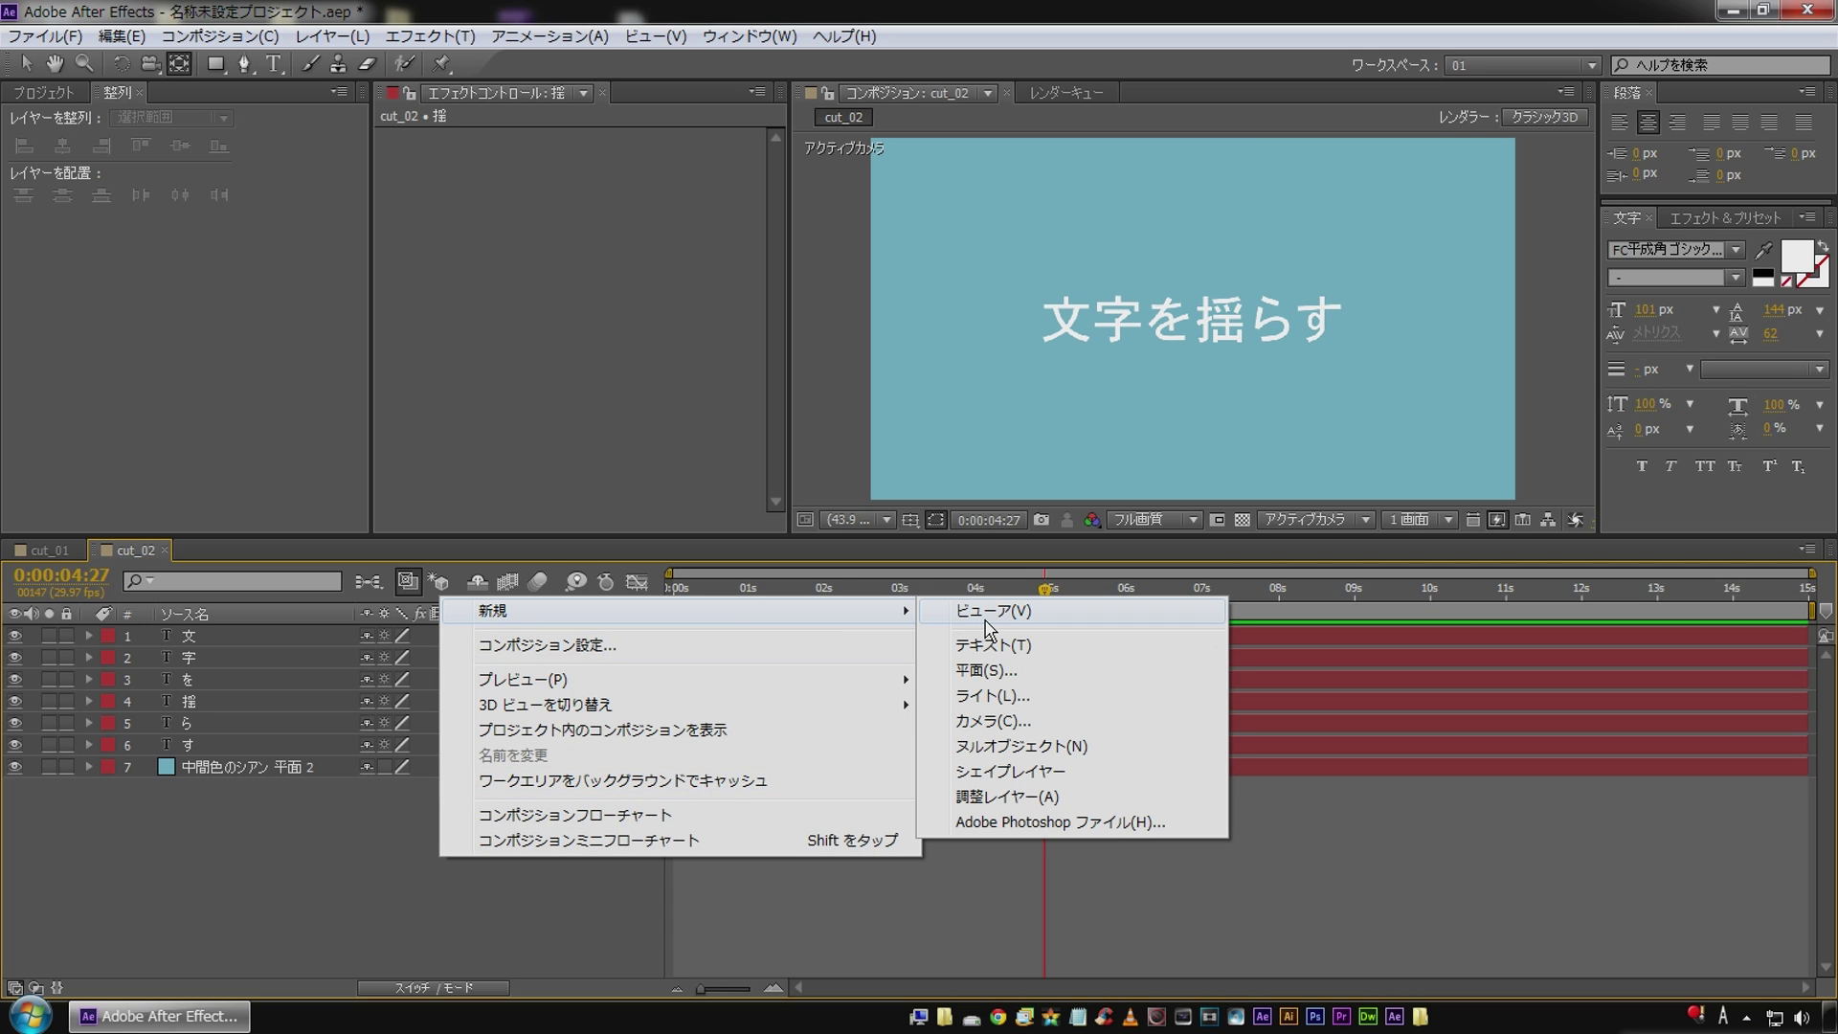
left_click(985, 722)
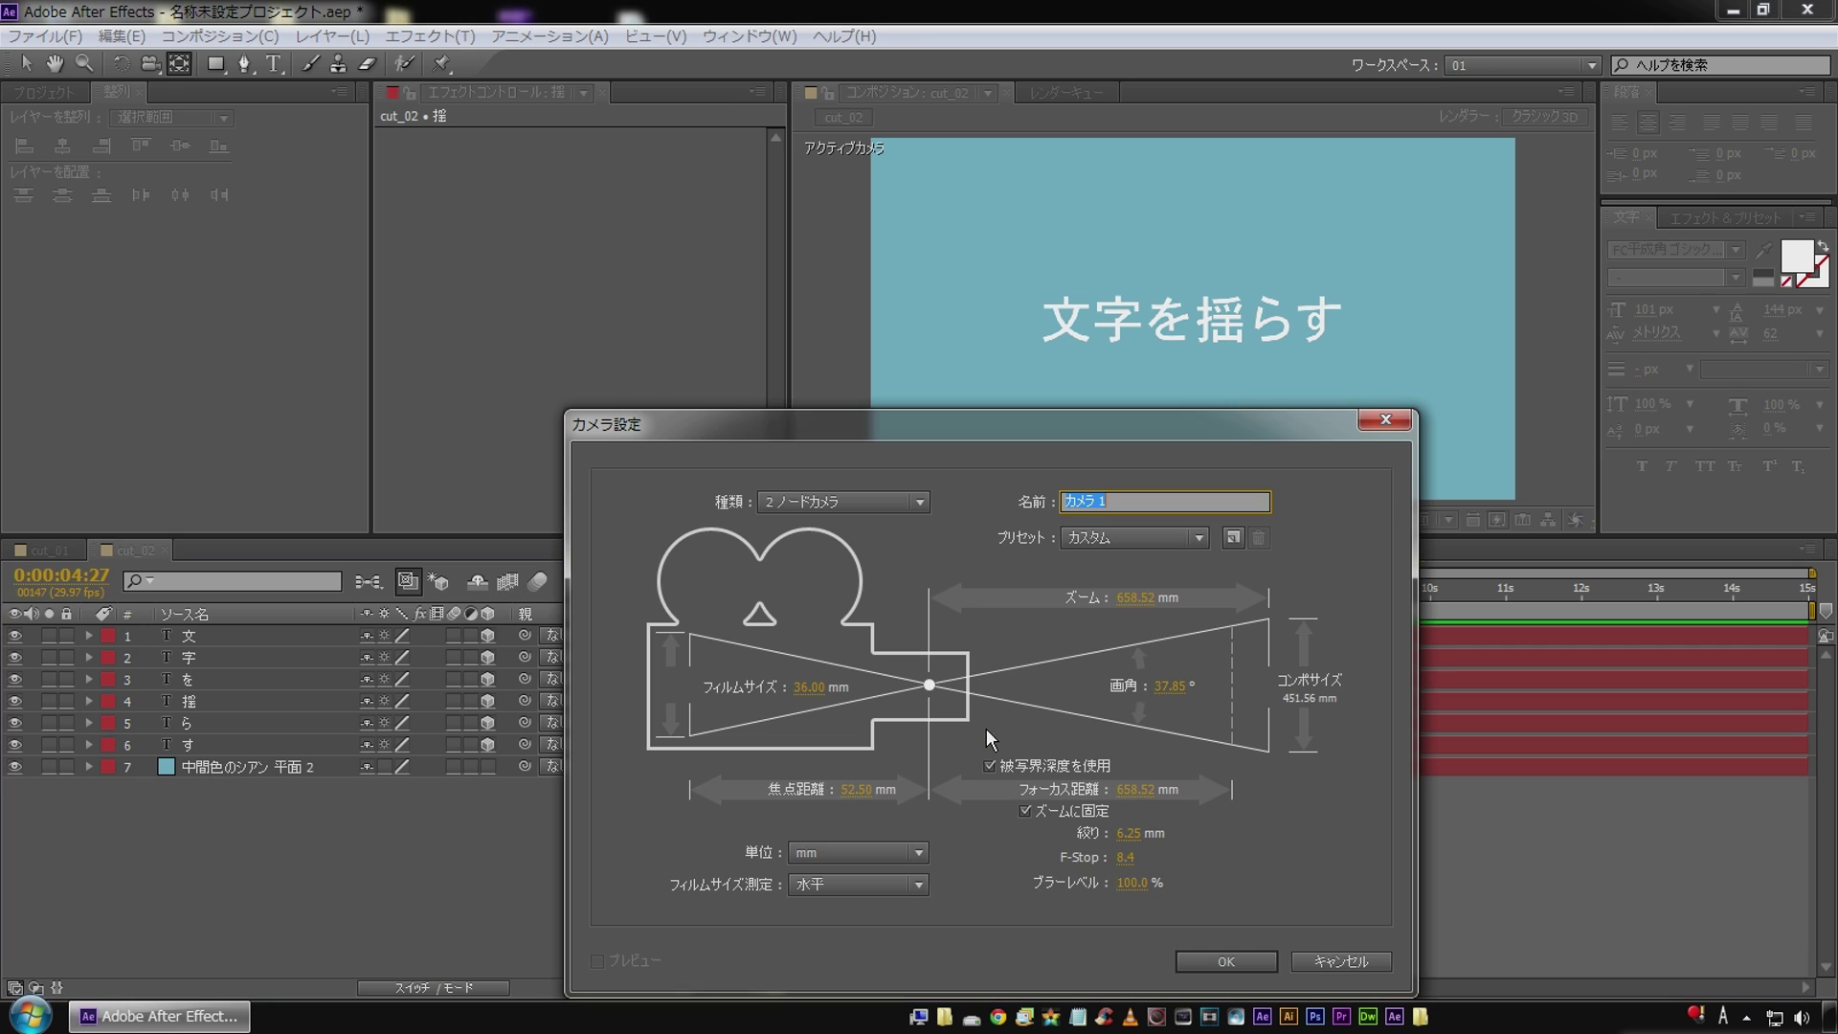
left_click_drag(980, 438, 851, 232)
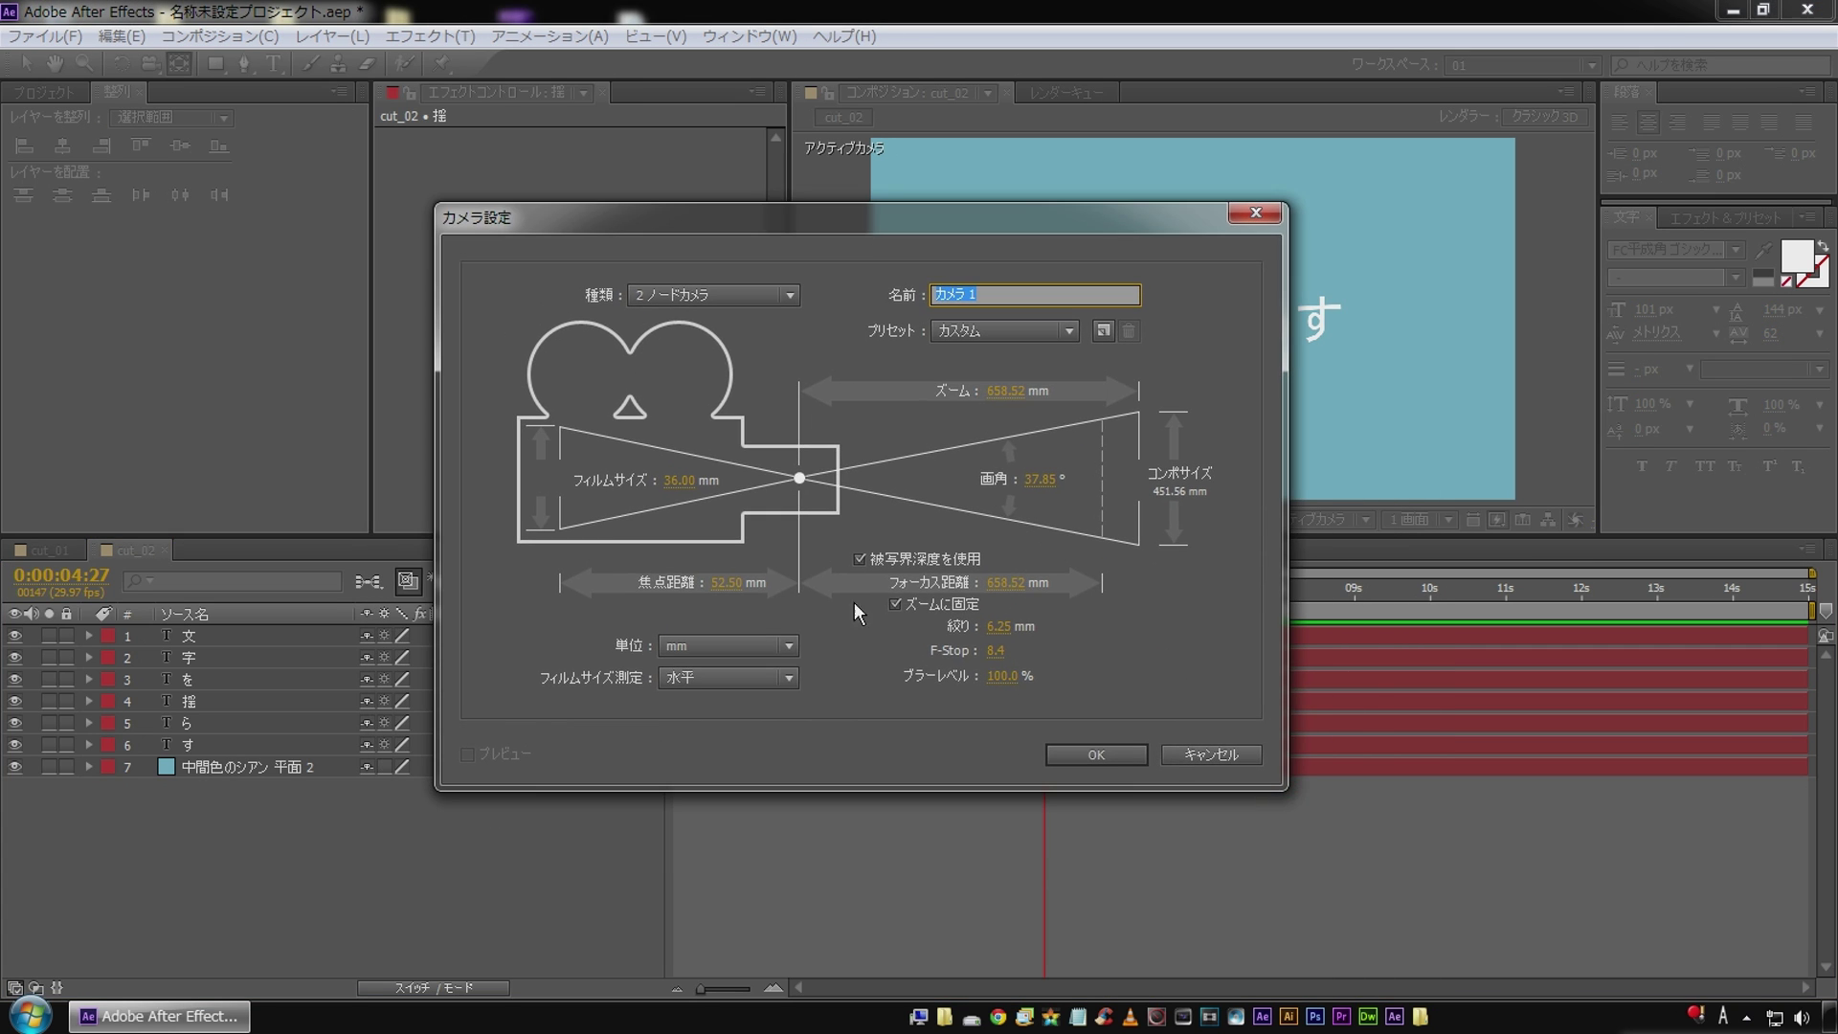
left_click(1110, 755)
right_click(226, 867)
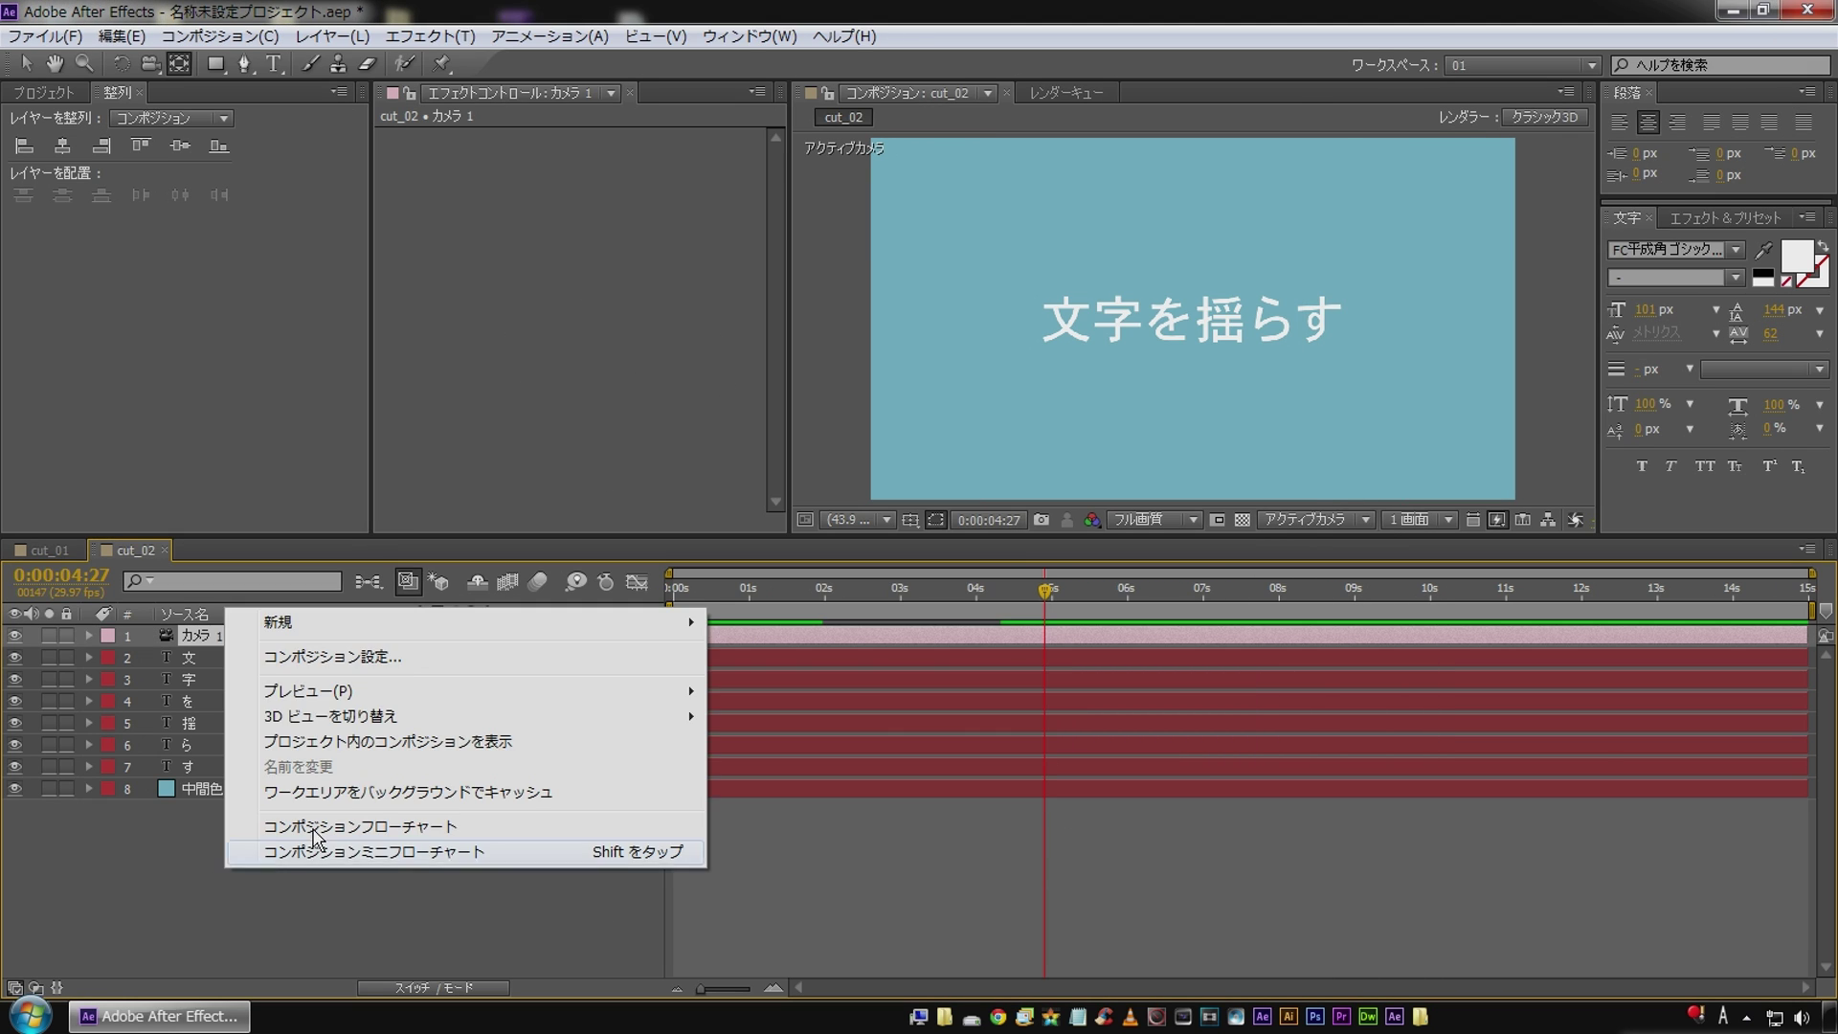
Create a new light layer with light type ポイント (point), named ライト 1.
mouse_move(384, 634)
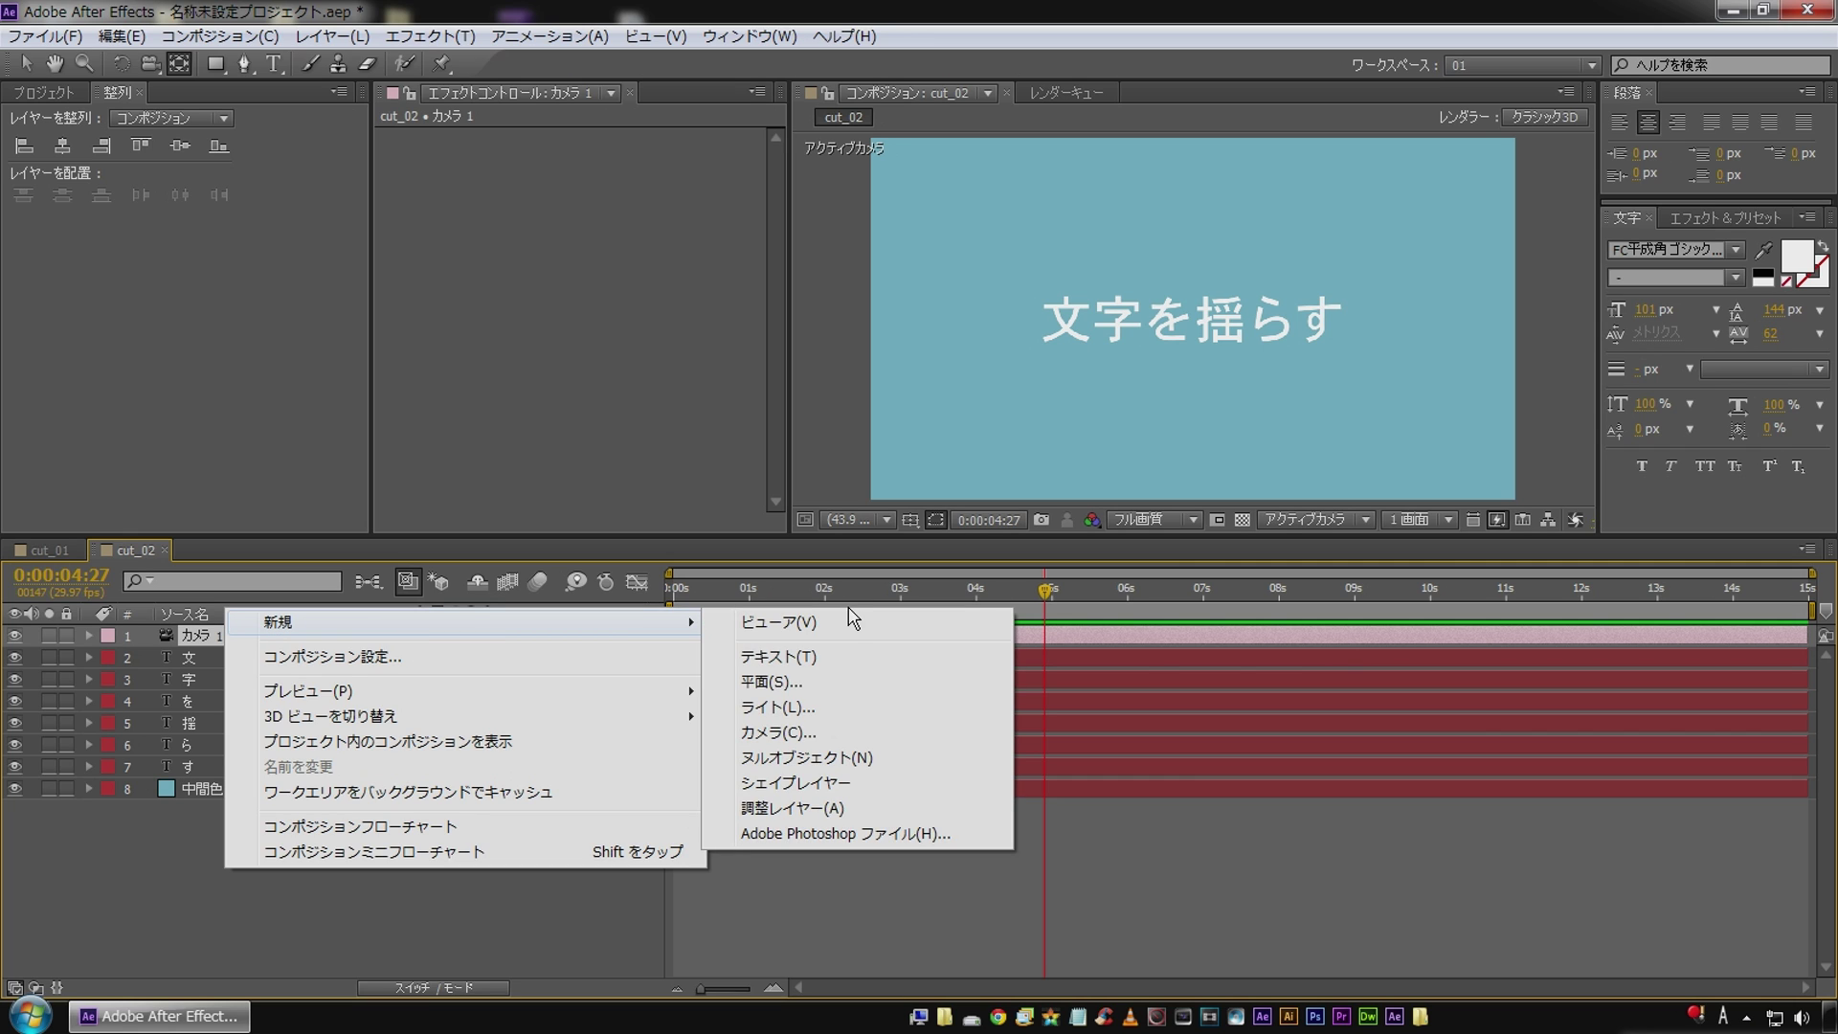
left_click(777, 707)
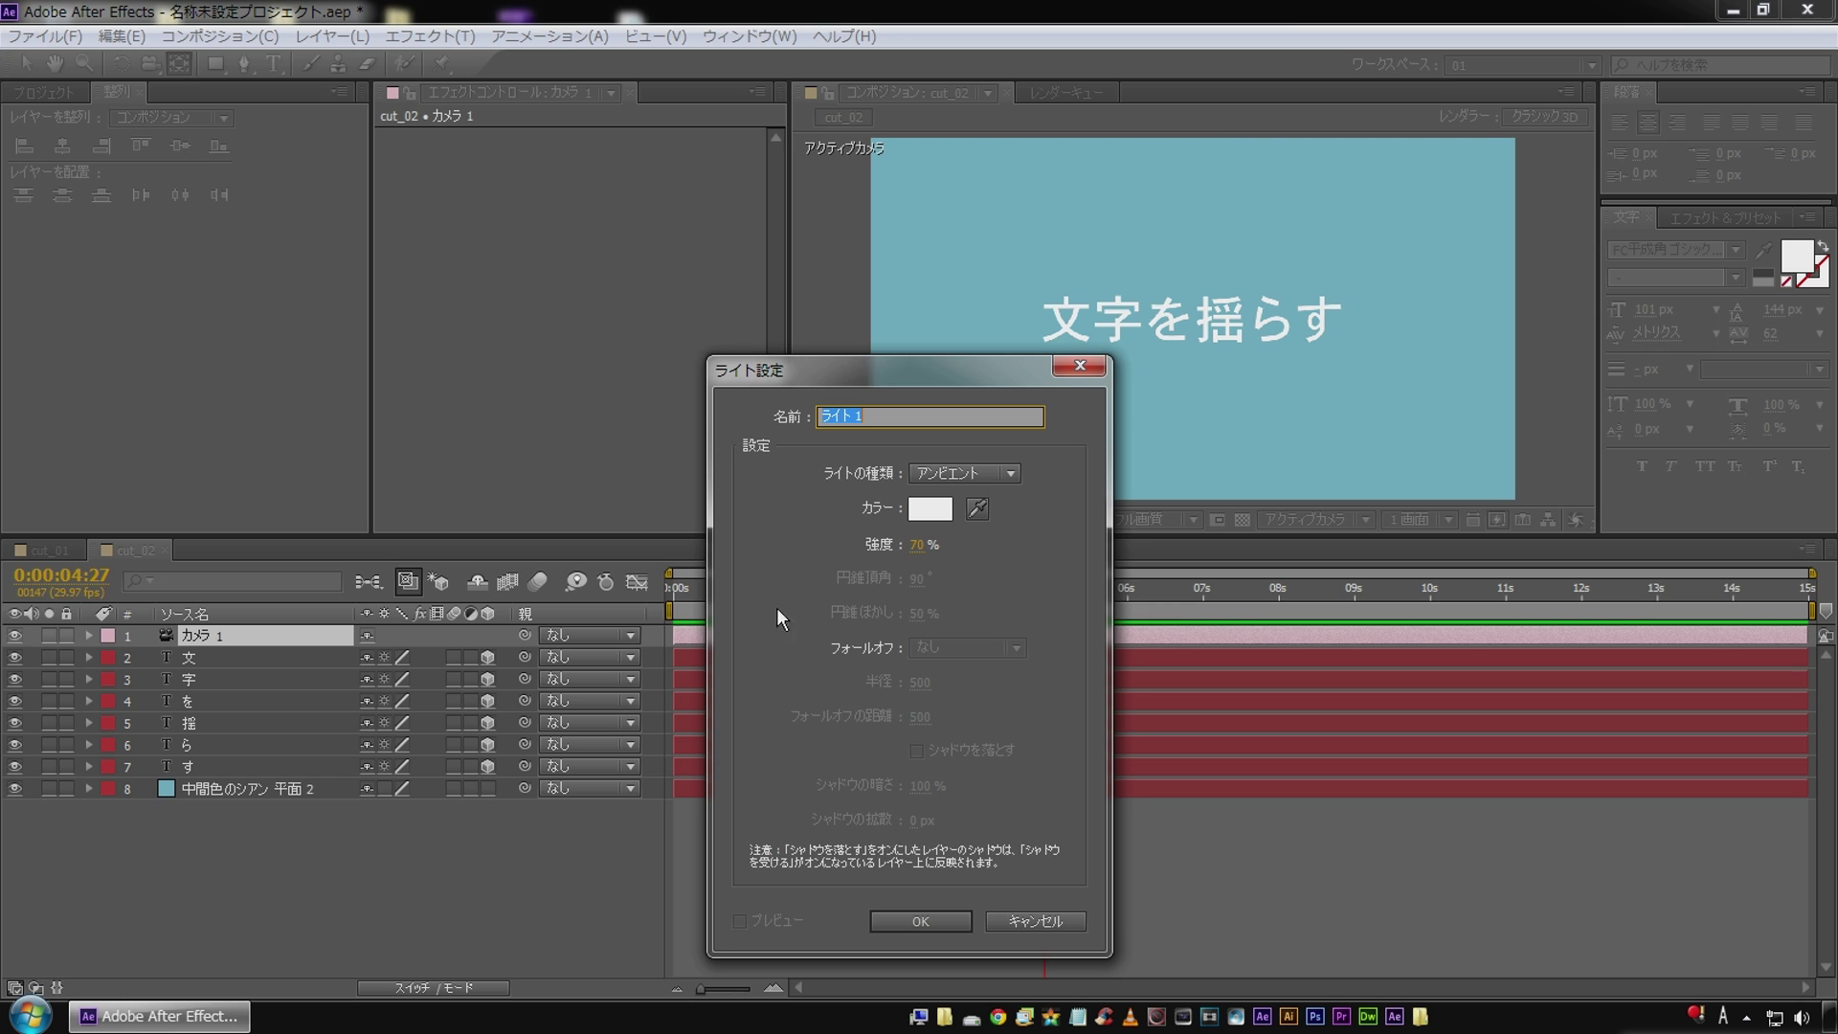
left_click_drag(939, 383, 913, 287)
left_click(934, 377)
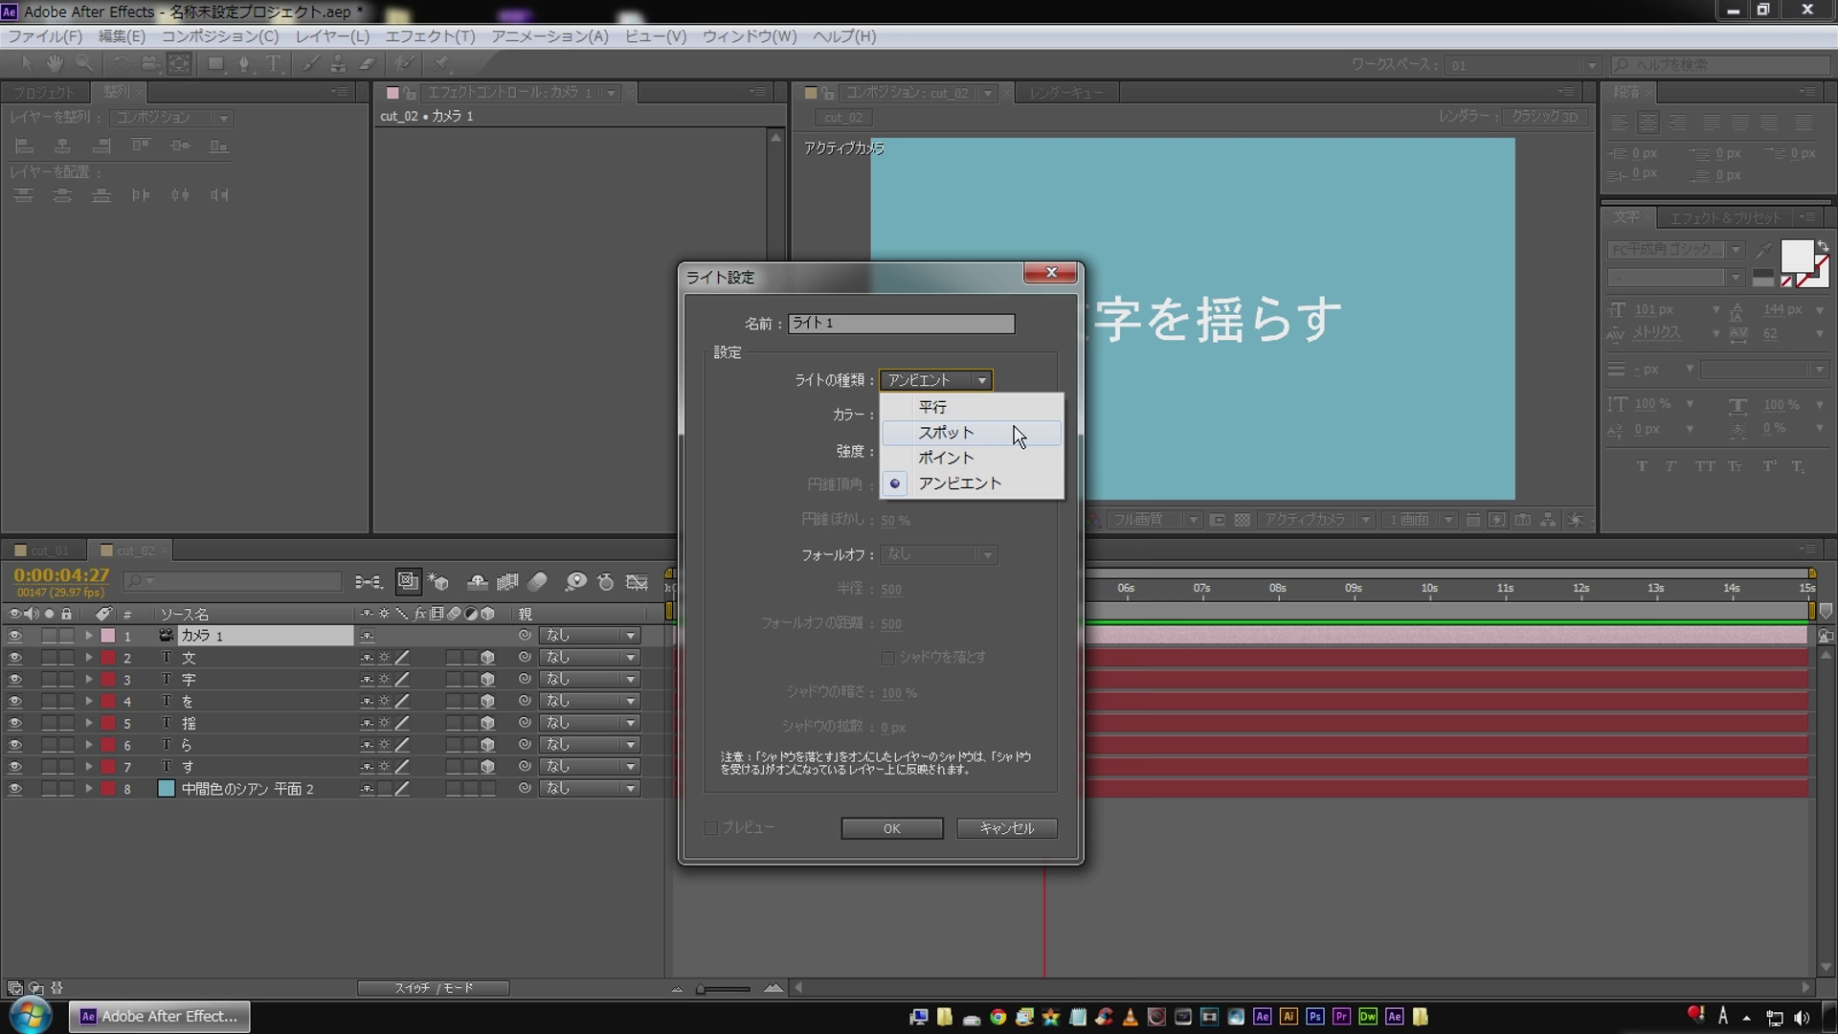
left_click(995, 457)
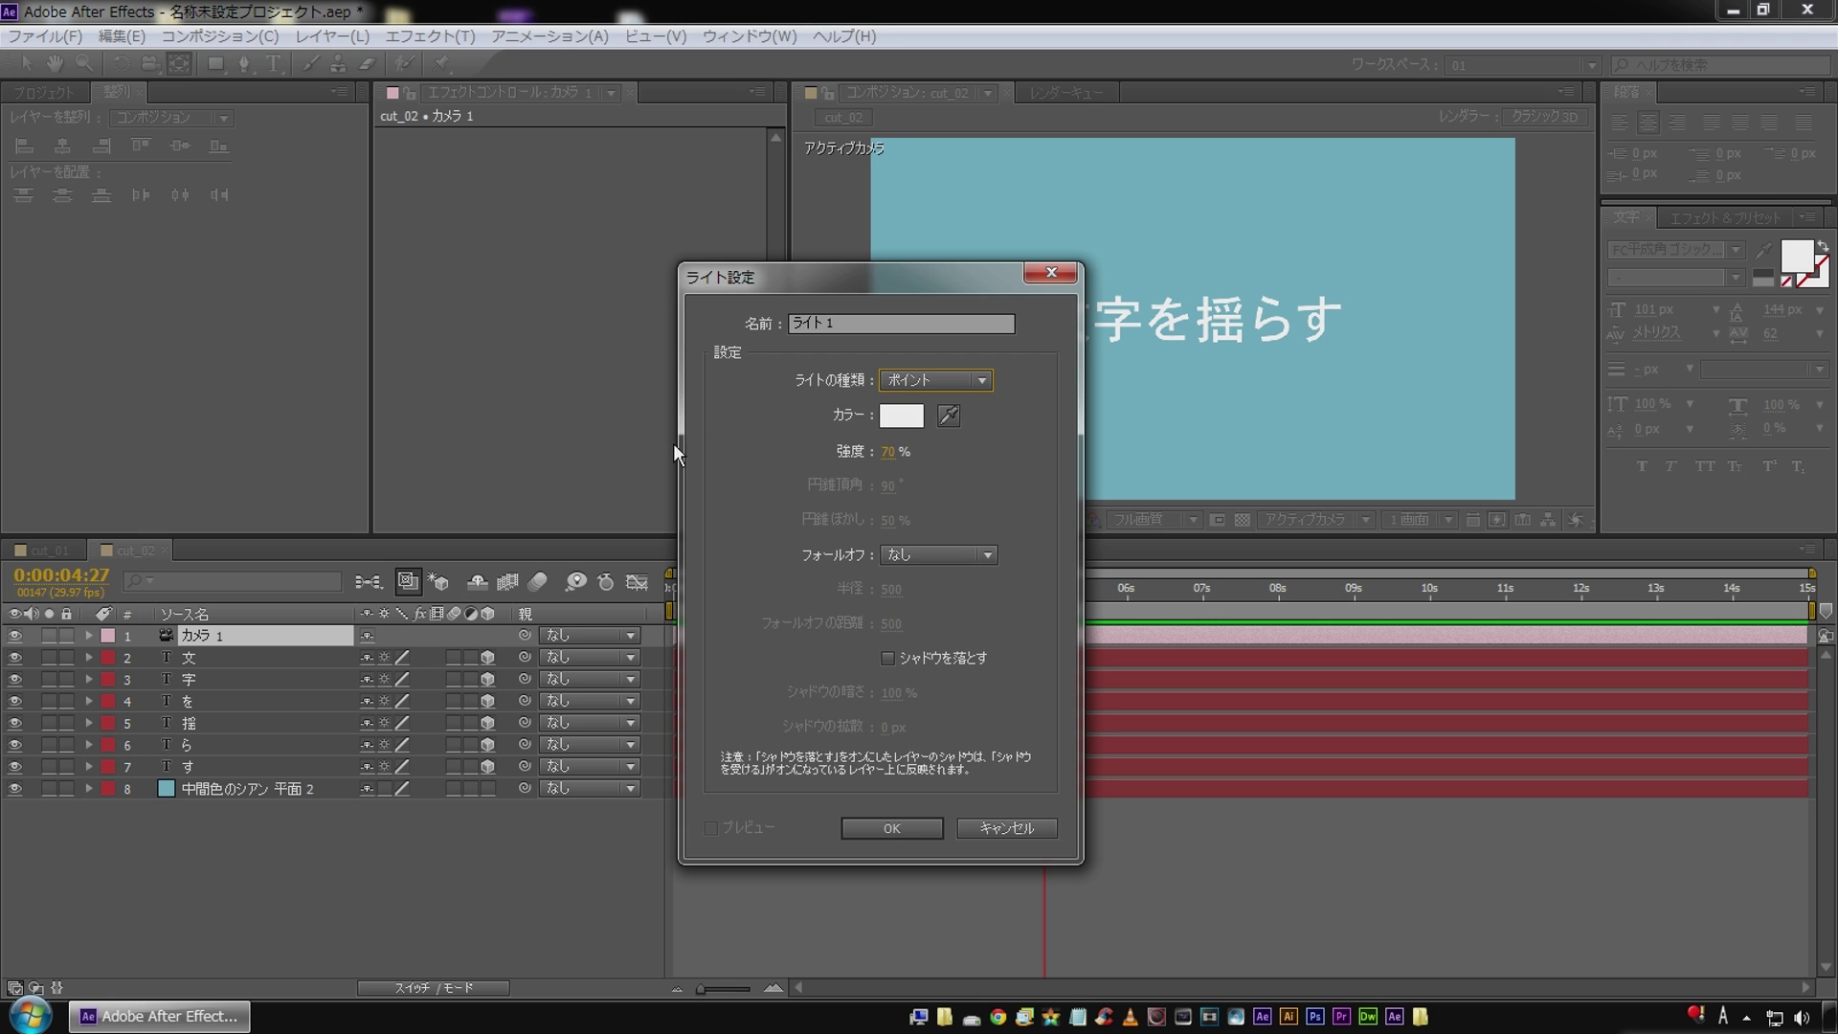
left_click(878, 827)
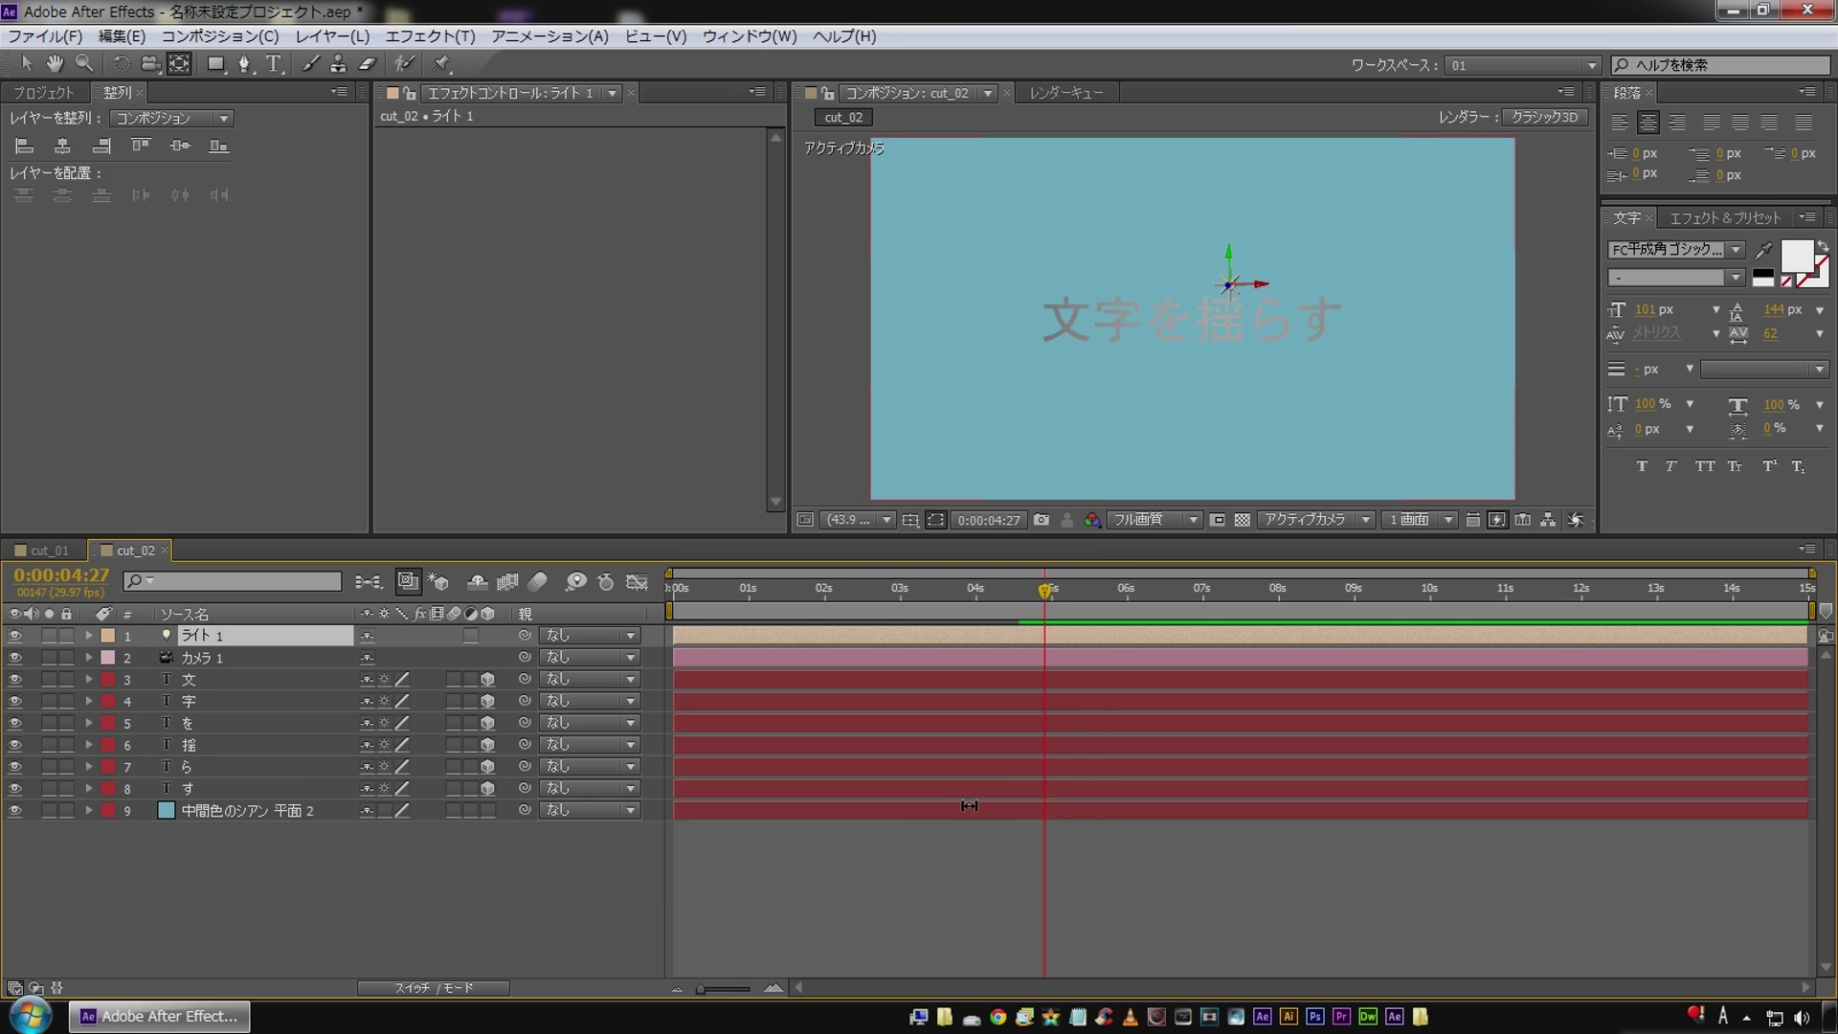
Set ライト 1's light intensity to 100%.
left_click(88, 634)
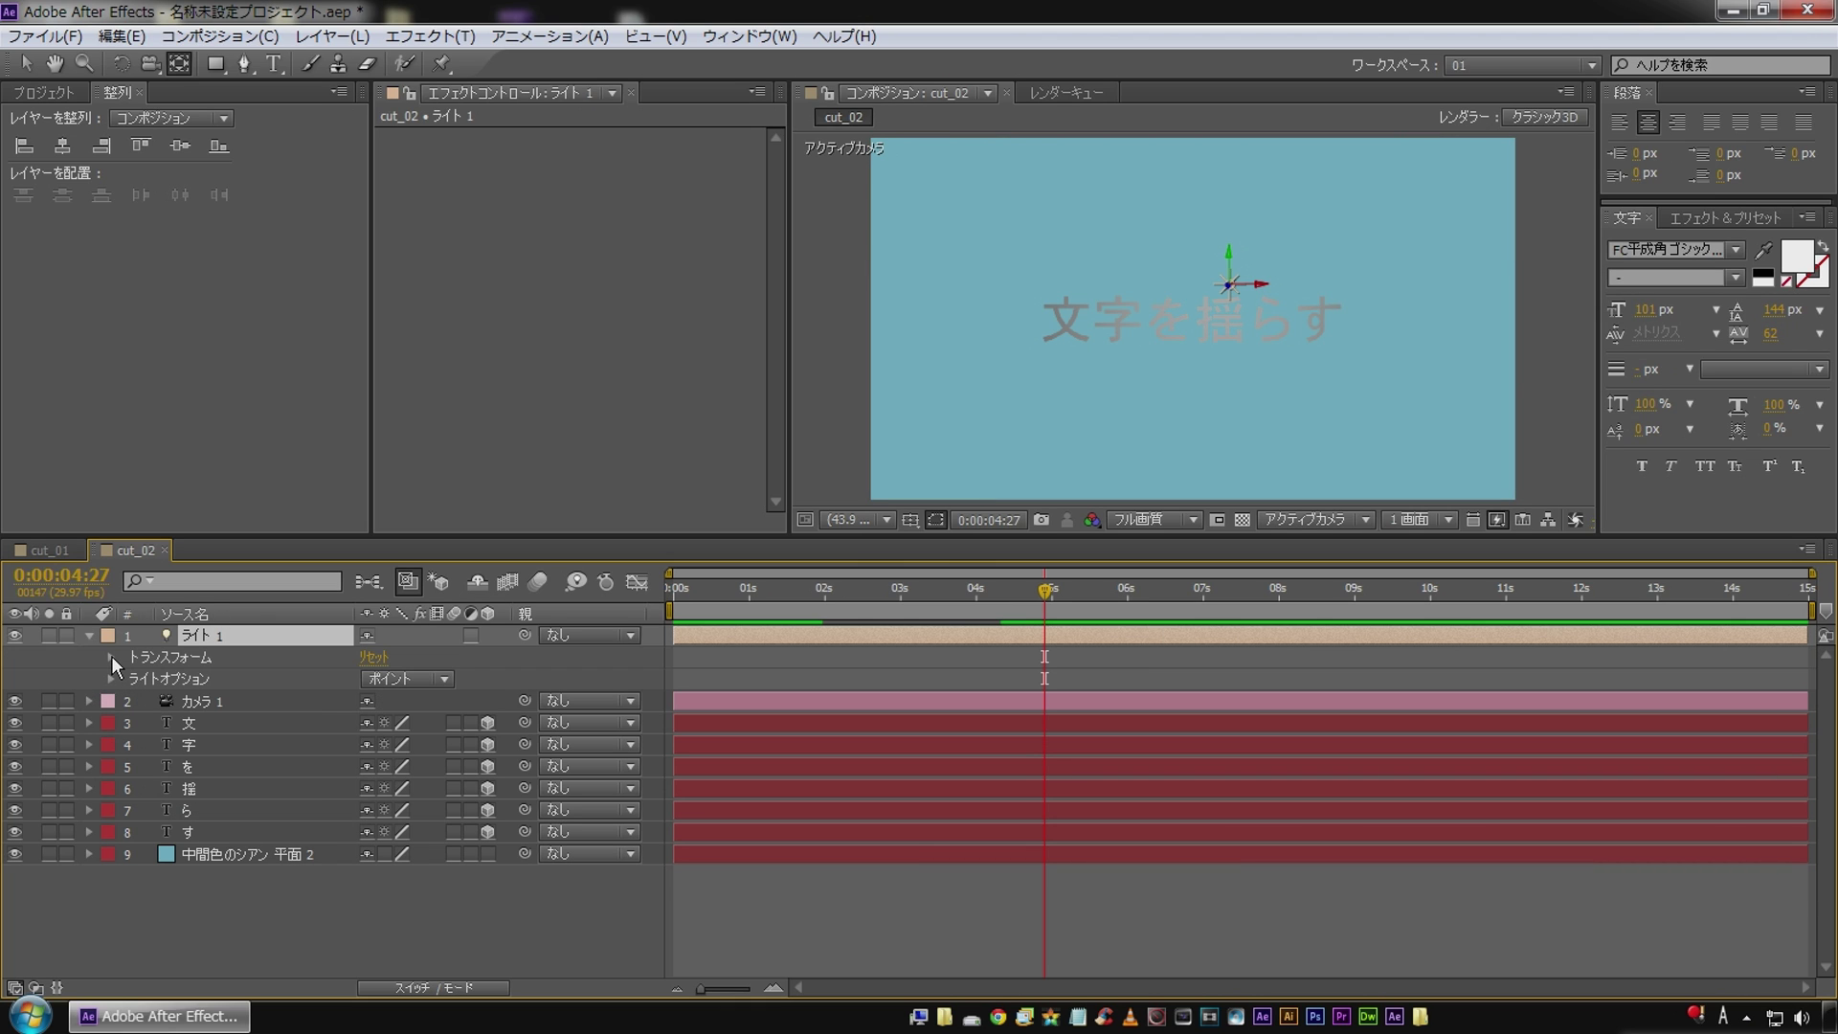
left_click(112, 677)
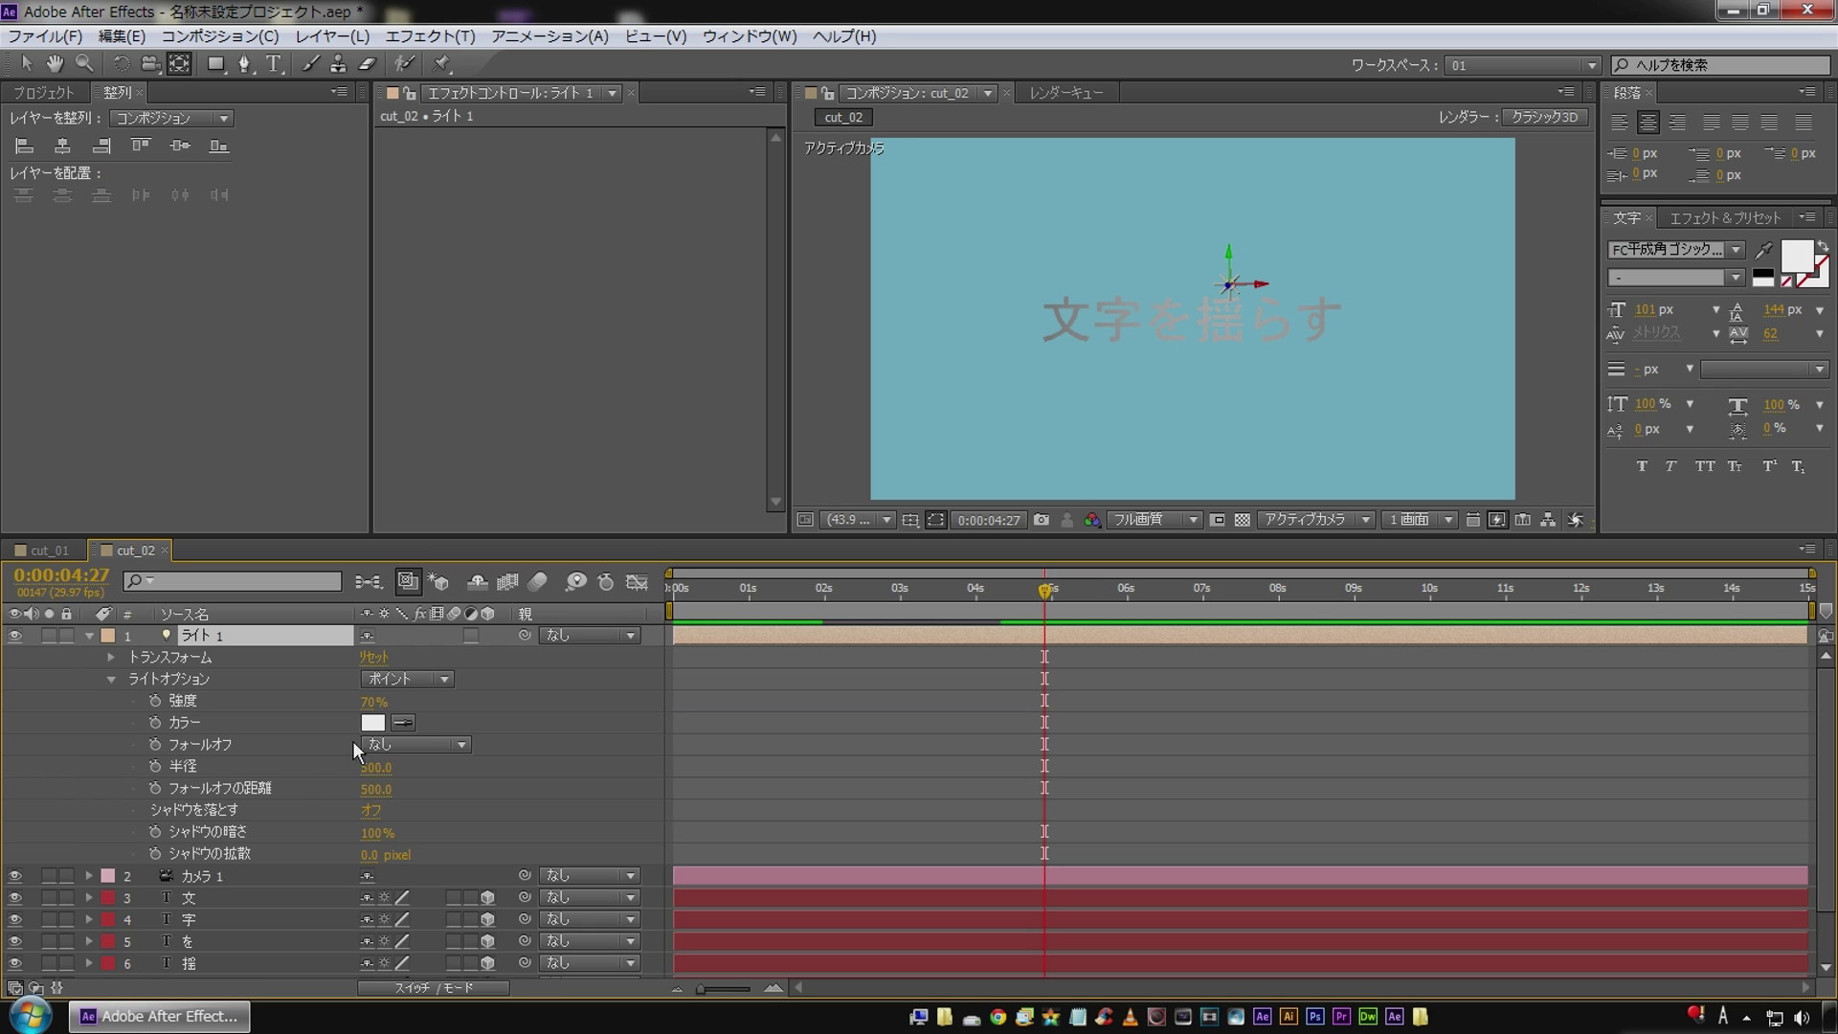
left_click(371, 704)
type("100")
key("Return")
key("F2")
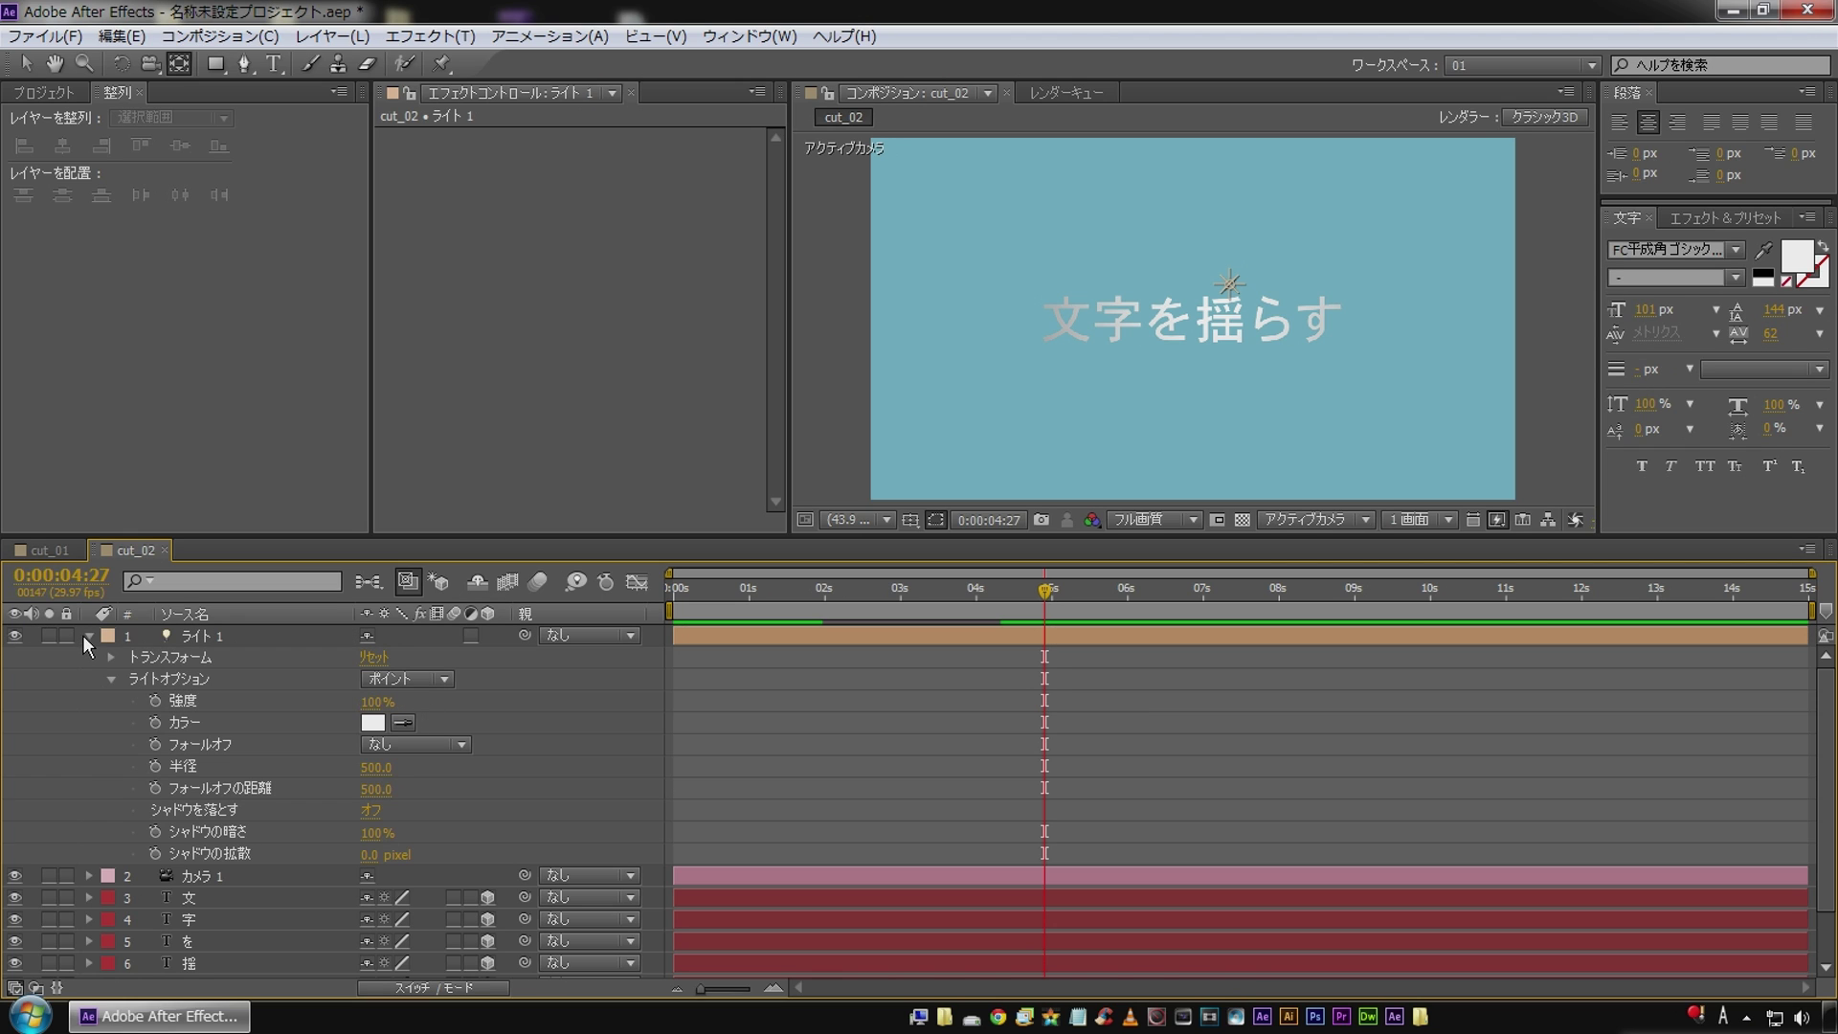
left_click(96, 635)
Move ライト 1 to position 641.3, 358.7, −1631.4 and switch the viewer to Custom View 1.
left_click(193, 638)
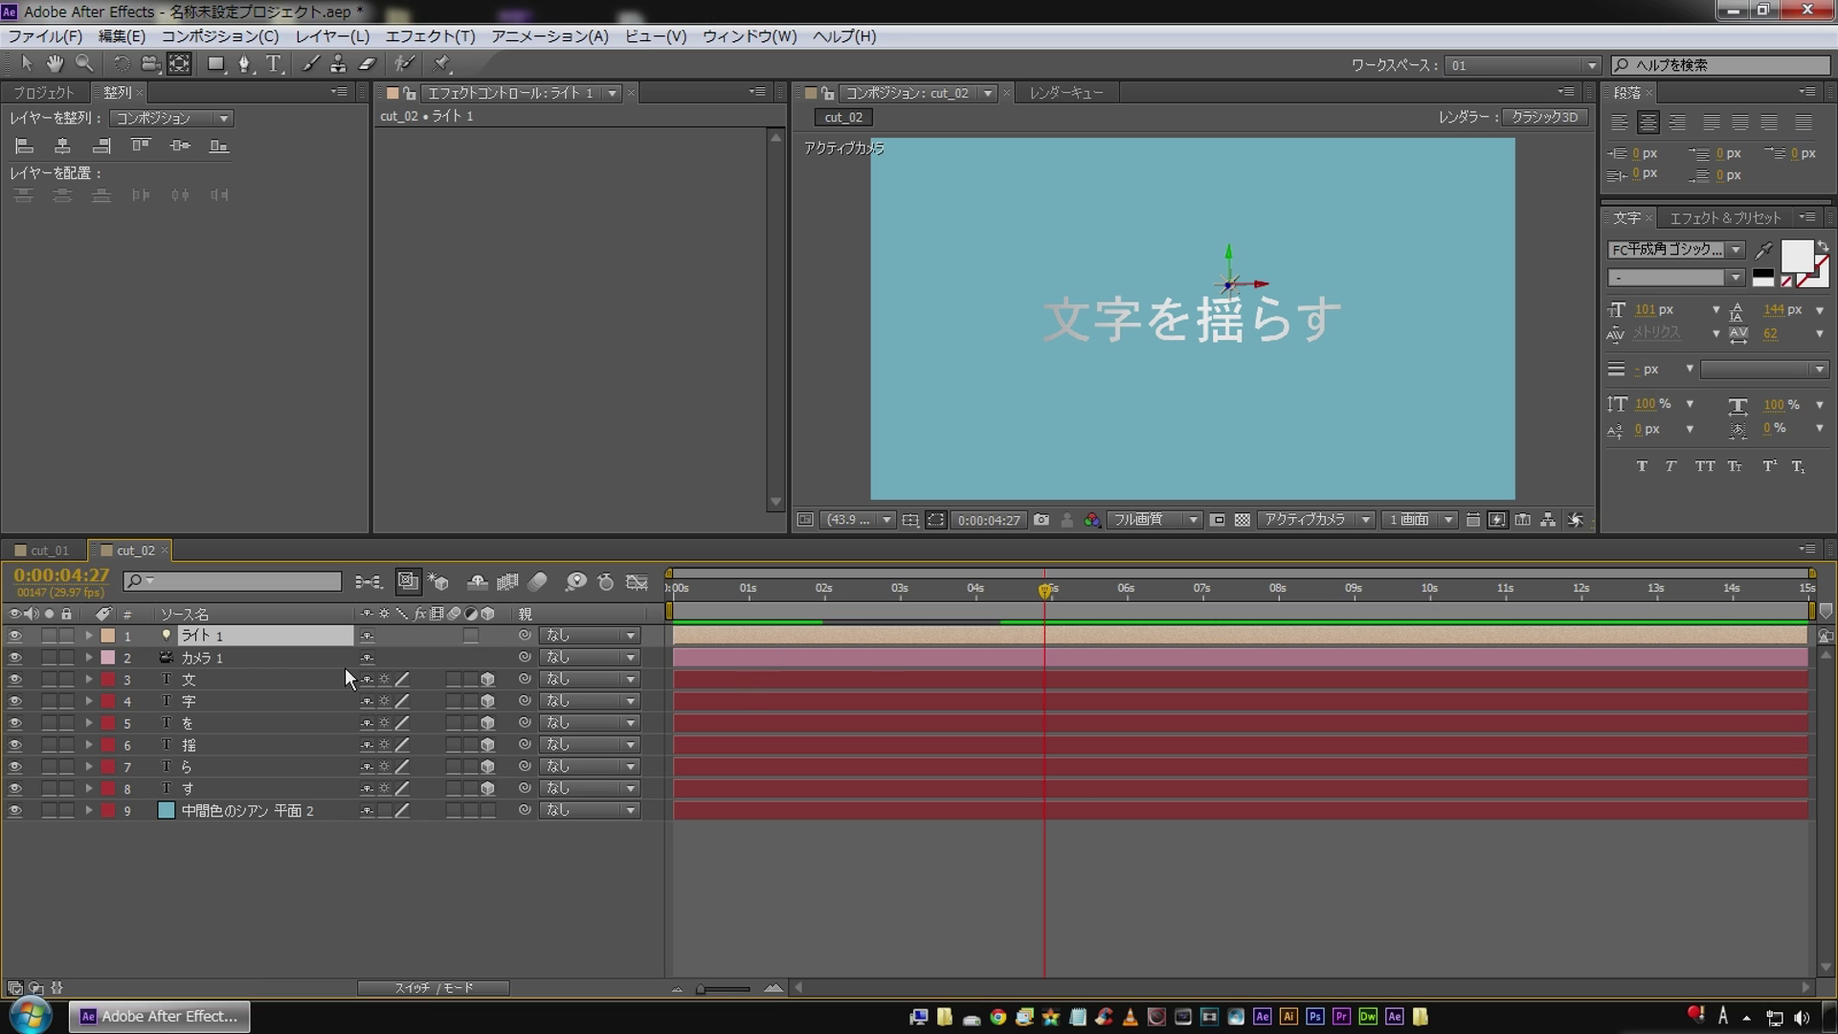
key("p")
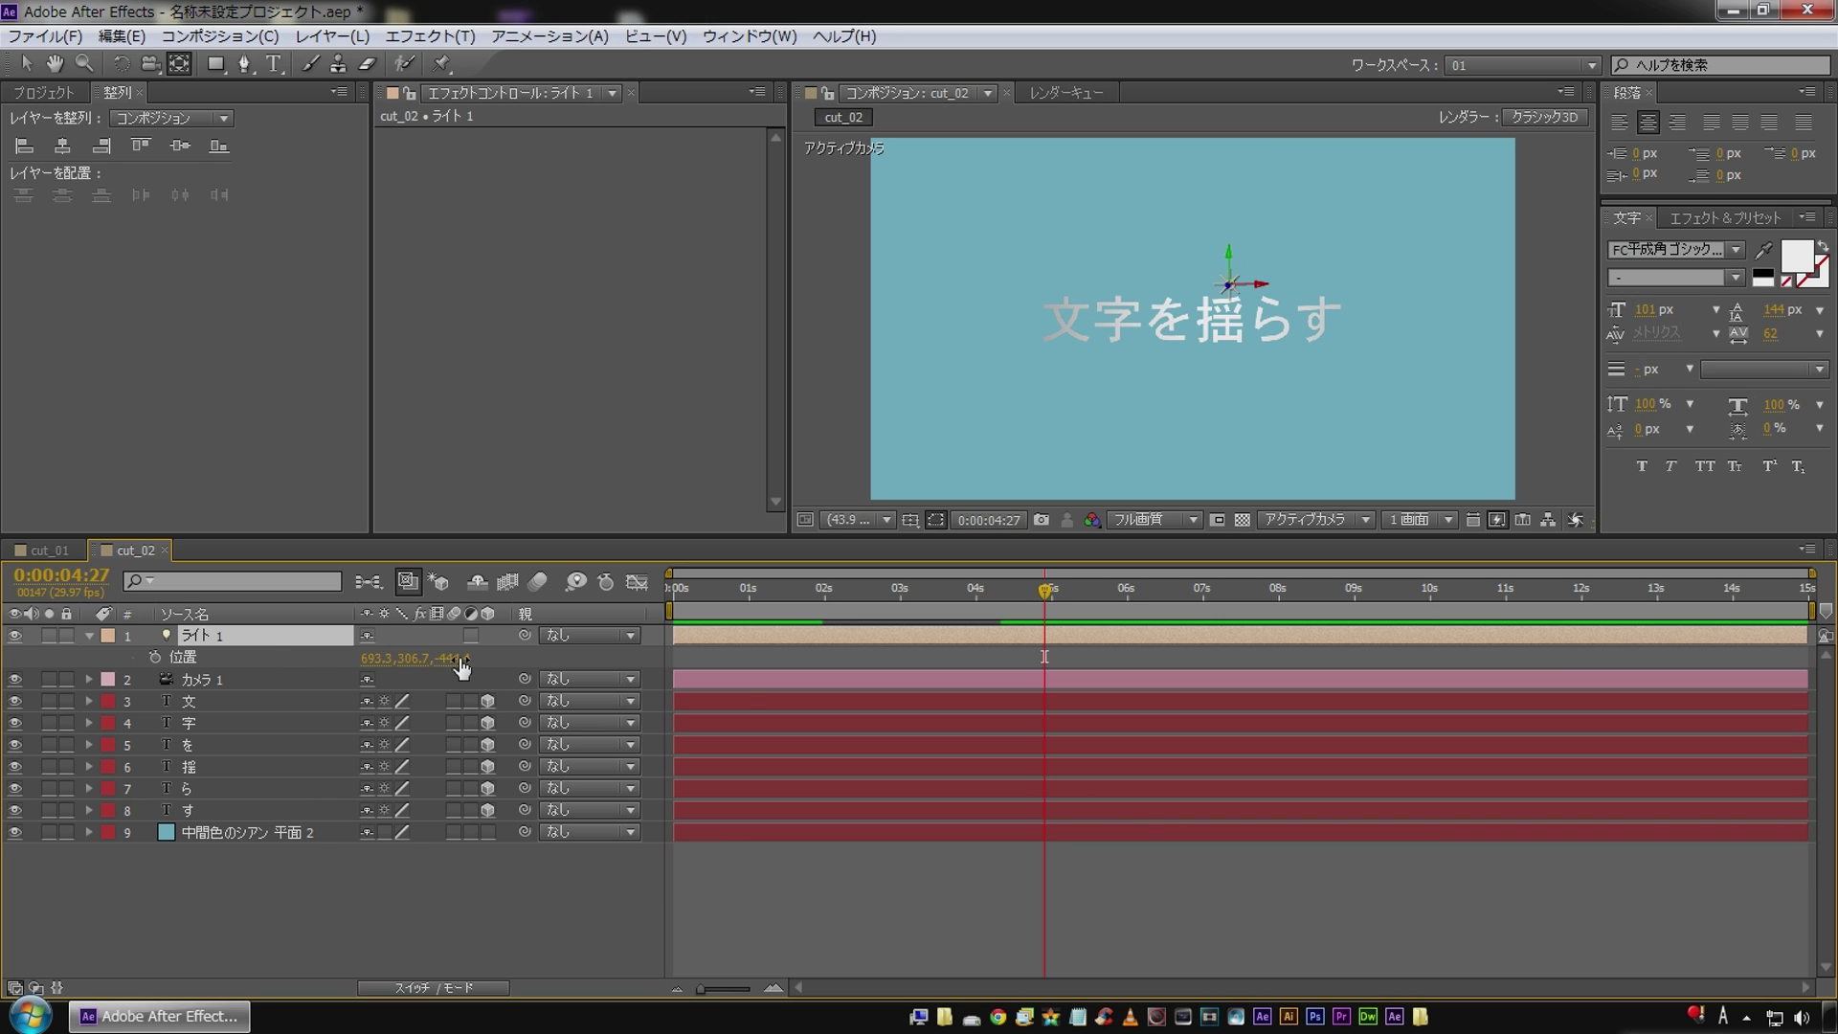
left_click_drag(359, 658, 373, 658)
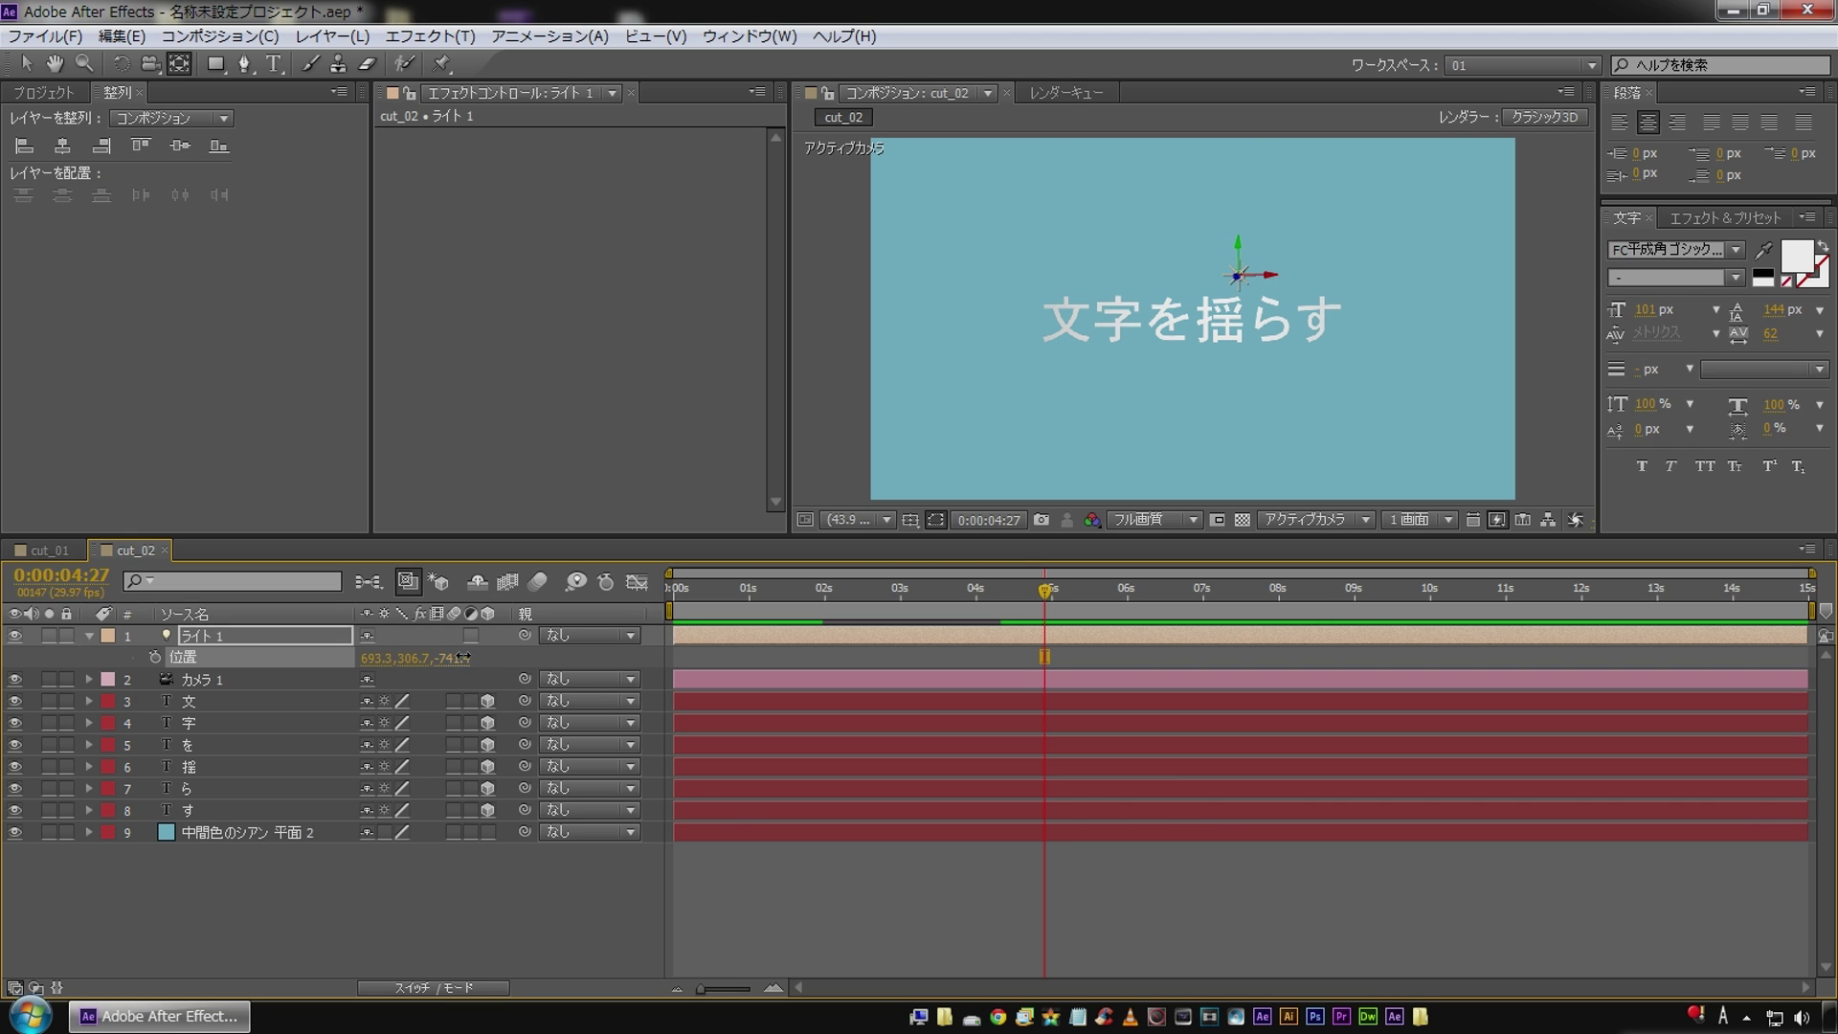
mouse_move(402, 657)
left_mouse_down()
mouse_move(462, 658)
mouse_move(304, 660)
left_mouse_up()
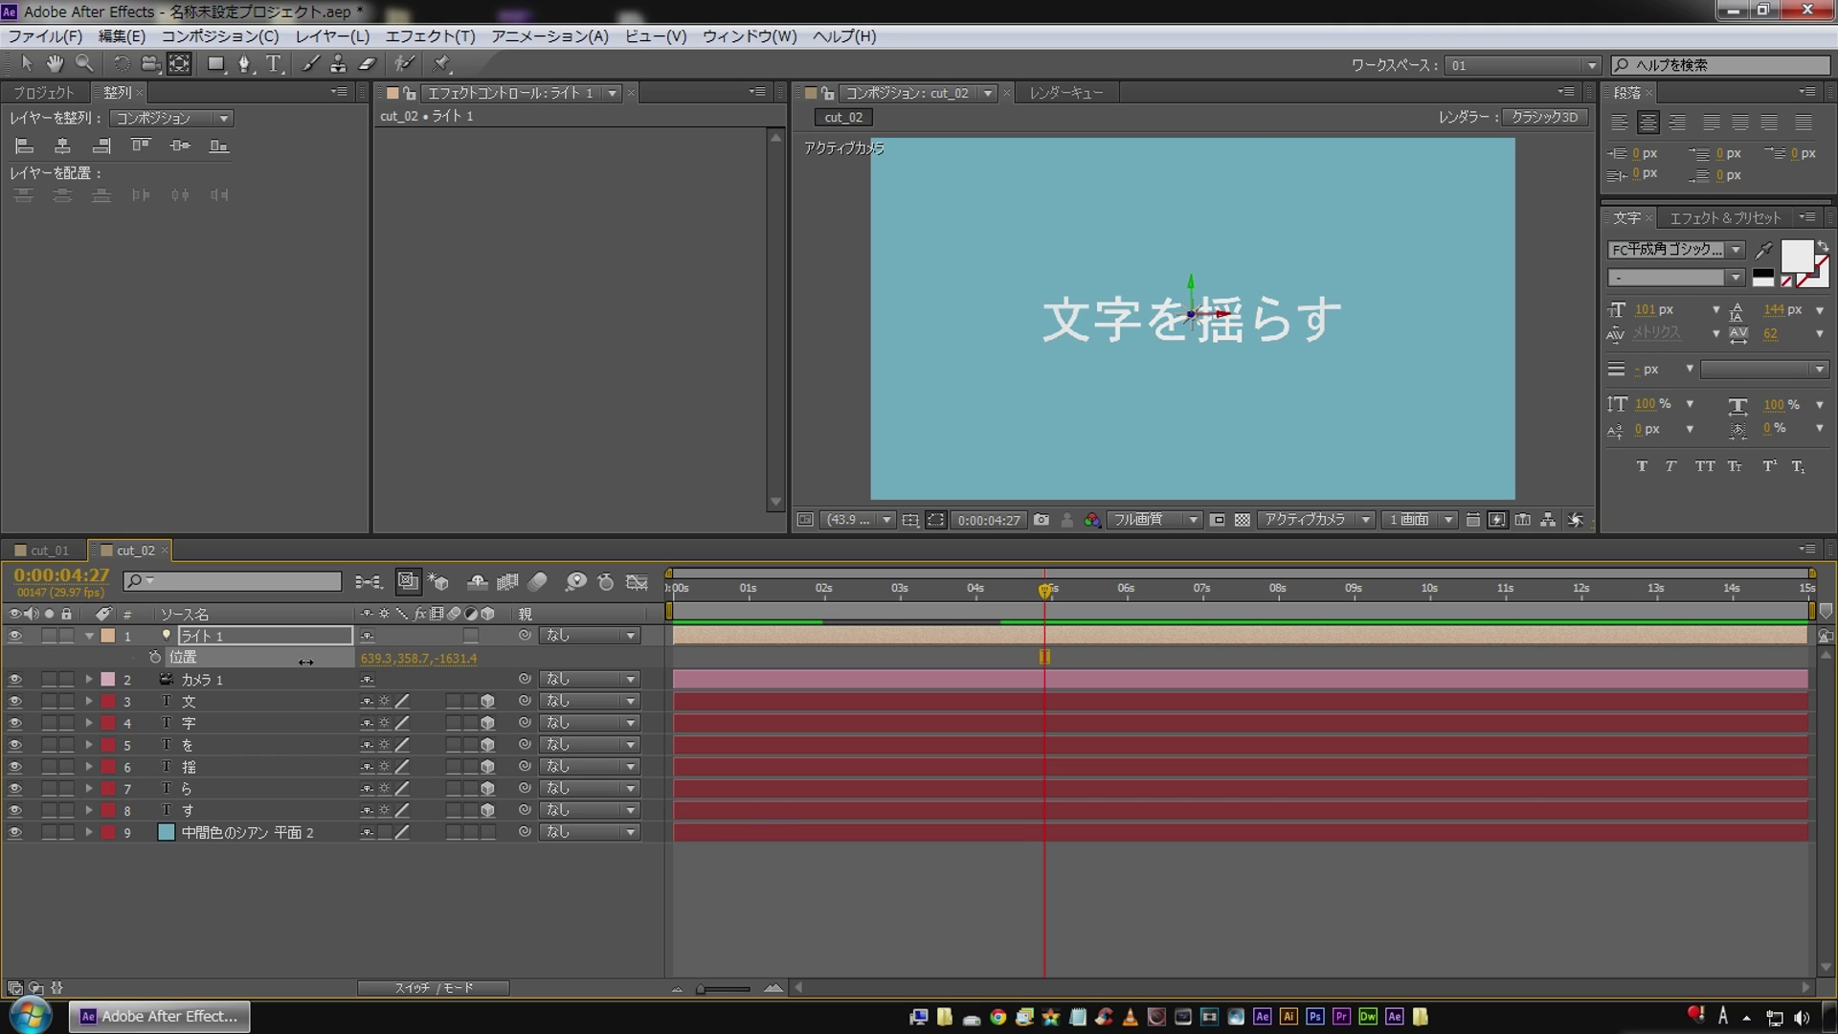
left_click(1300, 518)
left_click(1311, 773)
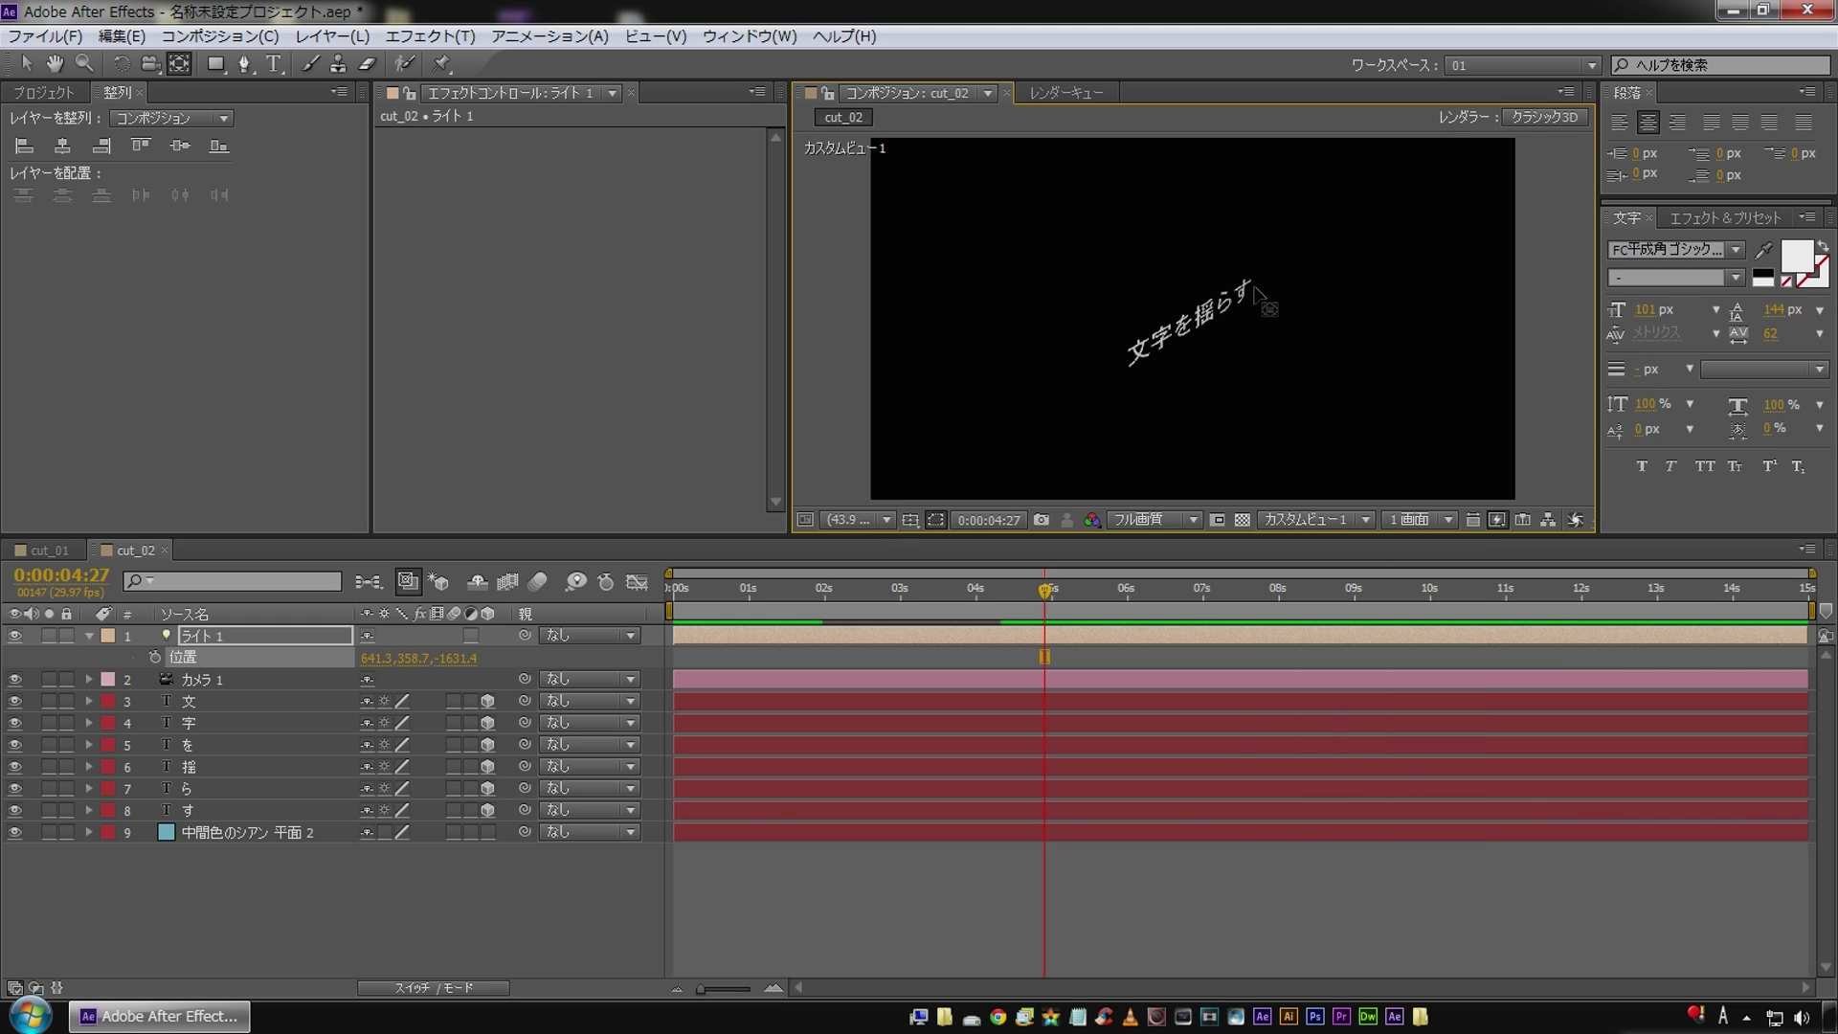
Zoom the custom view out, then show Front View at Fit magnification.
scroll(1254, 304, "down", 3)
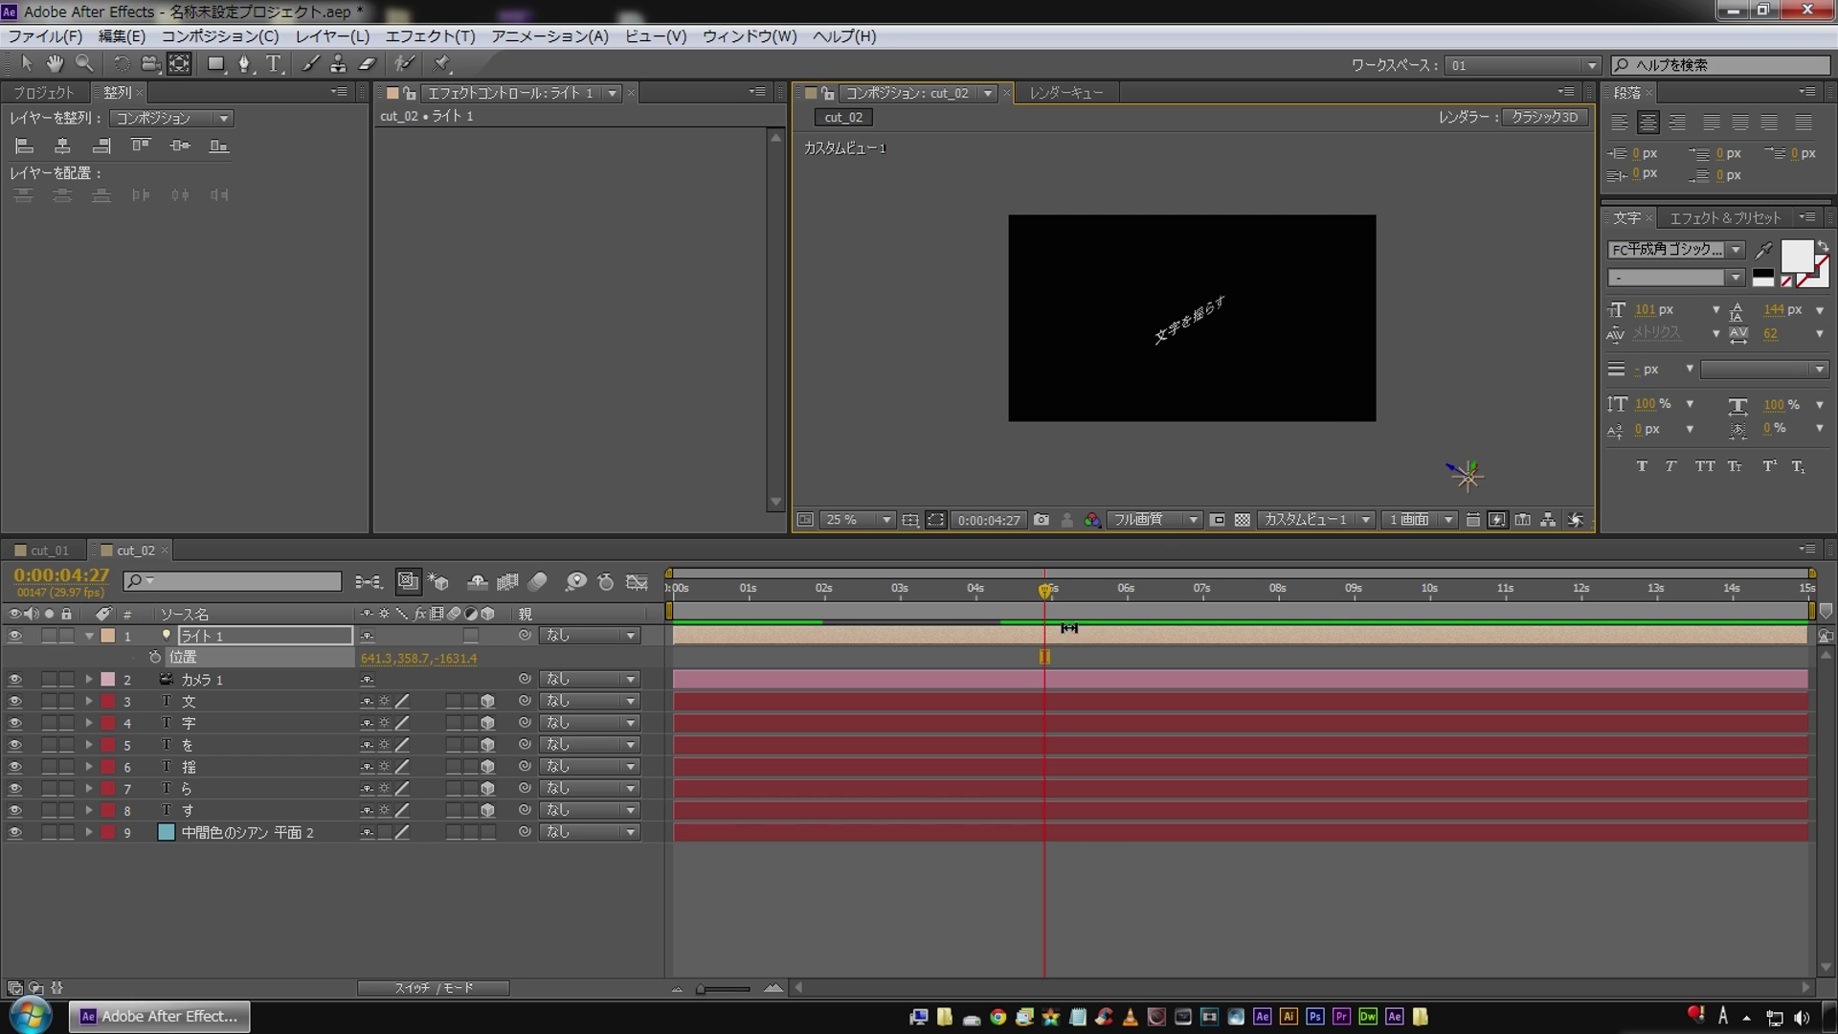
left_click(1311, 519)
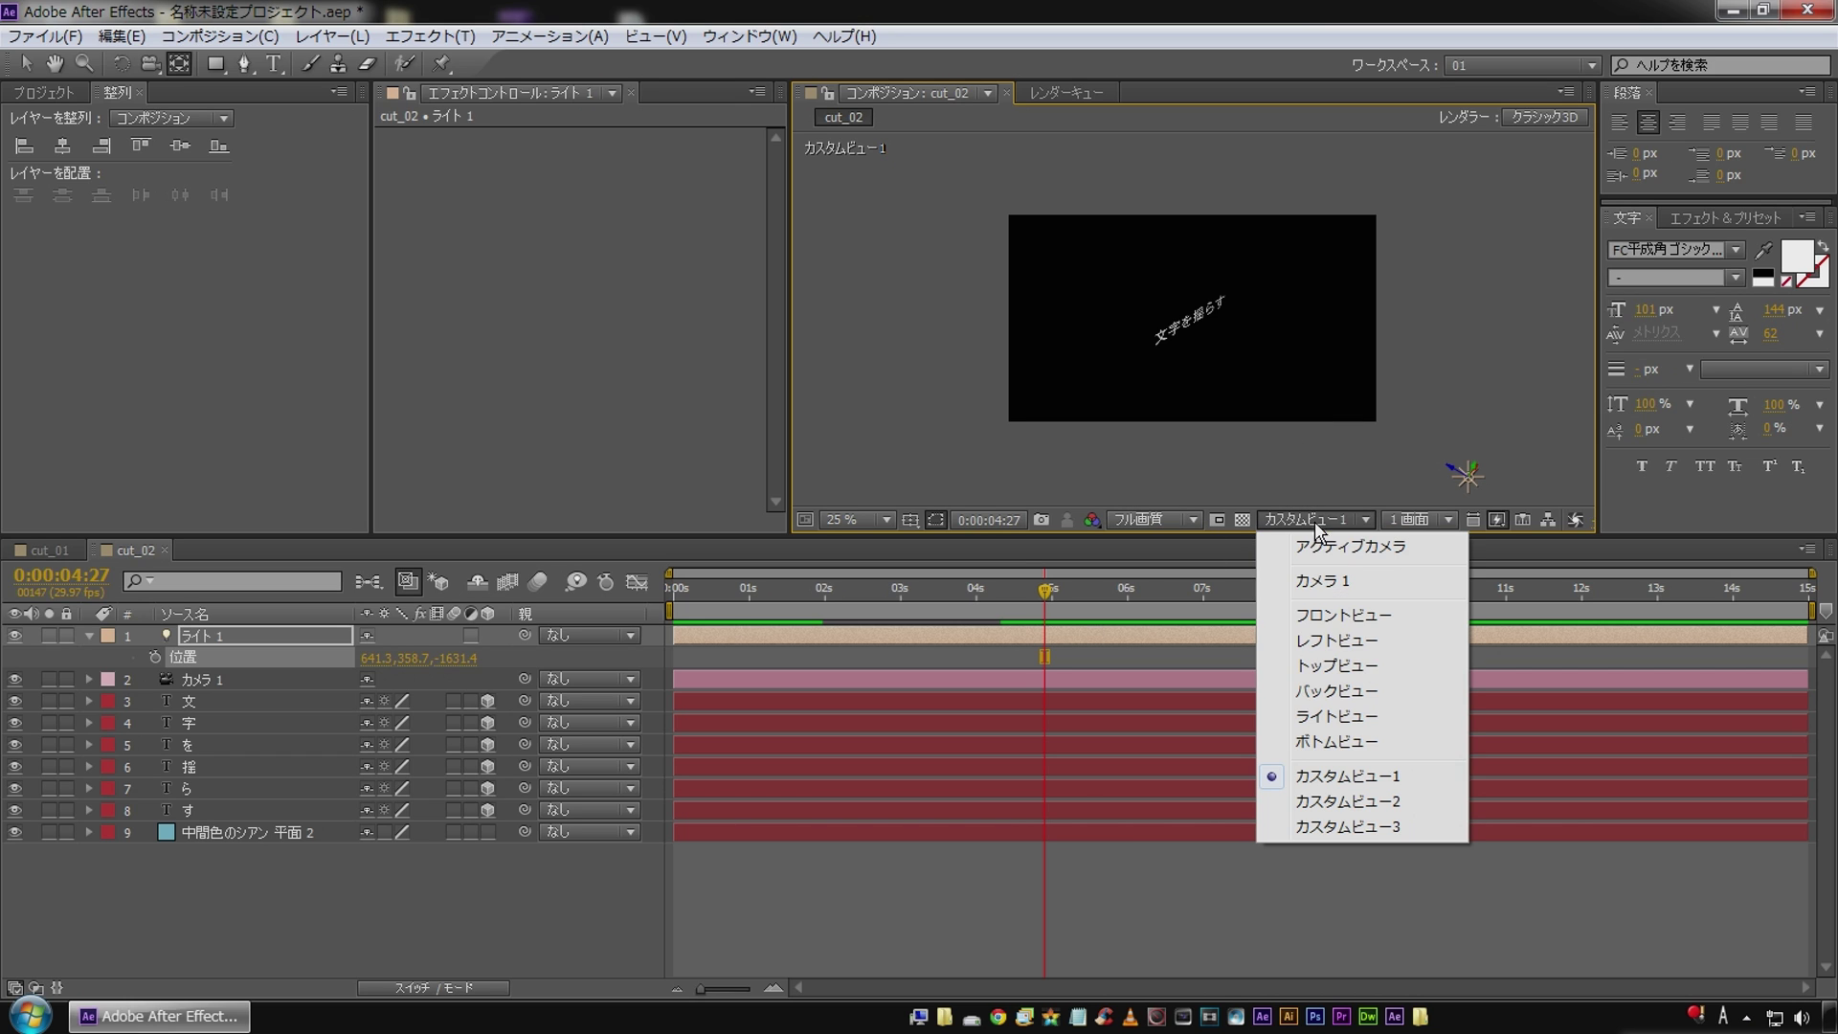
left_click(1307, 616)
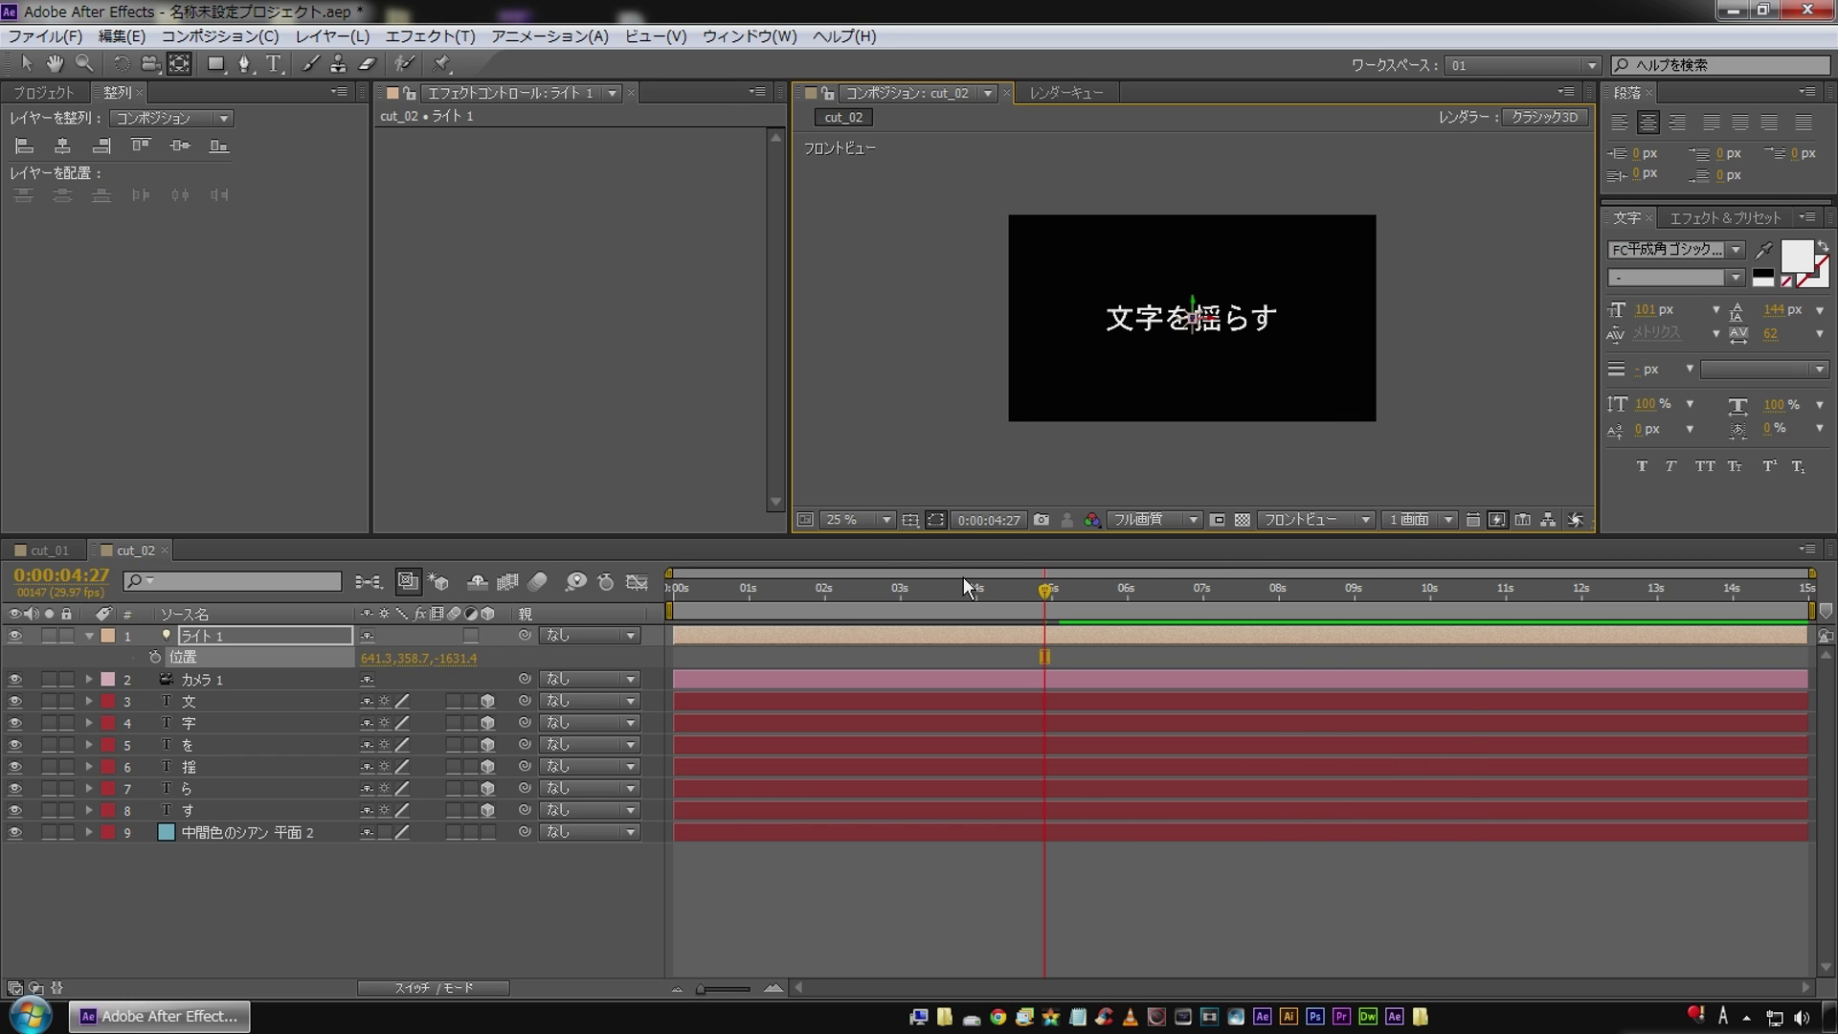
left_click(845, 520)
left_click(878, 542)
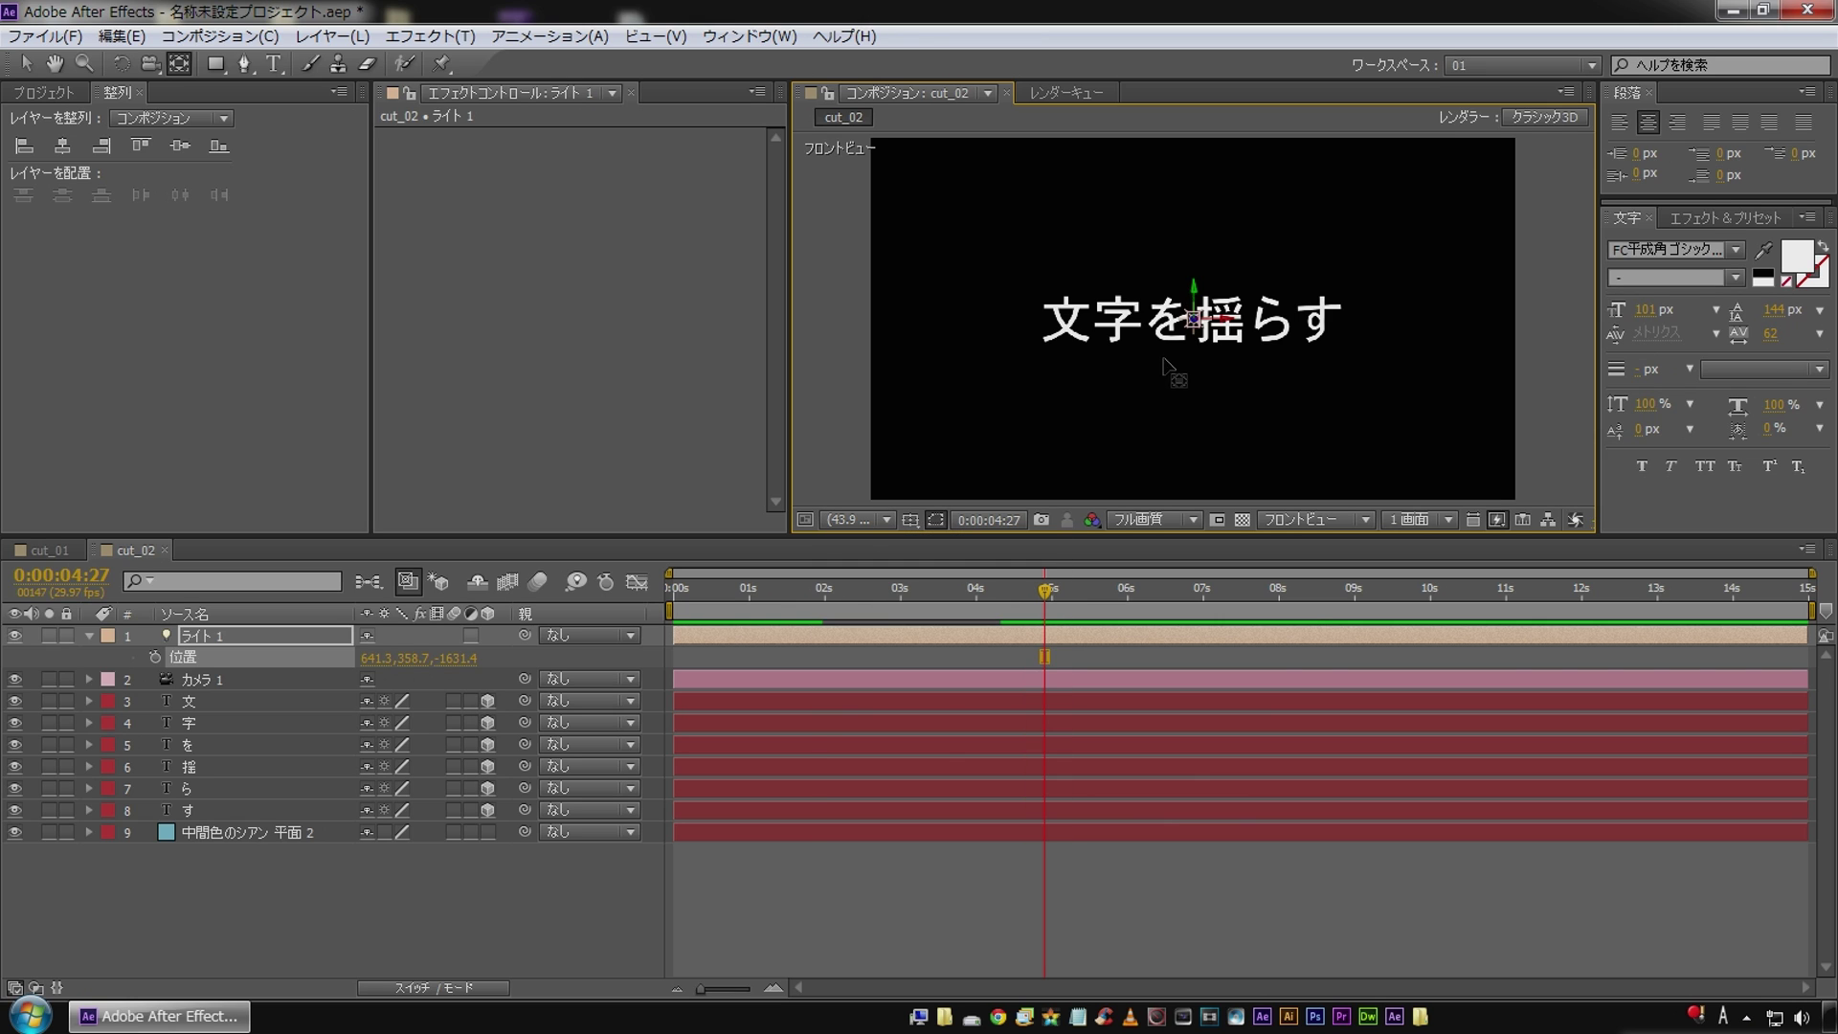
left_click(356, 858)
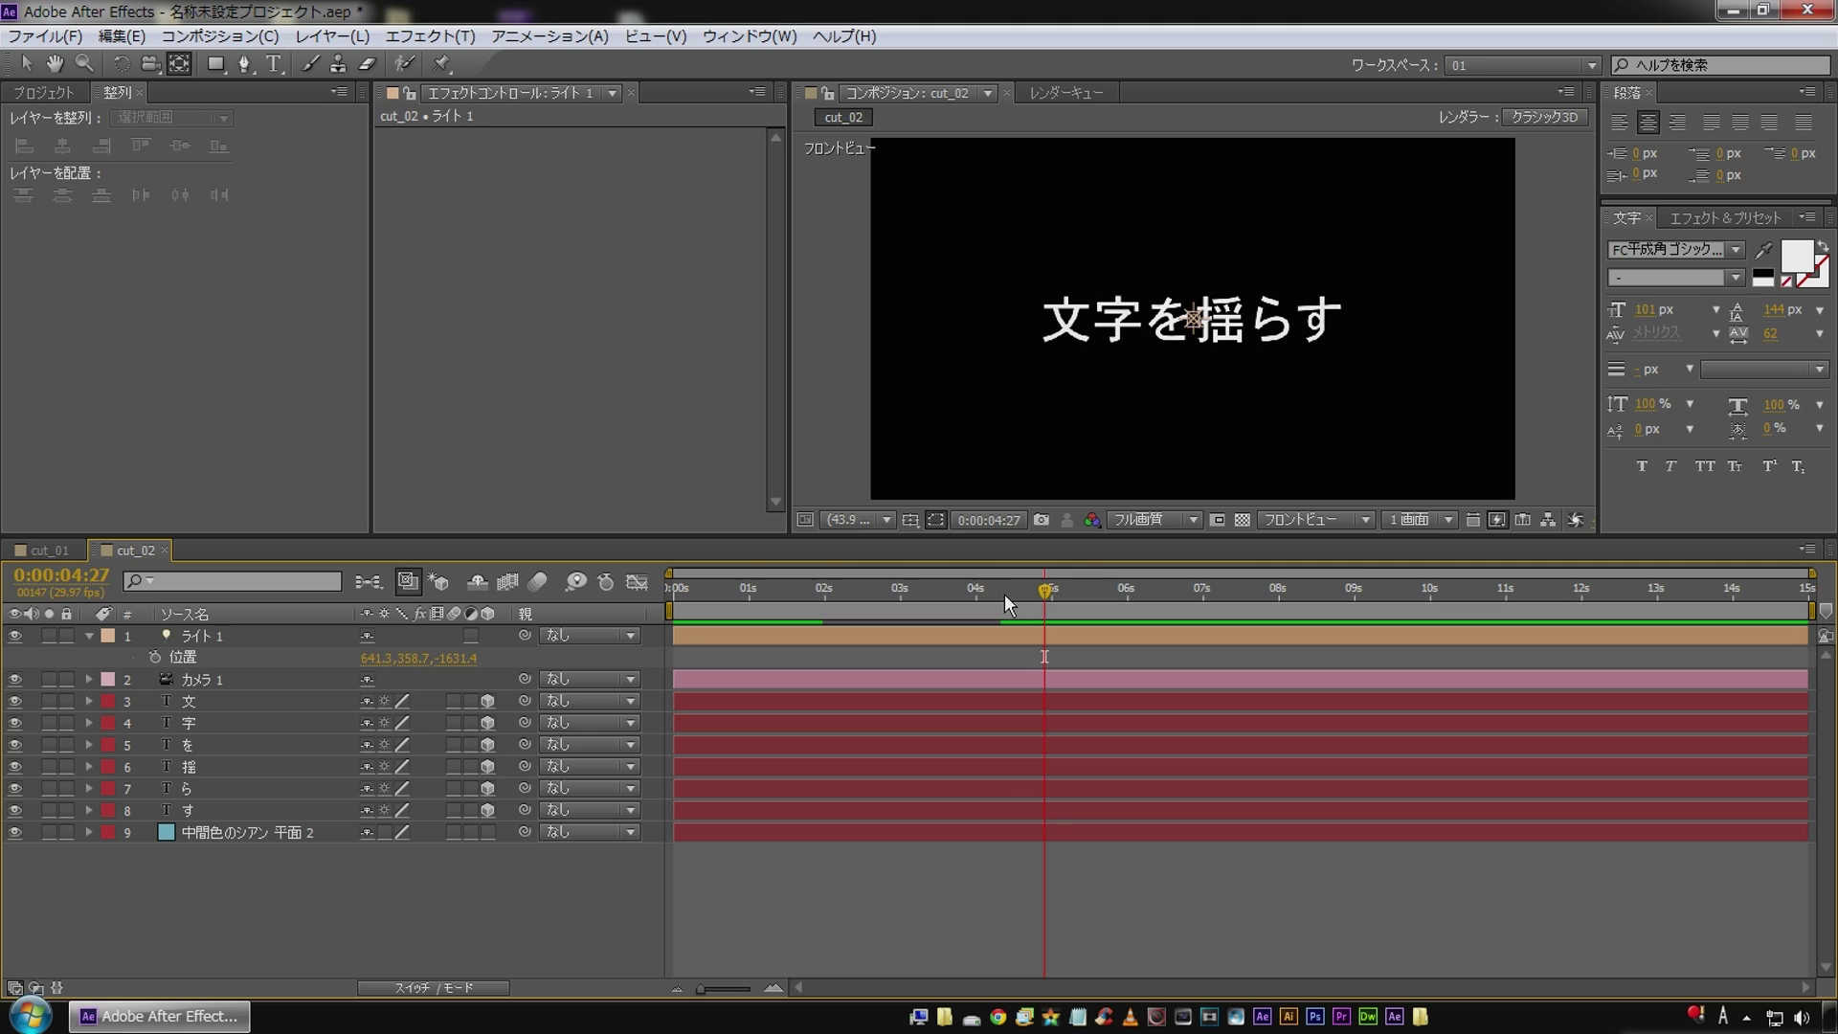
Scrub the text wobble between about 2 and 4 seconds and return to the Active Camera view.
left_click(1004, 594)
mouse_move(1004, 600)
left_mouse_down()
mouse_move(847, 617)
mouse_move(893, 613)
left_mouse_up()
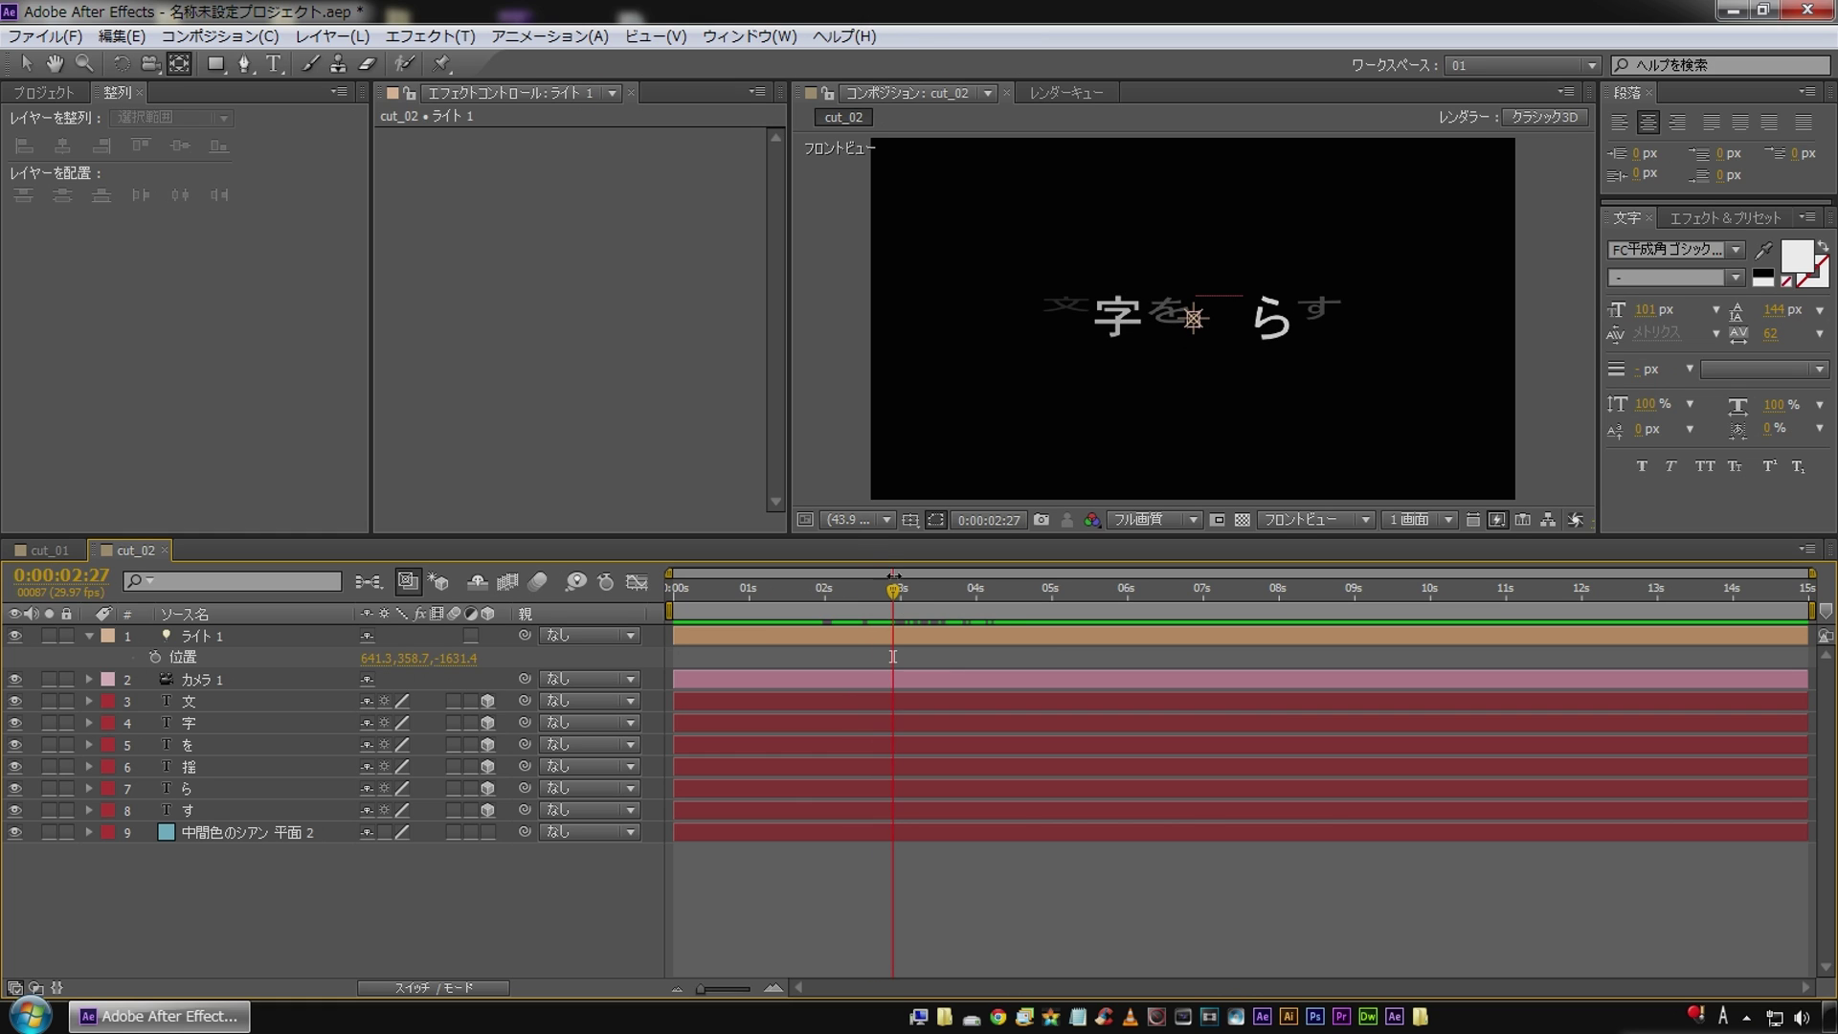
left_click(852, 519)
left_click(854, 519)
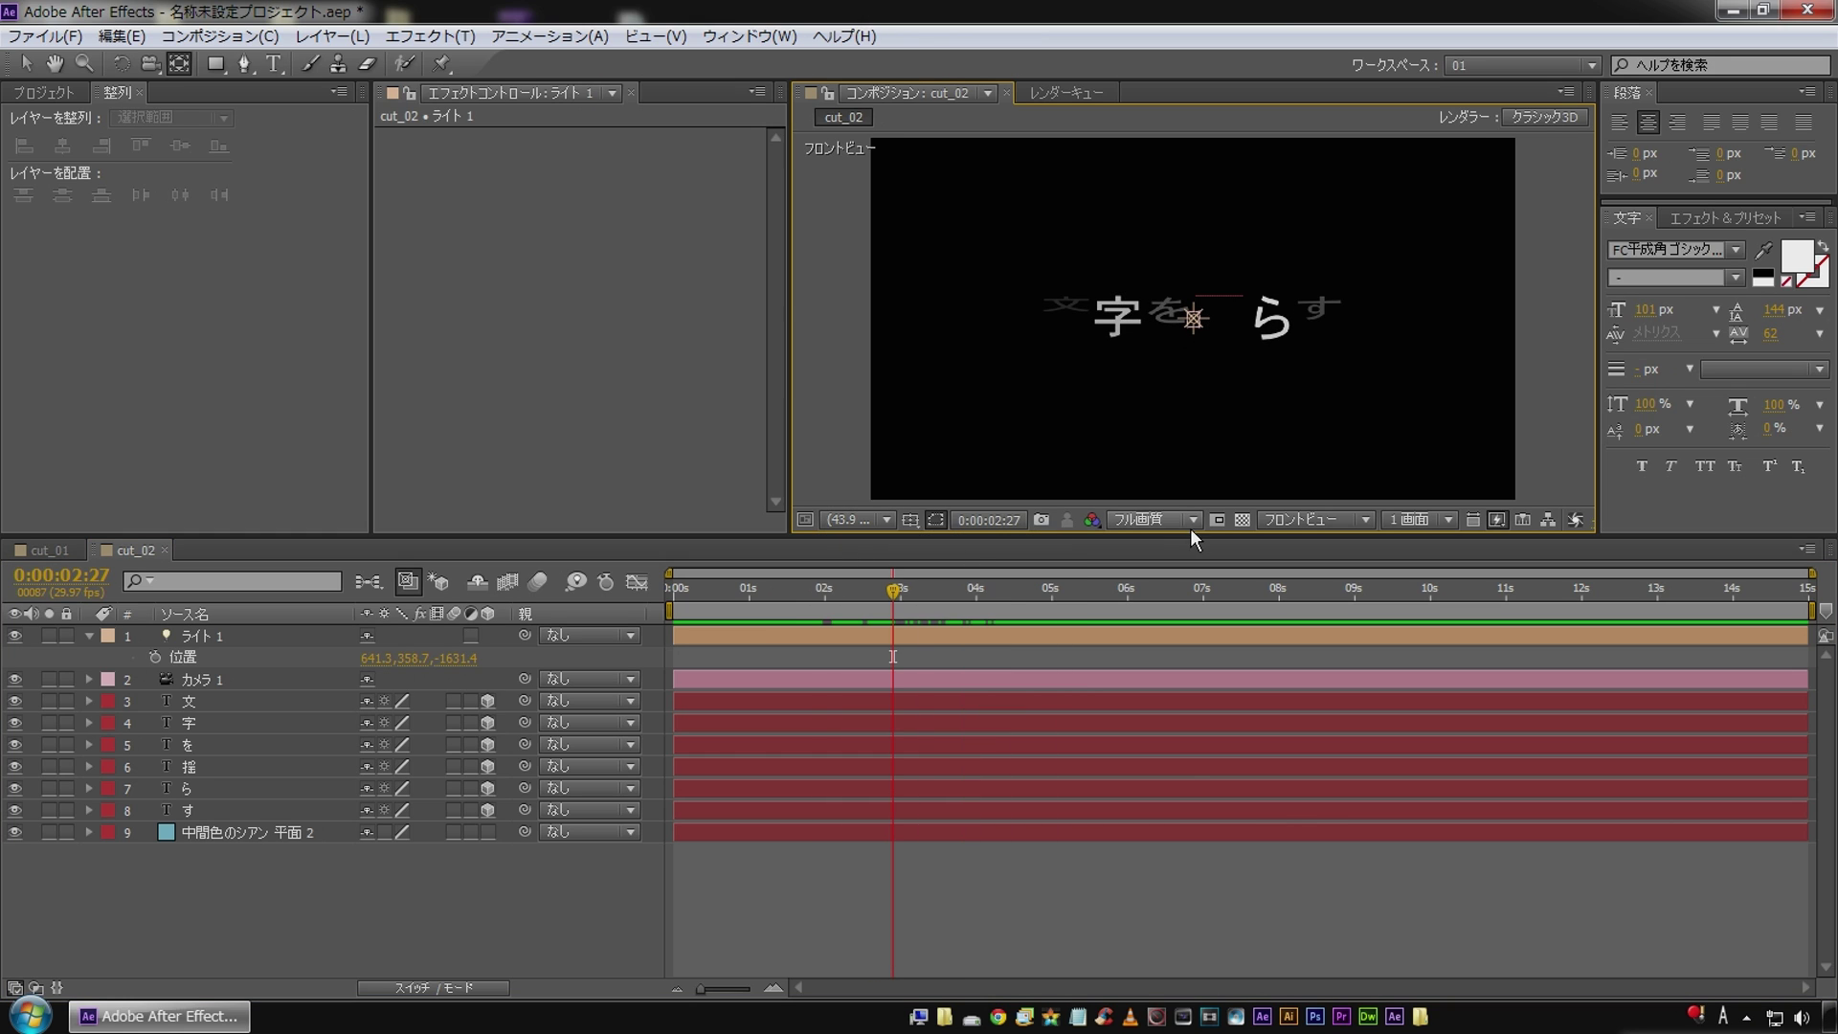
left_click(1307, 520)
left_click(1316, 546)
mouse_move(871, 585)
left_mouse_down()
mouse_move(785, 595)
mouse_move(955, 608)
mouse_move(898, 609)
mouse_move(933, 606)
left_mouse_up()
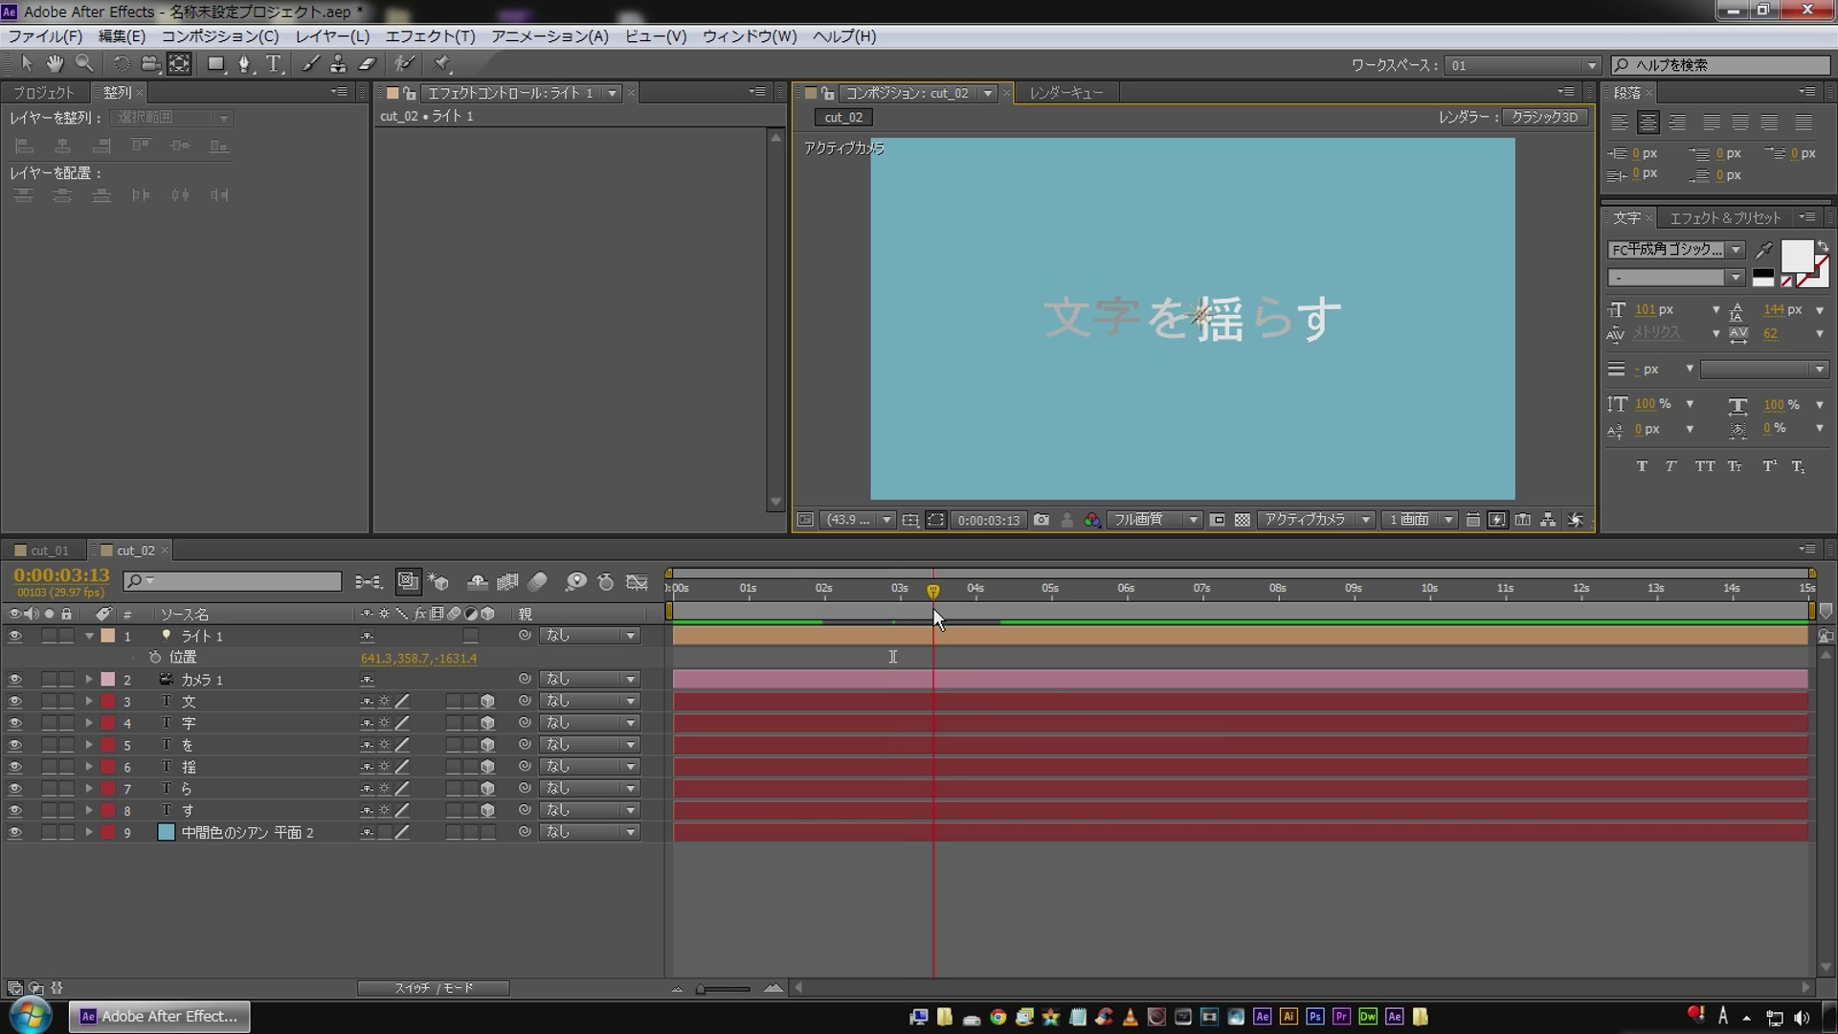
Collapse ライト 1 and start a new light, ライト 2, showing its light type choices.
left_click(88, 636)
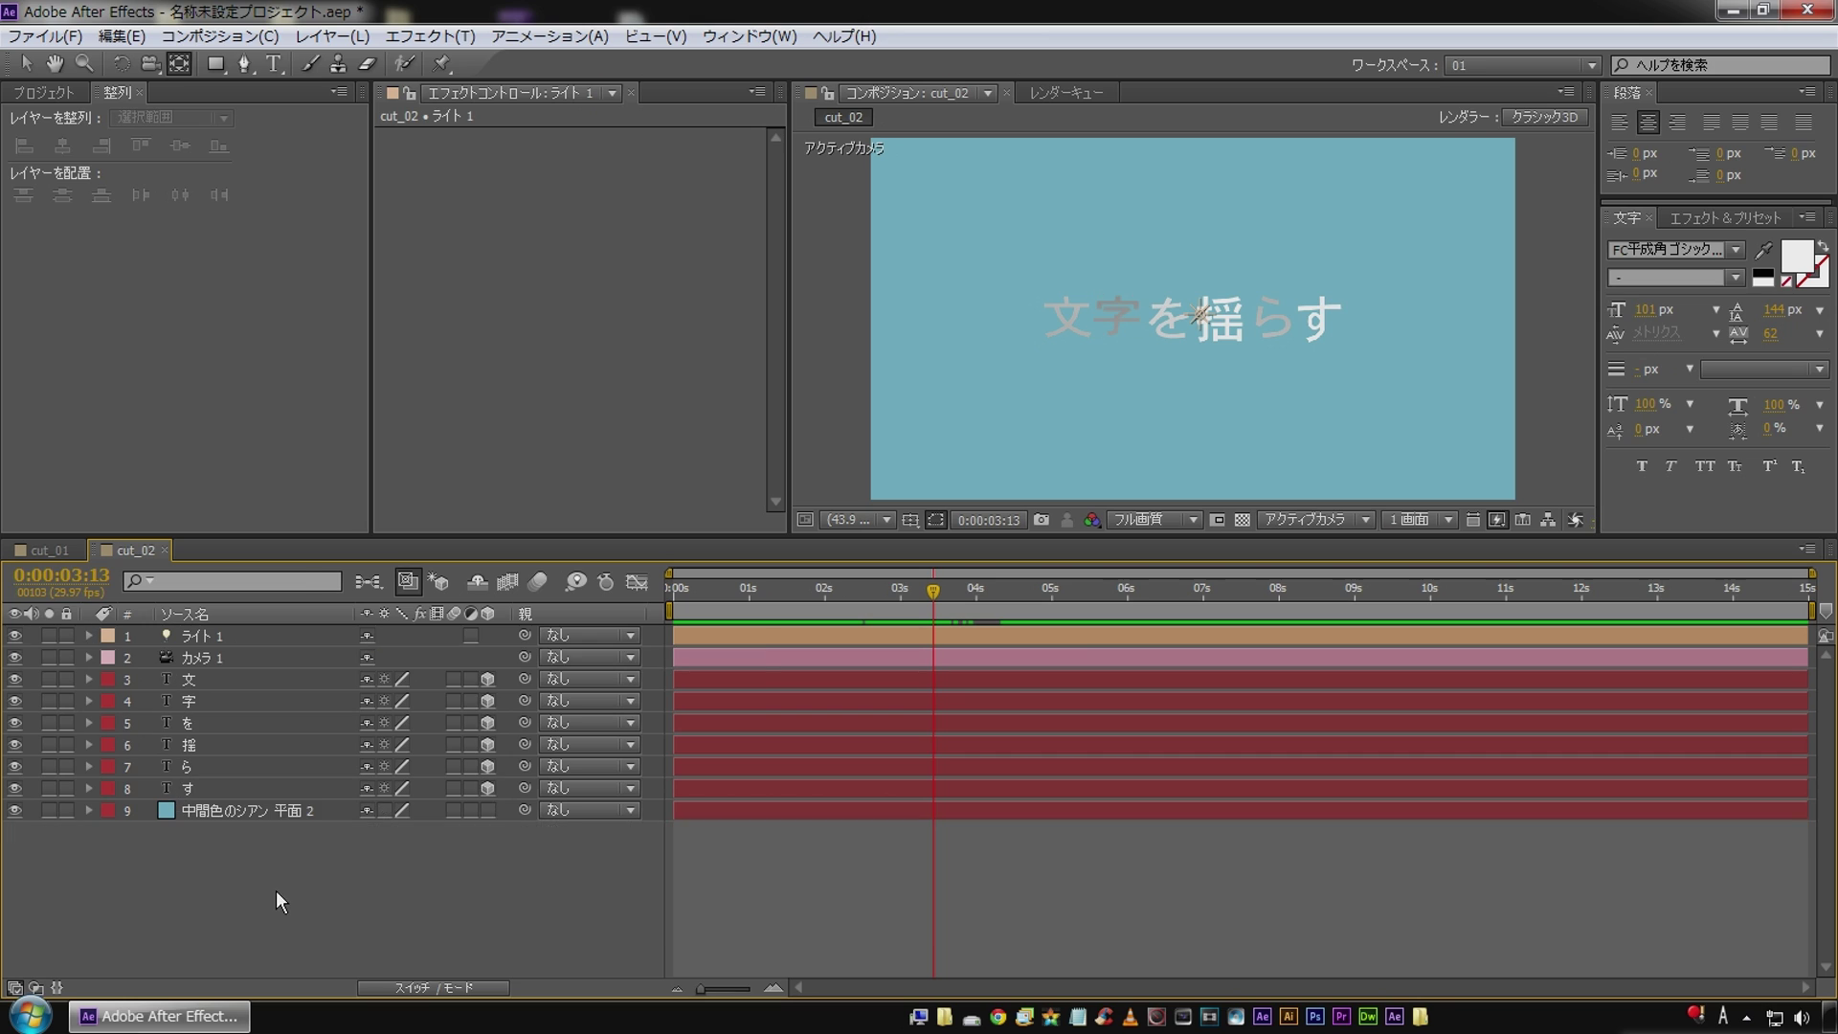
right_click(275, 891)
mouse_move(459, 644)
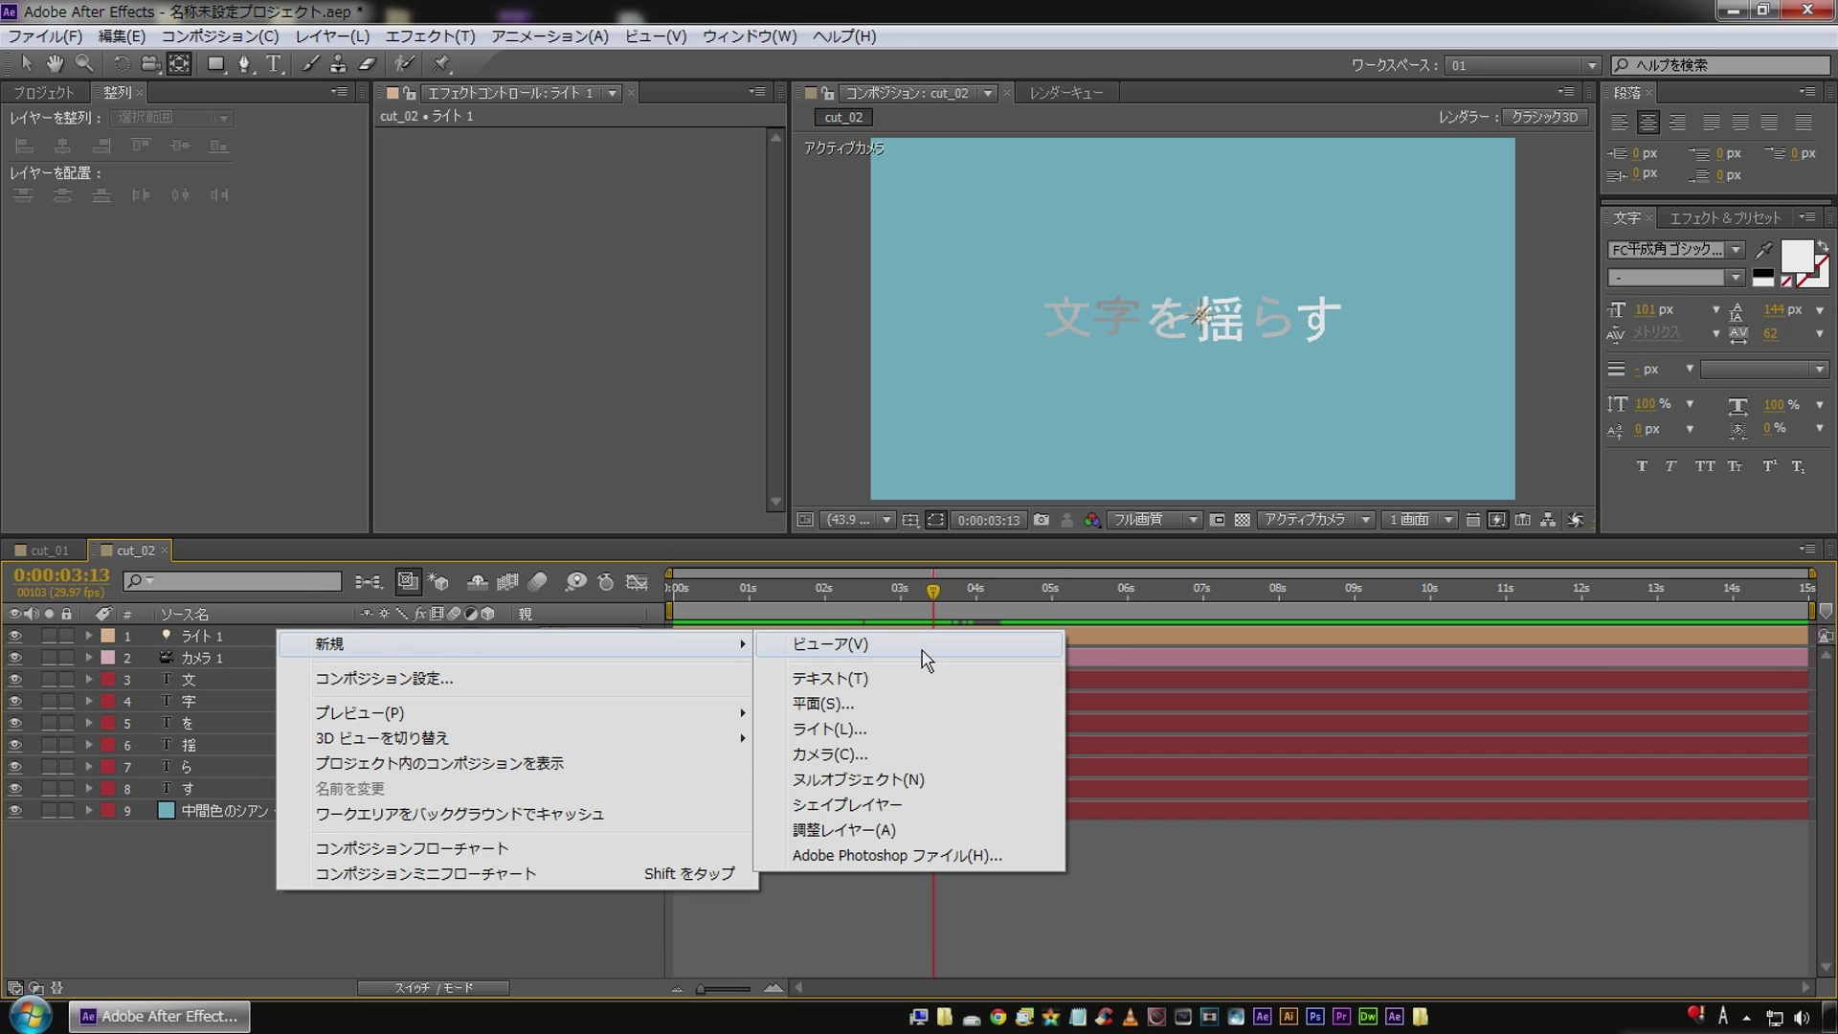
left_click(894, 728)
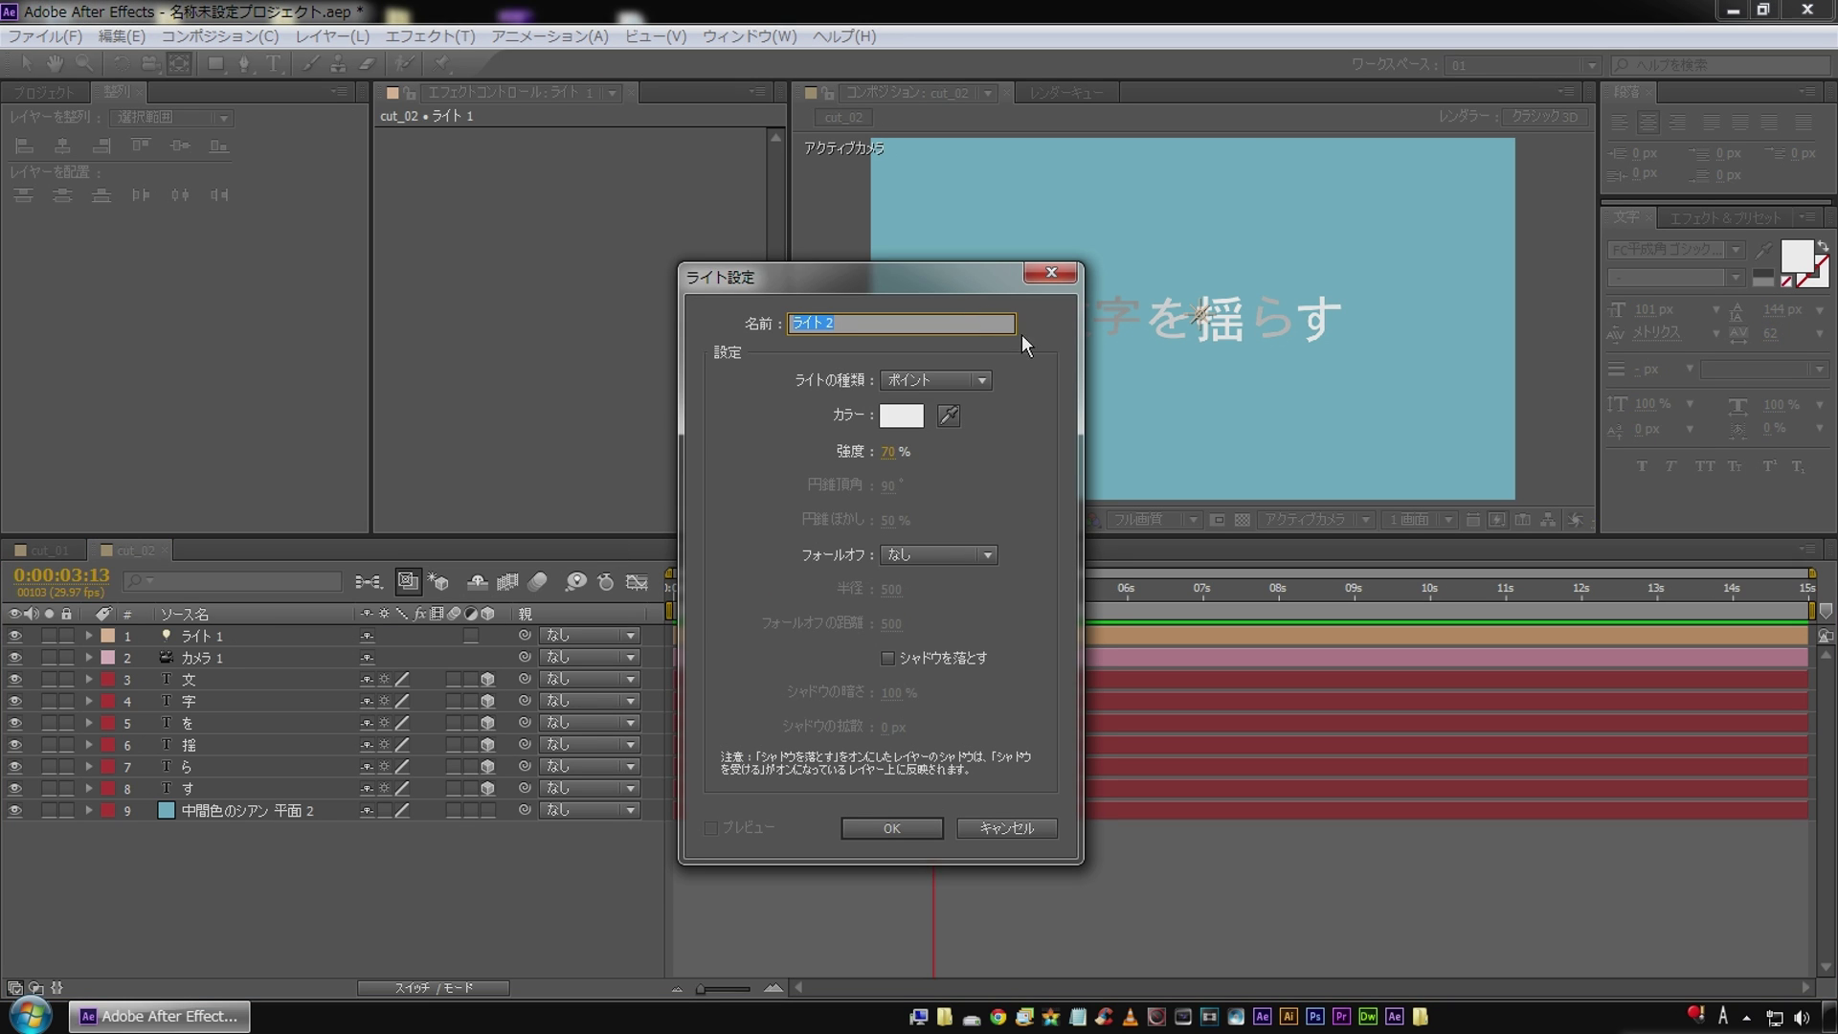
left_click(975, 385)
Create ライト 2 as an ambient light and reveal its light options at 2:27.
left_click(981, 488)
left_click(910, 833)
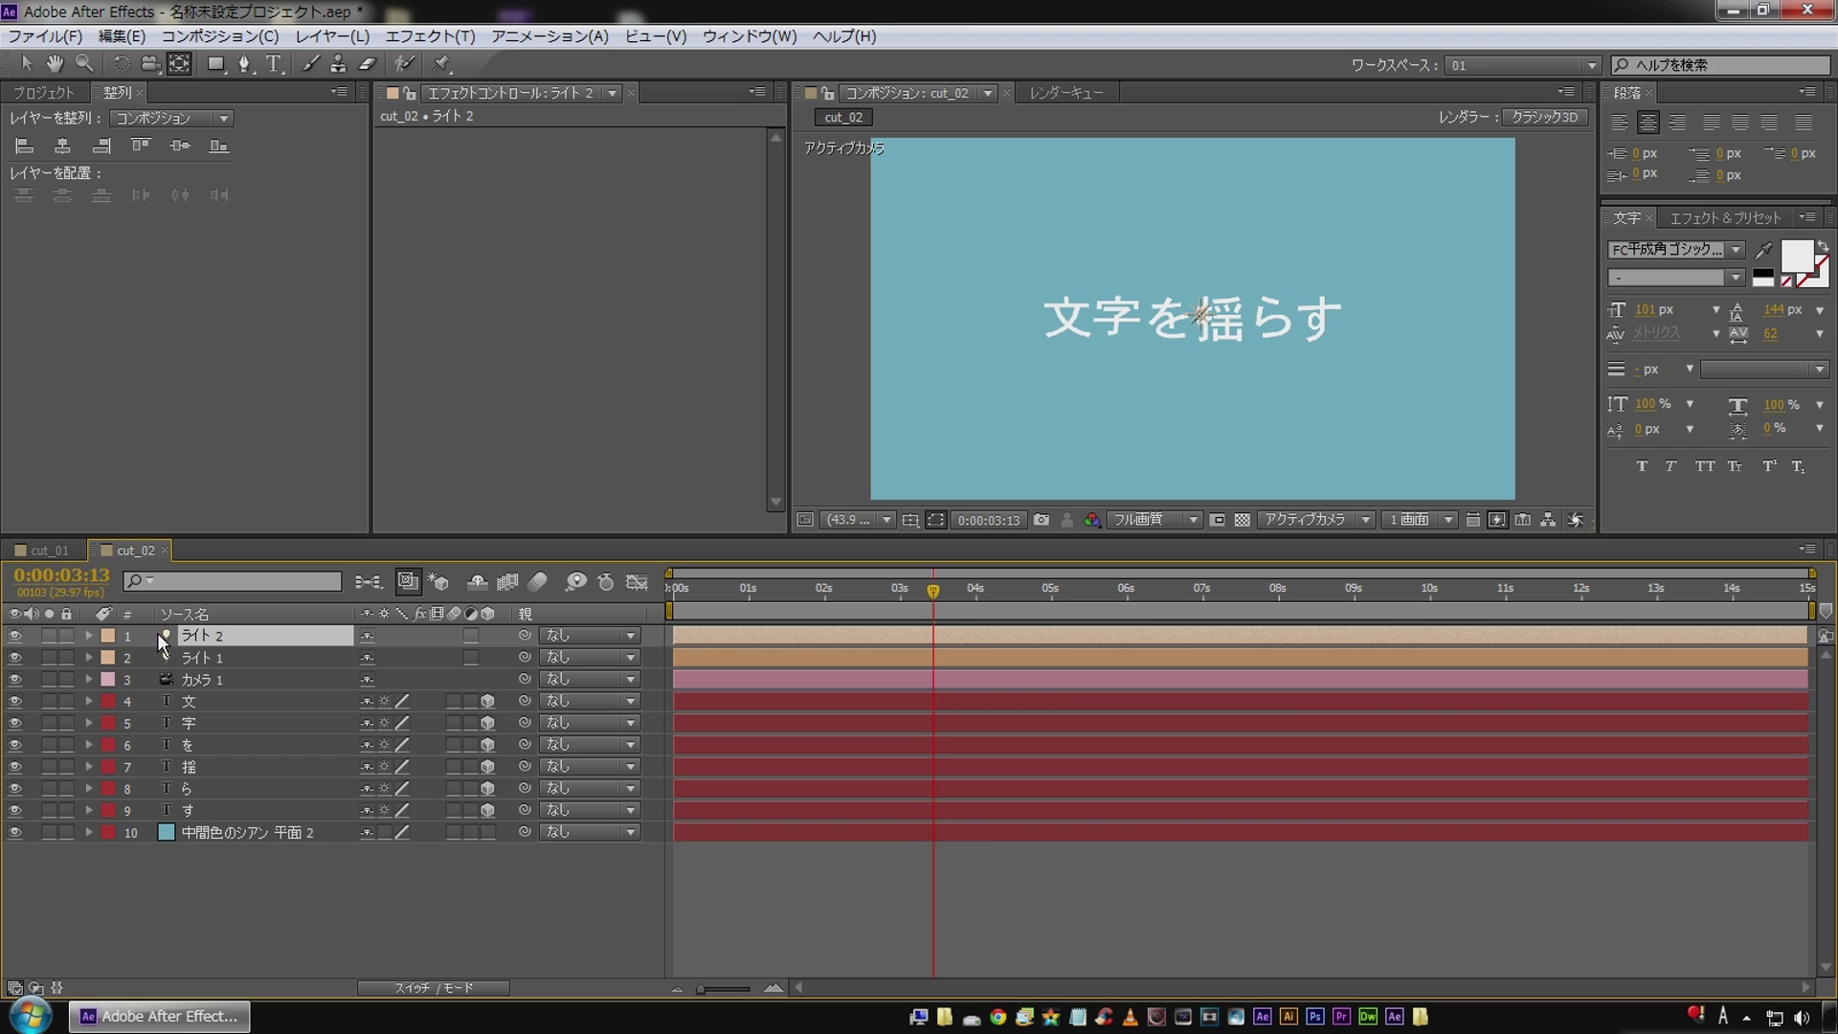
left_click_drag(910, 590, 893, 591)
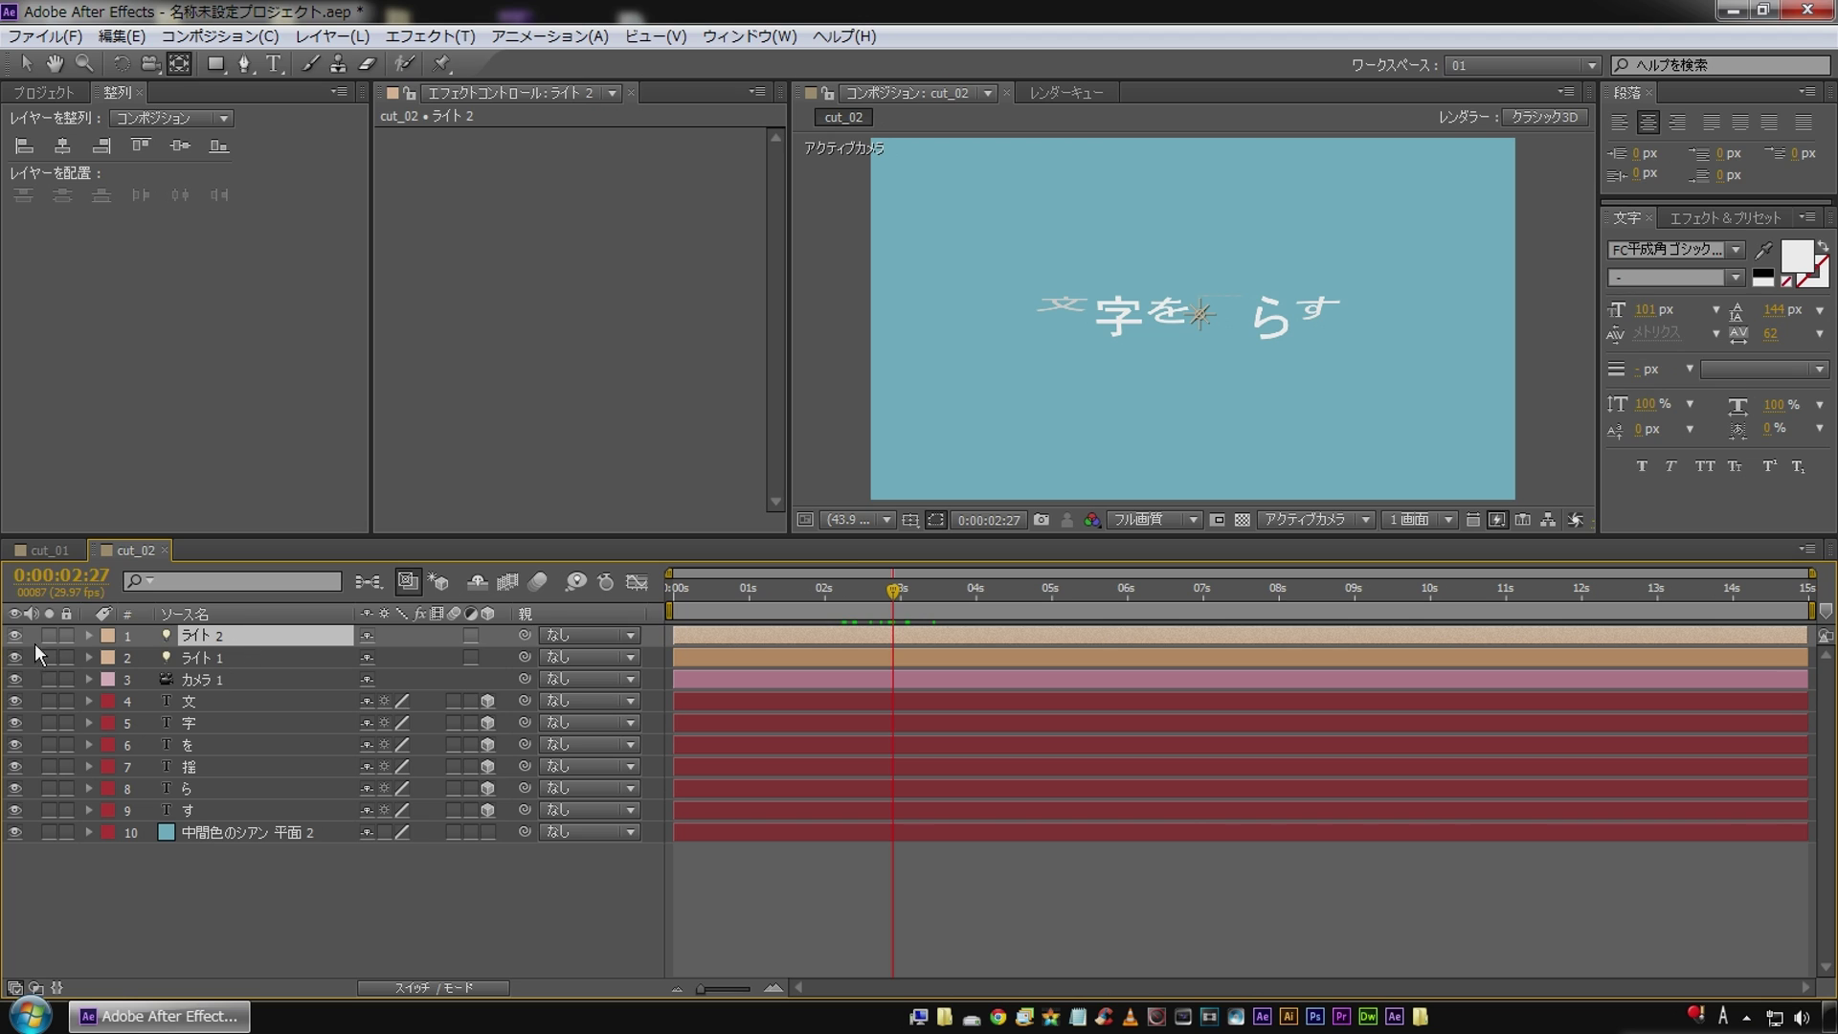
left_click(88, 635)
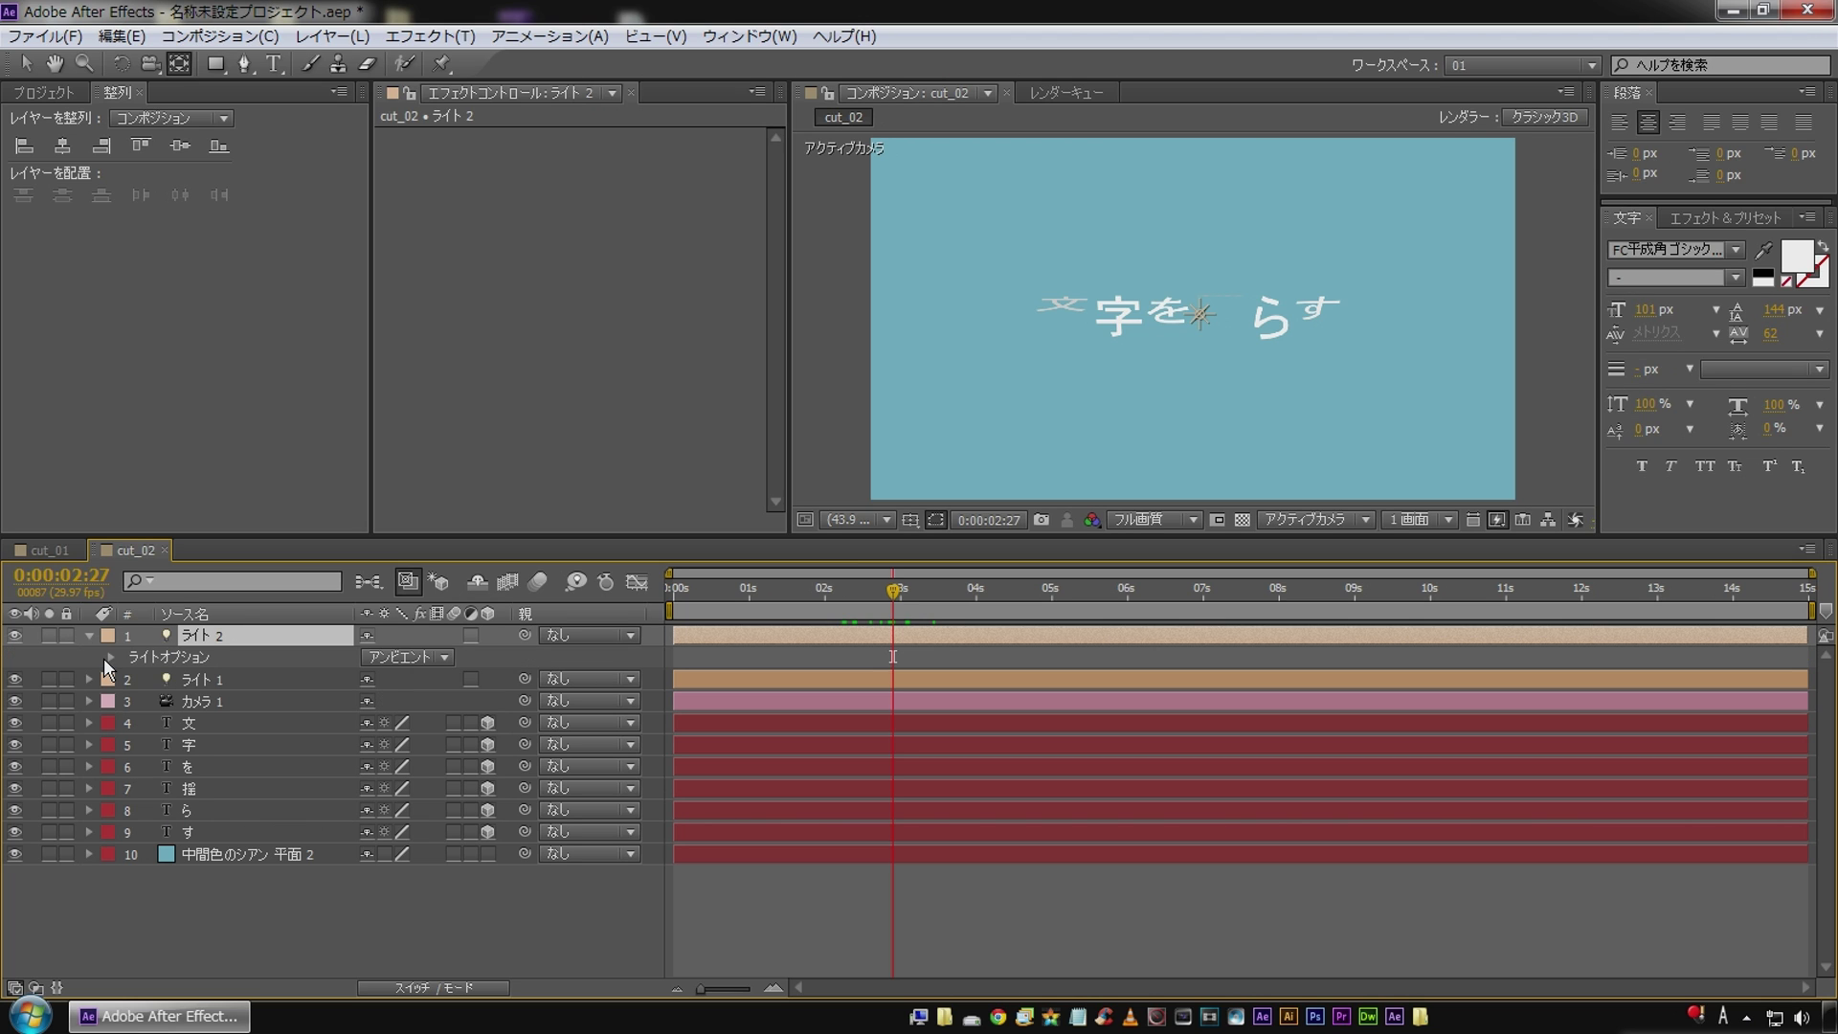
left_click(104, 657)
left_click(115, 659)
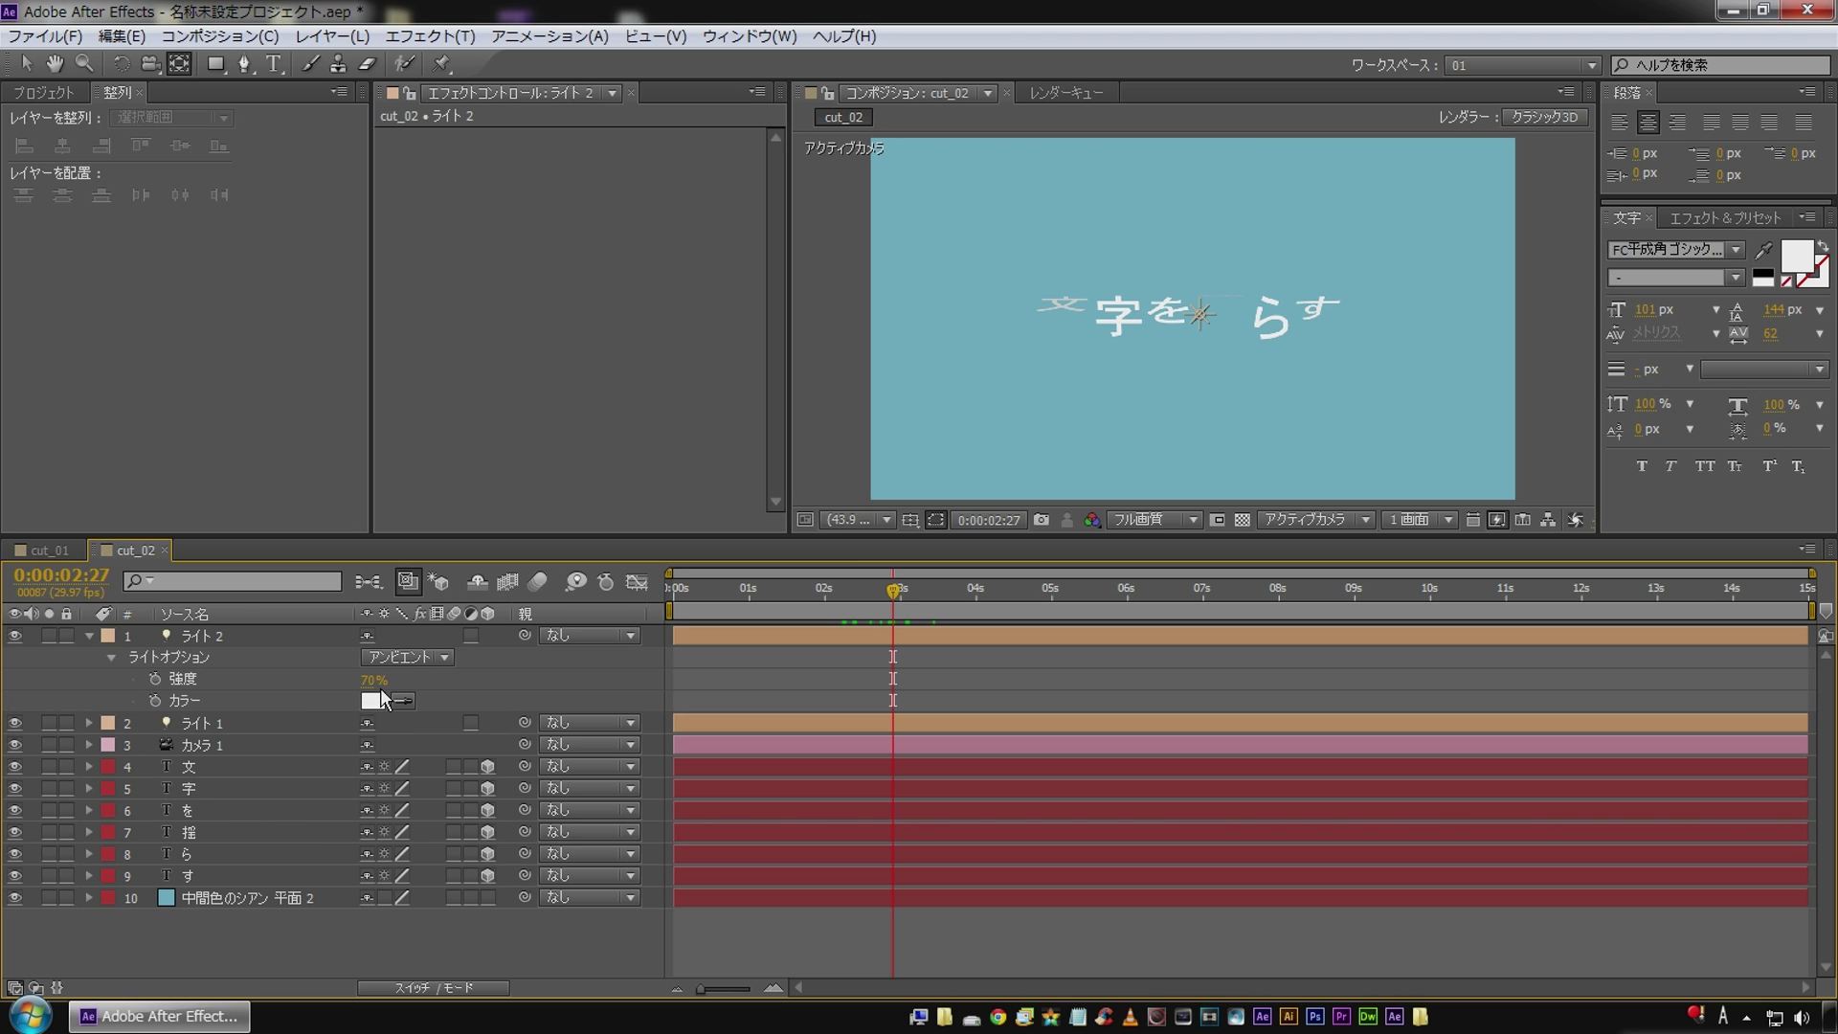
Set ライト 2's intensity to 30%, after trying 0%, 10% and 20%.
left_click_drag(376, 681, 328, 696)
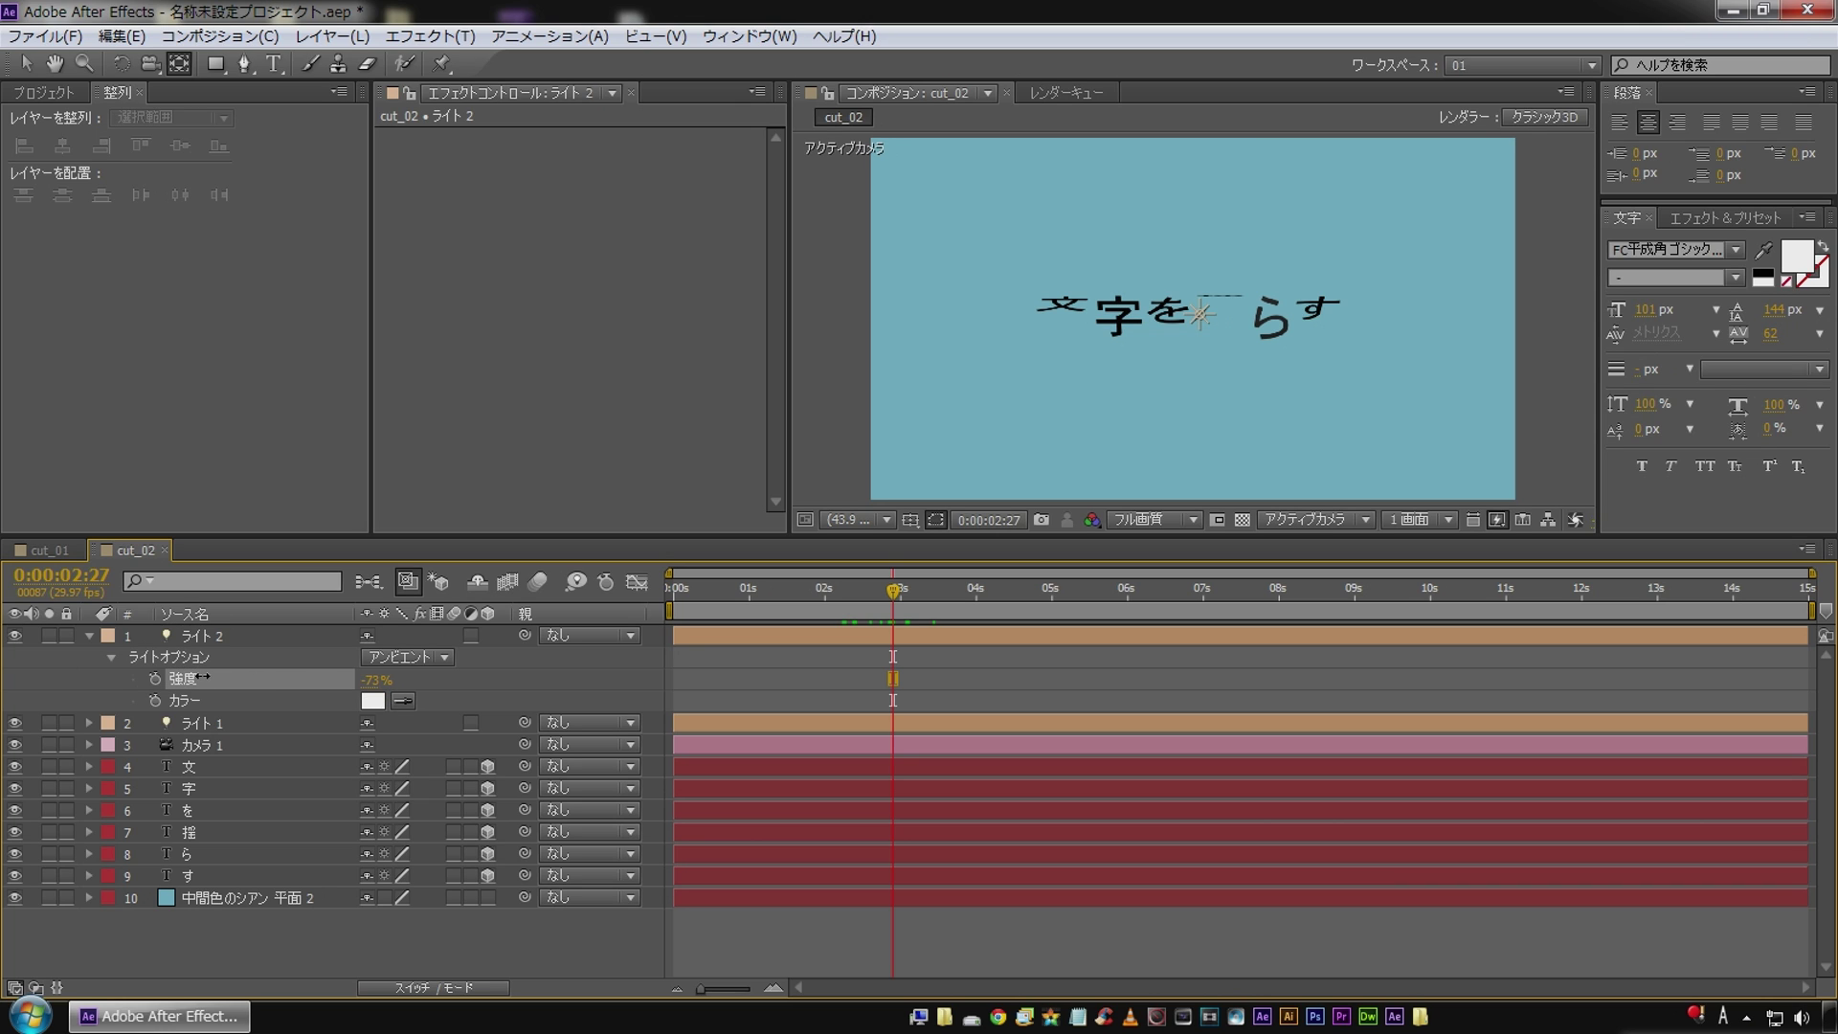
left_click(375, 679)
type("0")
key("Return")
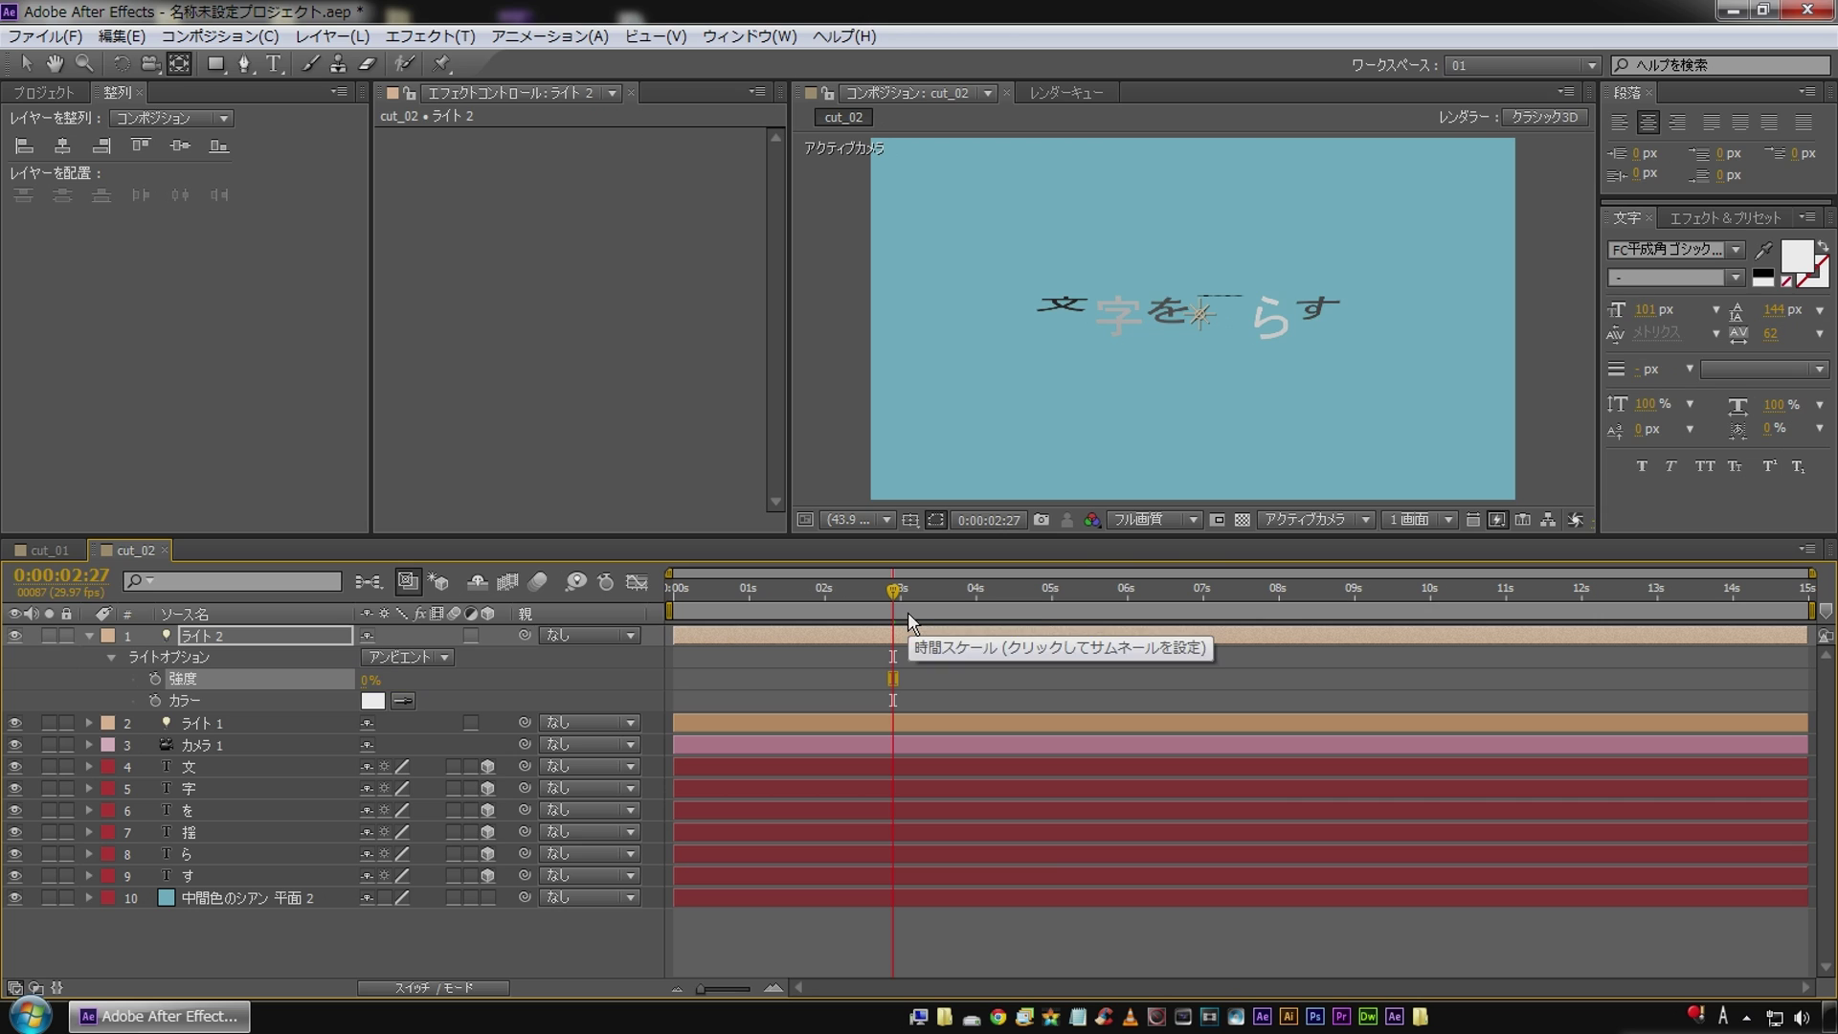
left_click(371, 681)
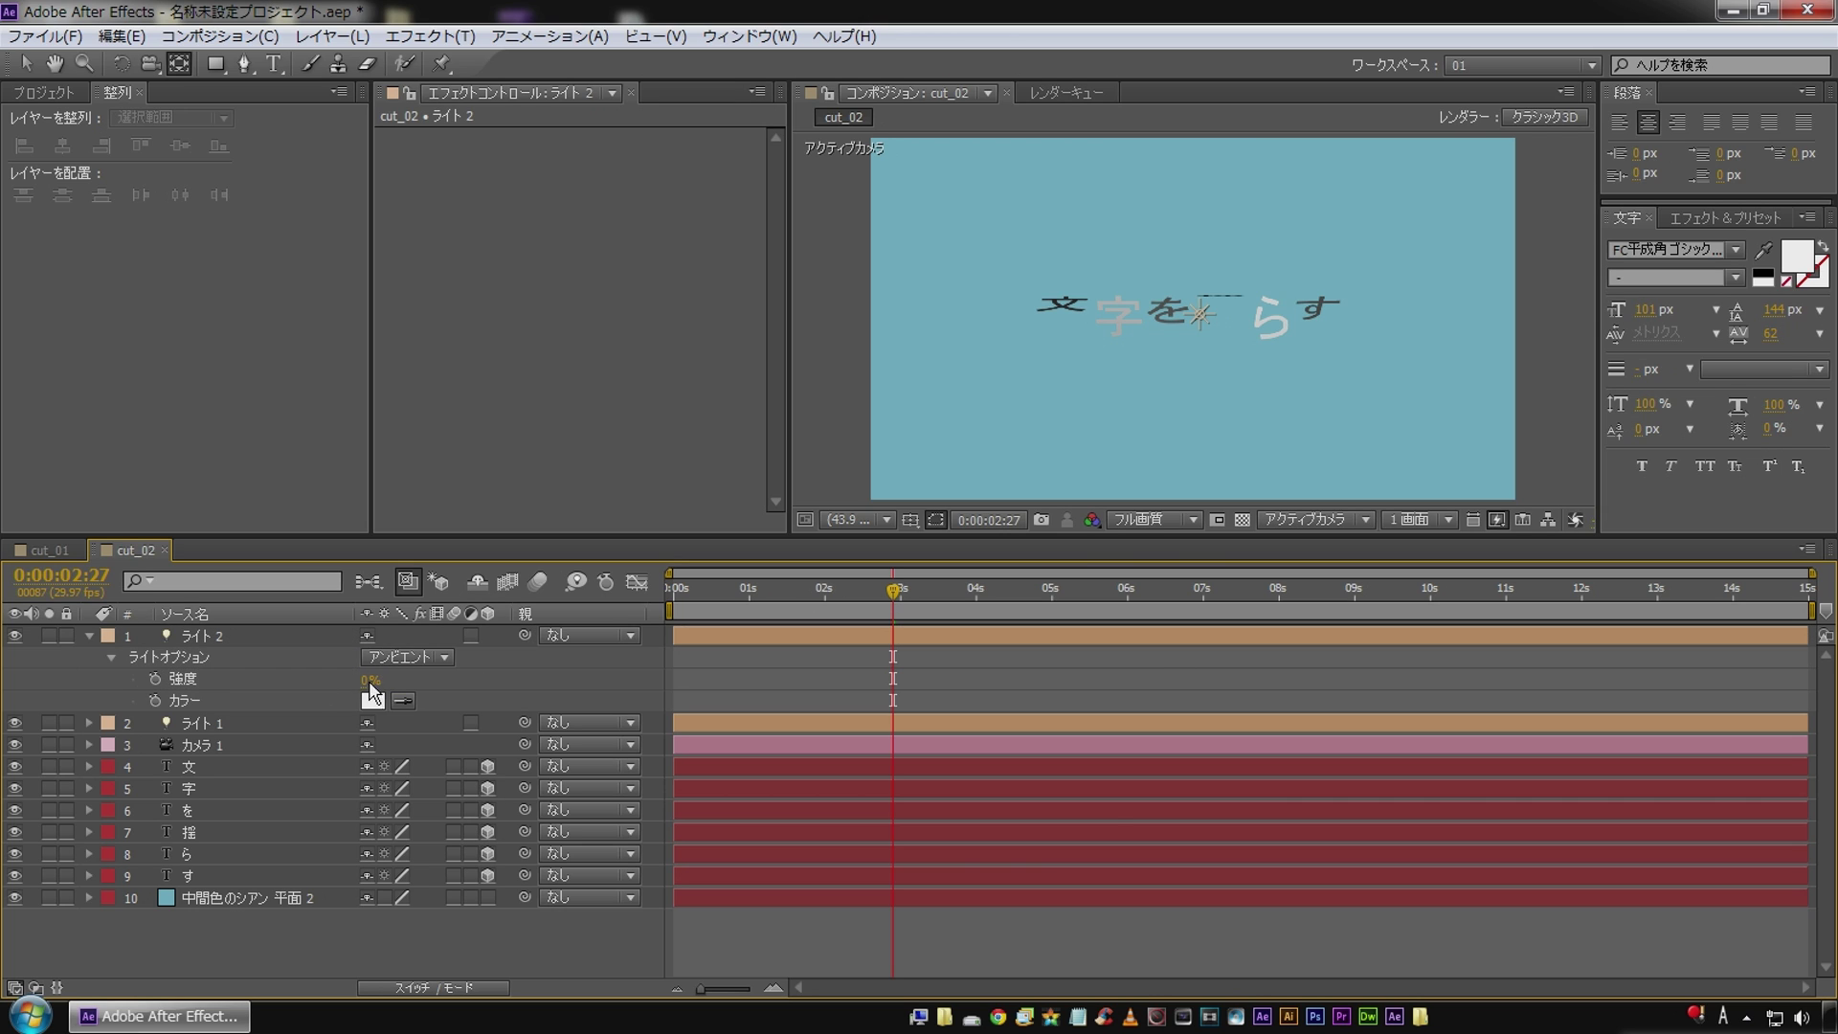
type("10")
key("Return")
type("20")
key("Return")
type("30")
key("Return")
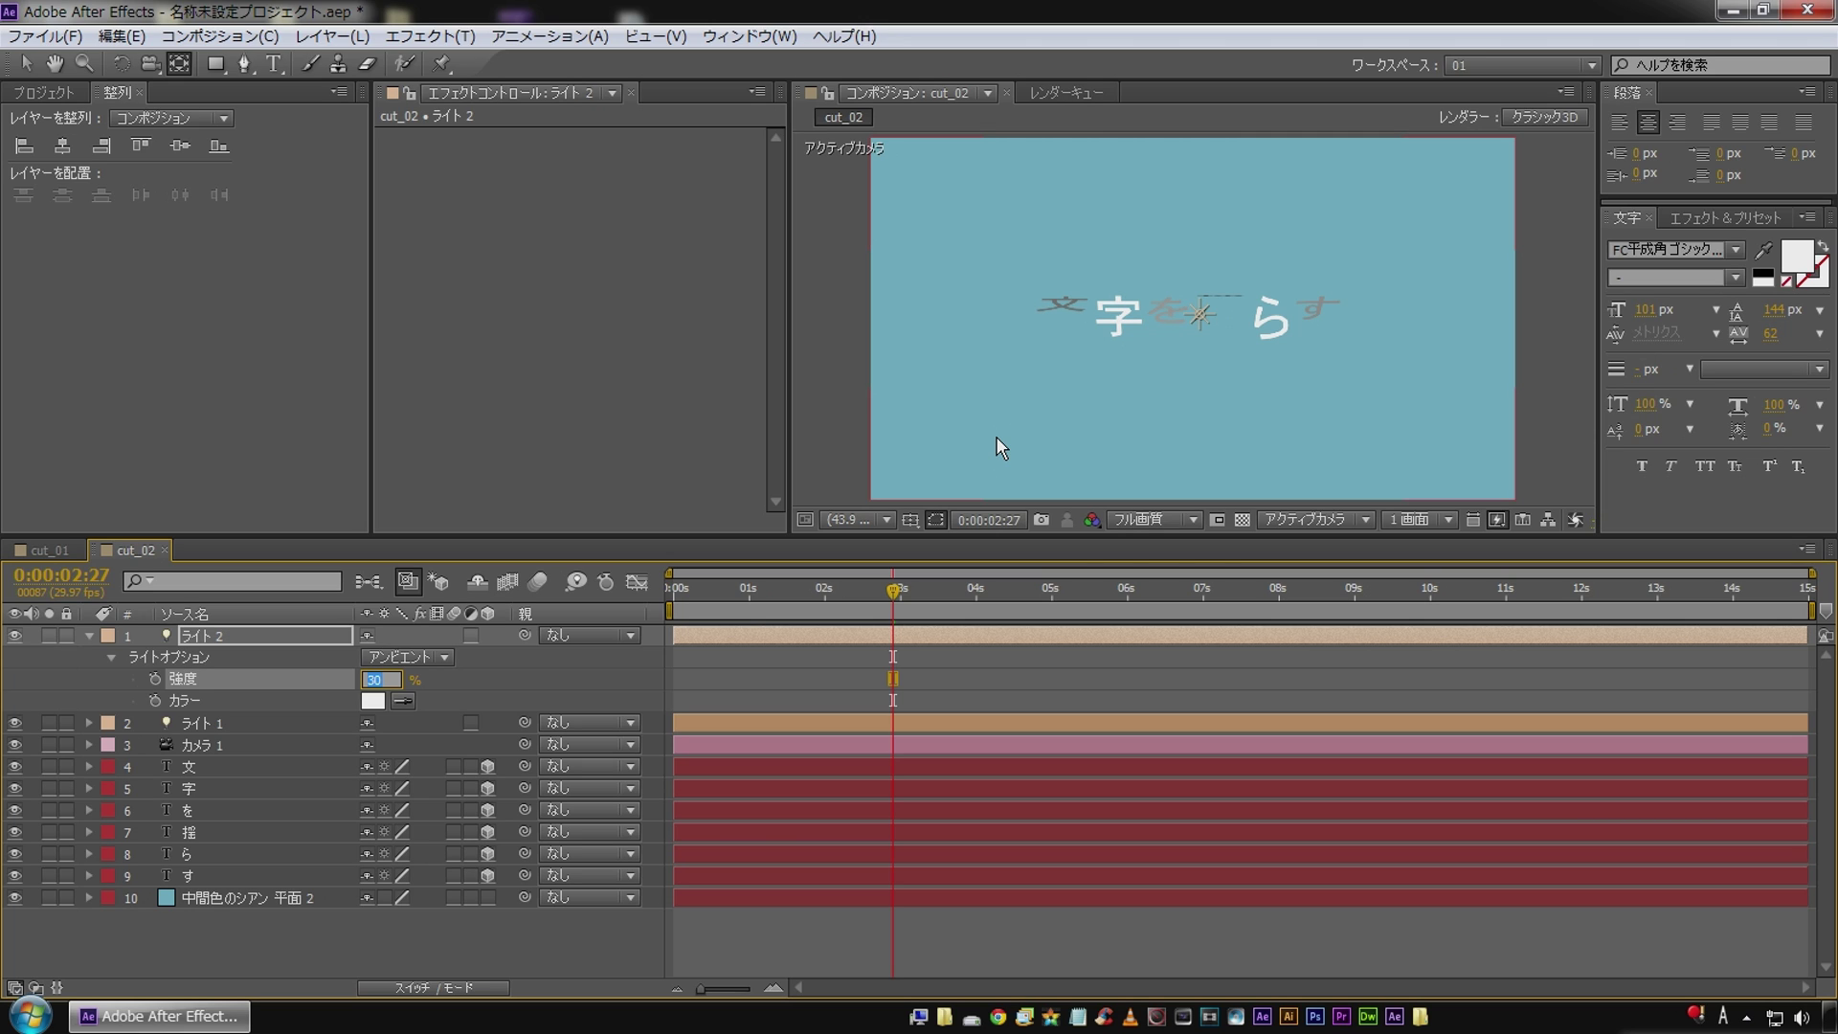
left_click(816, 706)
Toggle ライト 2 off and back on to compare the lit text around 2–3 seconds.
mouse_move(886, 580)
left_mouse_down()
mouse_move(882, 598)
mouse_move(939, 606)
left_mouse_up()
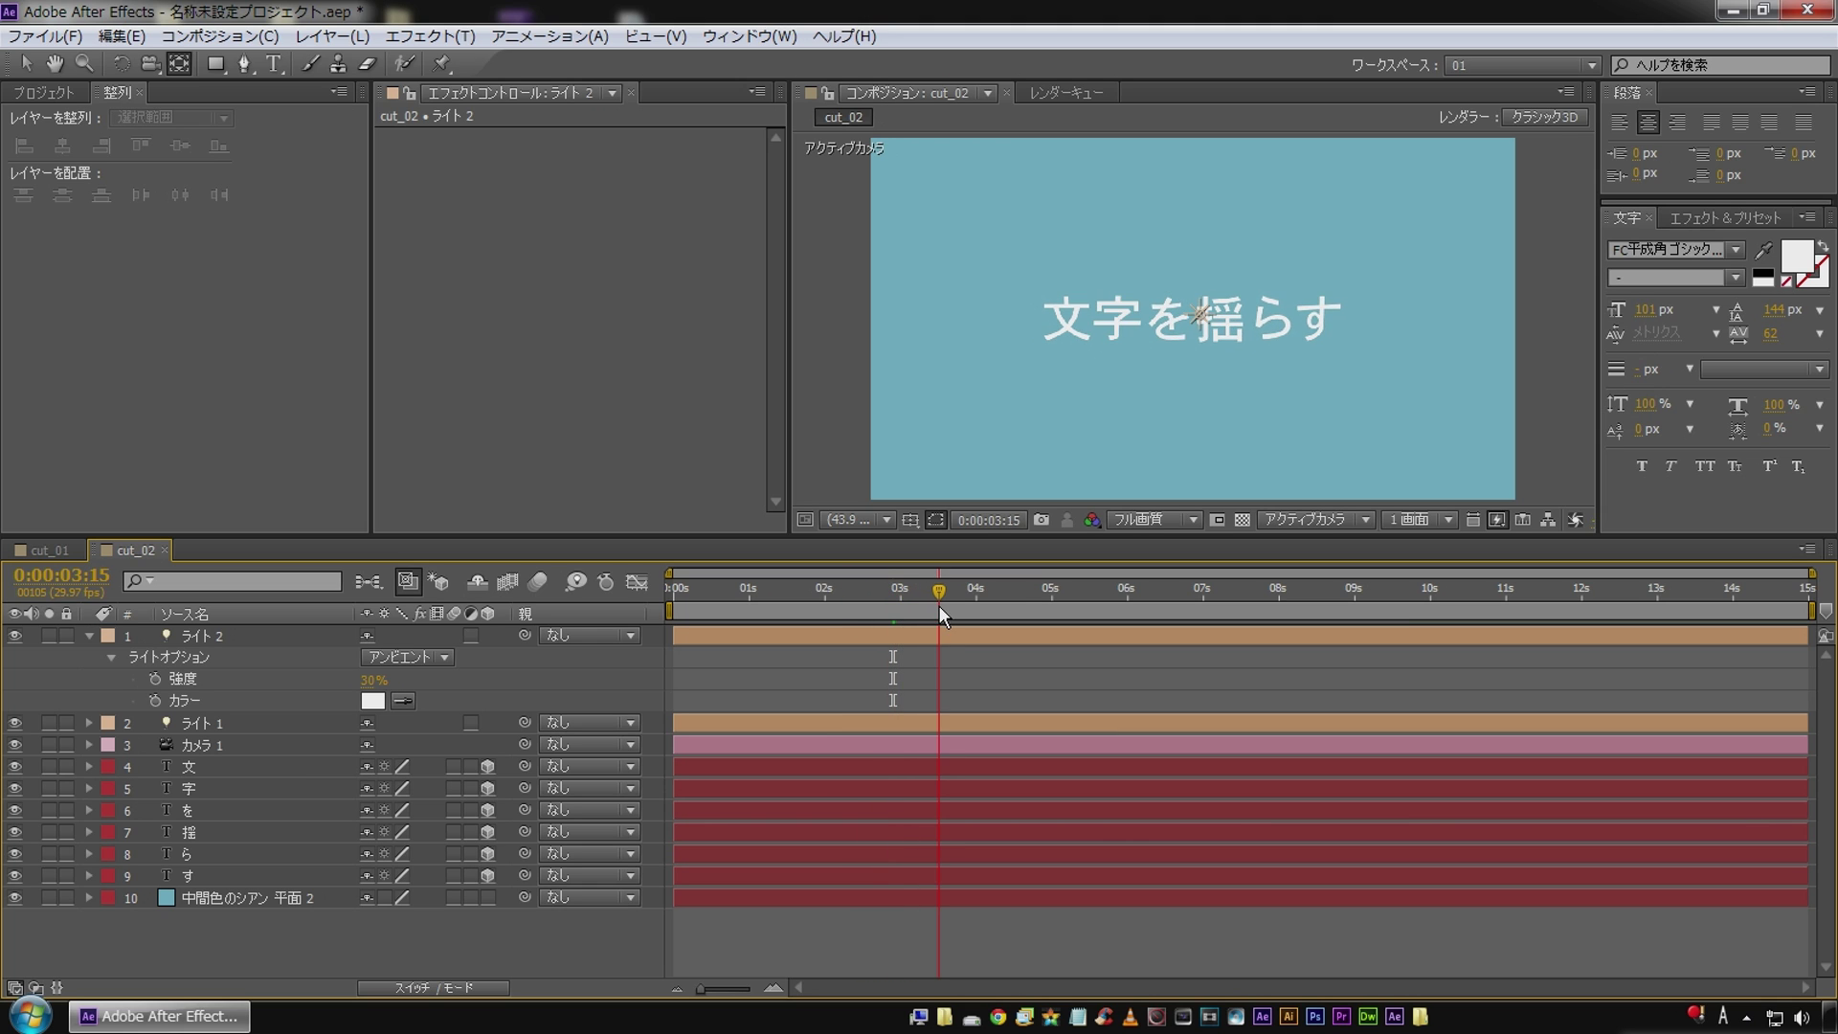
left_click(14, 634)
left_click(895, 592)
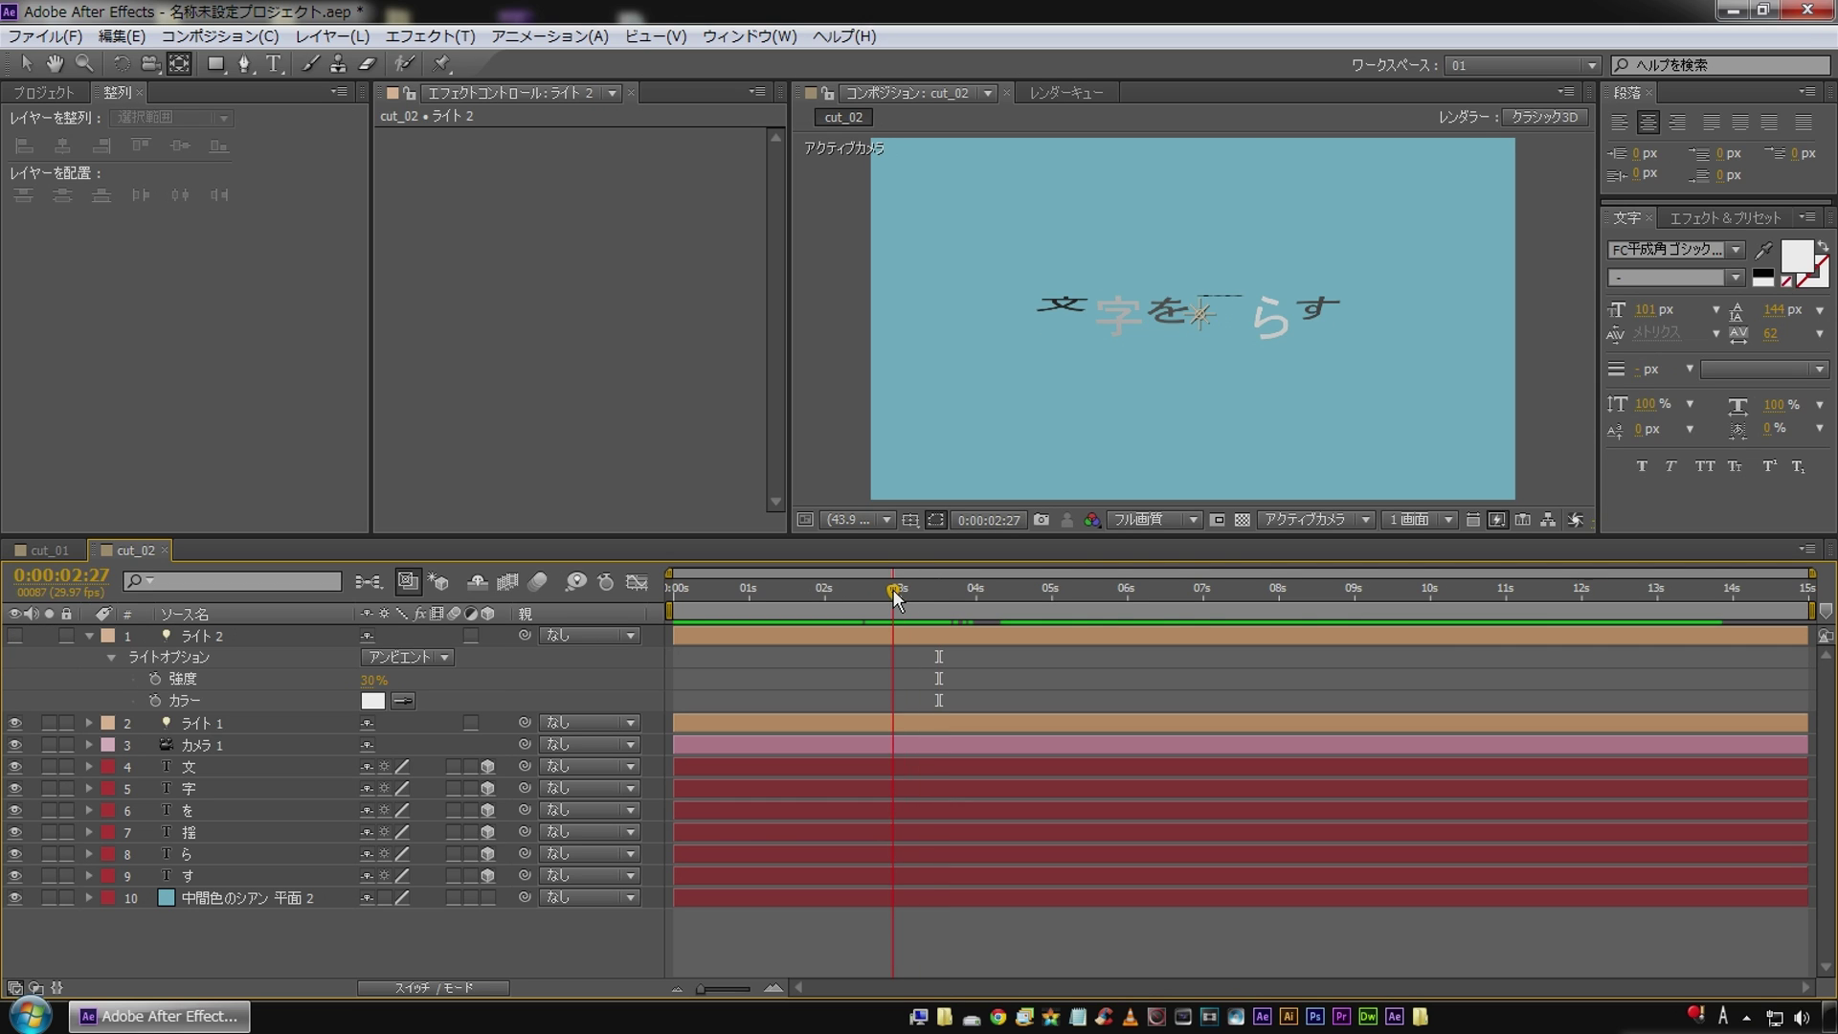
left_click(215, 637)
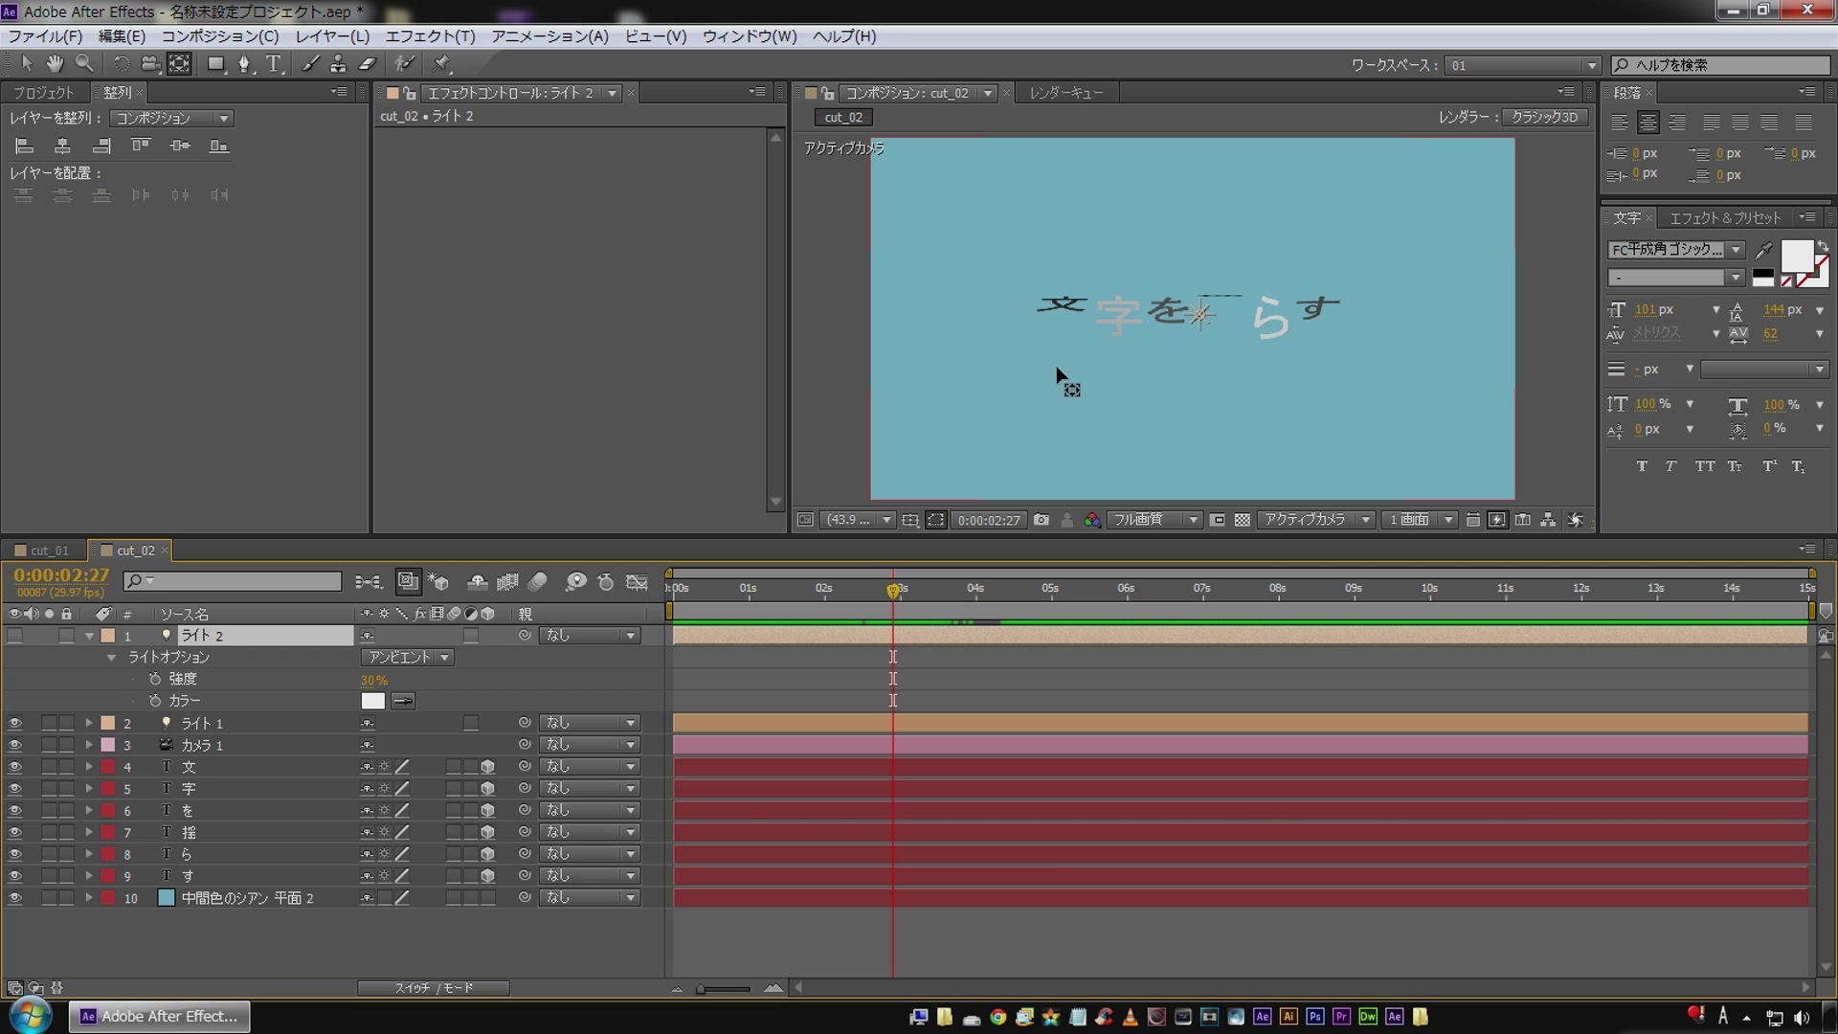
left_click(17, 634)
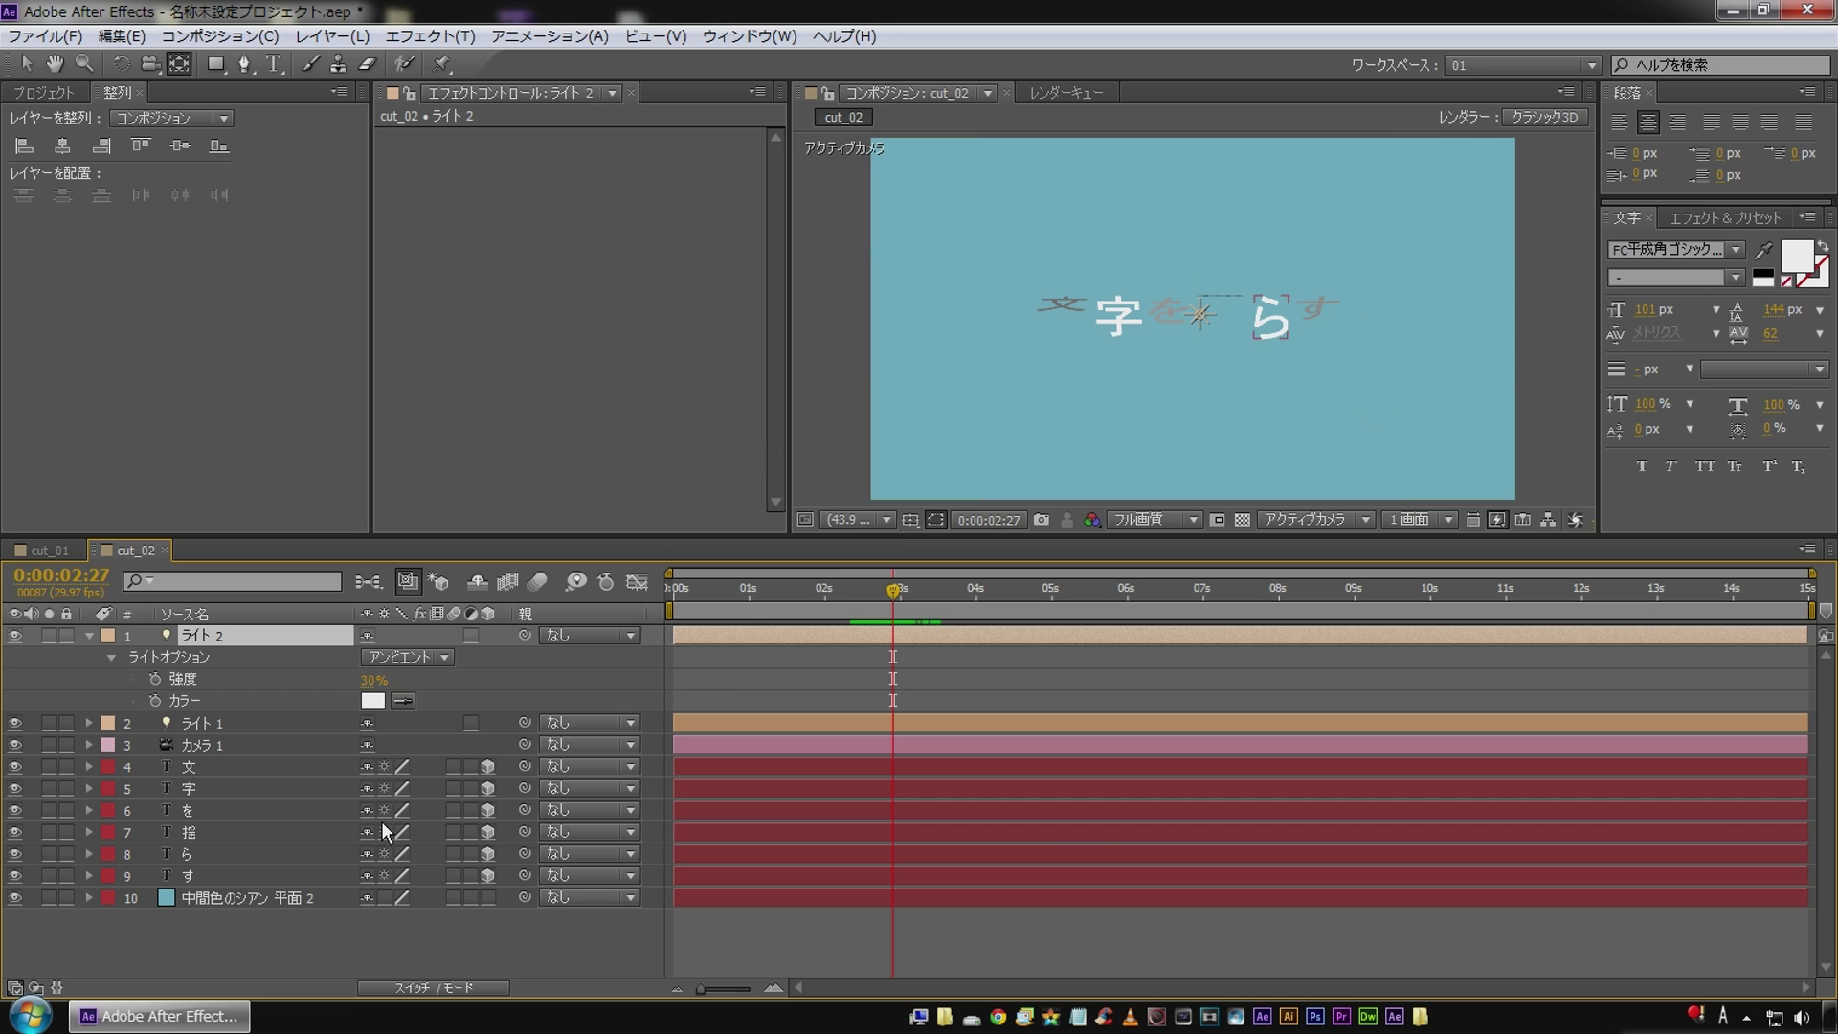
left_click(842, 601)
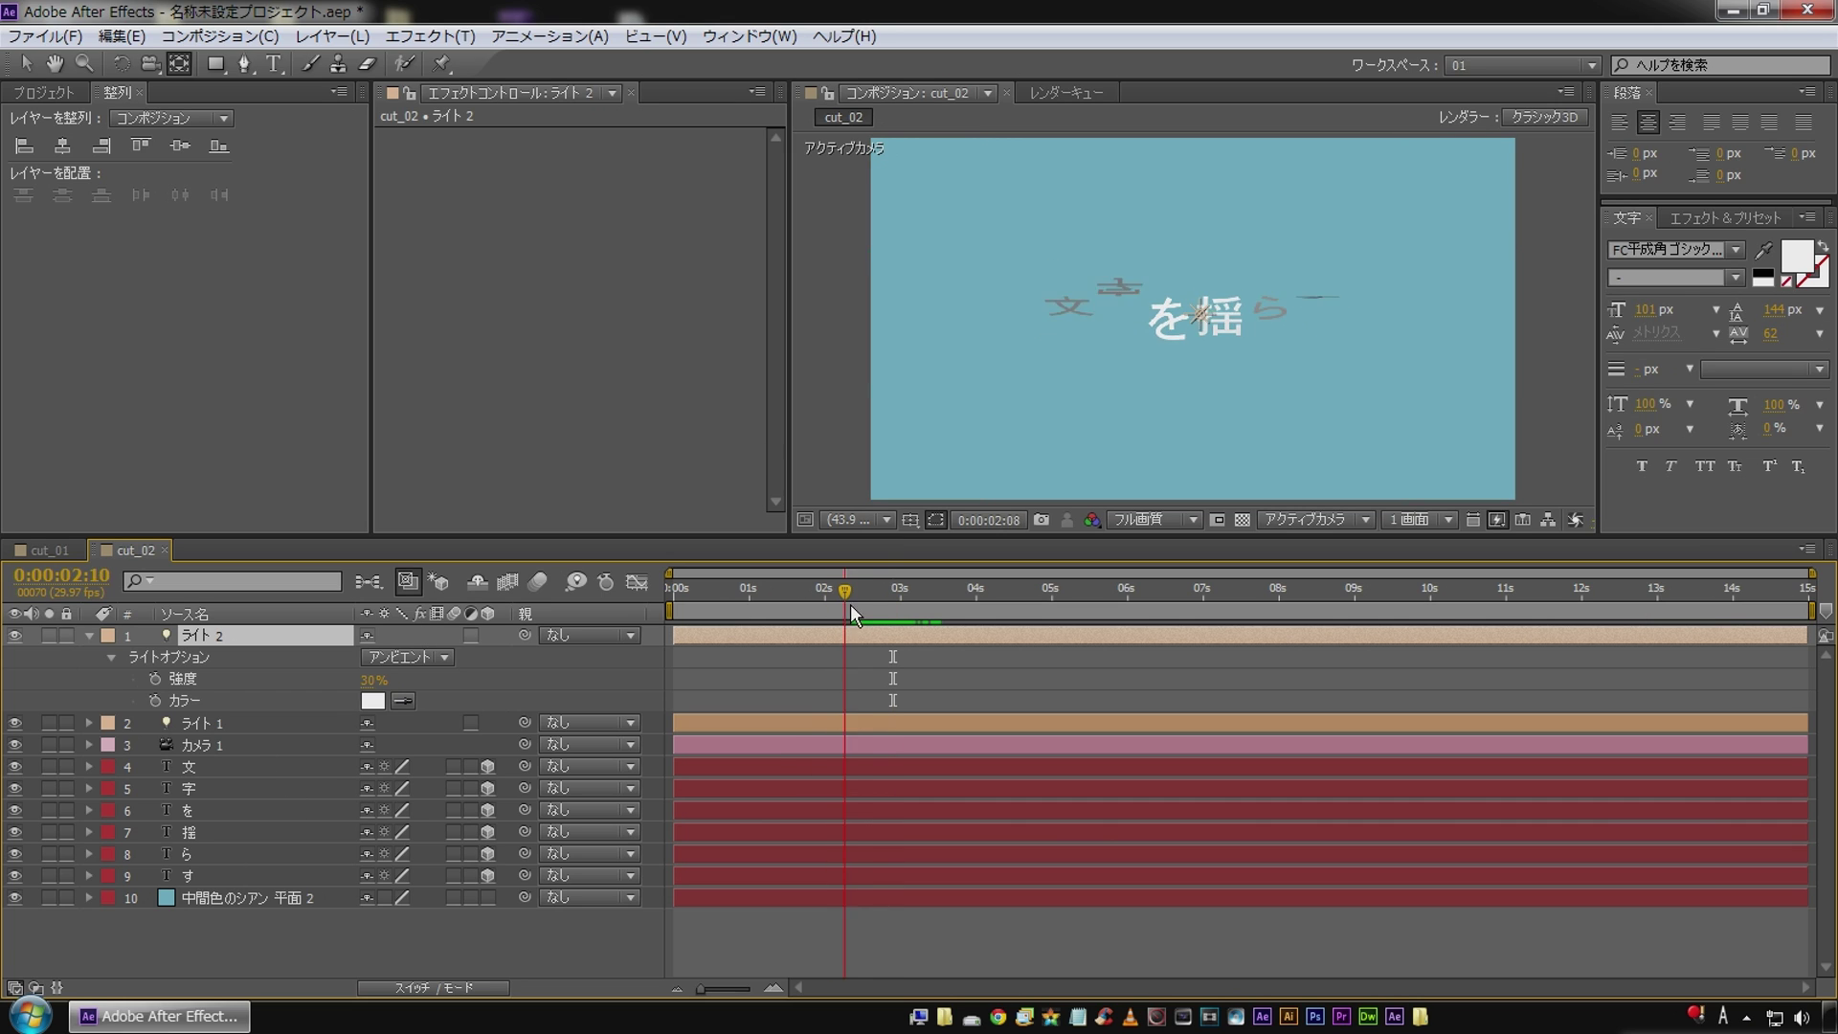
left_click_drag(850, 606, 917, 606)
Collapse ライト 2's options and play the animation back from the start.
key("Home")
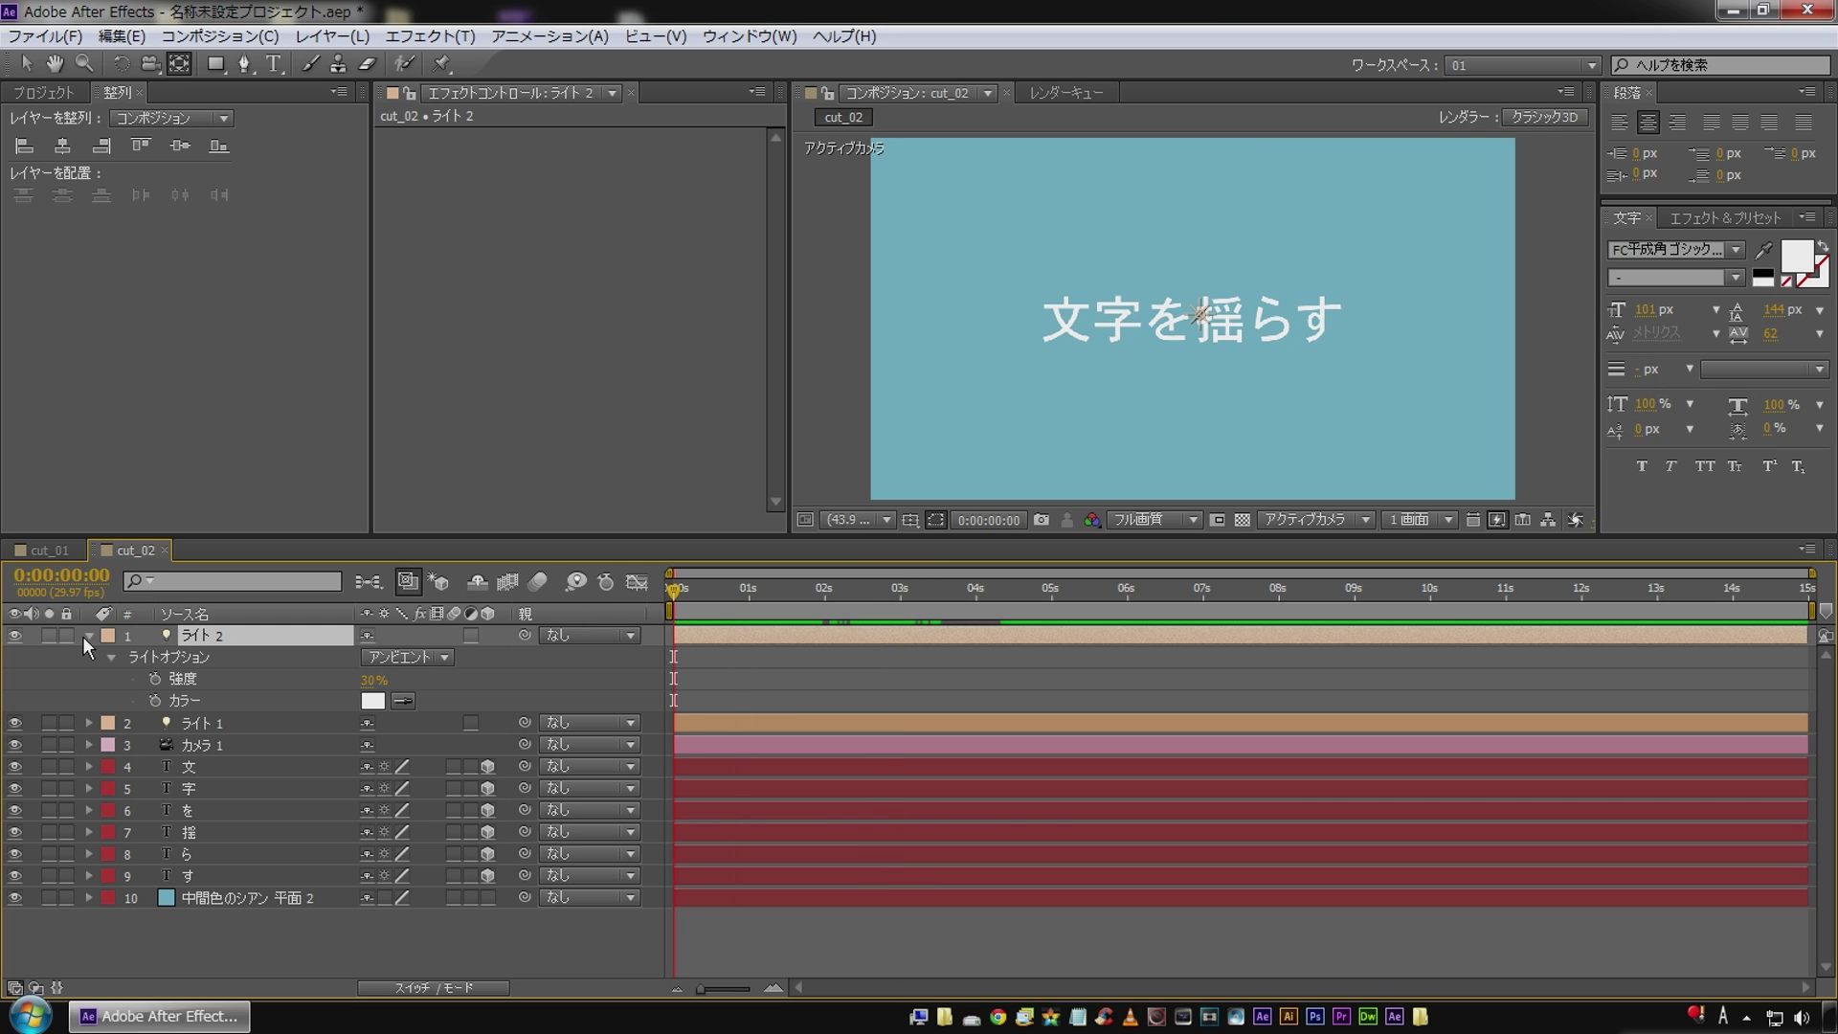
left_click(85, 636)
left_click(182, 920)
key("space")
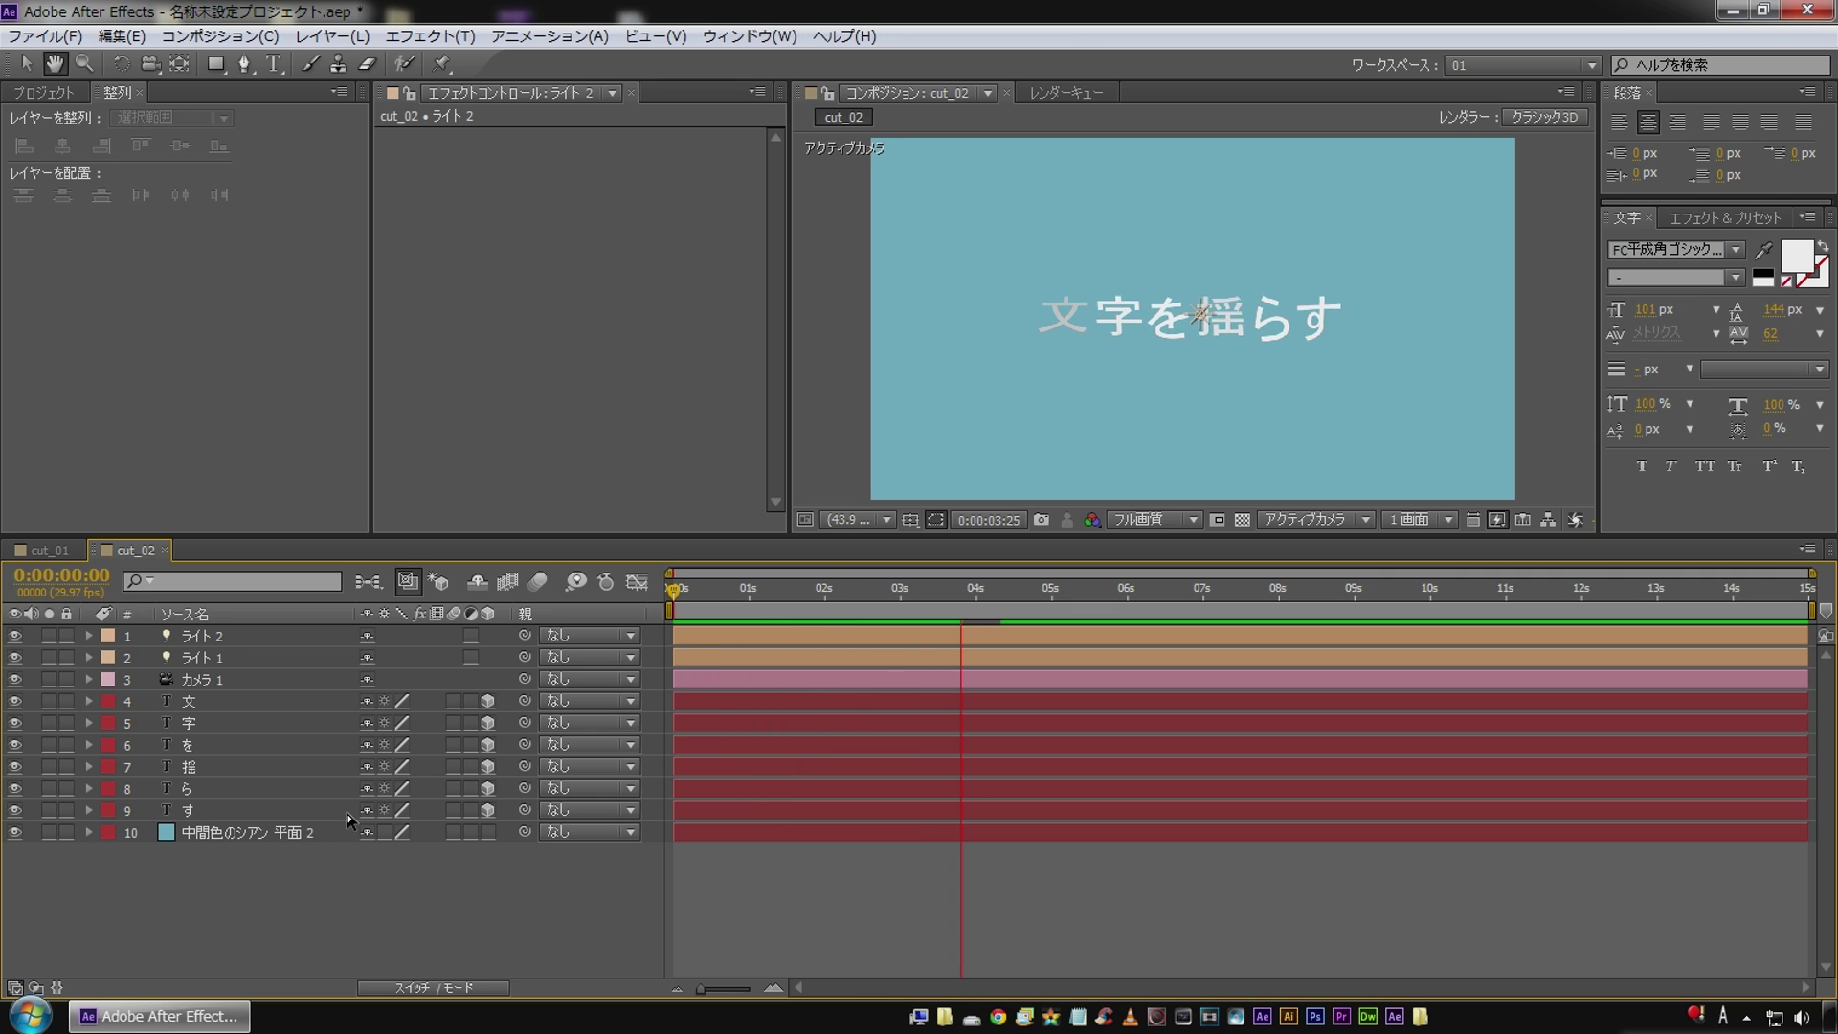
key("space")
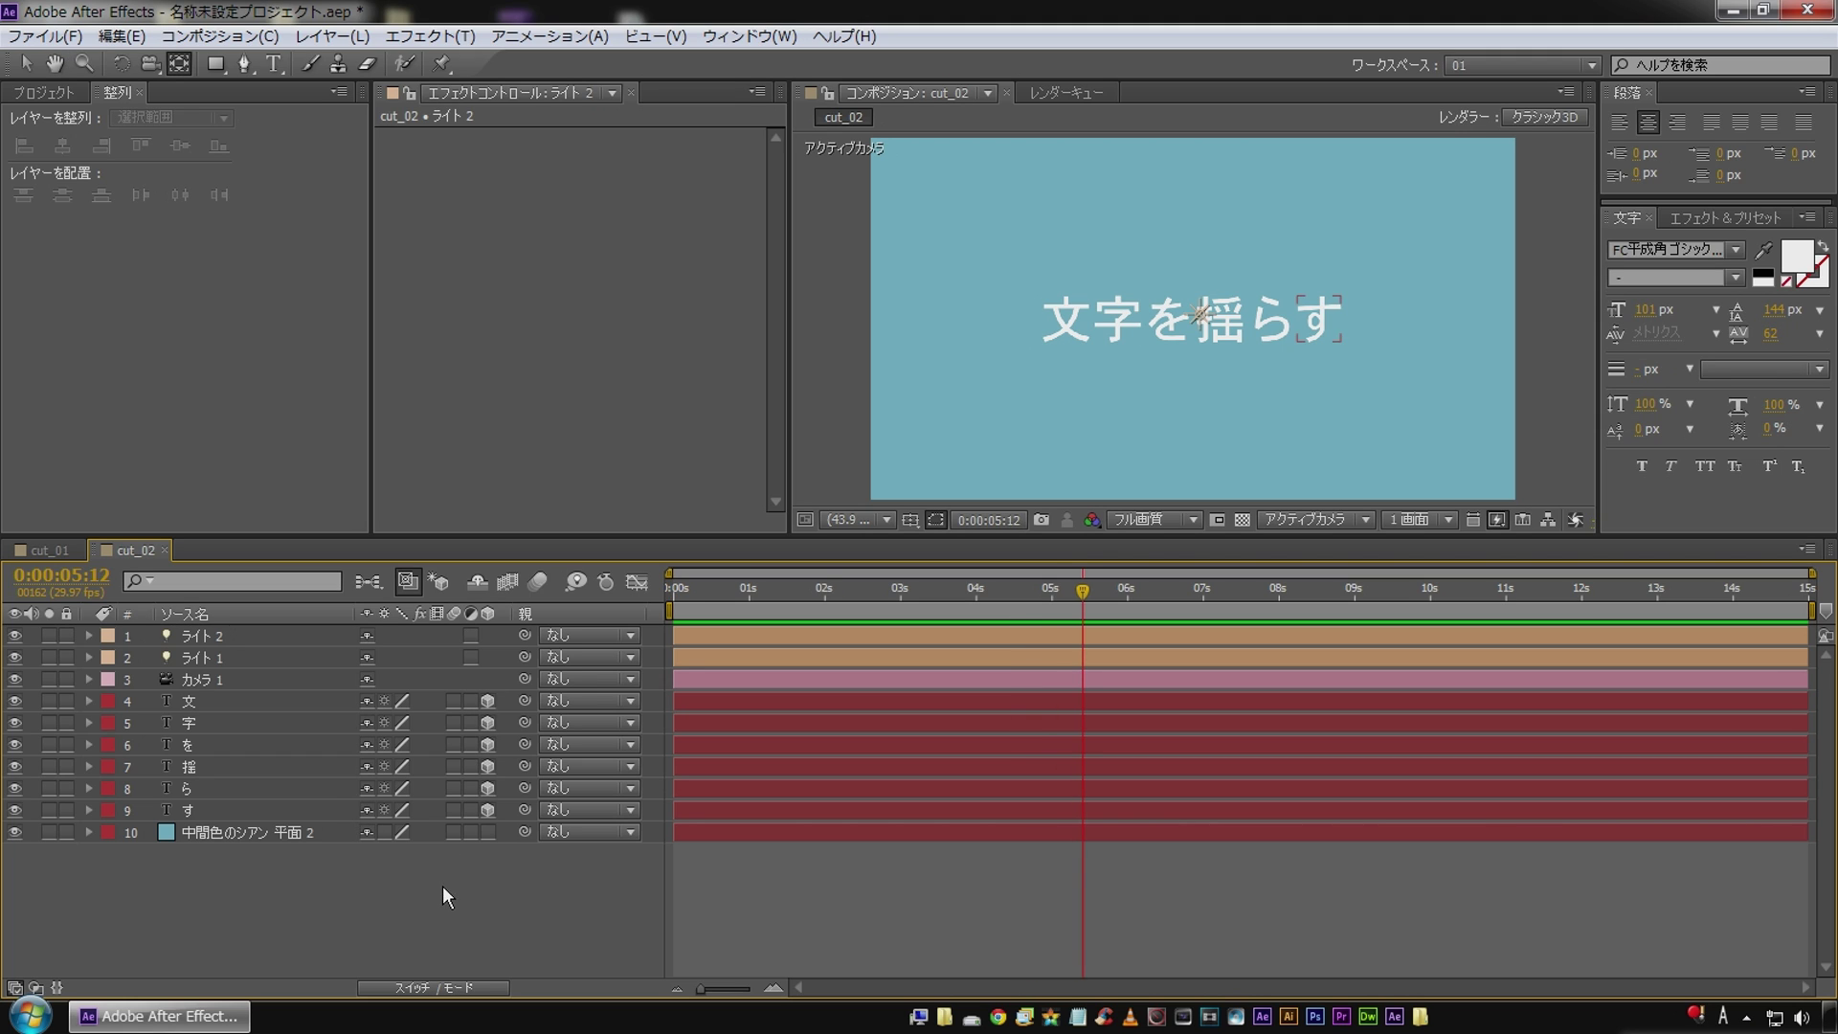
key("Home")
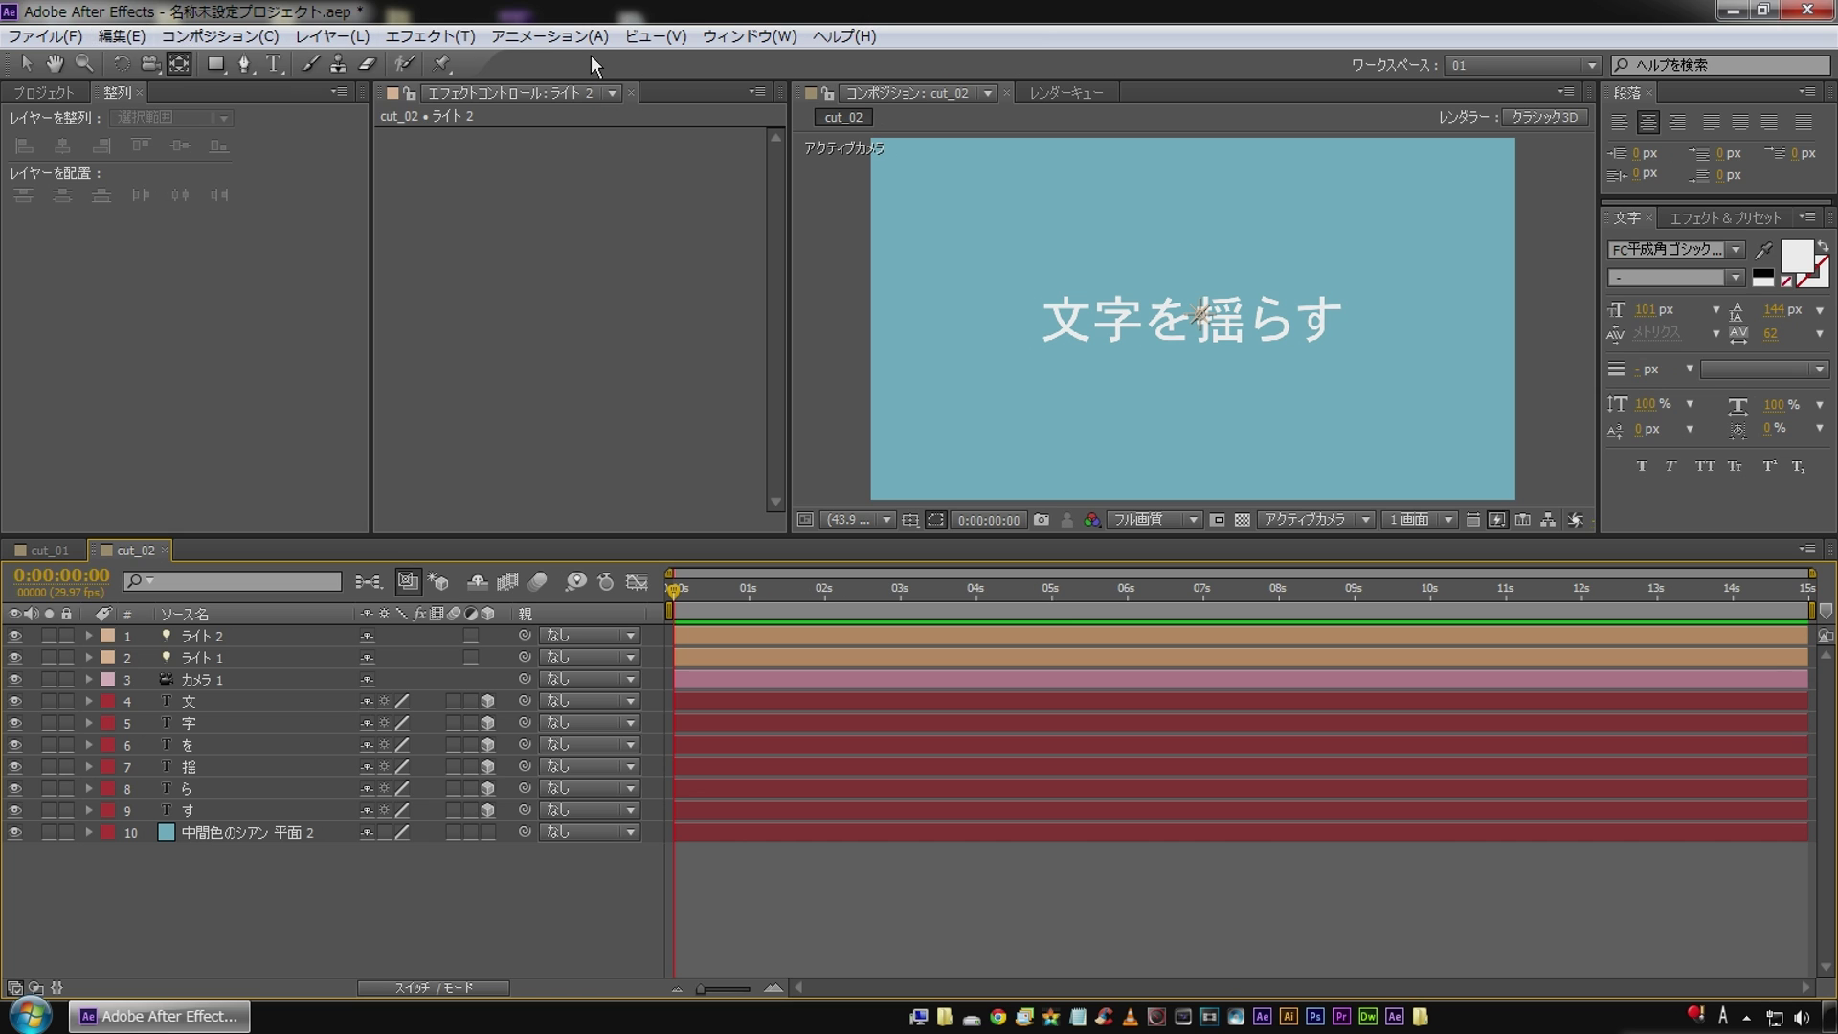
Create a new 1280×720, 15-second composition named mix_01.
left_click(219, 37)
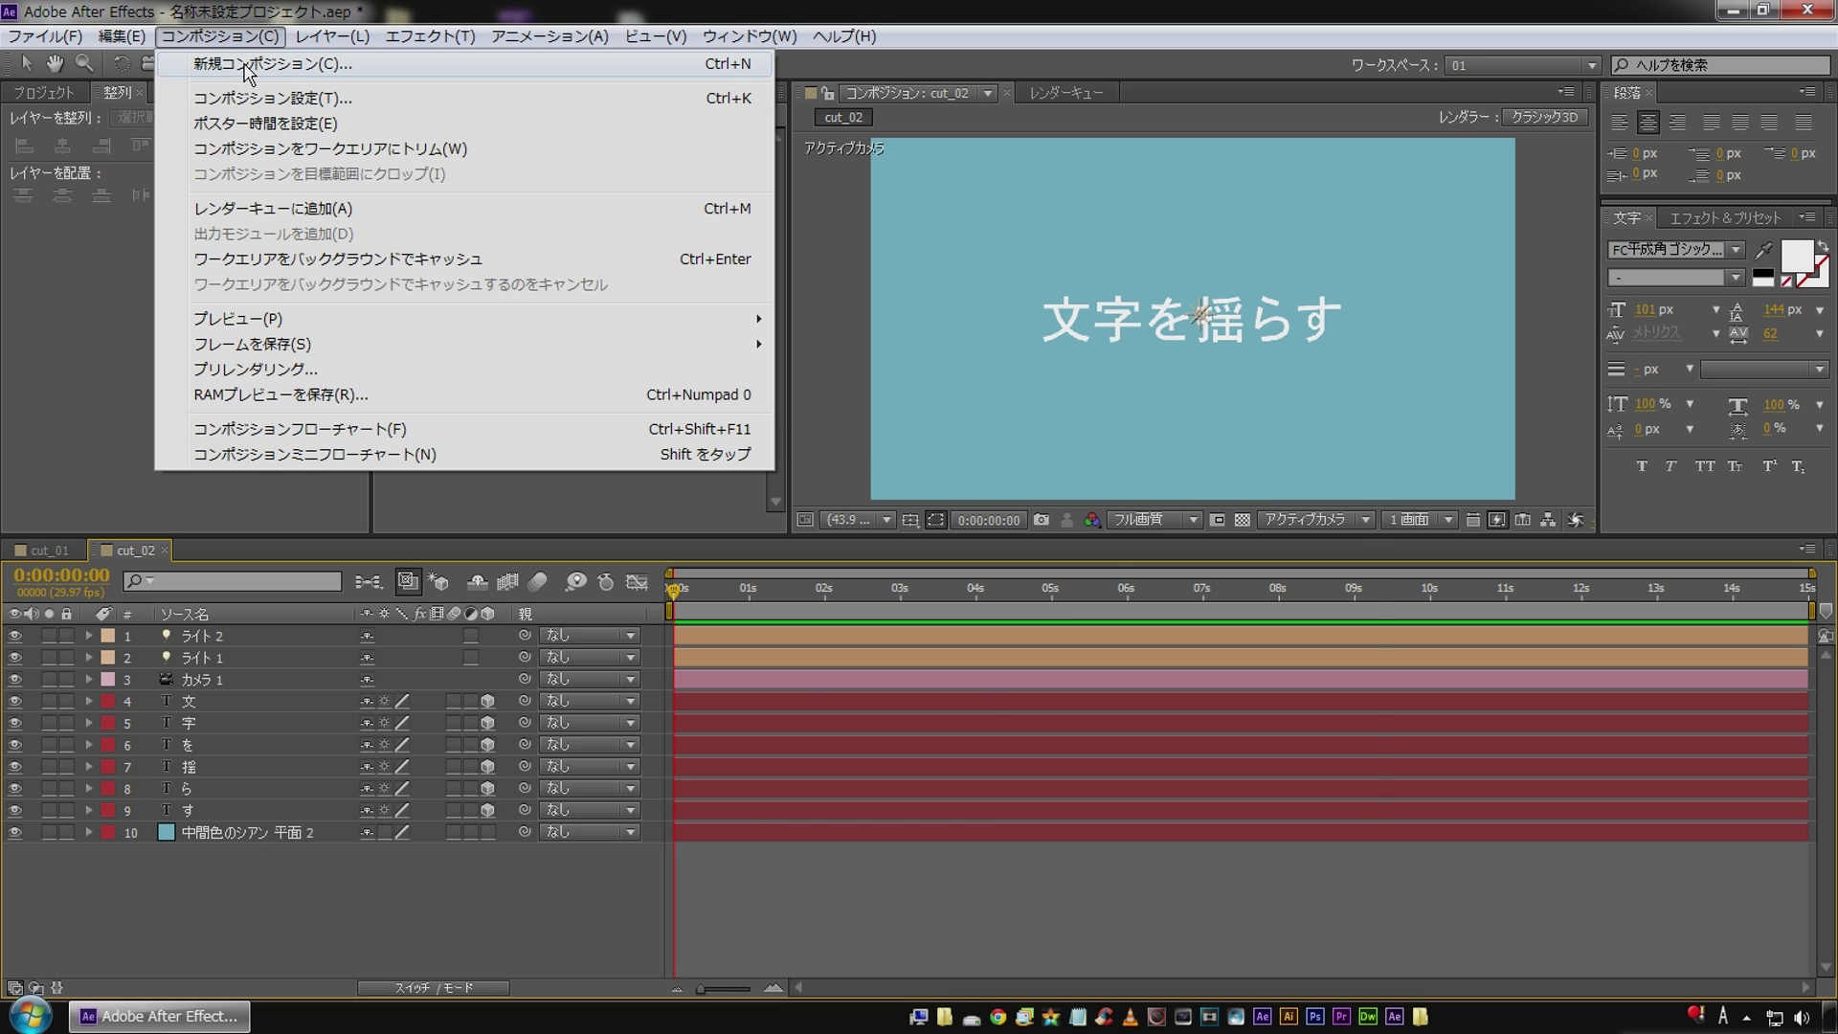
left_click(245, 64)
type("mix_01")
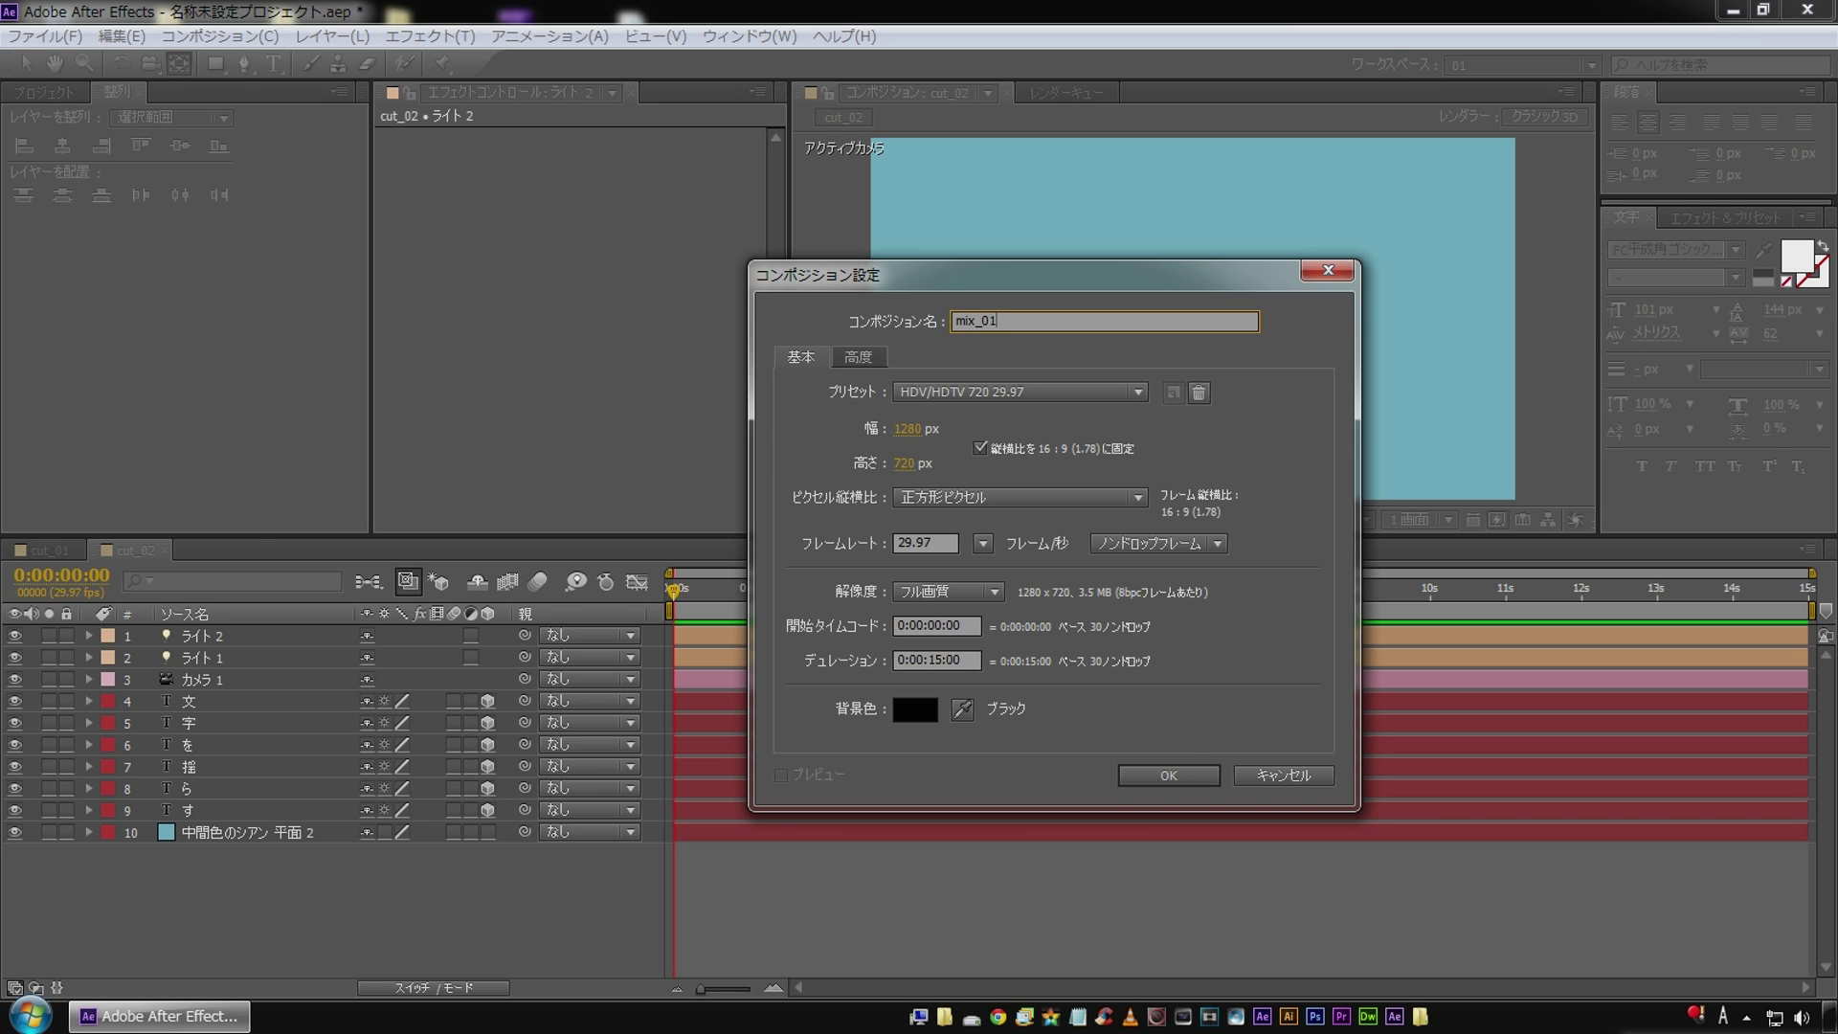
key("Return")
Drag cut_01 and cut_02 from the Project panel into mix_01 as layers.
left_click(44, 93)
left_click(26, 63)
left_click(61, 297)
left_click(63, 318, "shift")
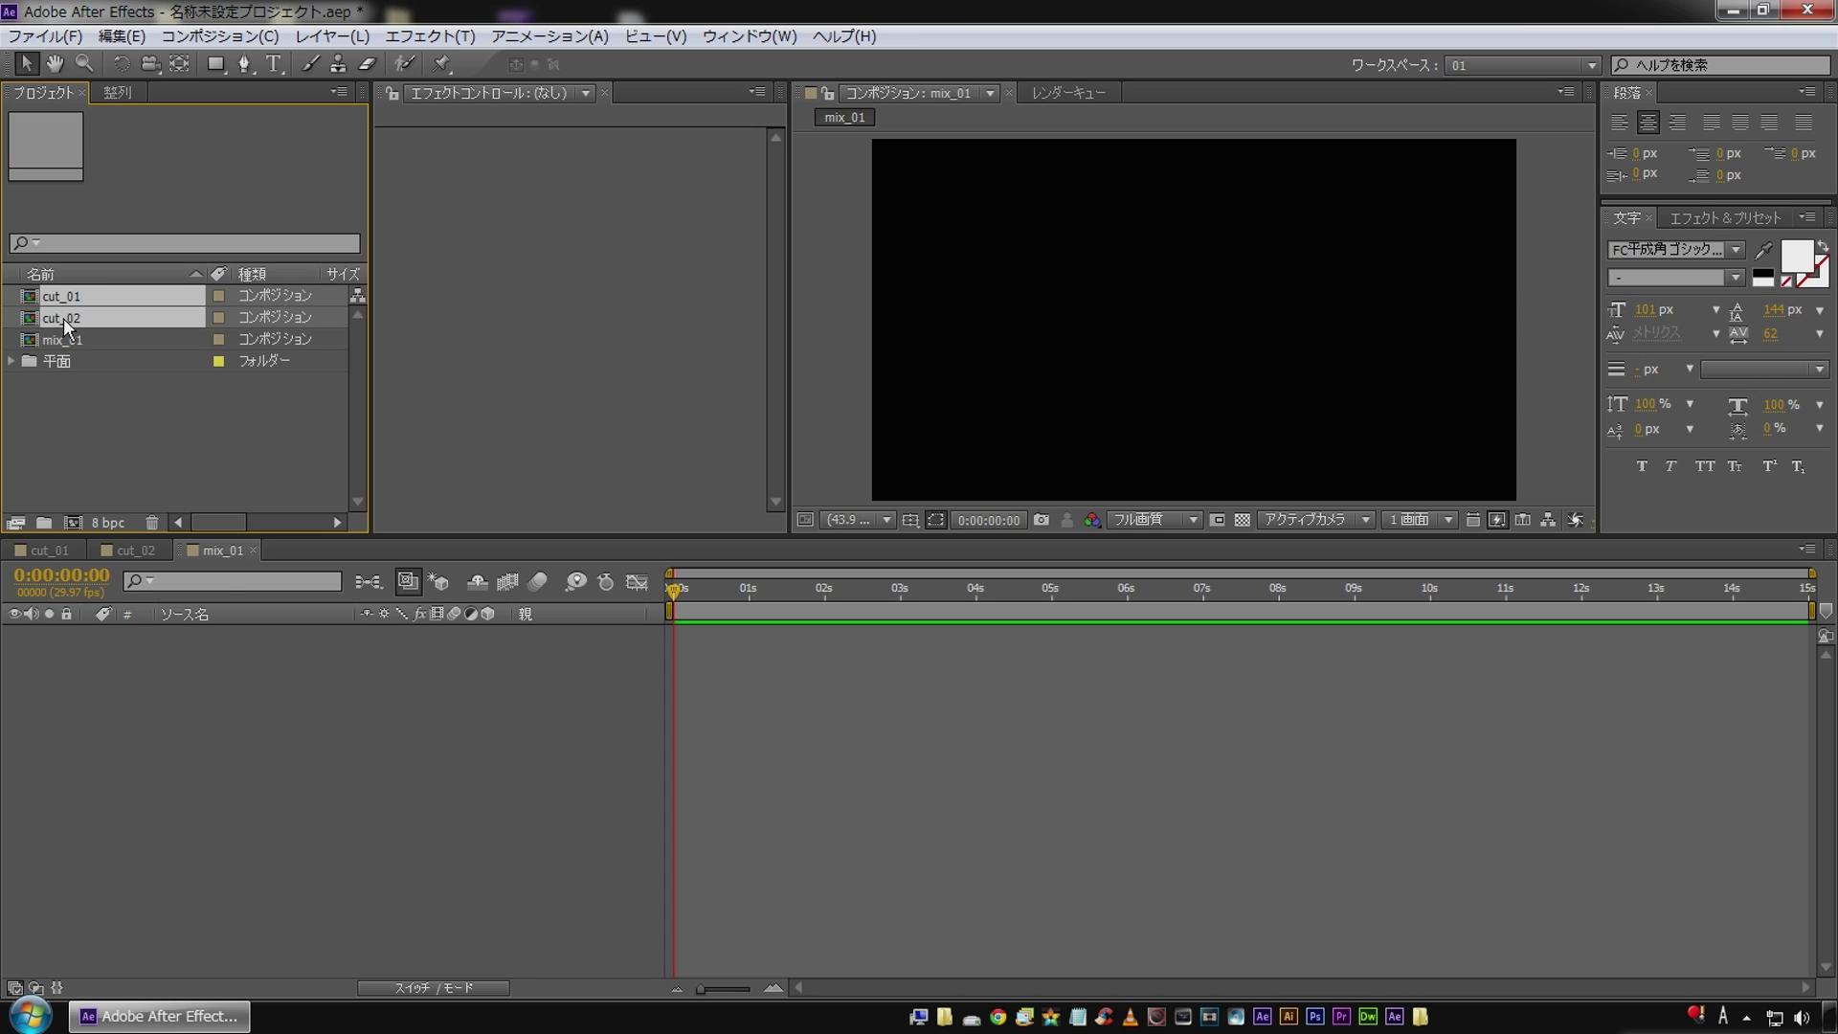
left_click_drag(63, 318, 231, 698)
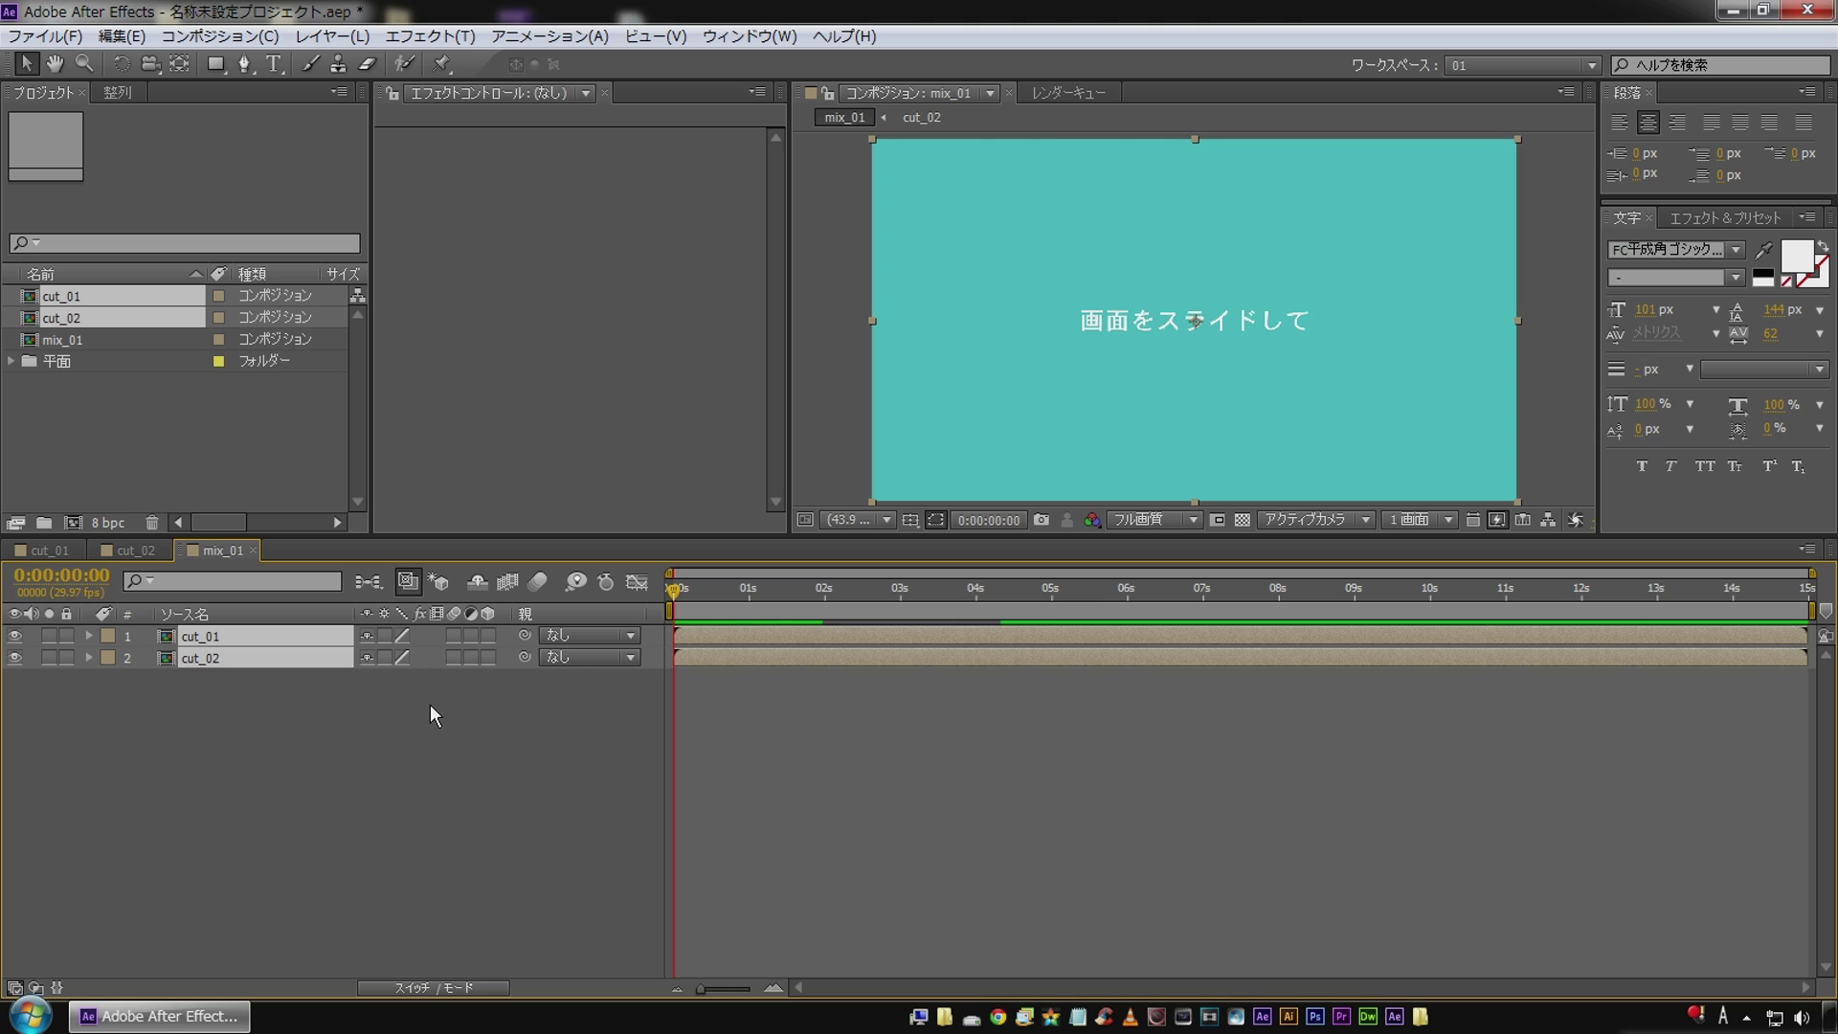
left_click(387, 780)
Add a null object ヌル 1 to mix_01 and parent cut_01 to it.
right_click(318, 739)
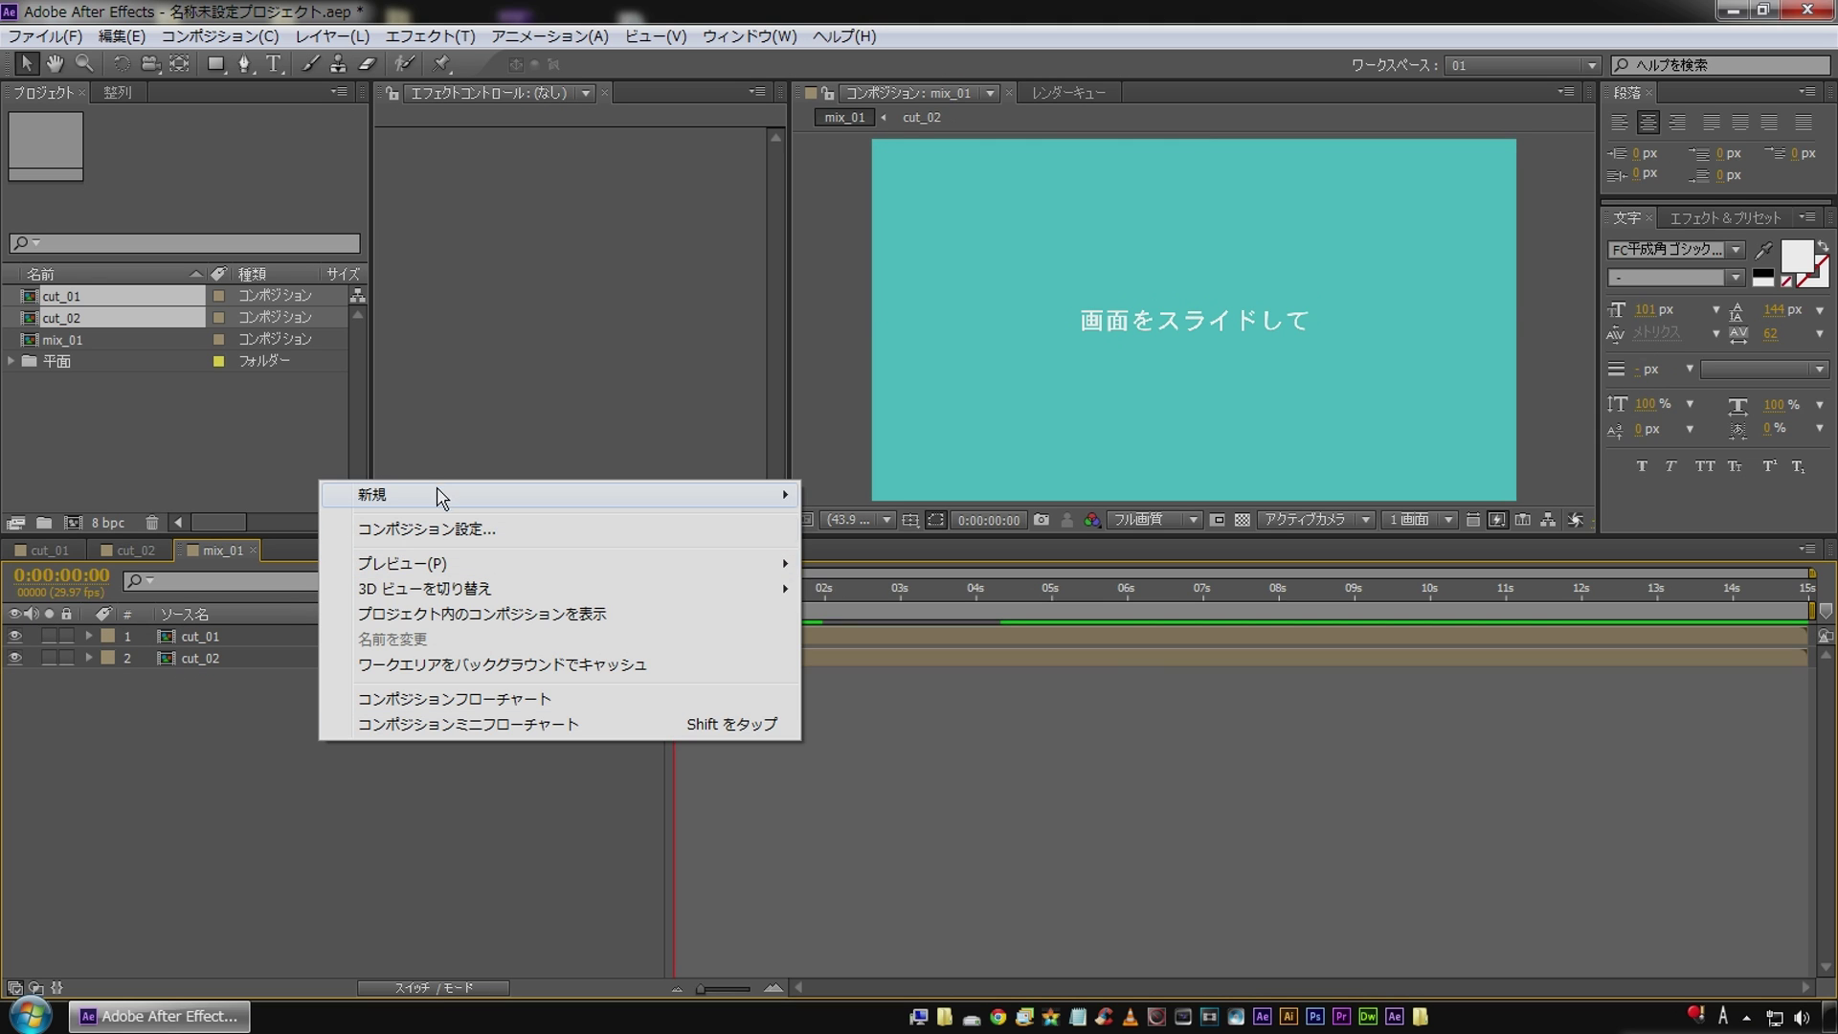
mouse_move(441, 493)
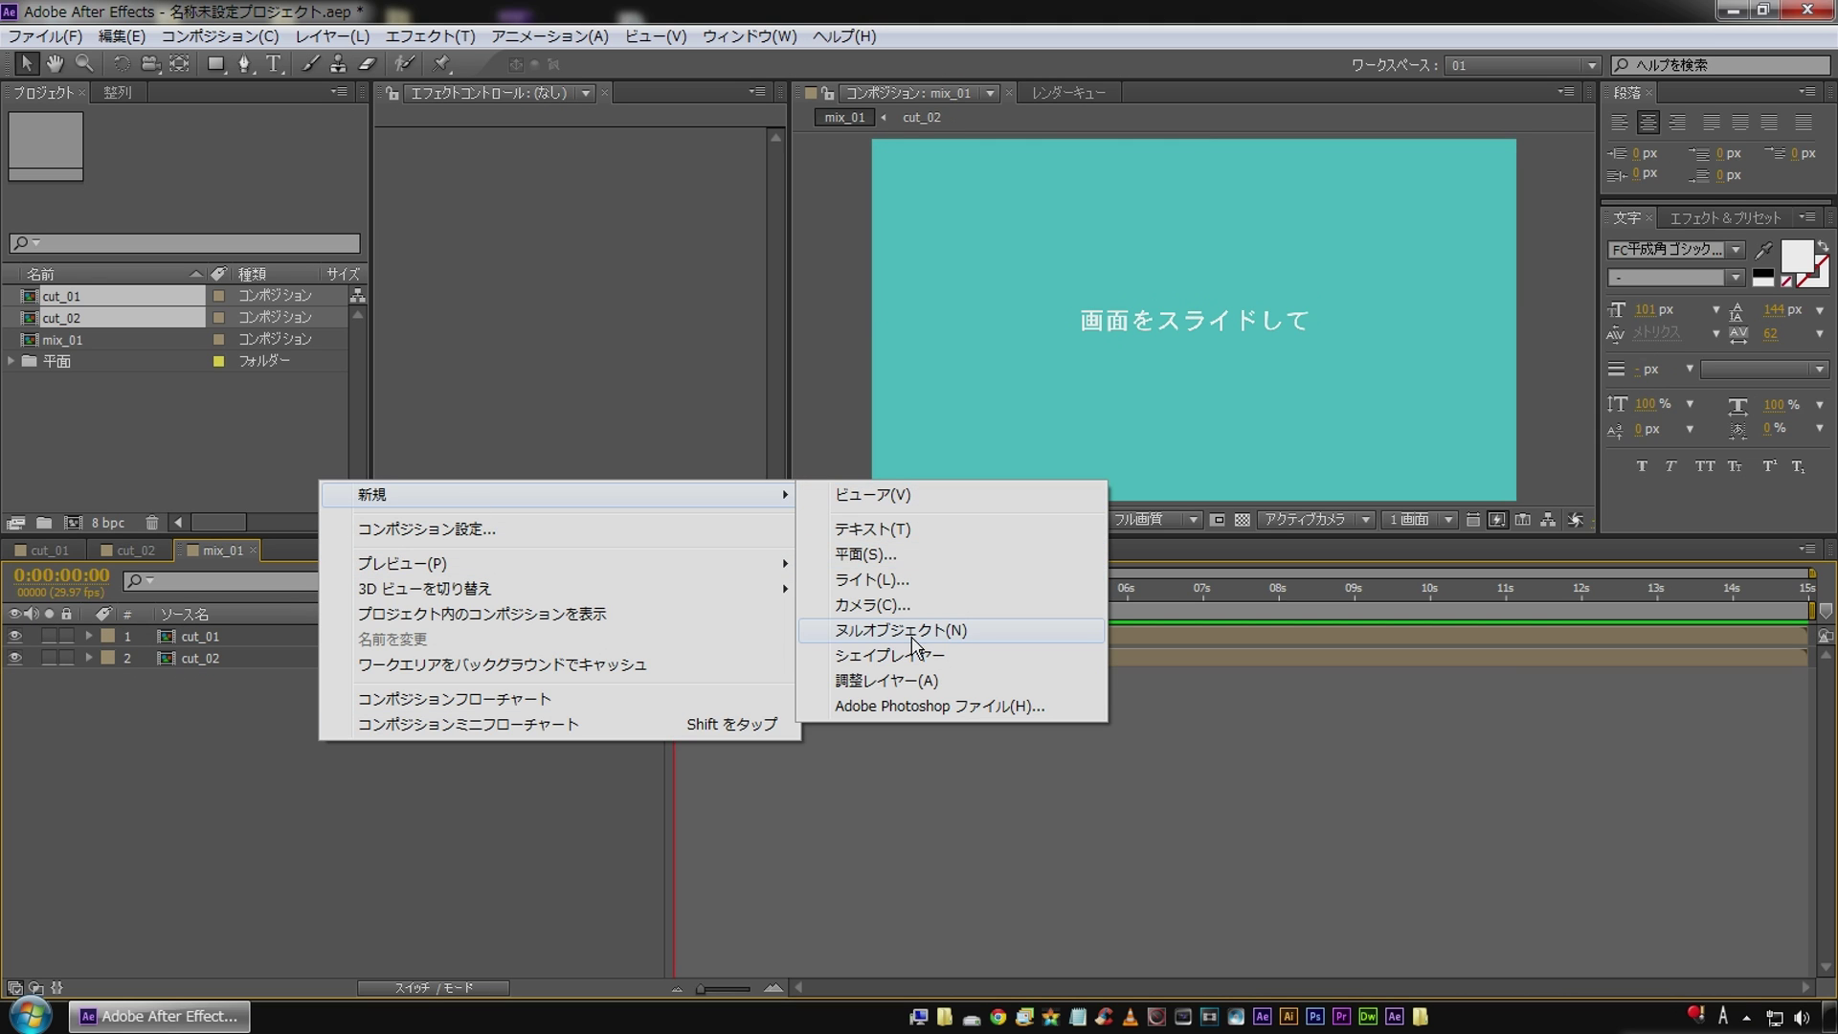
left_click(919, 630)
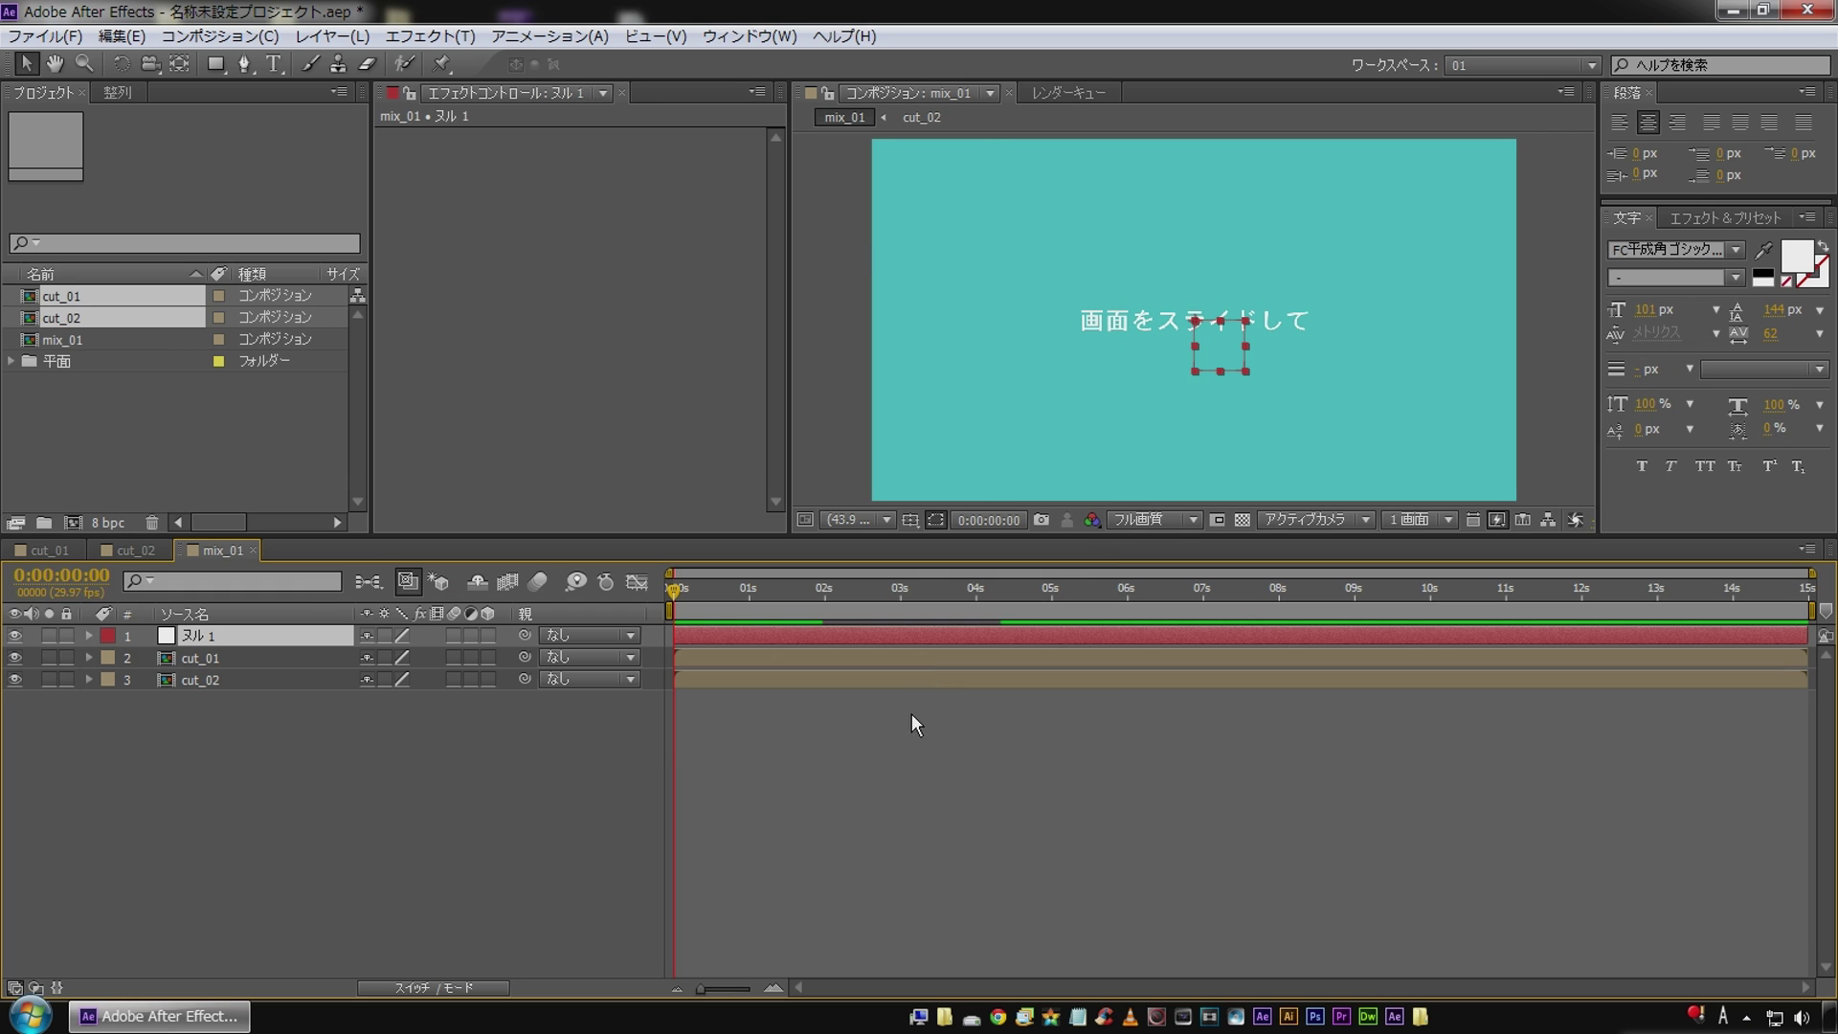
left_click(498, 661)
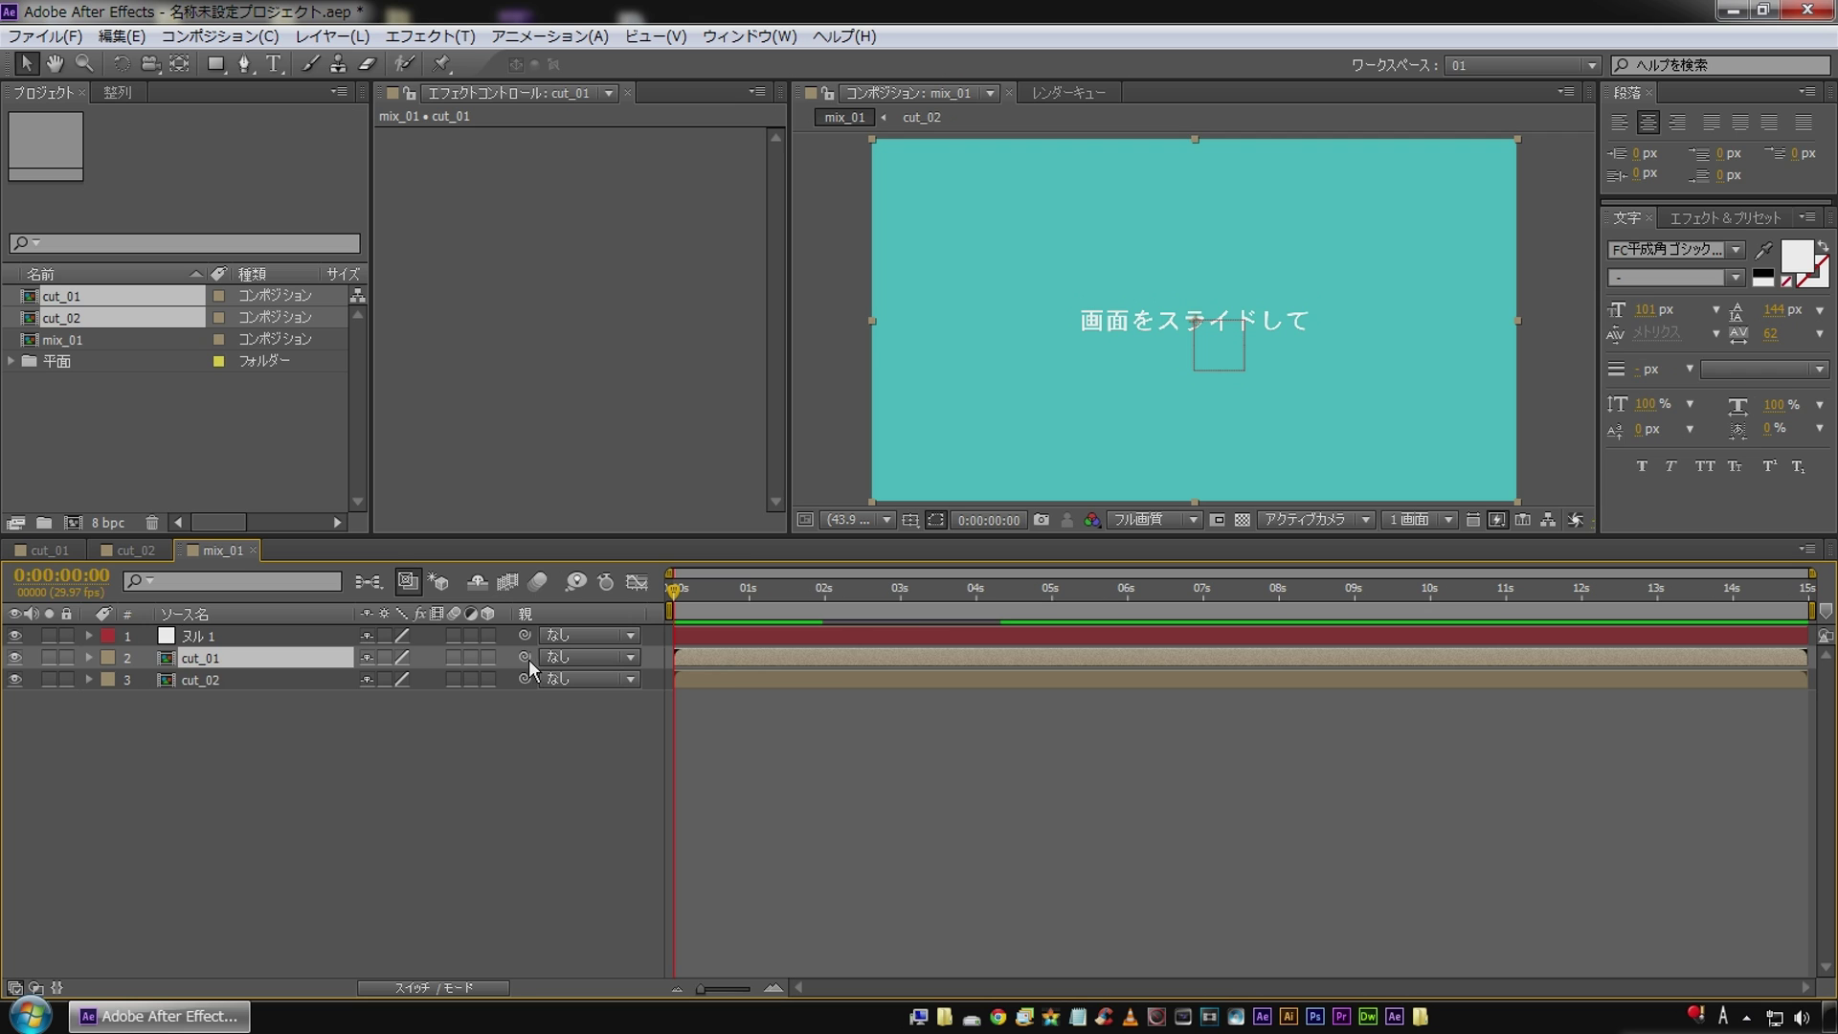
left_click_drag(526, 657, 235, 634)
left_click(184, 757)
Check mix_01's composition settings without changes, then select ヌル 1.
left_click(269, 36)
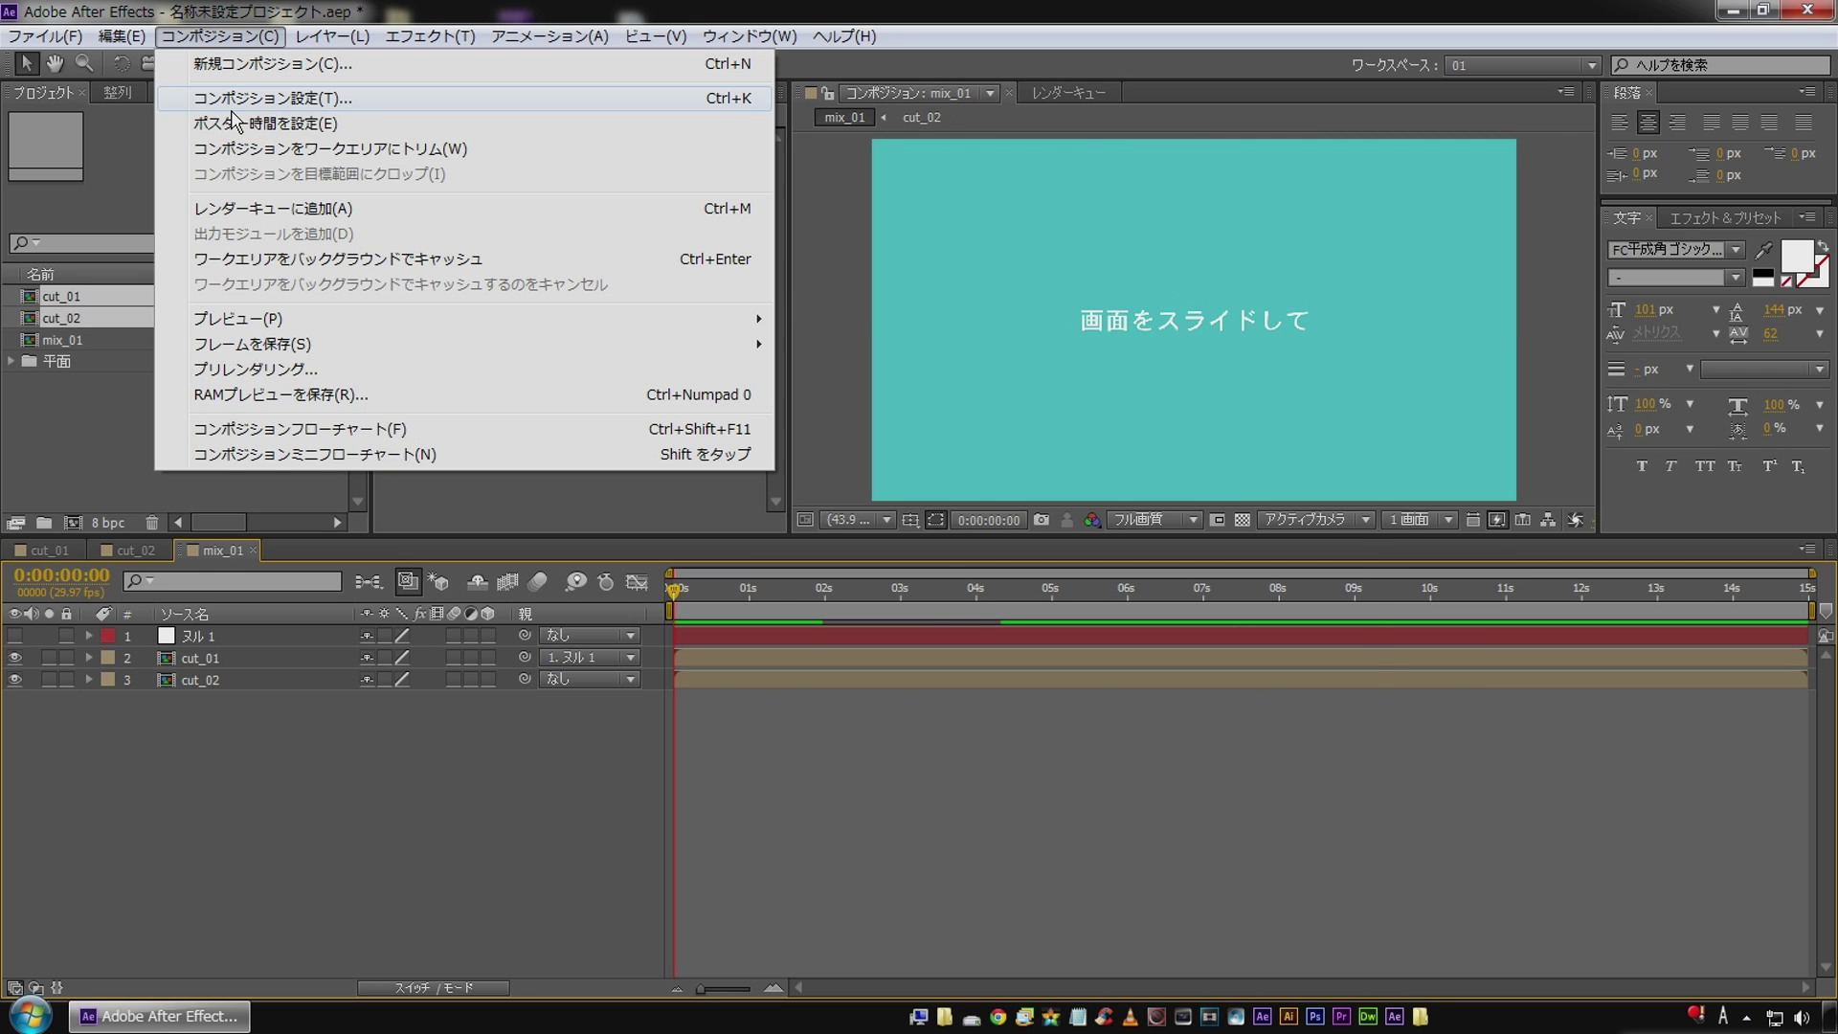
left_click(233, 105)
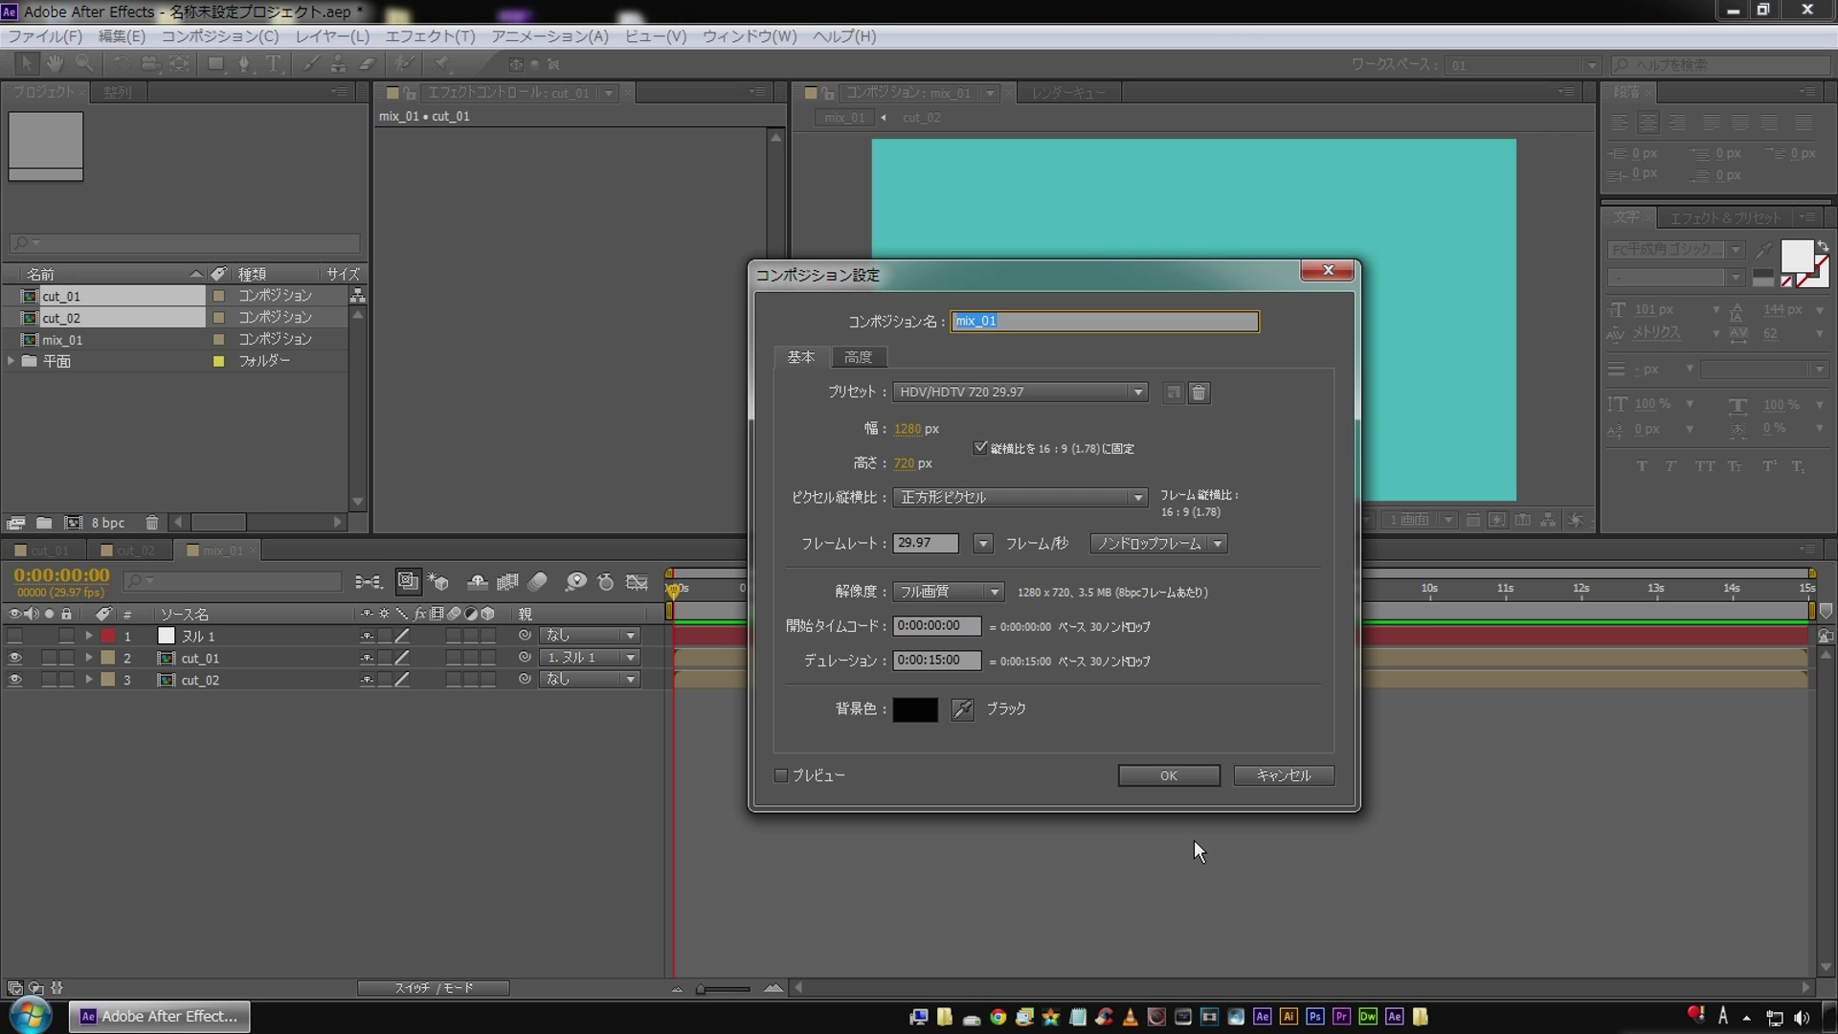
left_click(1288, 773)
left_click(231, 637)
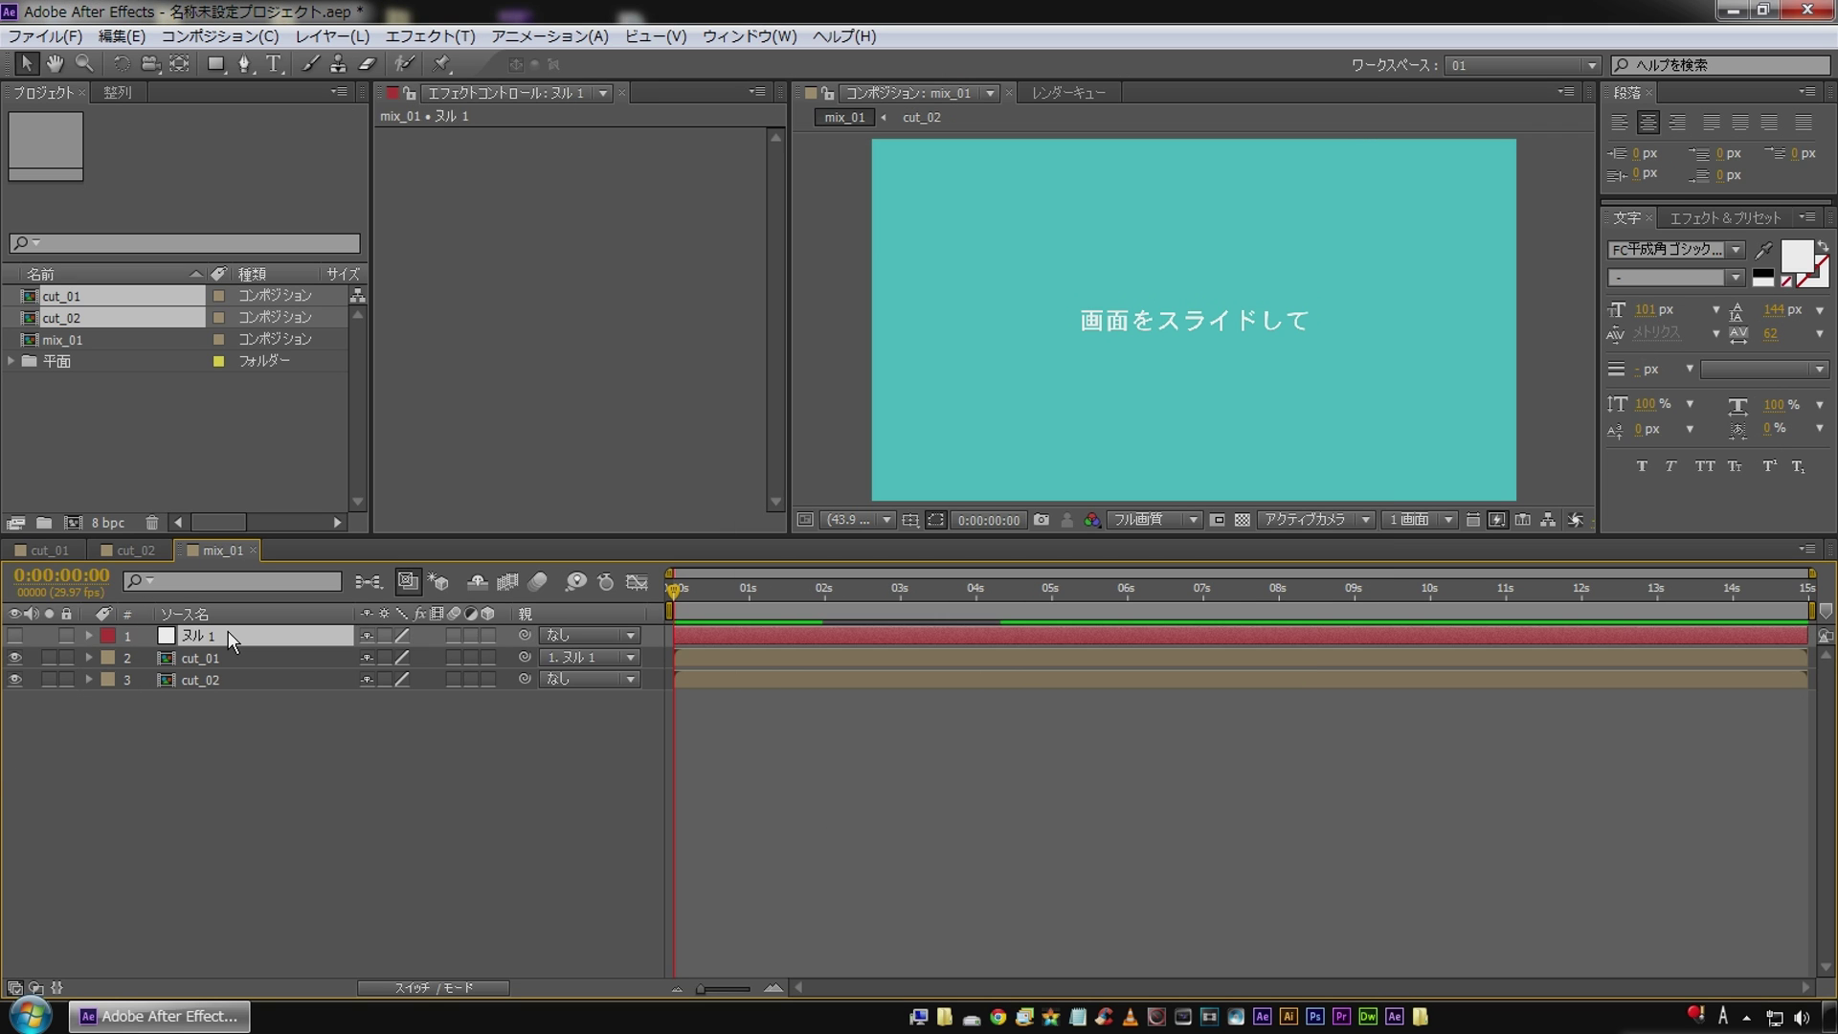
Keyframe ヌル 1's Position from 640,360 at 0 s to Y -360 at 20 frames.
key("p")
left_click(154, 658)
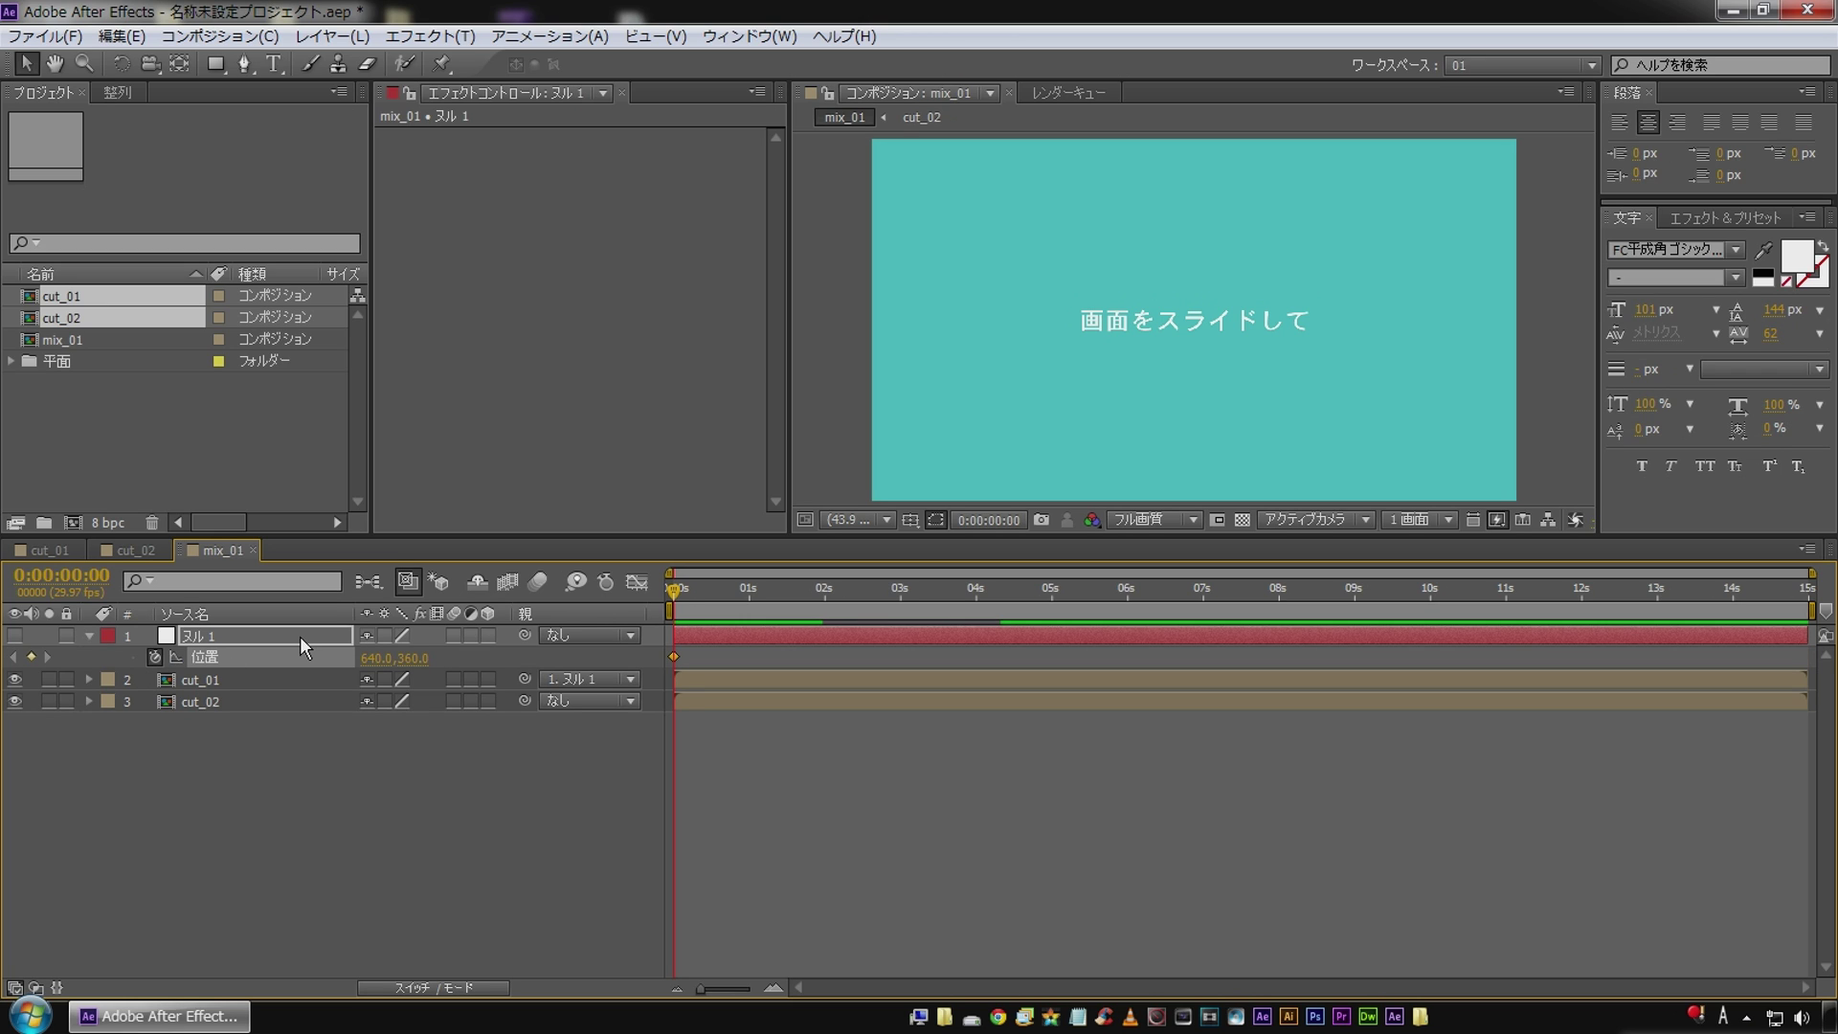
key("shift+Page_Down")
key("shift+Page_Down")
left_click(419, 659)
left_click(667, 584)
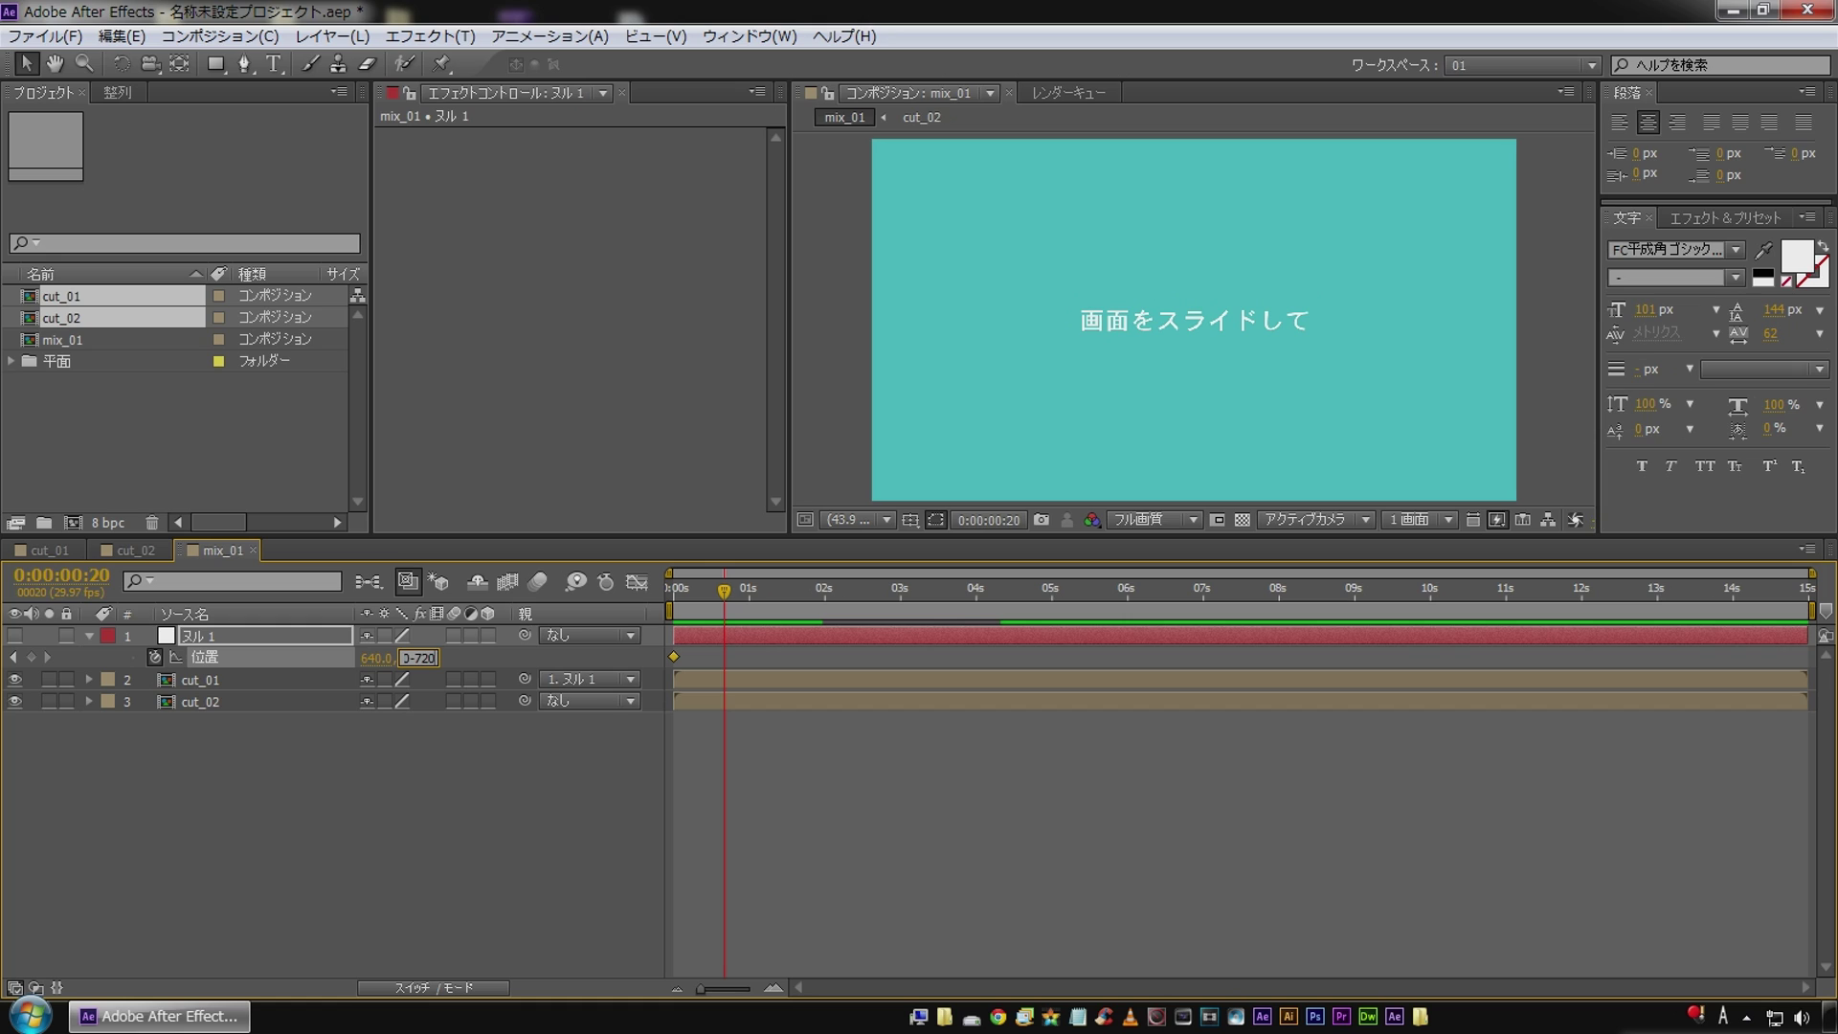
key("Return")
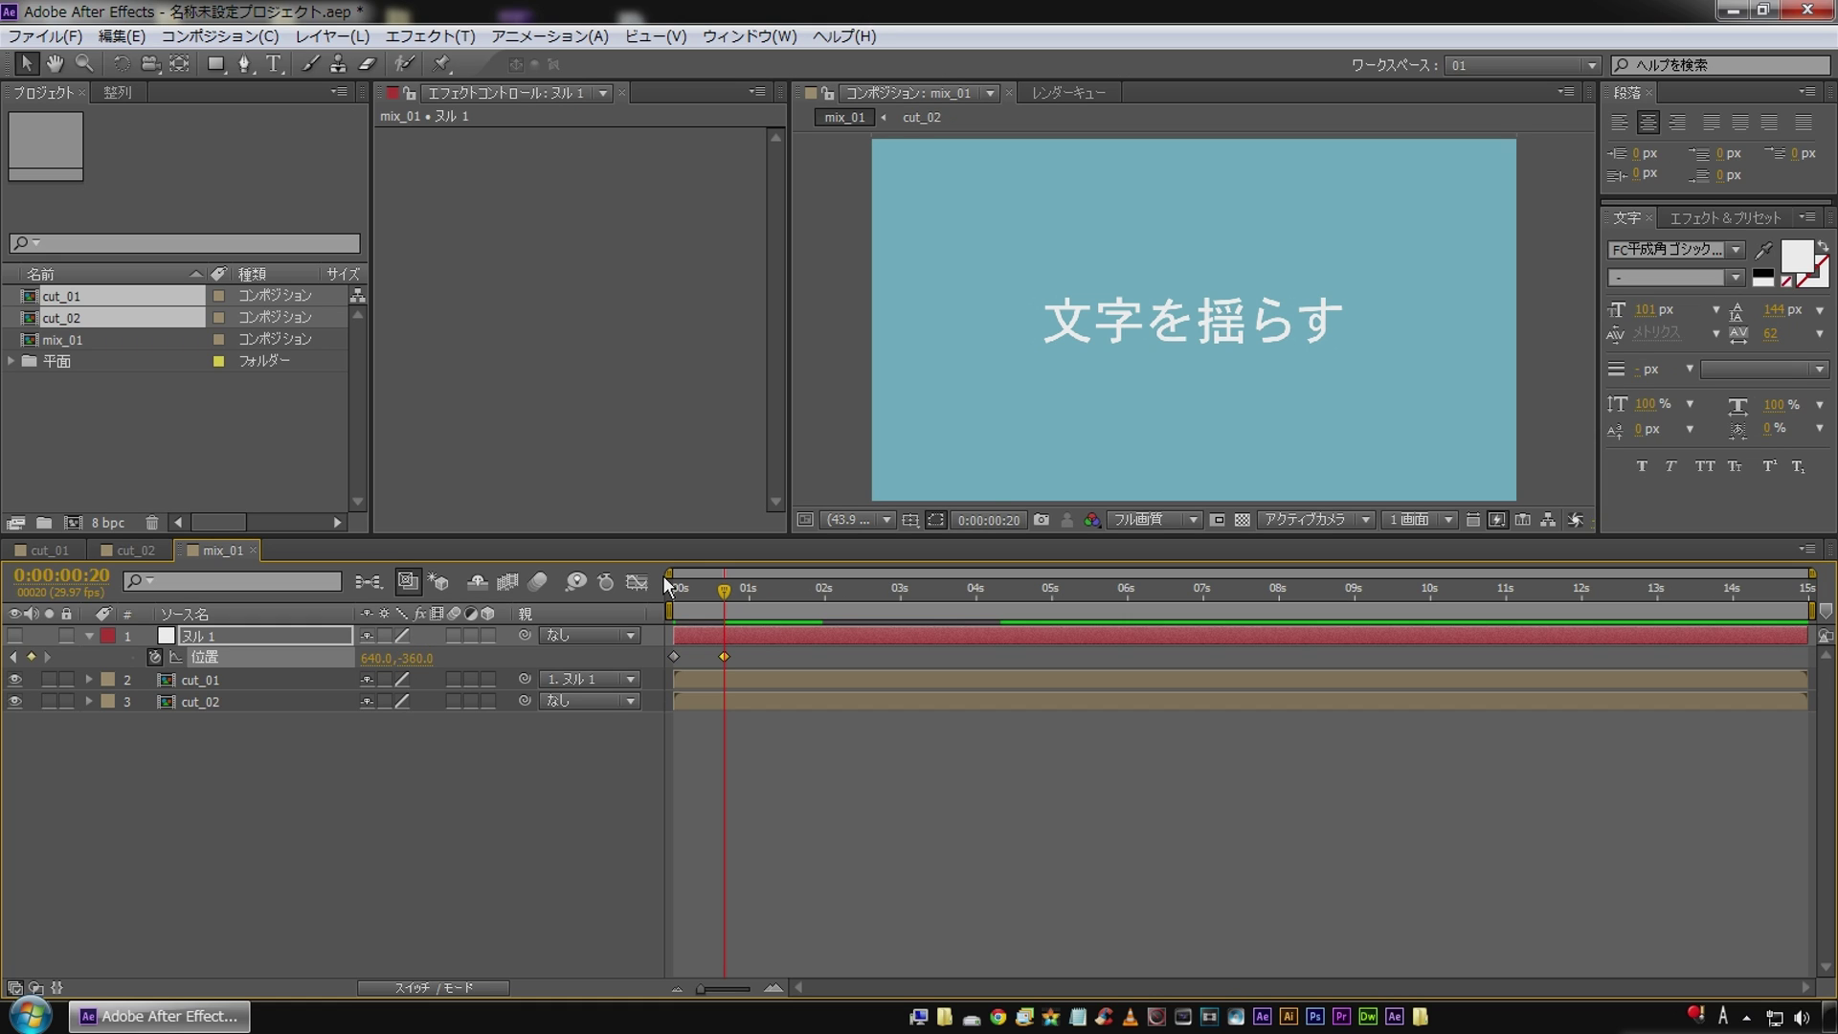
Scrub back and preview cut_01 sliding upward off screen.
scroll(955, 278, "down", 2)
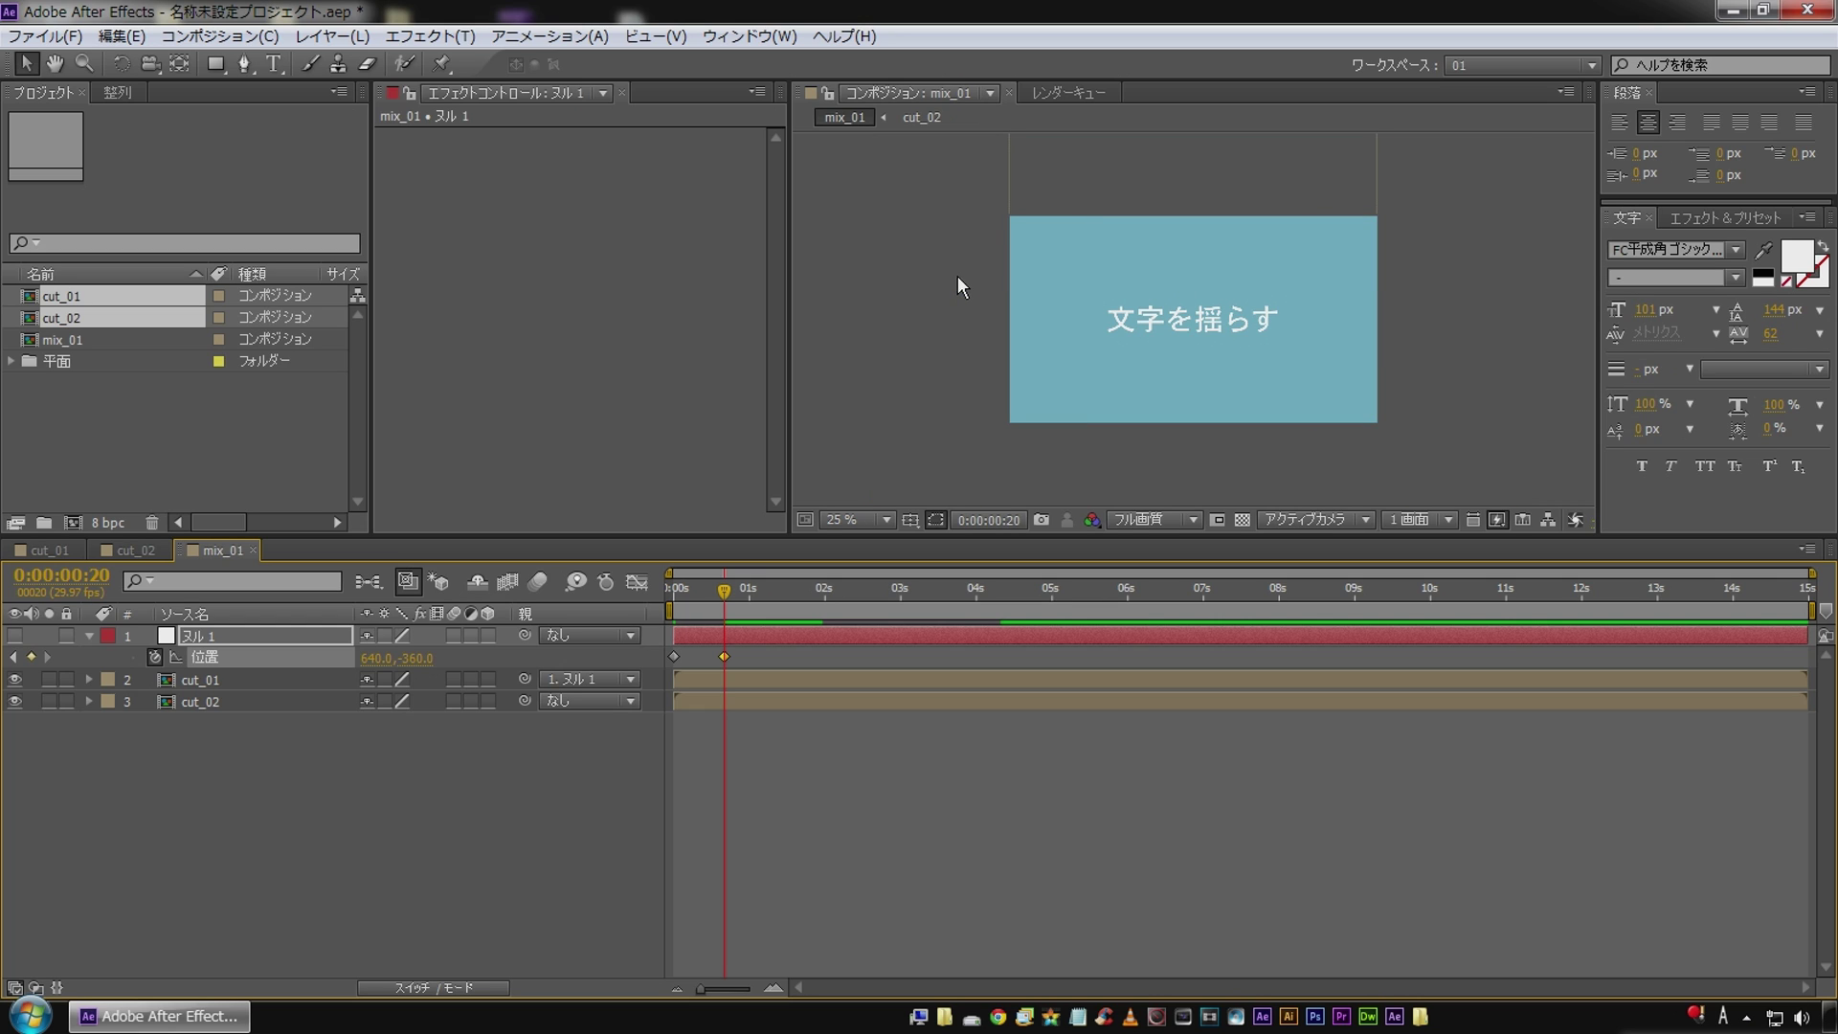
left_click_drag(723, 595, 667, 594)
left_click(459, 848)
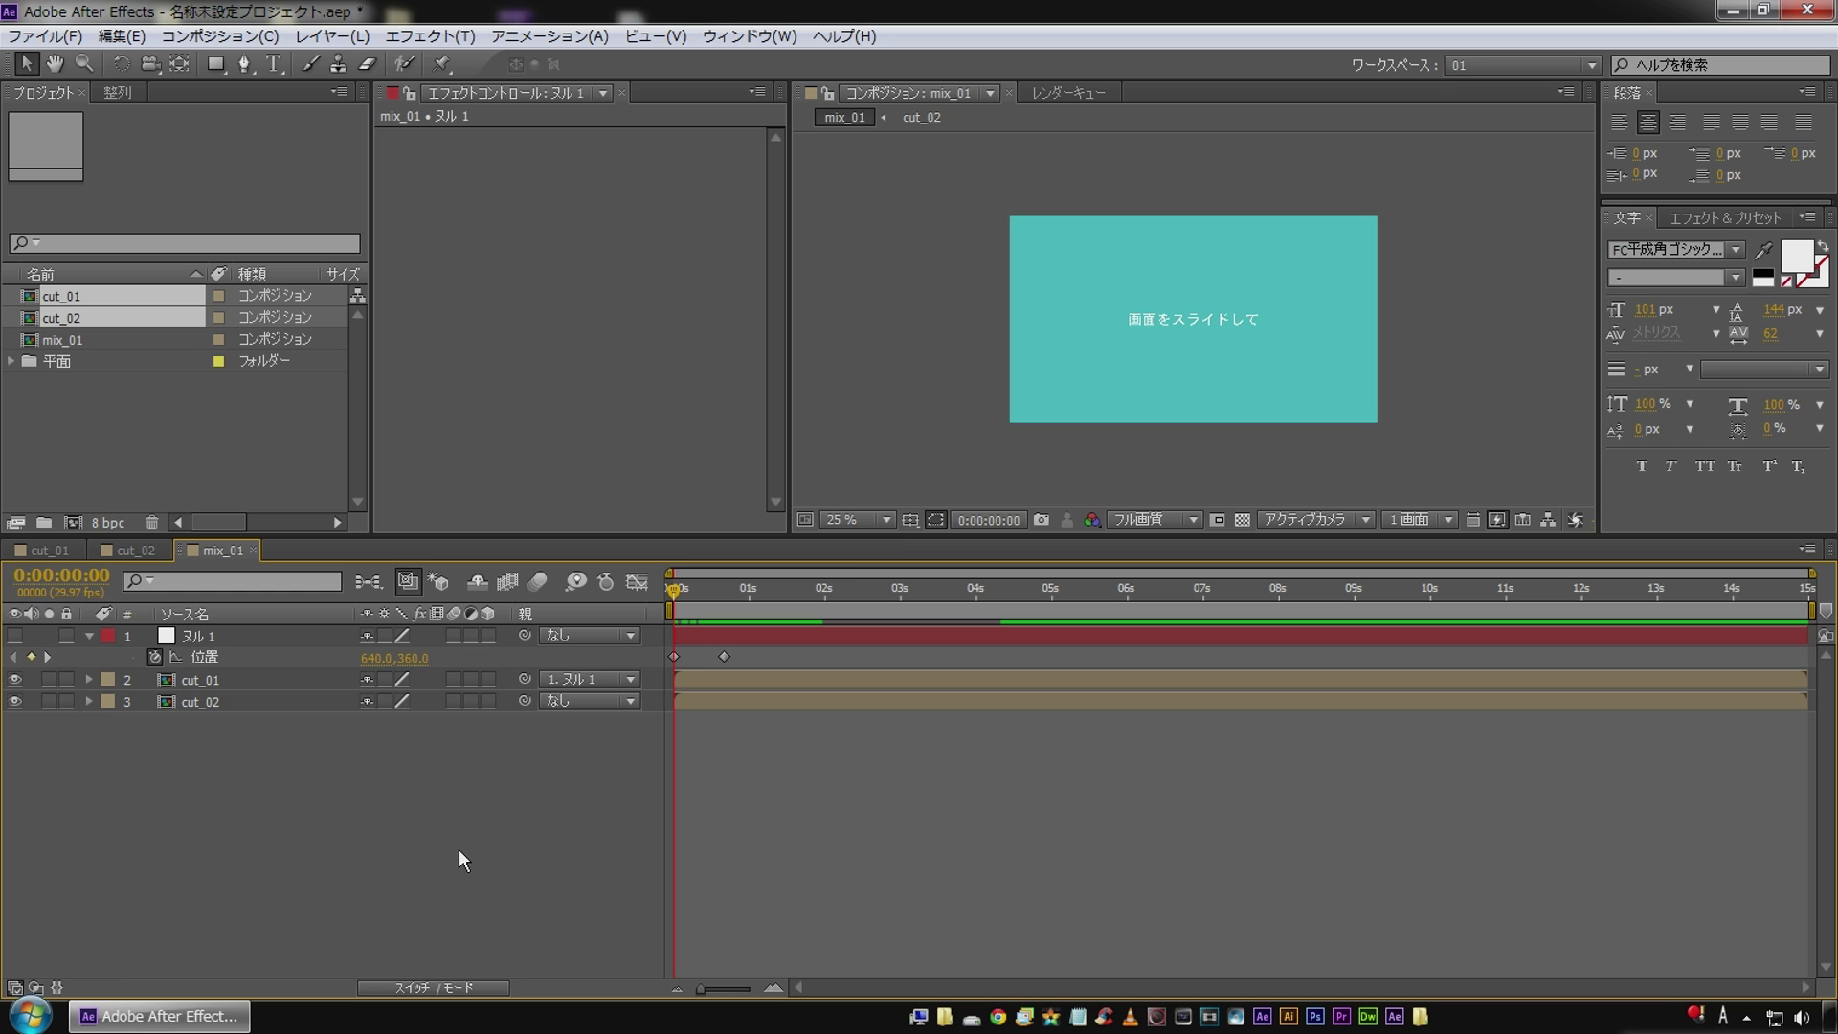
key("space")
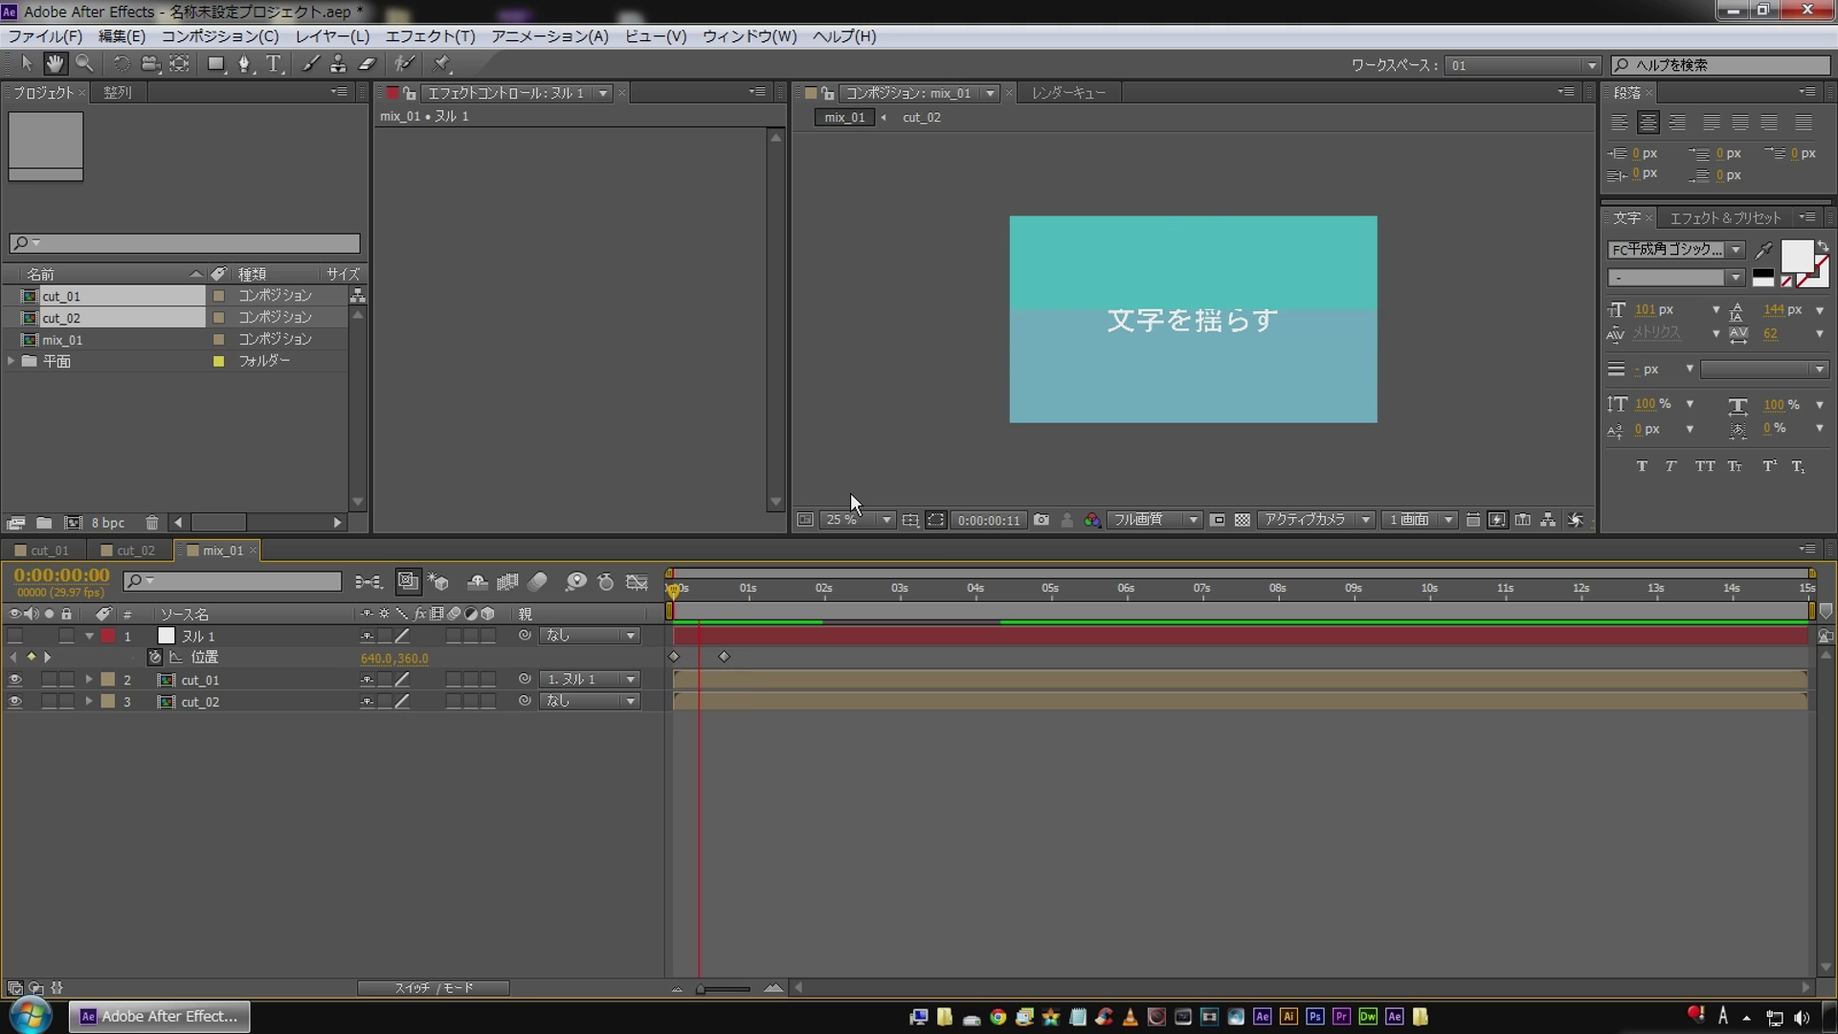
Fit the viewer, apply Easy Ease to the null's Position keyframes, and preview.
left_click(836, 523)
left_click(875, 538)
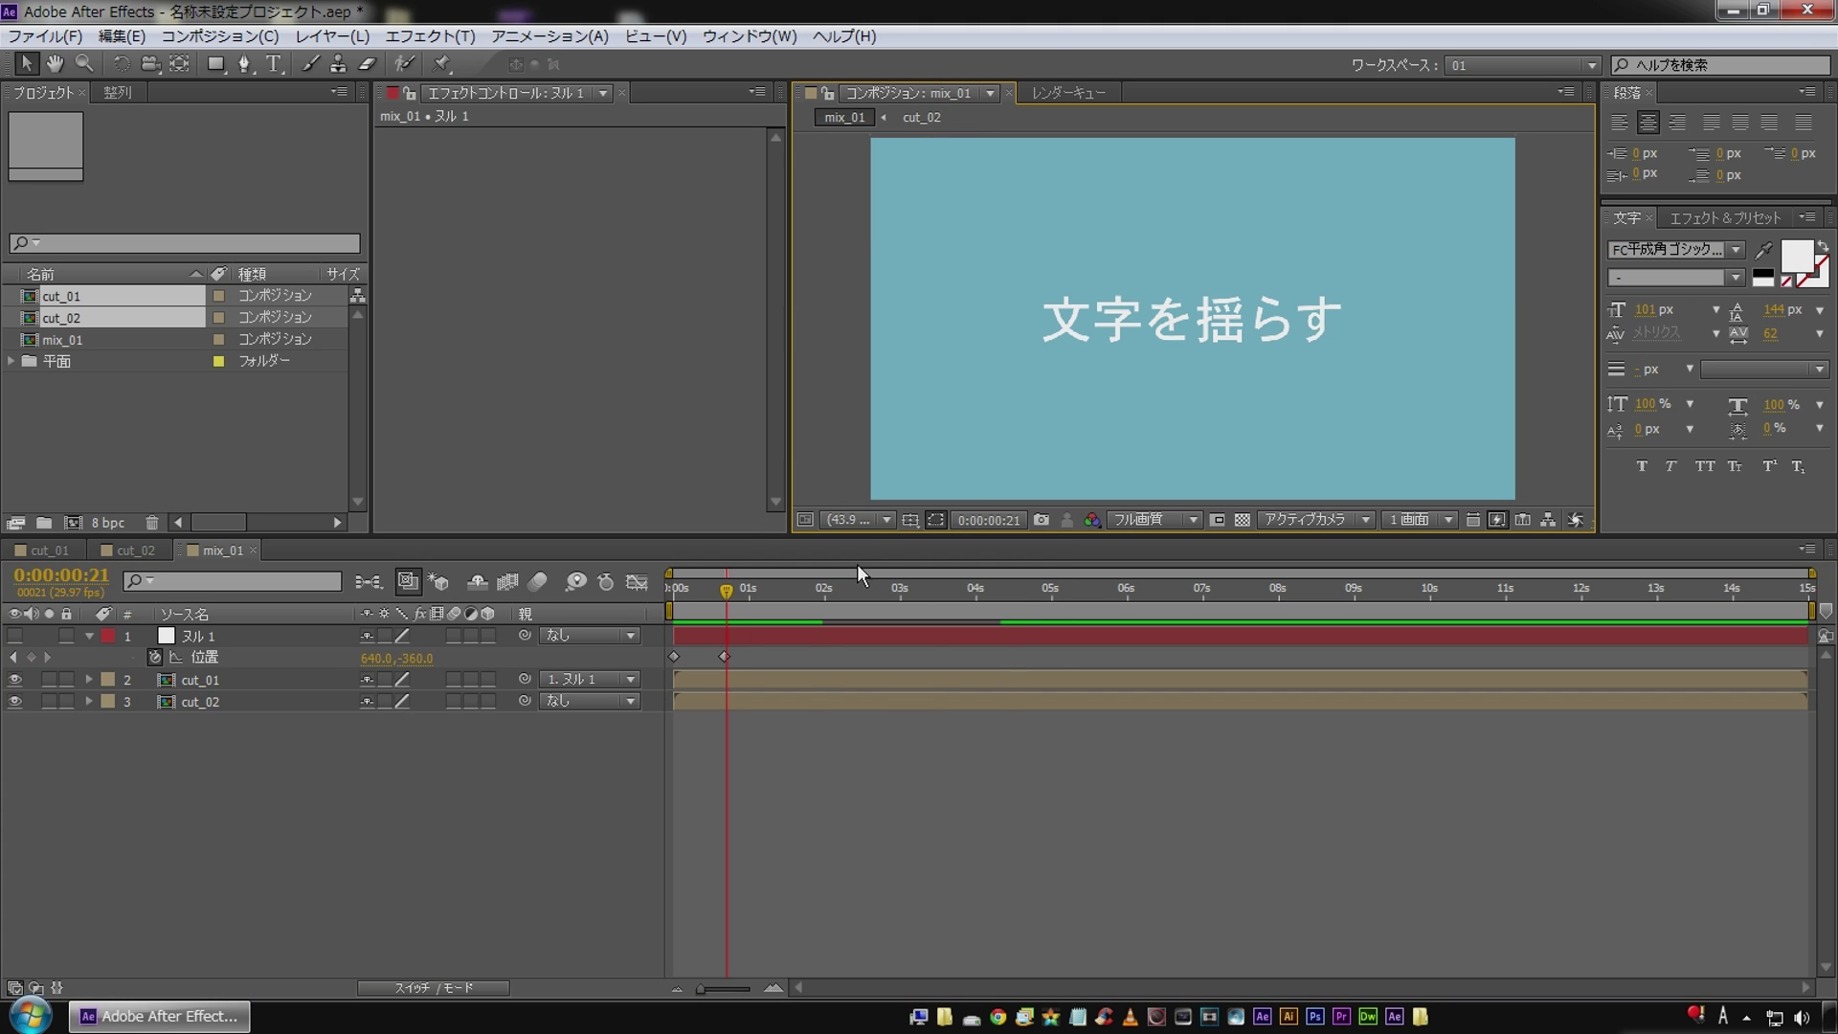
left_click(204, 661)
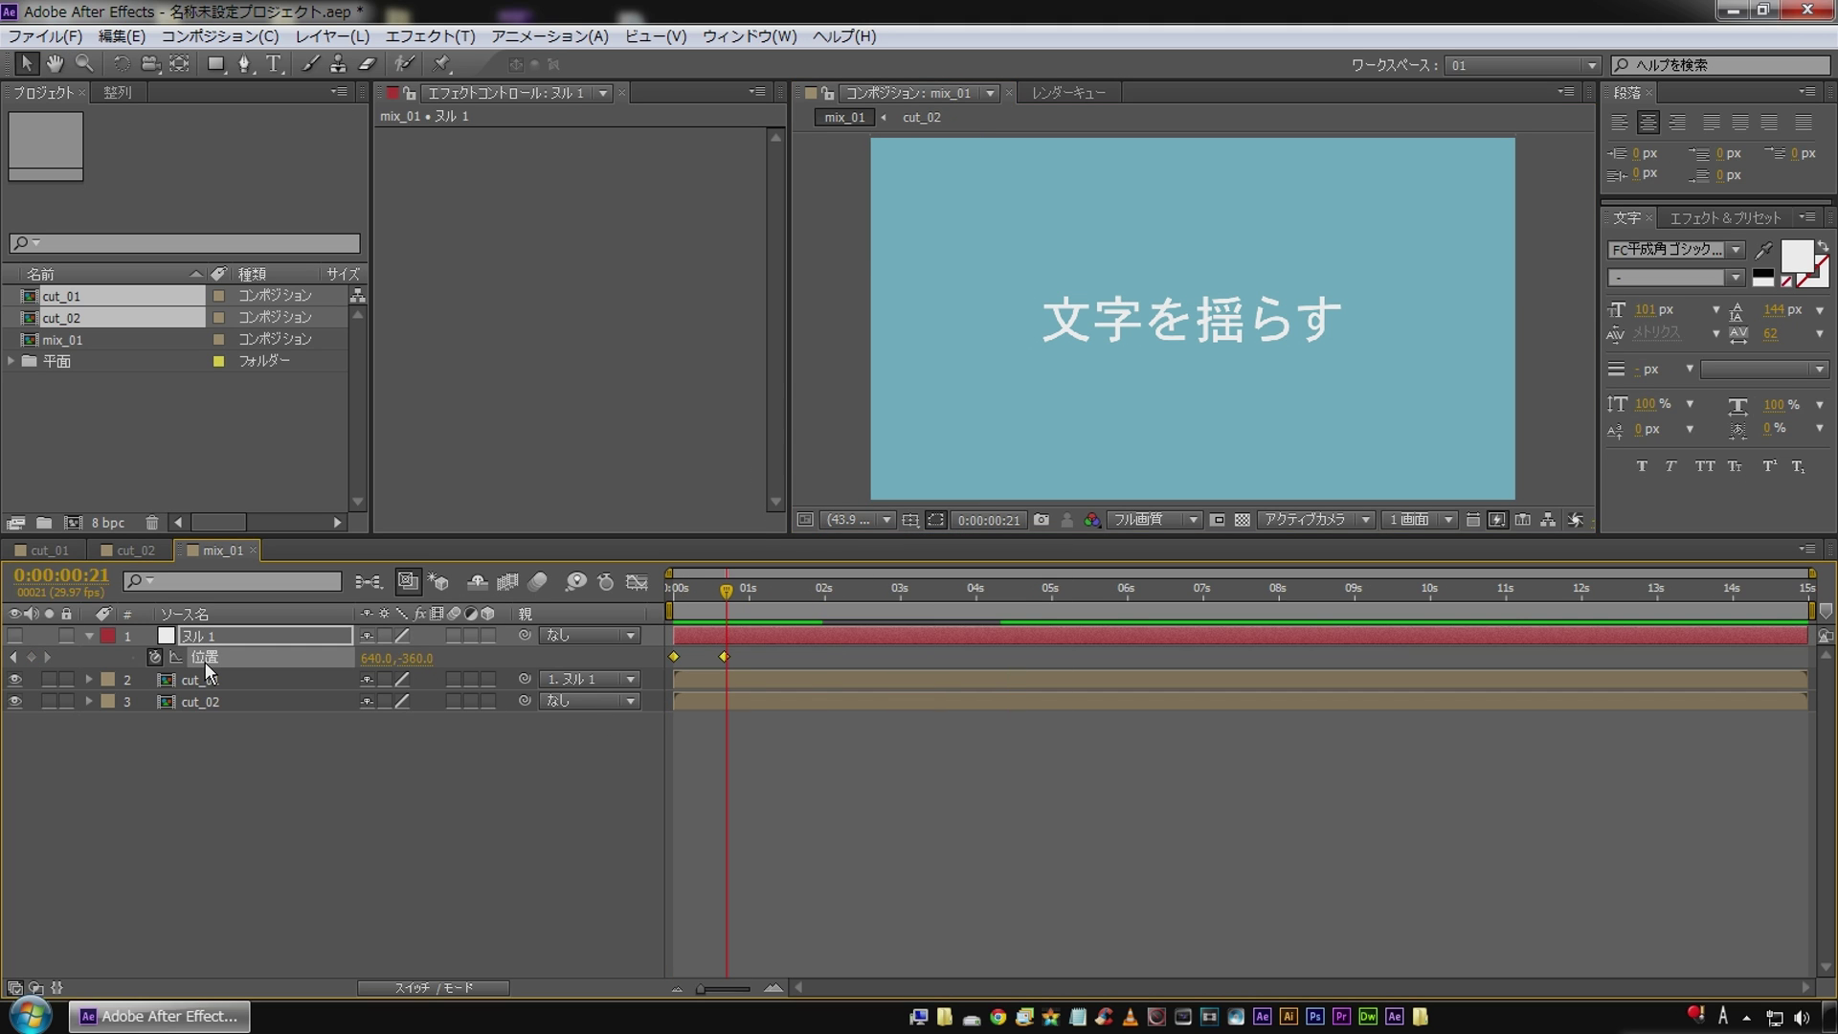
key("F9")
left_click_drag(703, 594, 674, 595)
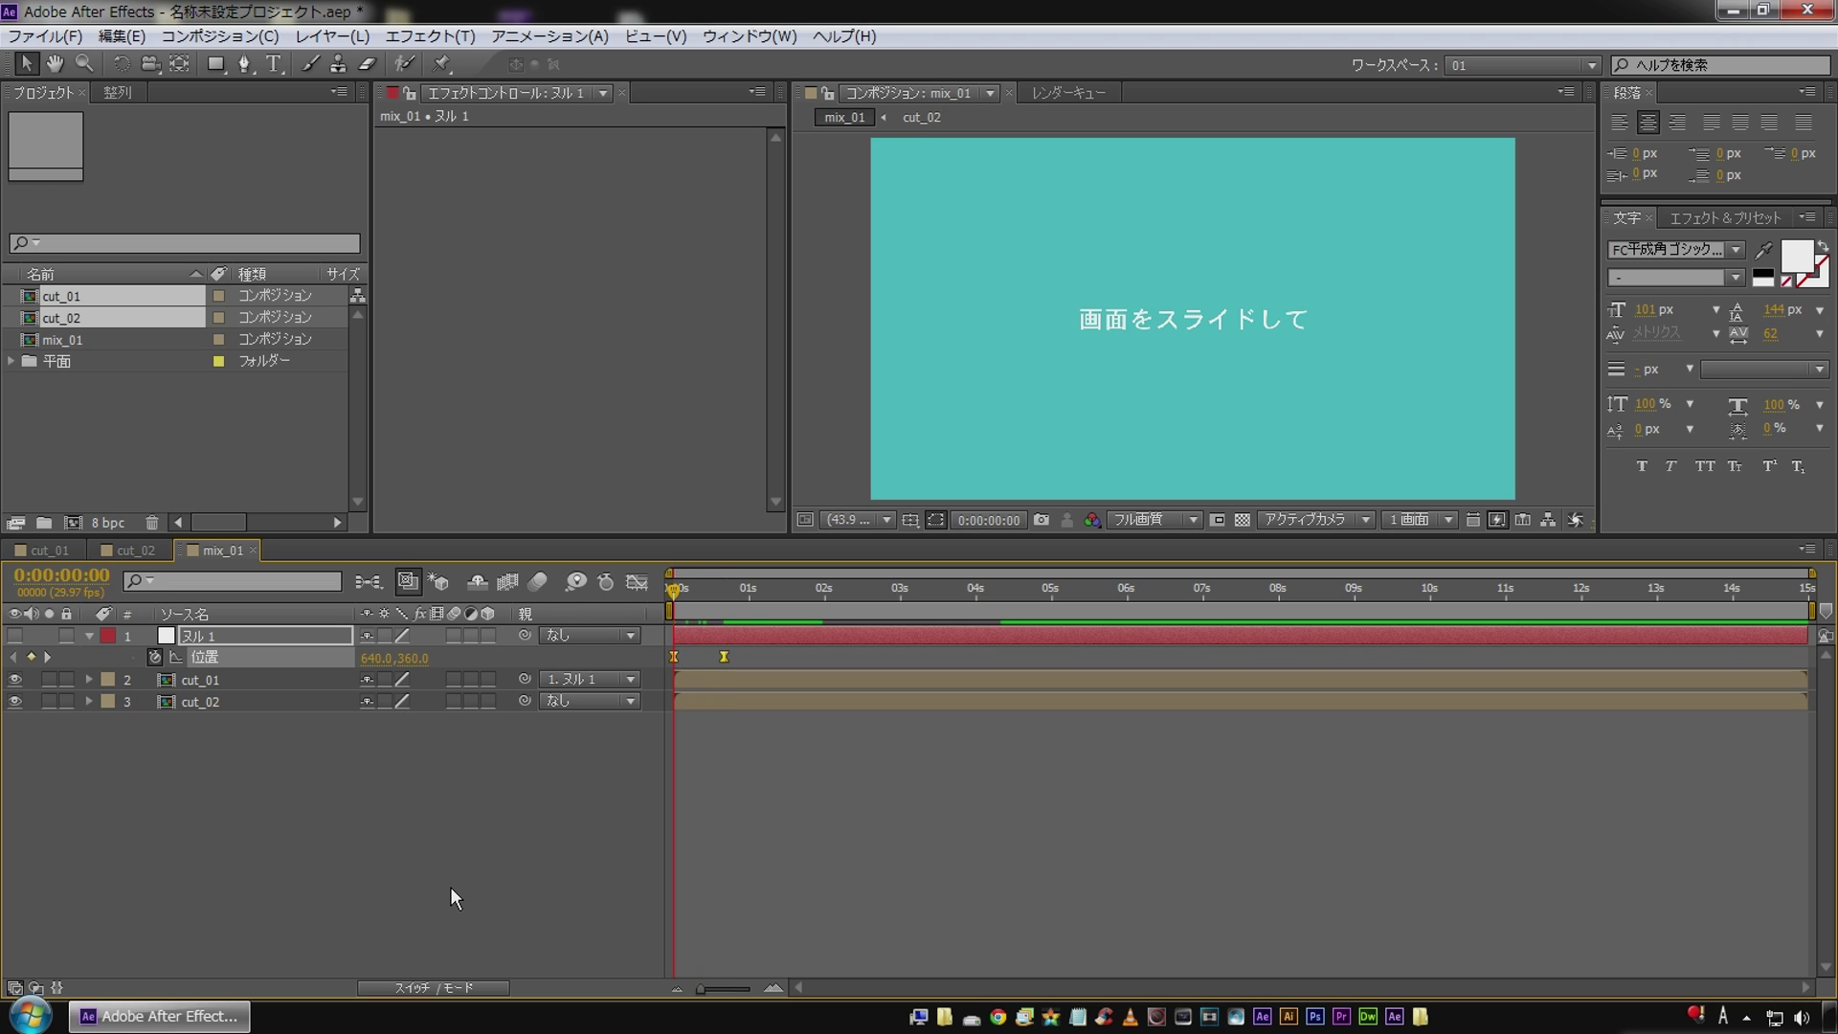
left_click(450, 887)
key("space")
Parent cut_02 to ヌル 1 and preview the slide from the beginning.
left_click_drag(735, 599, 729, 594)
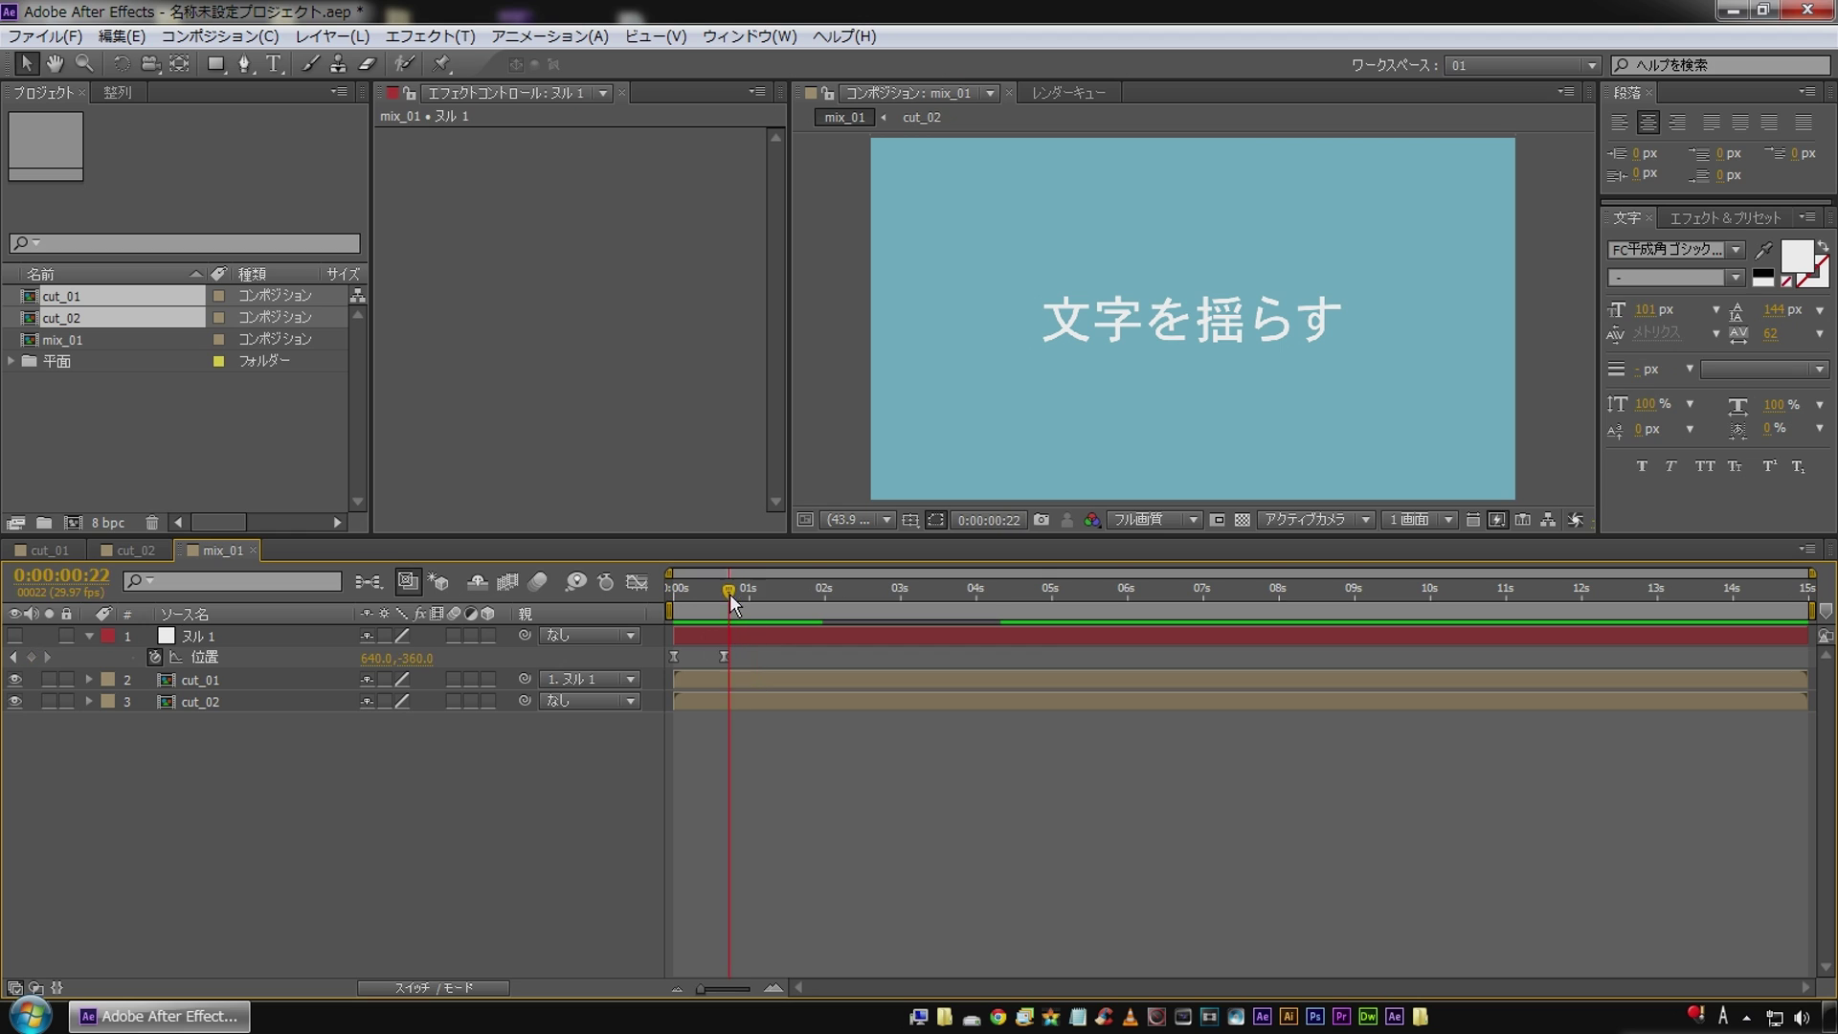
left_click(202, 700)
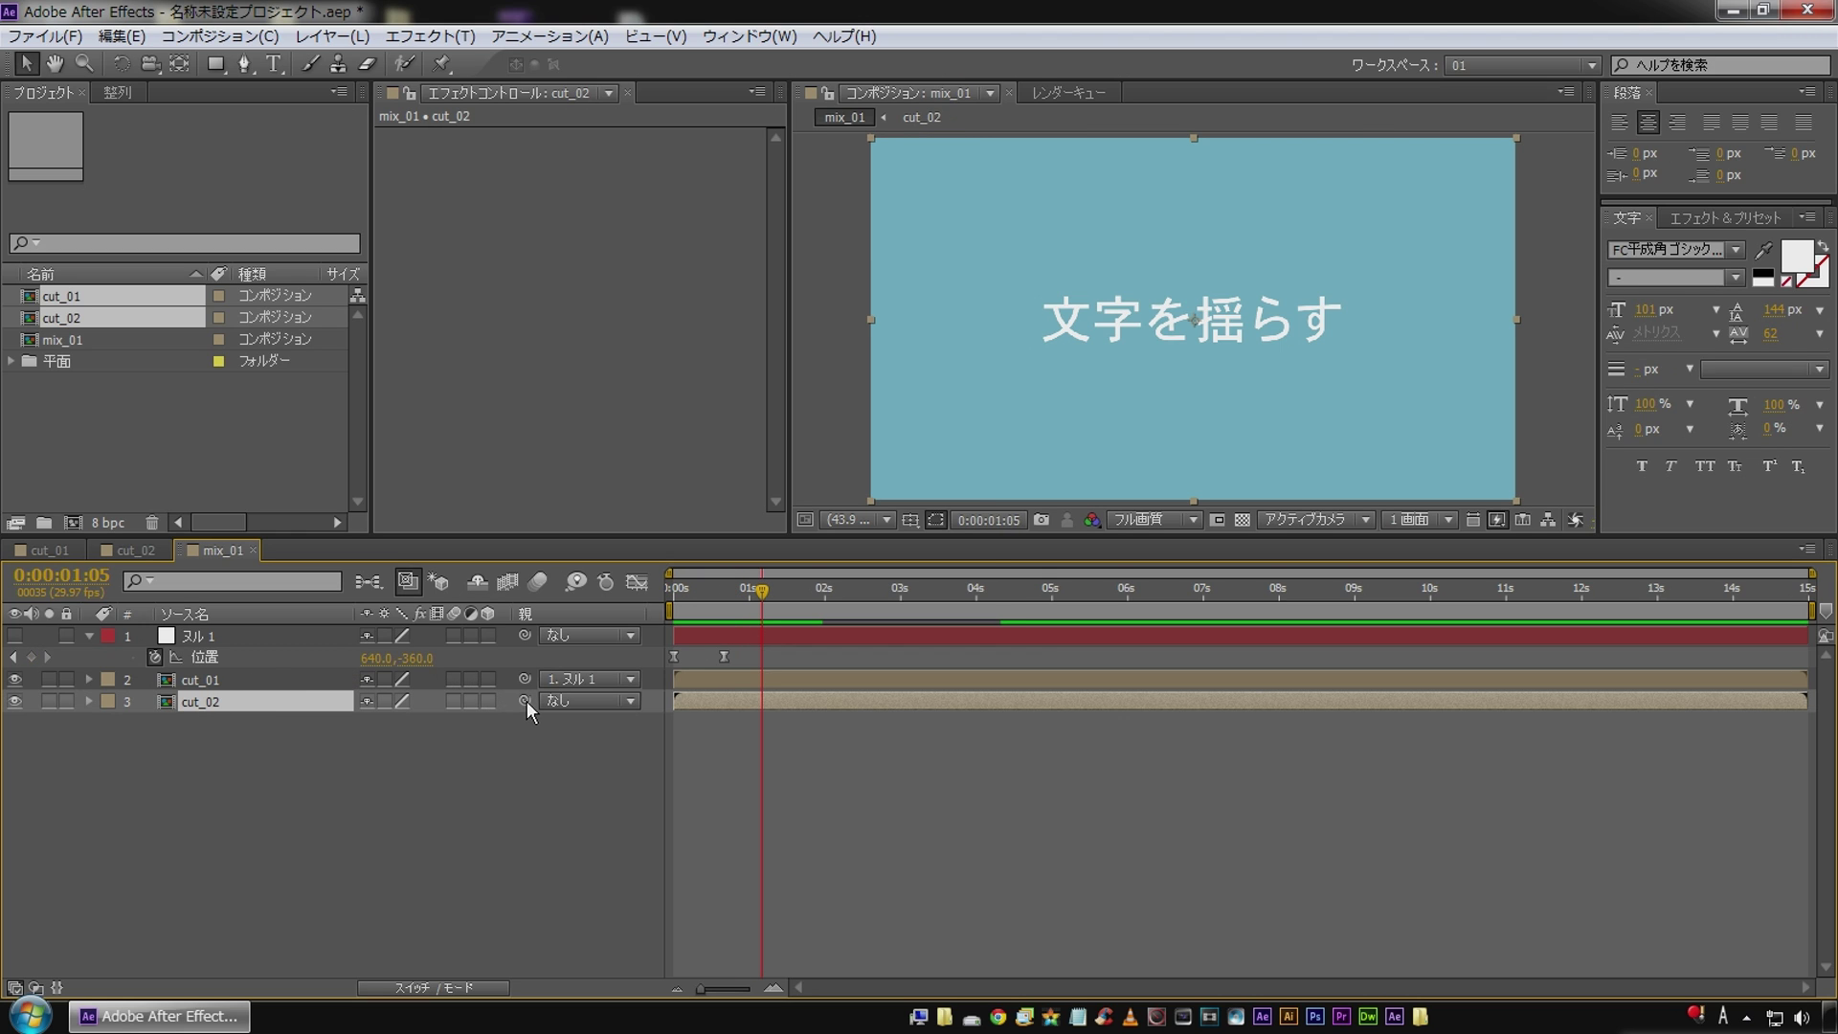
left_click_drag(525, 700, 207, 641)
left_click(741, 588)
left_click_drag(741, 589, 687, 594)
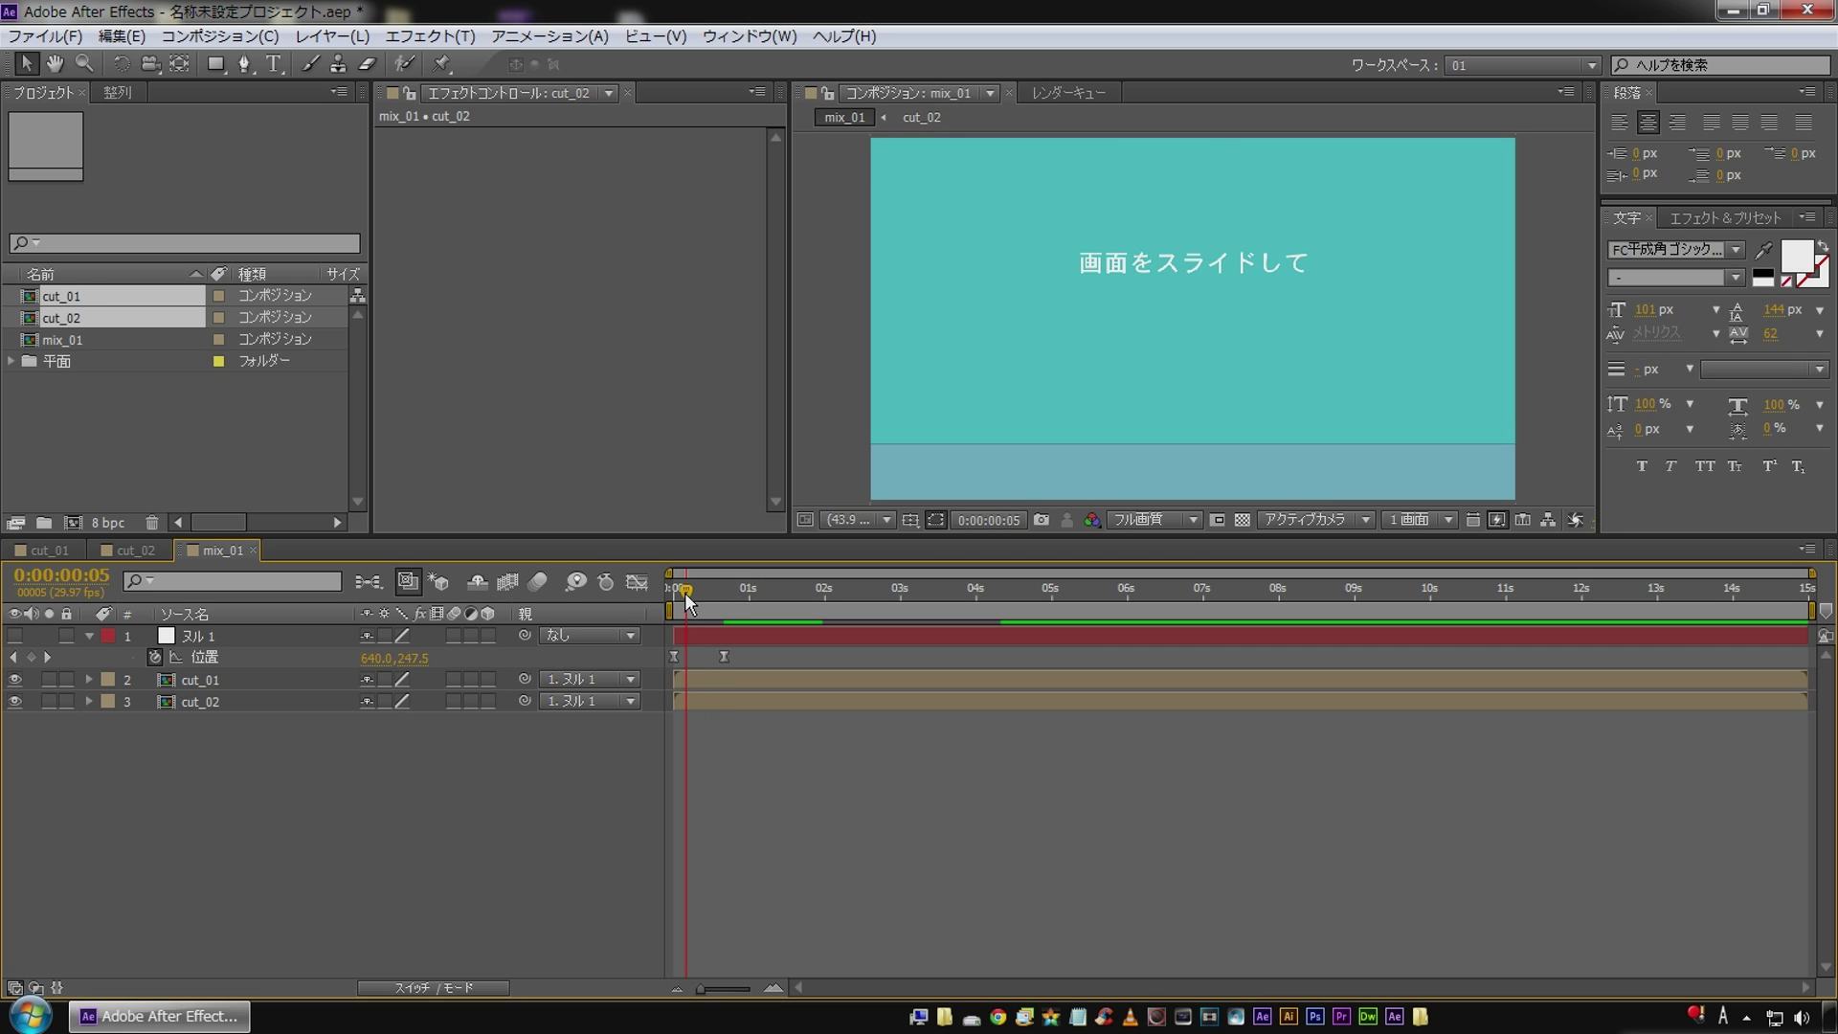
key("KP_0")
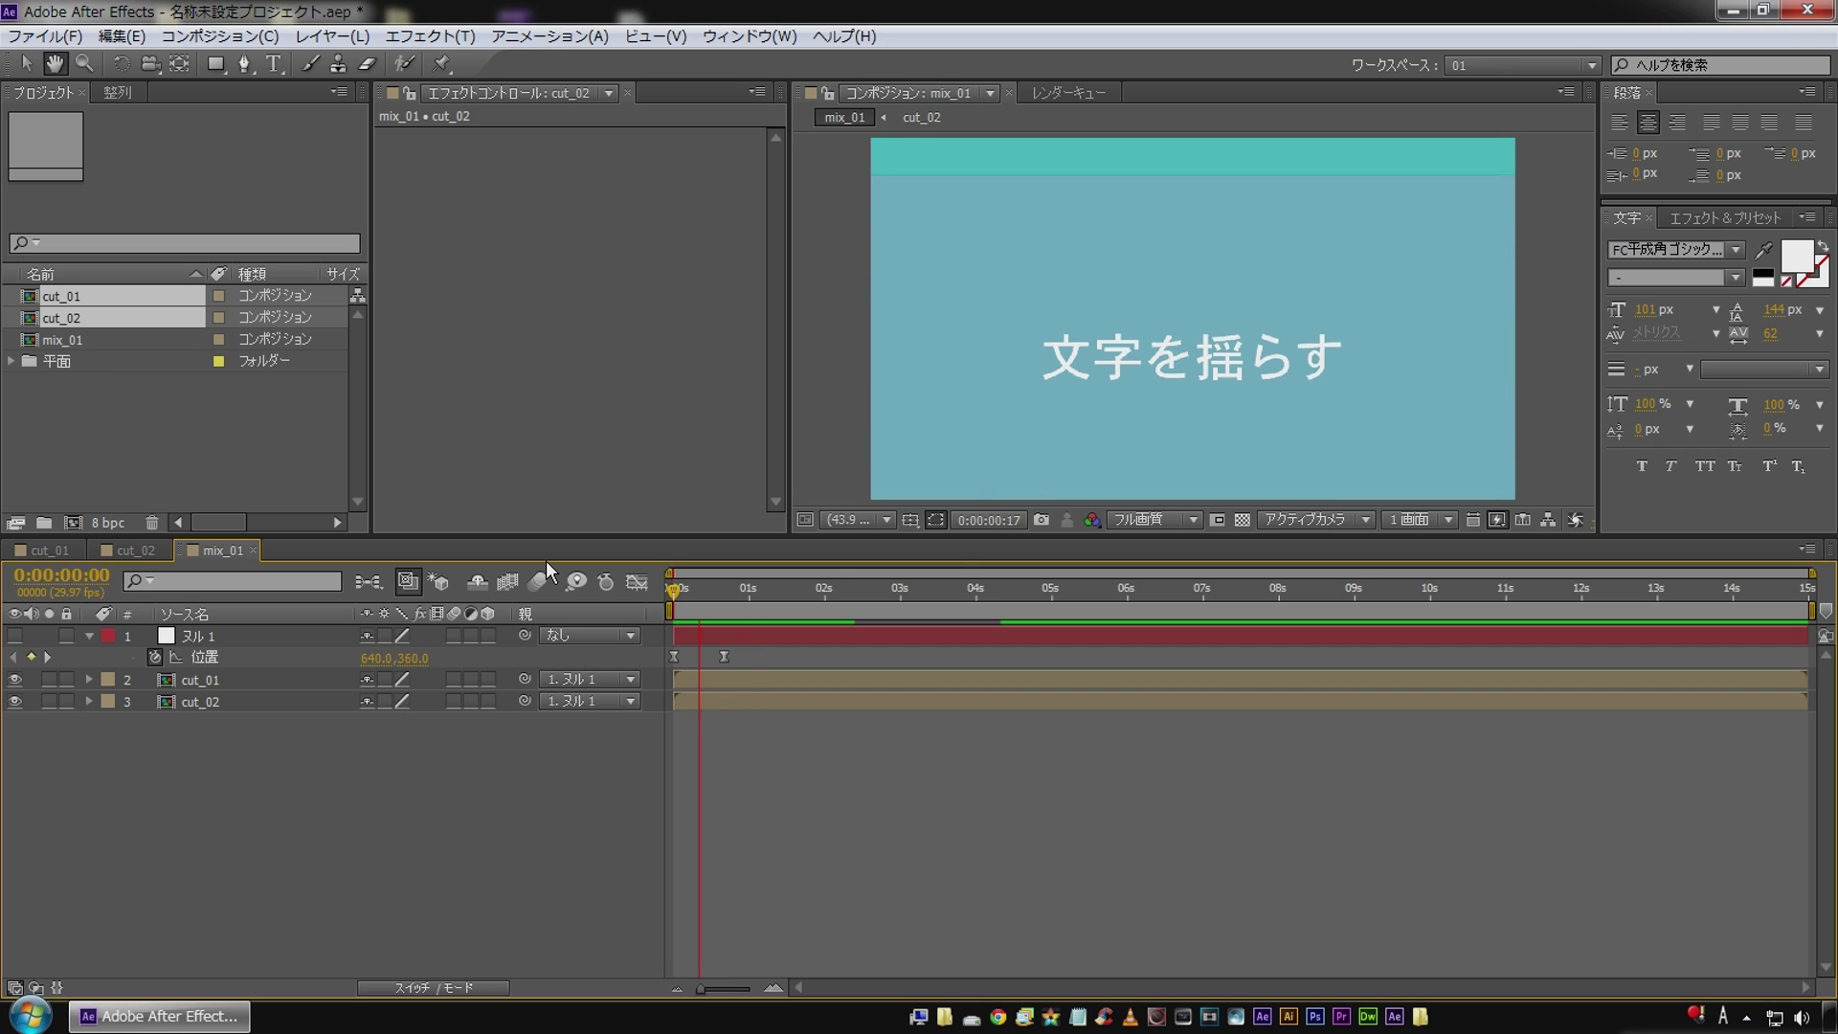
Move the second Position keyframe earlier to about 0:15 and preview the quicker slide.
left_click(209, 663)
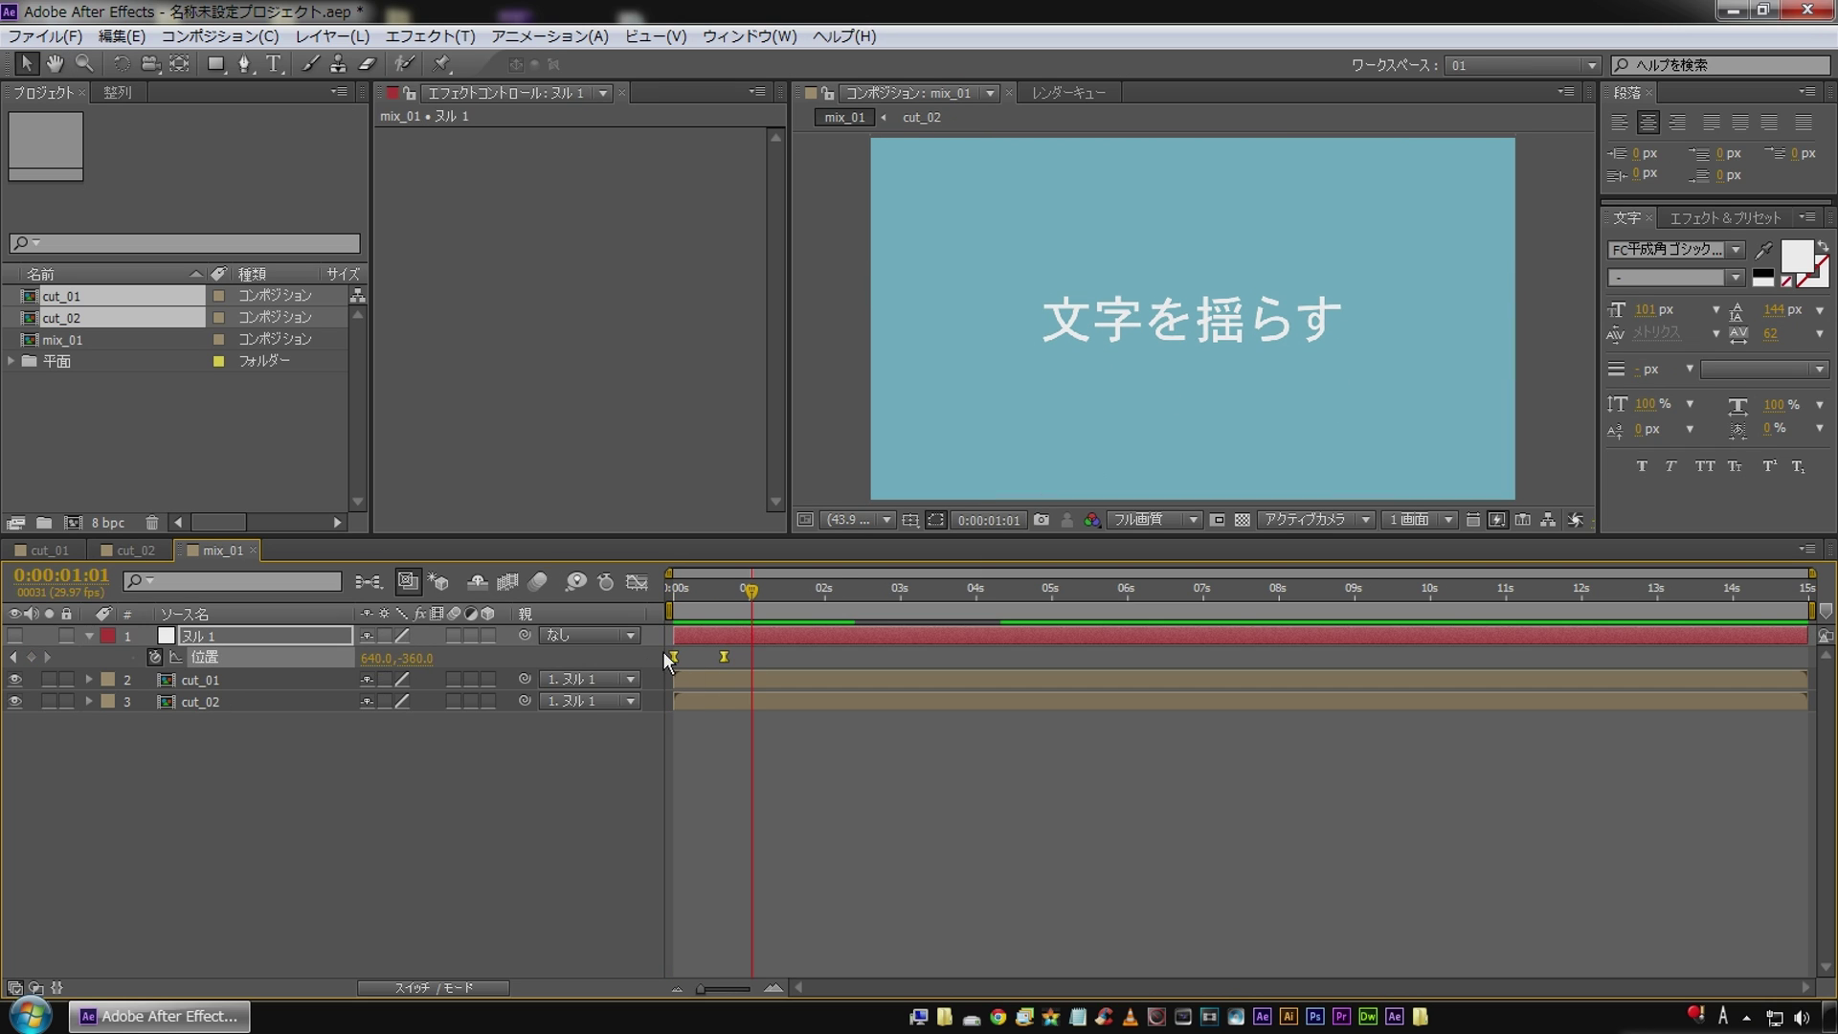
left_click_drag(725, 652, 710, 654)
left_click(659, 727)
left_click(711, 657)
key("space")
left_click(450, 804)
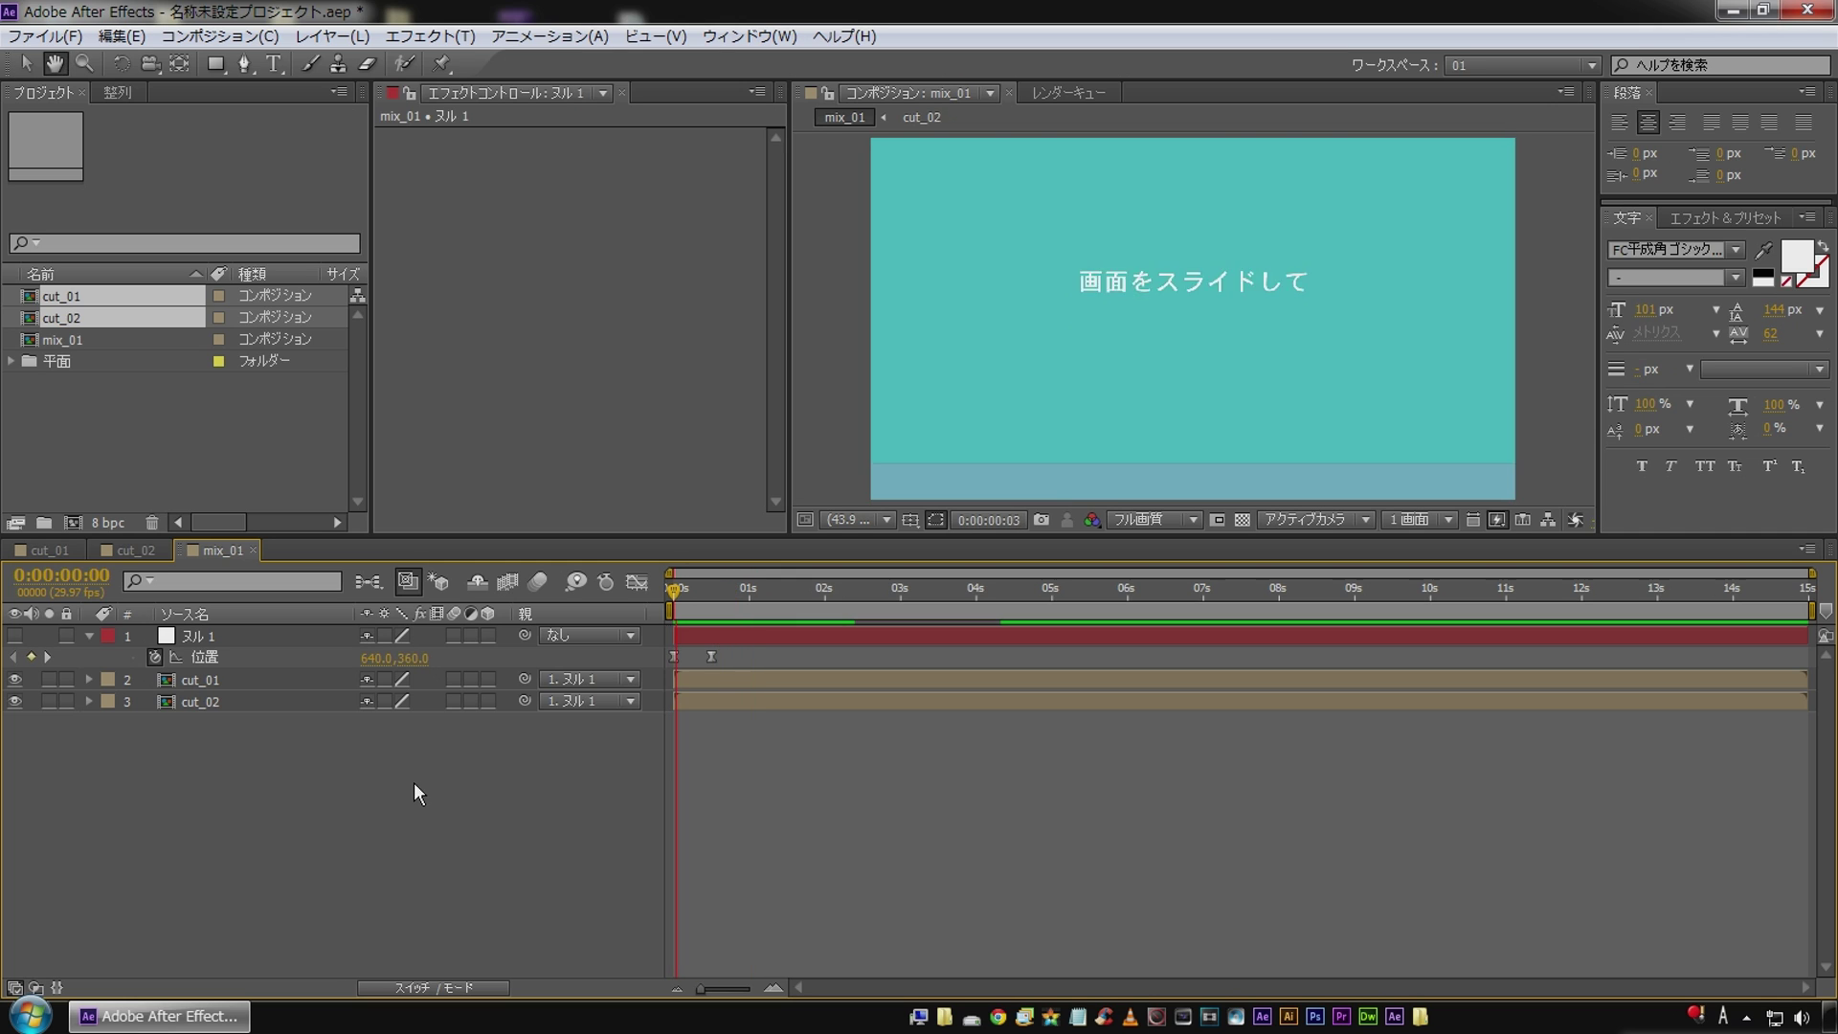
double_click(203, 704)
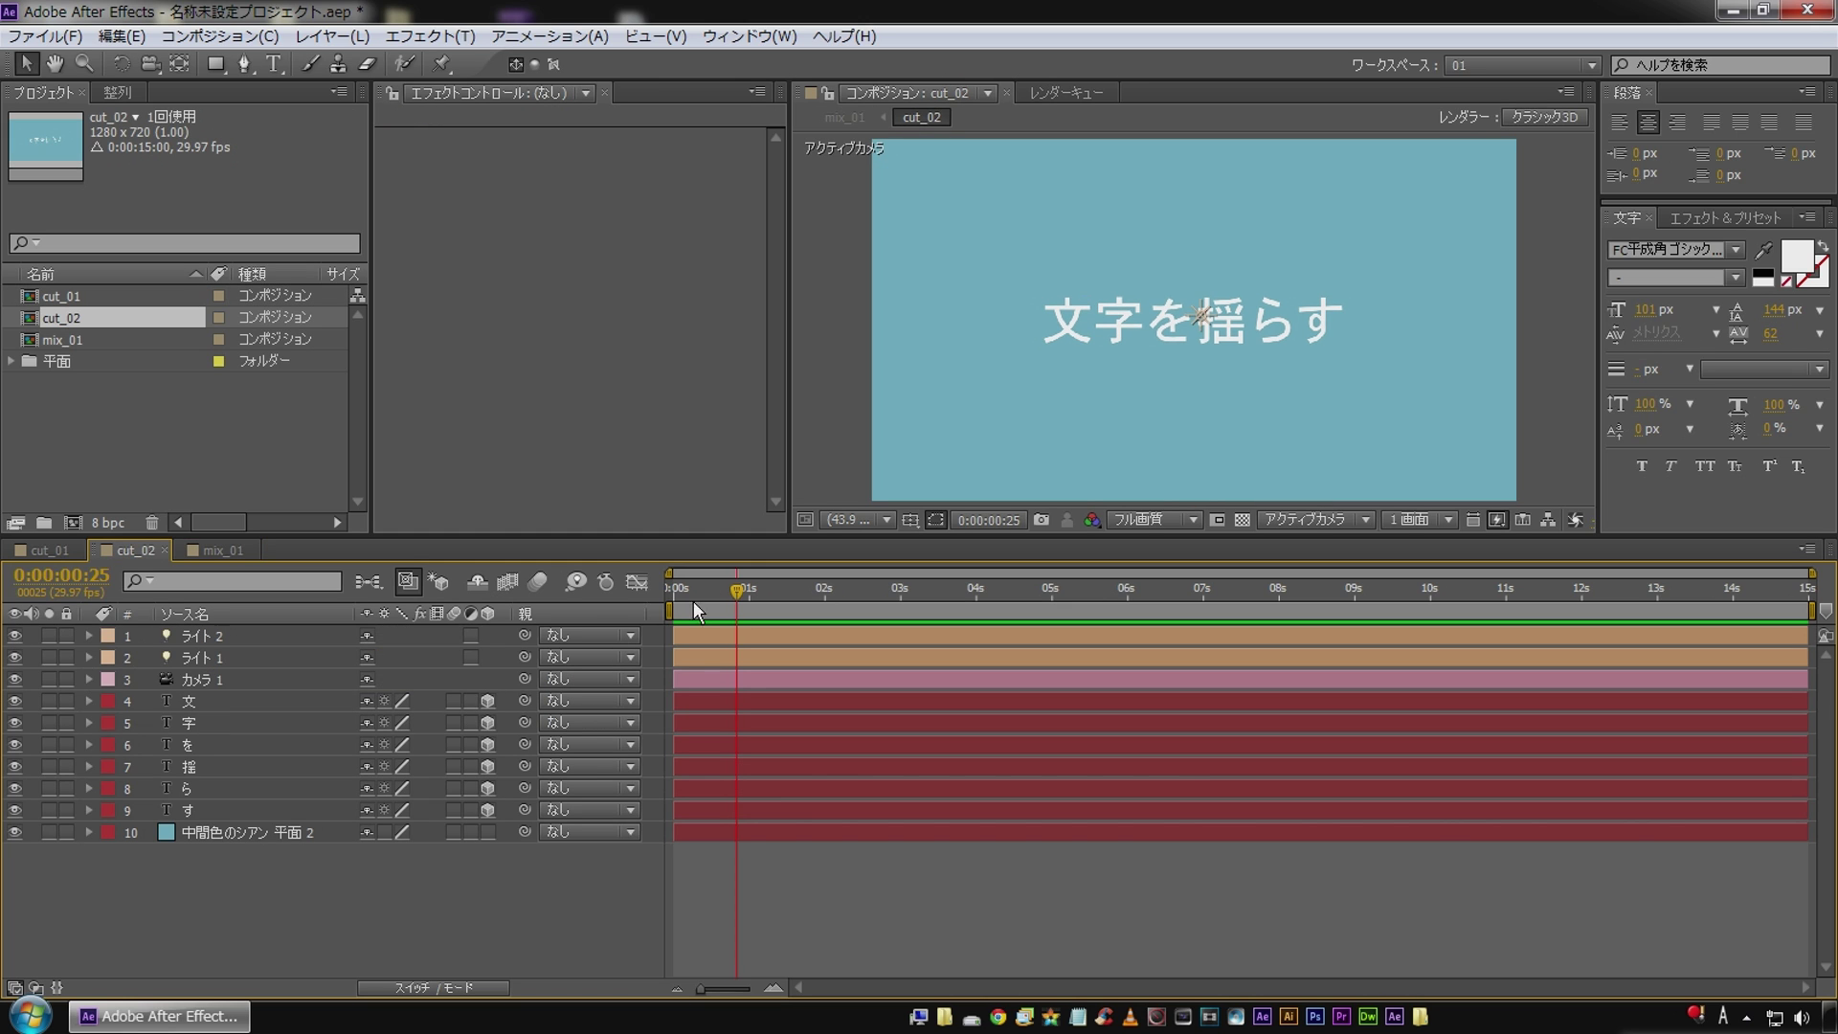
Inspect cut_02's wobbling text and the cut_01 comp, then return to mix_01.
left_click_drag(729, 603, 827, 603)
left_click(32, 548)
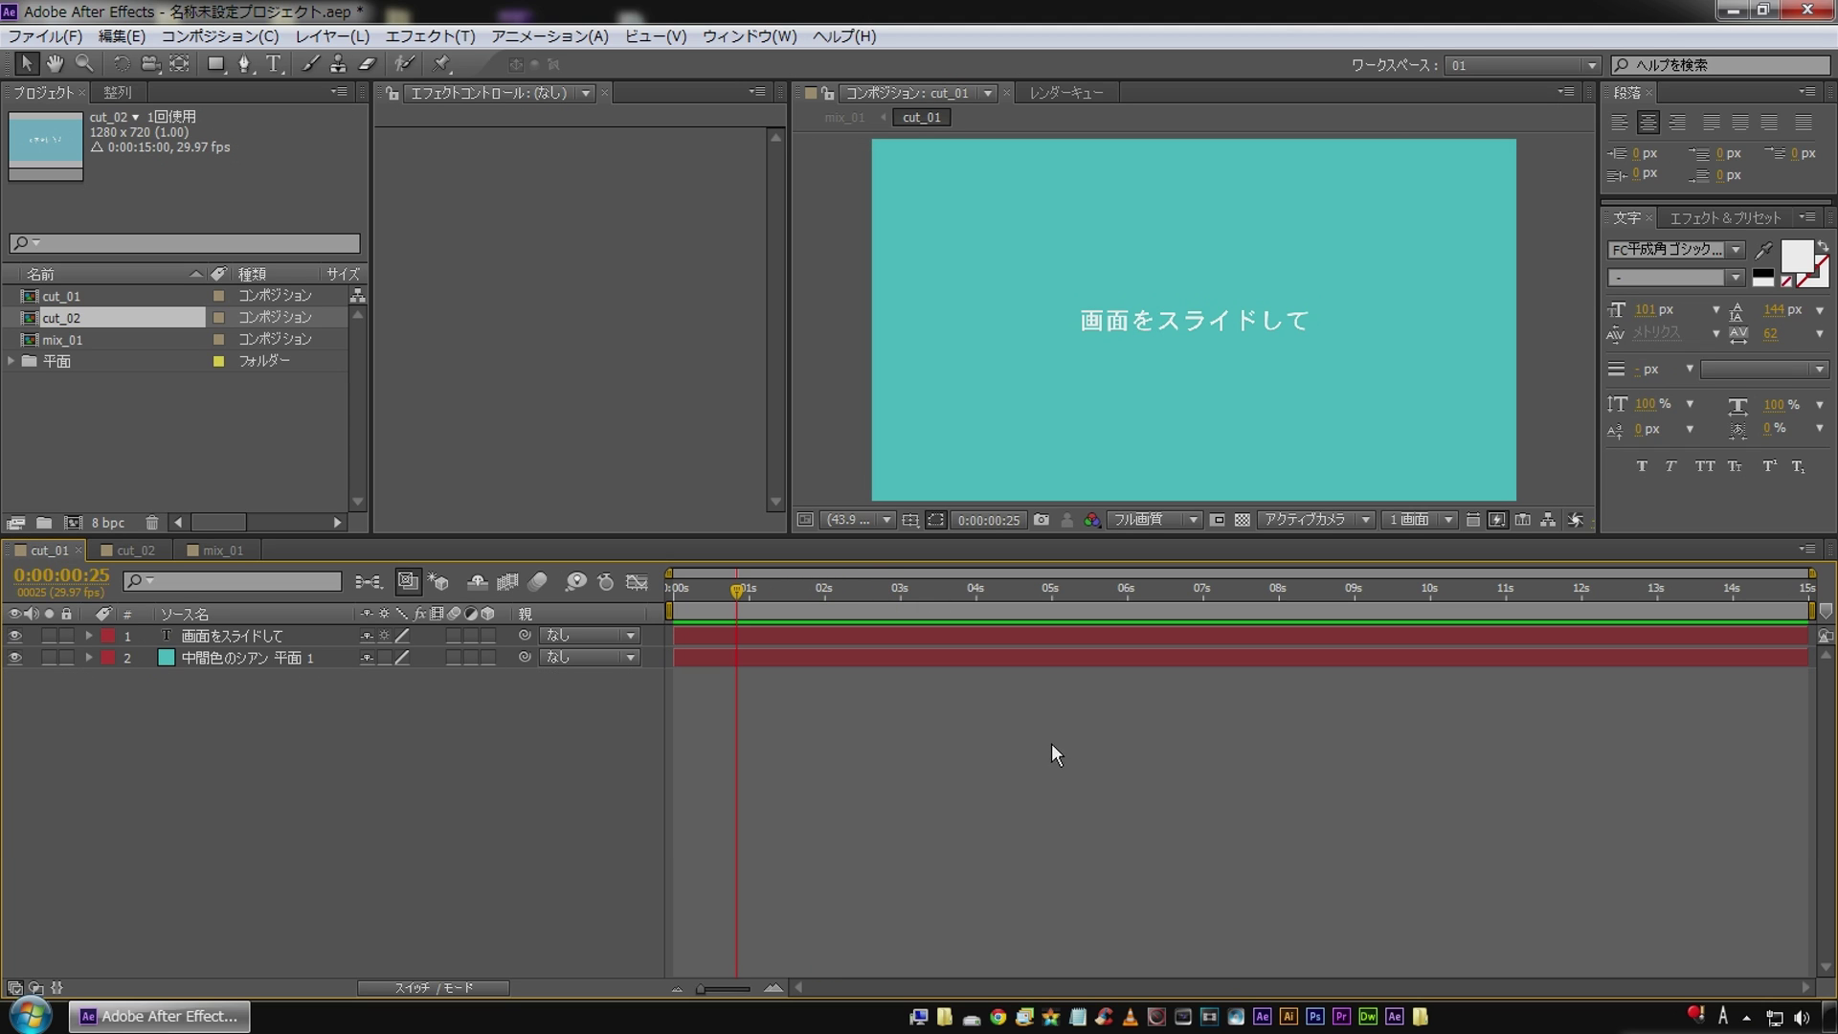
left_click(218, 550)
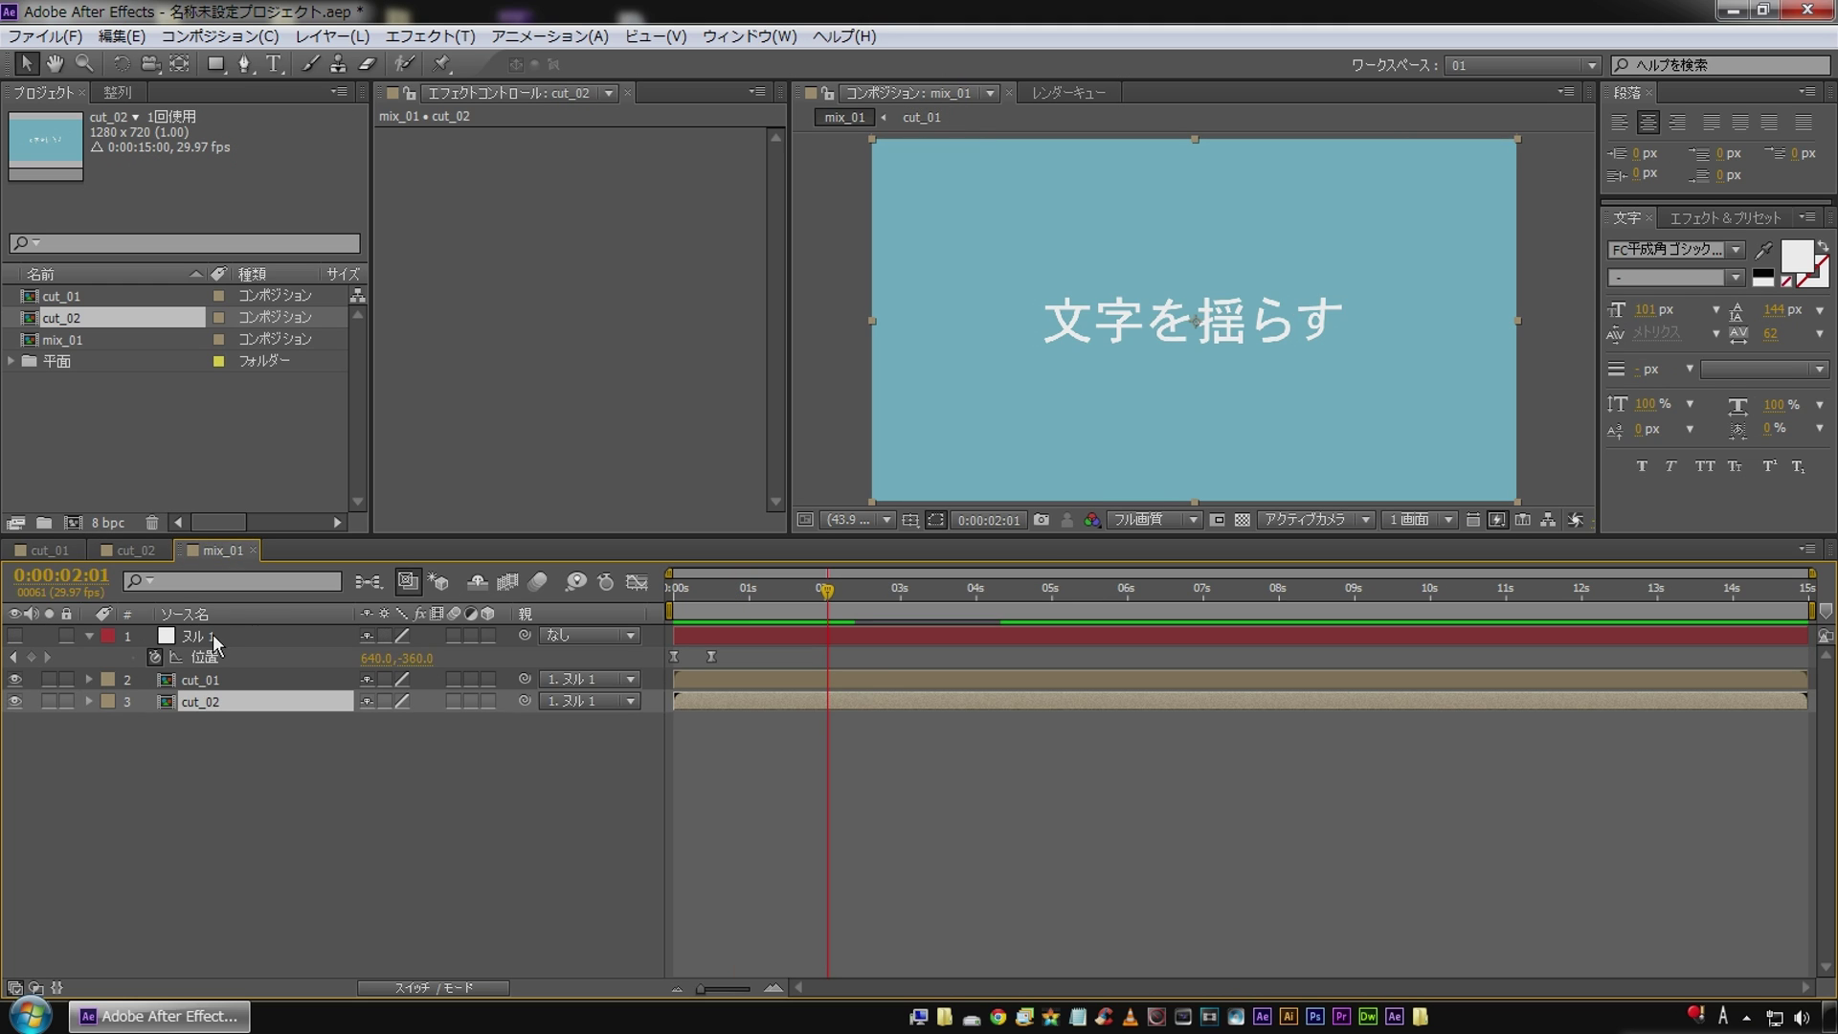
Shift both of ヌル 1's Position keyframes later, to around 1:21–2:06.
key("Page_Up")
left_click(204, 657)
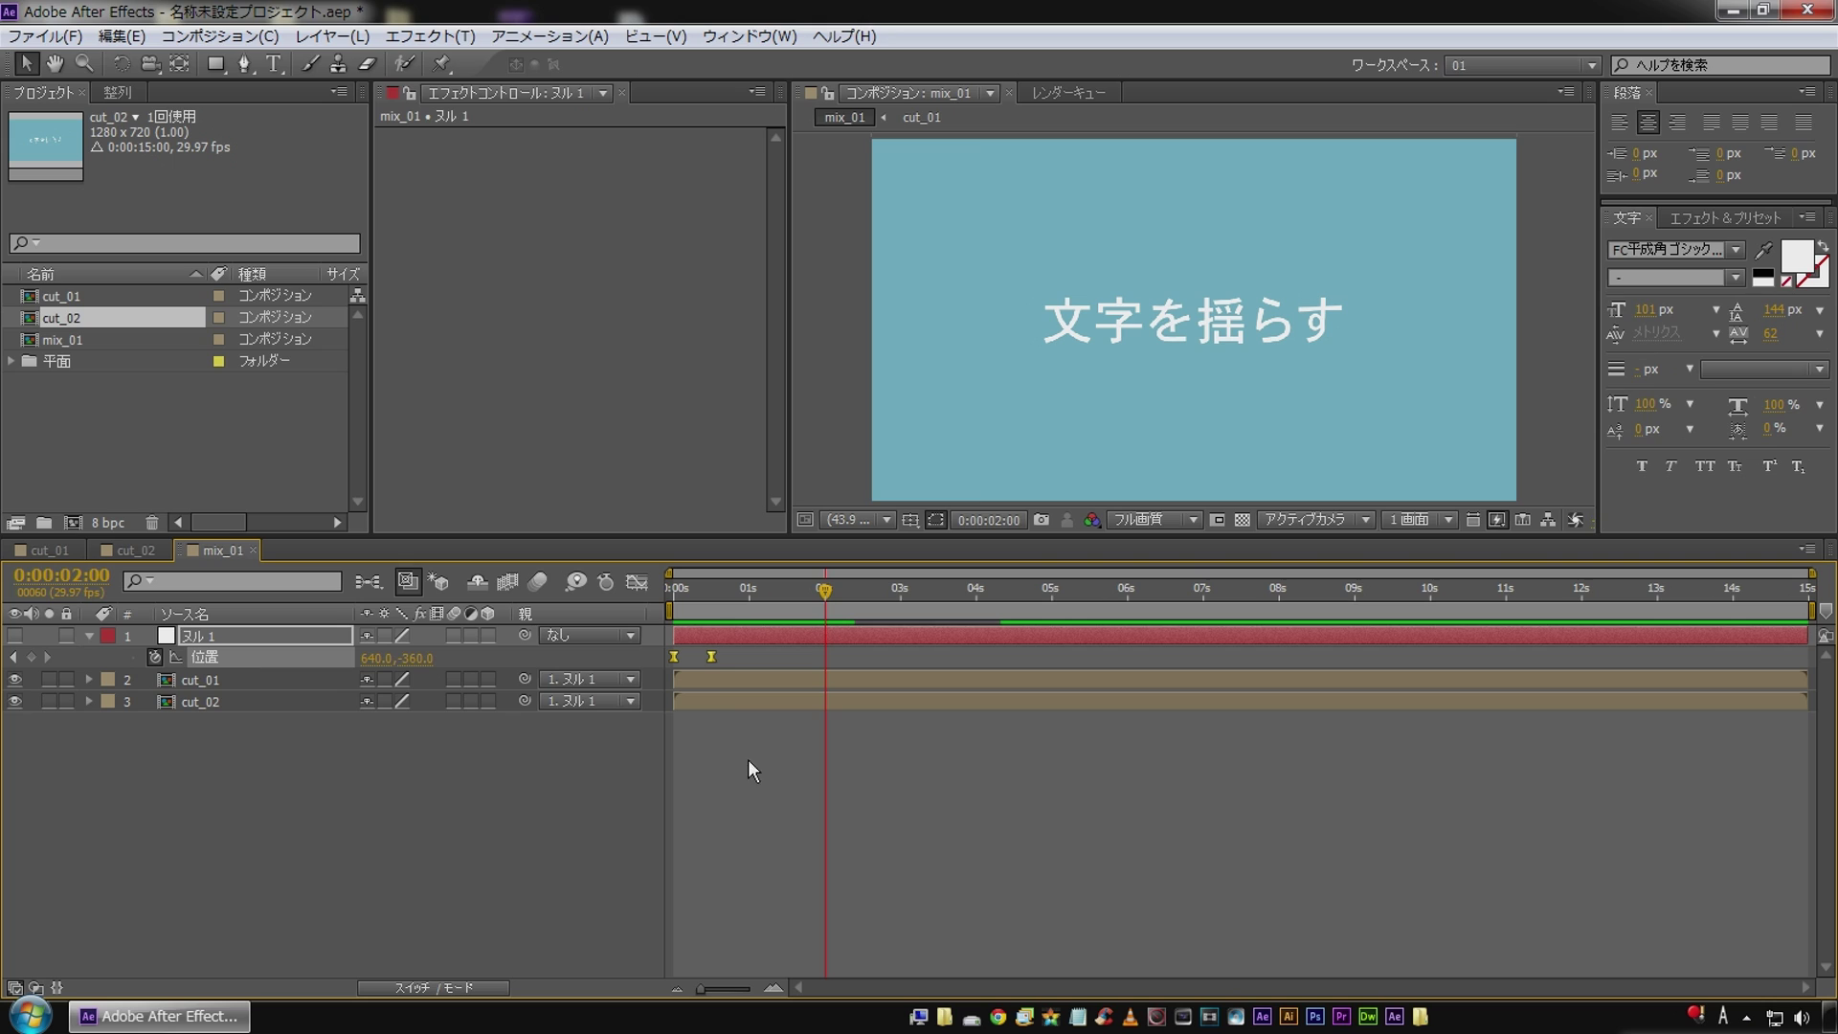
left_click_drag(795, 658, 839, 661)
left_click(769, 657)
left_click(783, 597)
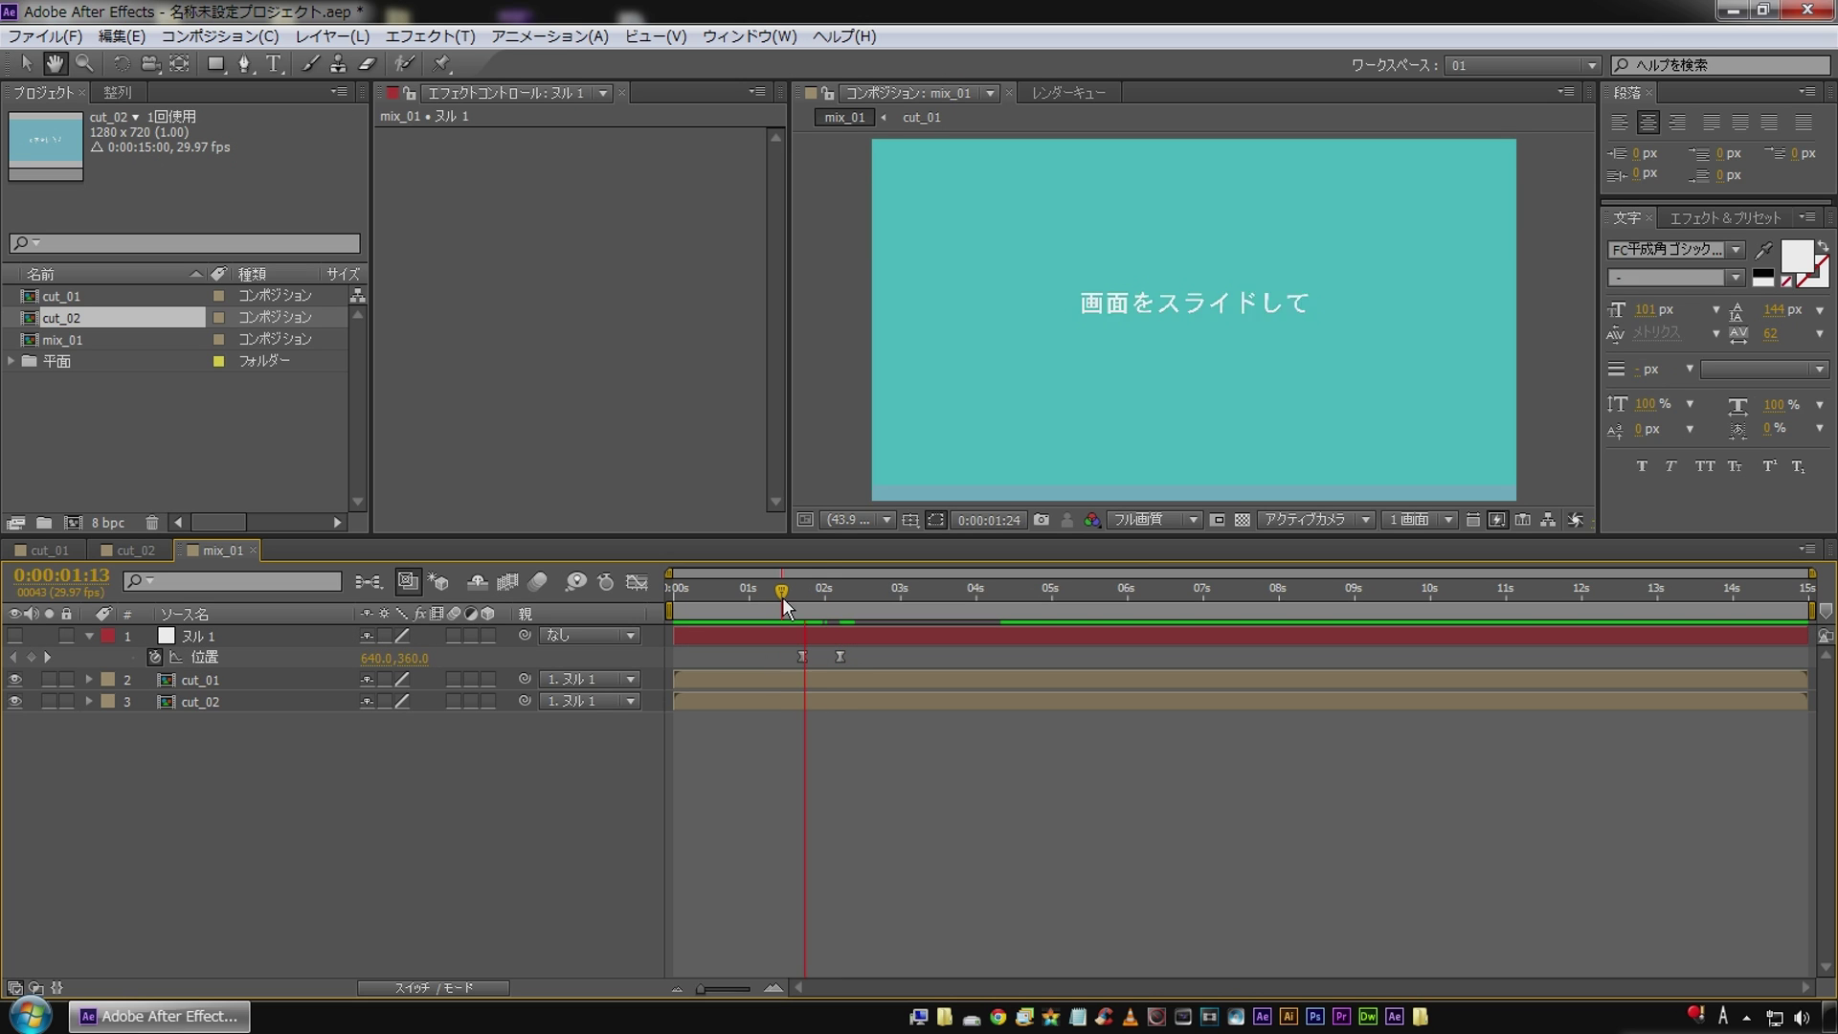